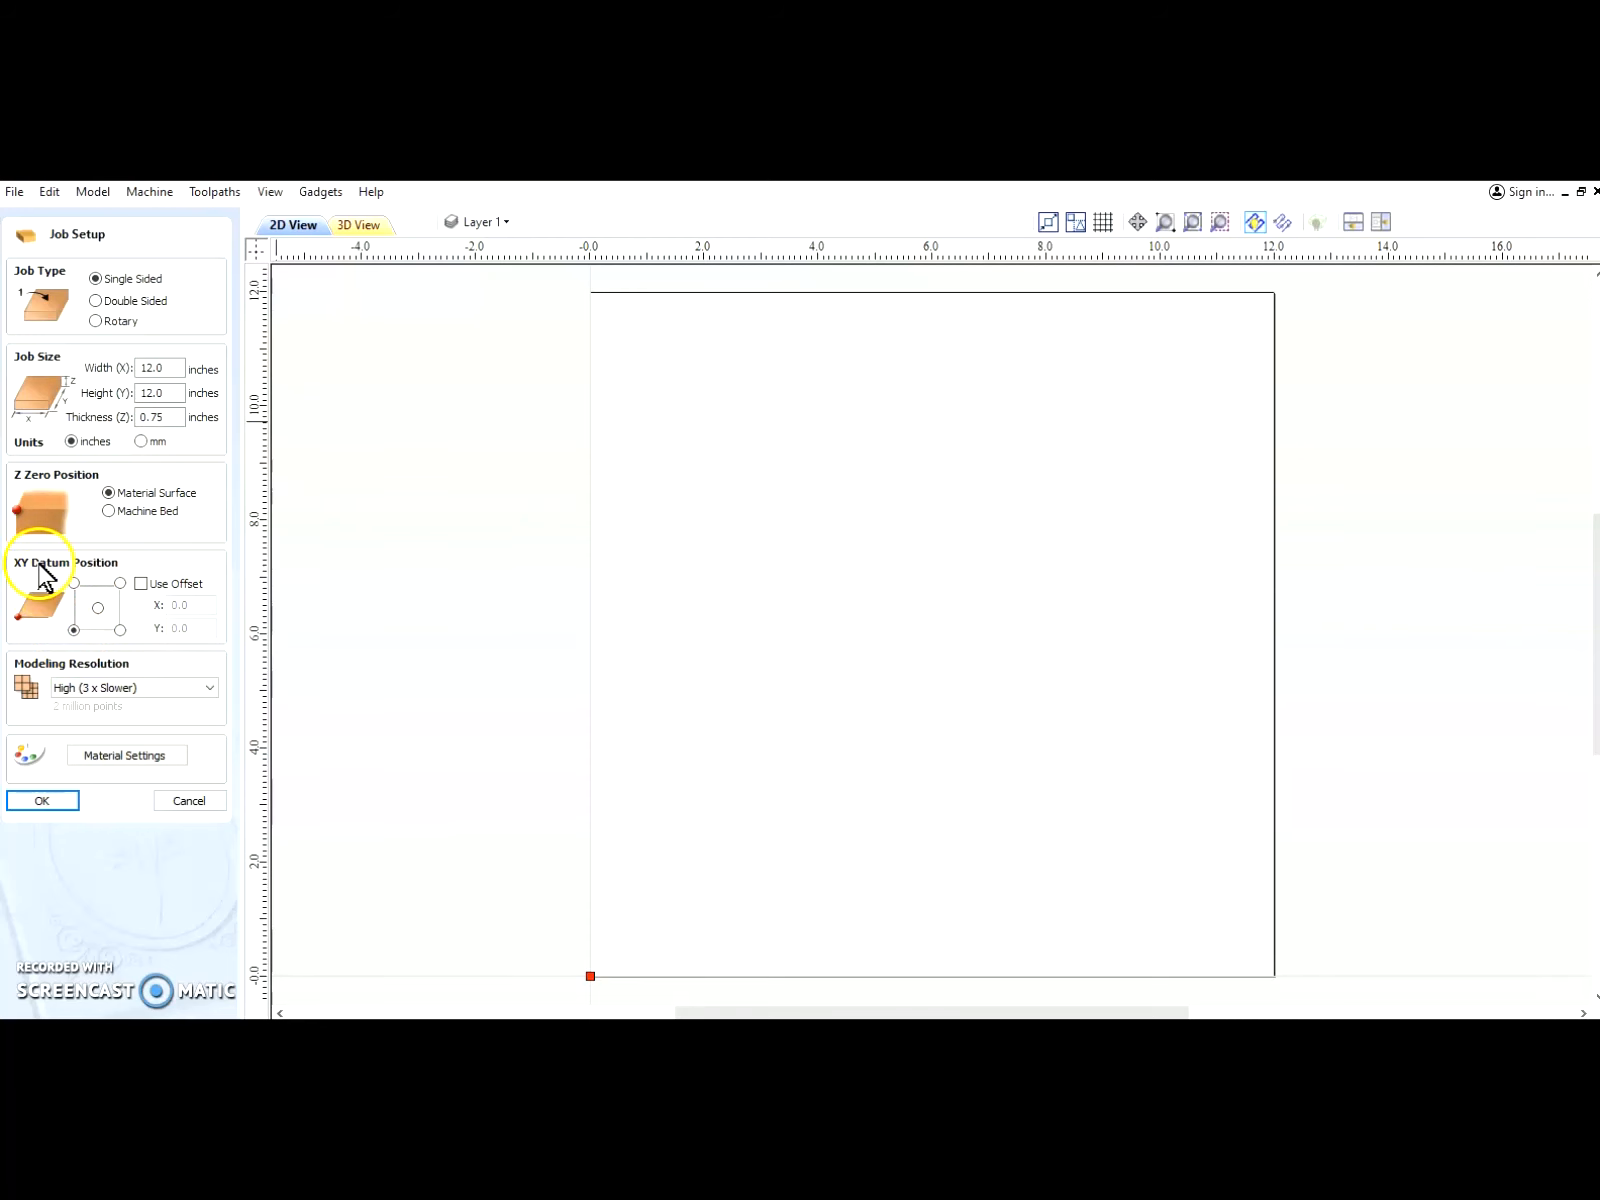
Step: Accept the single-sided job setup with a 12 by 12 inch, 0.75 inch thick material
left_click(36, 802)
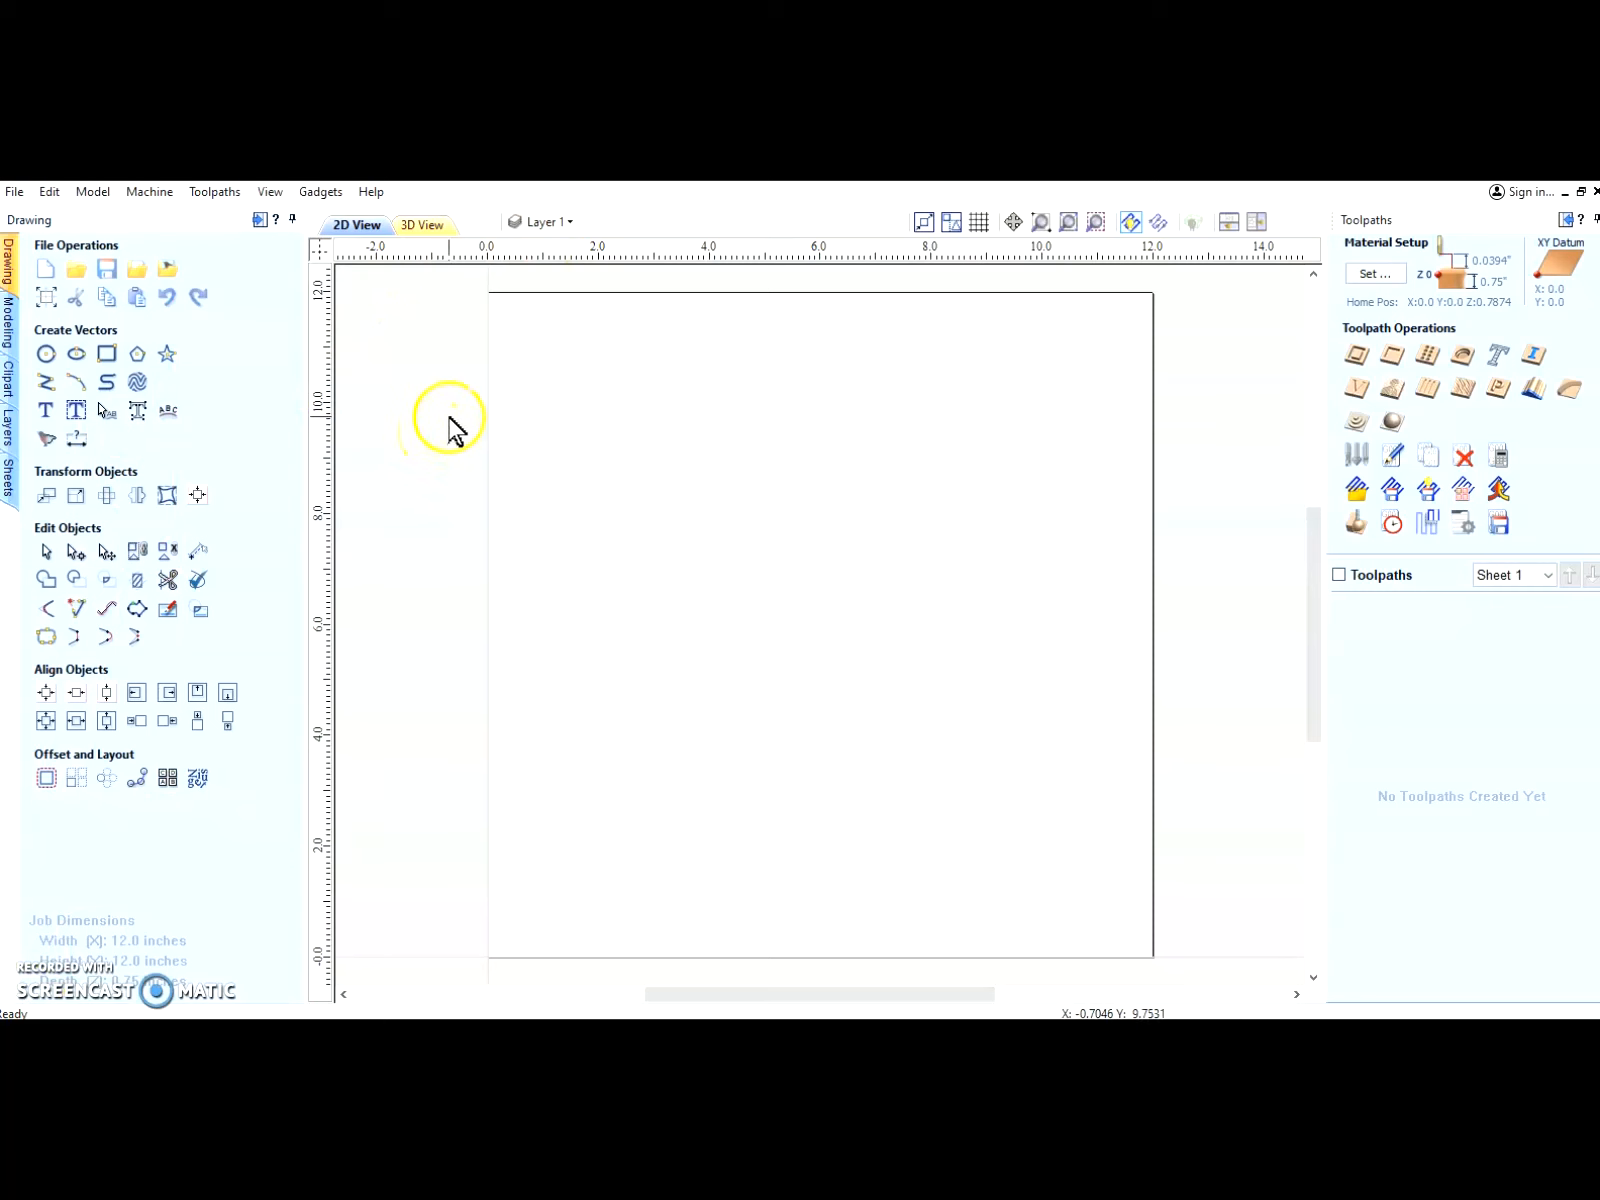
Step: Examine the layer list, including the management options and colour choices available for Layer 1
left_click(545, 222)
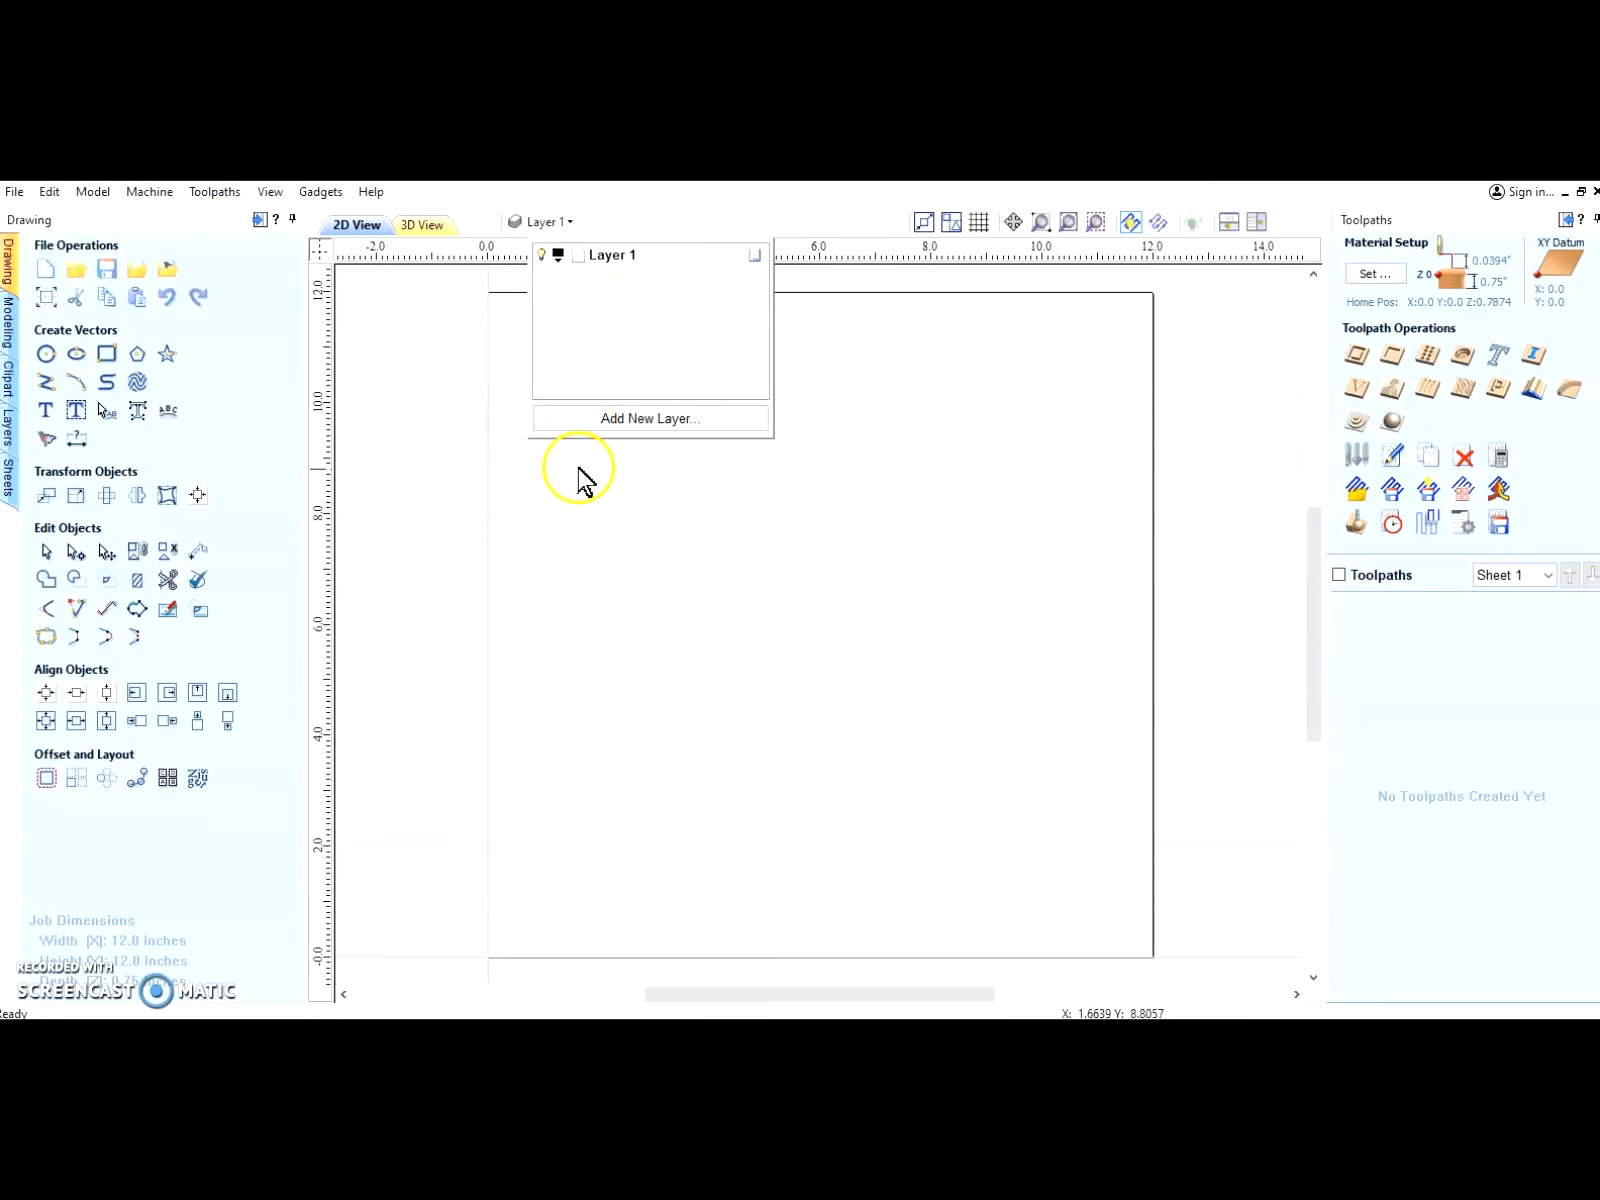
left_click(435, 515)
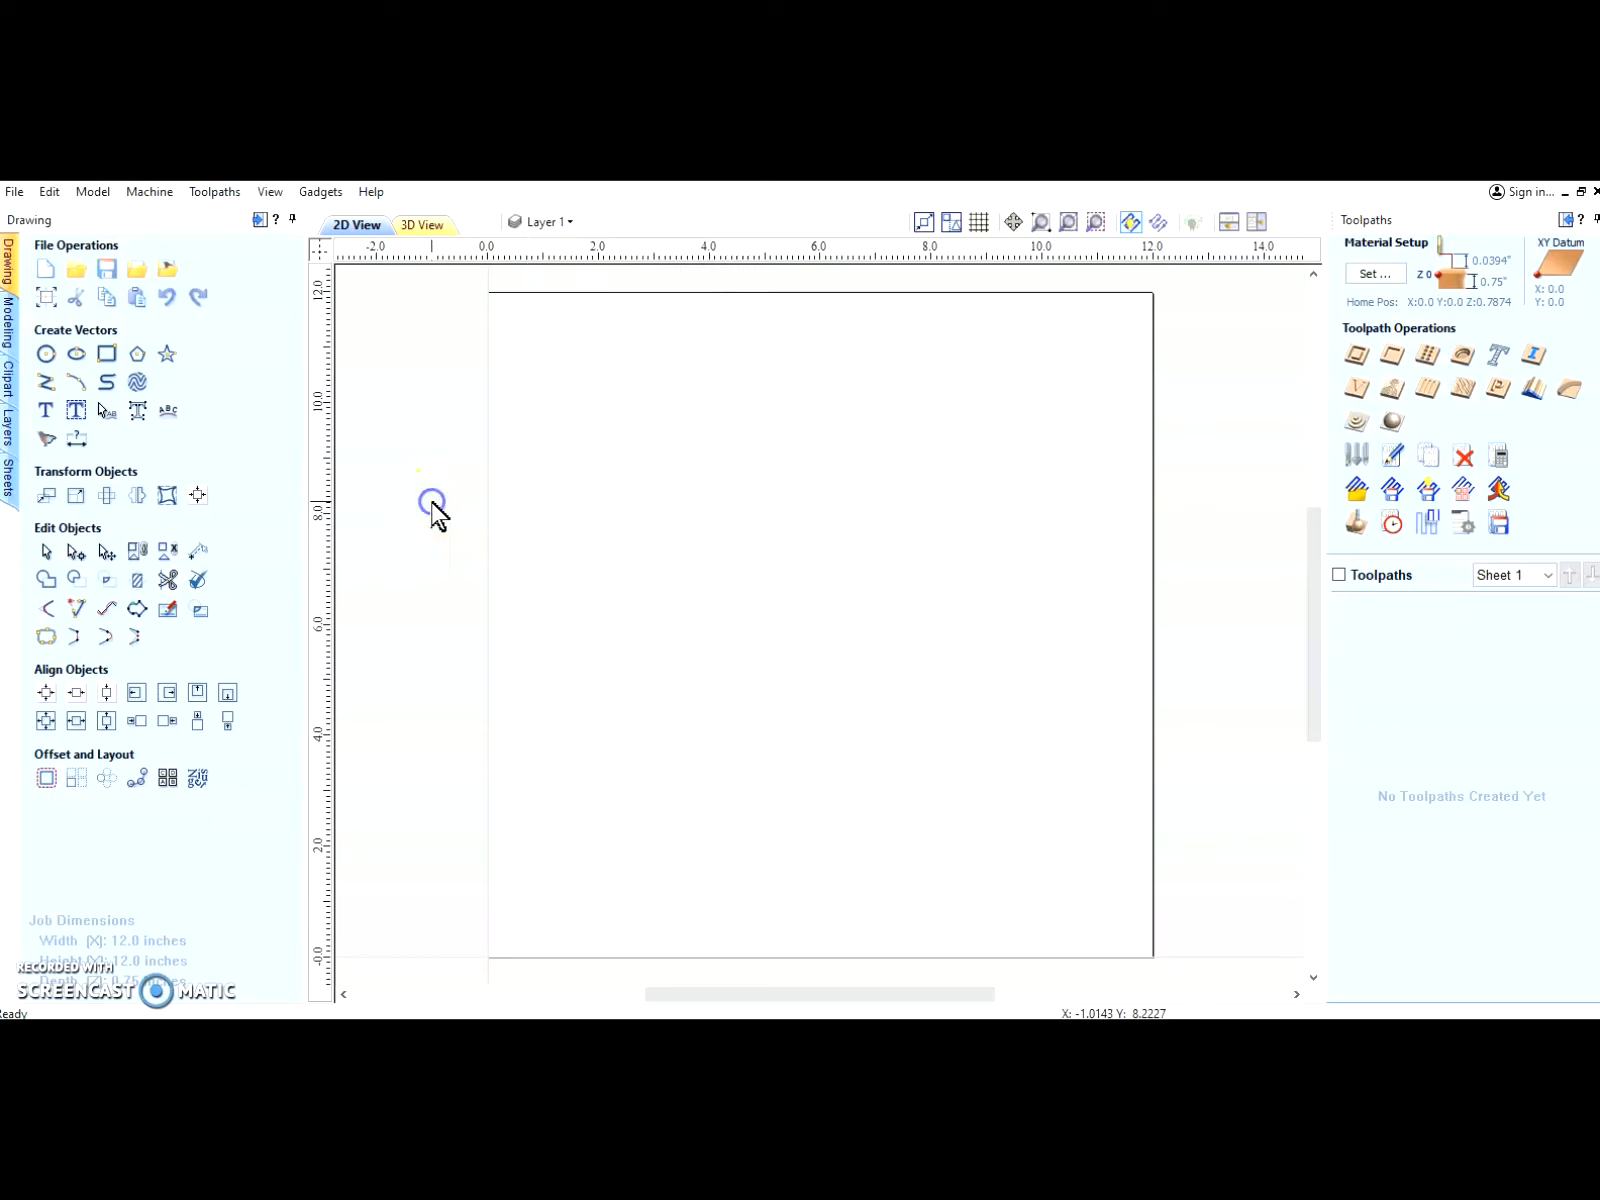
left_click(10, 430)
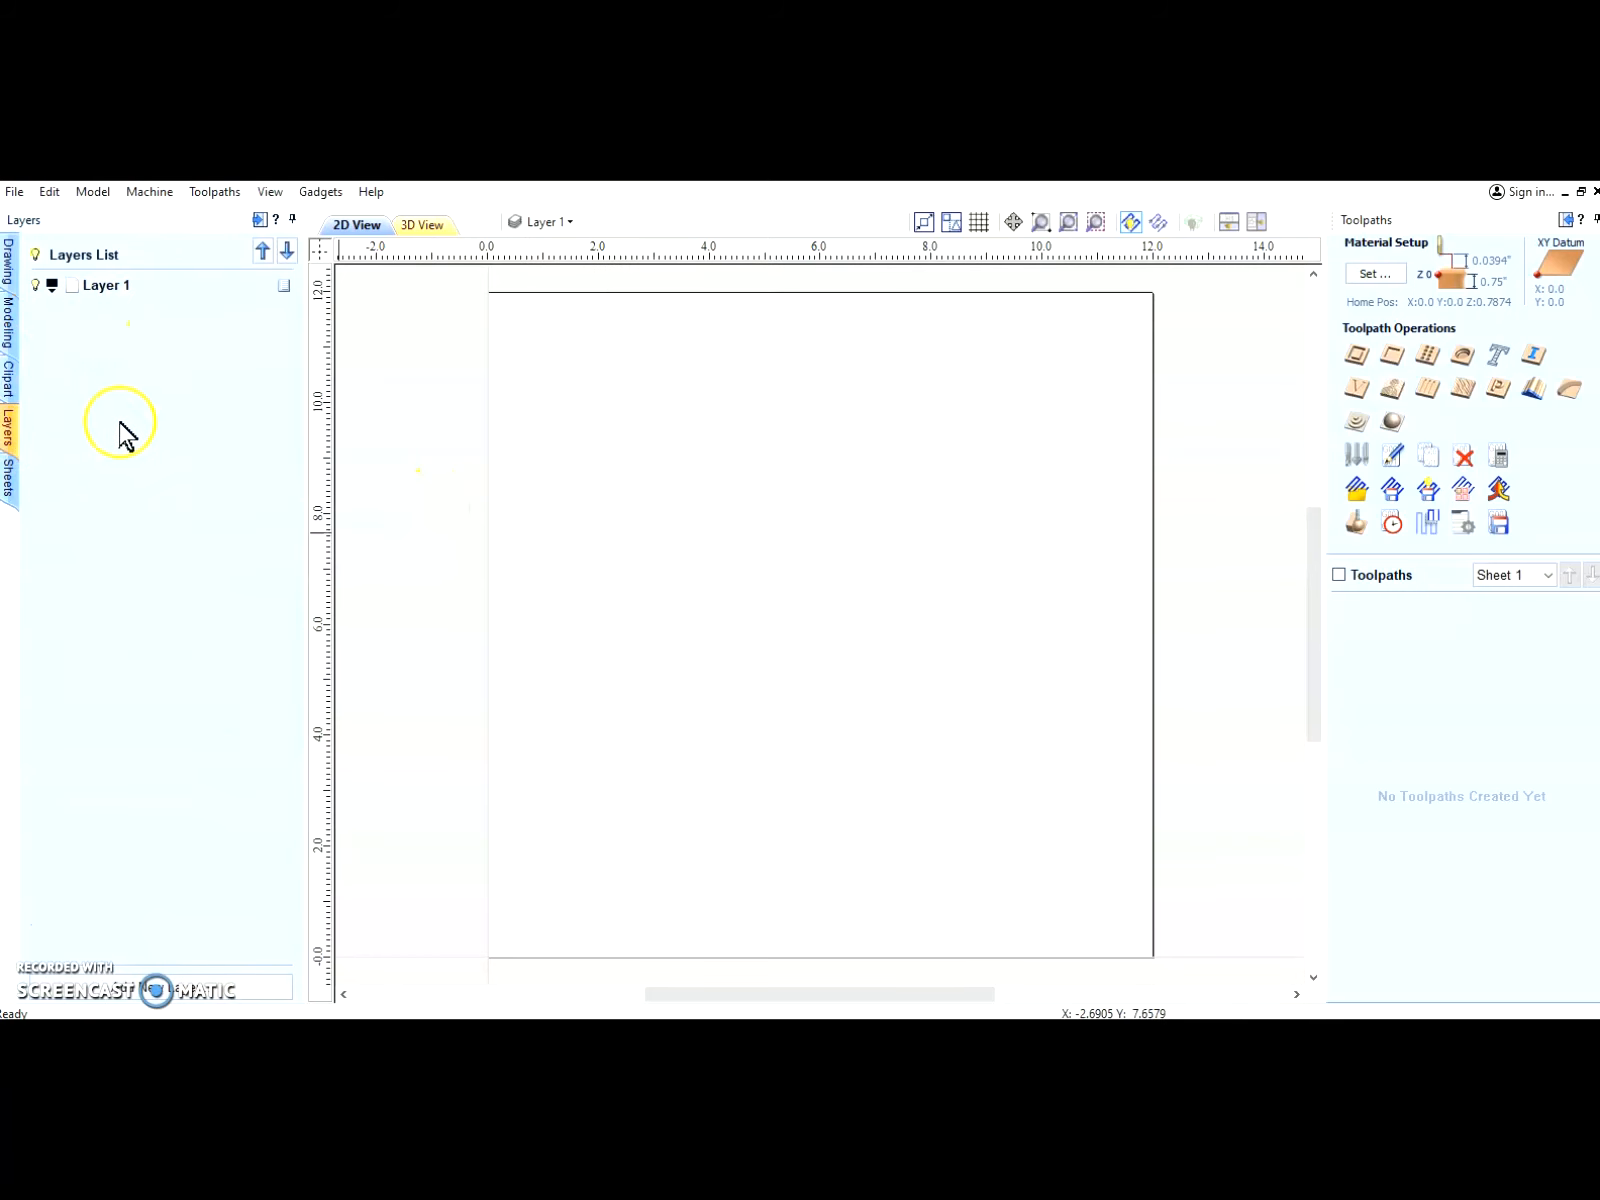
left_click(60, 988)
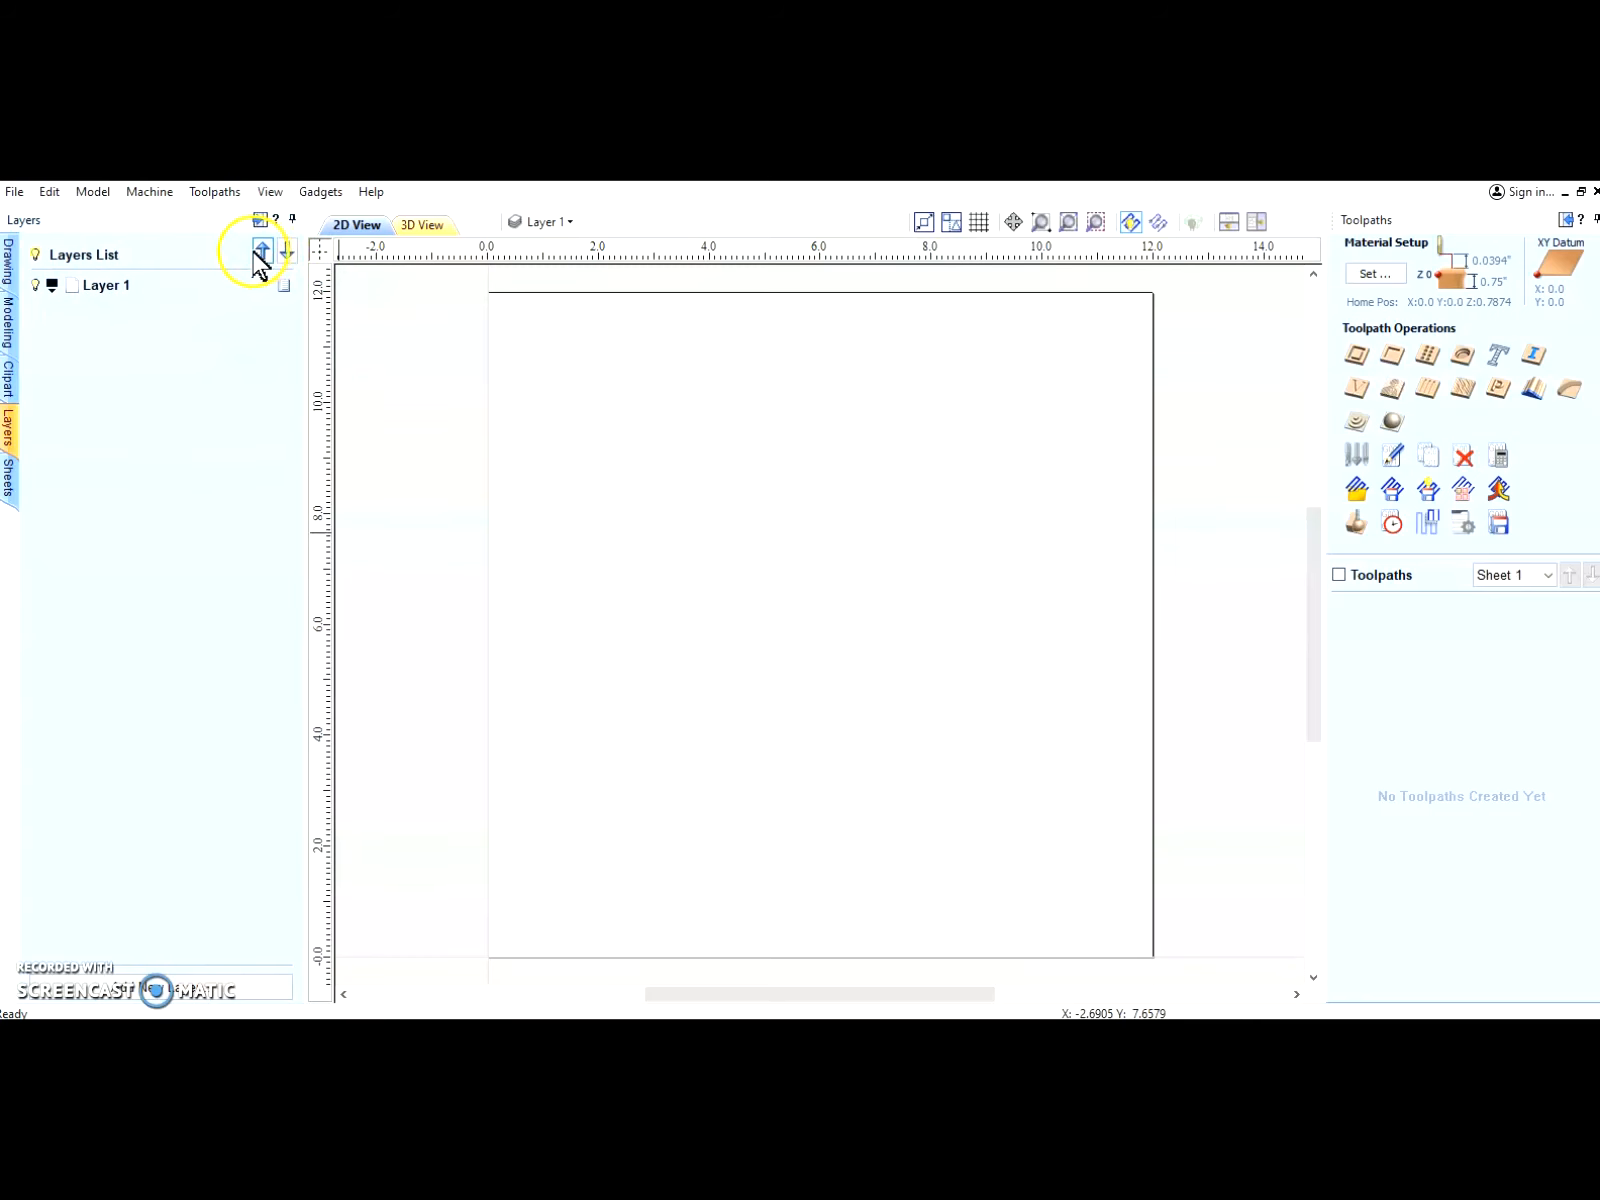
right_click(113, 295)
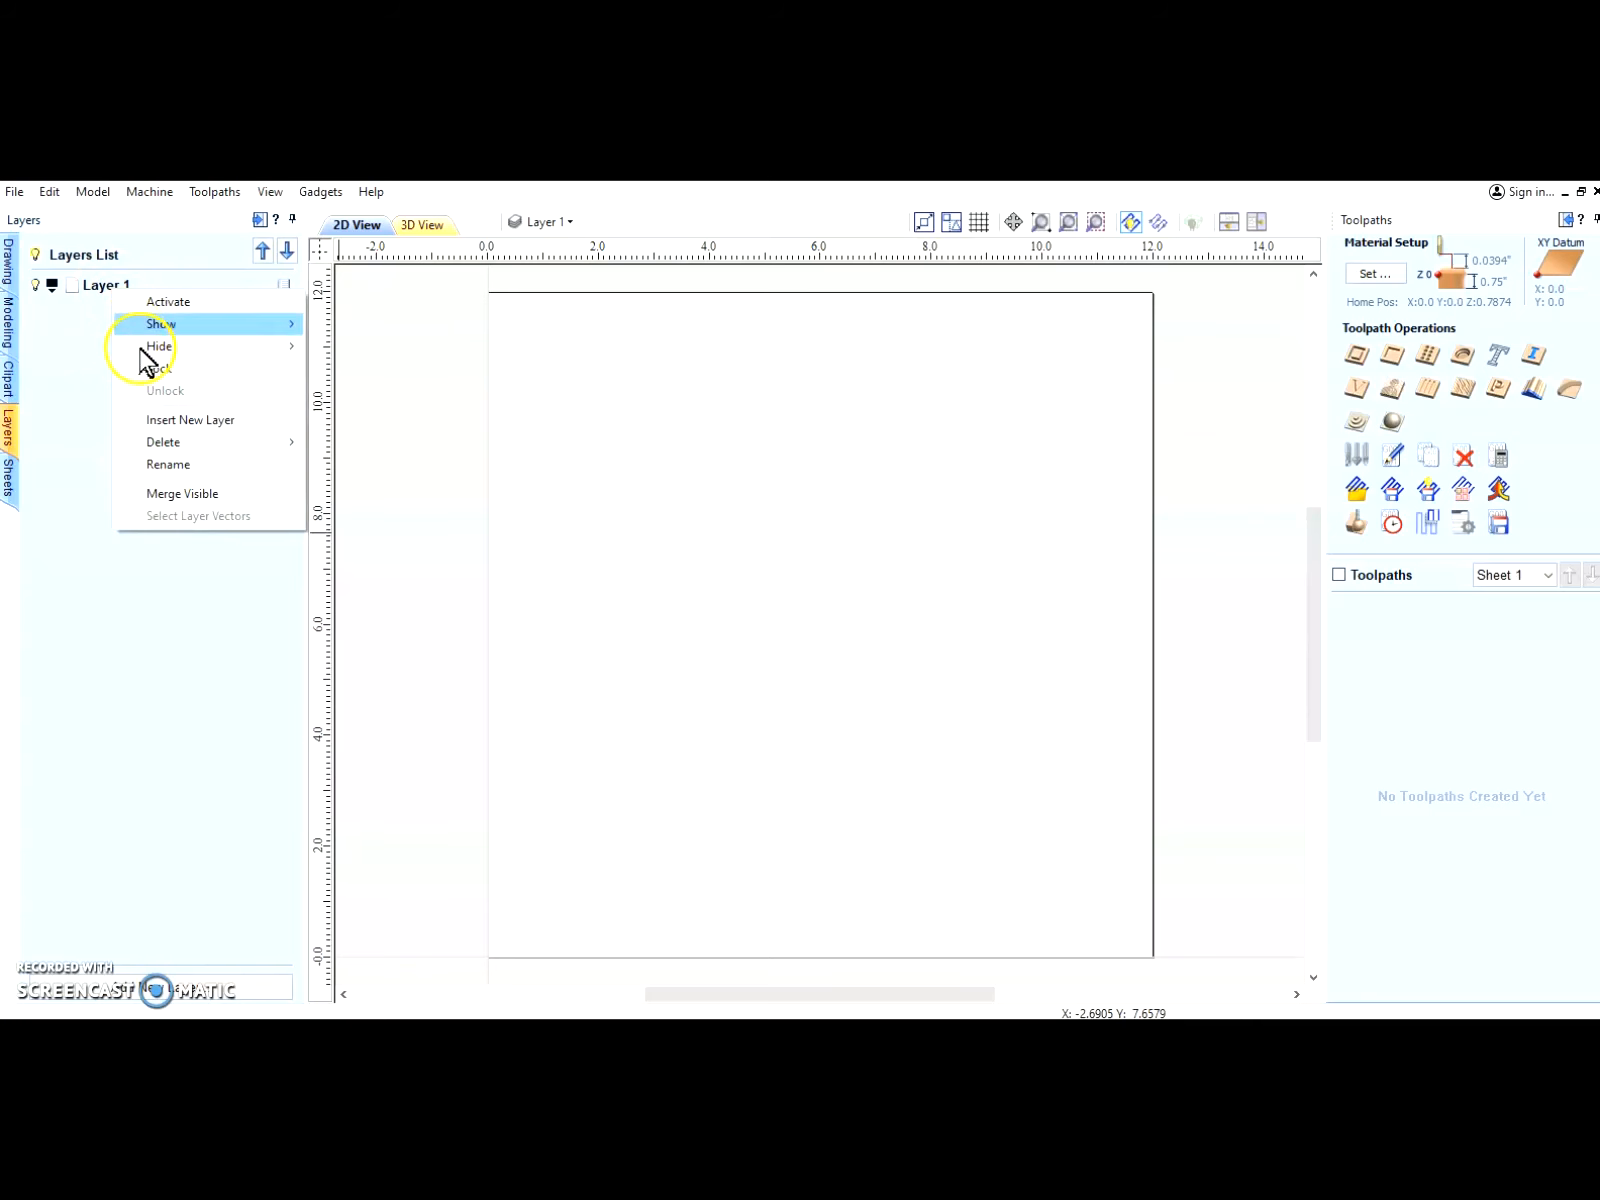
left_click(157, 464)
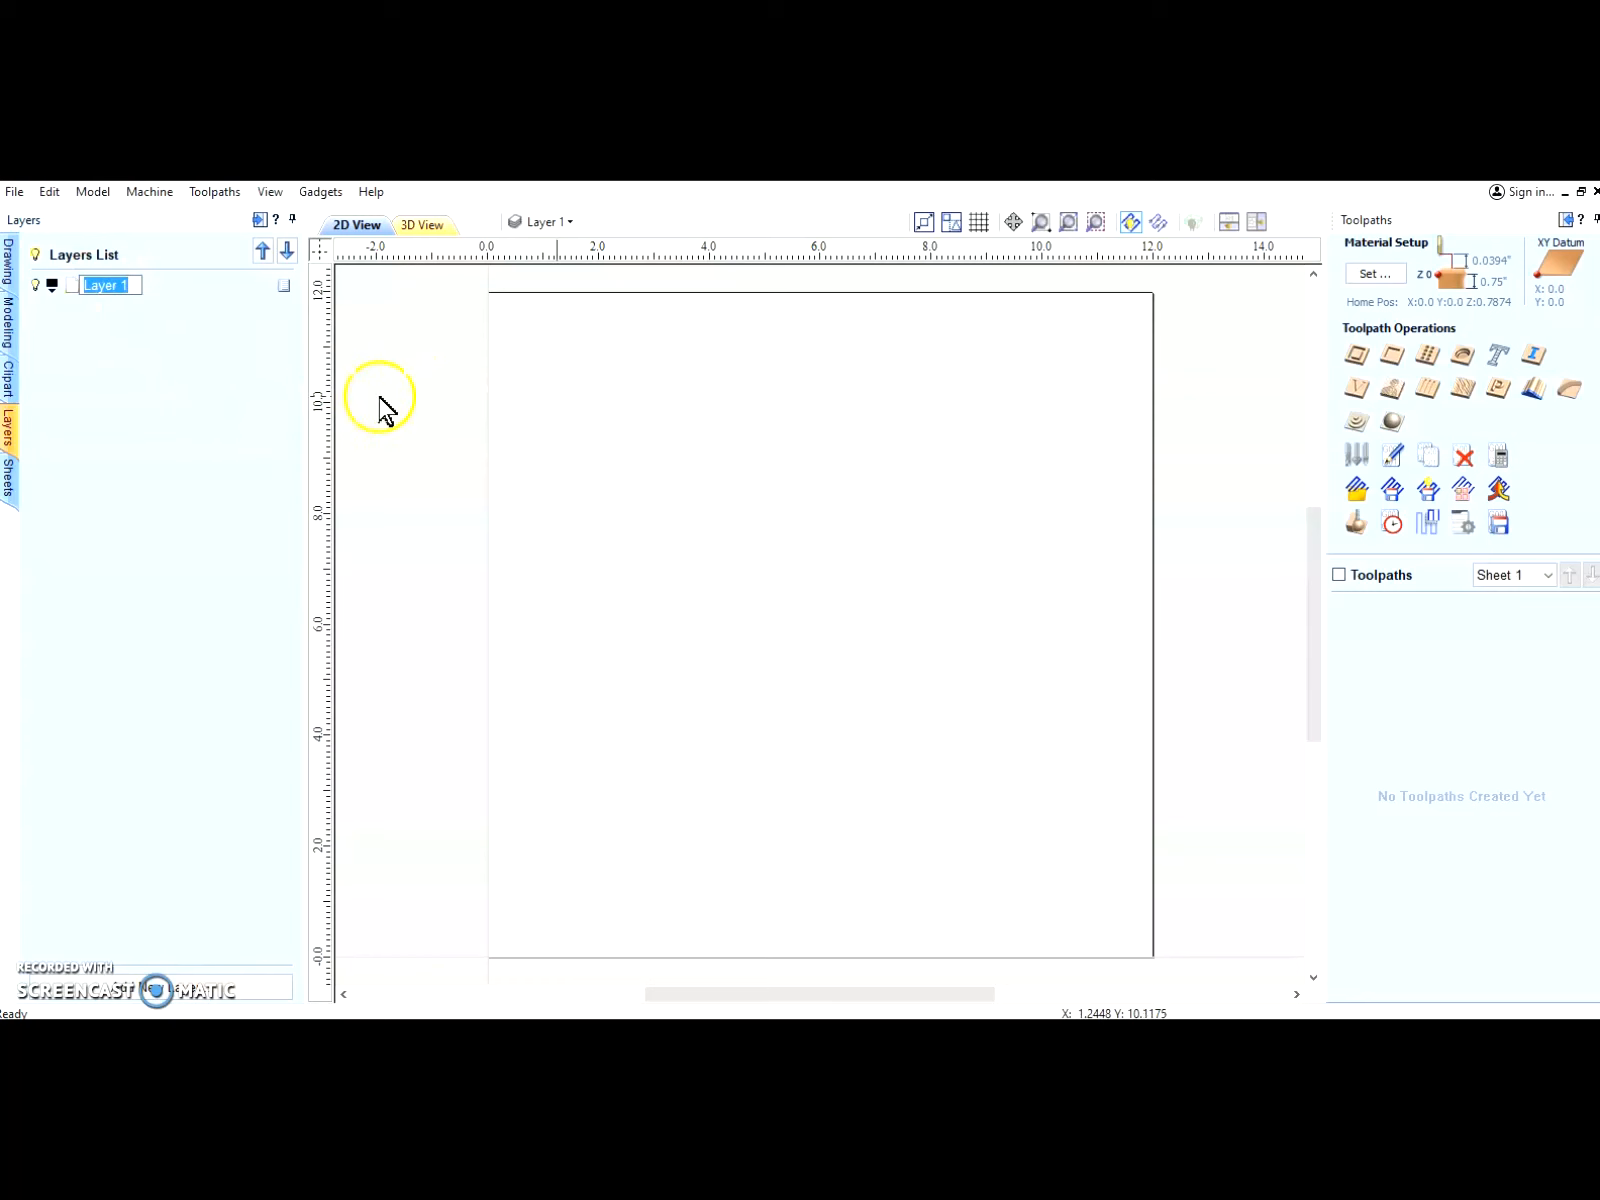
left_click(121, 381)
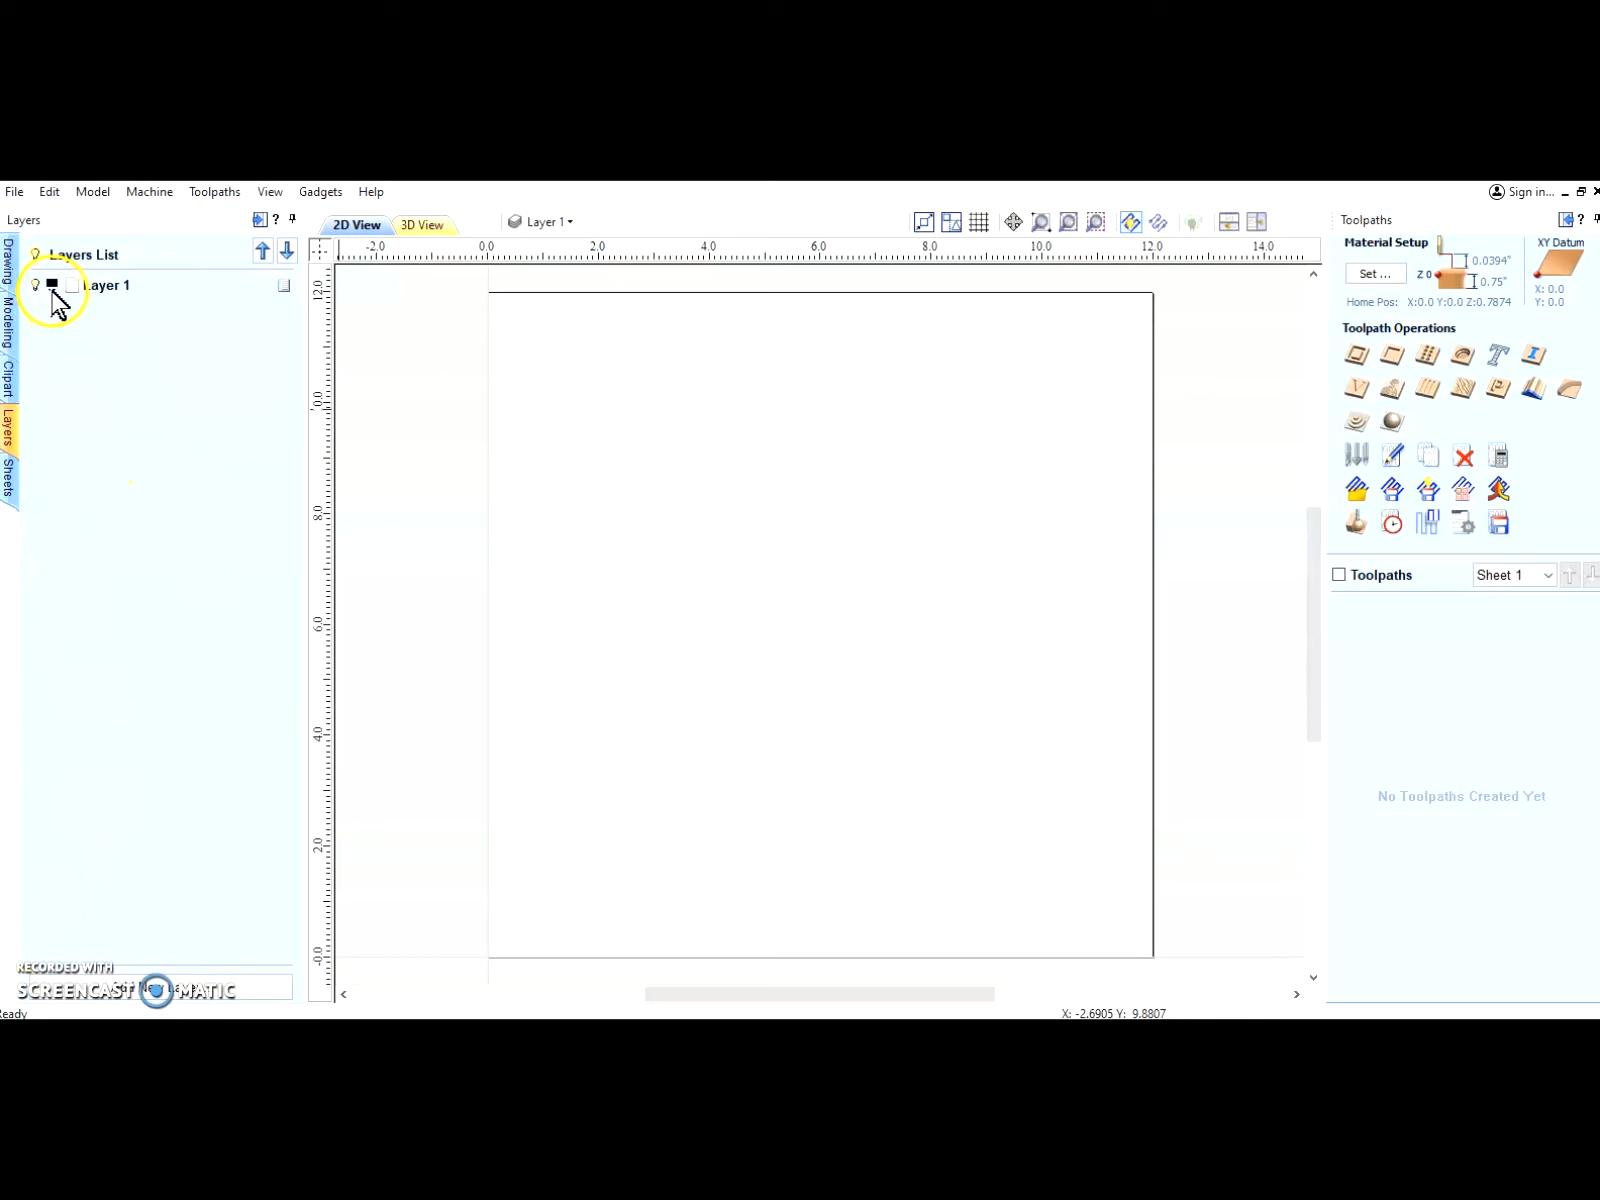
left_click(52, 286)
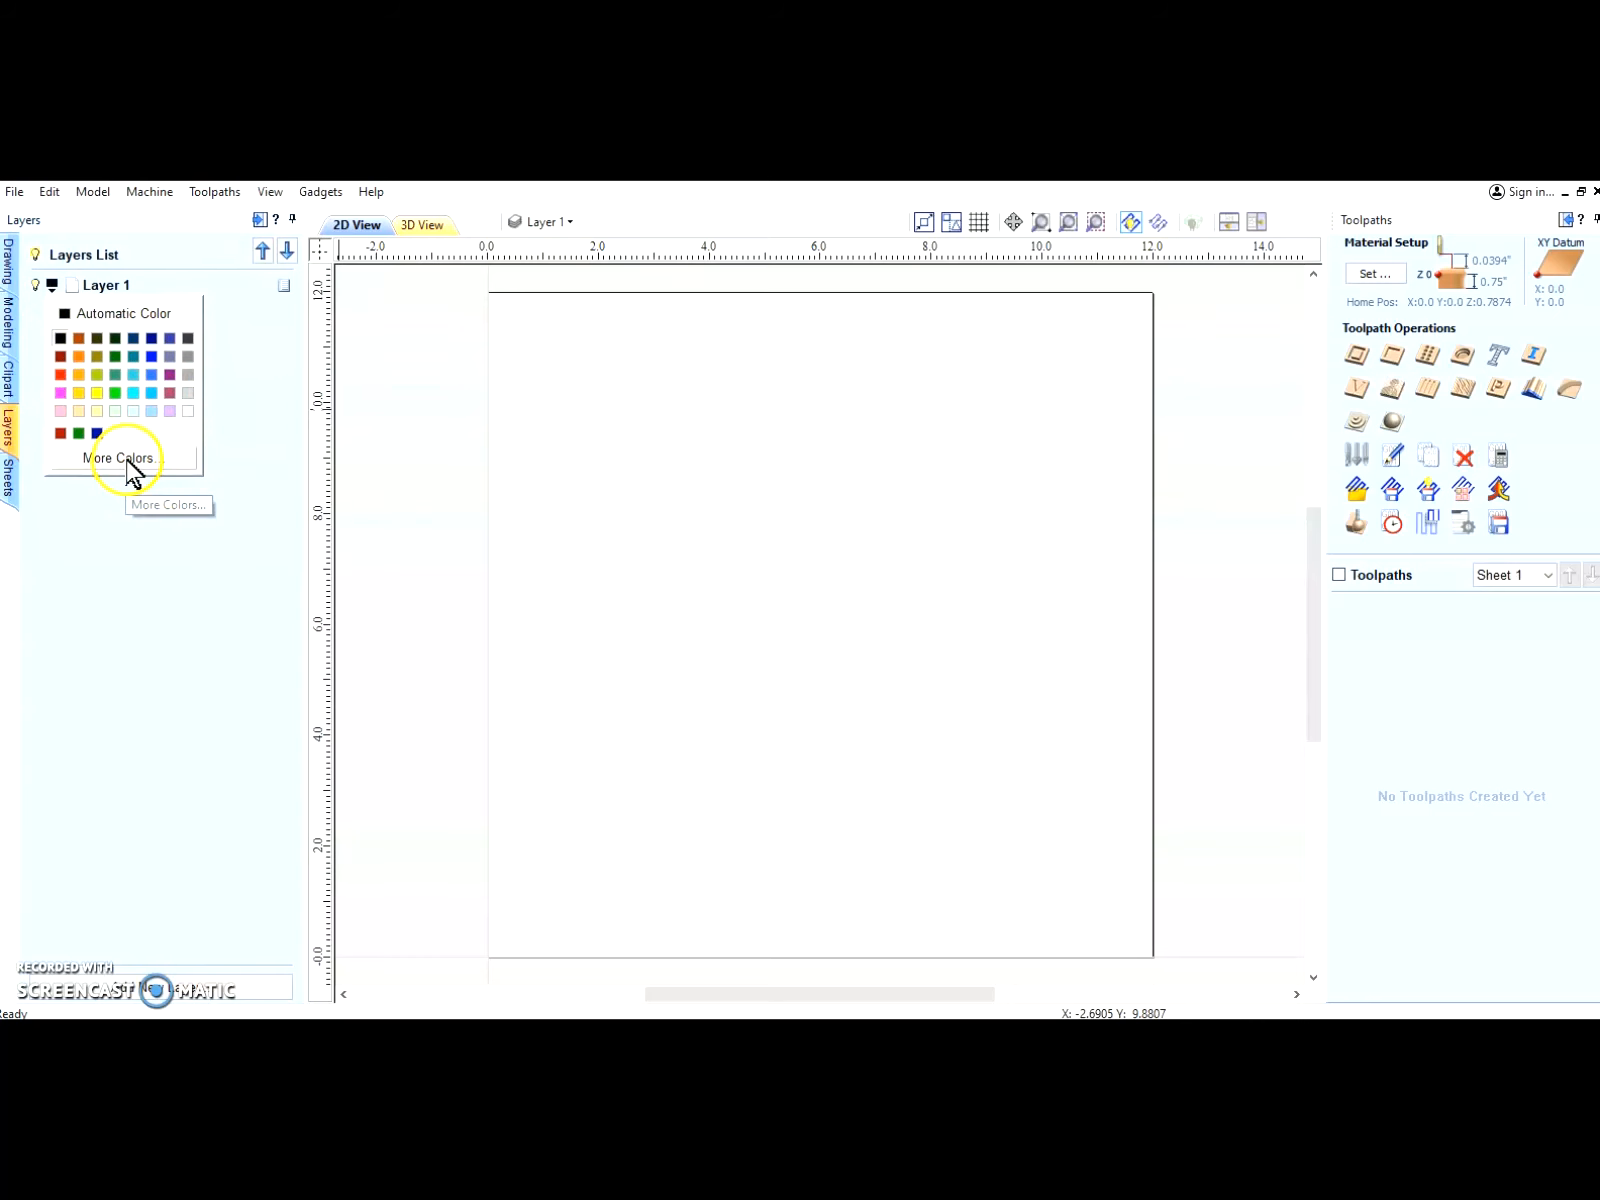
left_click(147, 592)
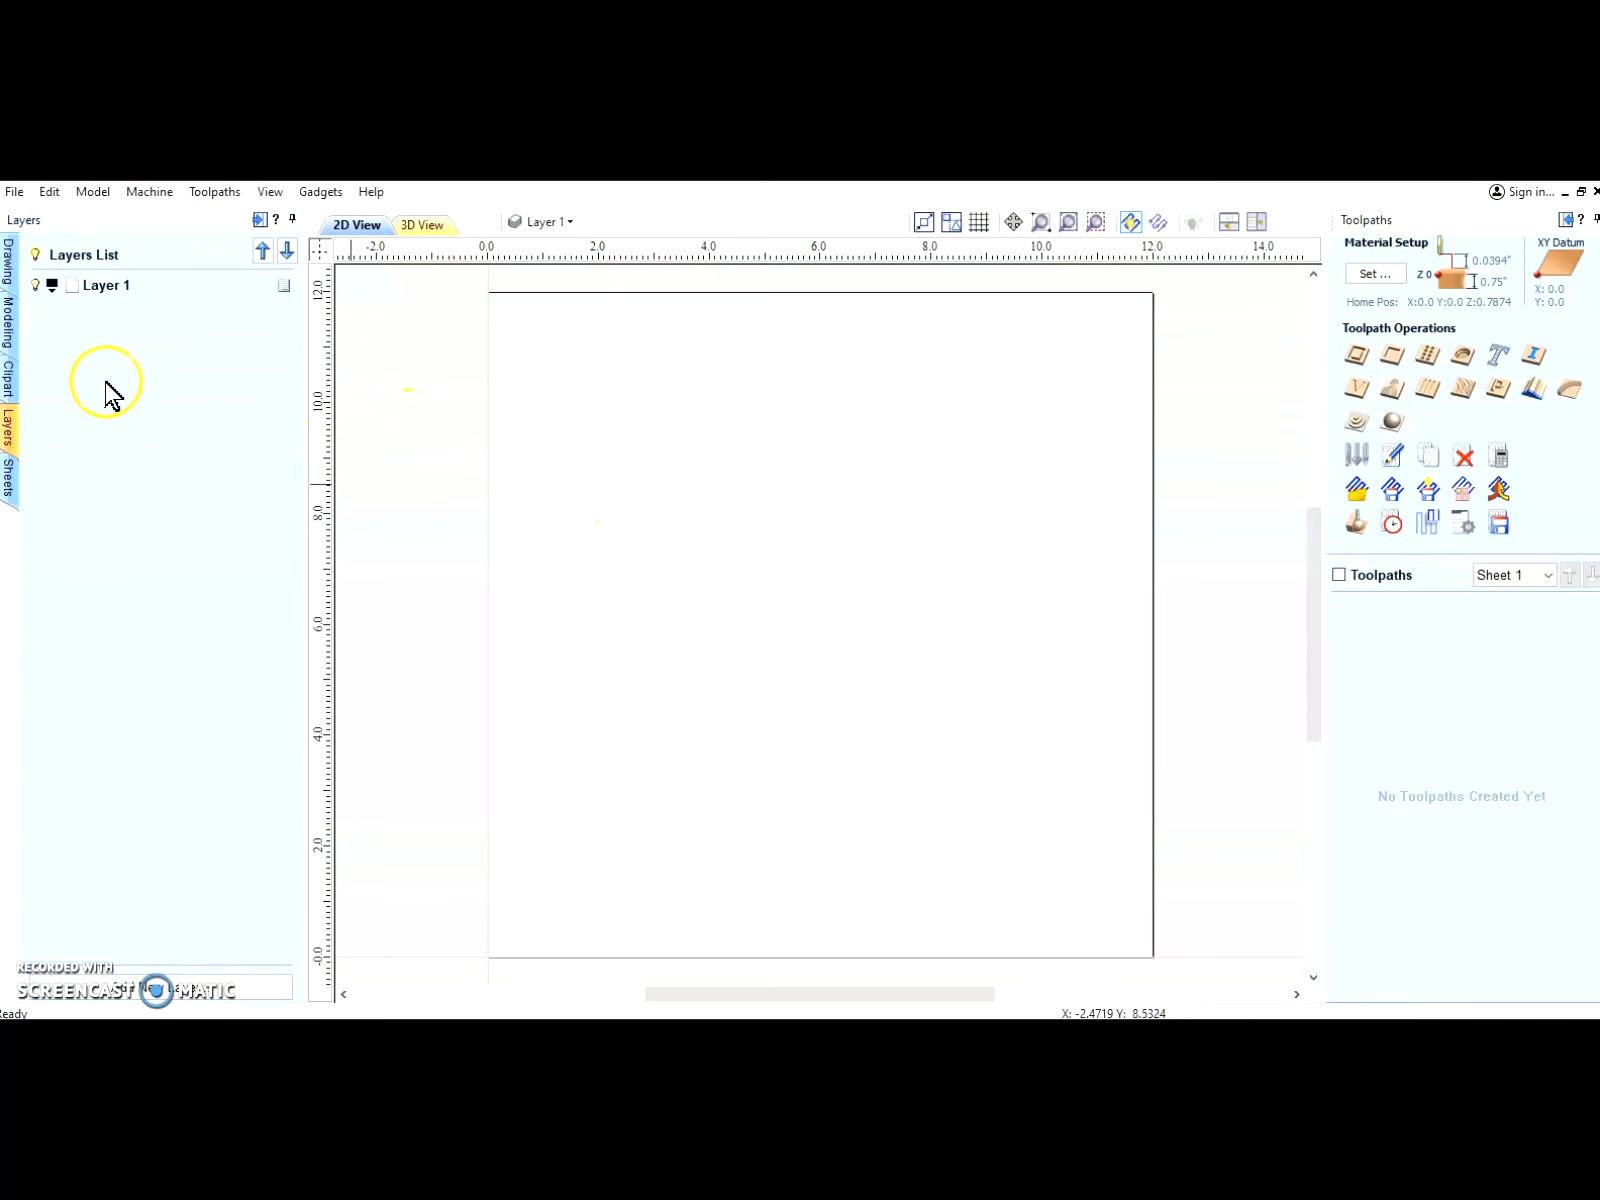
Step: Draw a square-cornered rectangle 4 inches wide and 4 inches high on Layer 1
left_click(10, 258)
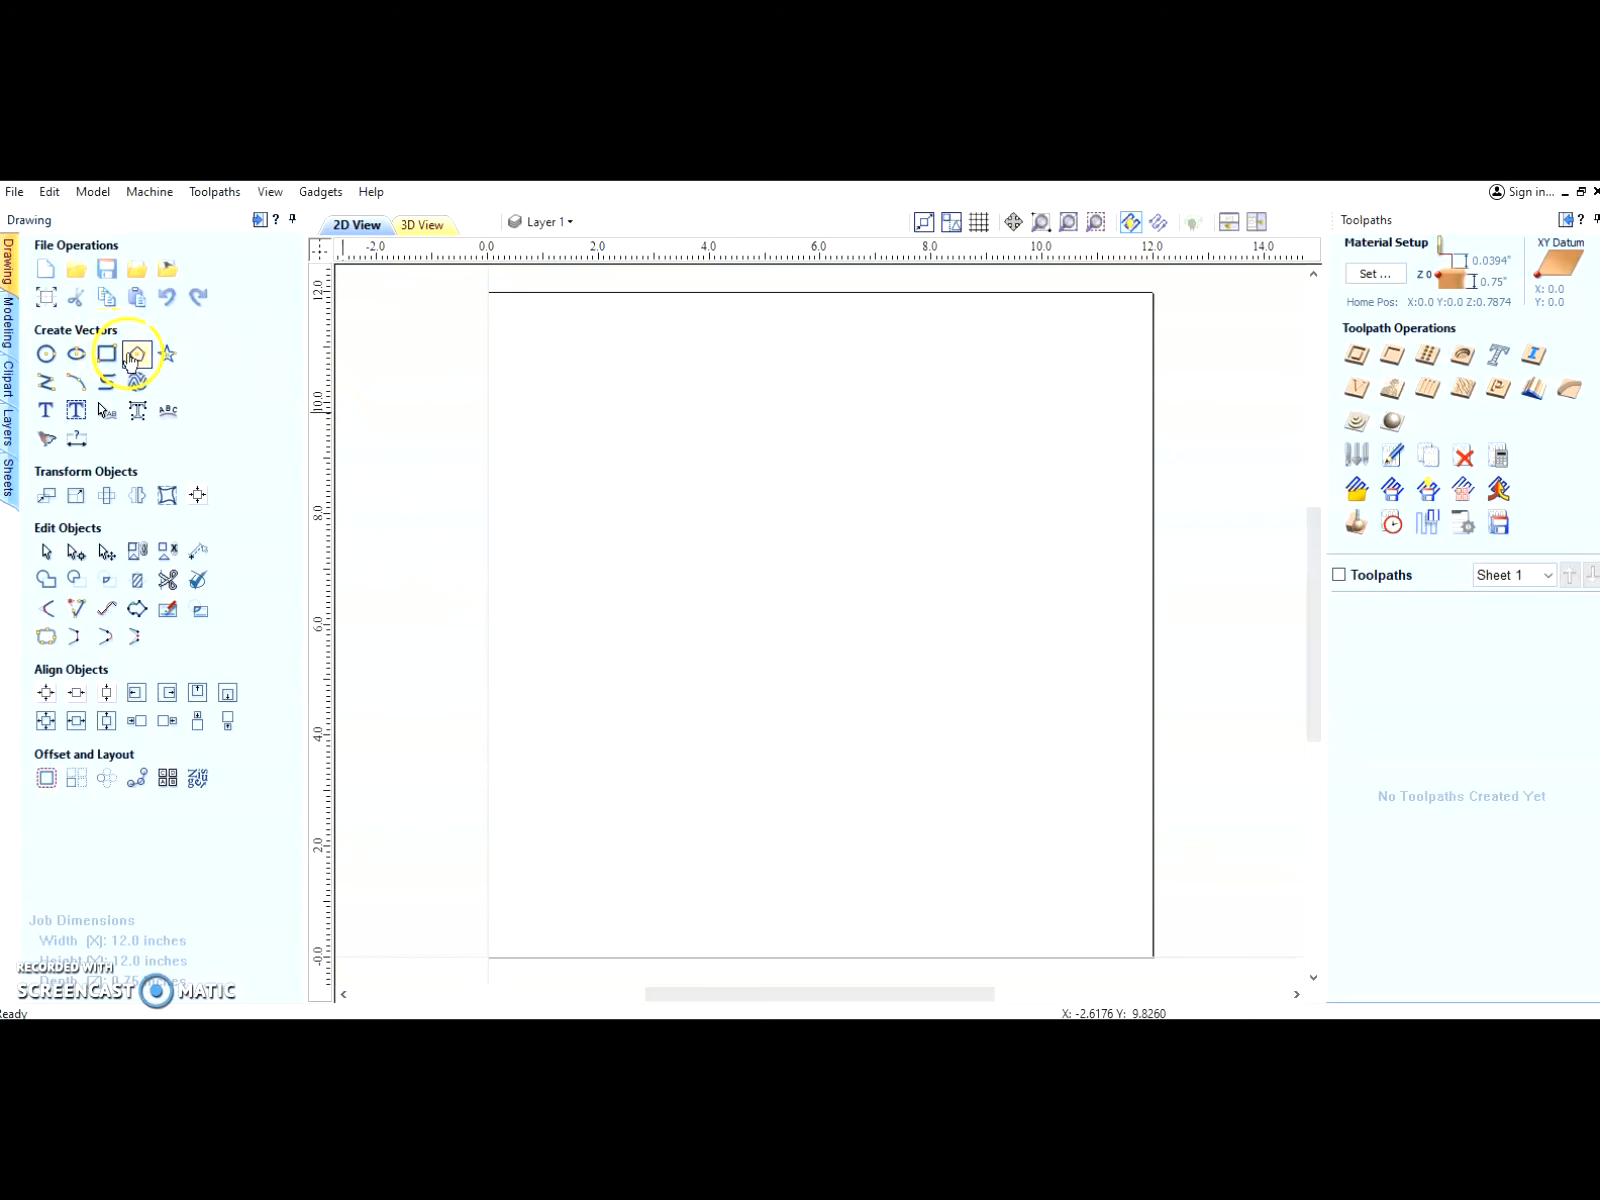
left_click(101, 355)
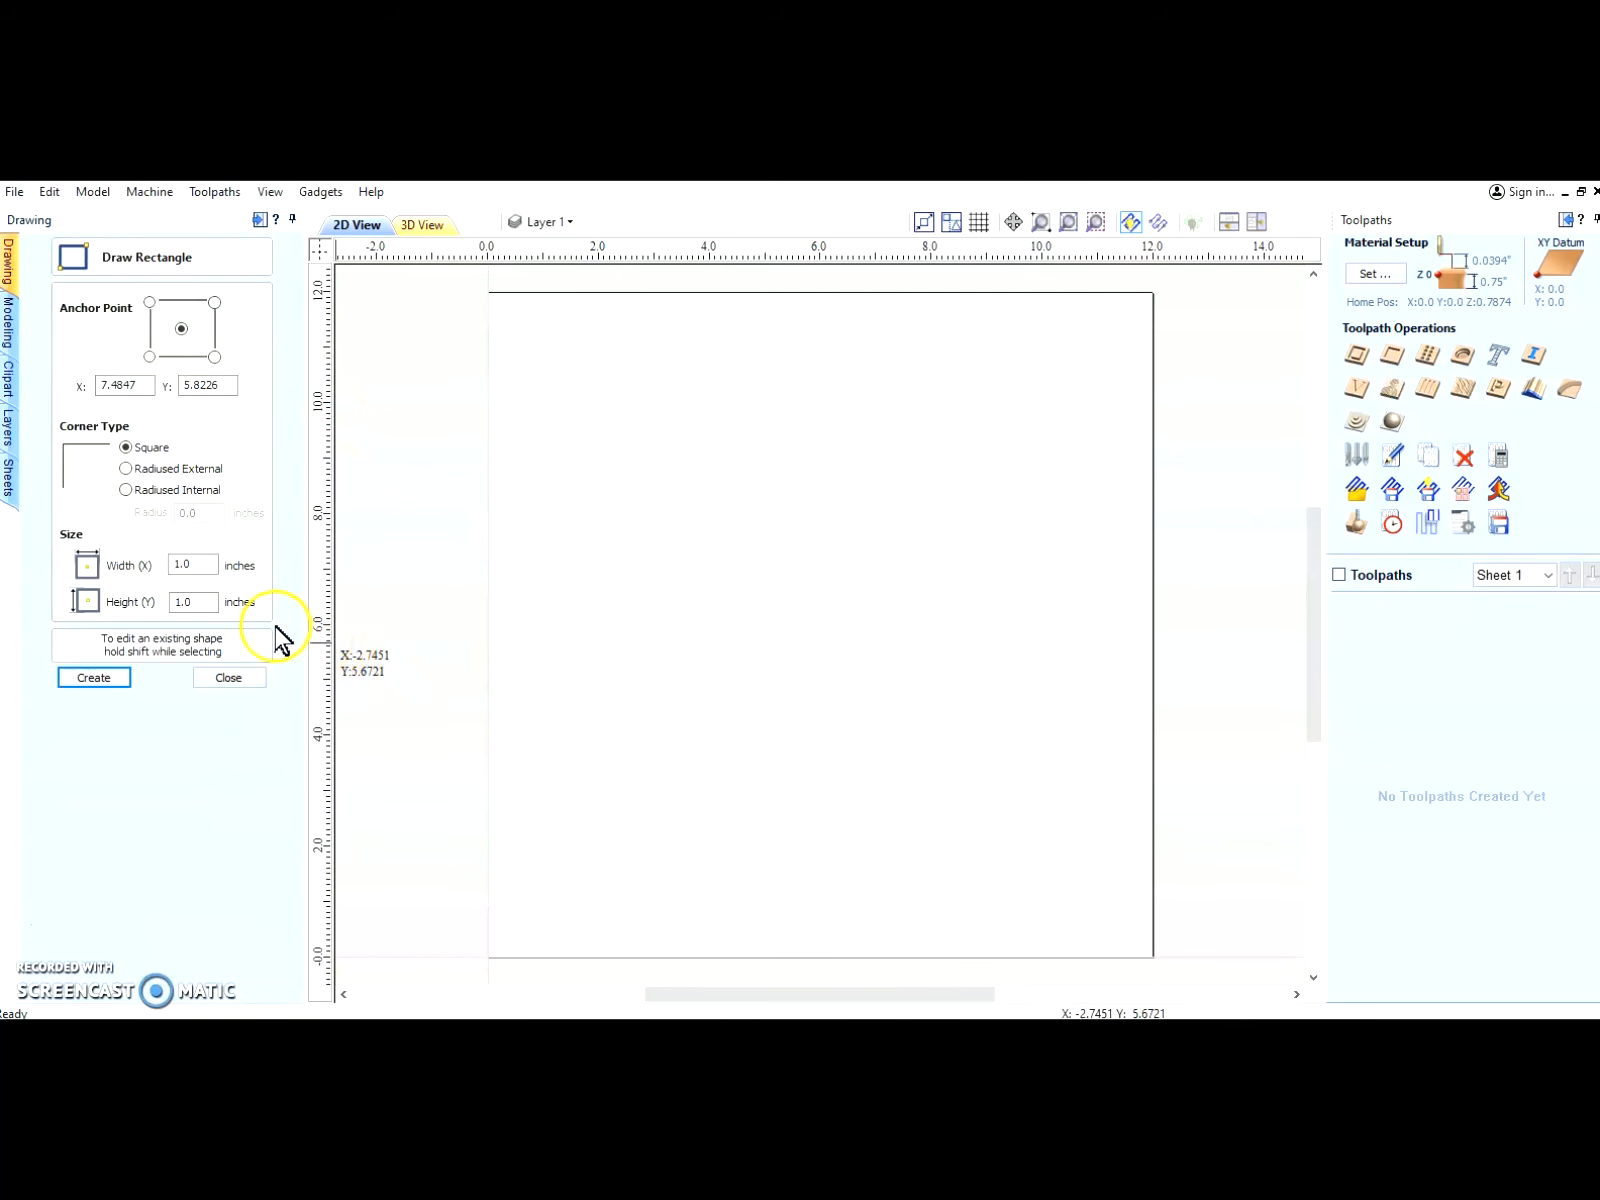
left_click(175, 565)
left_click(90, 678)
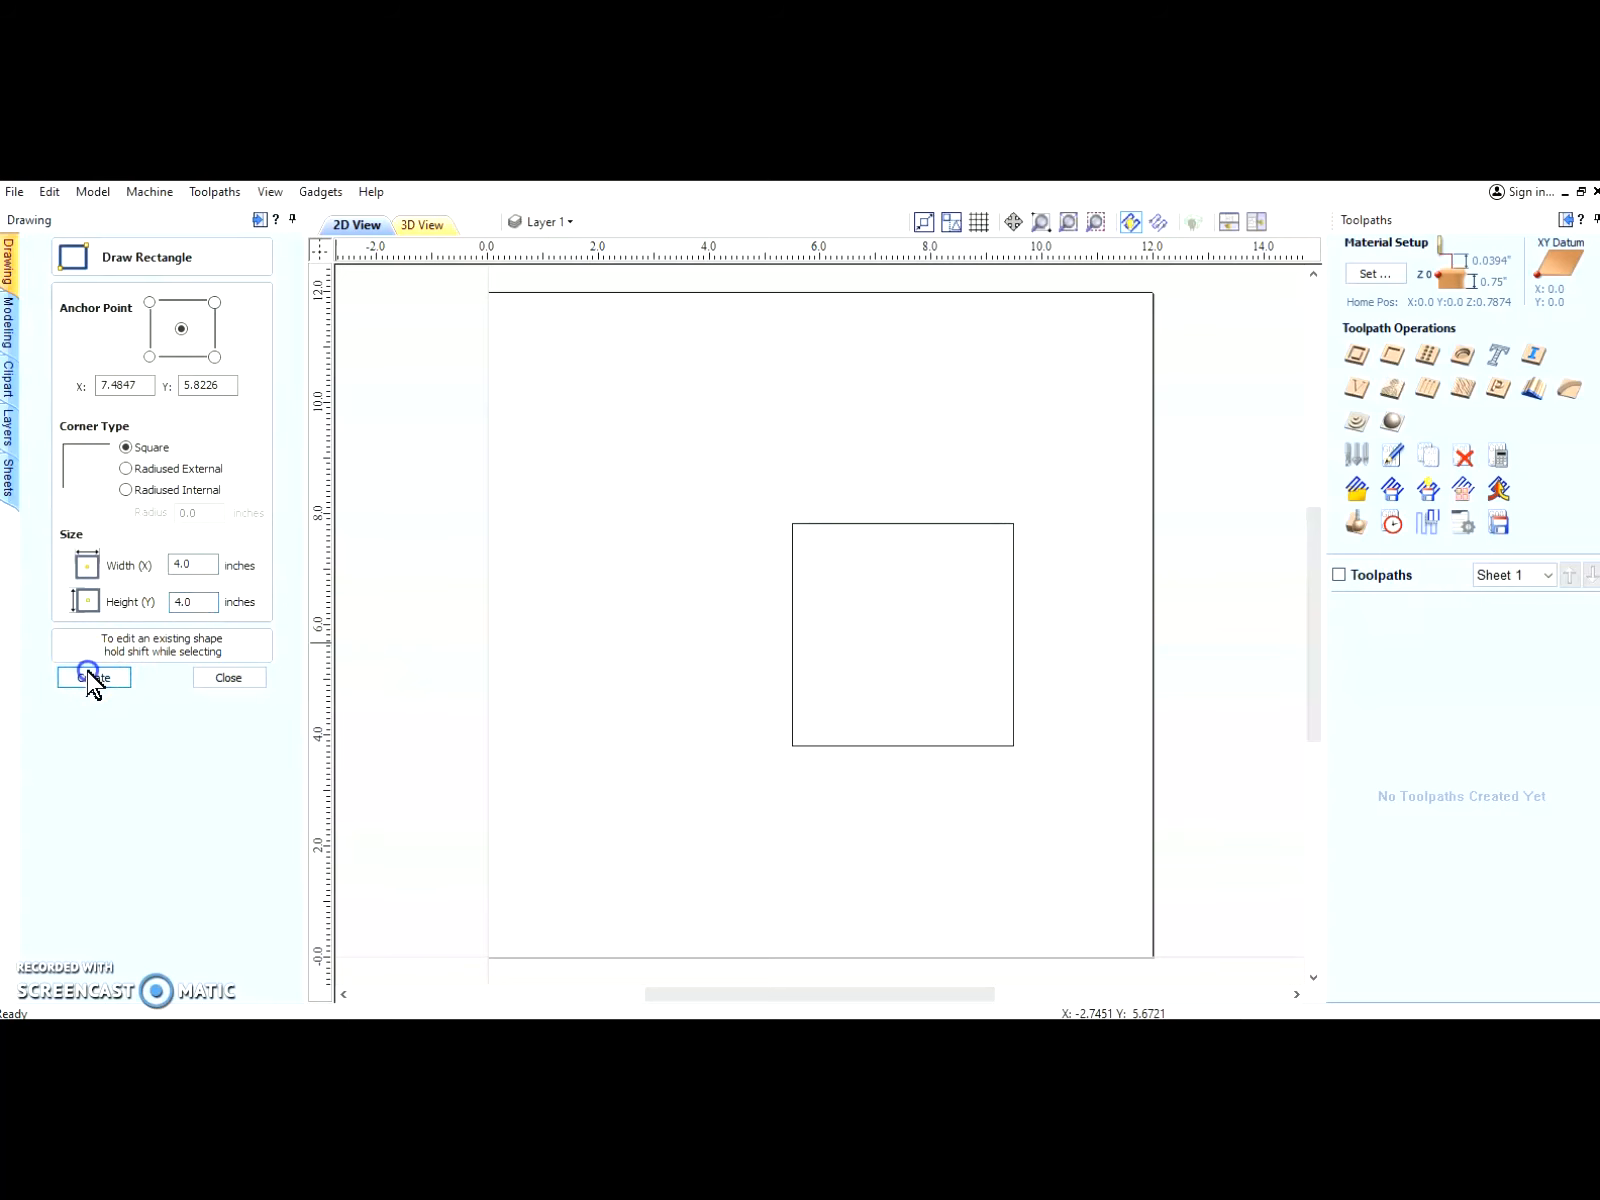
left_click(228, 678)
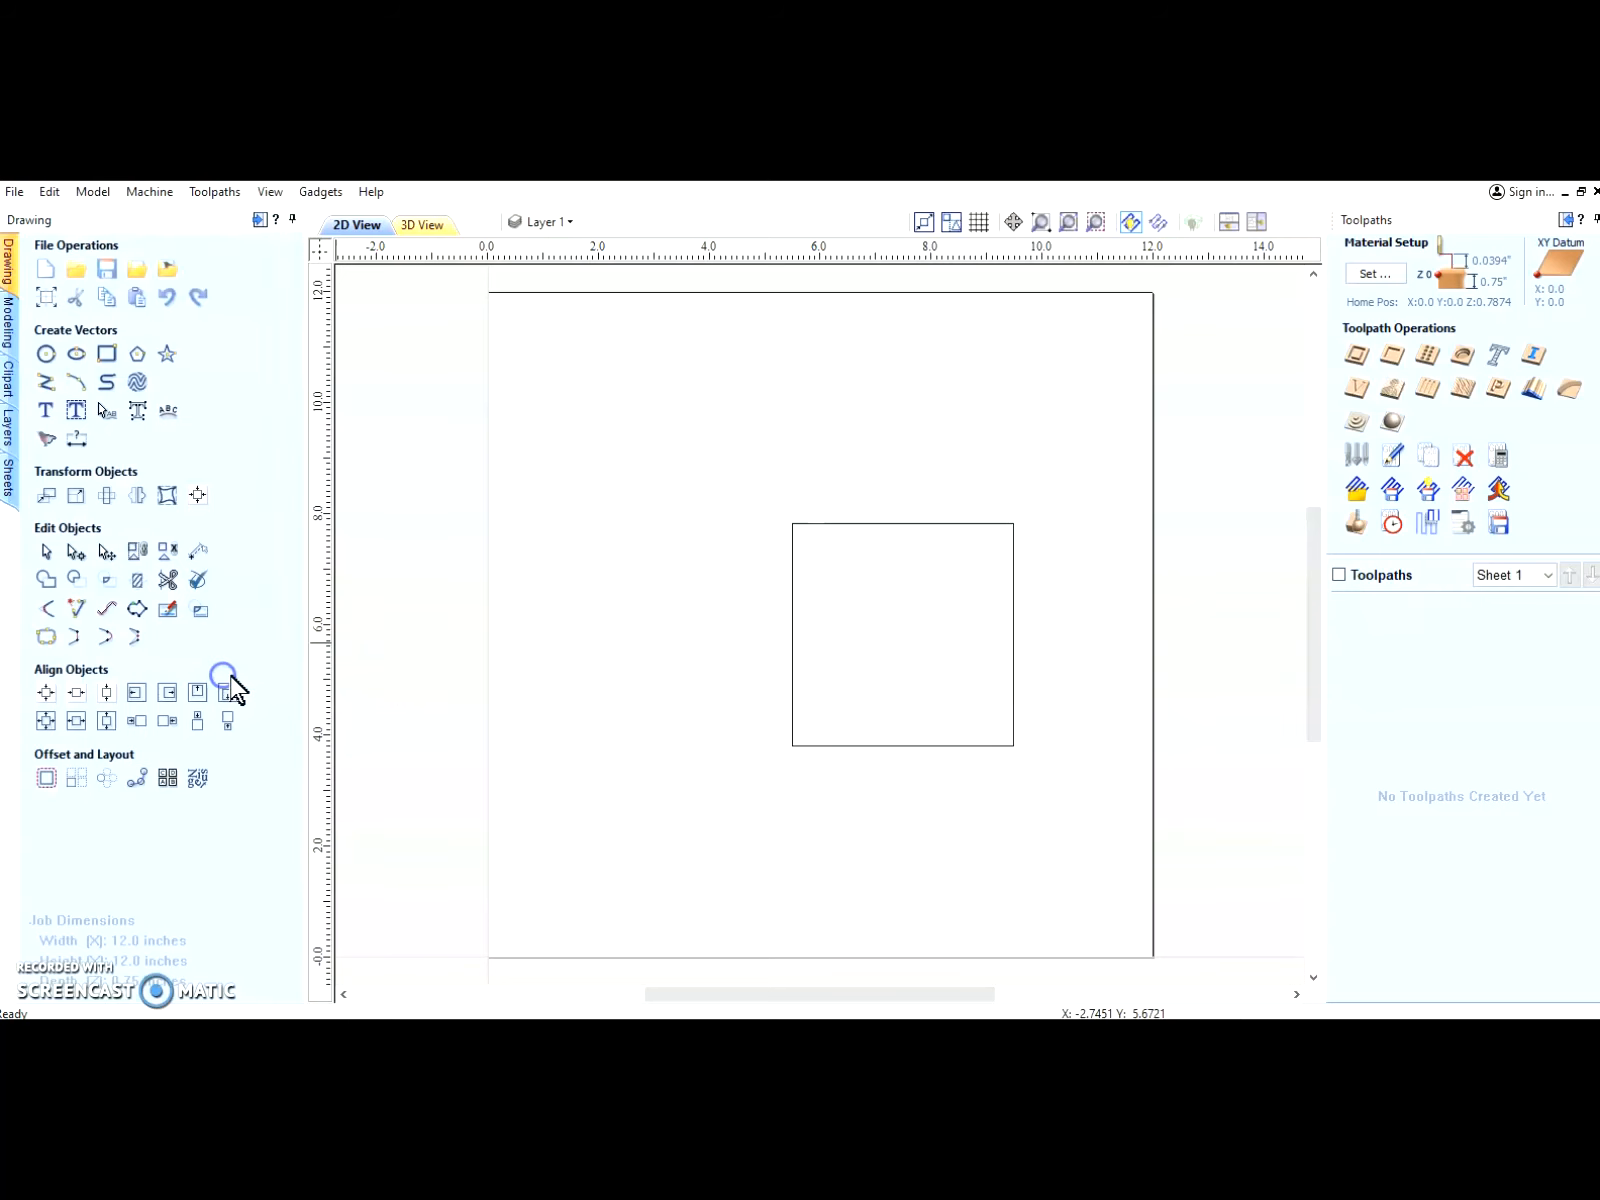
Step: Centre the 4-inch square in the material both horizontally and vertically
left_click(788, 574)
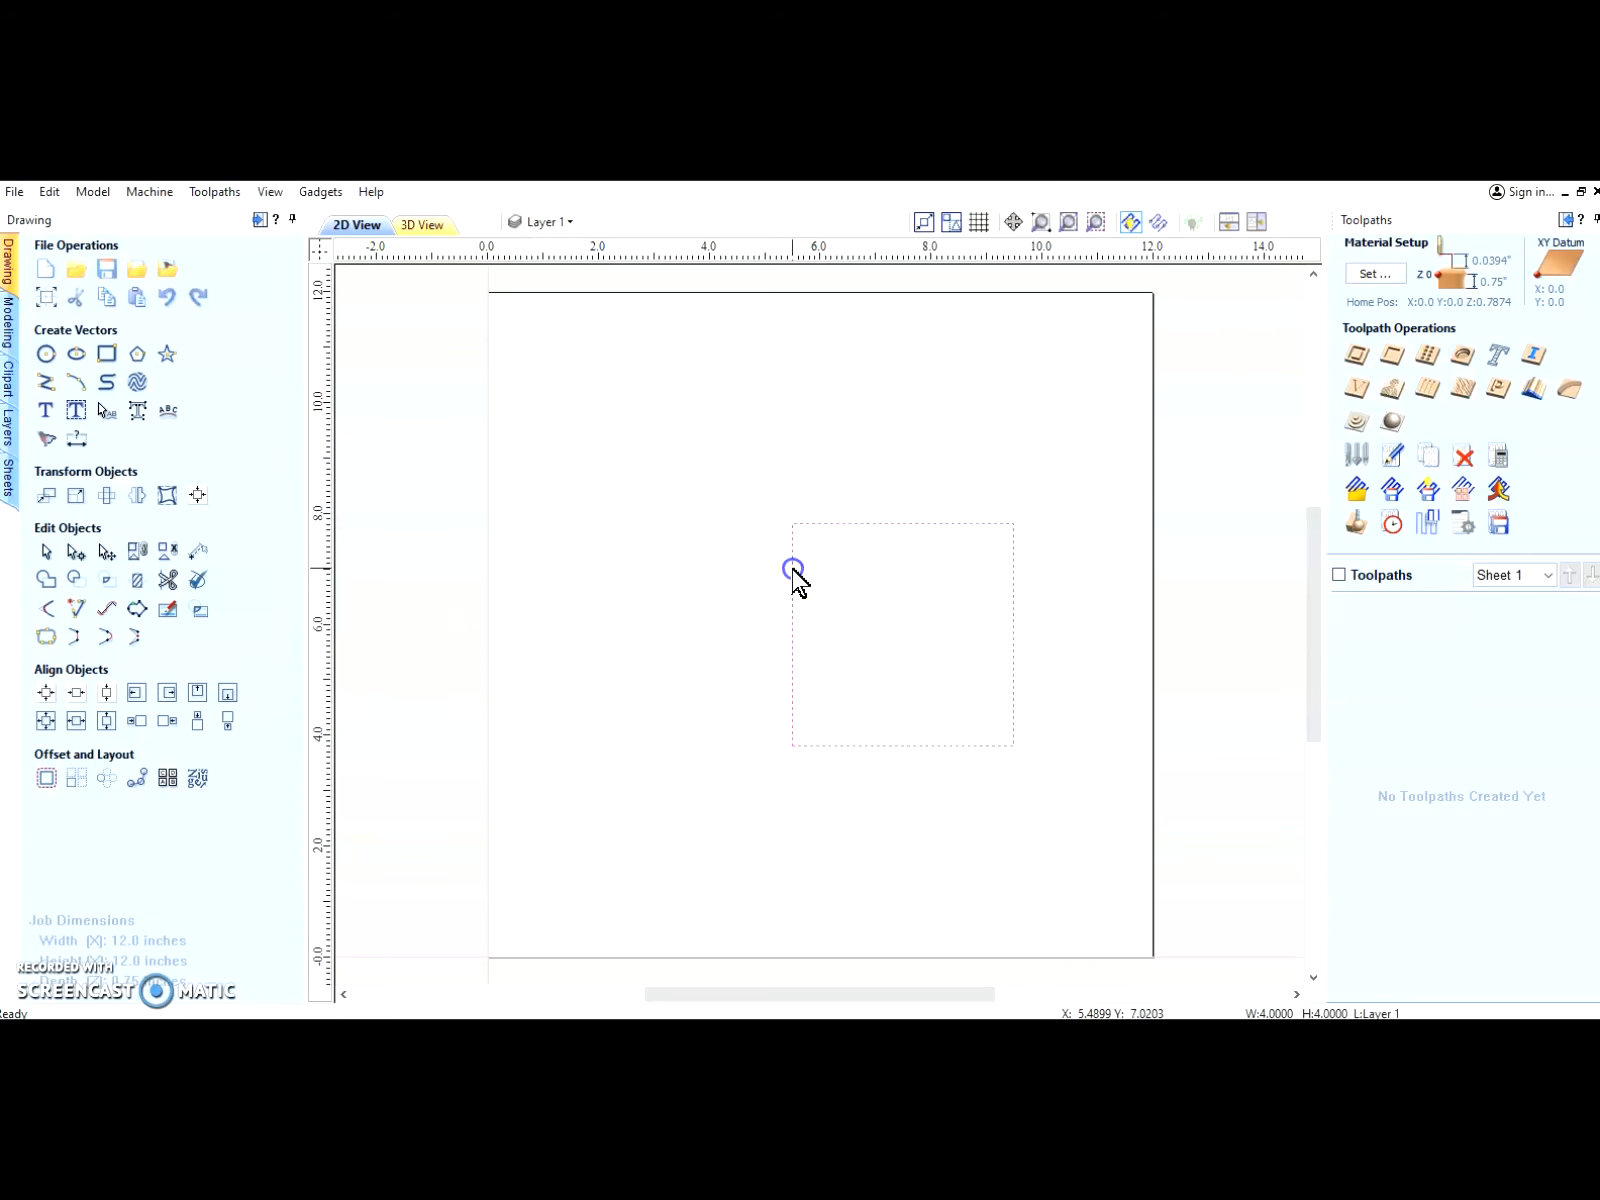
left_click(46, 692)
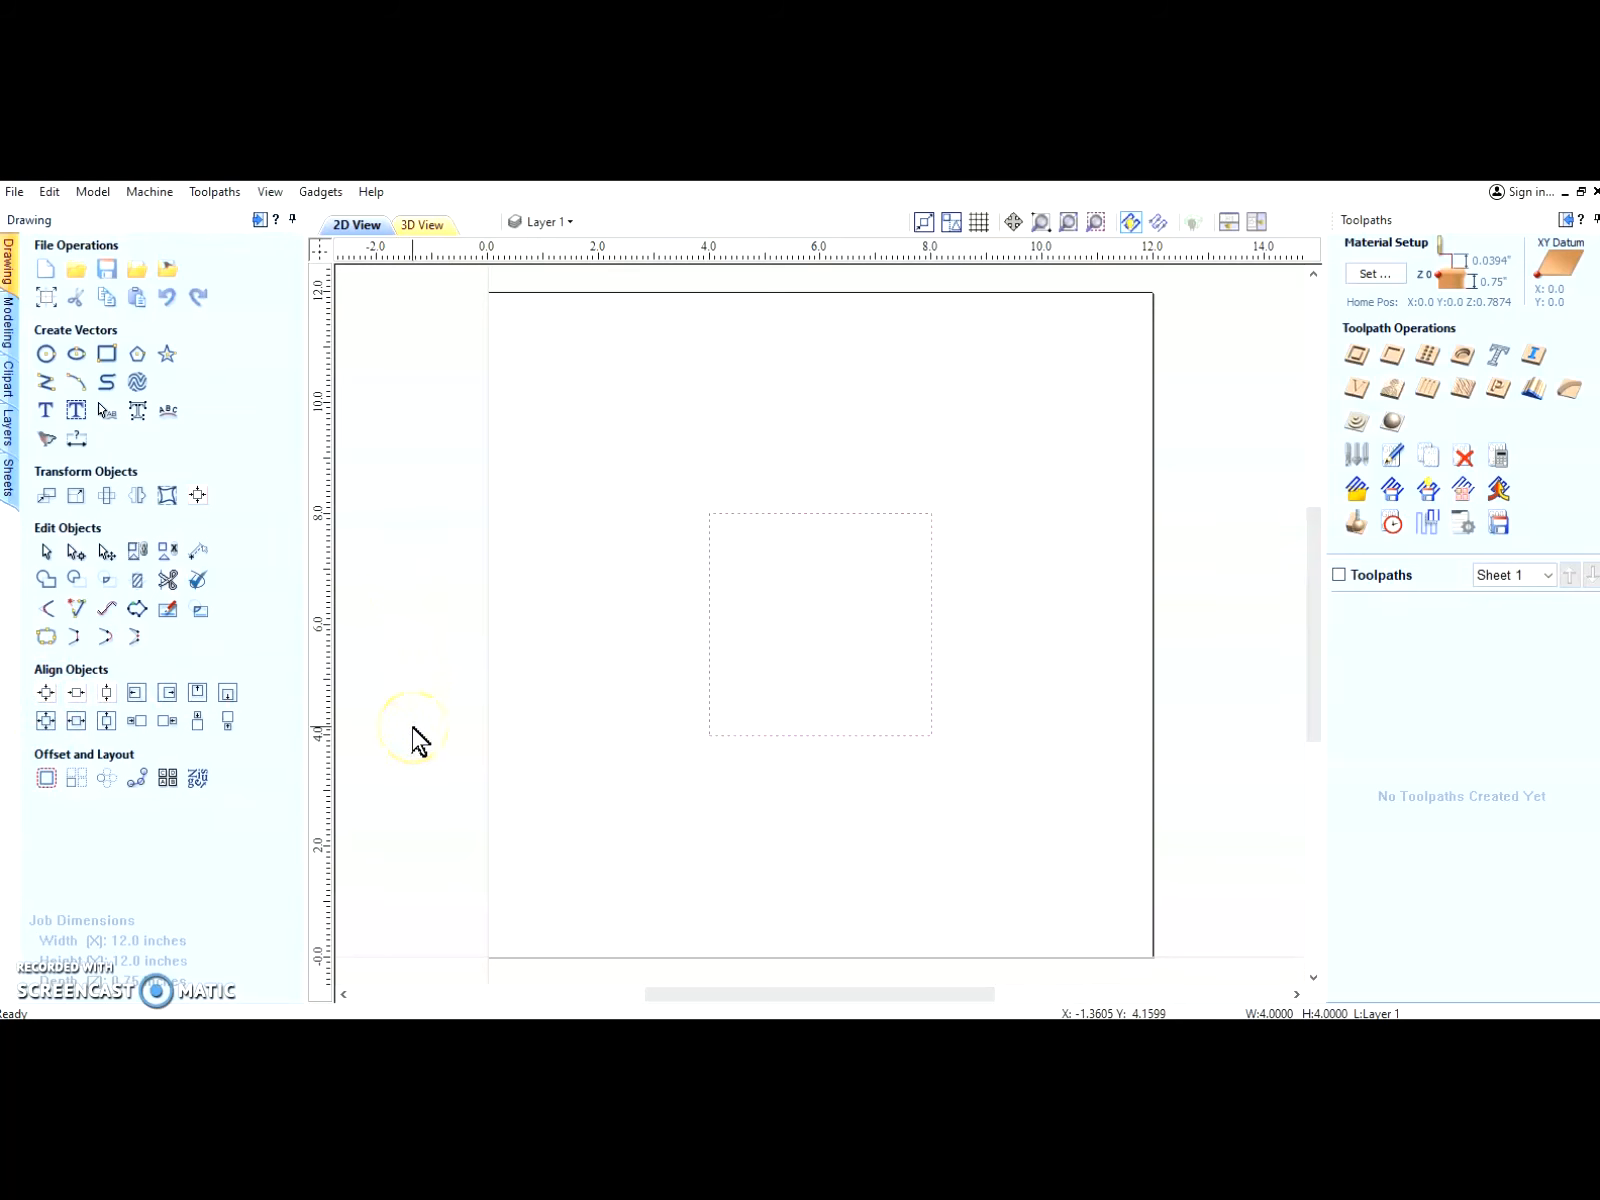
left_click(604, 536)
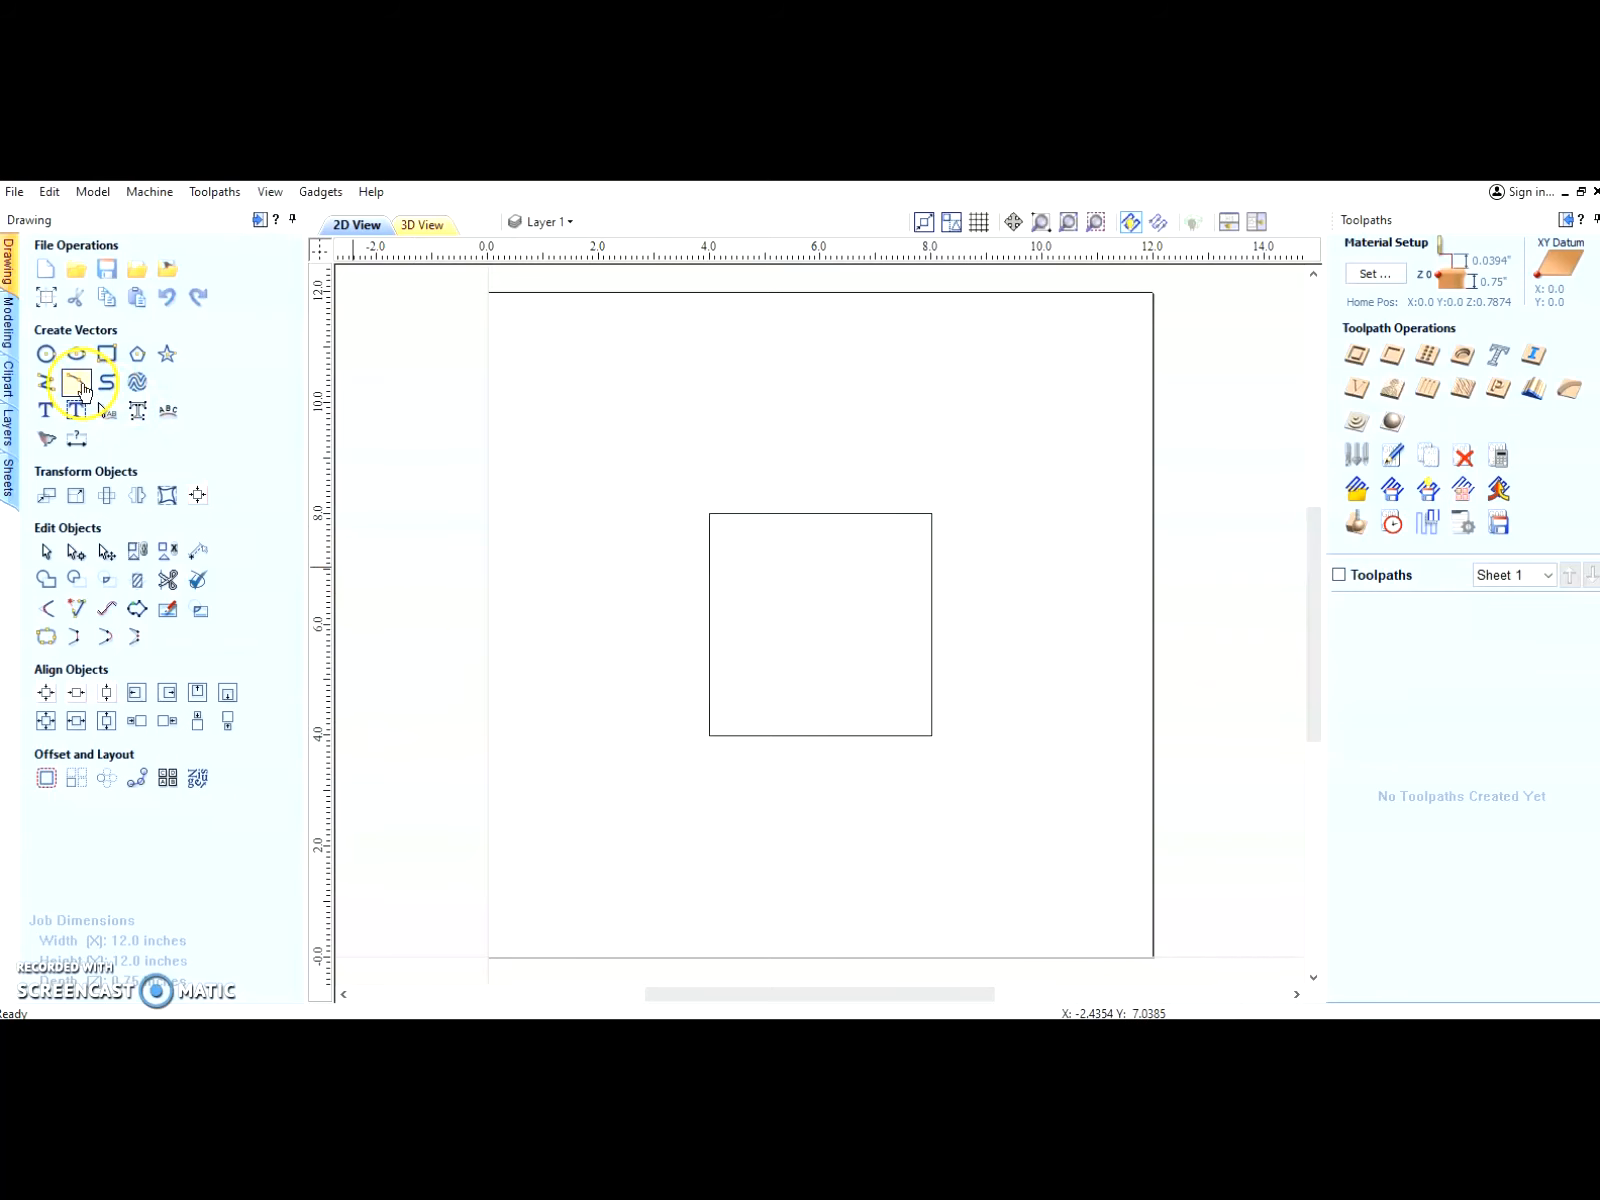
Step: Create a circle 0.5 inches in diameter and move it inside the square's upper-left corner, at about X 4.5, Y 7.5
left_click(45, 354)
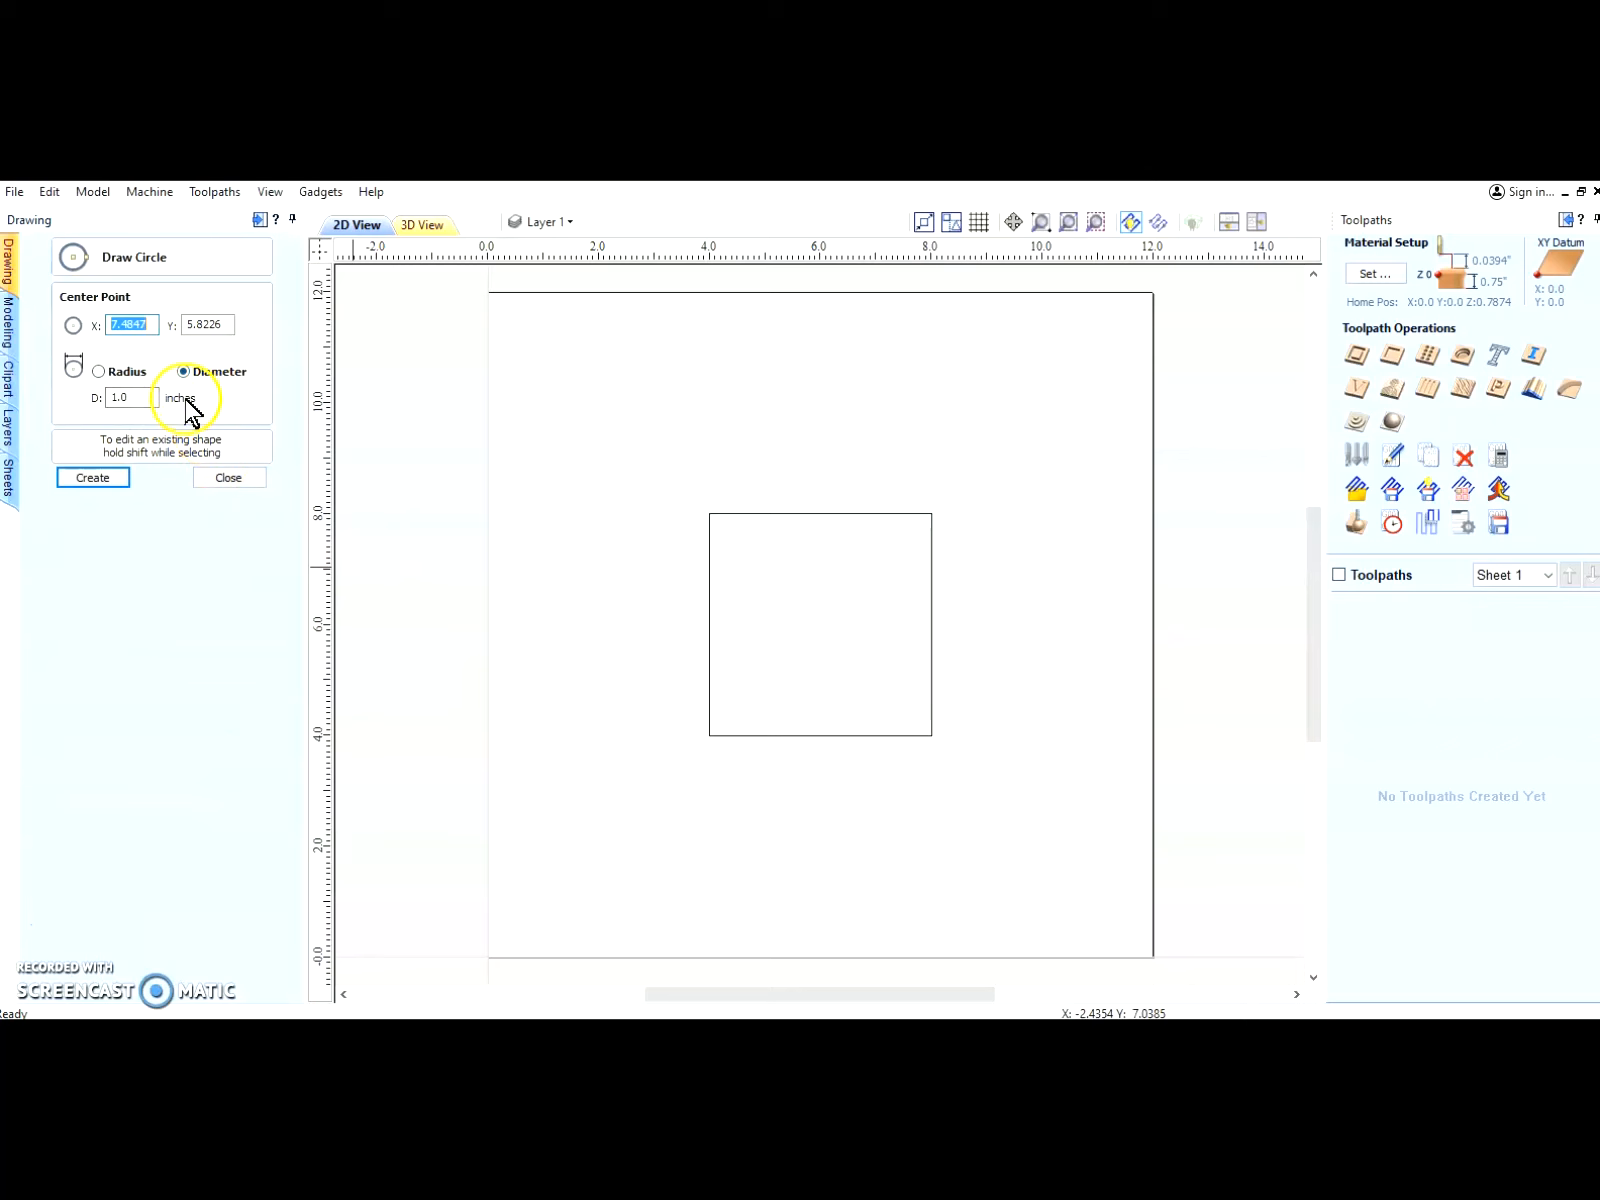
left_click(135, 397)
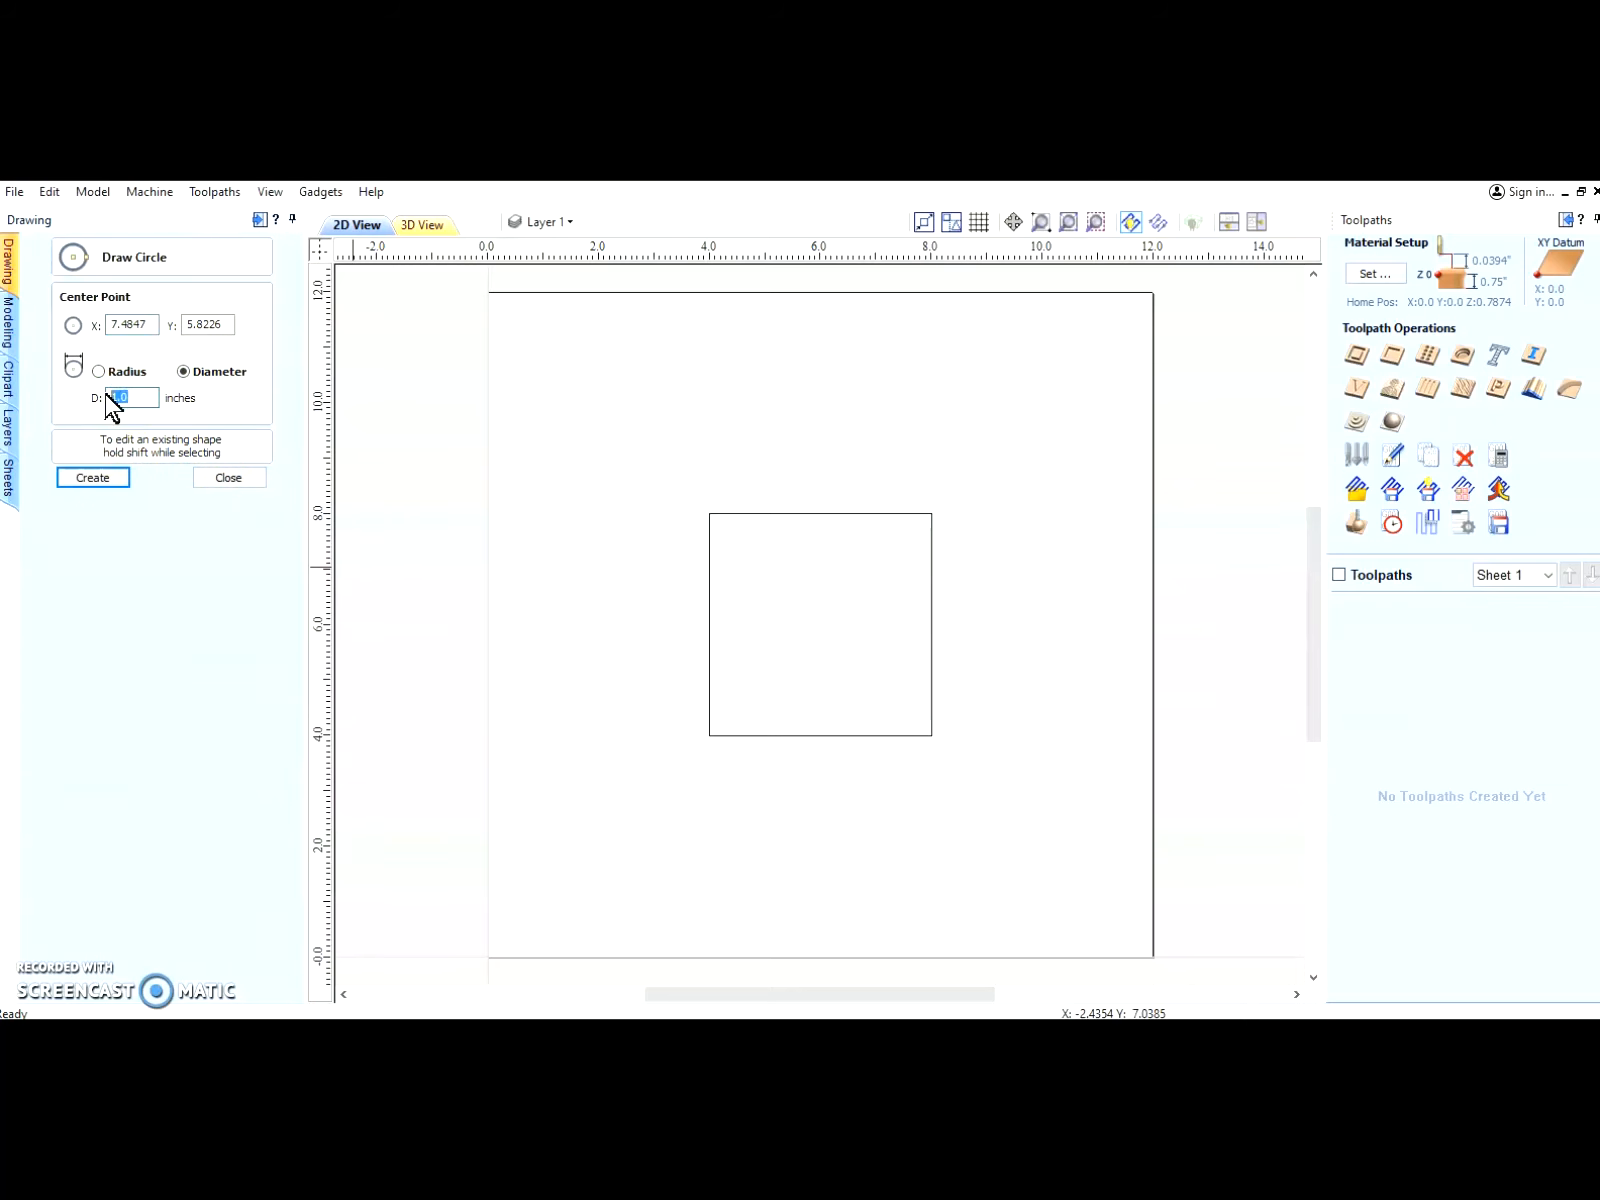
type(".5")
left_click(95, 478)
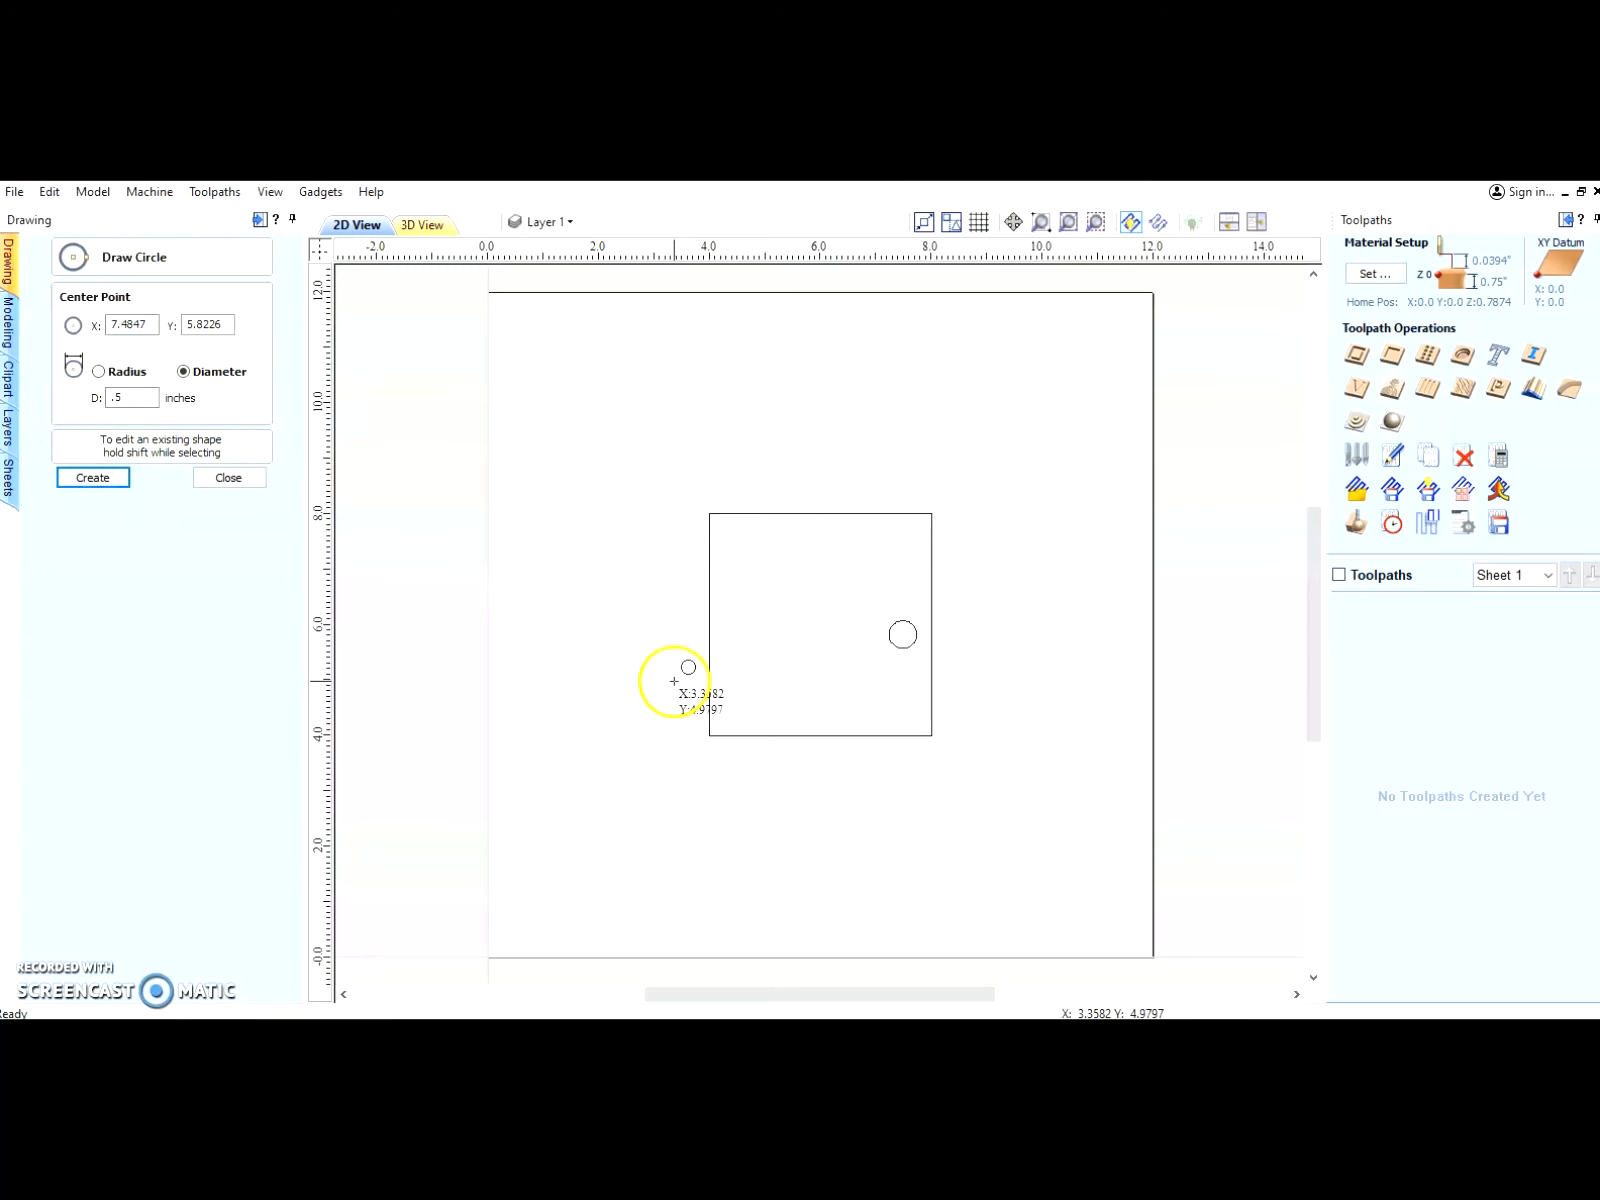
left_click(228, 482)
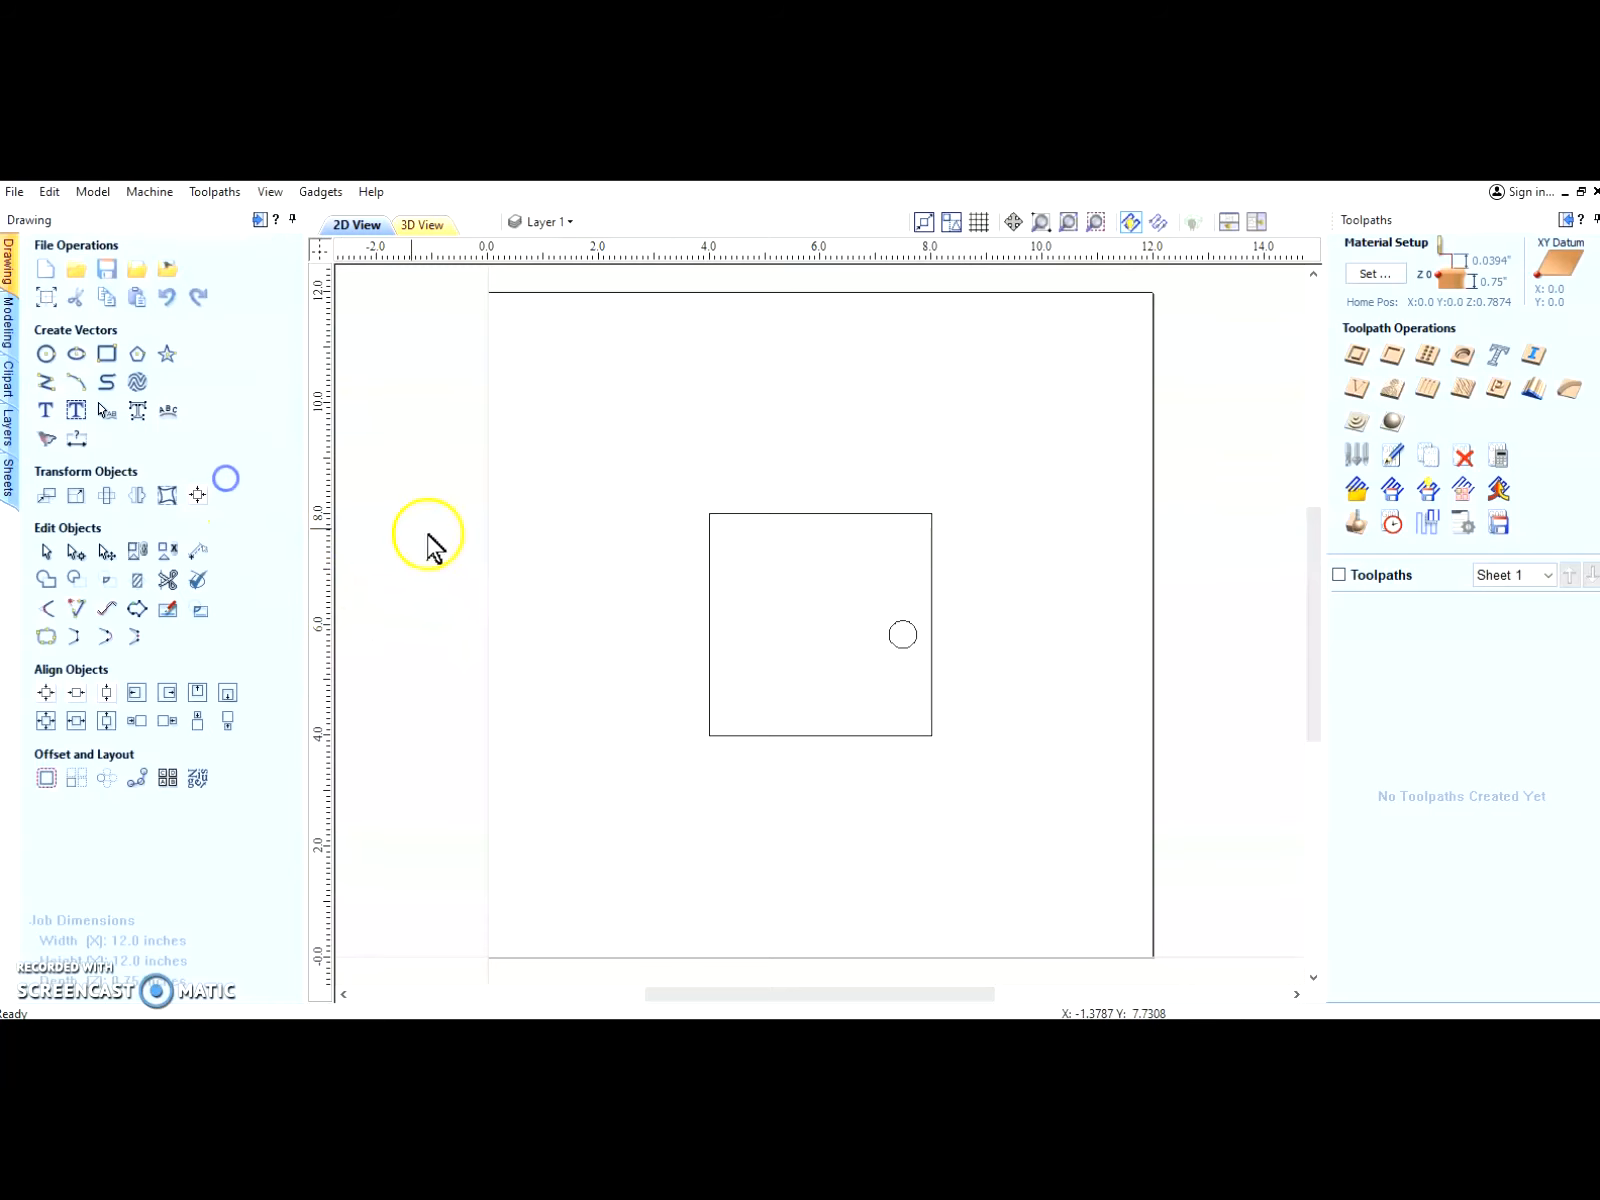
left_click(891, 657)
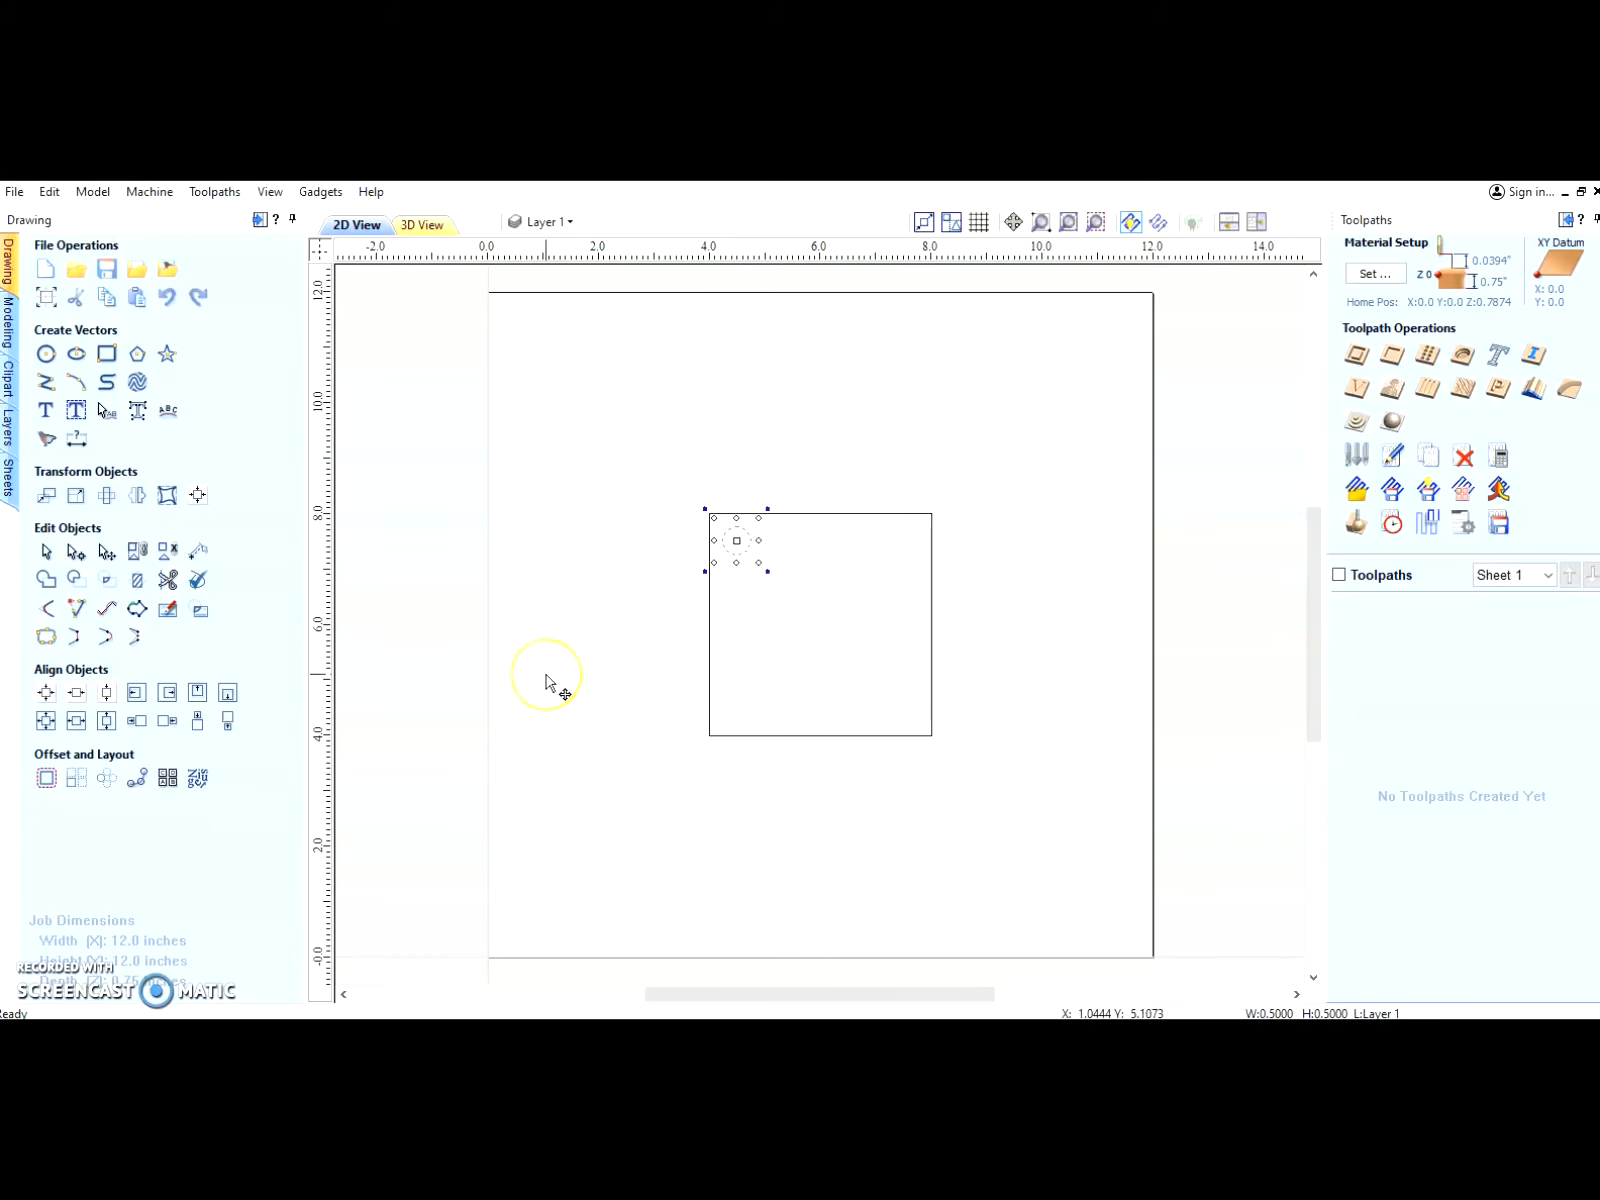
left_click(521, 735)
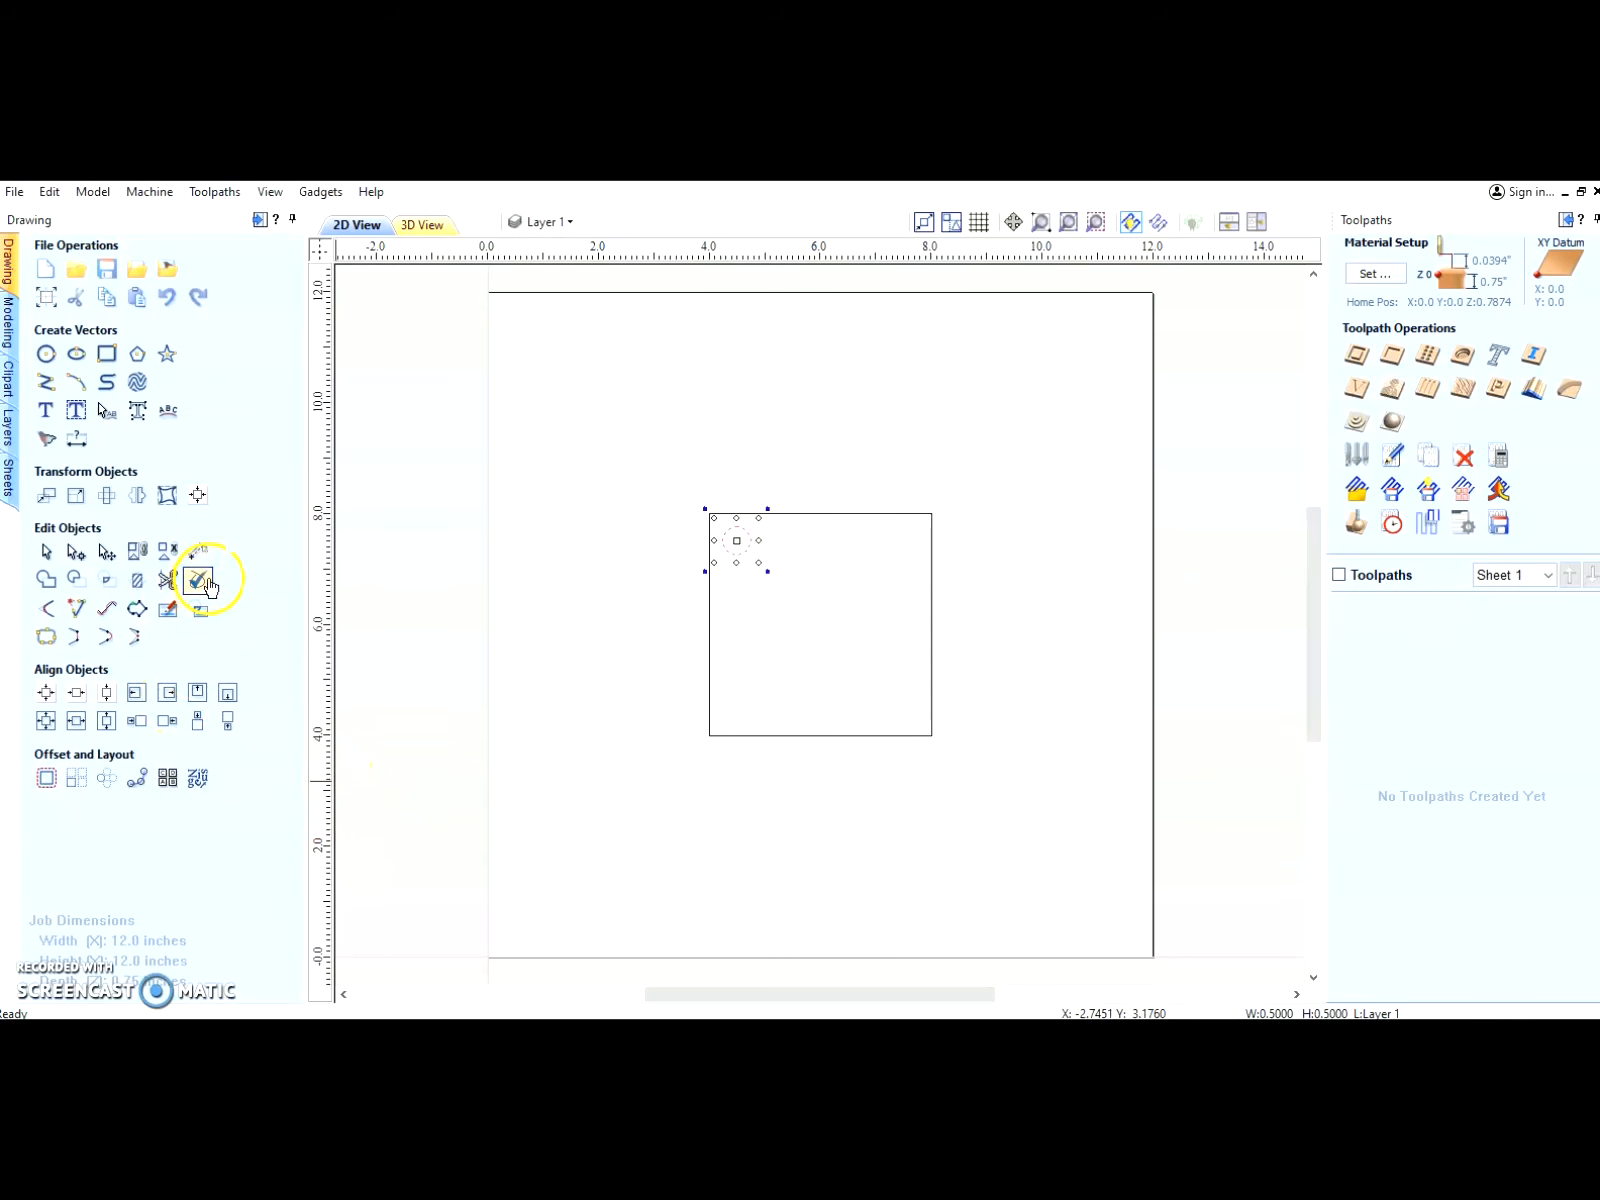
Step: Mirror copies of the circle horizontally and vertically about the job center so every corner of the square holds one
left_click(136, 497)
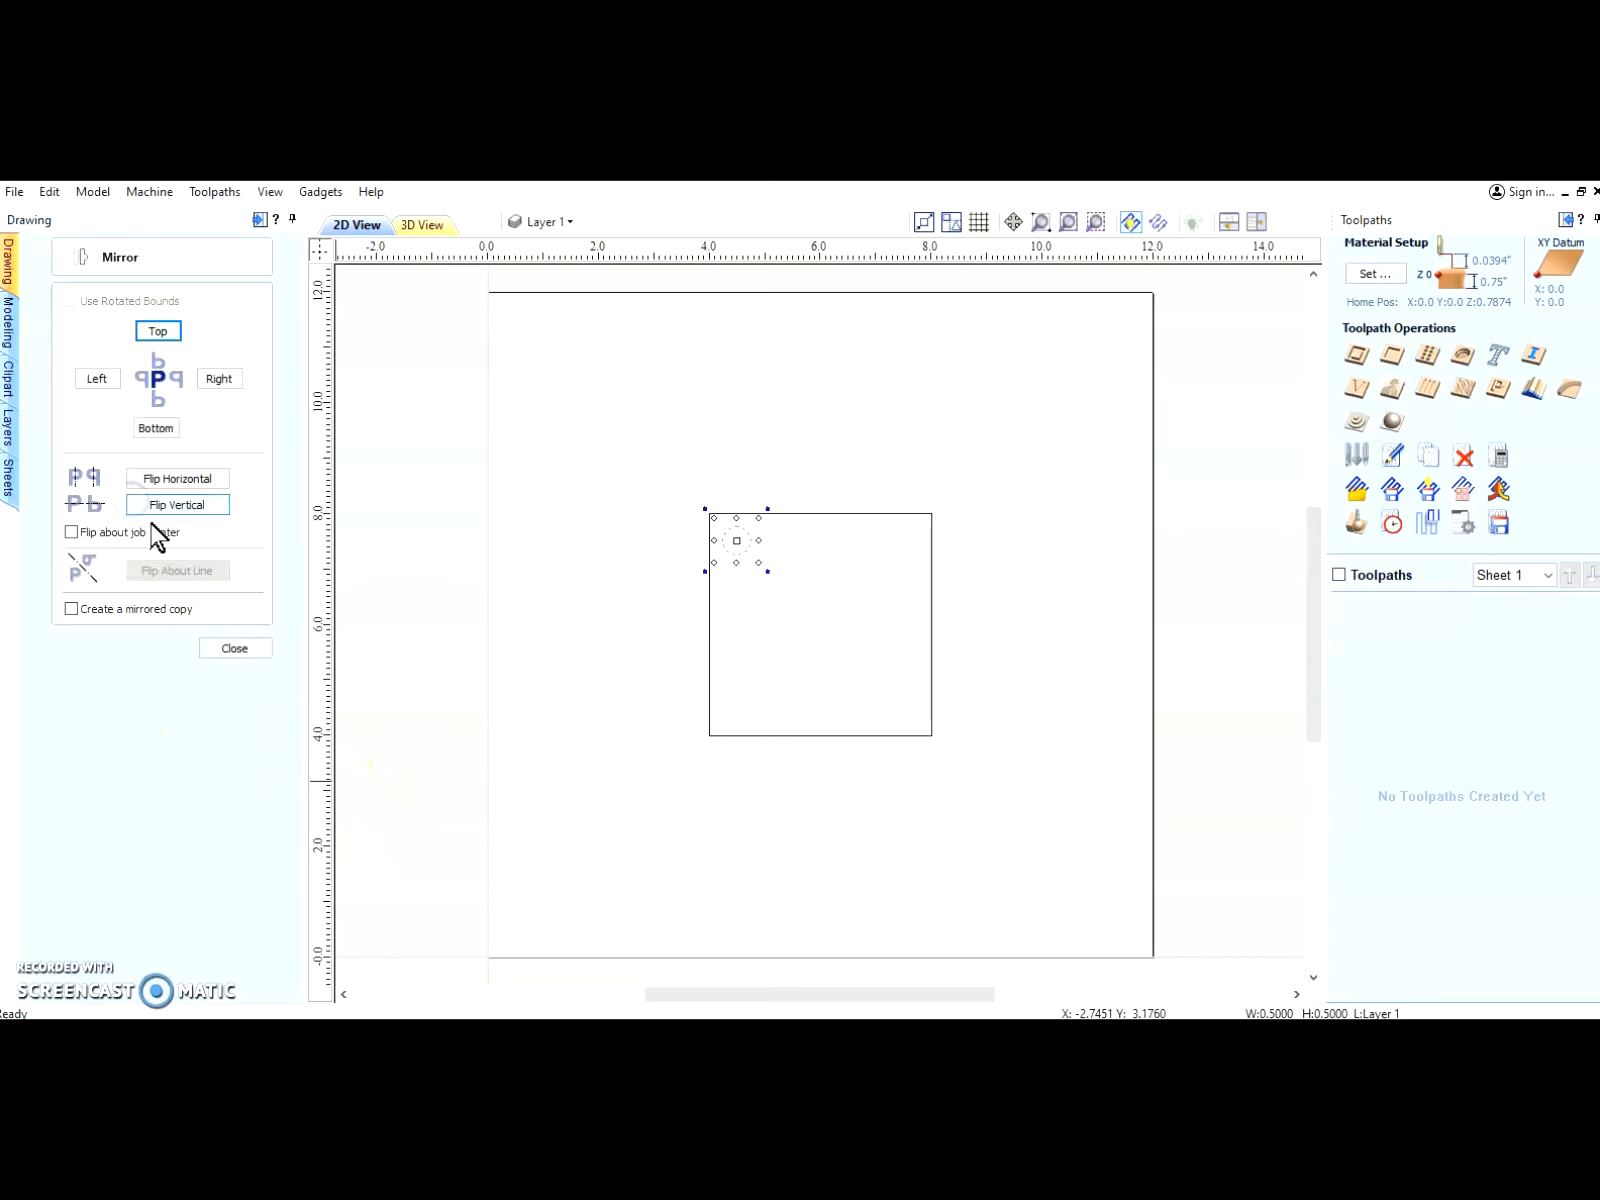
left_click(71, 532)
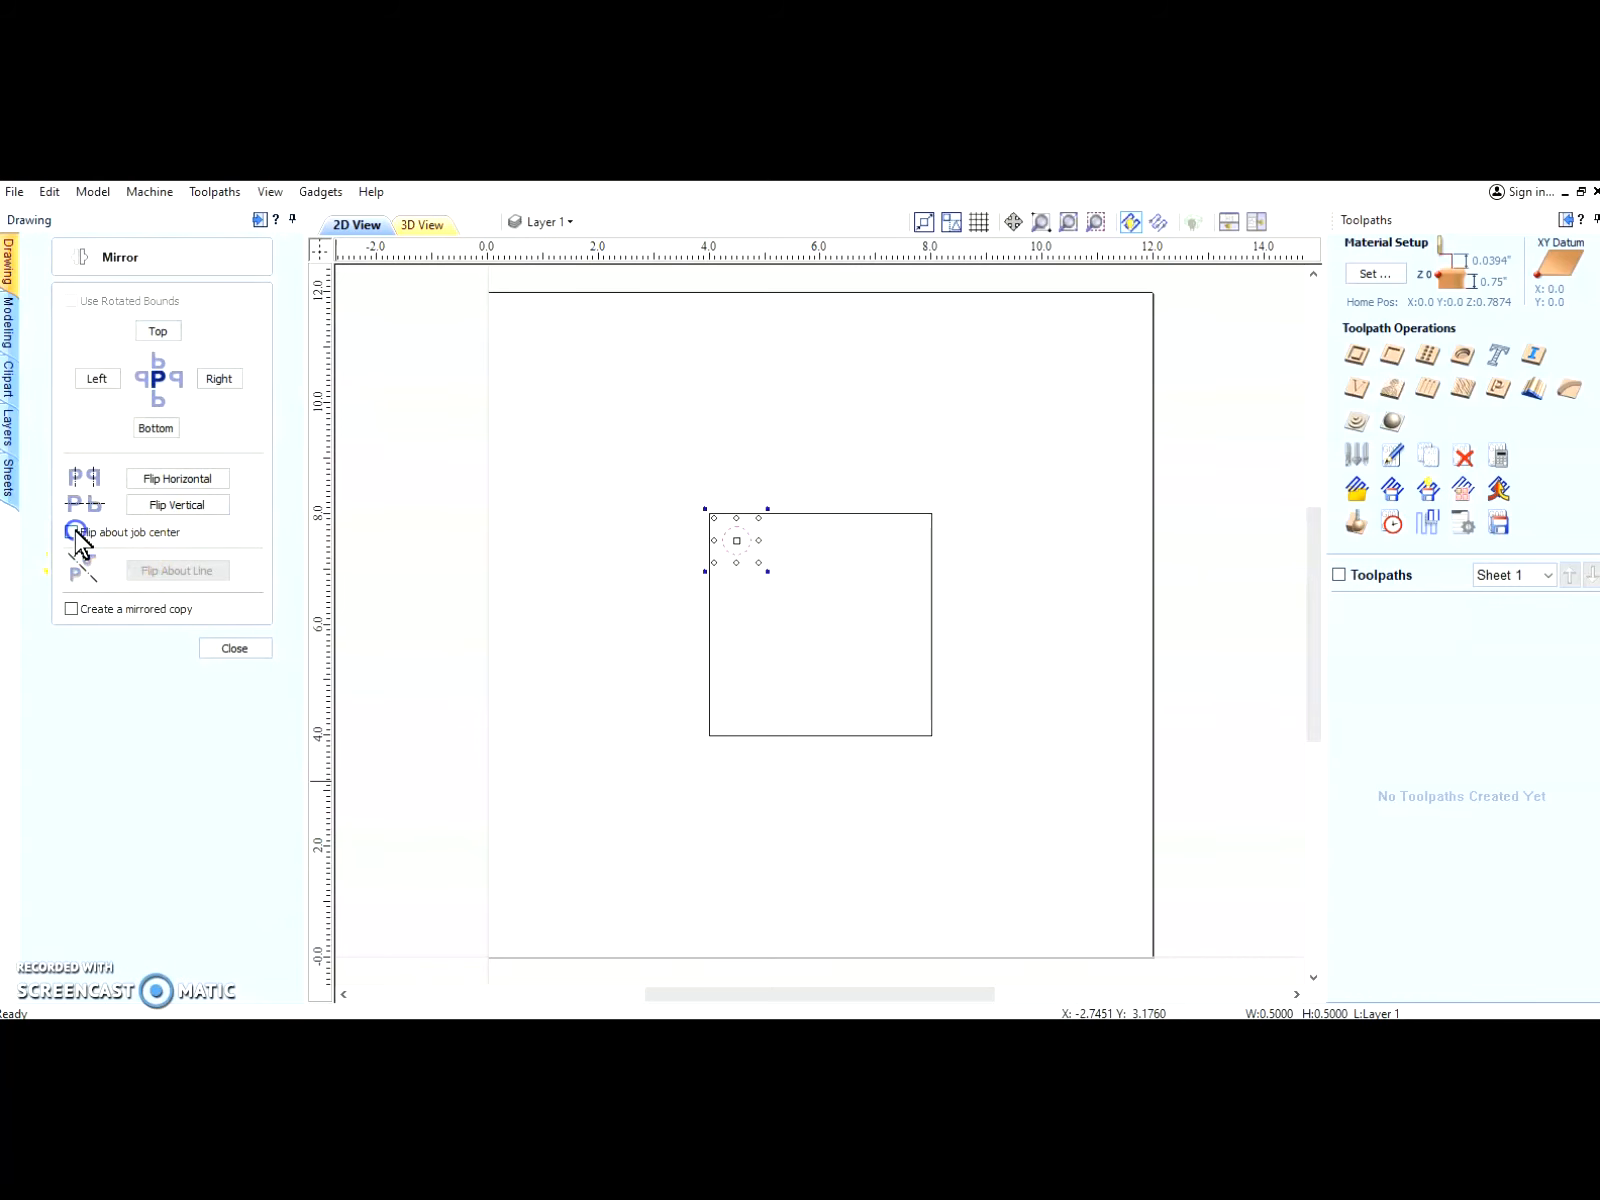
left_click(72, 609)
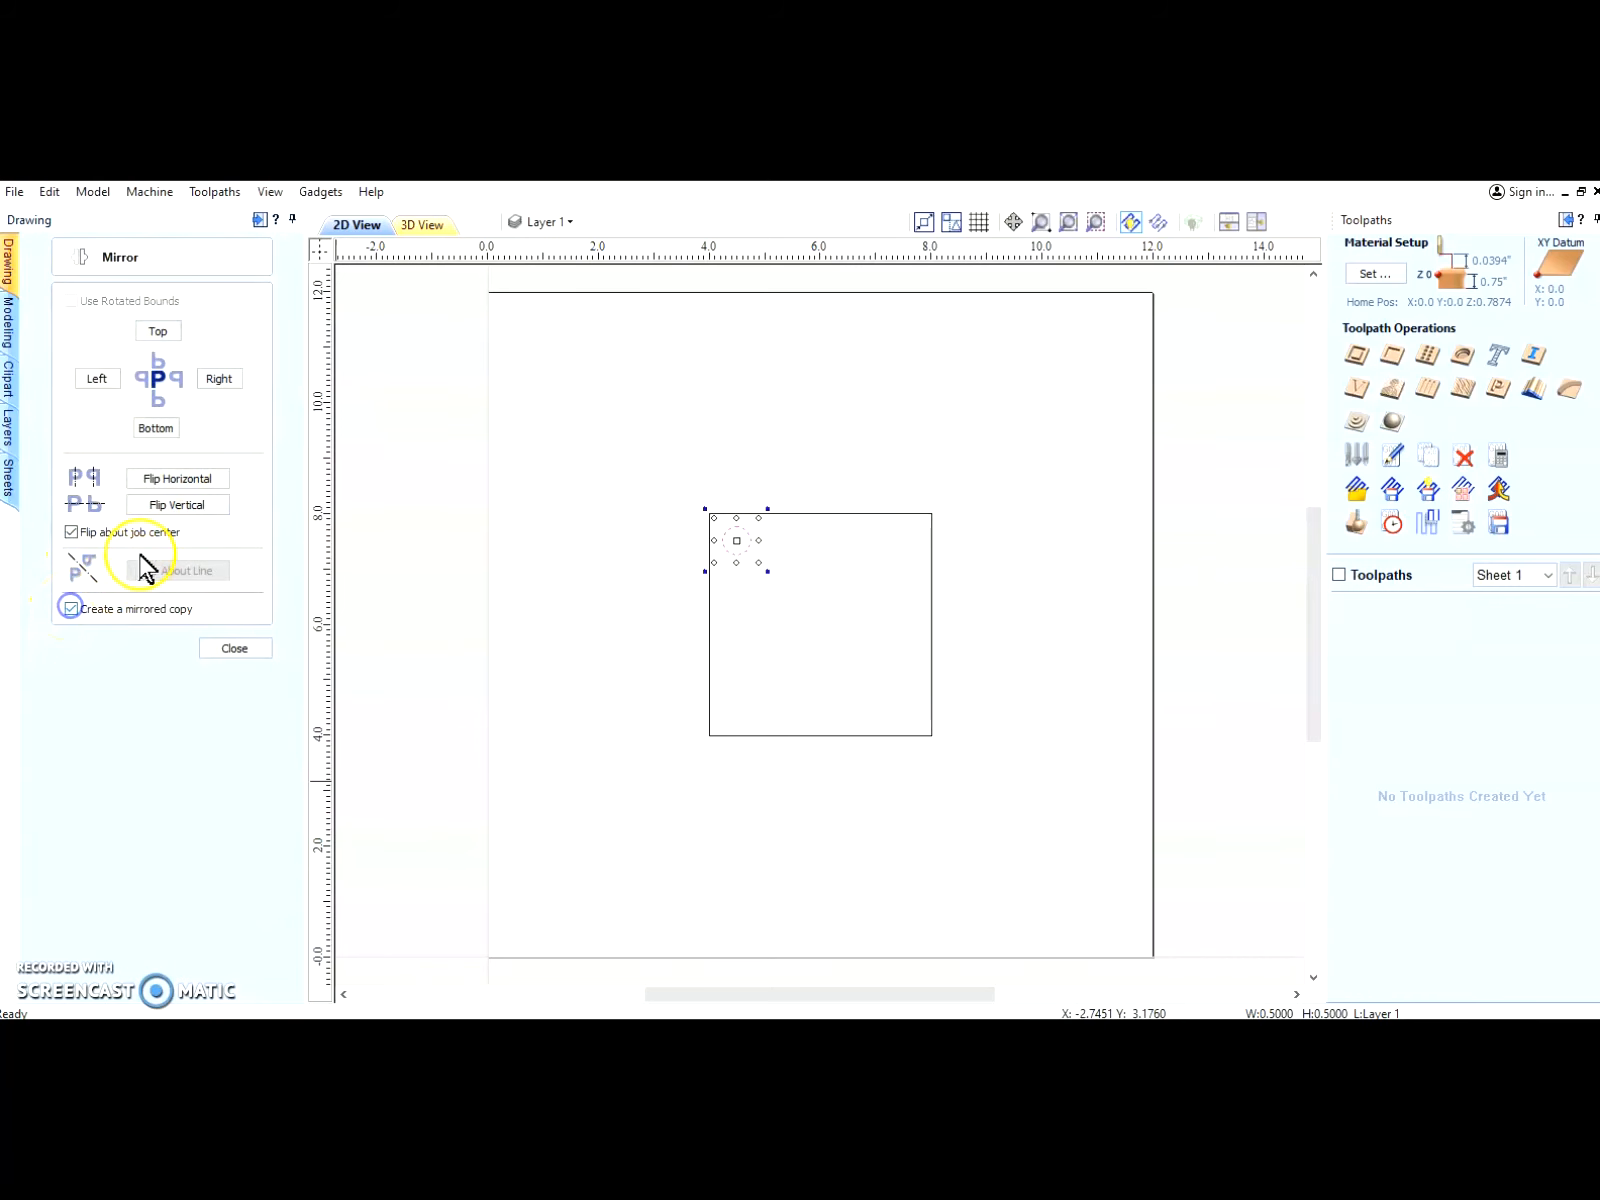
left_click(178, 479)
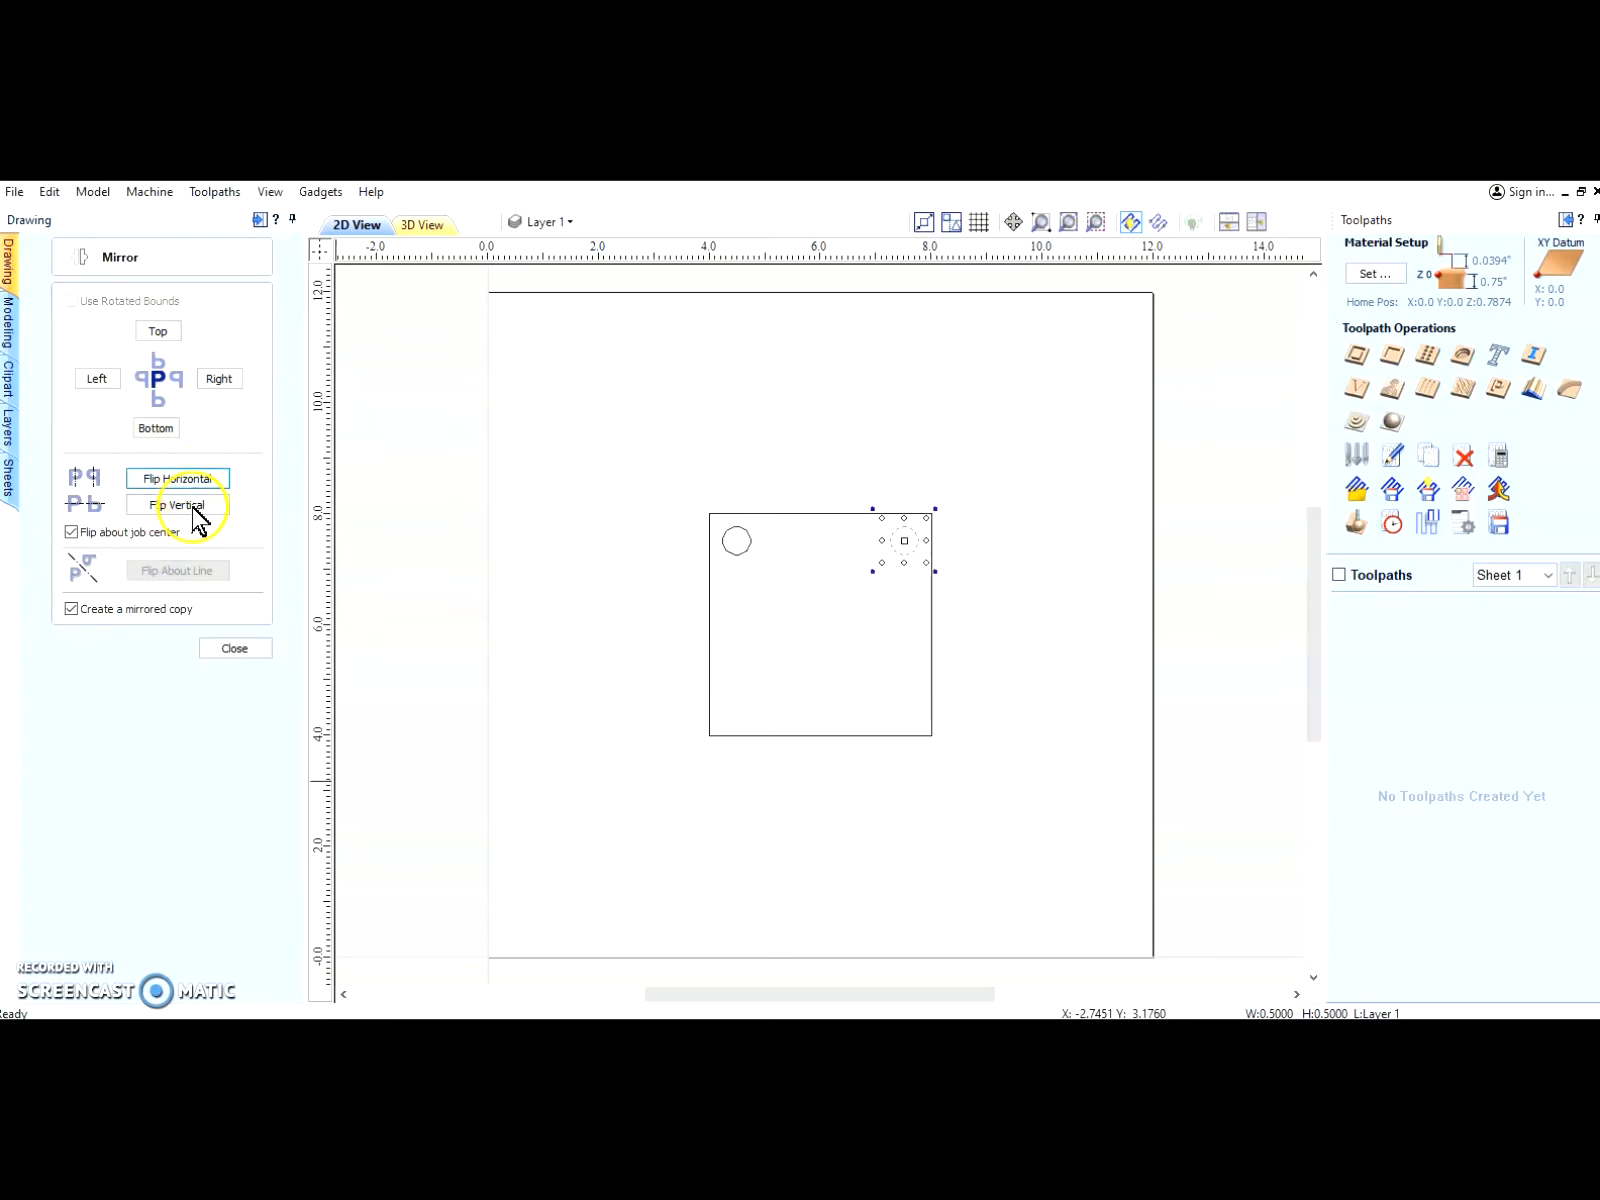
left_click(196, 509)
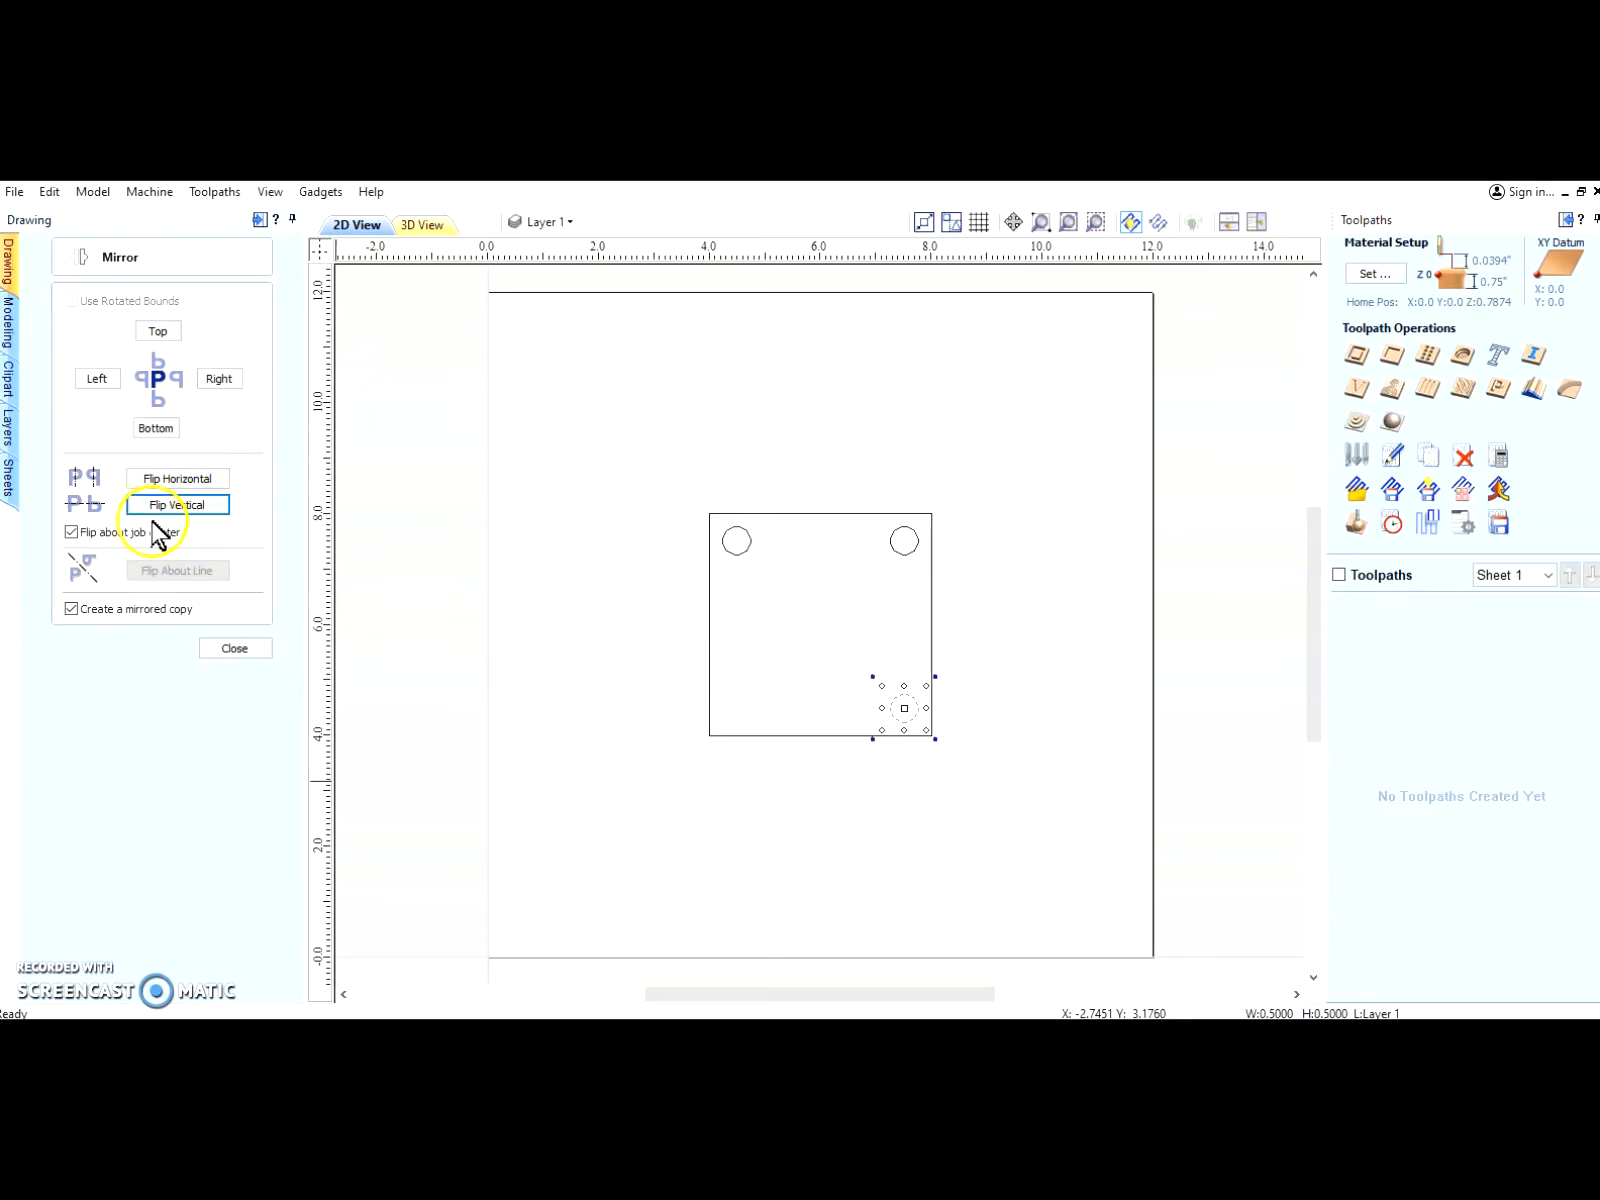
left_click(152, 500)
left_click(150, 478)
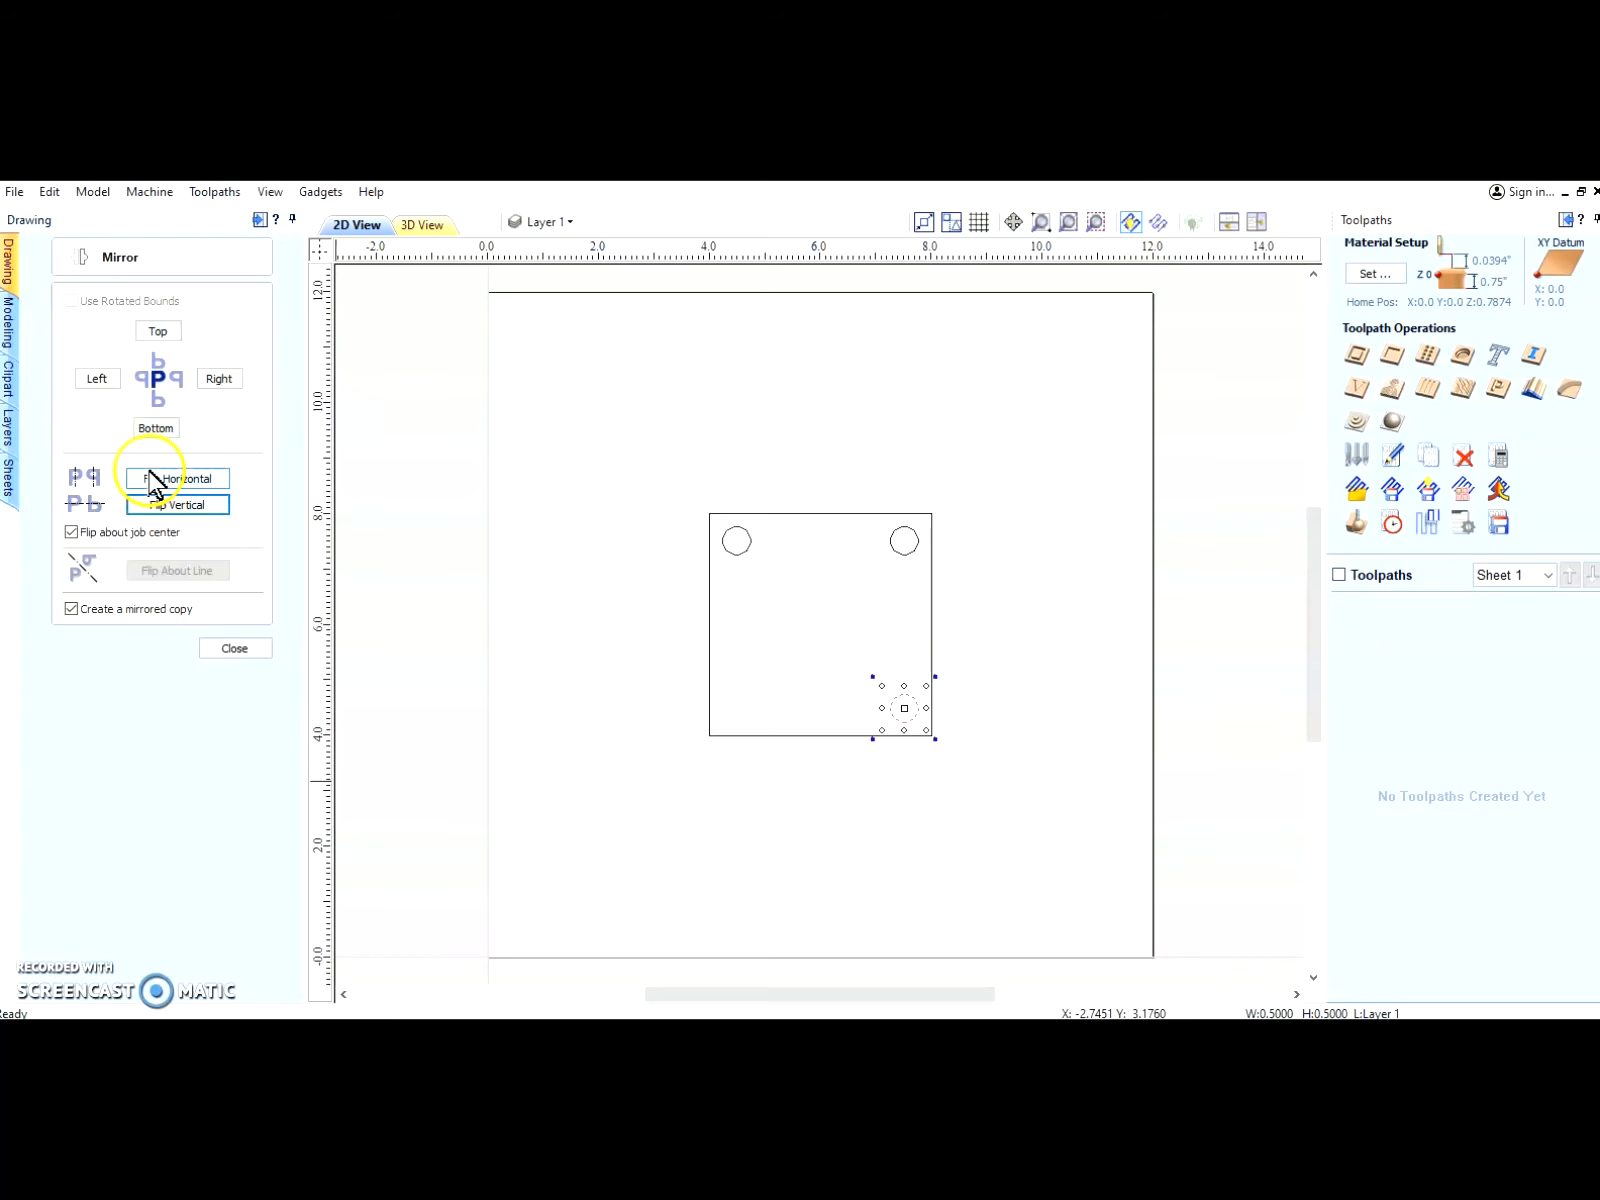
left_click(240, 652)
left_click(605, 646)
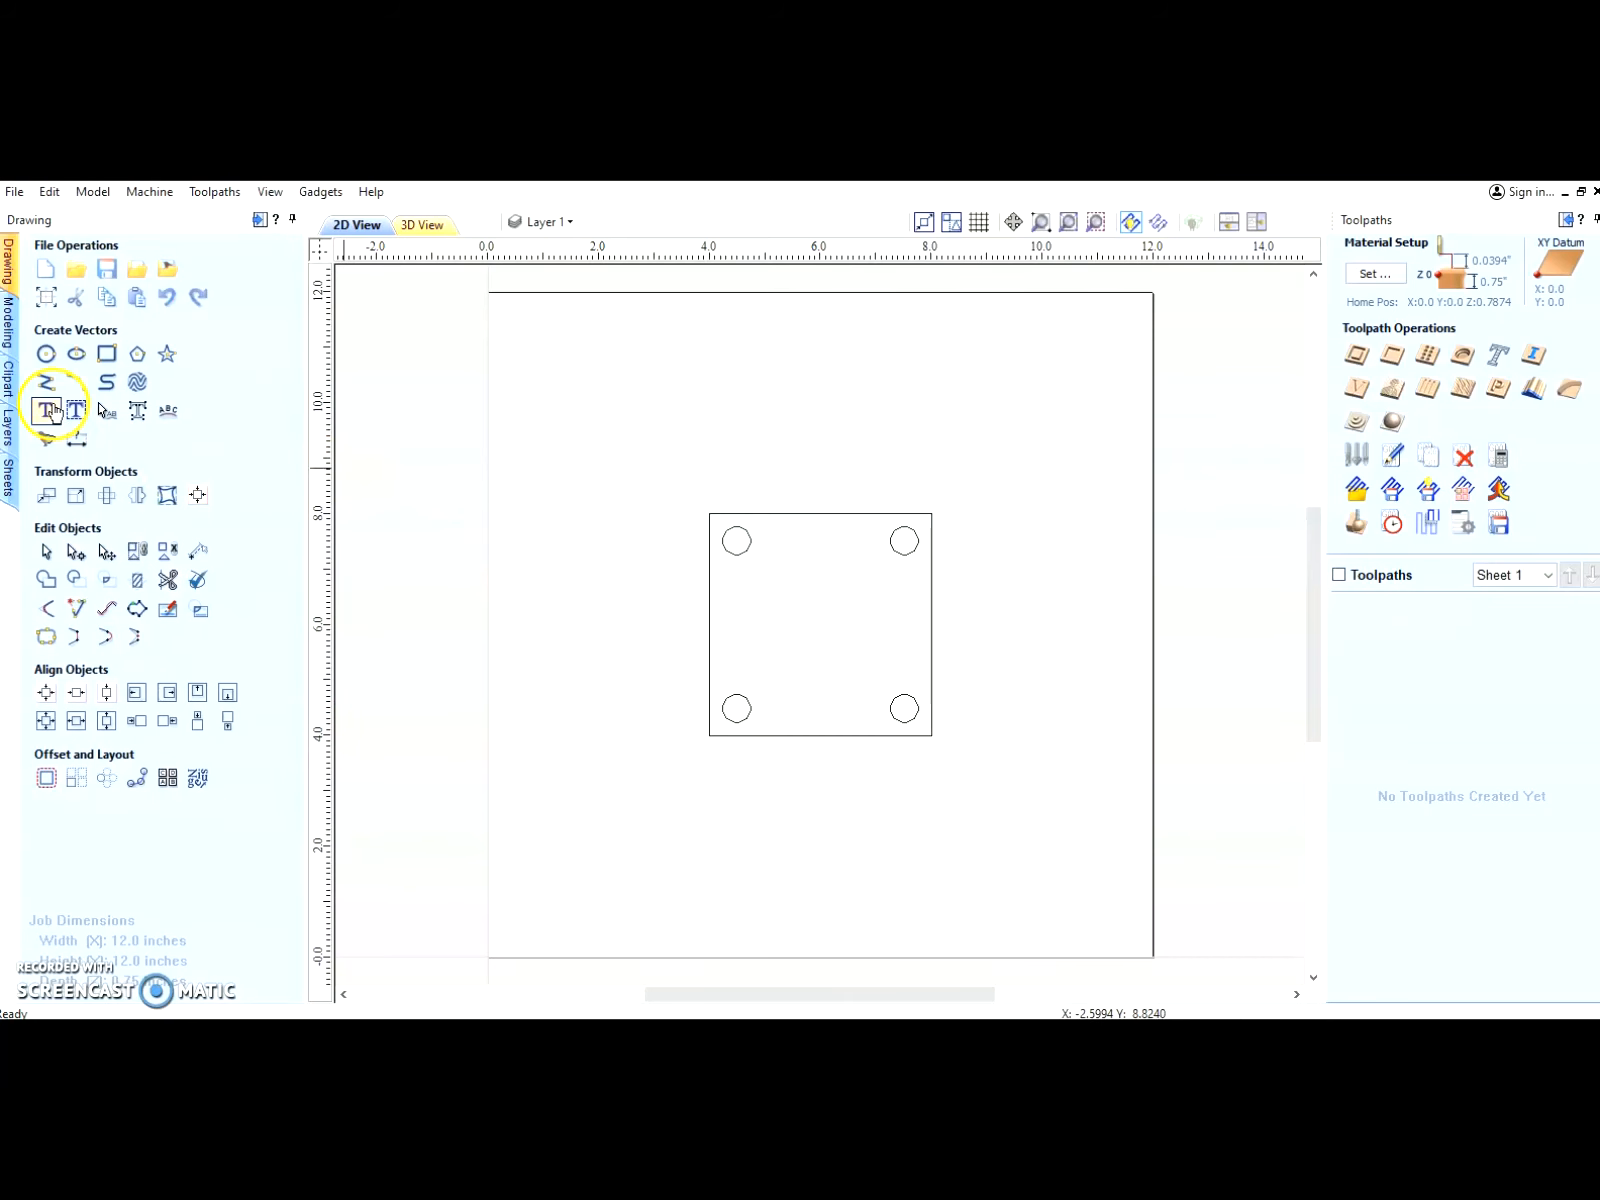
Step: Draw a 1 by 1 inch rectangle centred in the large square at X 6.0, Y 6.0
left_click(118, 354)
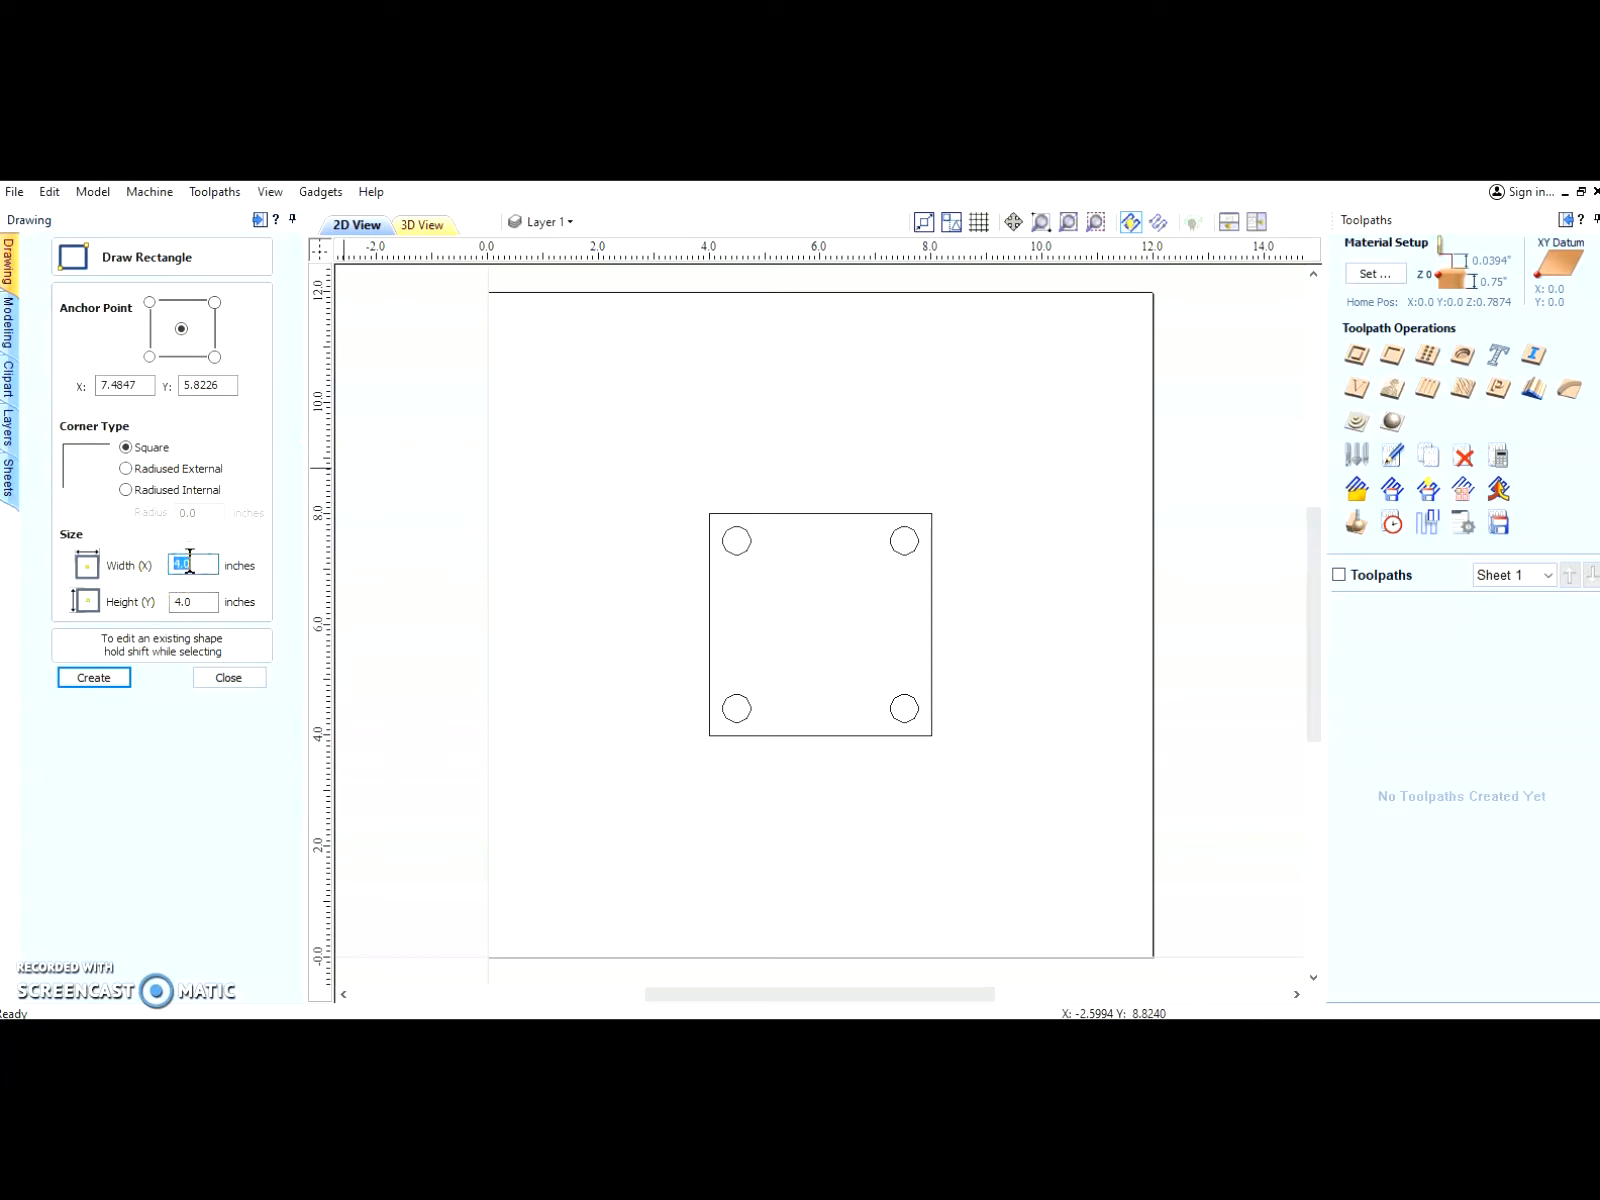
left_click(176, 601)
left_click(820, 624)
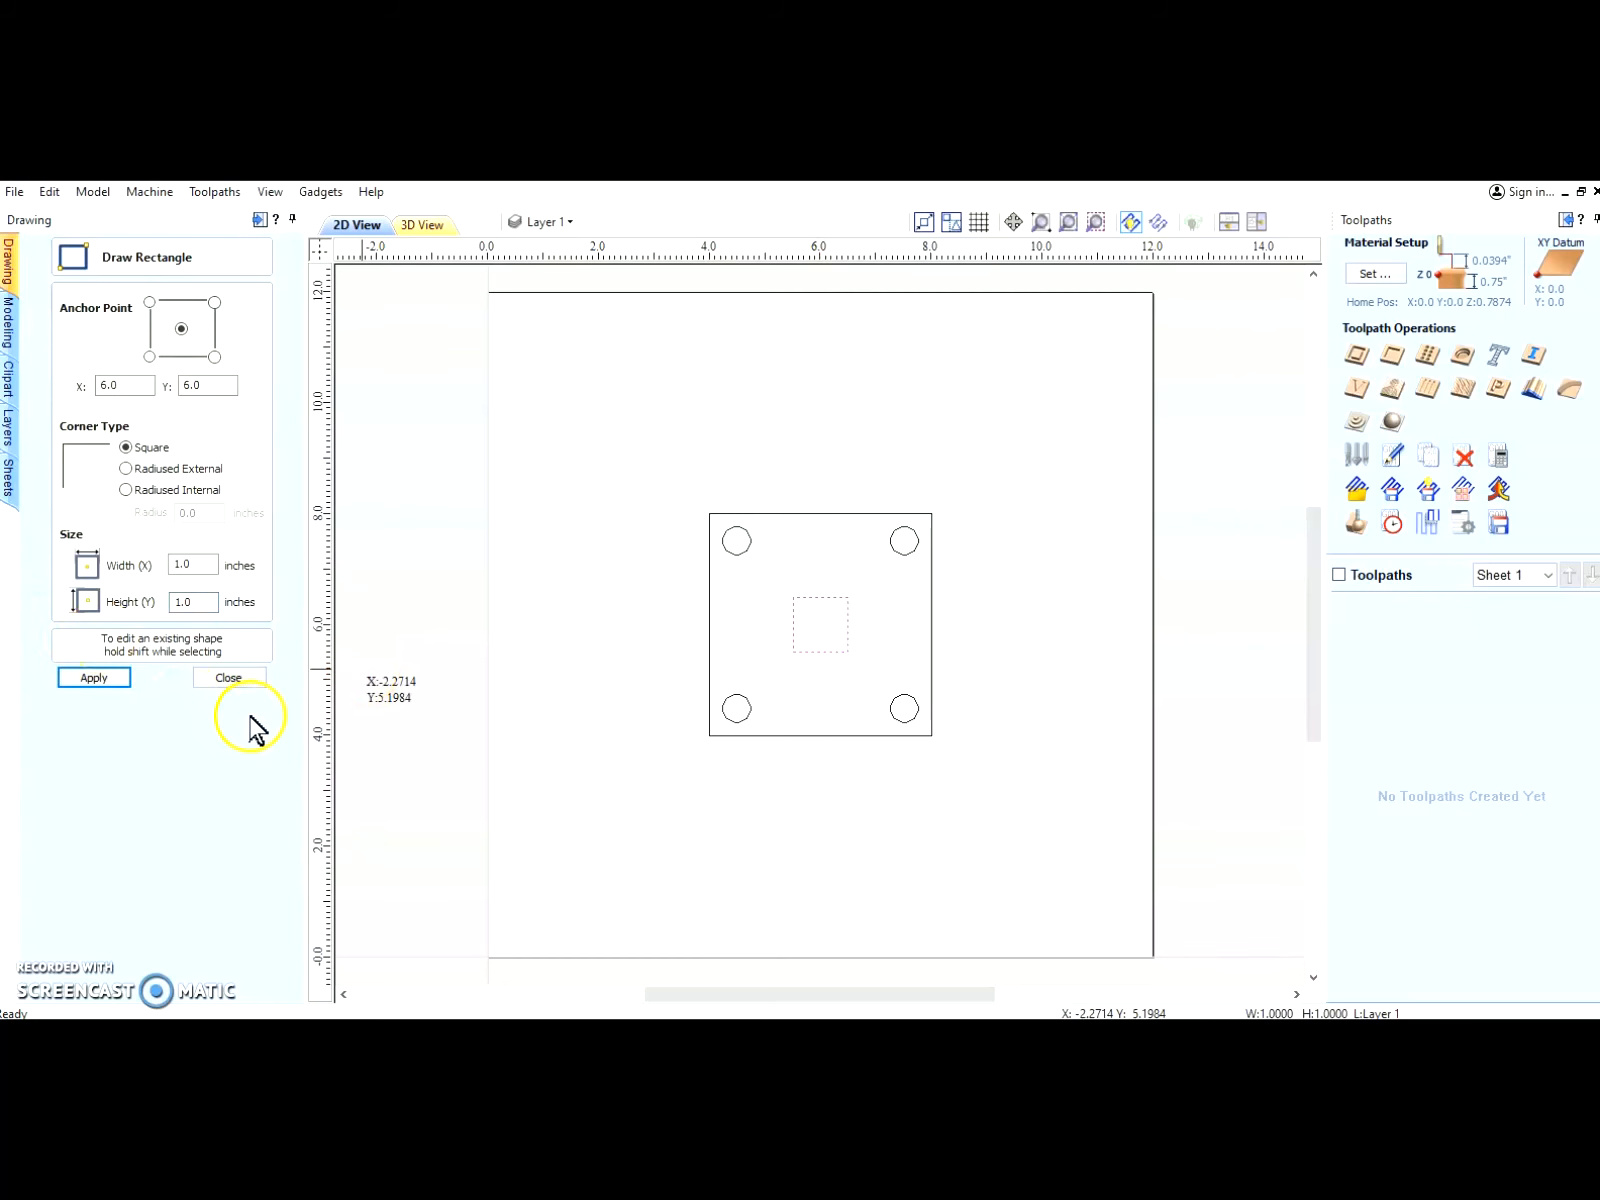
left_click(229, 678)
left_click(612, 578)
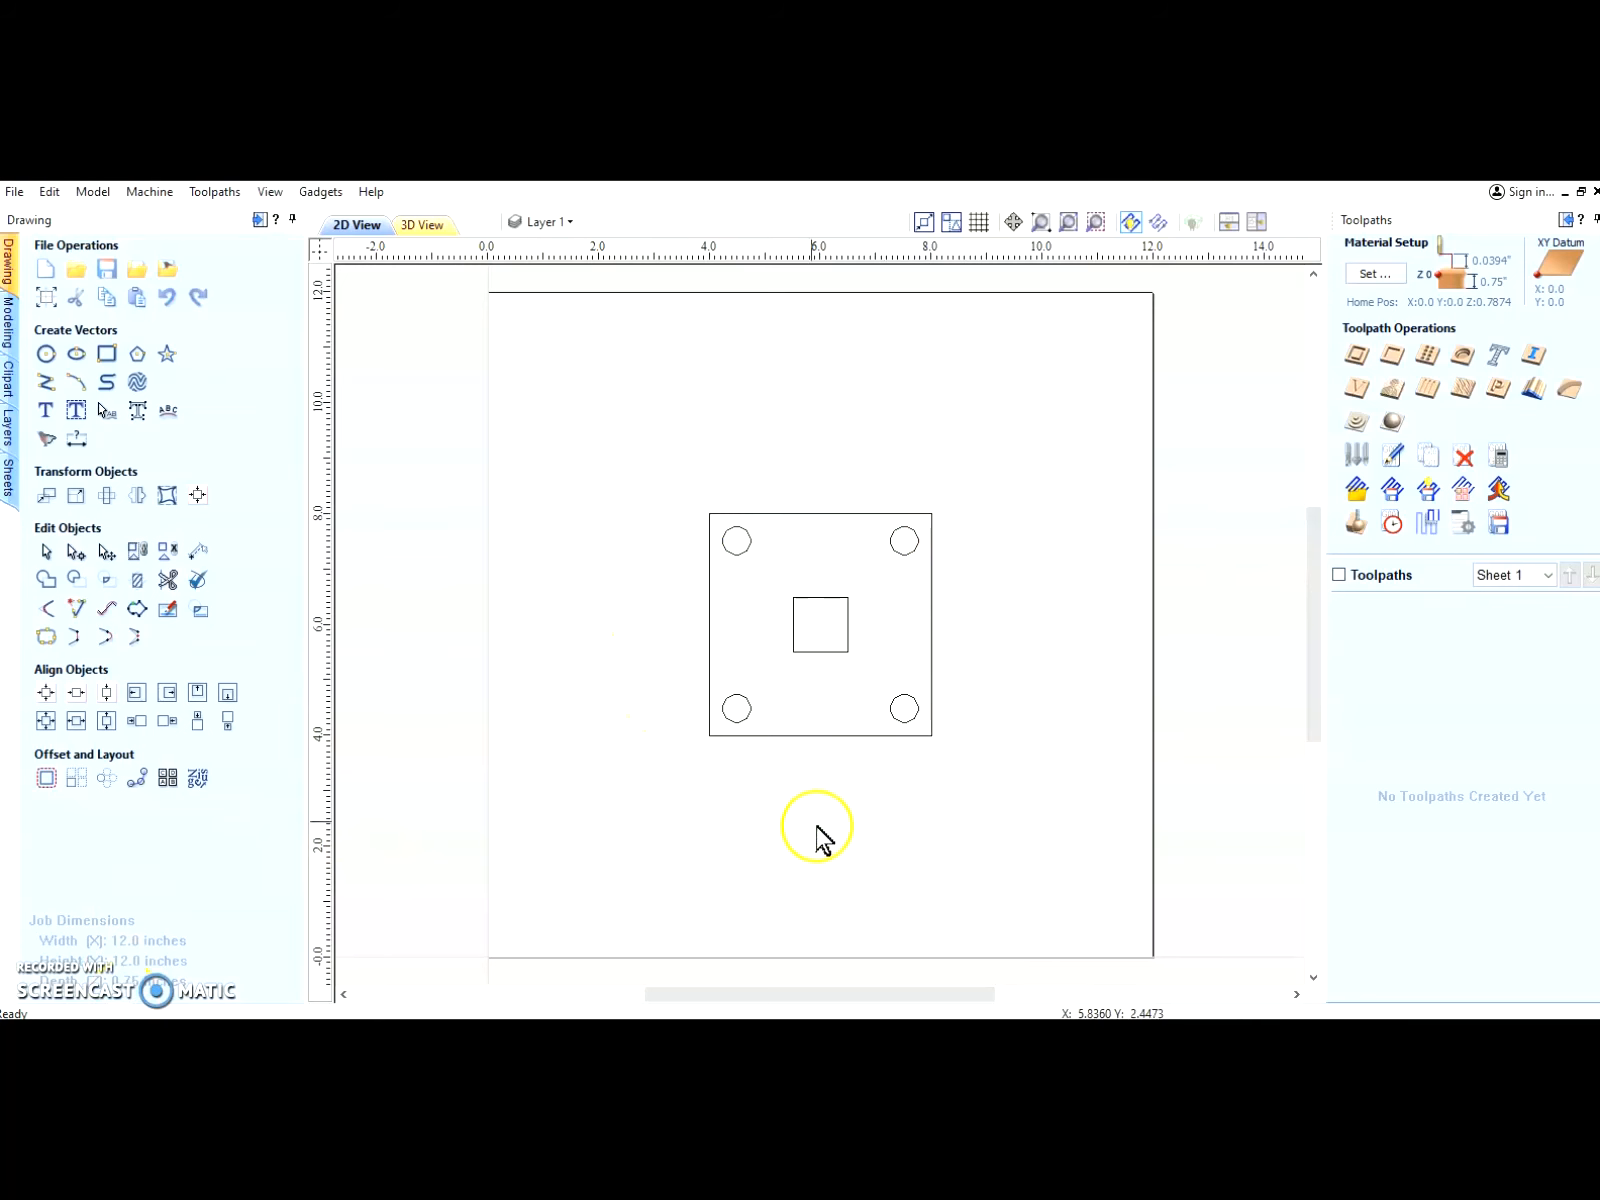
Step: Turn Layer 1's visibility off and back on to see how its vectors are hidden and displayed
left_click(551, 226)
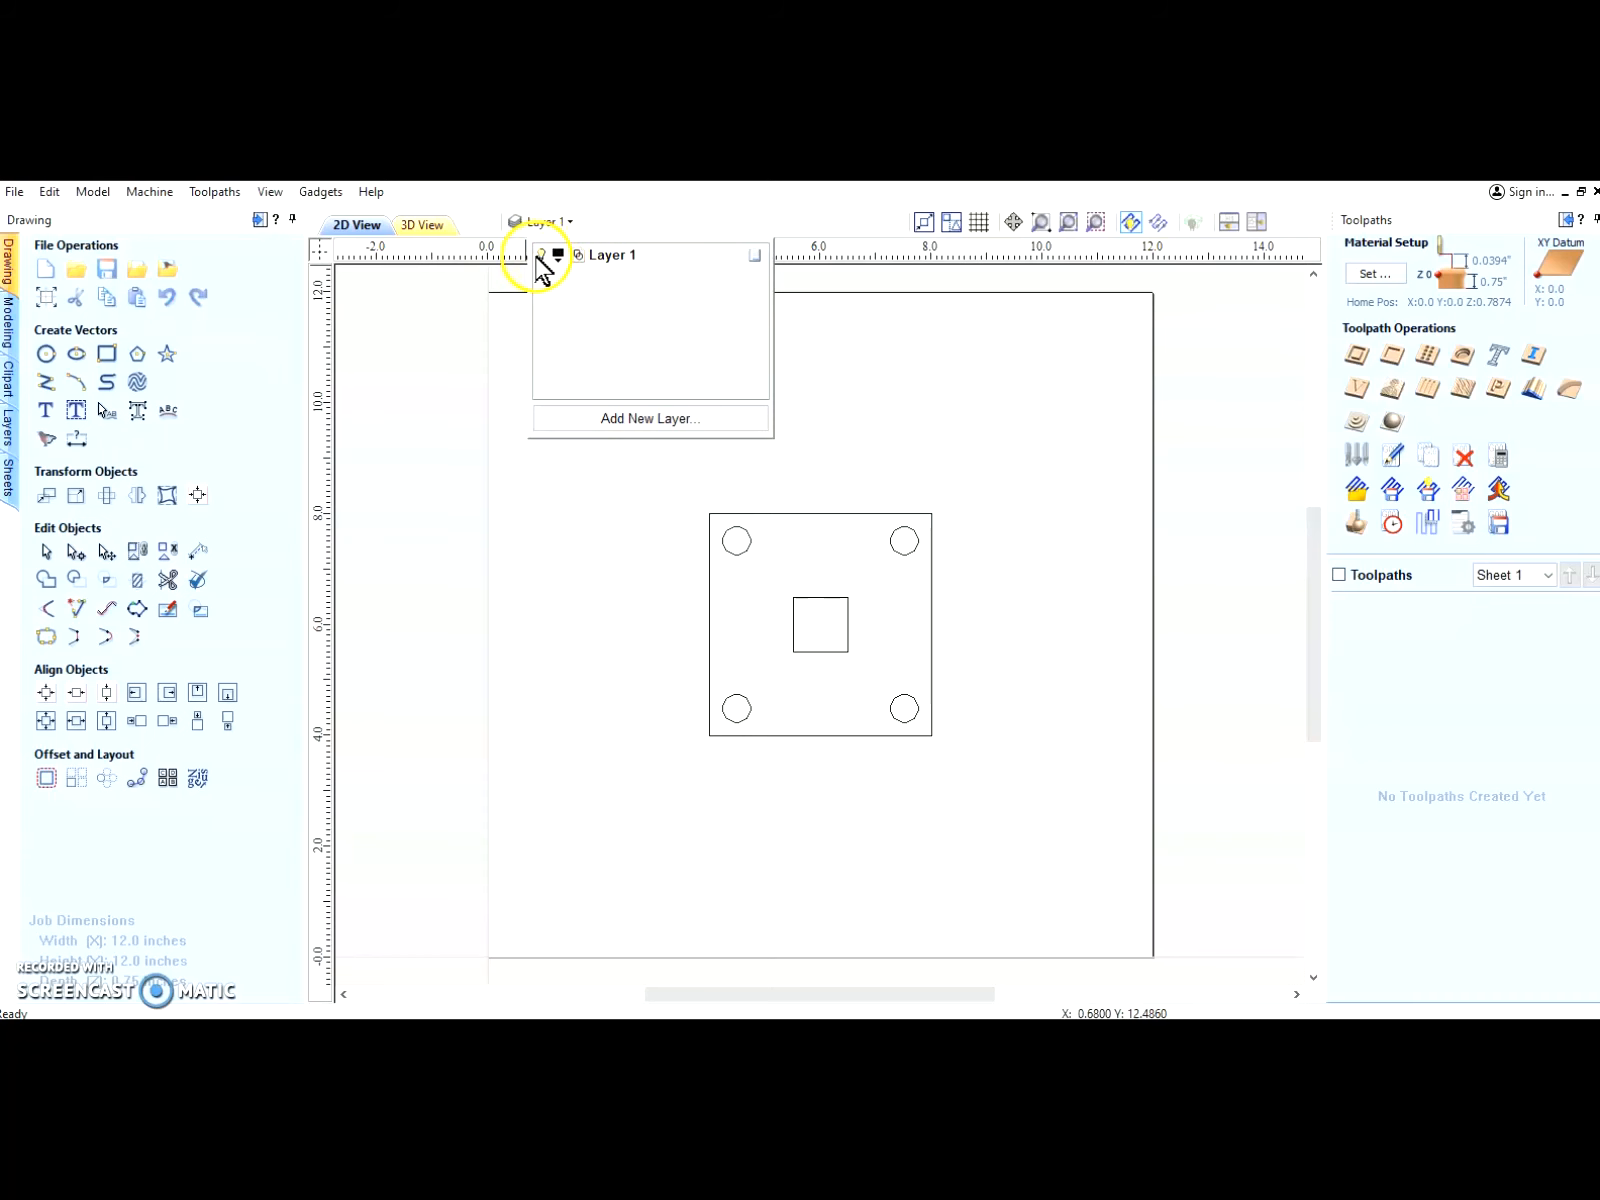
left_click(542, 257)
left_click(542, 257)
left_click(542, 257)
left_click(542, 257)
Step: Try red as Layer 1's drawing colour and restore the automatic black, repeating the colour change a second time
left_click(558, 257)
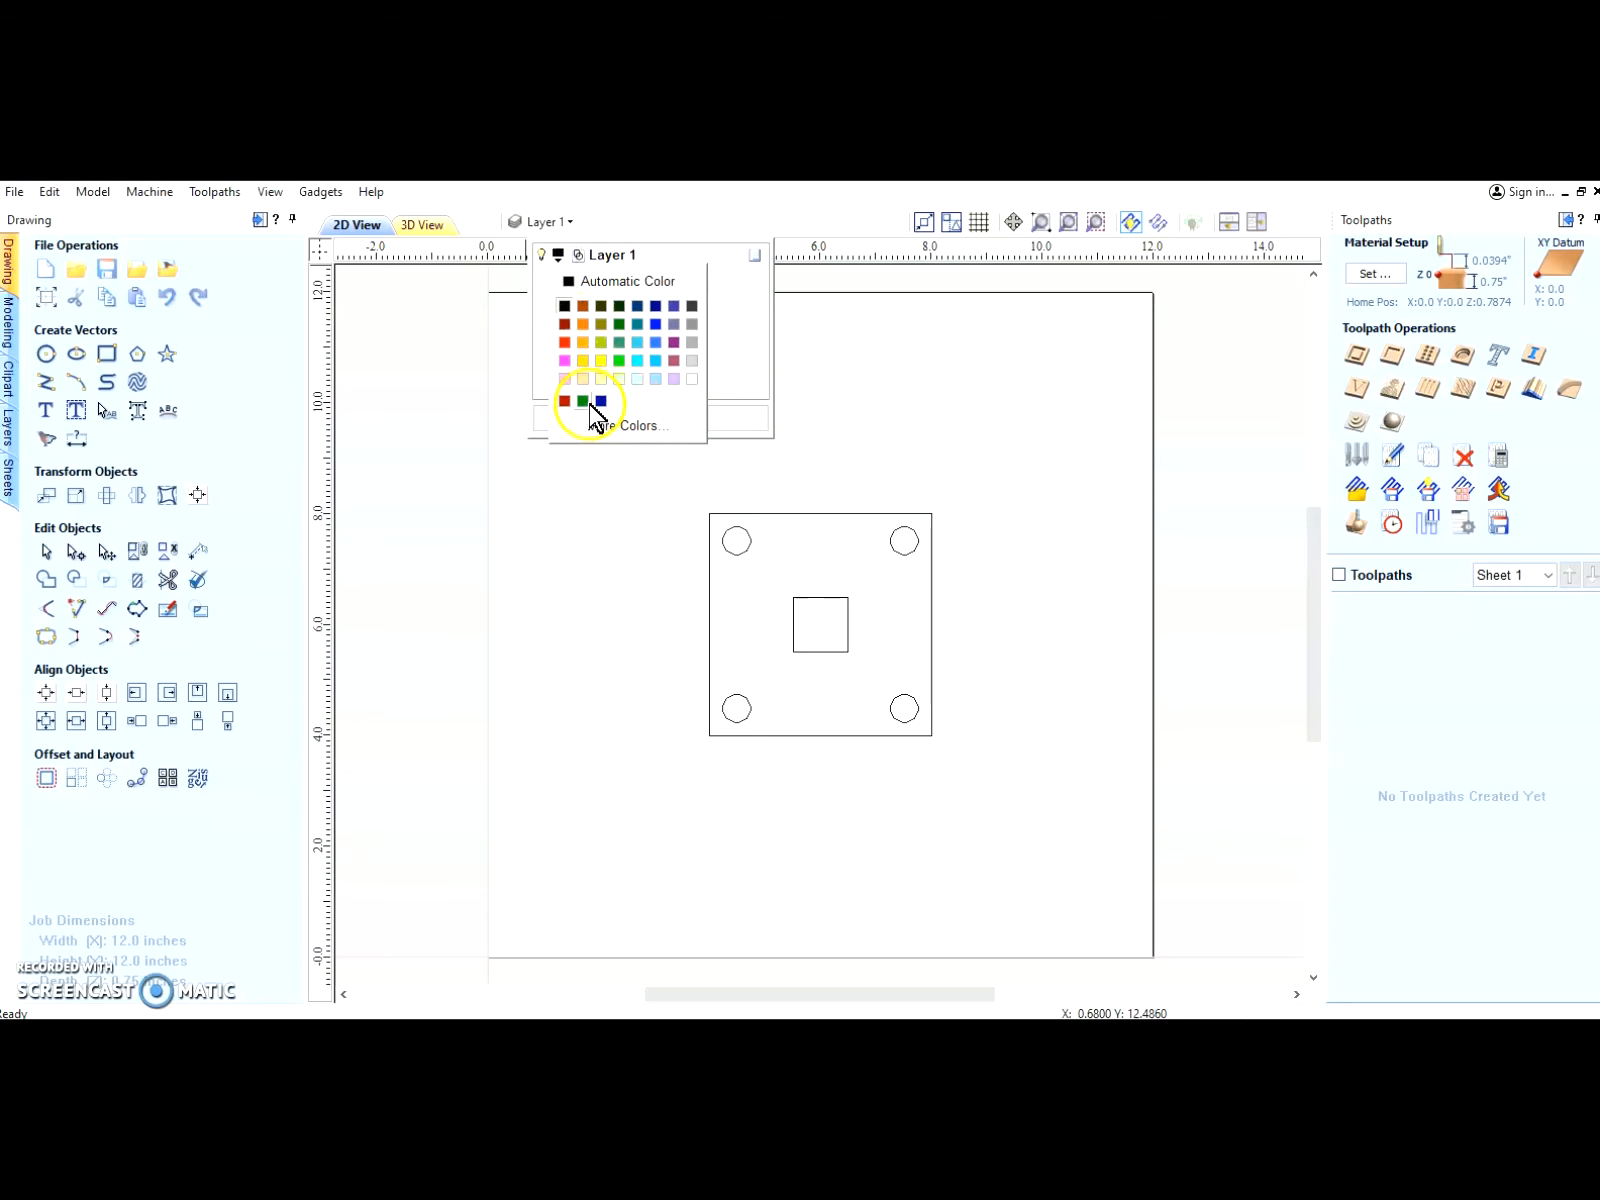
left_click(565, 350)
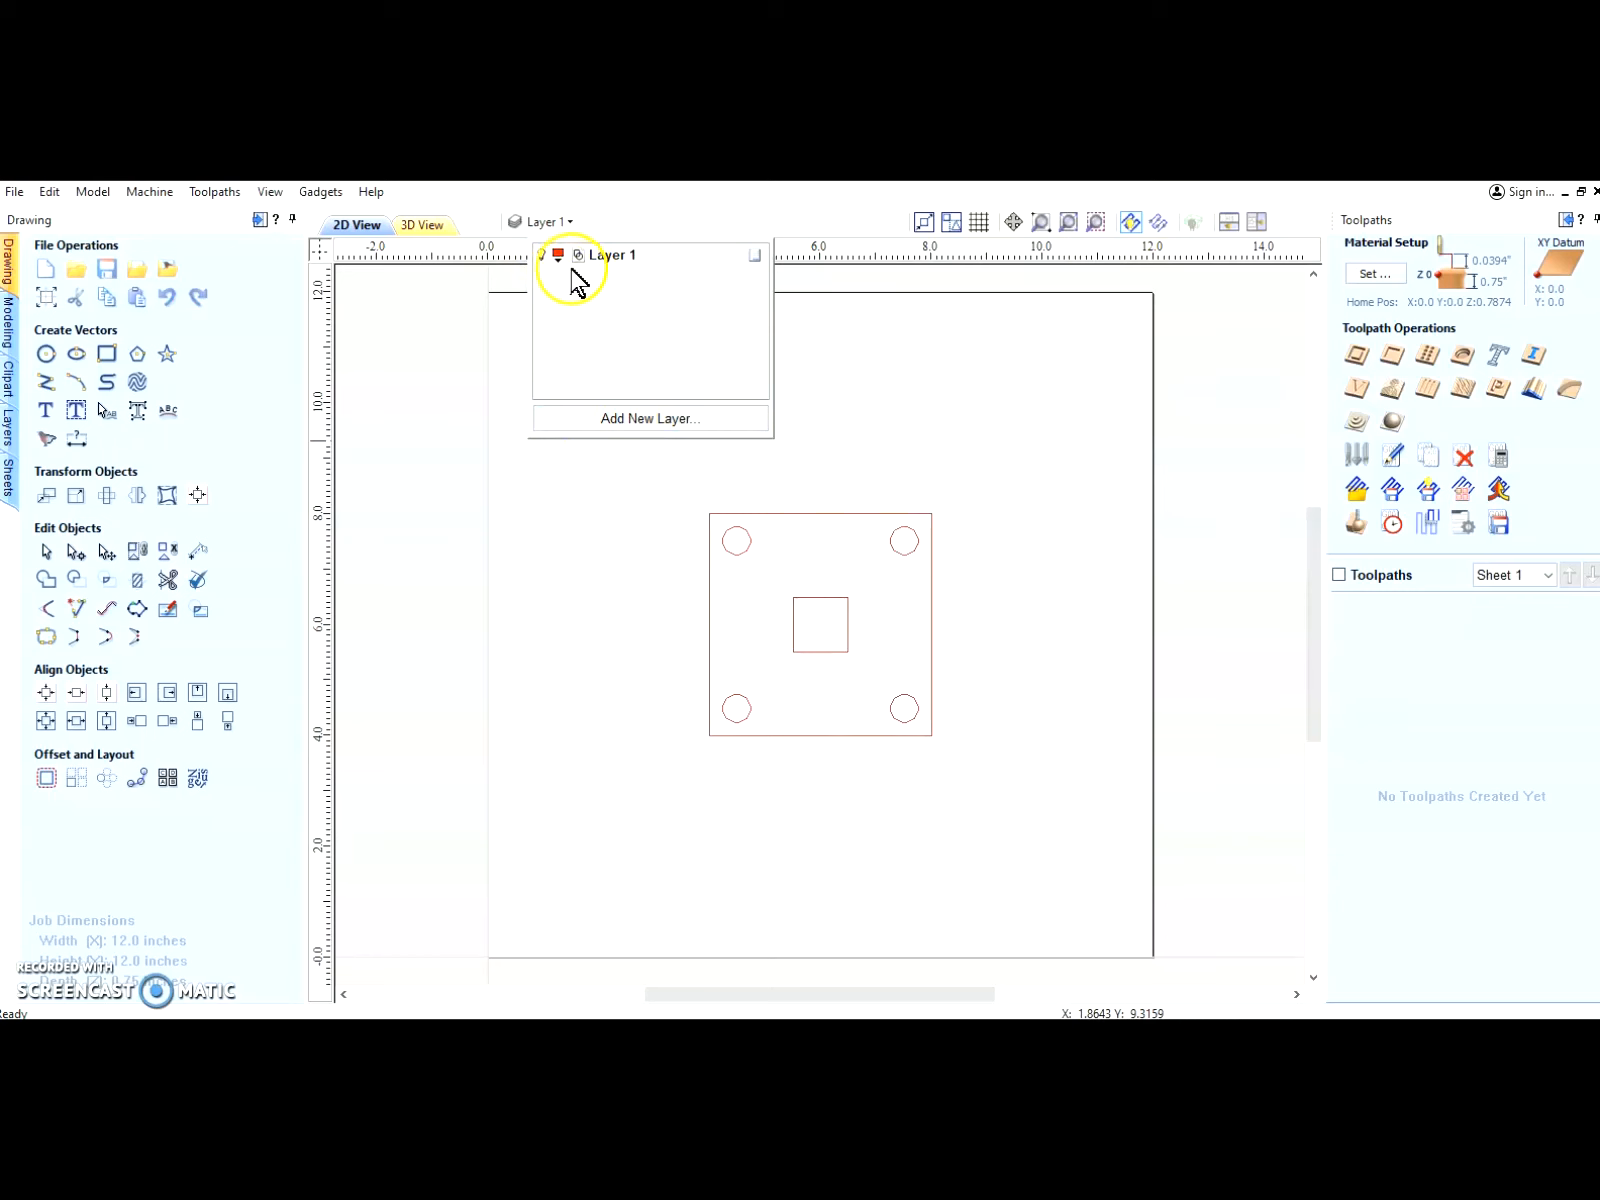
left_click(557, 256)
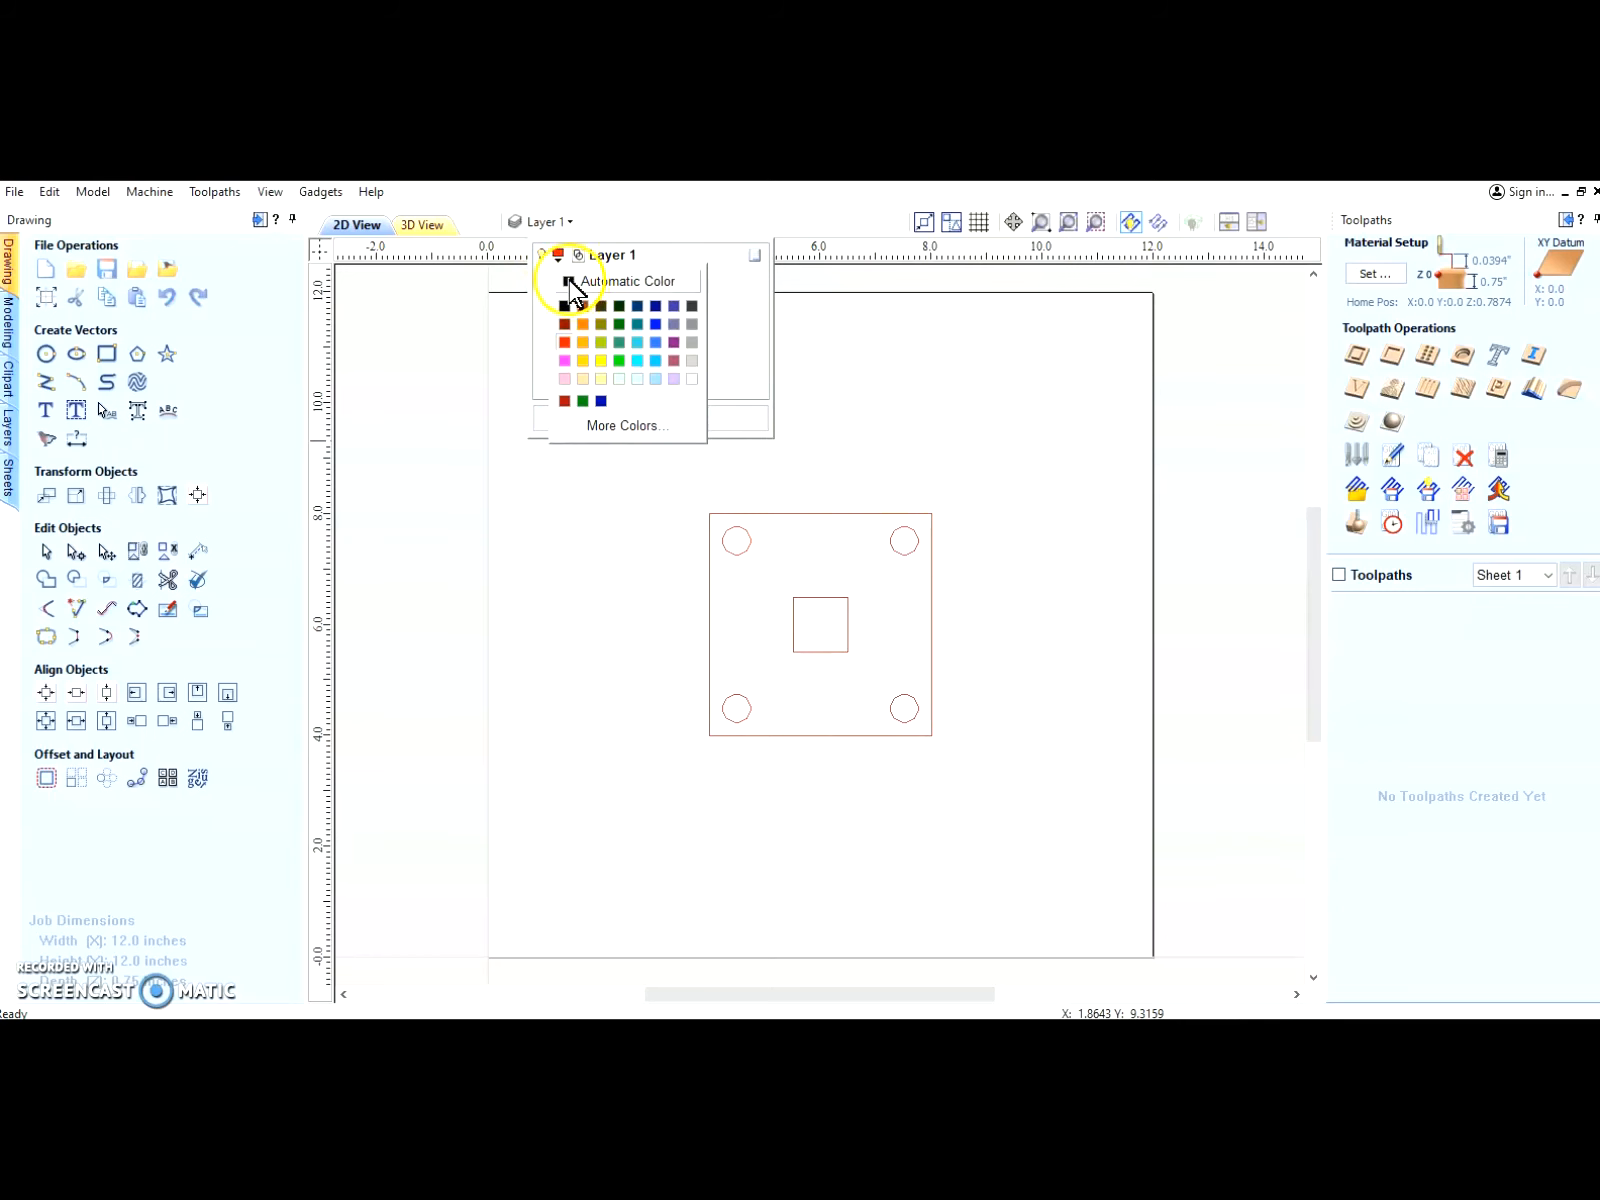
left_click(575, 291)
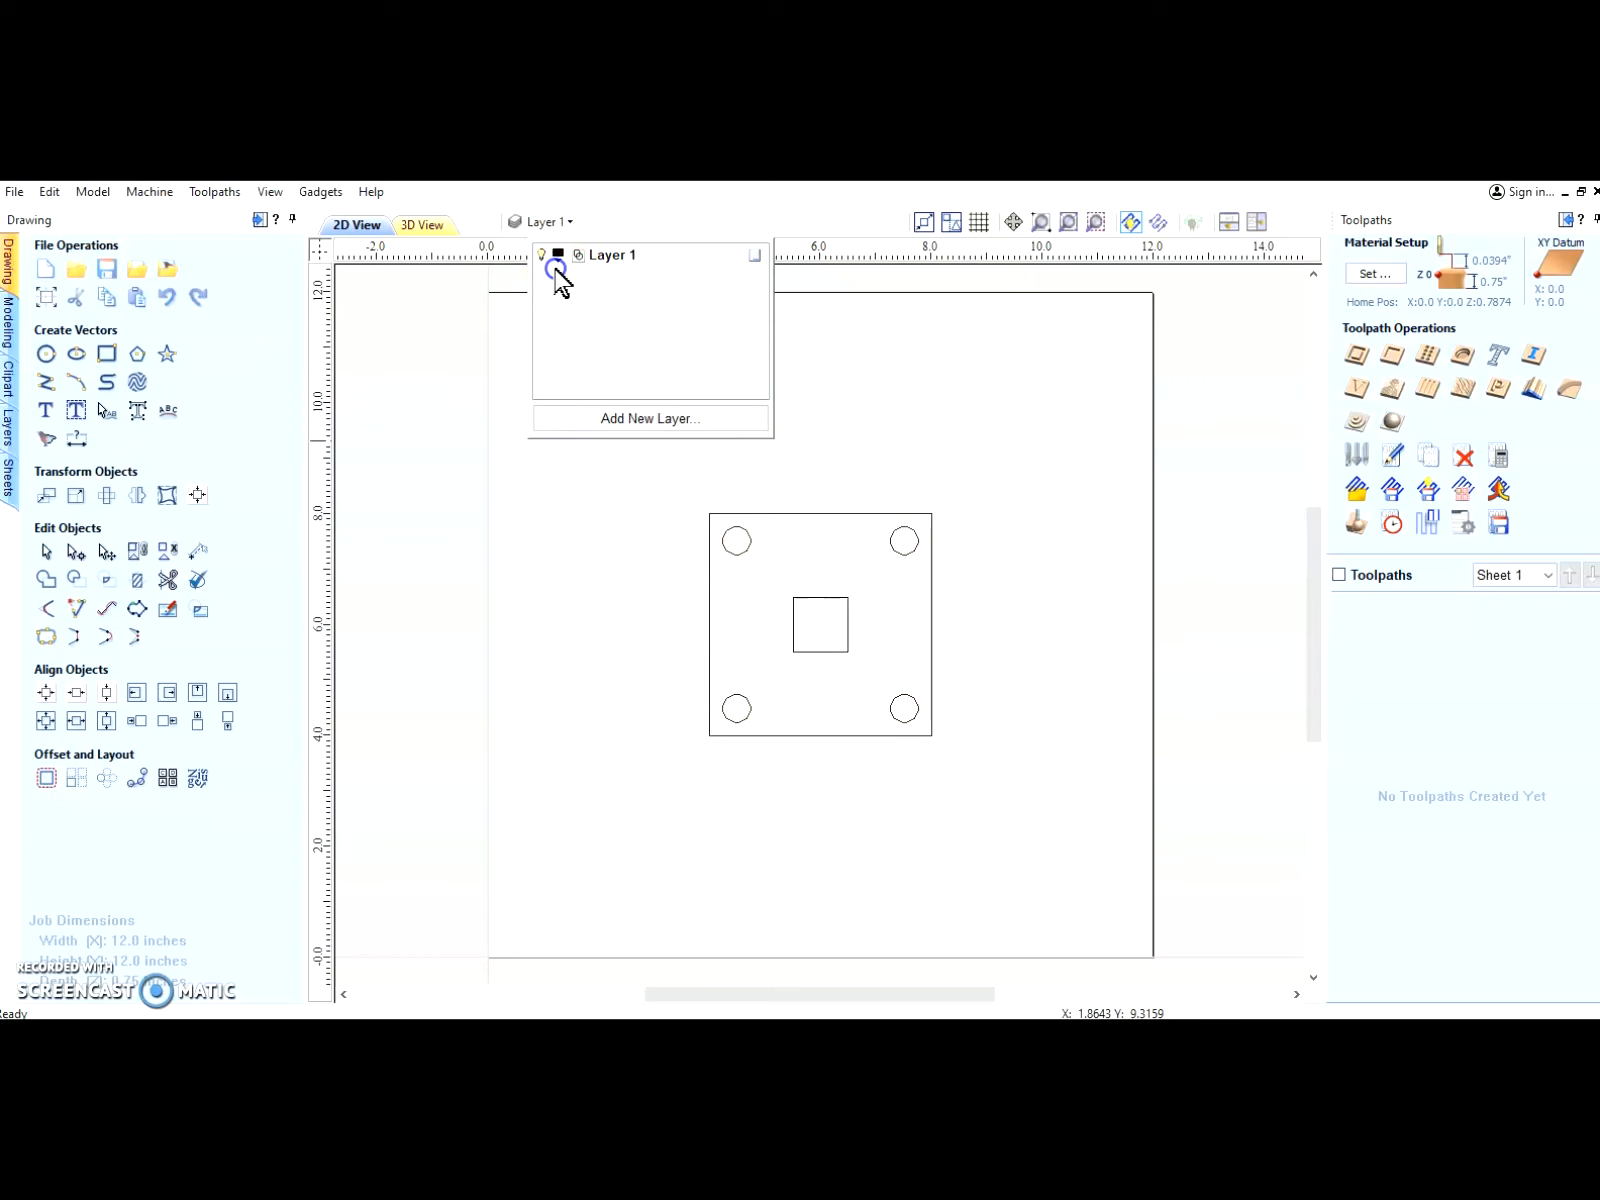
left_click(557, 256)
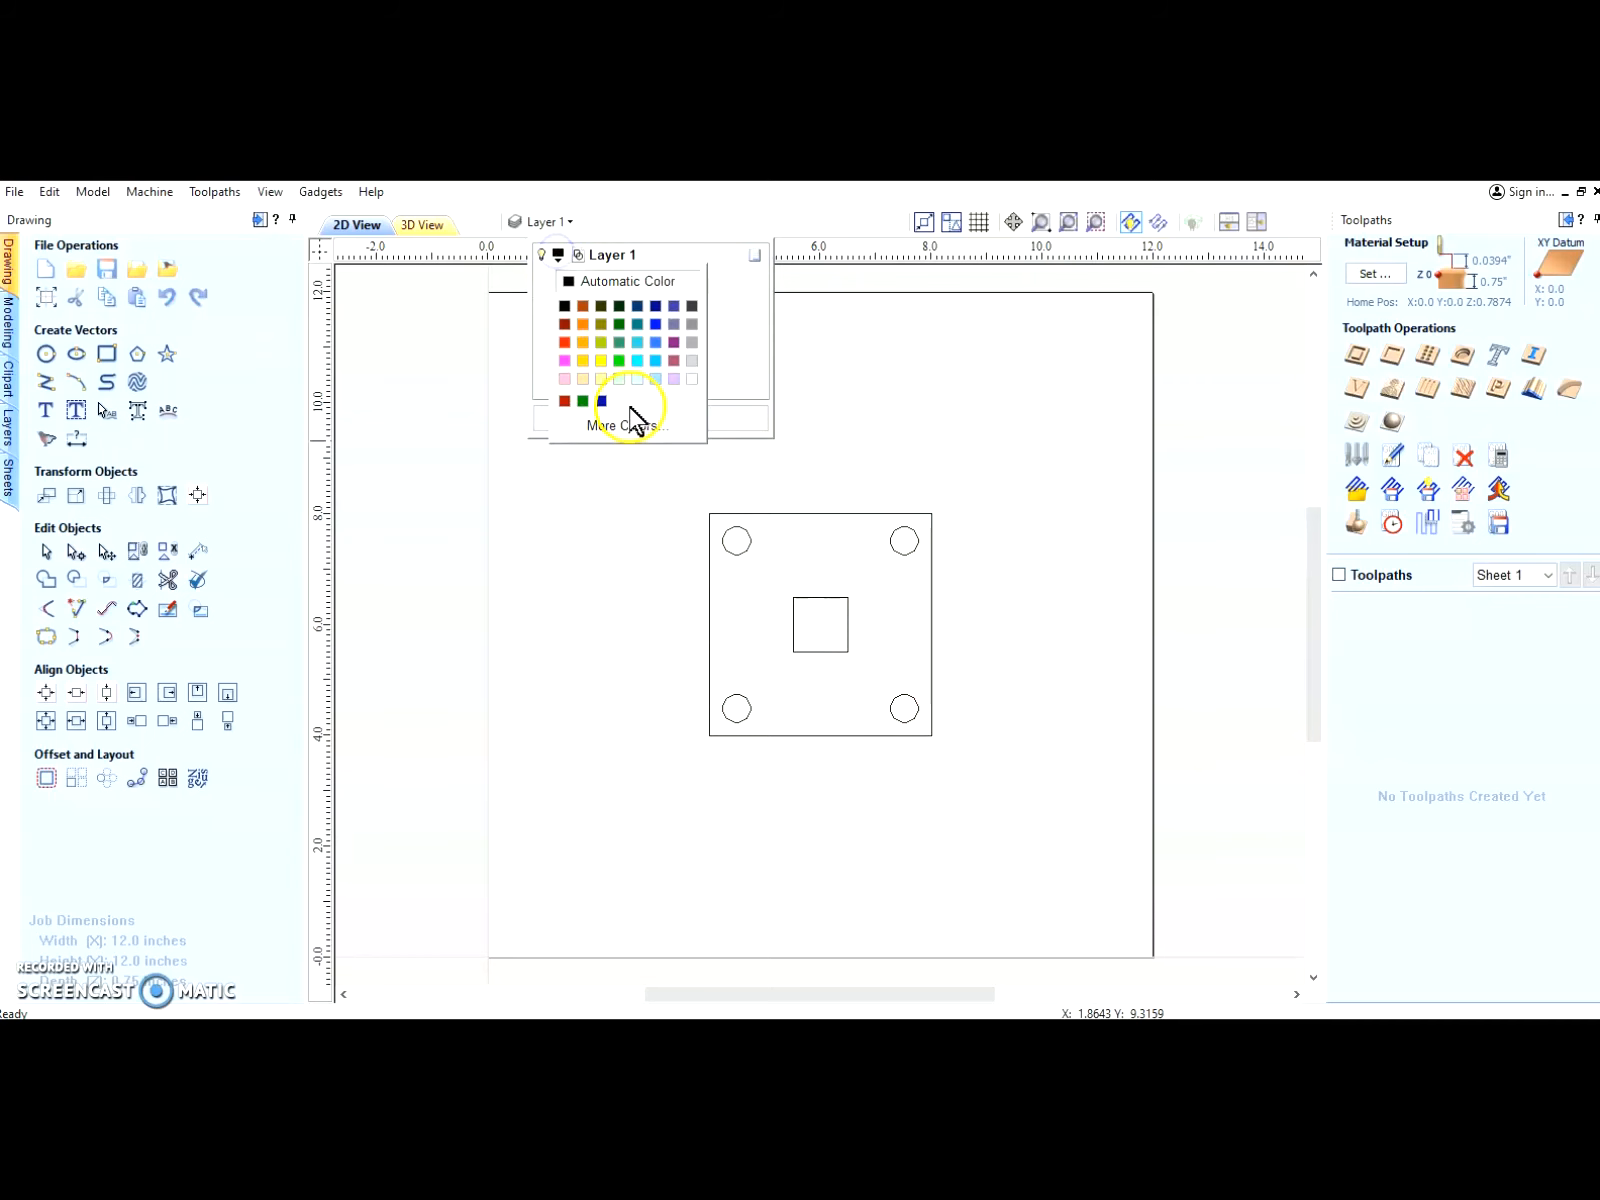
left_click(565, 343)
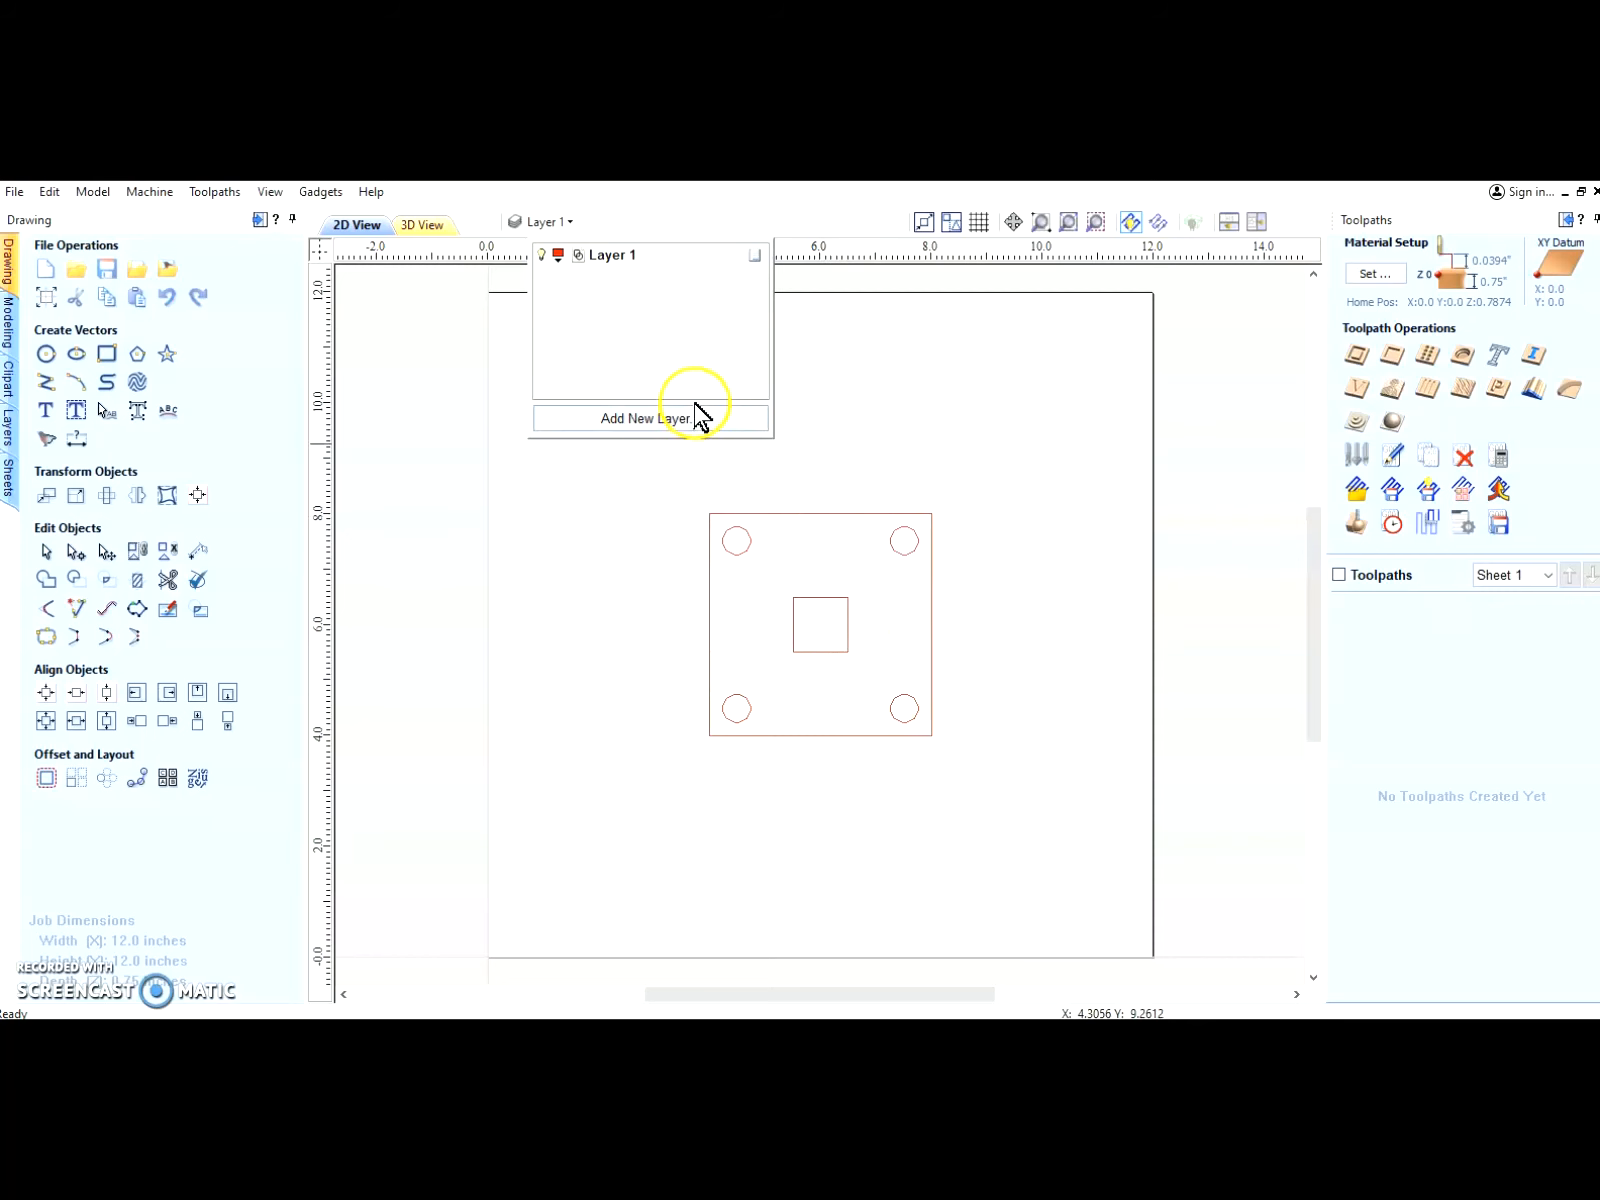
left_click(553, 255)
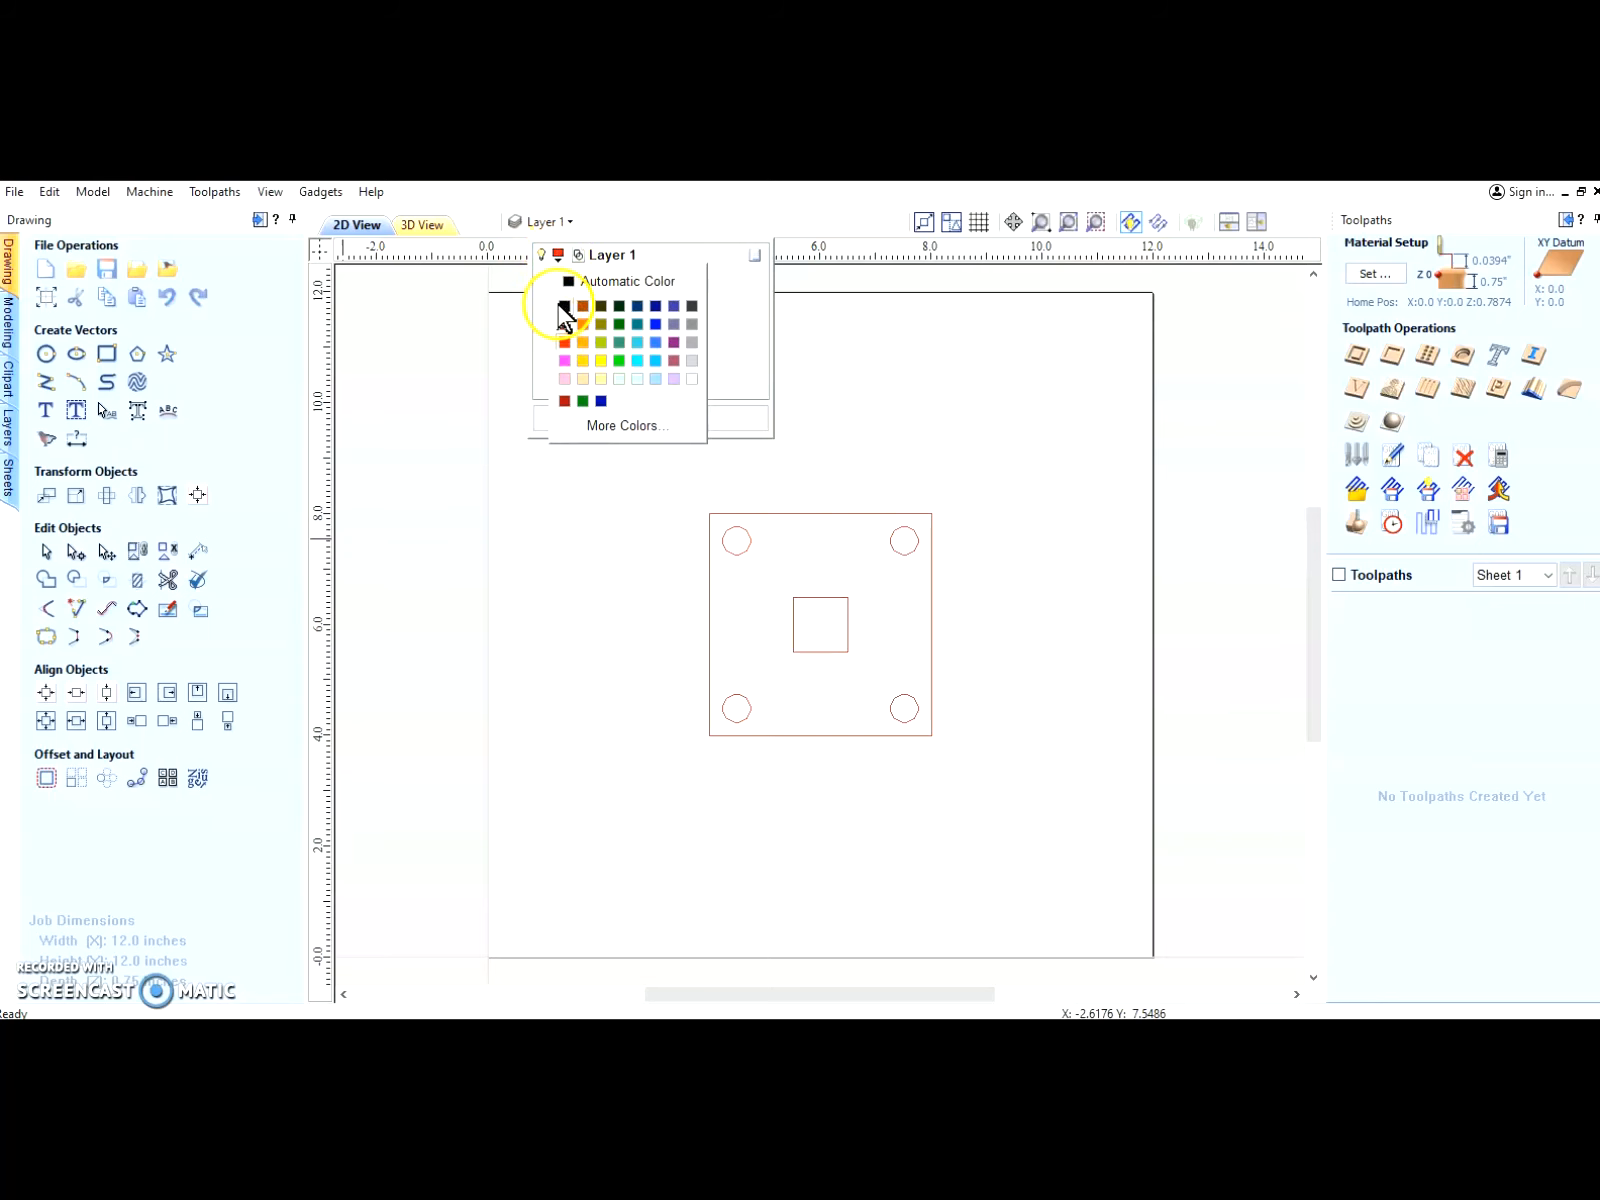
left_click(567, 286)
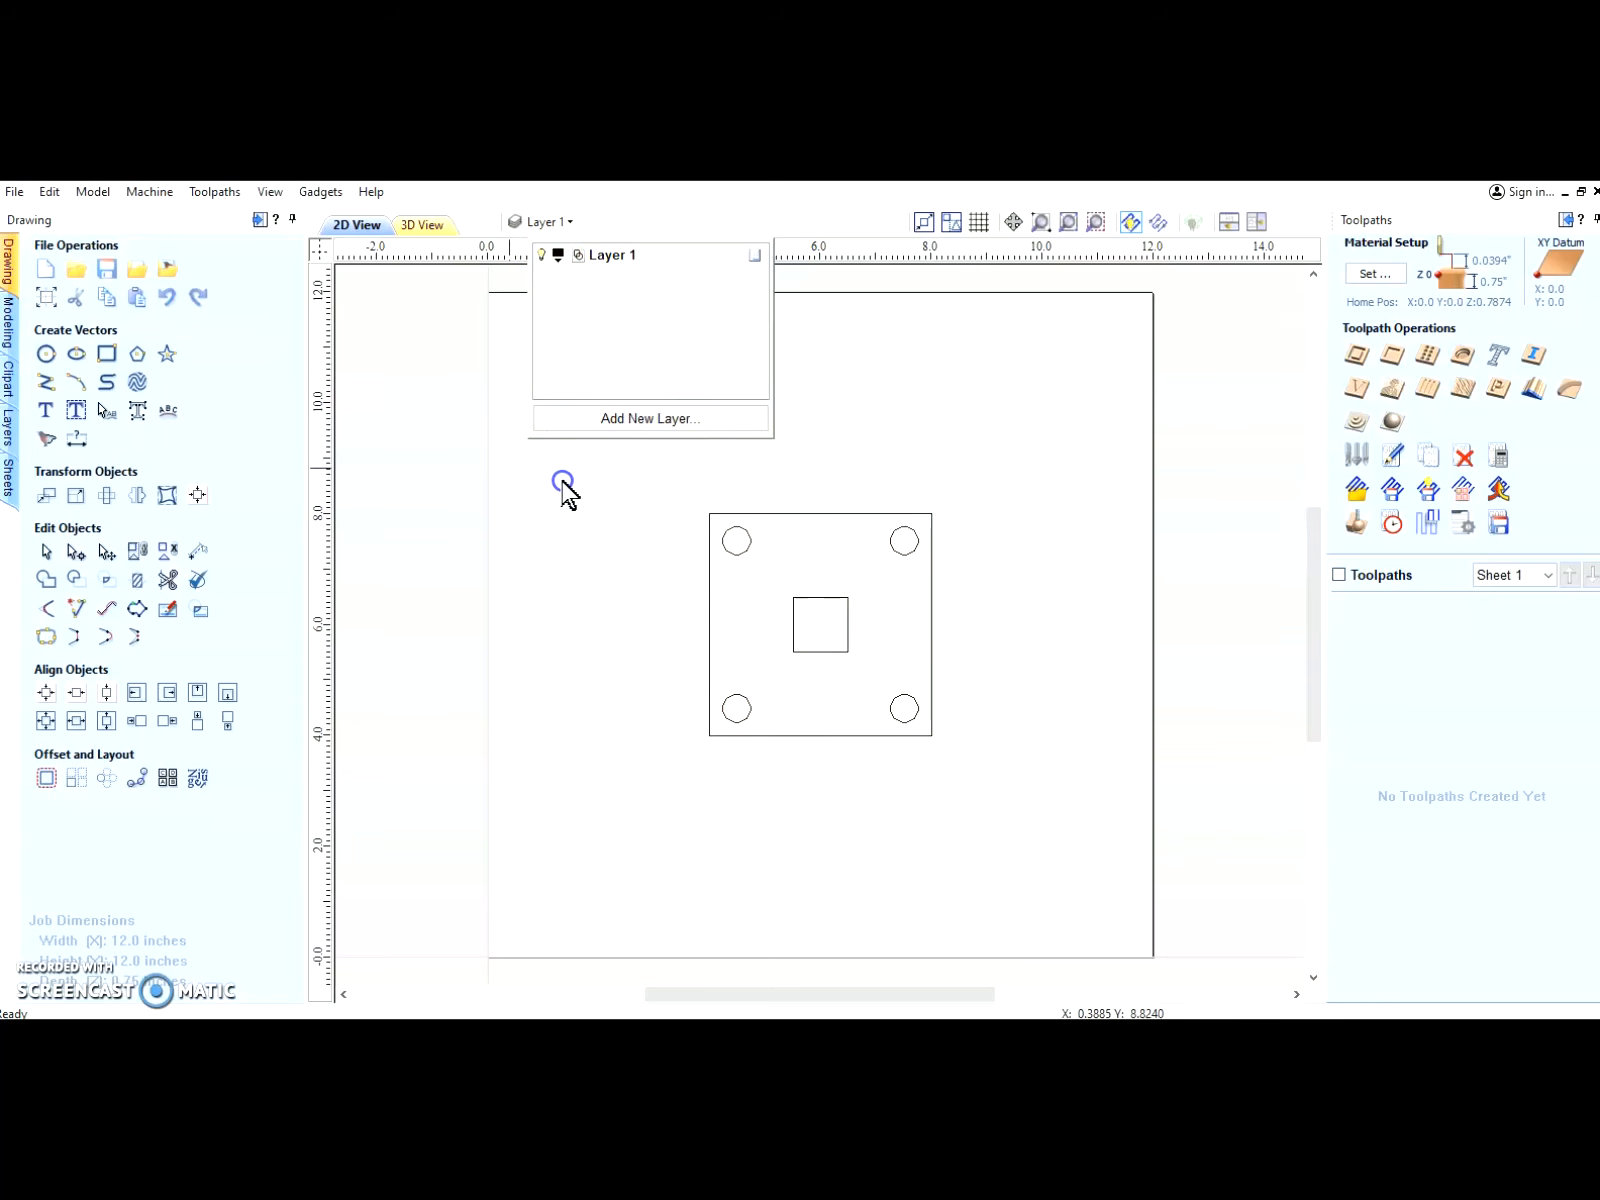
left_click(652, 610)
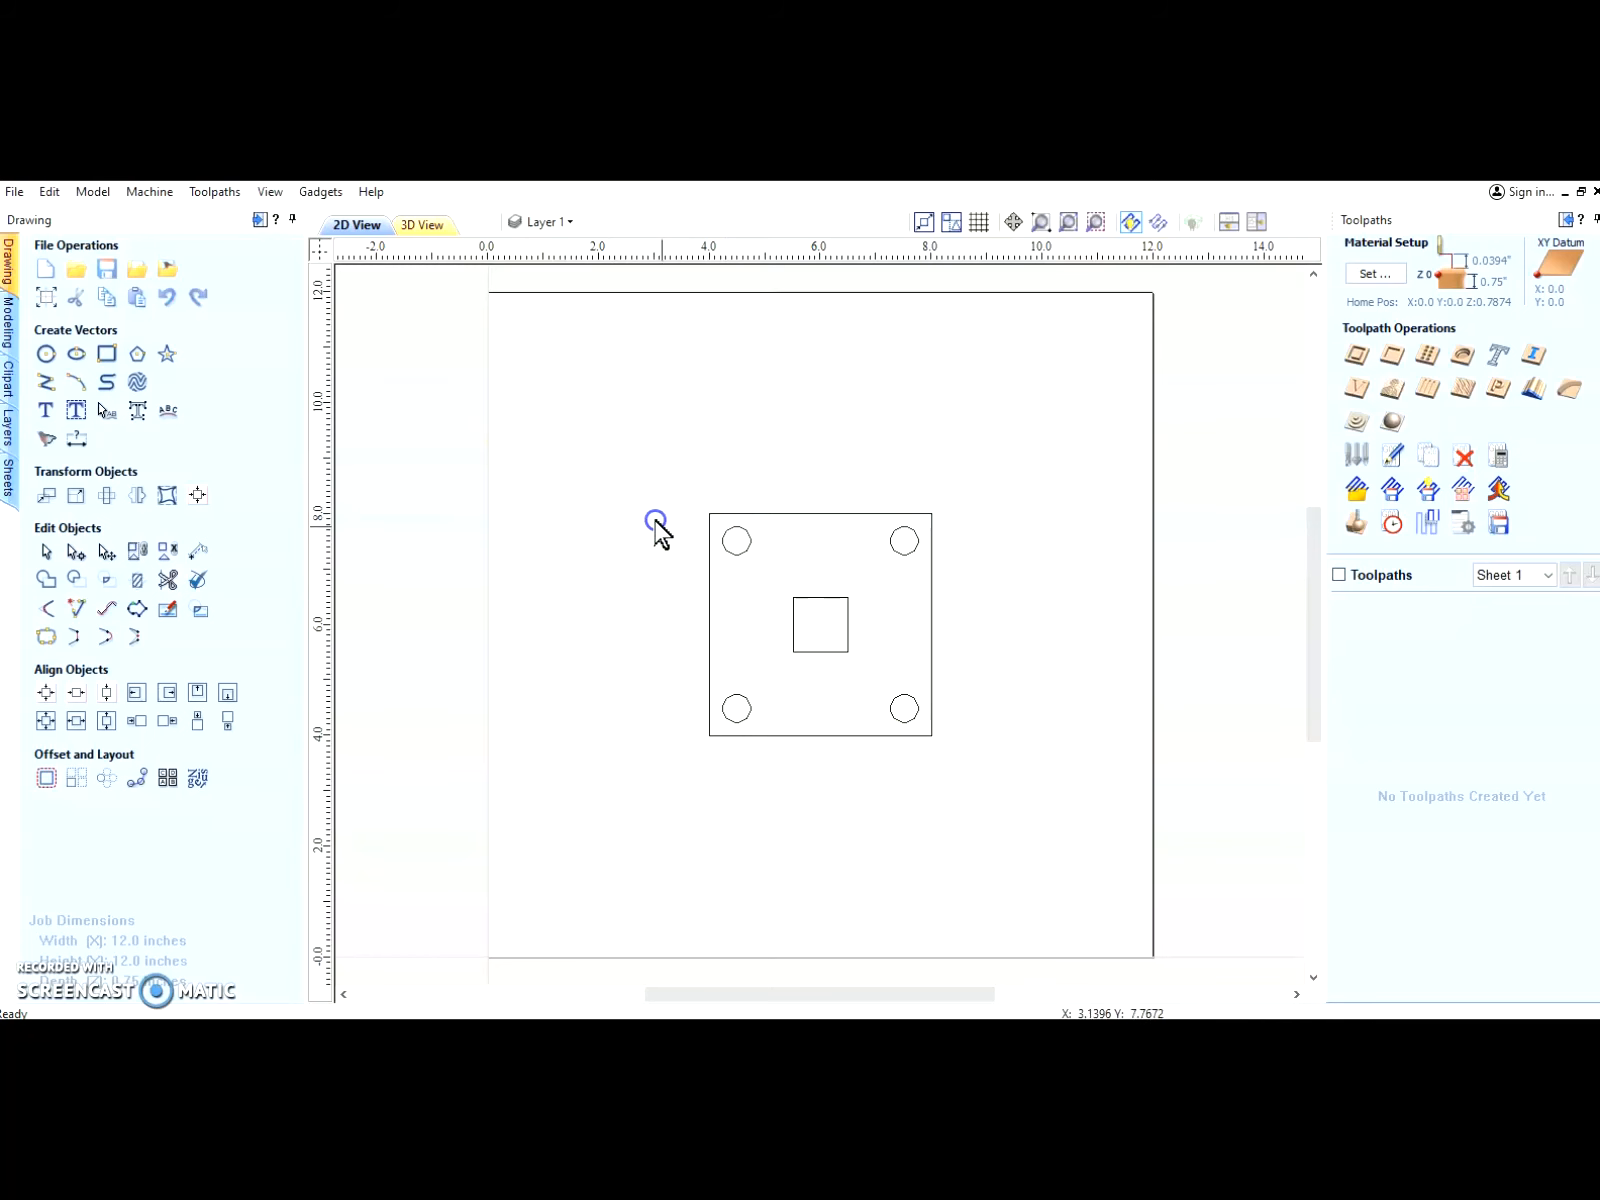
Step: Copy all four corner circles of the square to a new visible layer named Holes
left_click(743, 553)
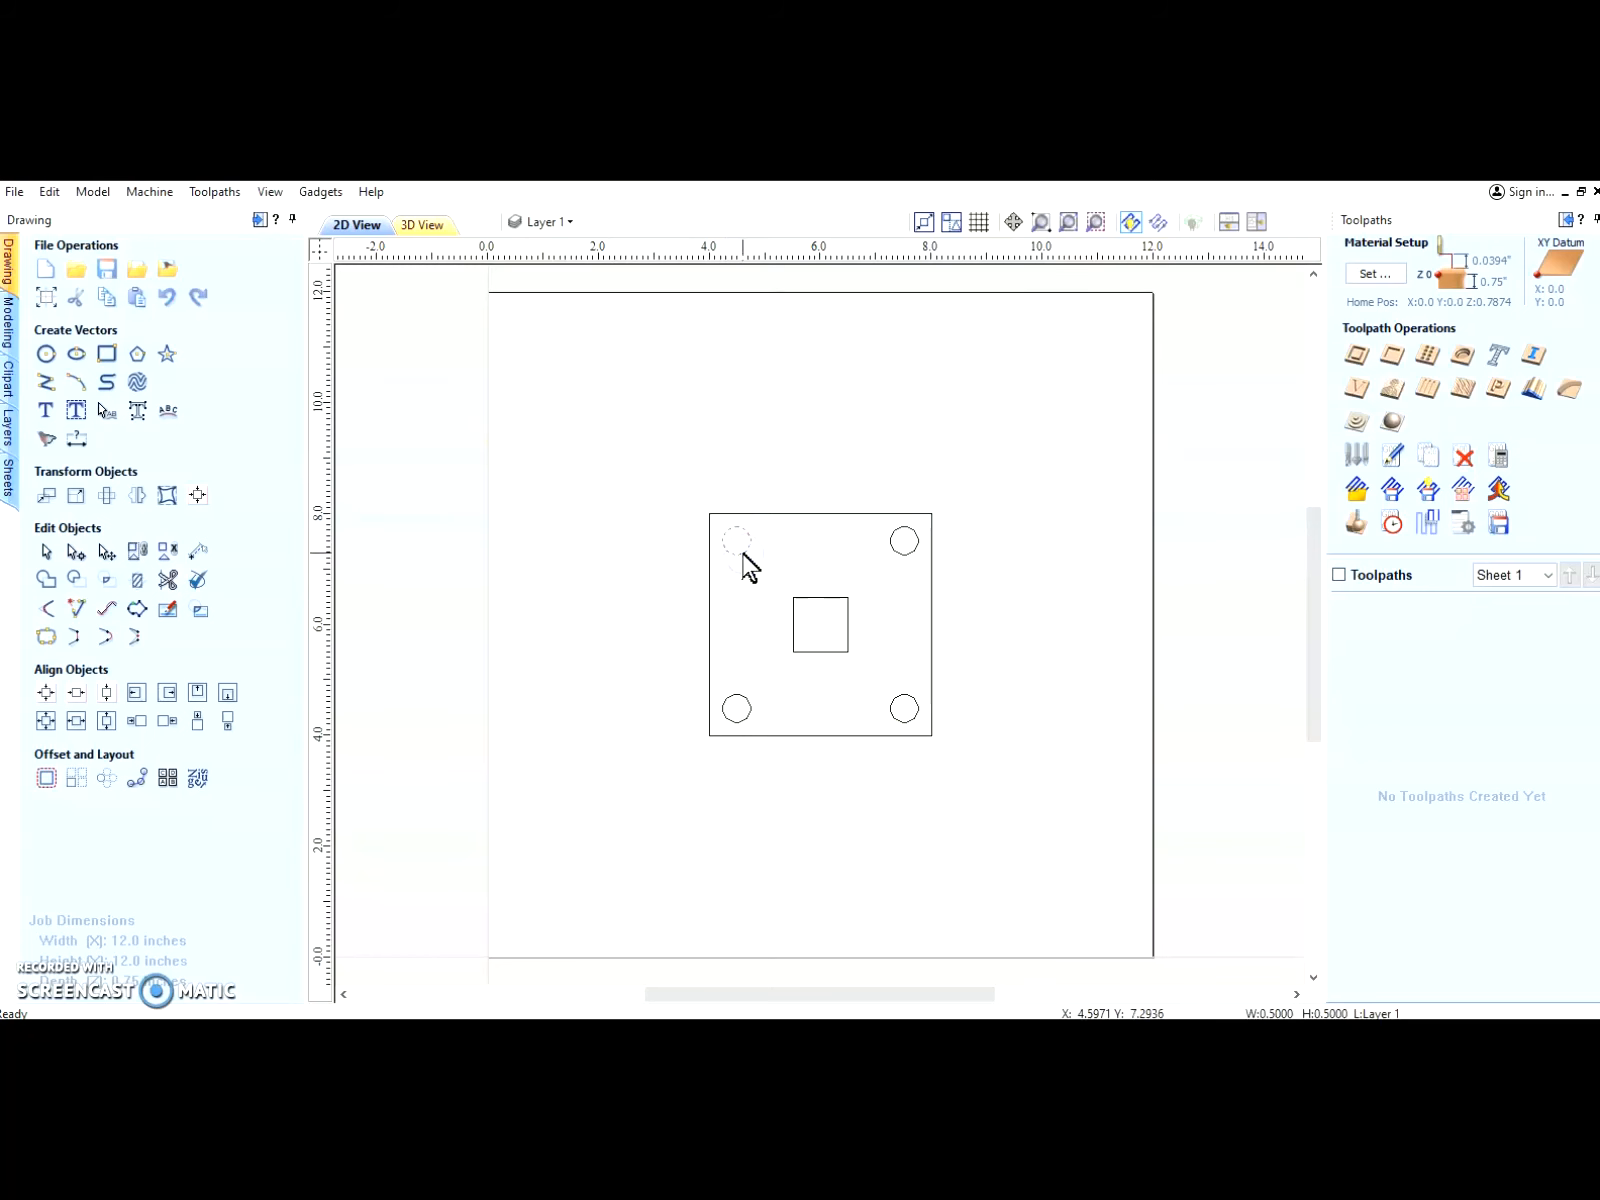
left_click(895, 555)
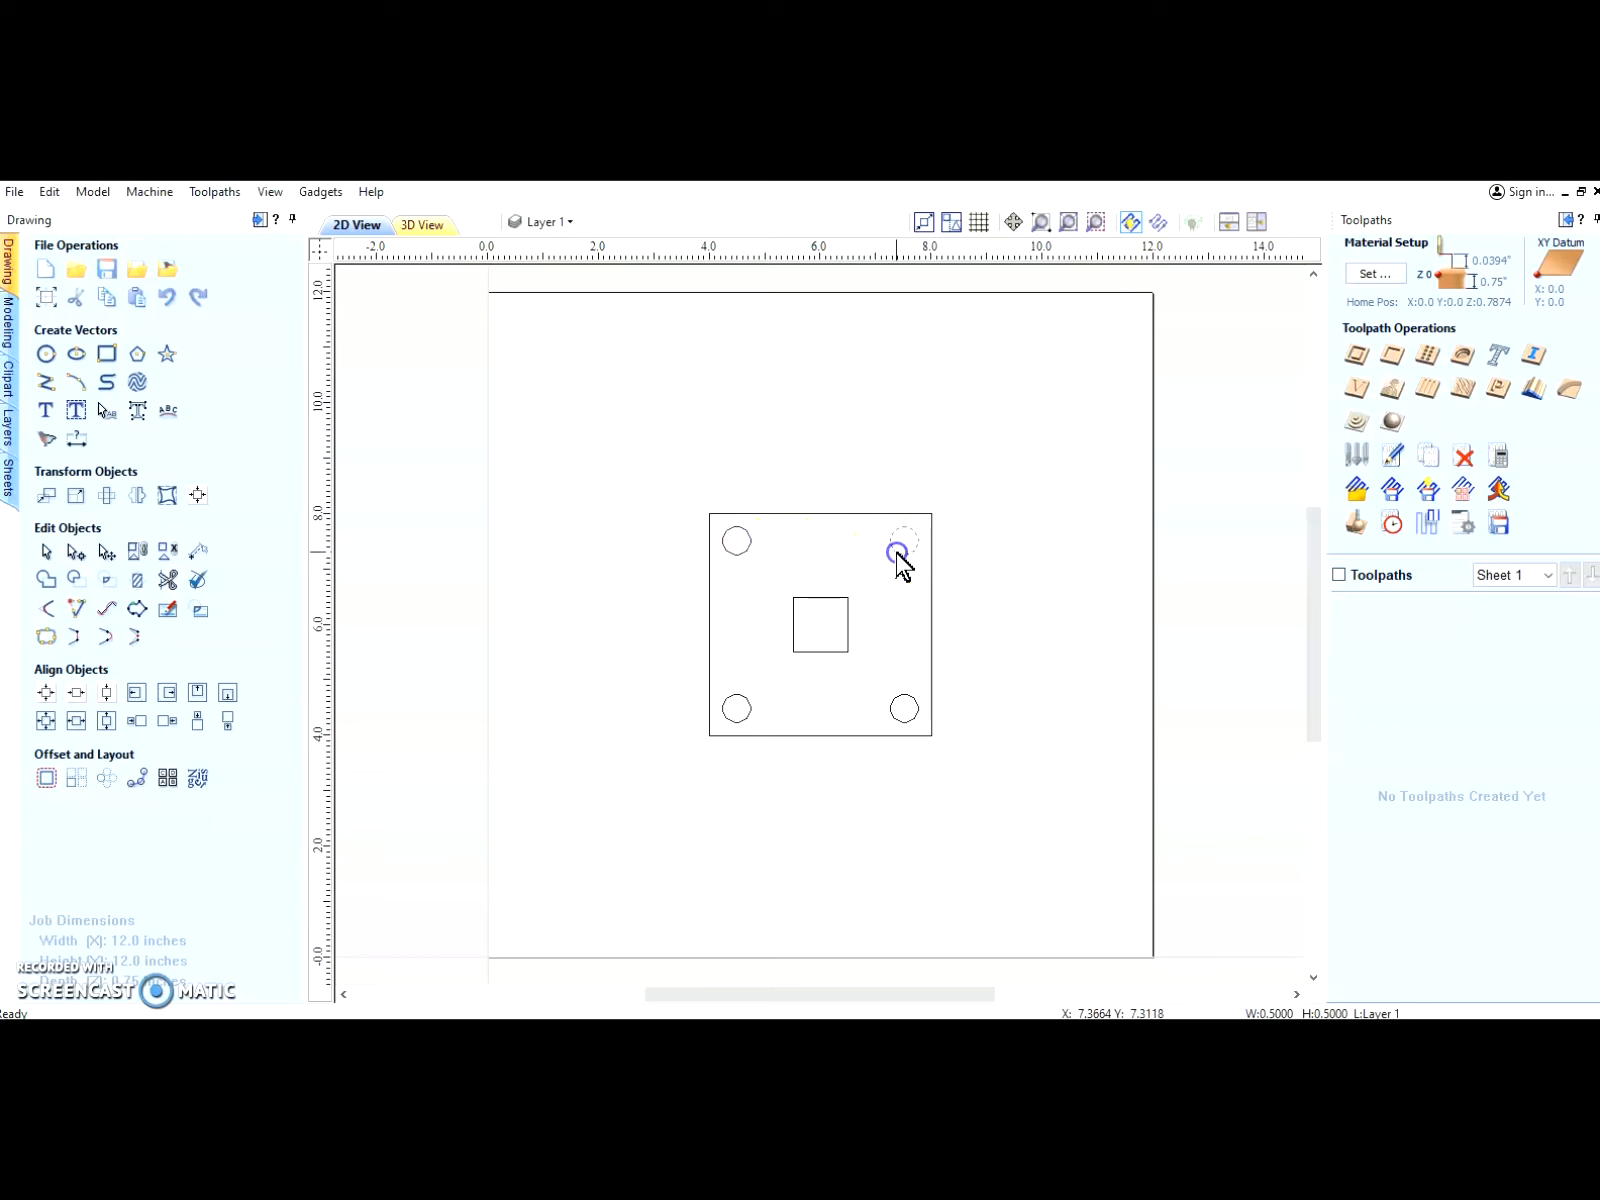
left_click(725, 553, "shift")
left_click(733, 720, "shift")
left_click(905, 708, "shift")
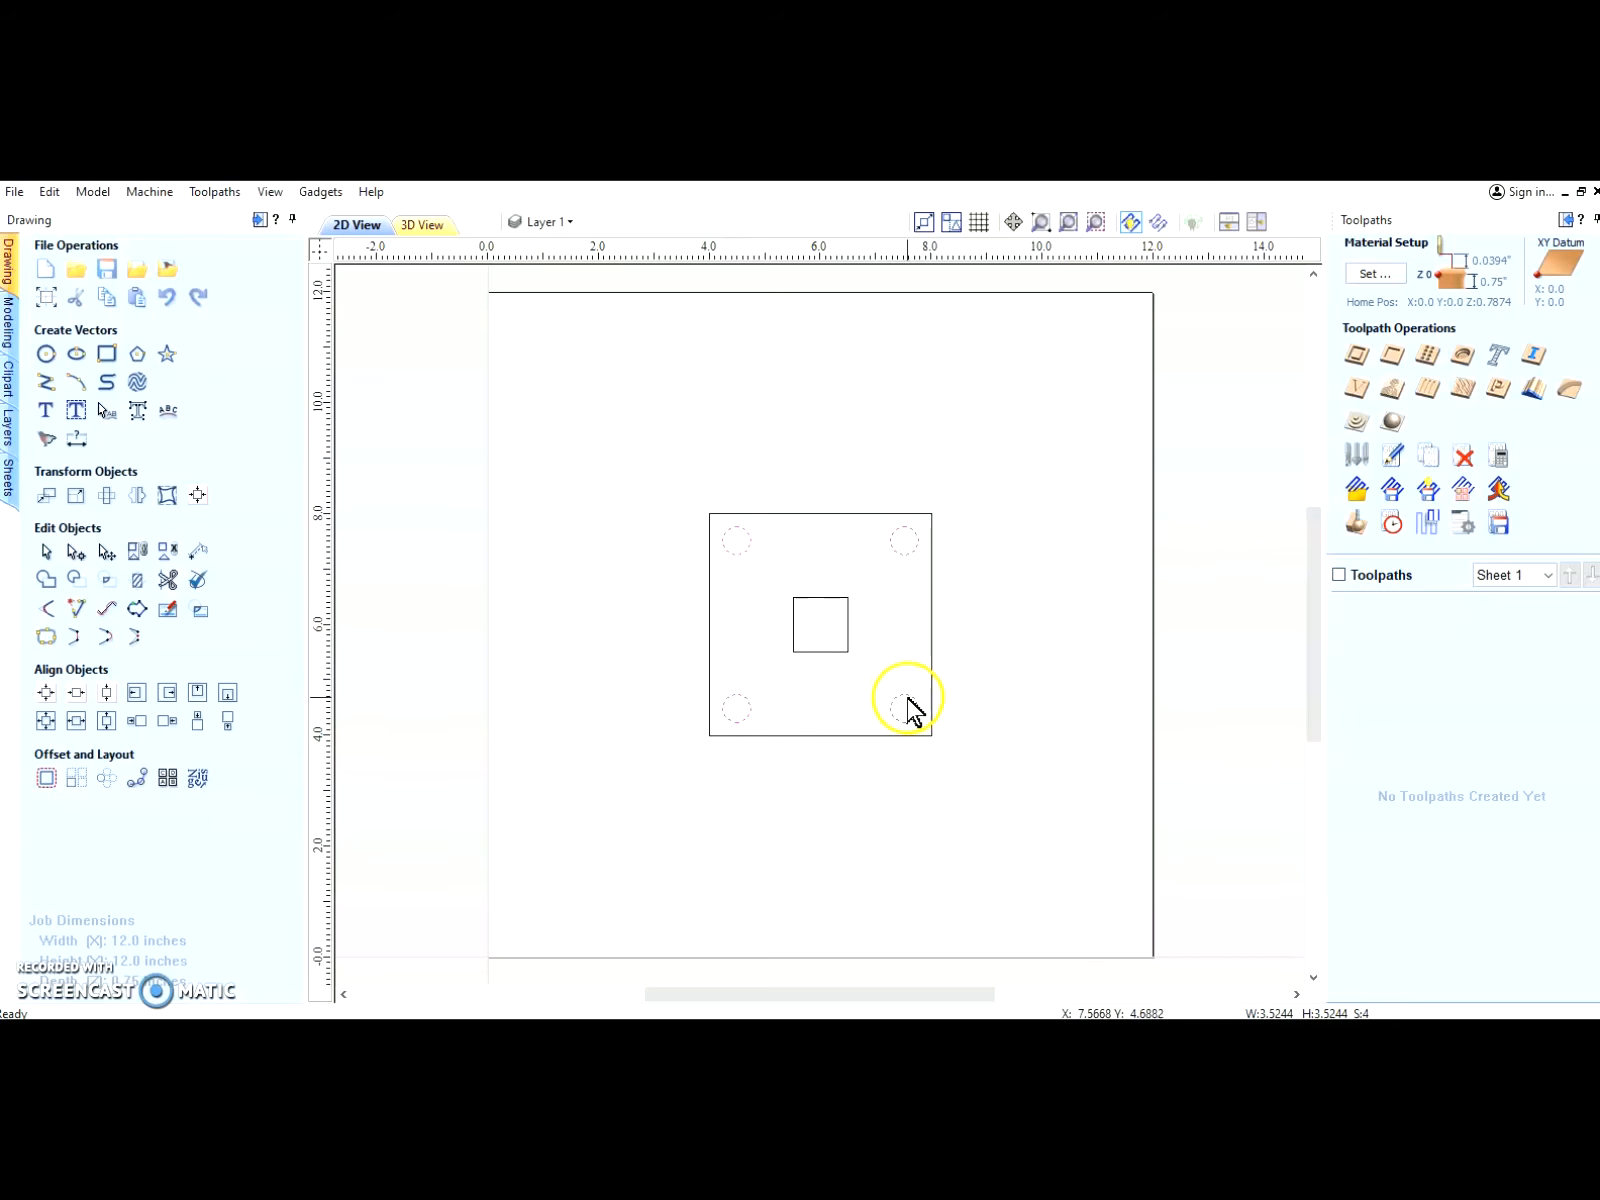
right_click(737, 549)
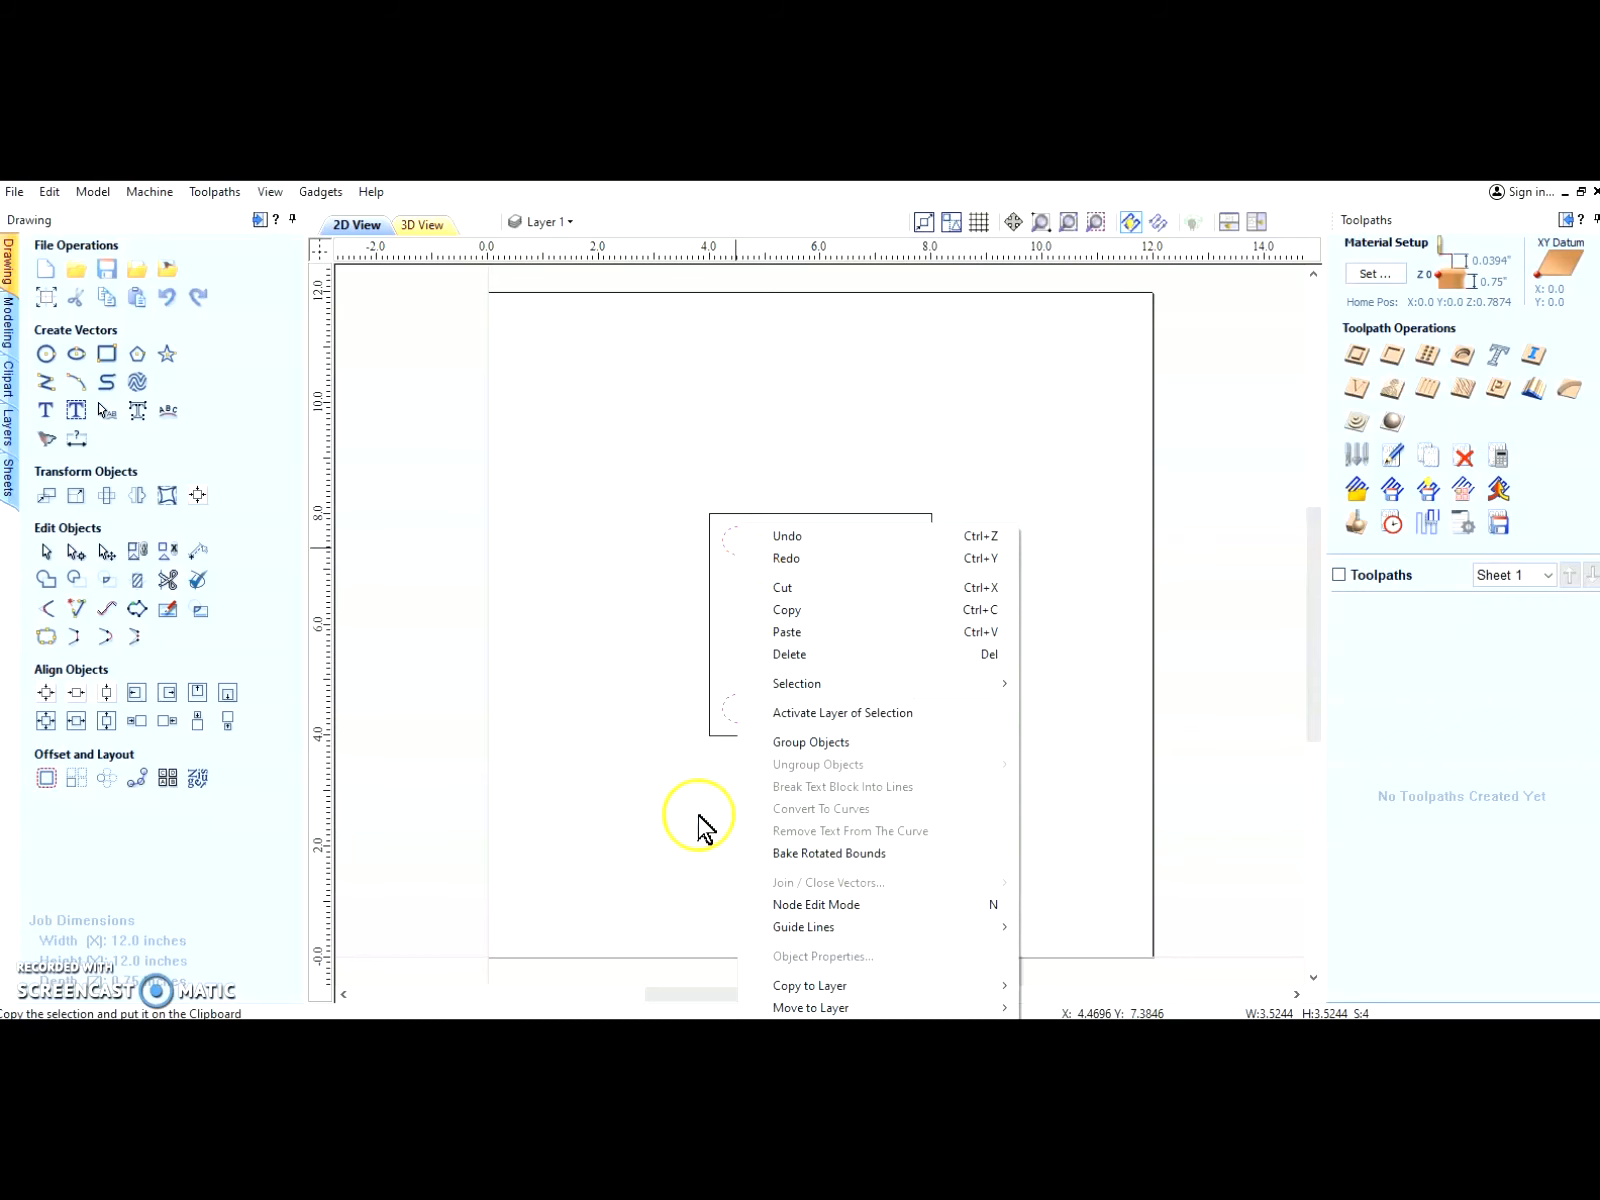
mouse_move(866, 988)
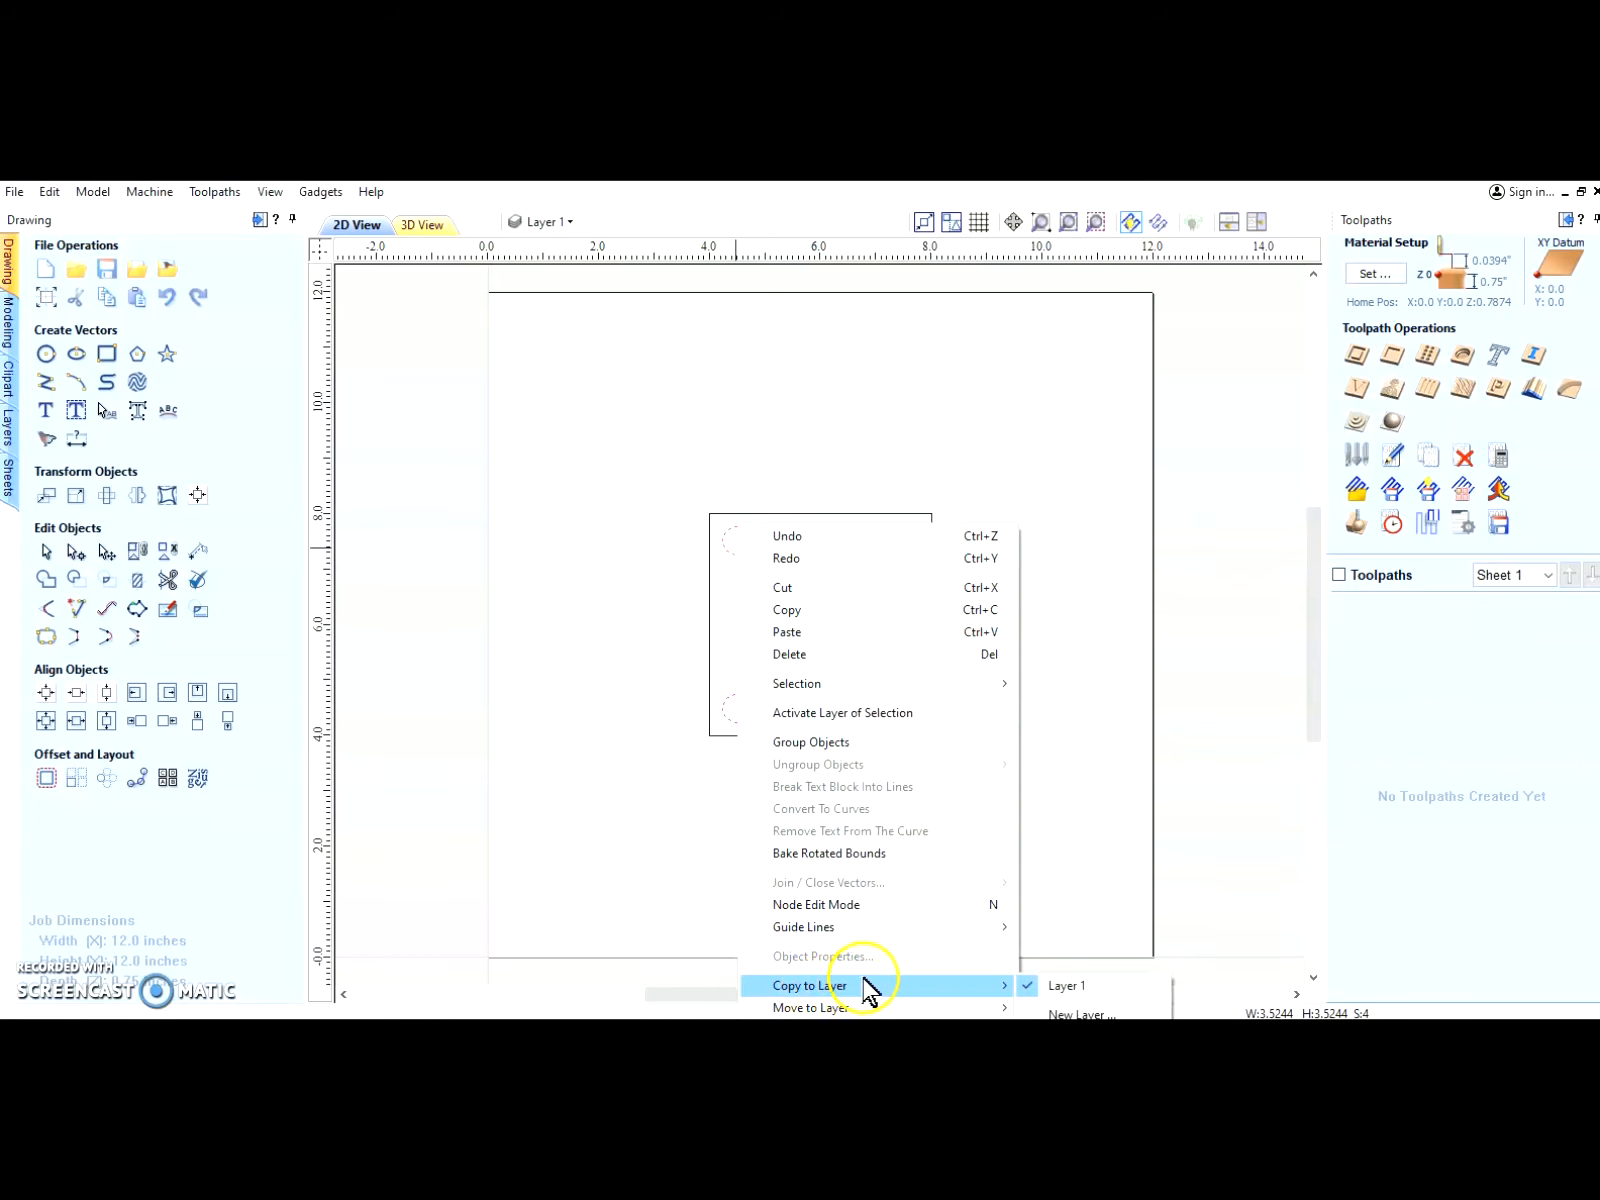
left_click(1080, 1013)
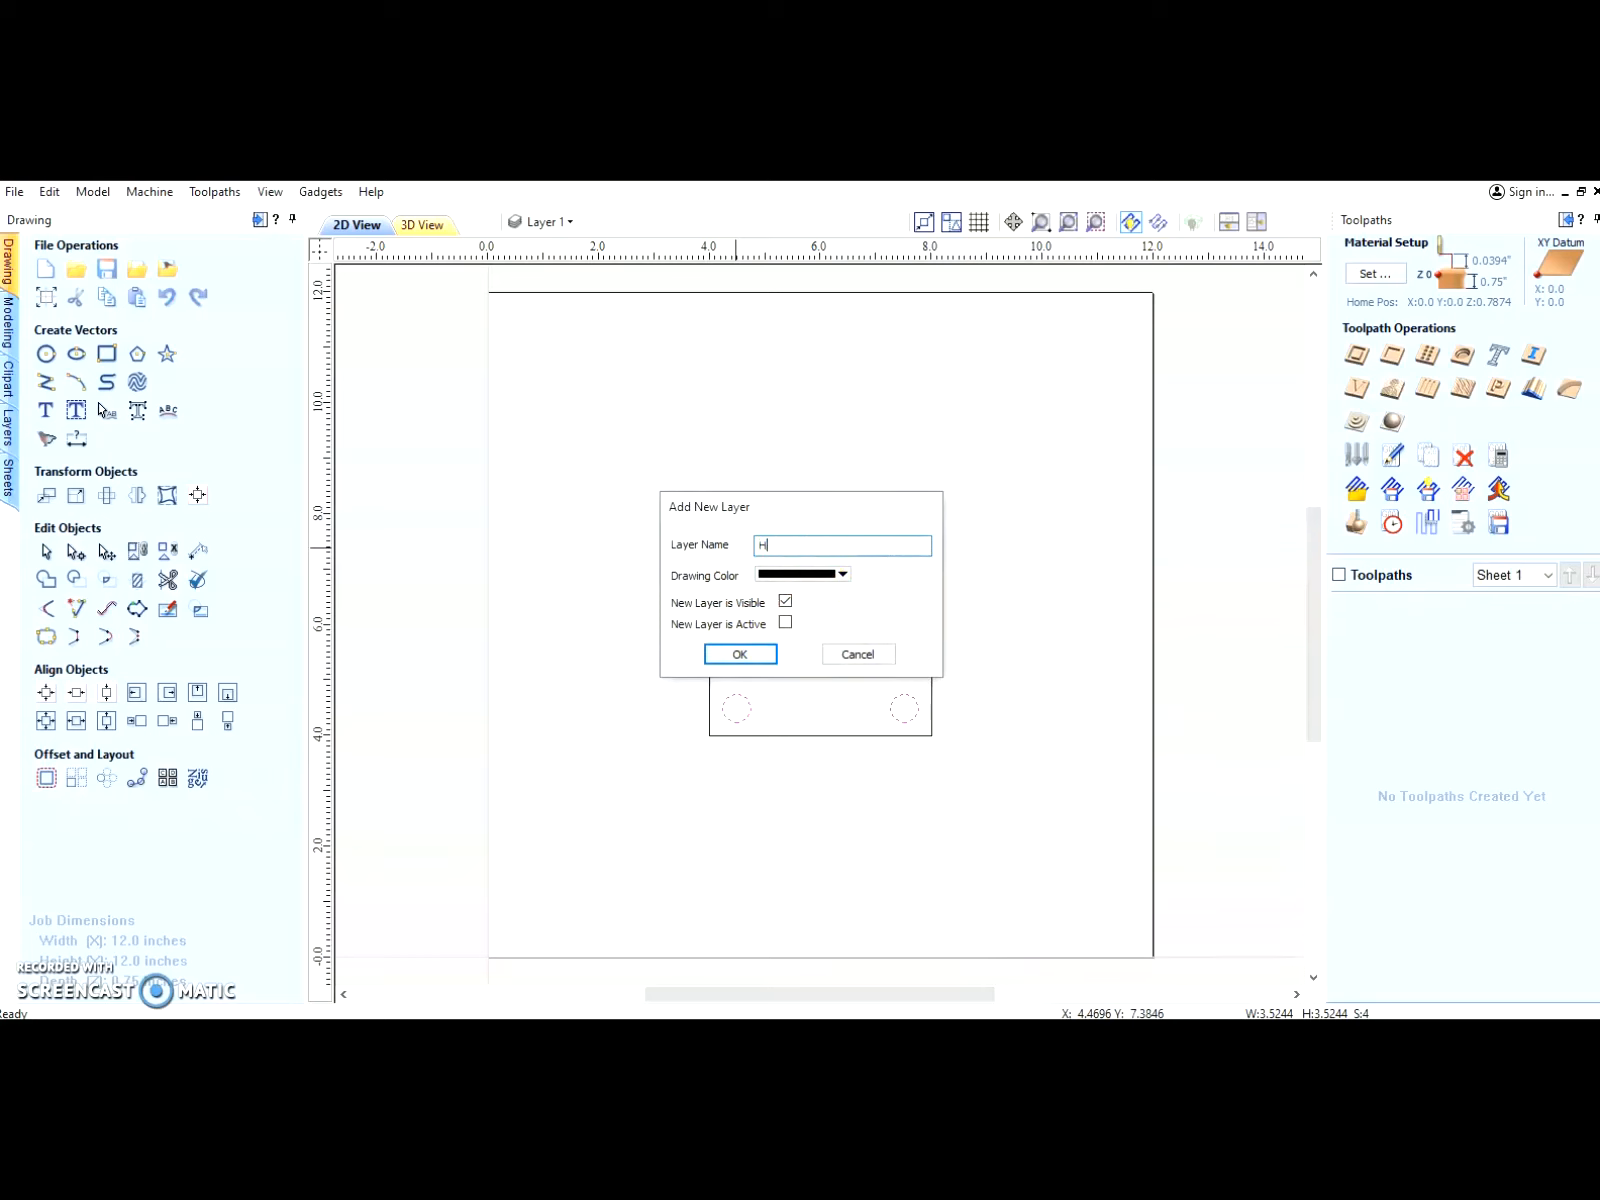
key("Return")
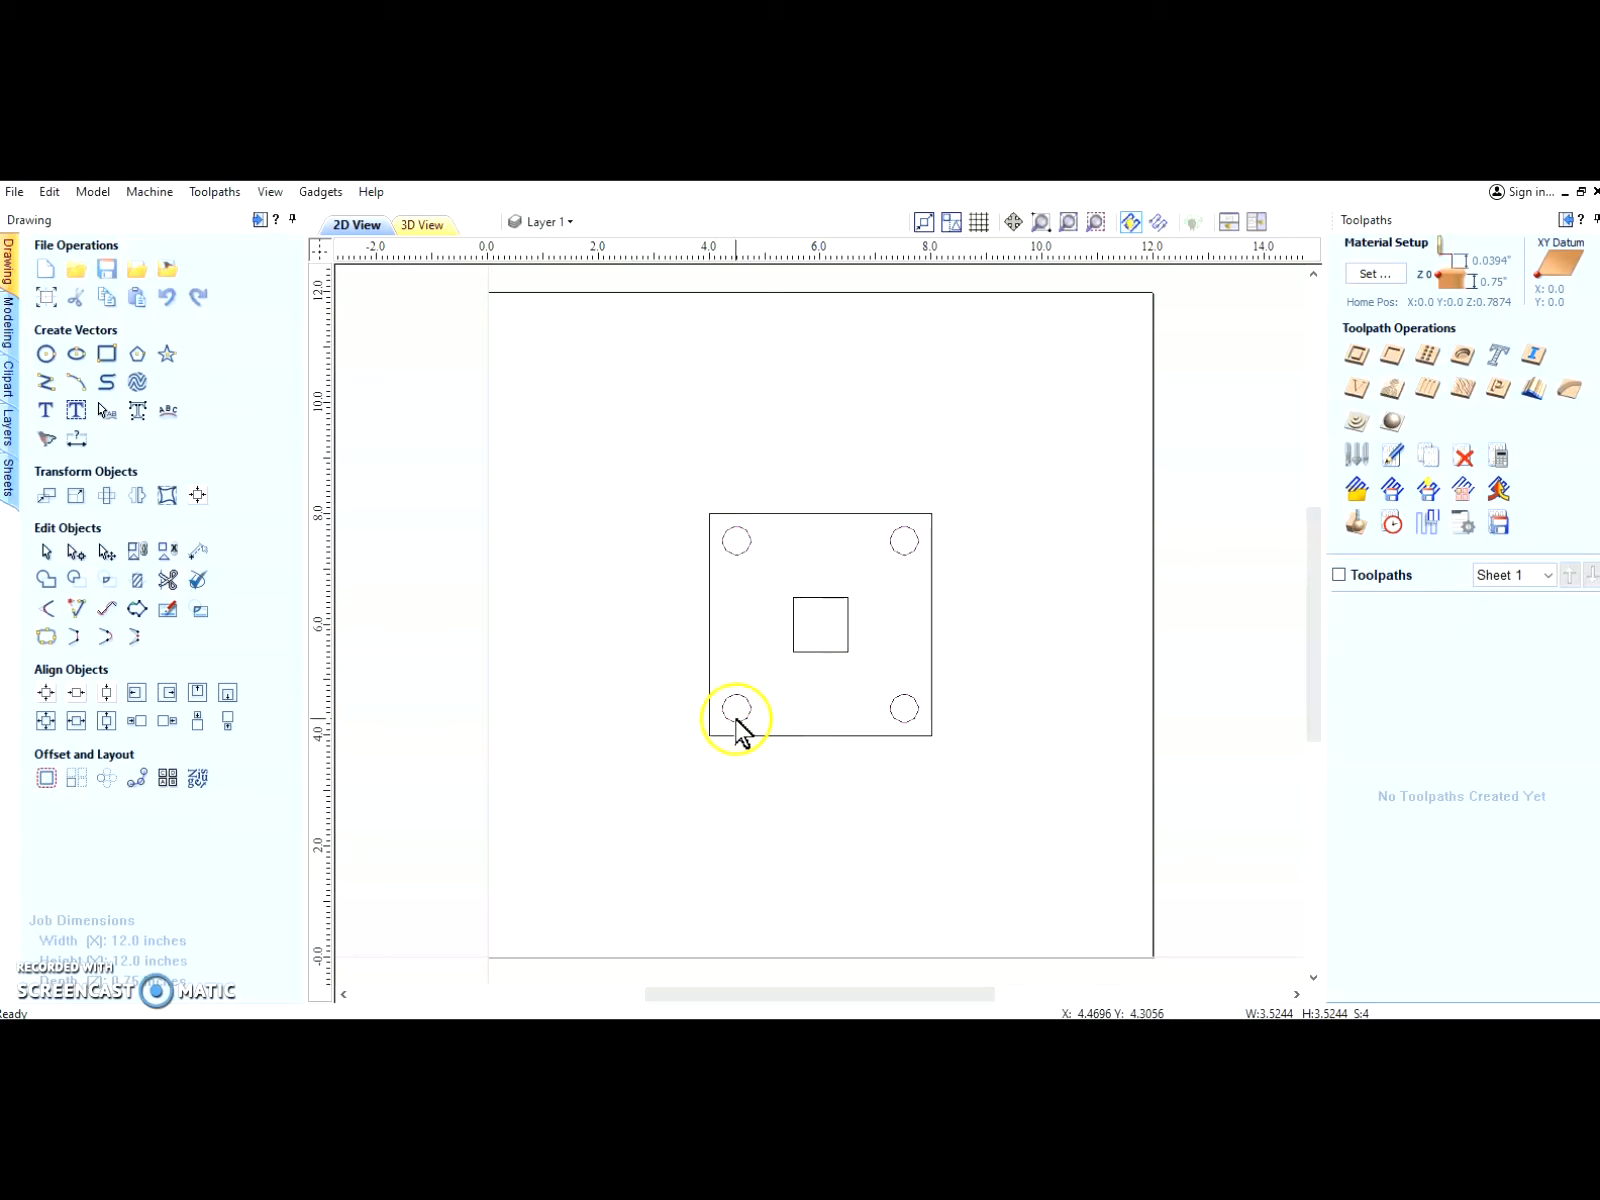
Step: Check which layer the upper-left circle belongs to, first with the Holes layer visible and again with it hidden
left_click(723, 567)
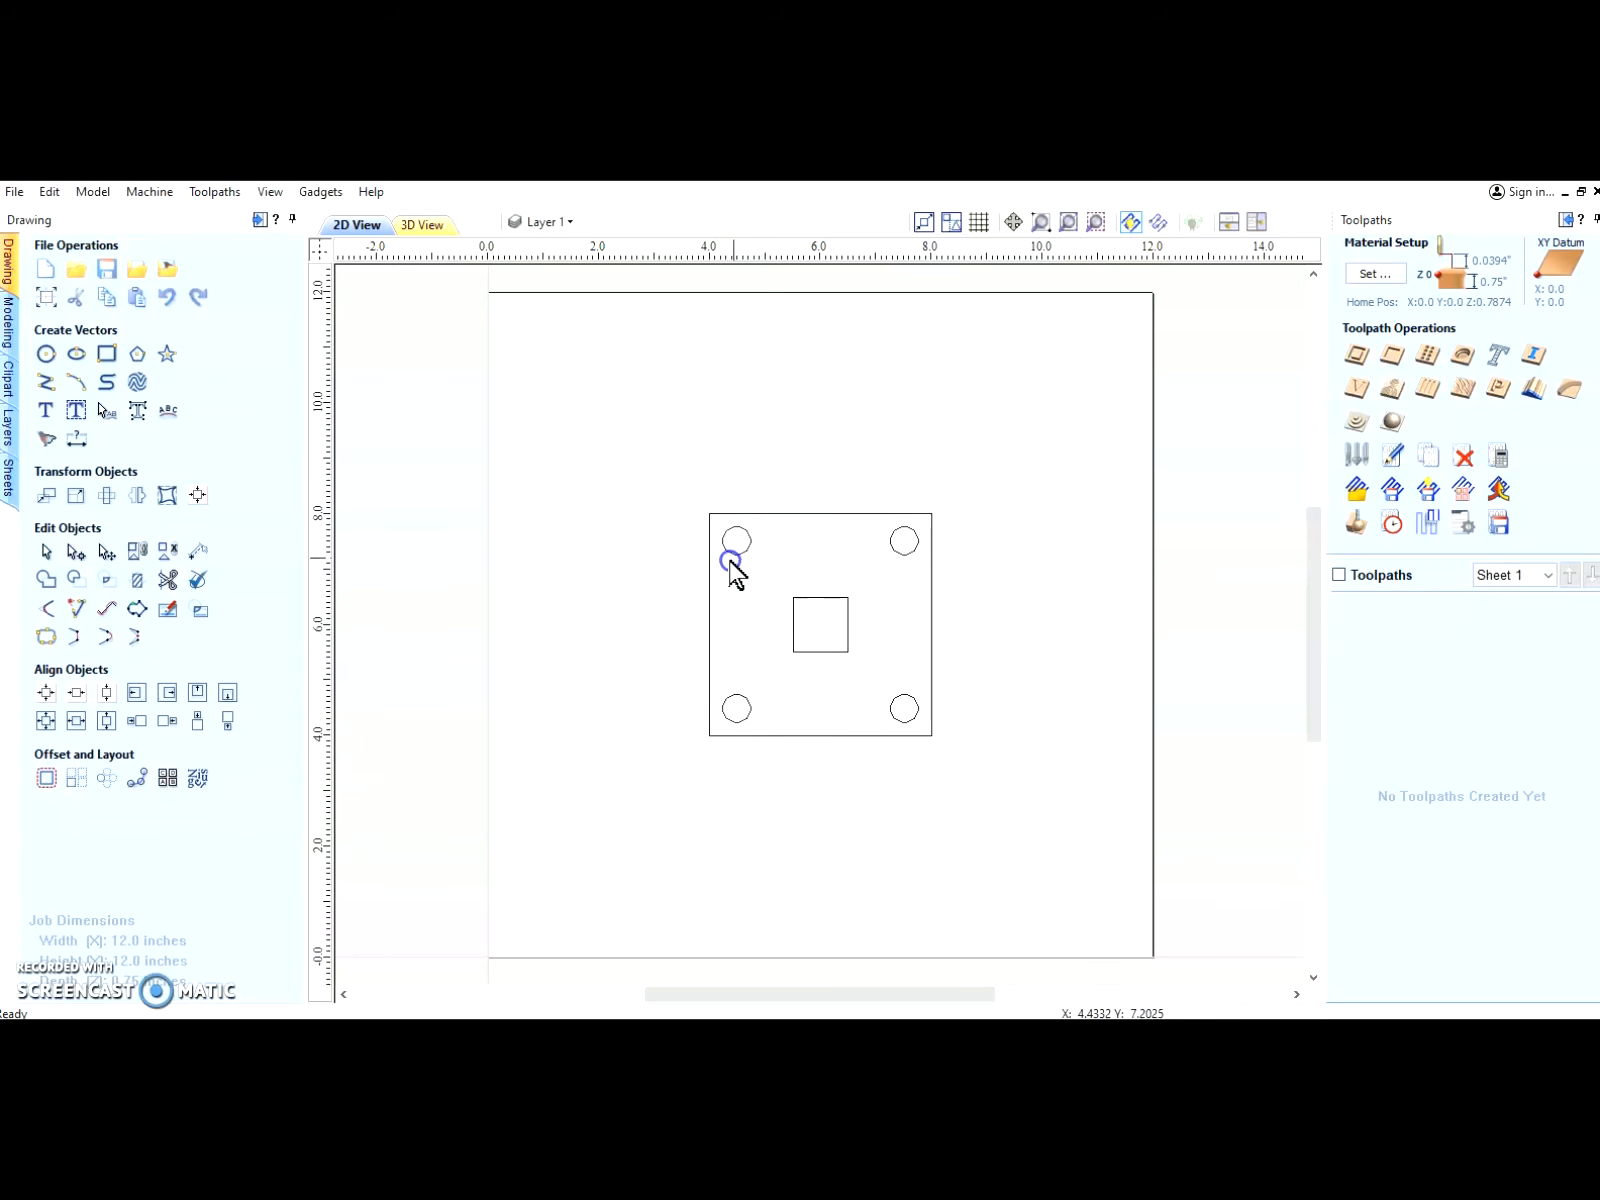
left_click(744, 550)
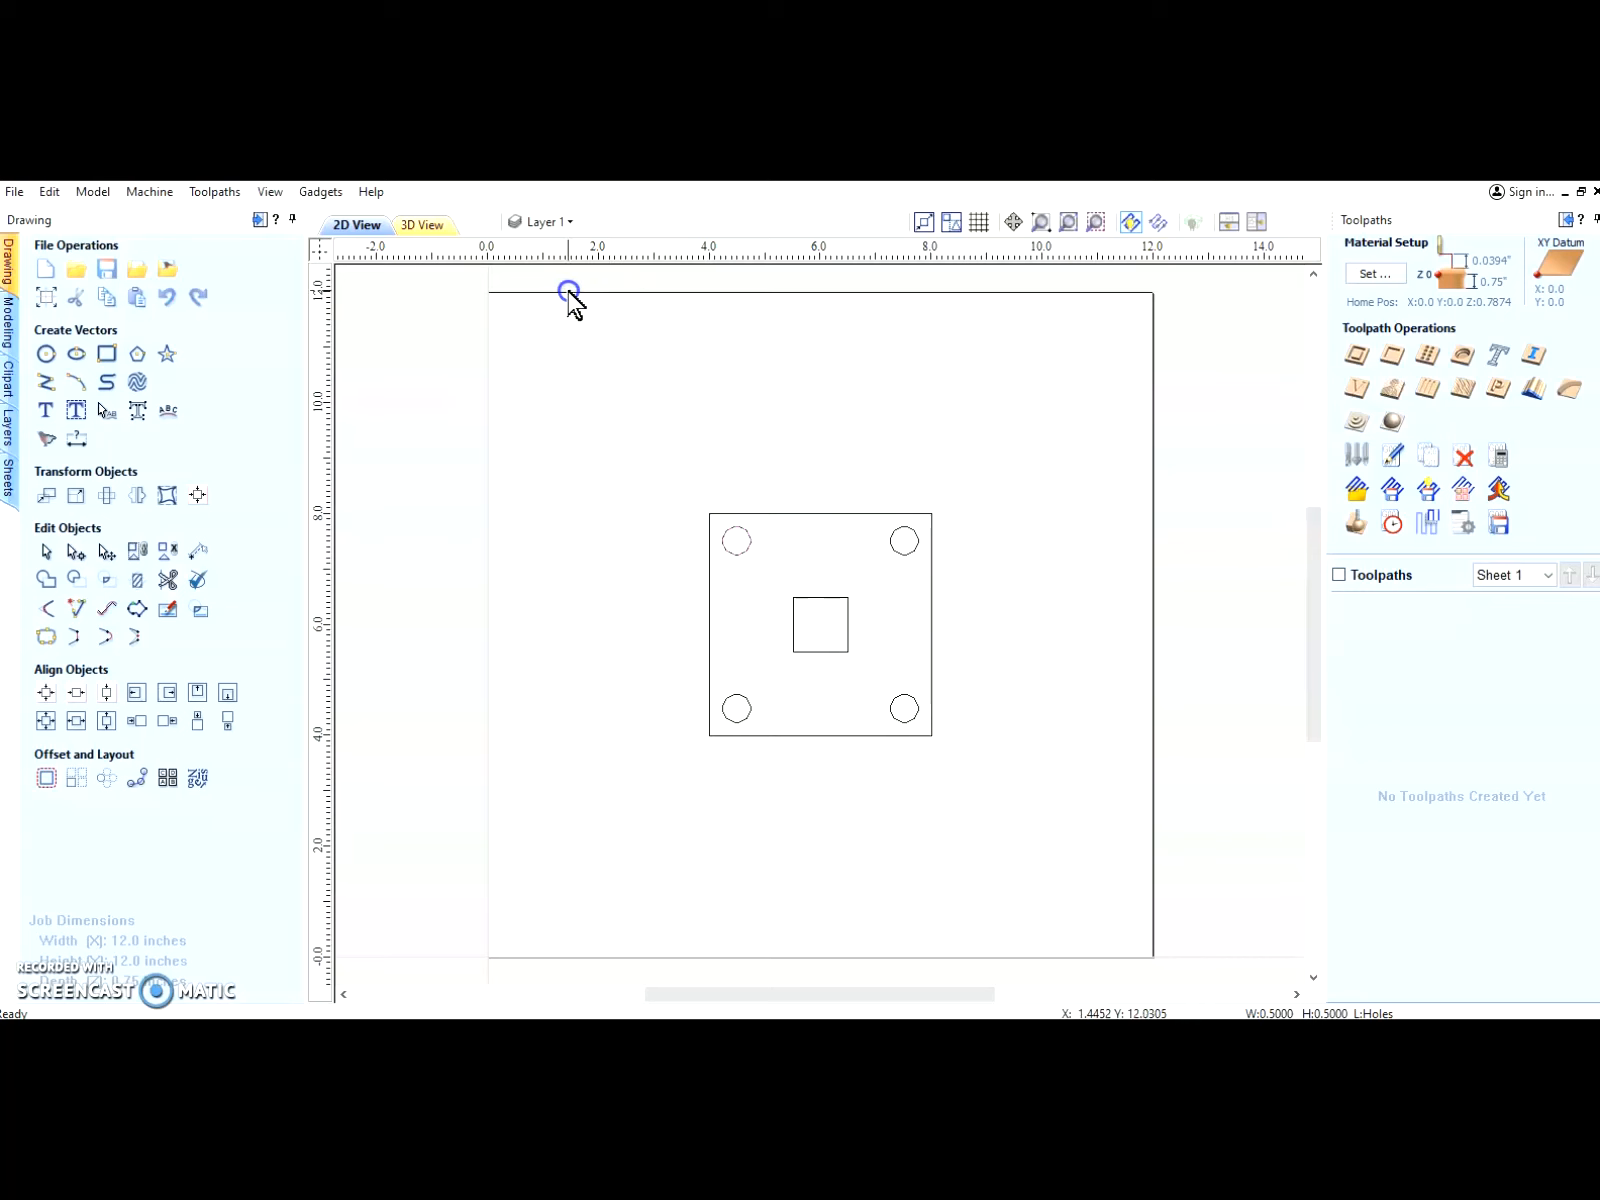
left_click(538, 221)
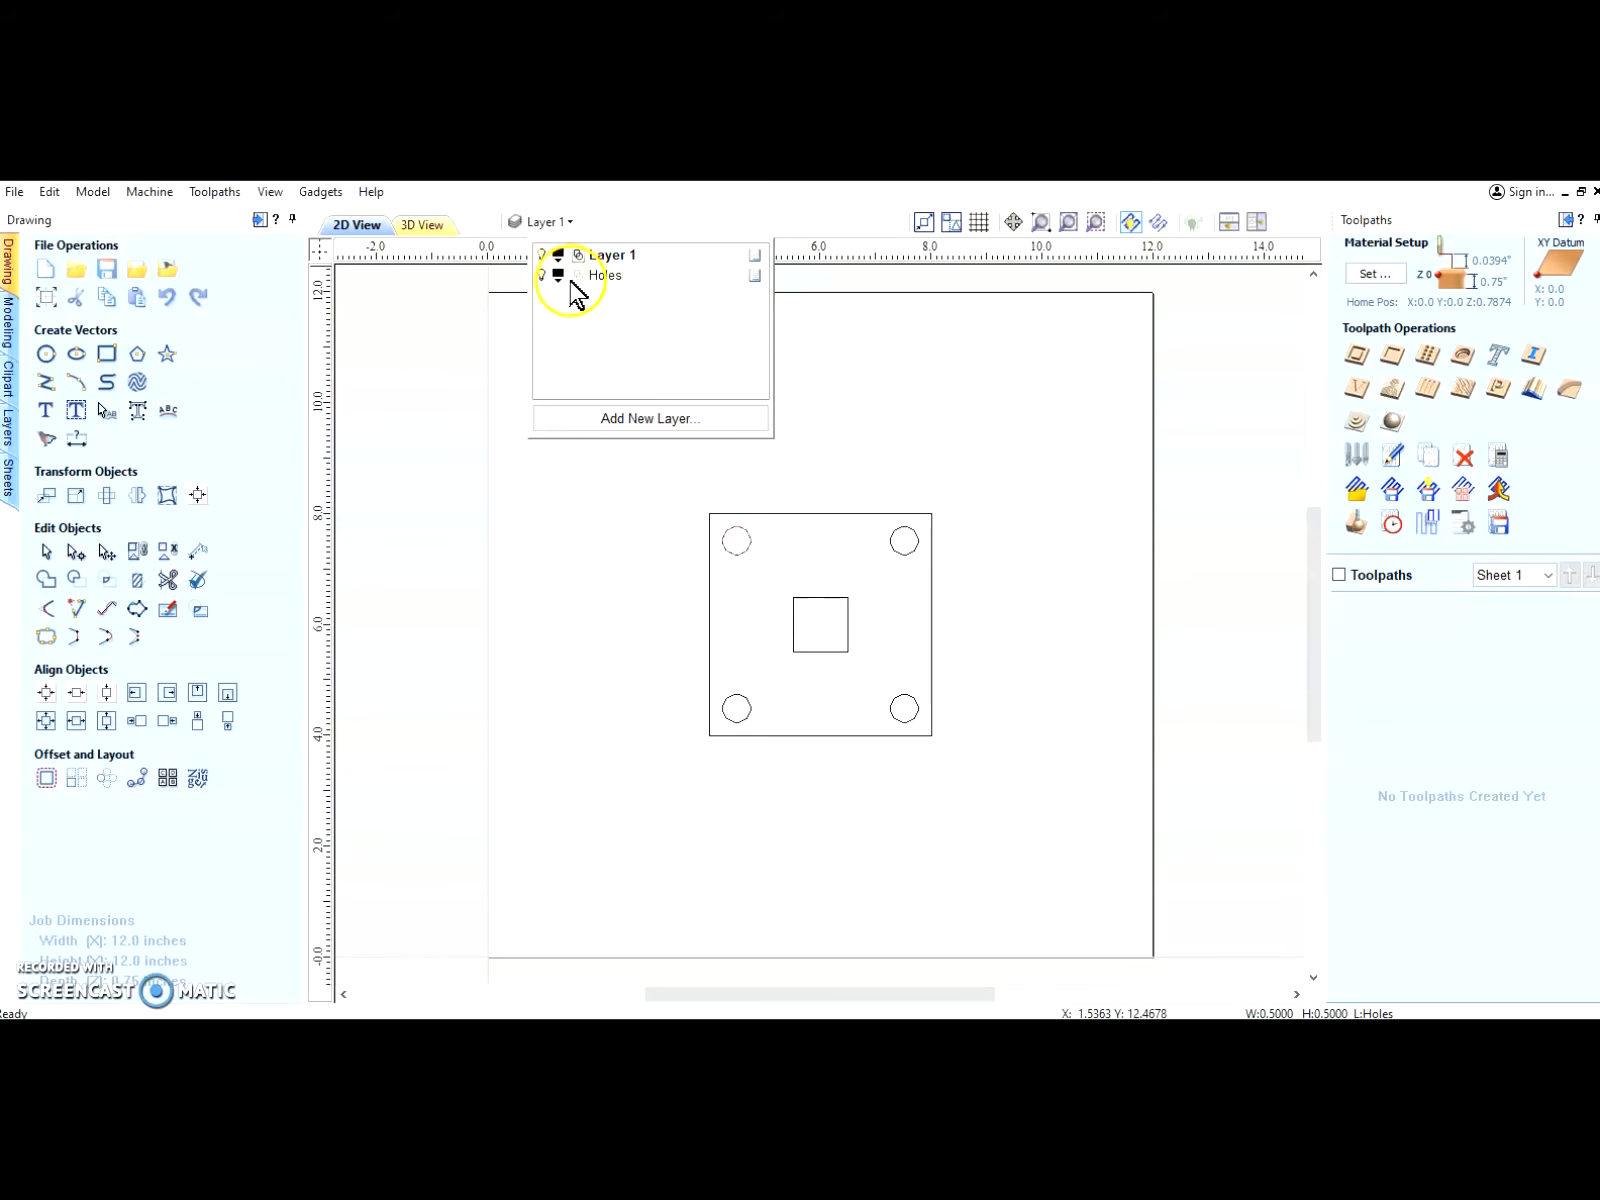
left_click(542, 275)
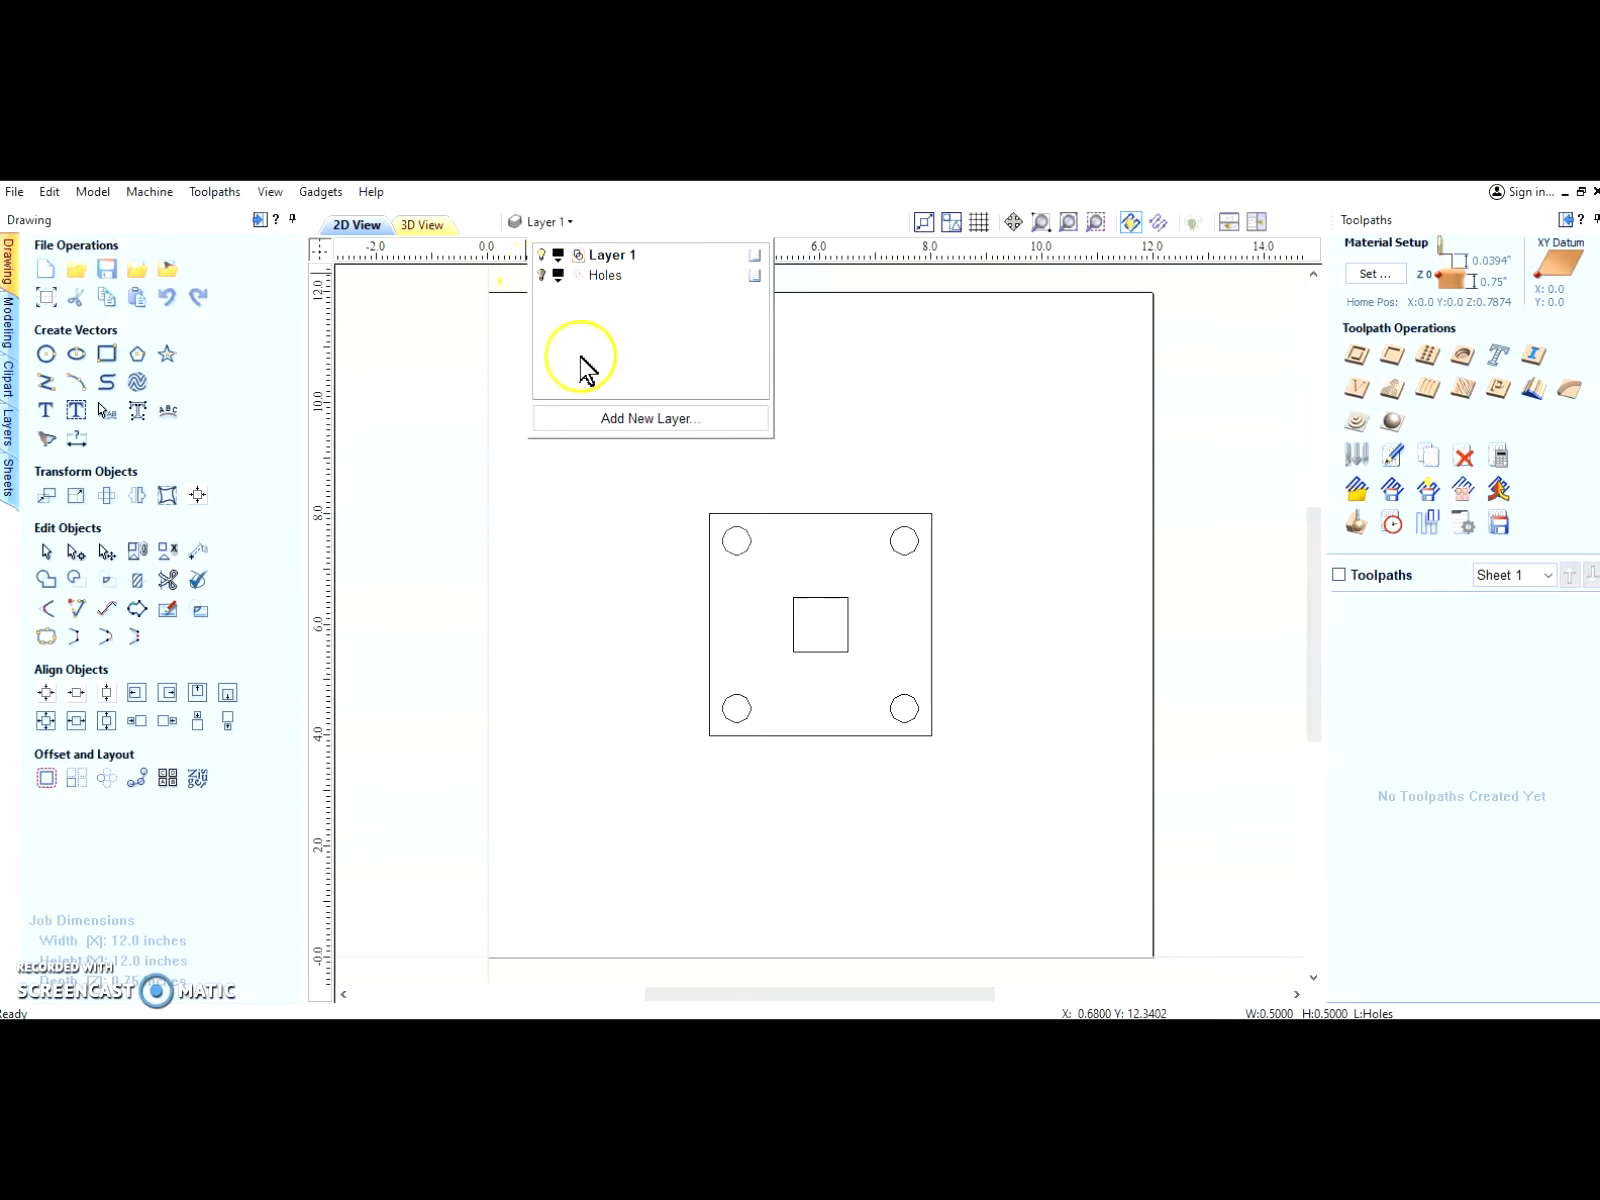
left_click(738, 566)
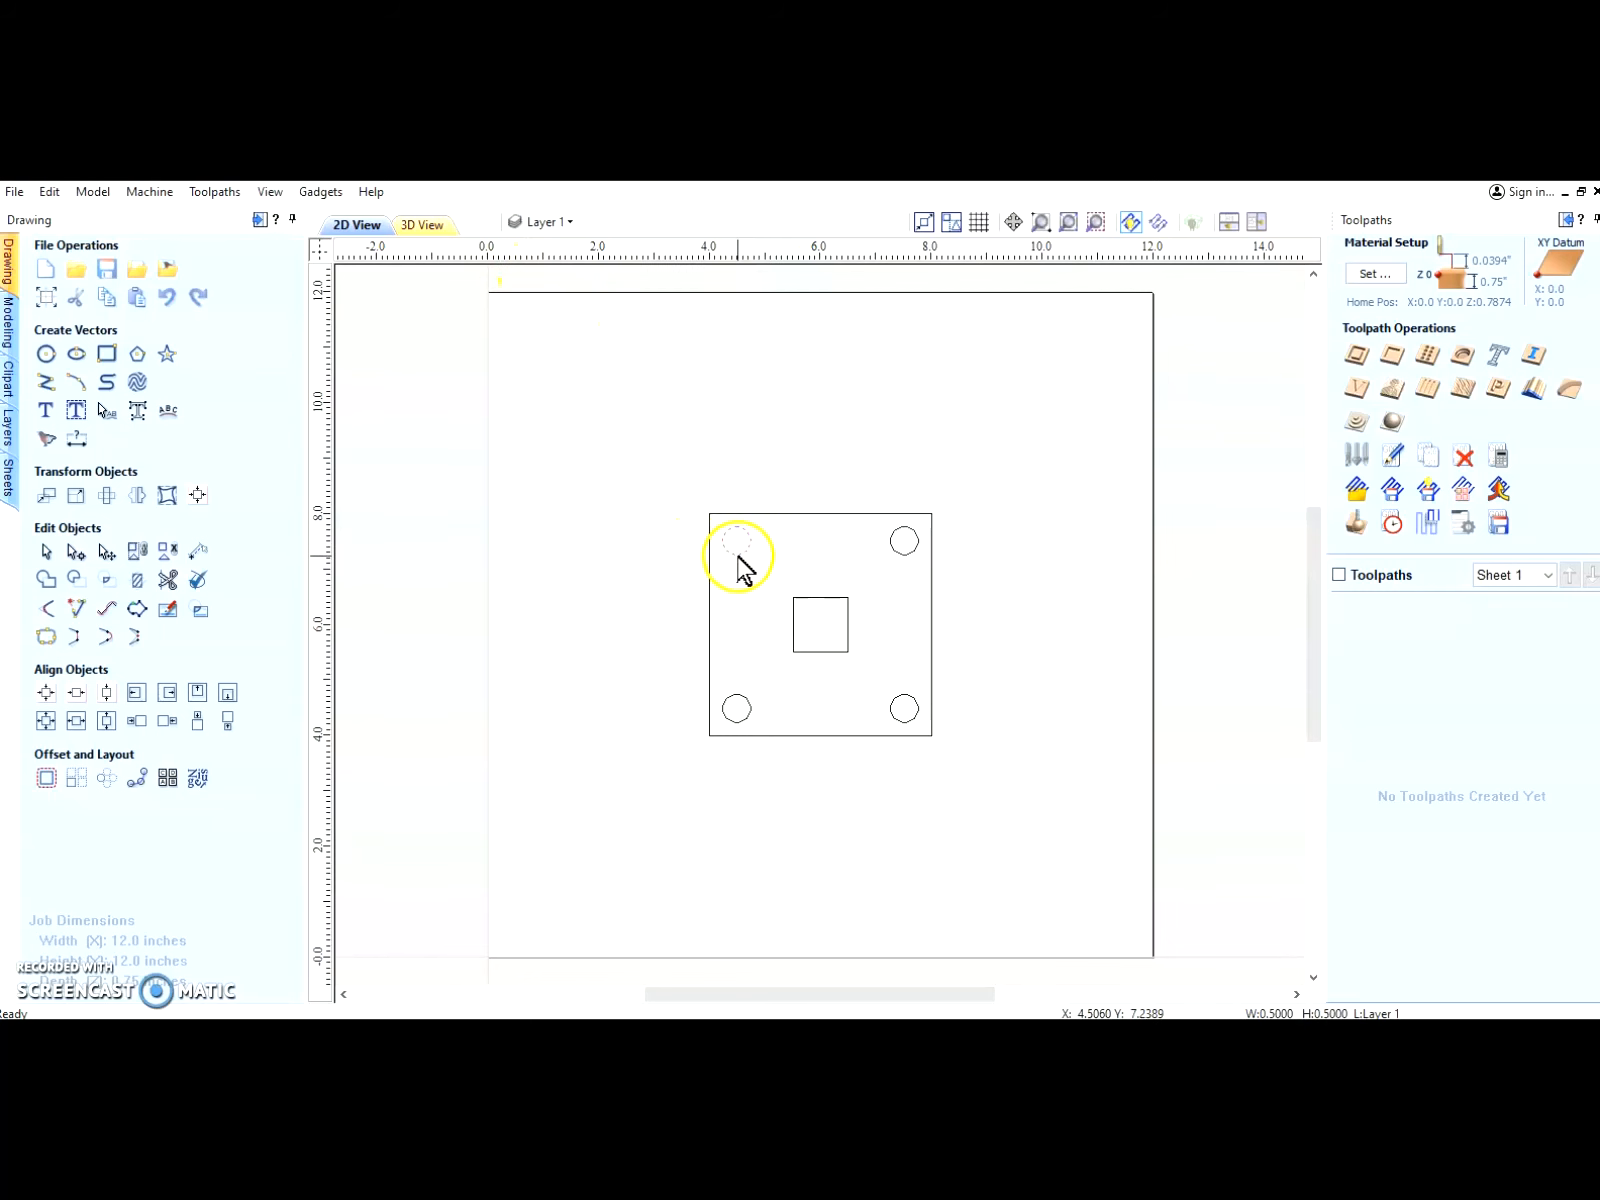
left_click(739, 553)
Step: Display only the Holes layer, with Layer 1 hidden, and set the Holes layer's drawing colour to red
left_click_drag(743, 578, 918, 557)
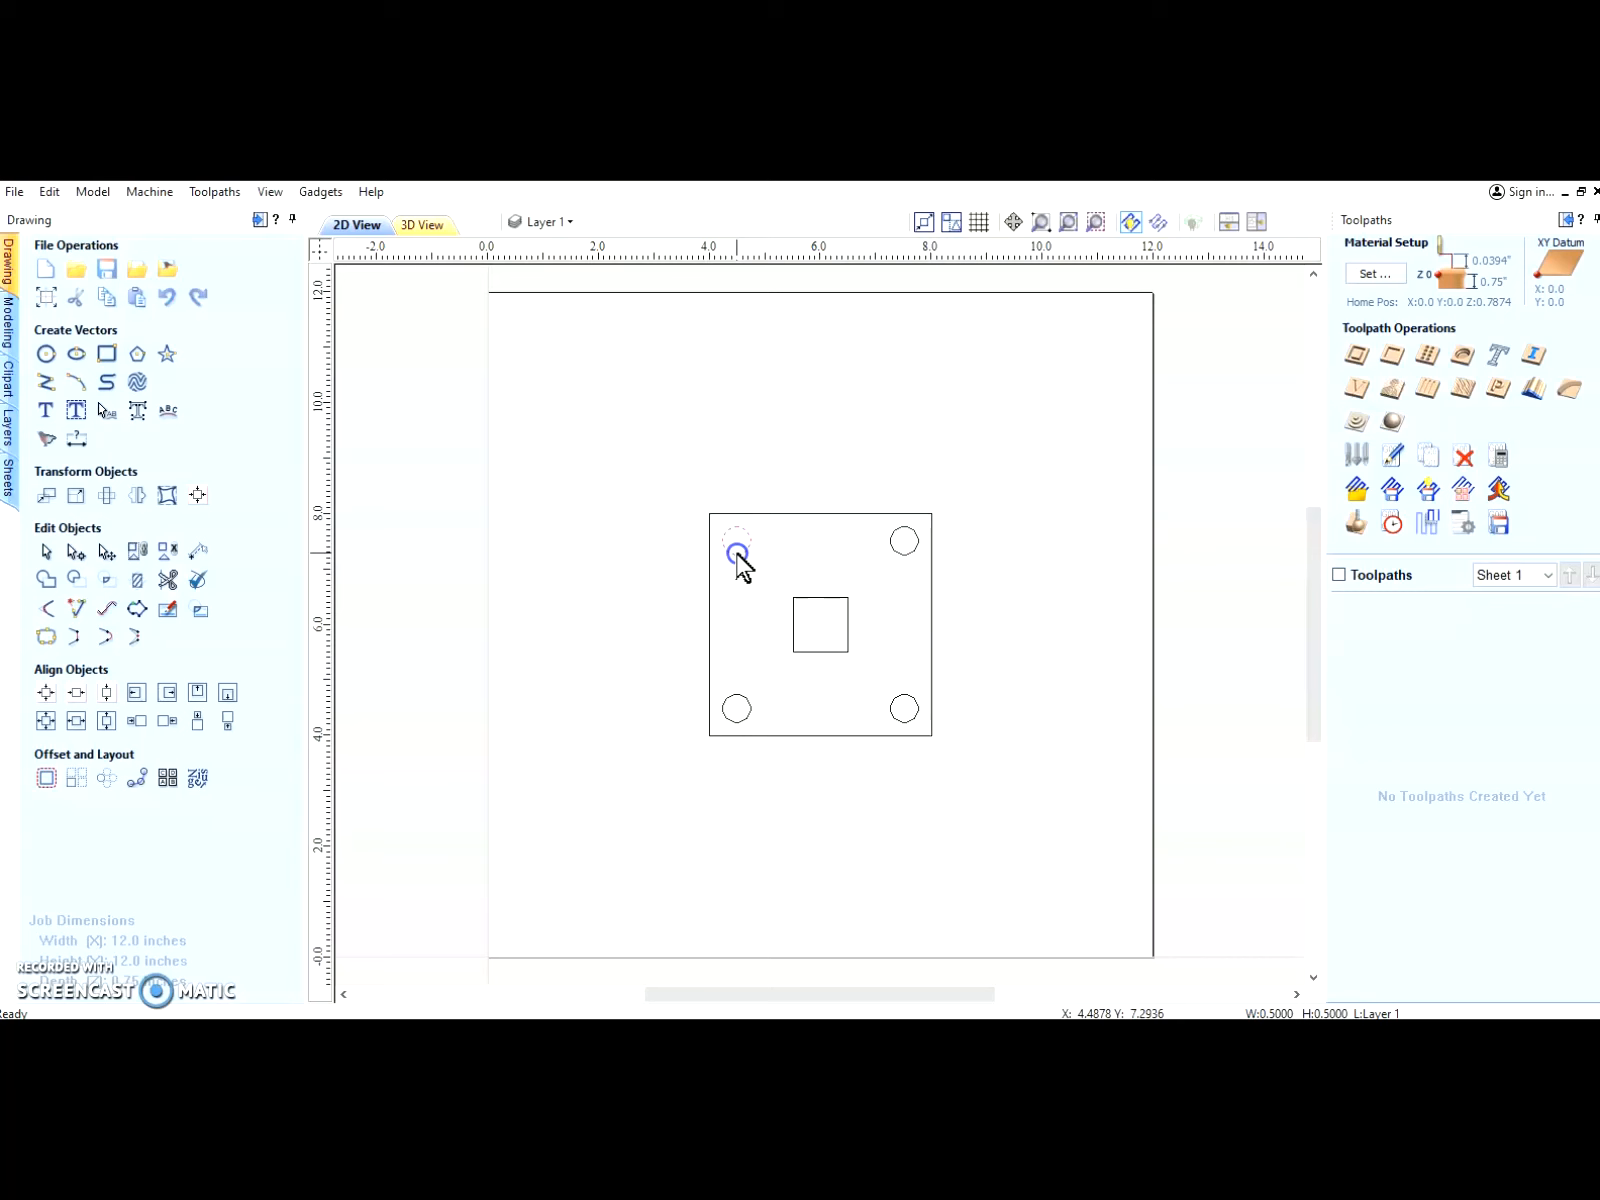
left_click_drag(738, 556, 547, 262)
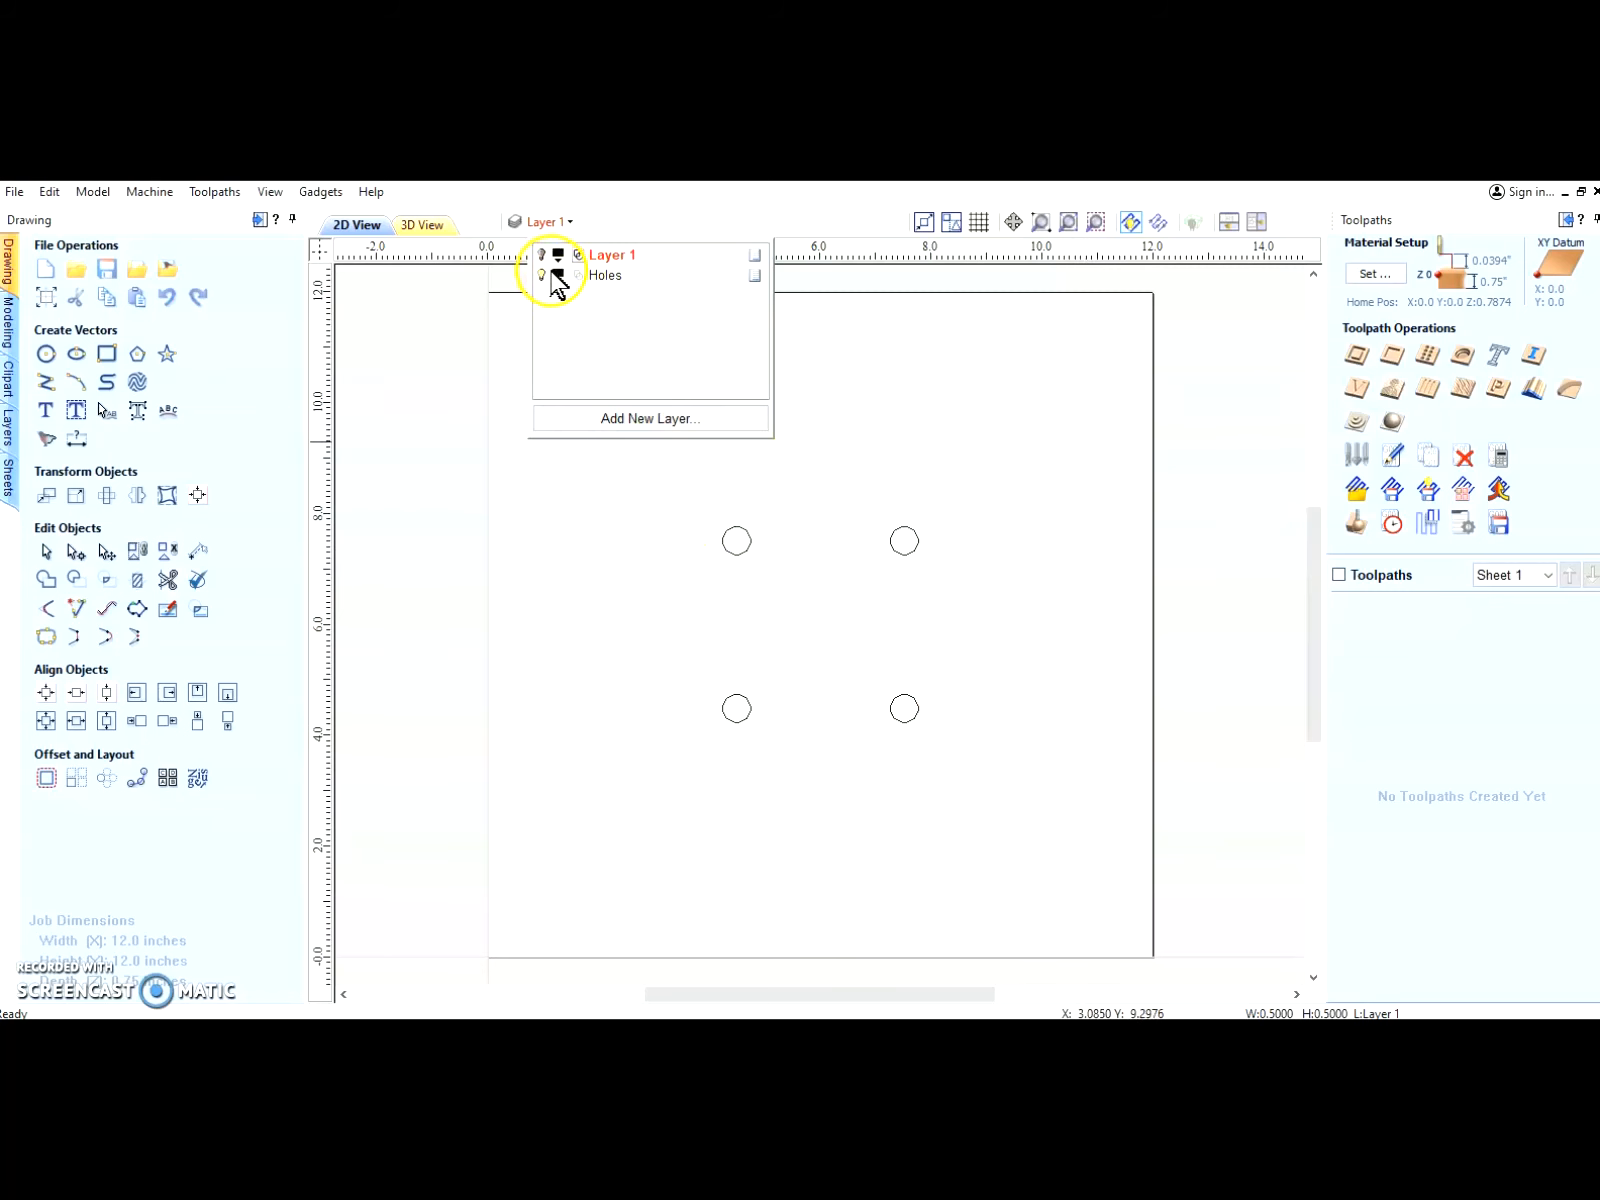
left_click(558, 280)
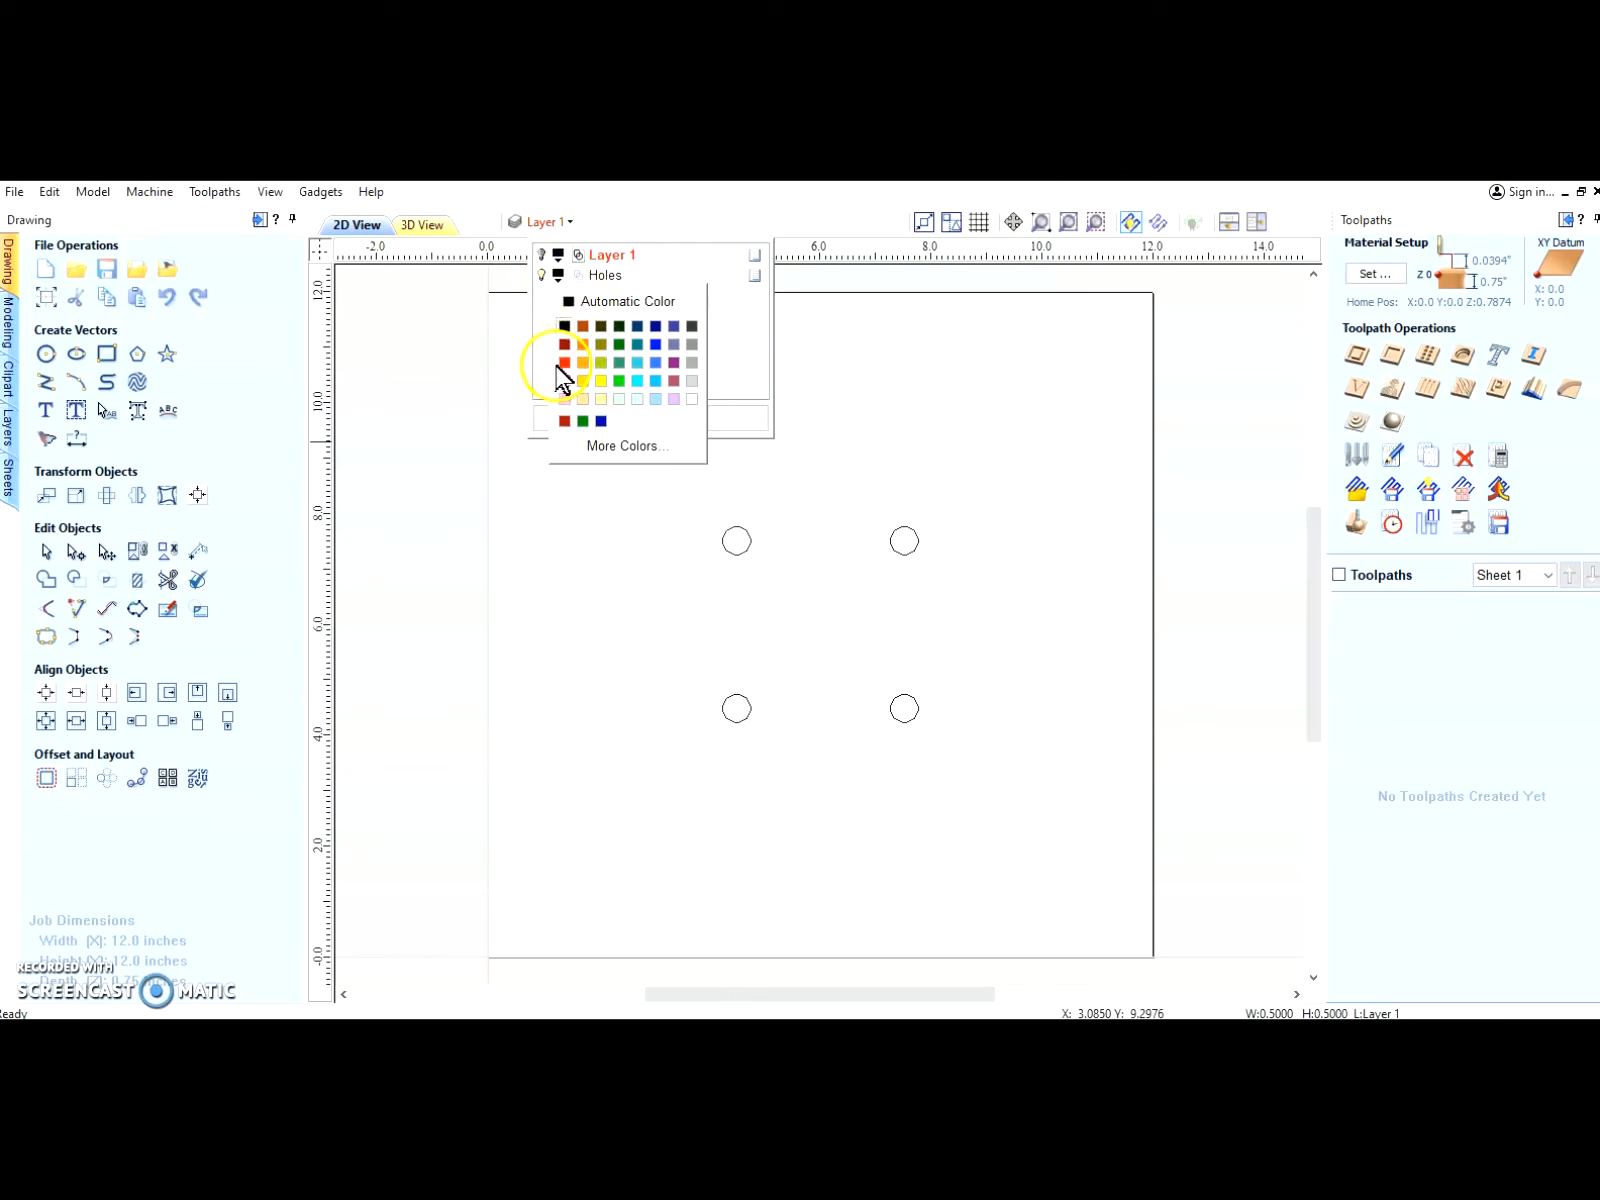
left_click(565, 362)
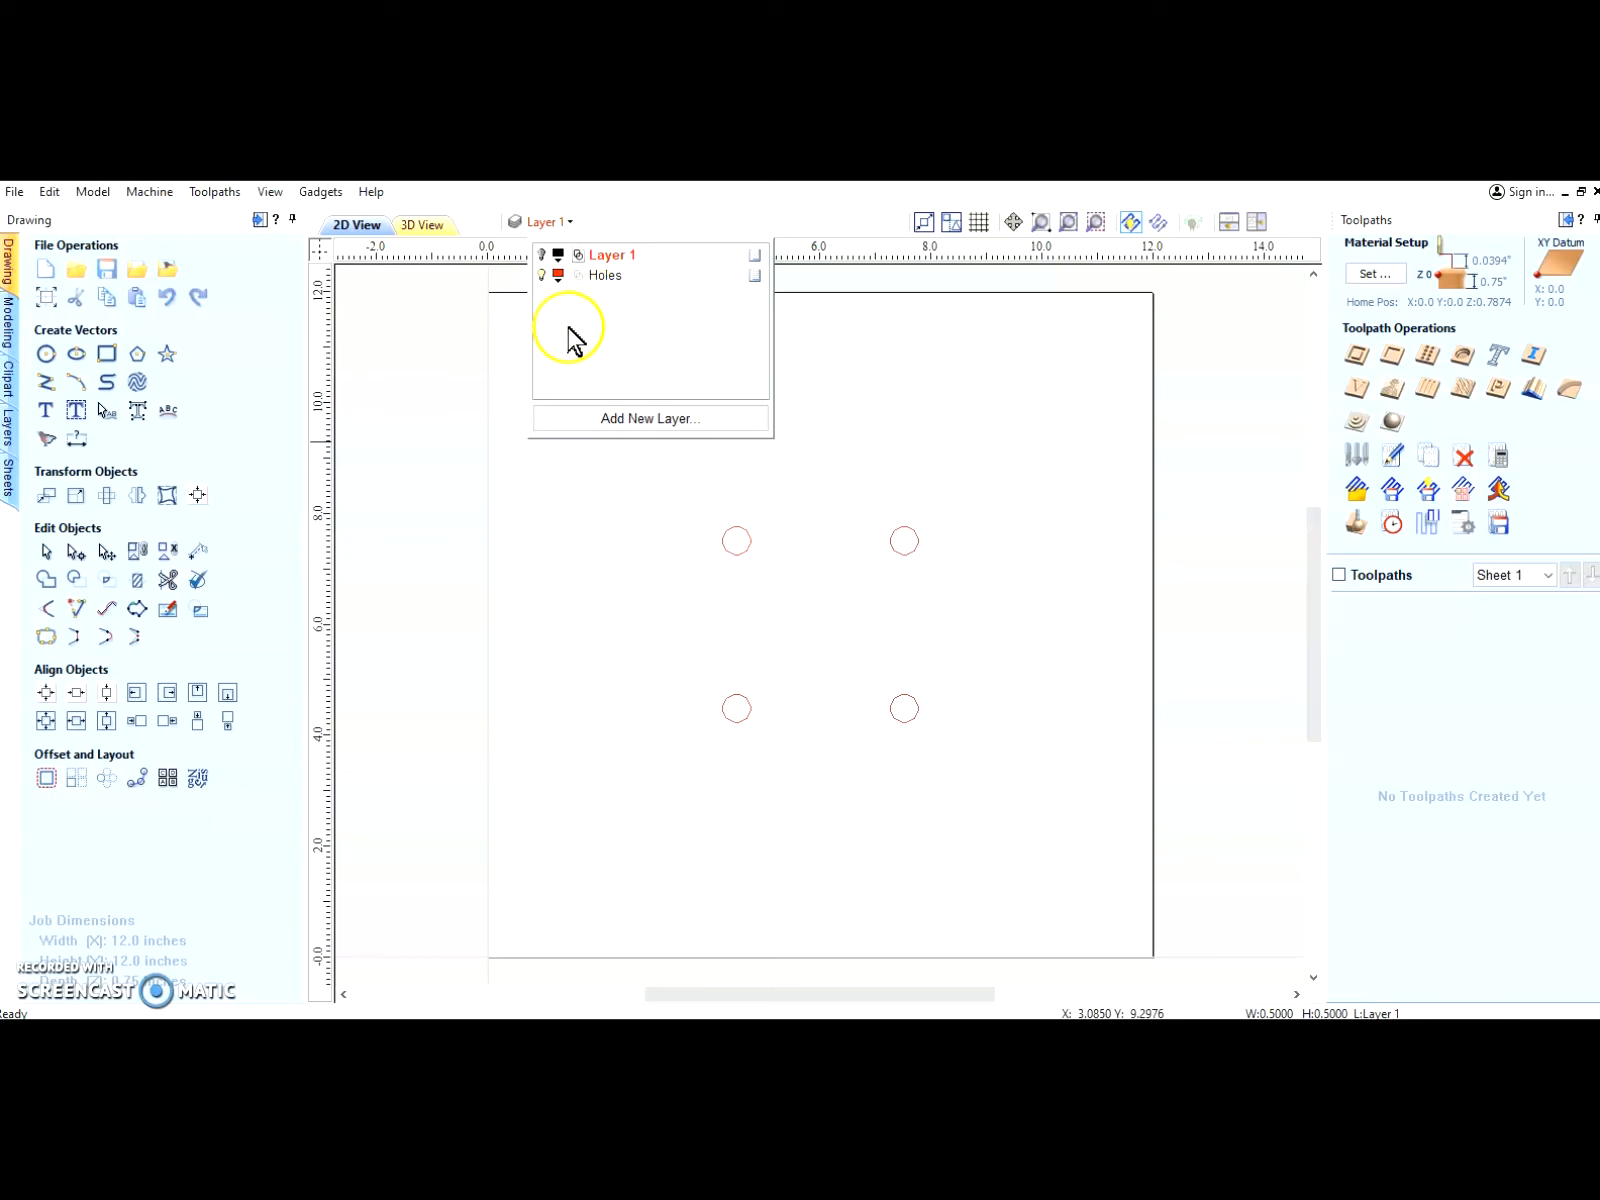
left_click(603, 520)
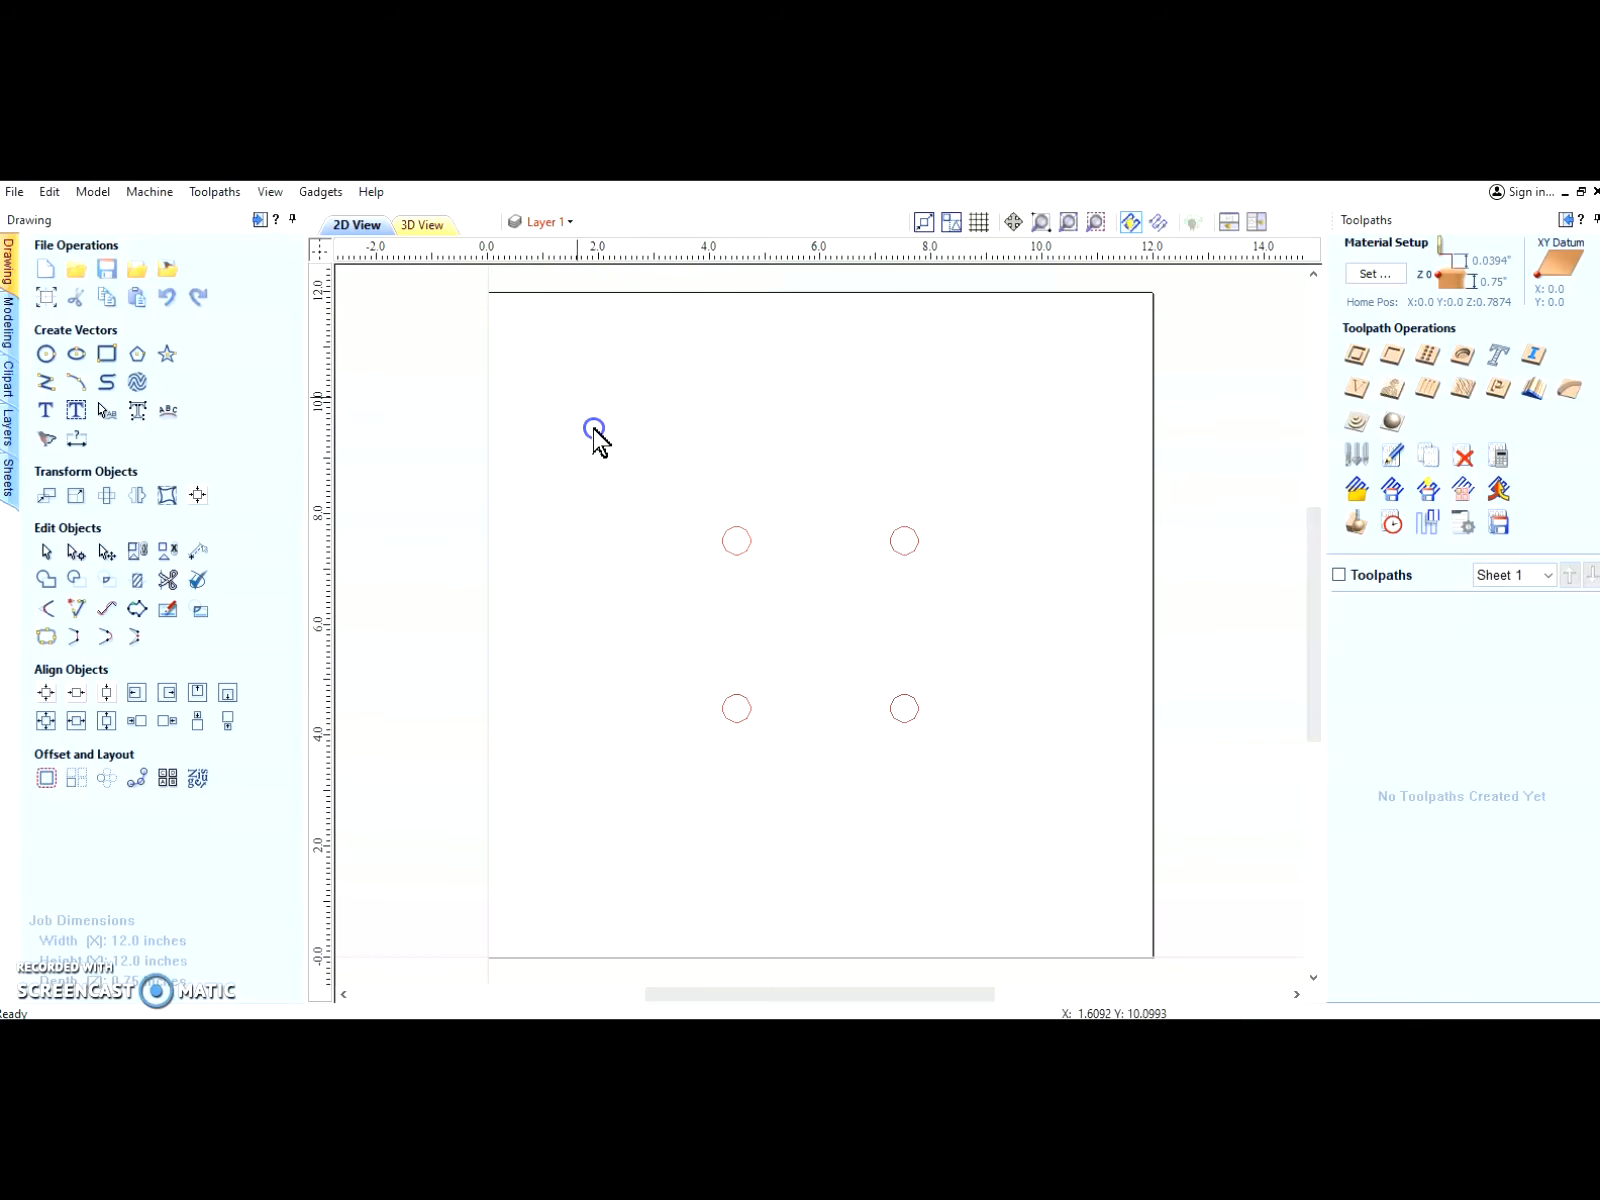
Step: Open the full layers list and switch the active layer between Layer 1 and Holes, ending on Holes
left_click(9, 428)
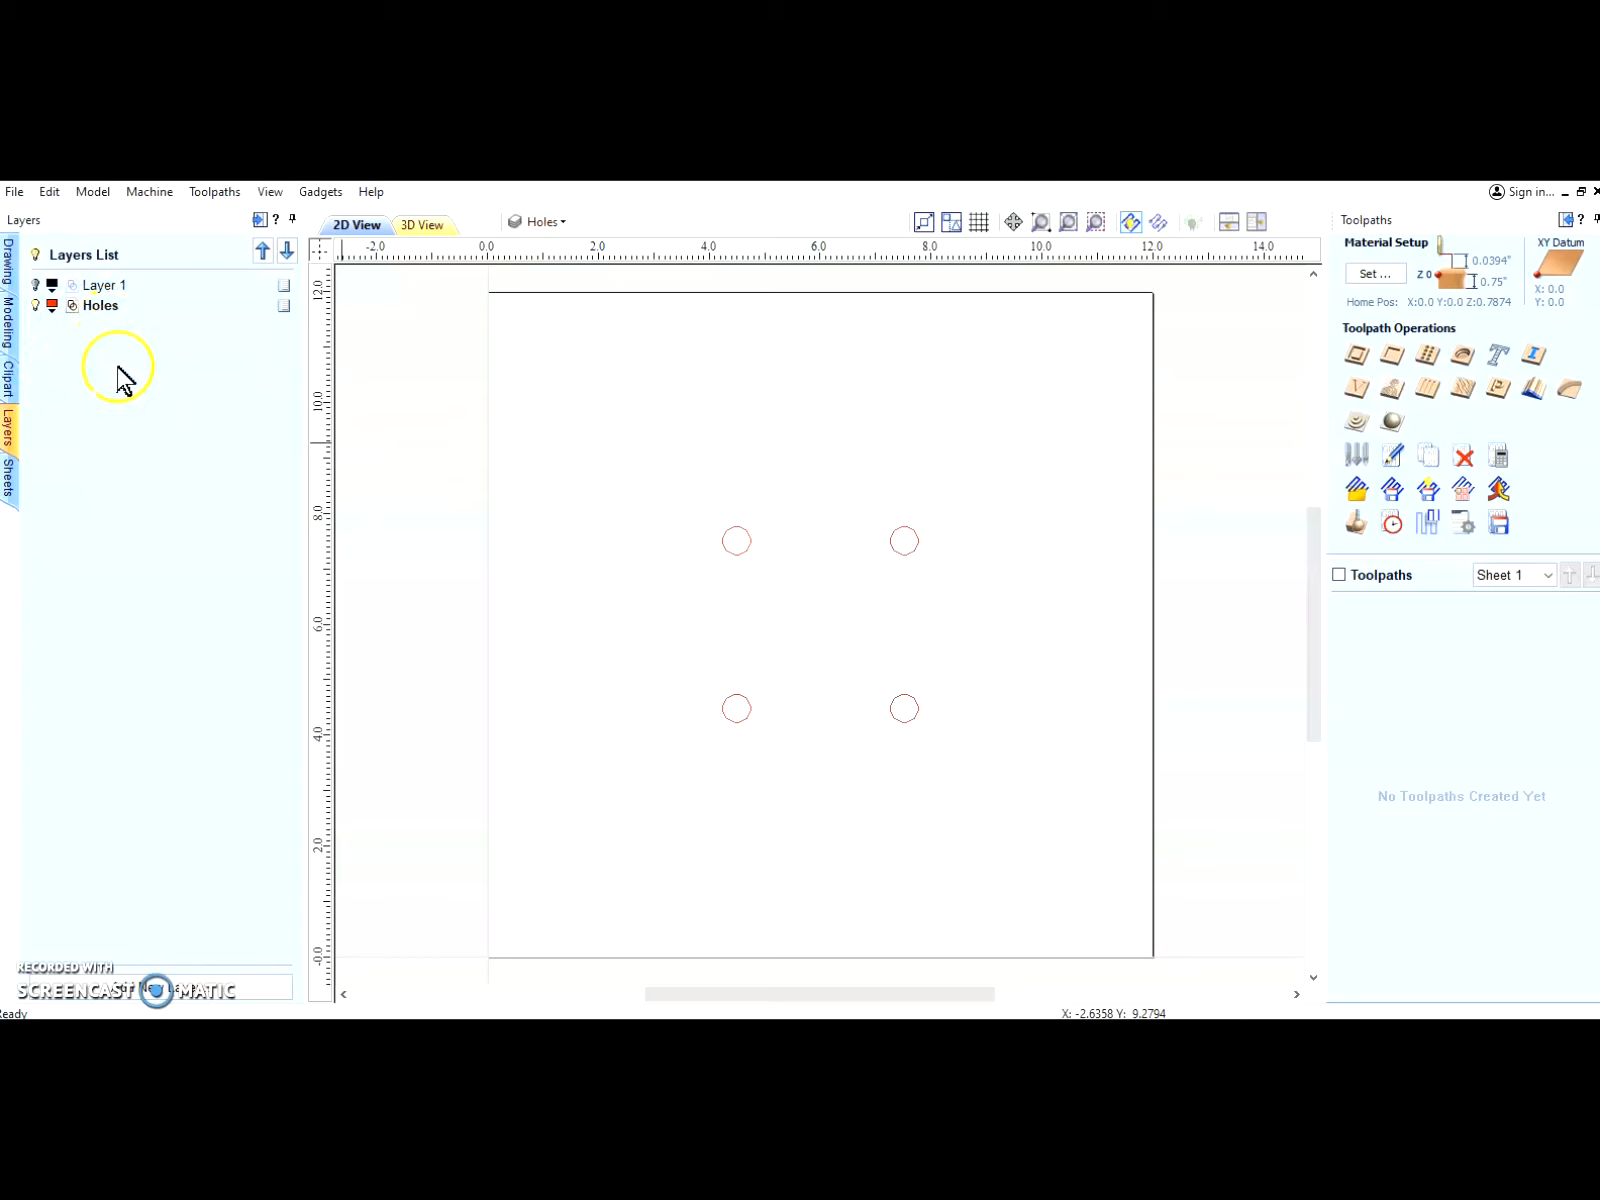
left_click(118, 284)
left_click(110, 306)
left_click(108, 316)
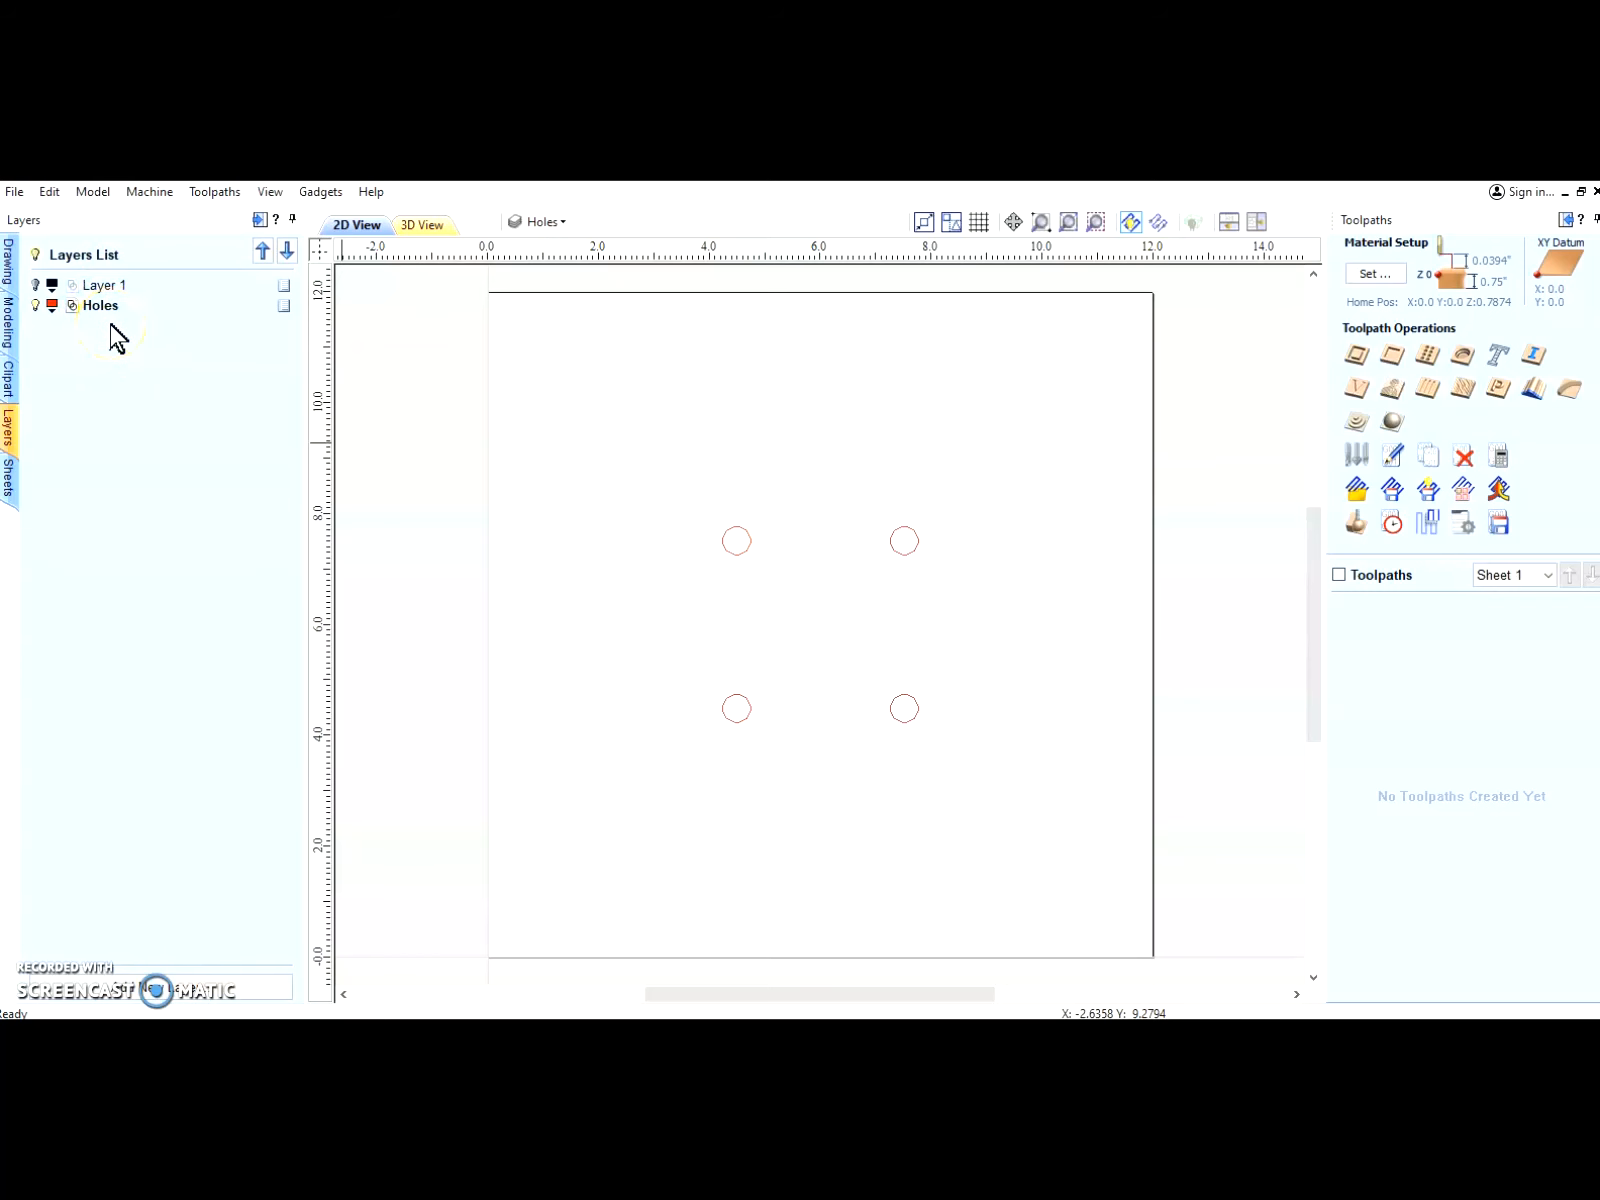
Step: Hide the Holes layer and make Layer 1 both visible and active
left_click(36, 305)
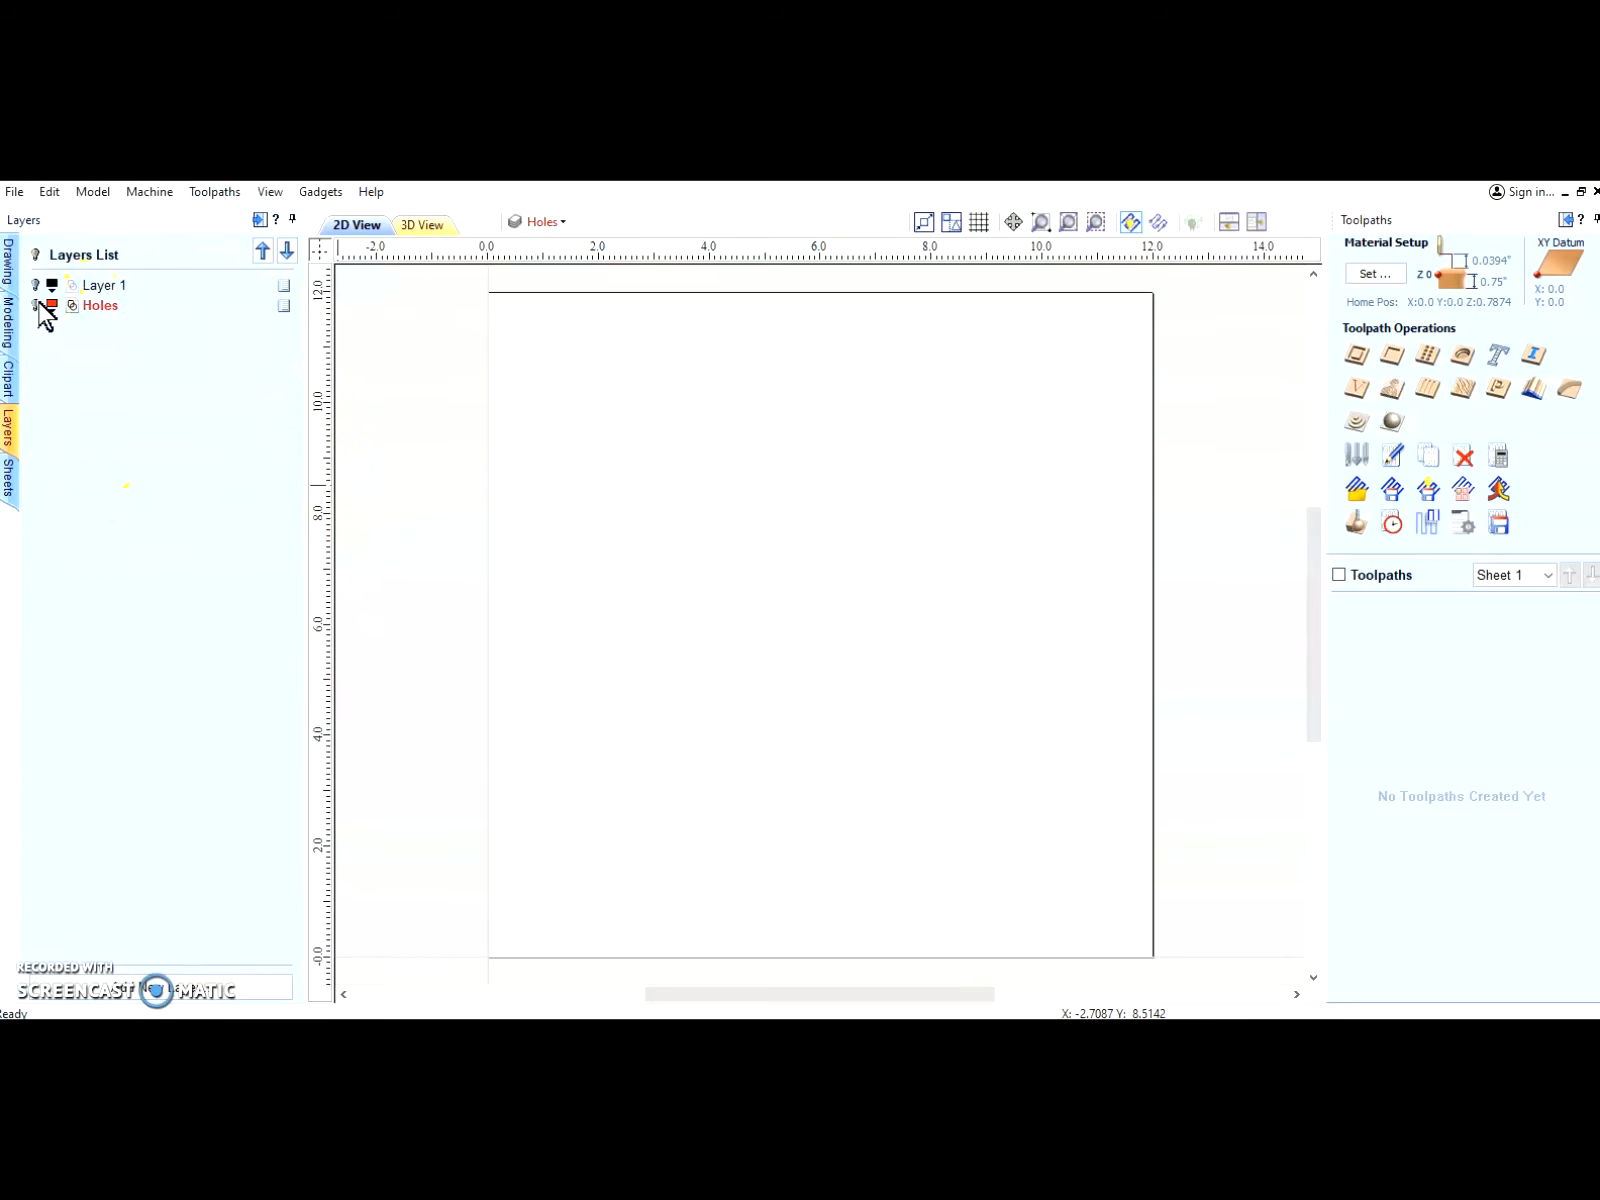
left_click(36, 285)
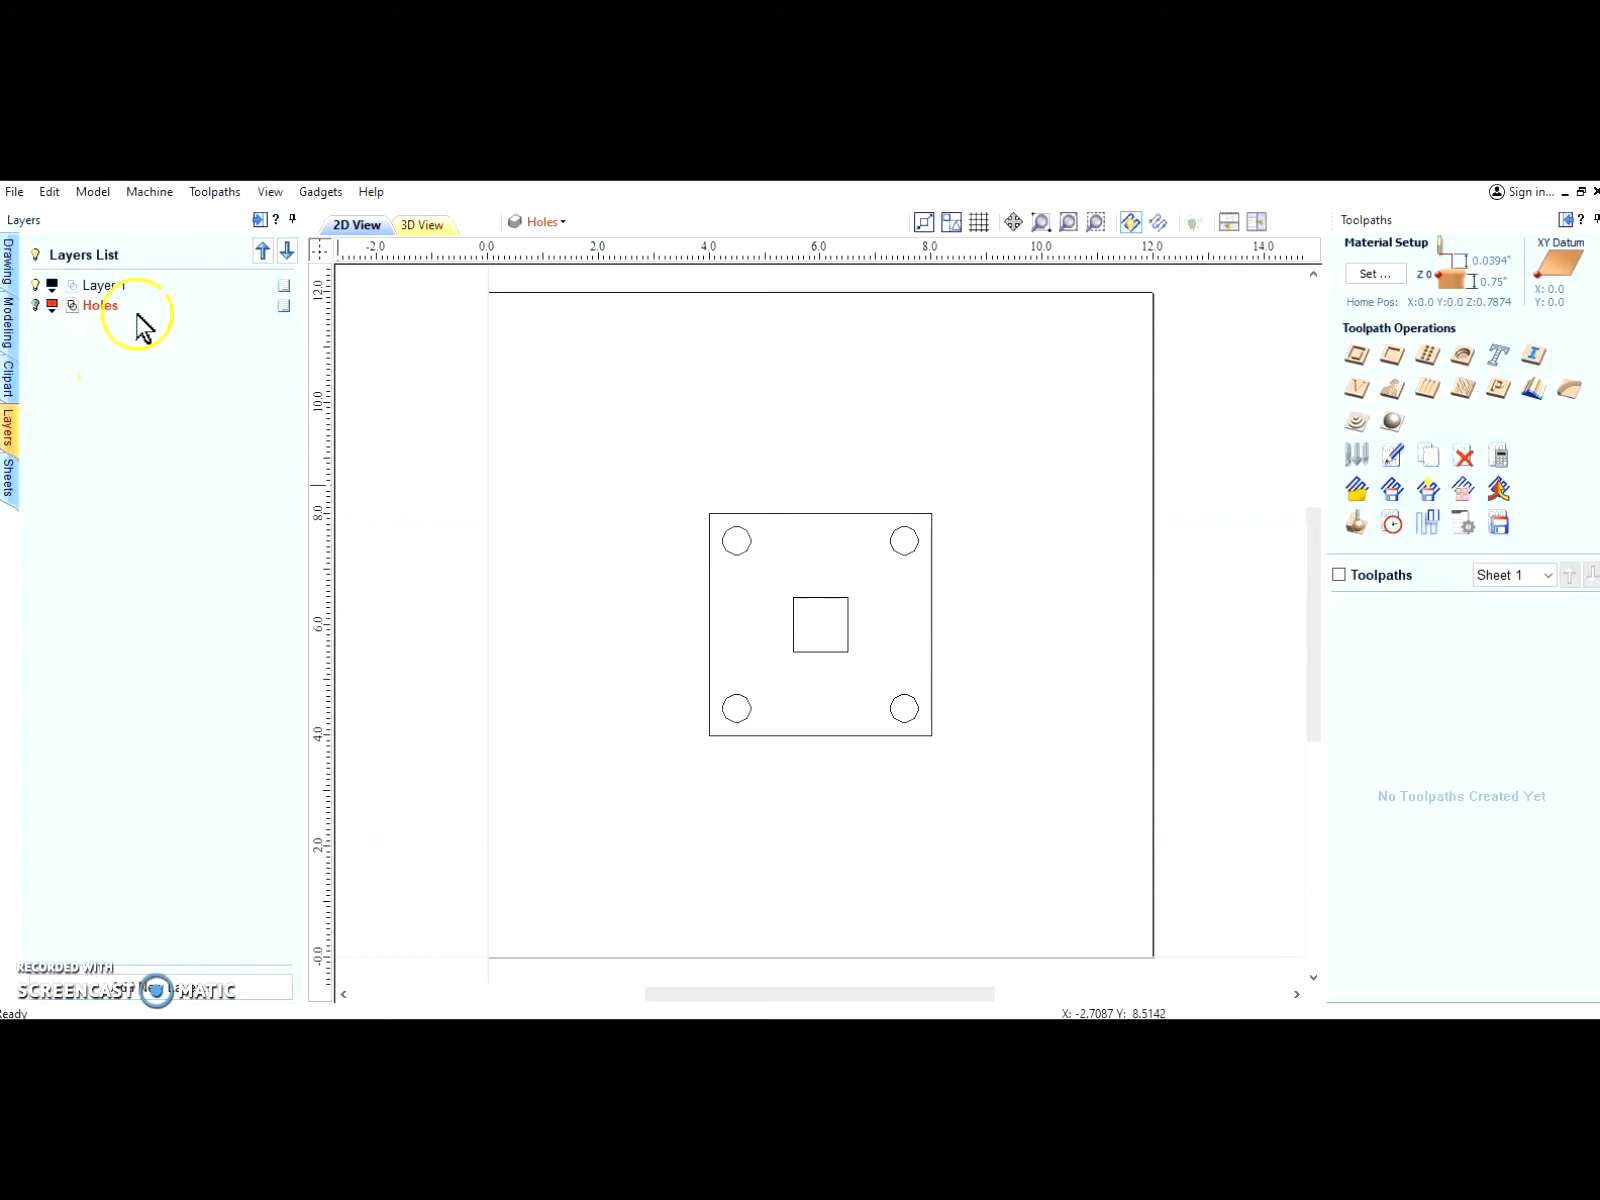
left_click(120, 285)
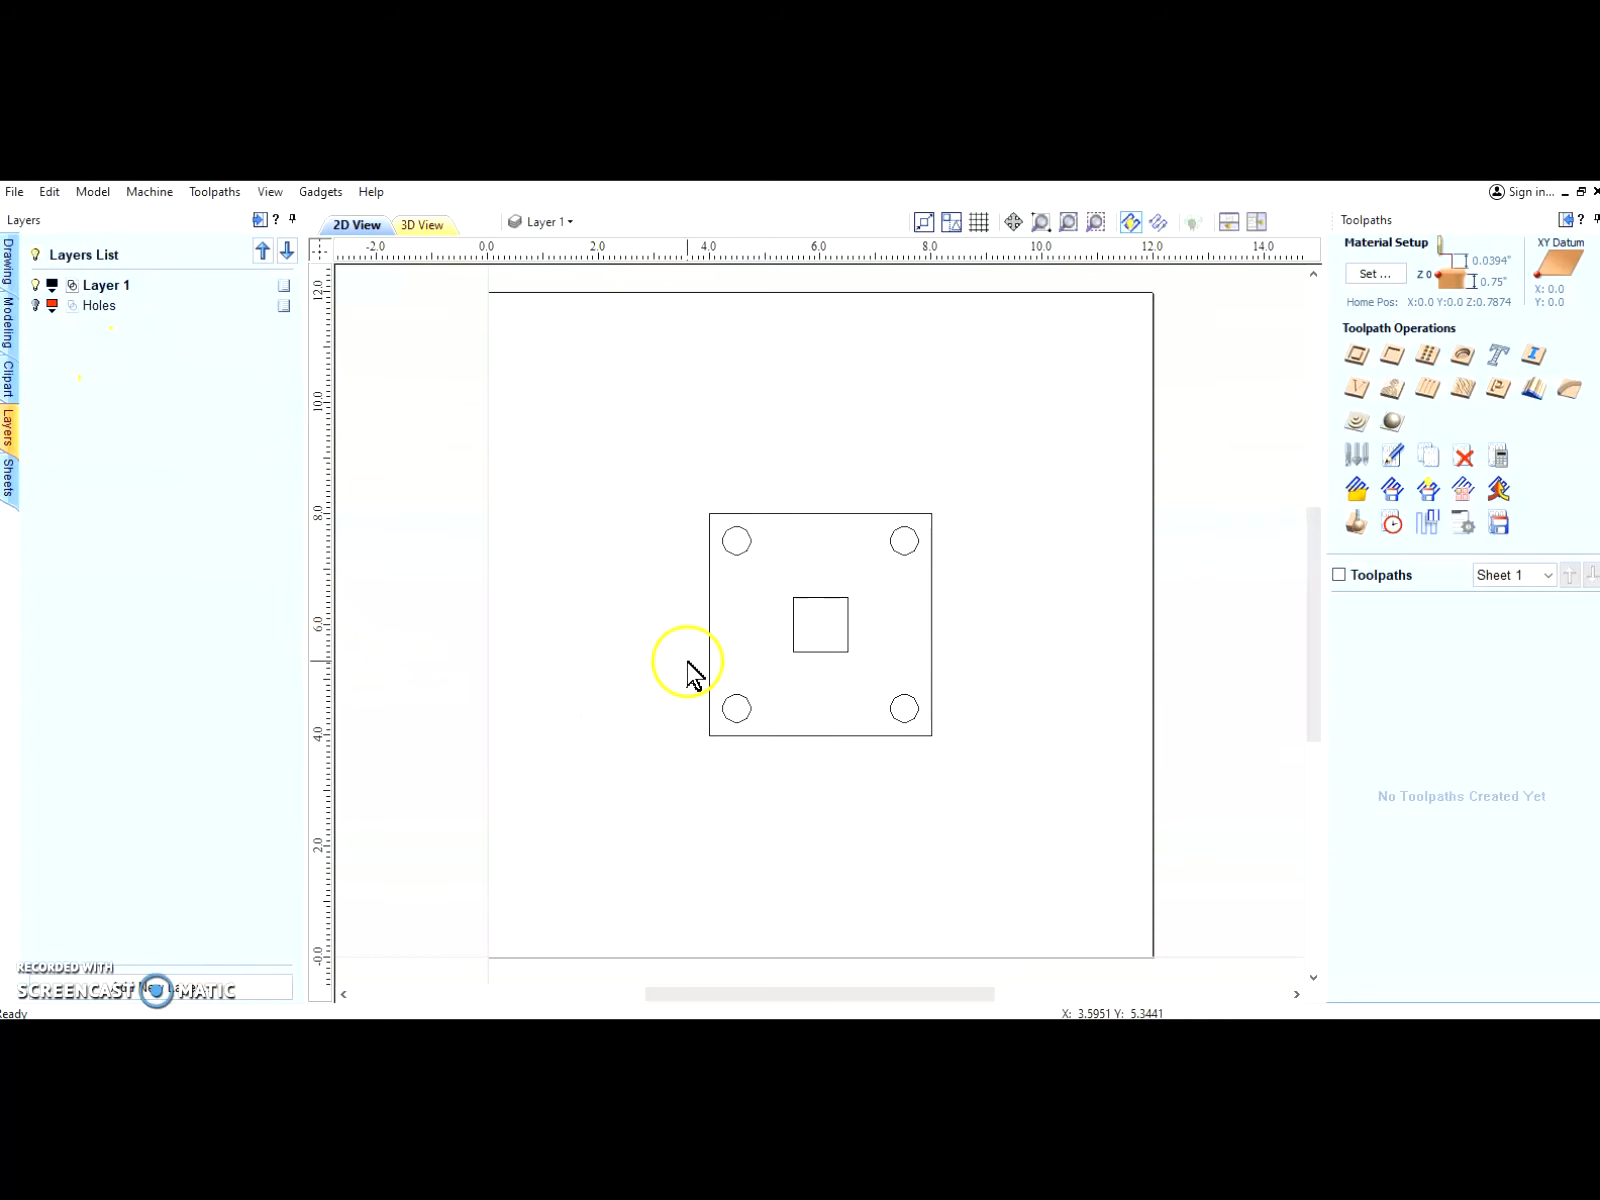
Step: Copy the centre square to a new hidden layer named Inner Square and check which layer the remaining square belongs to
left_click(794, 600)
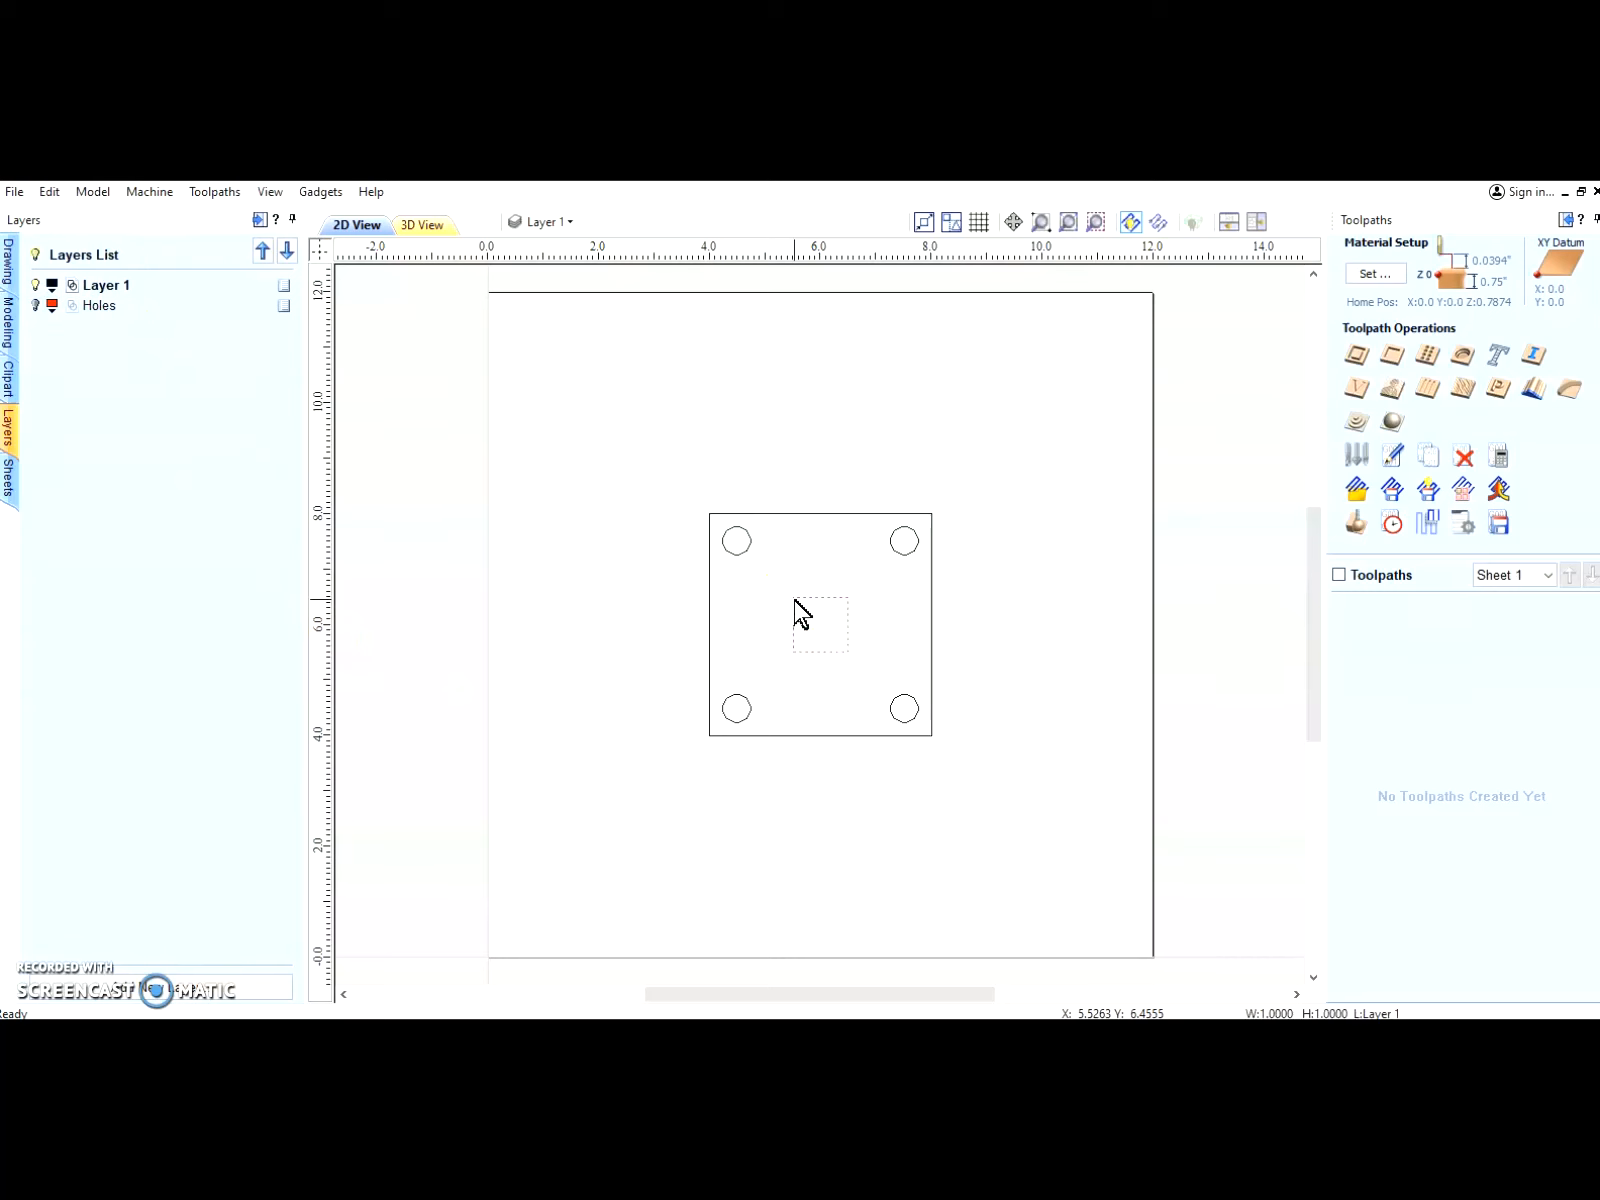
right_click(796, 602)
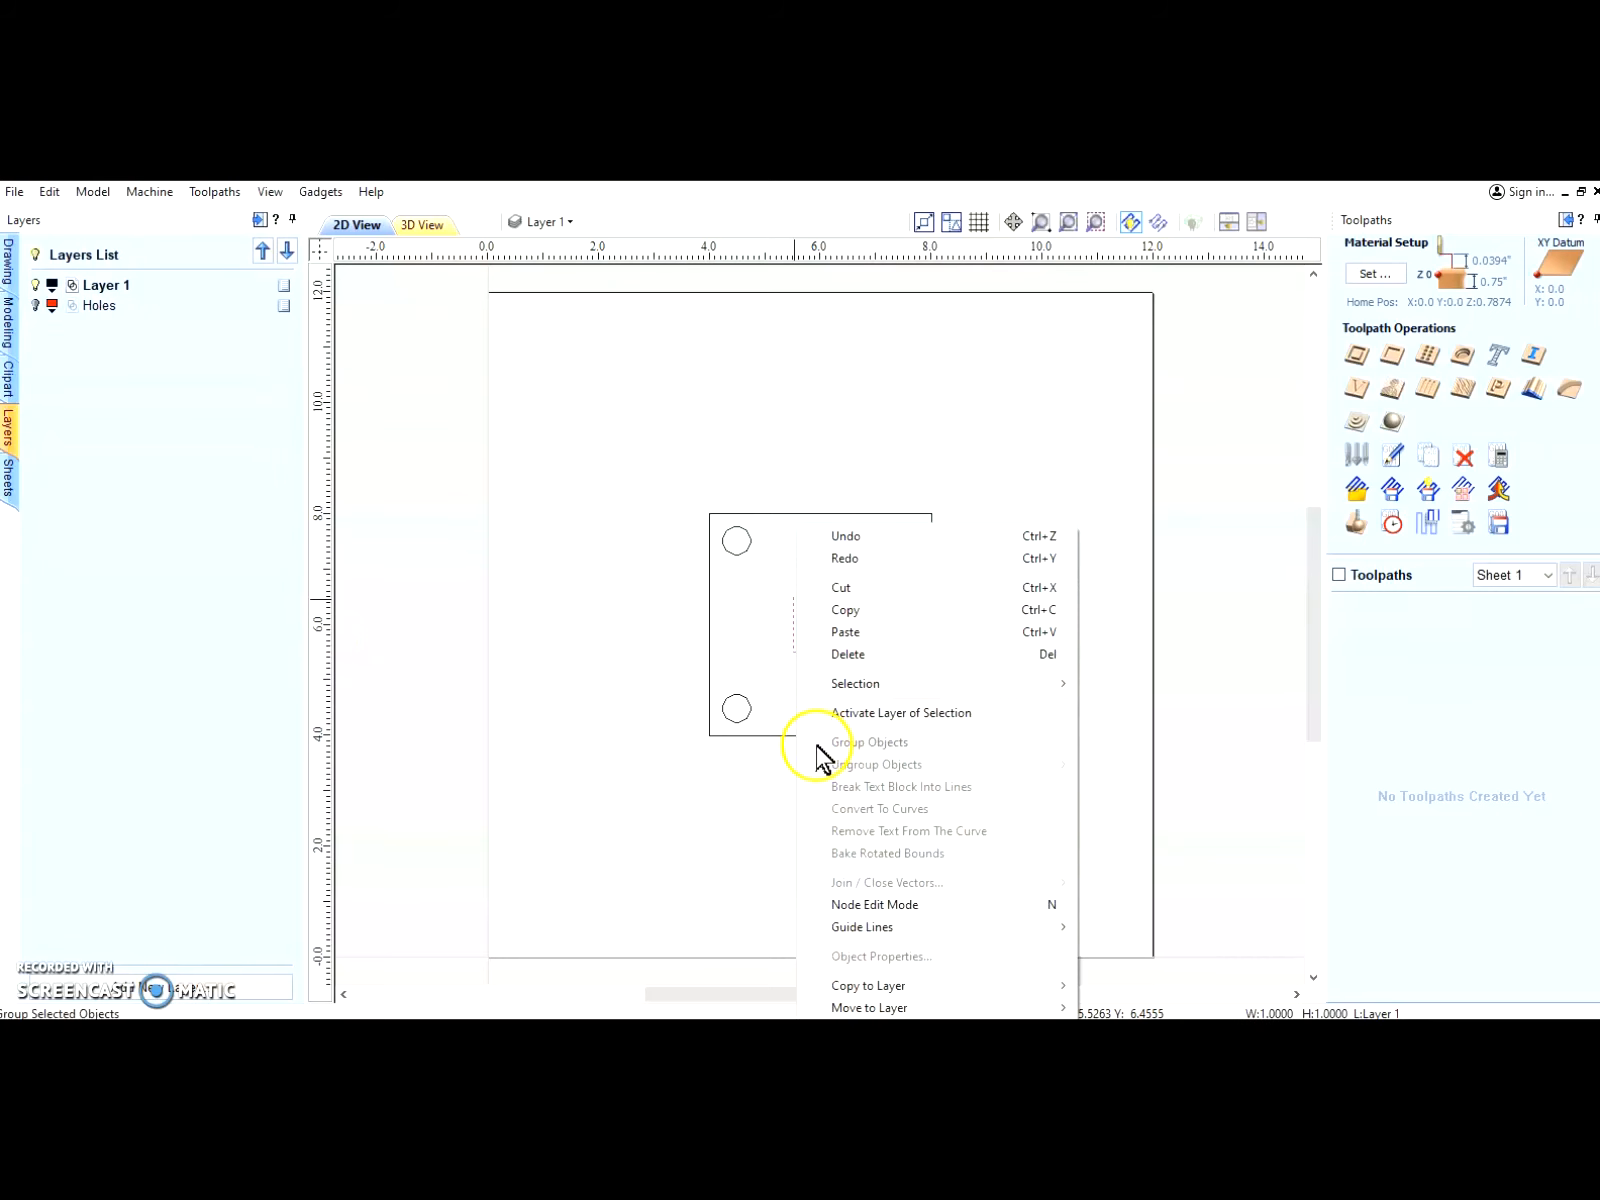
left_click(1015, 990)
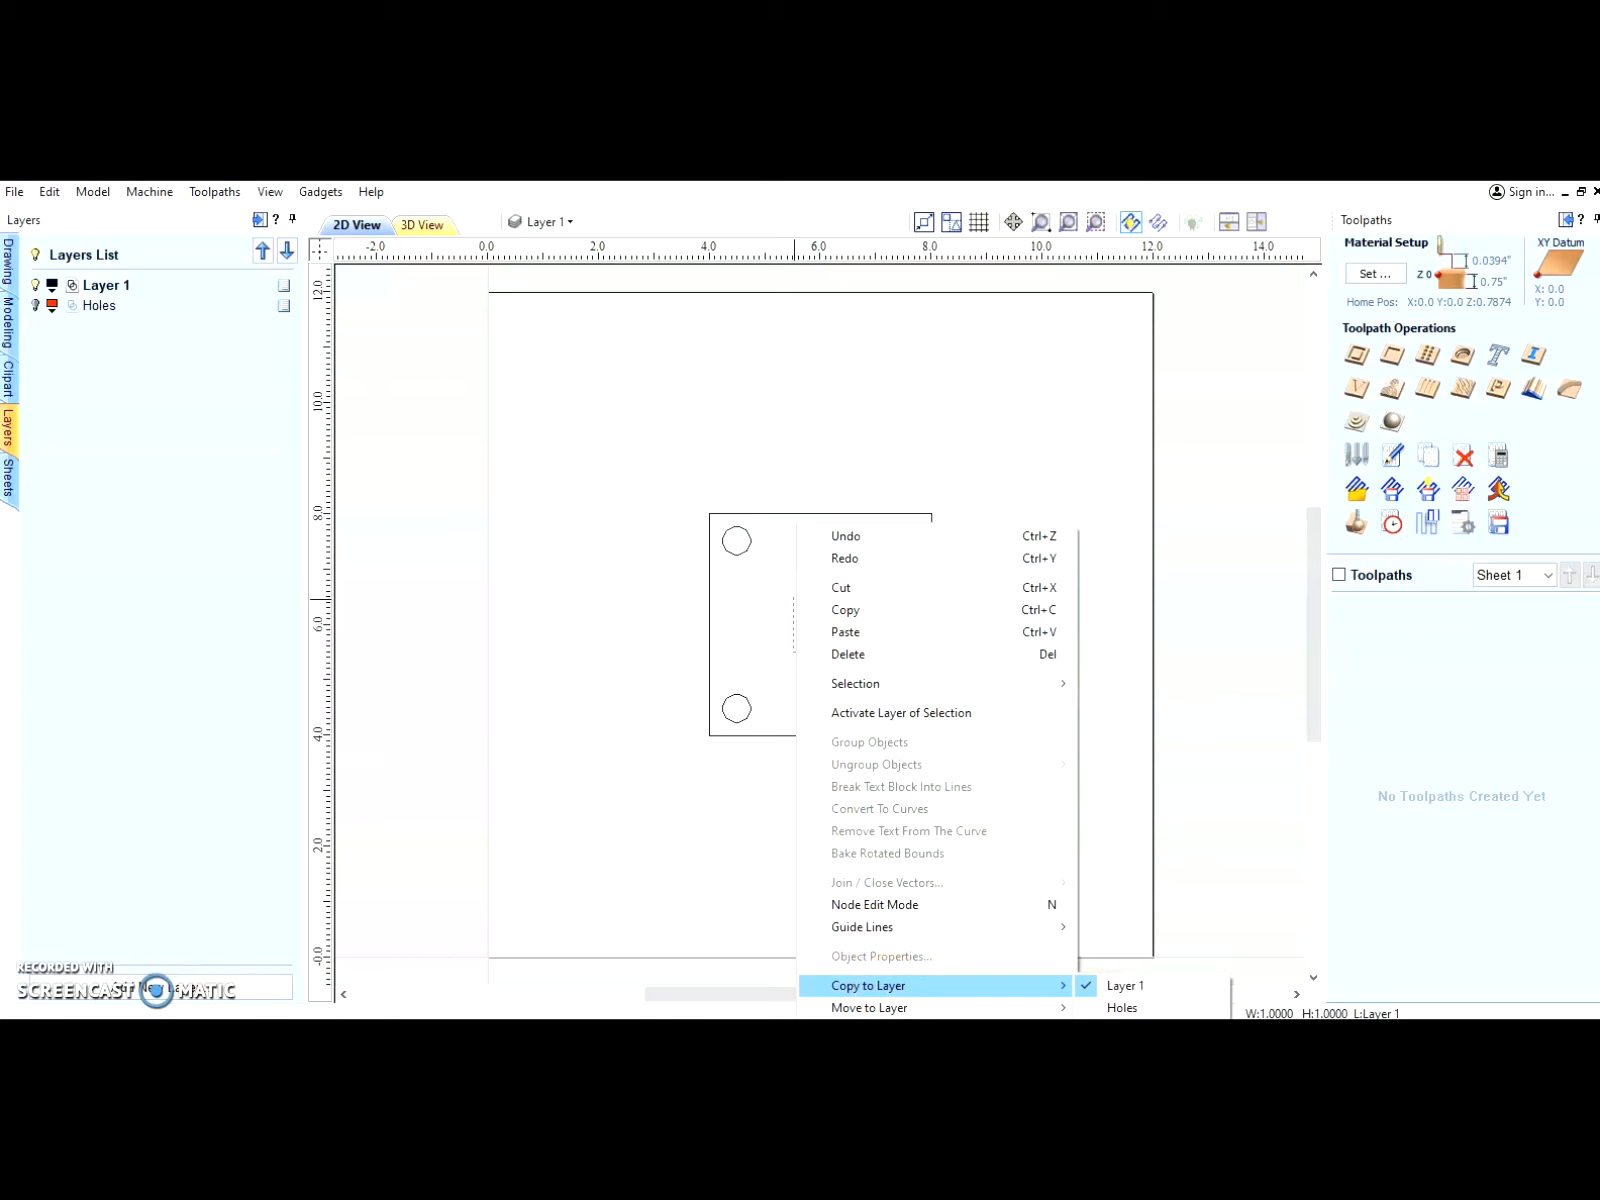
left_click(1130, 1035)
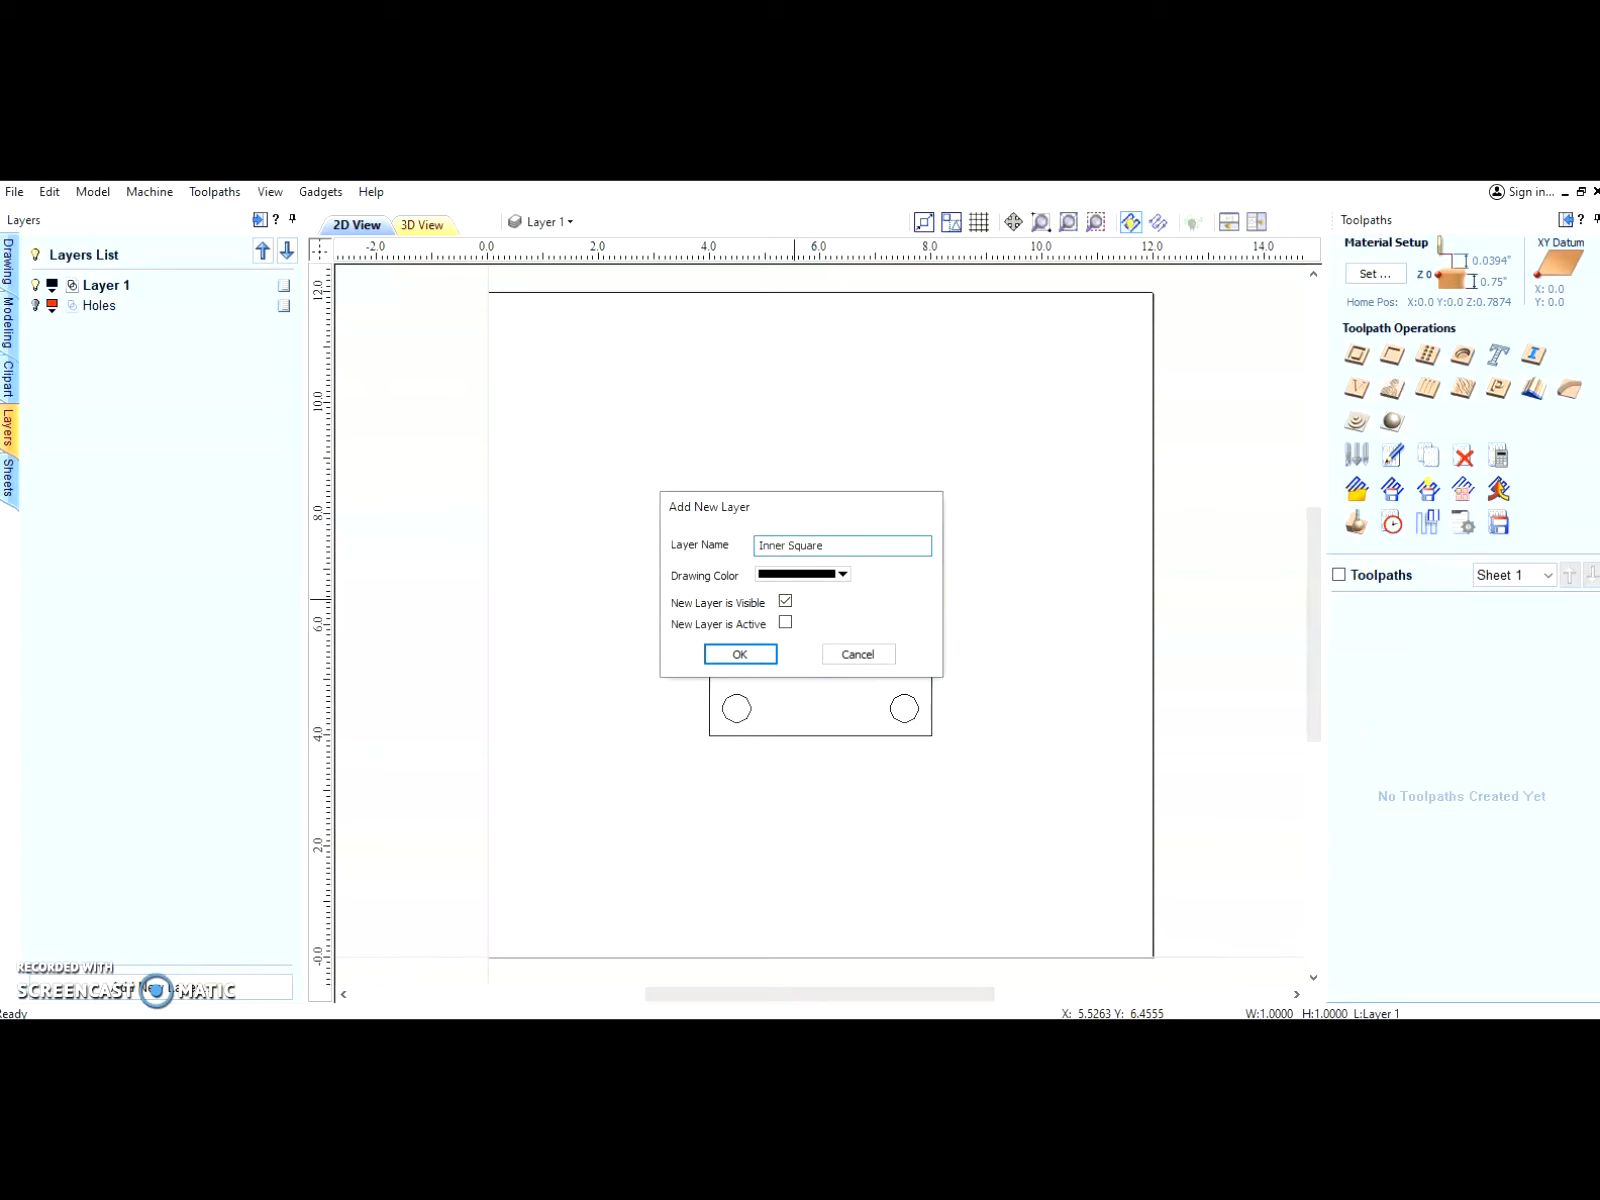
left_click(784, 602)
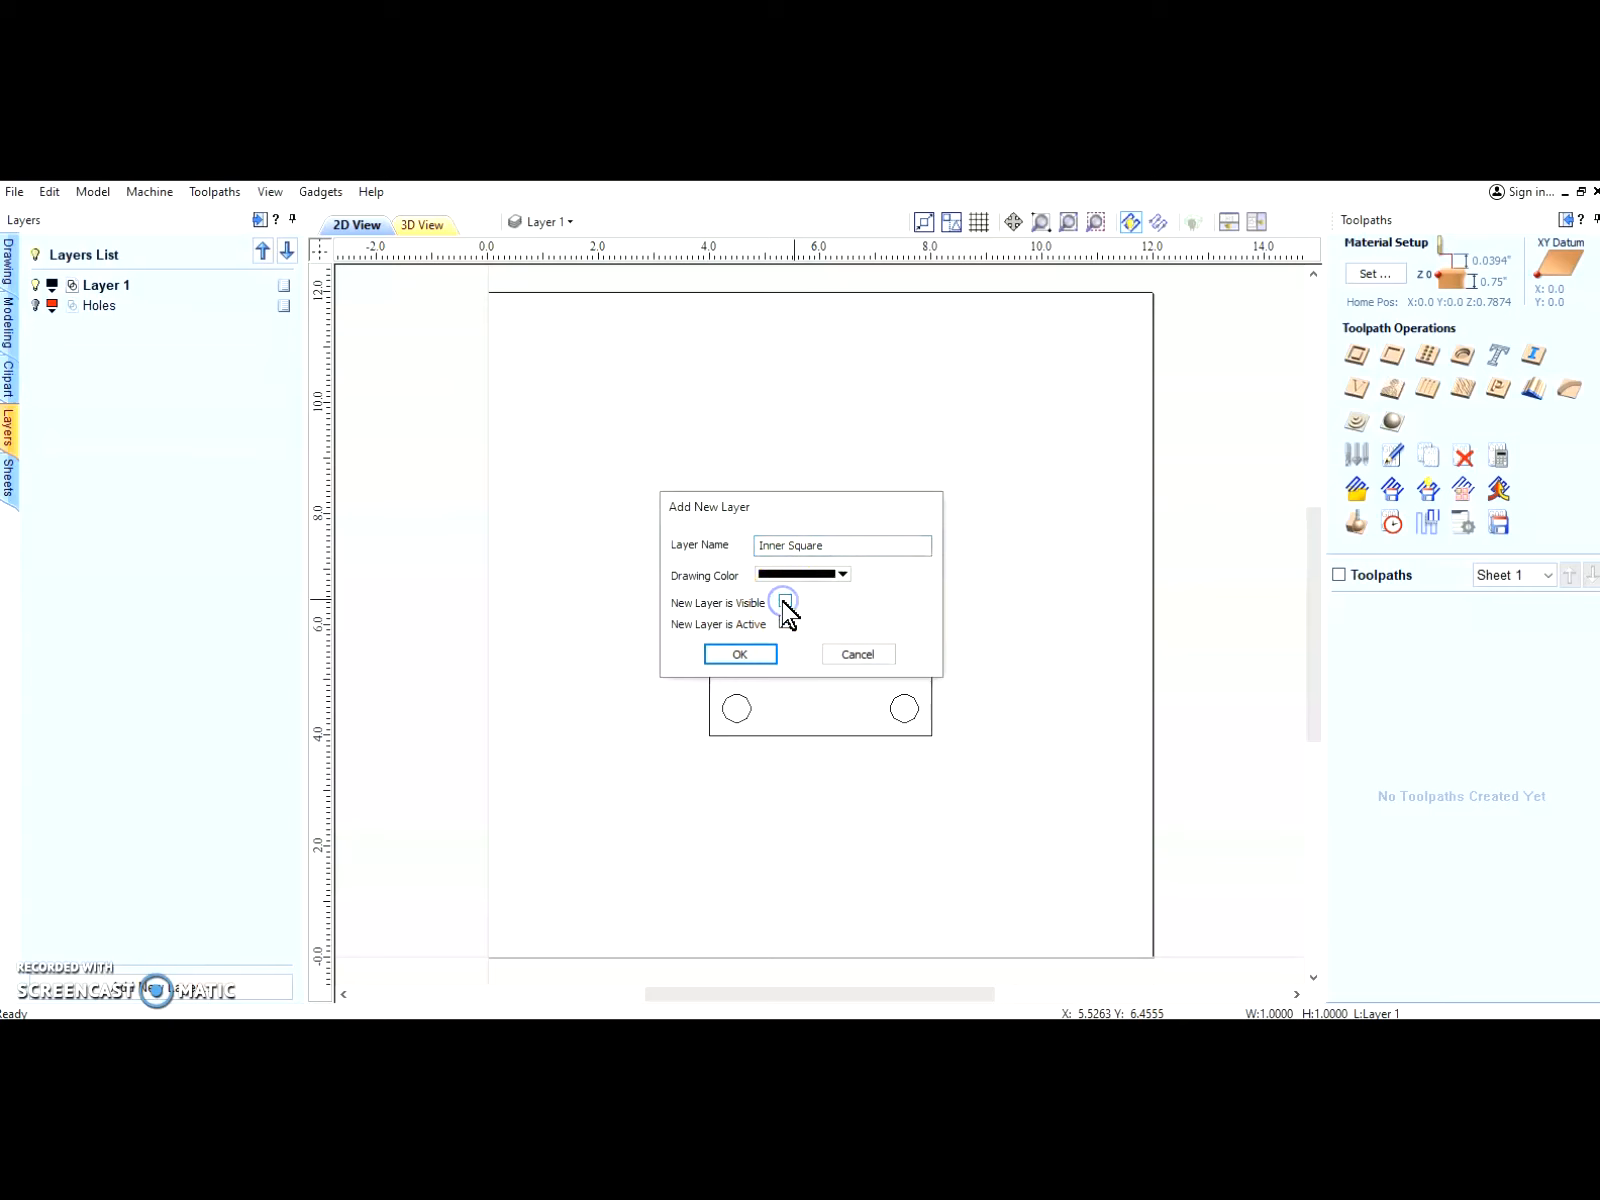
left_click(740, 654)
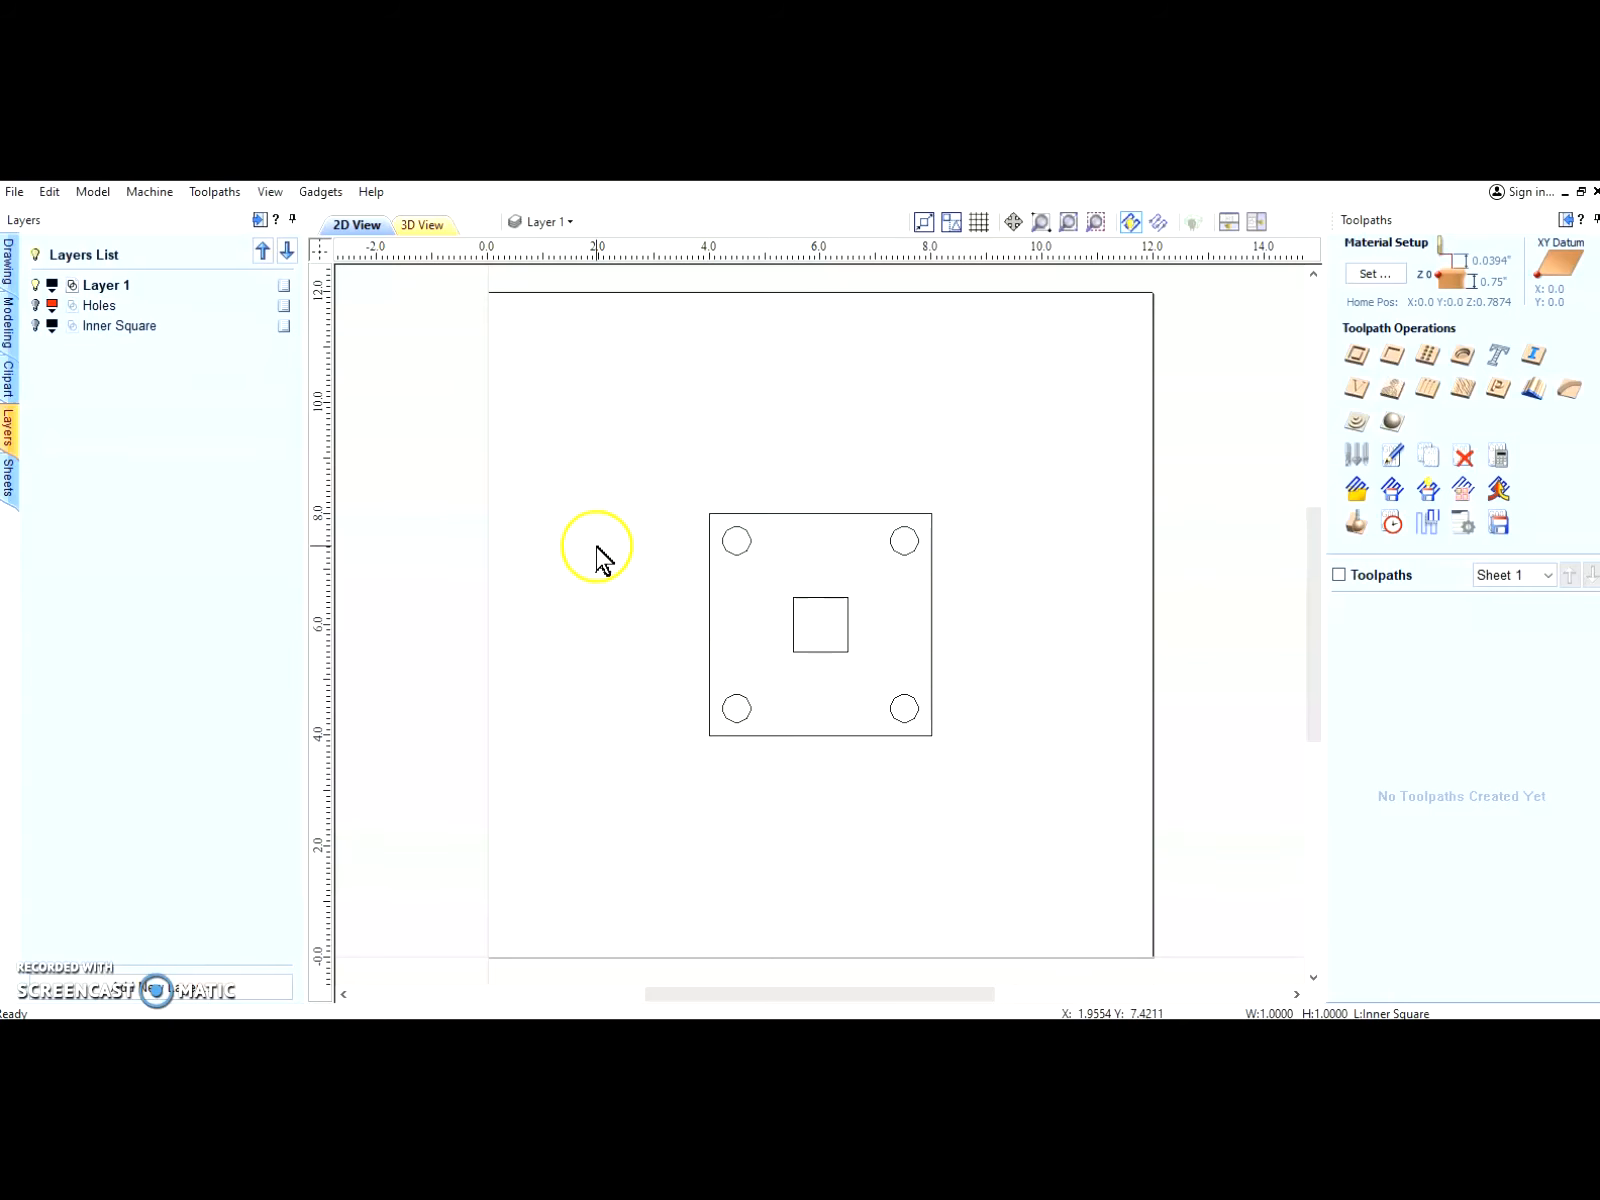
left_click(793, 628)
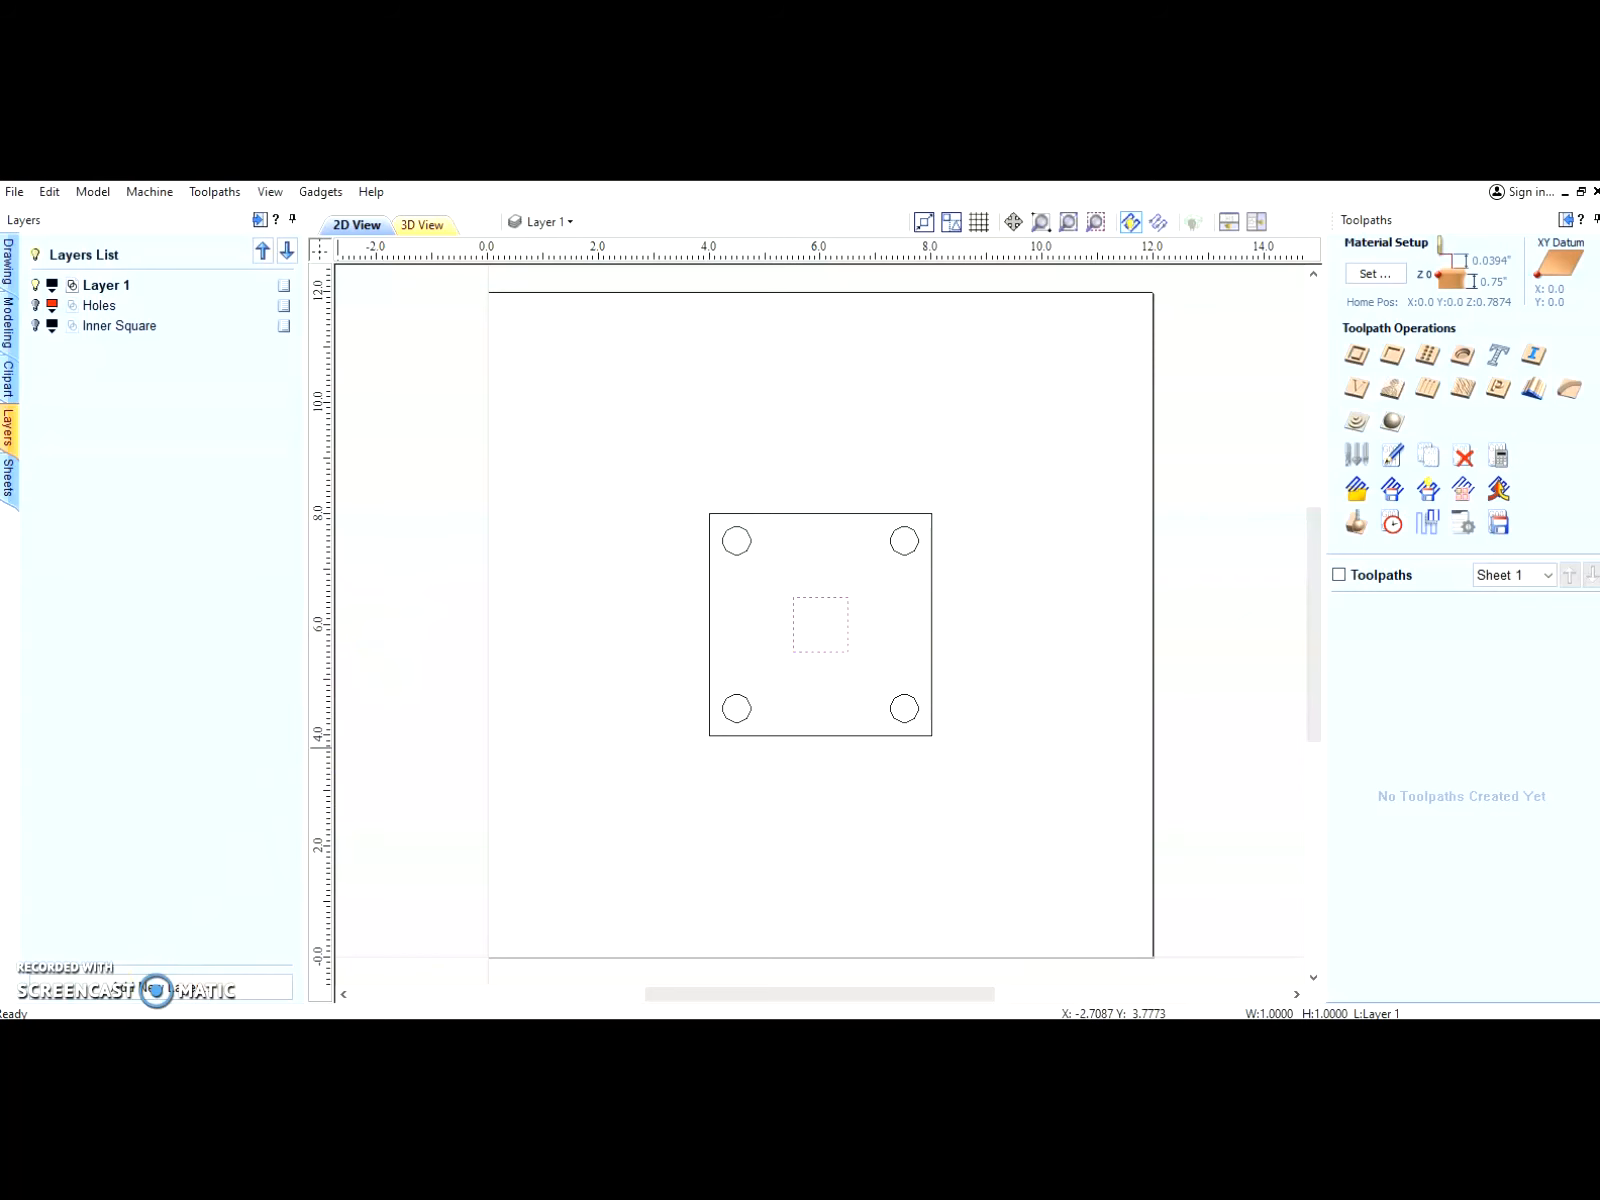
Step: Rename Layer 1 as Master Copy, toggling its visibility and leaving it displayed
left_click(36, 288)
left_click(37, 288)
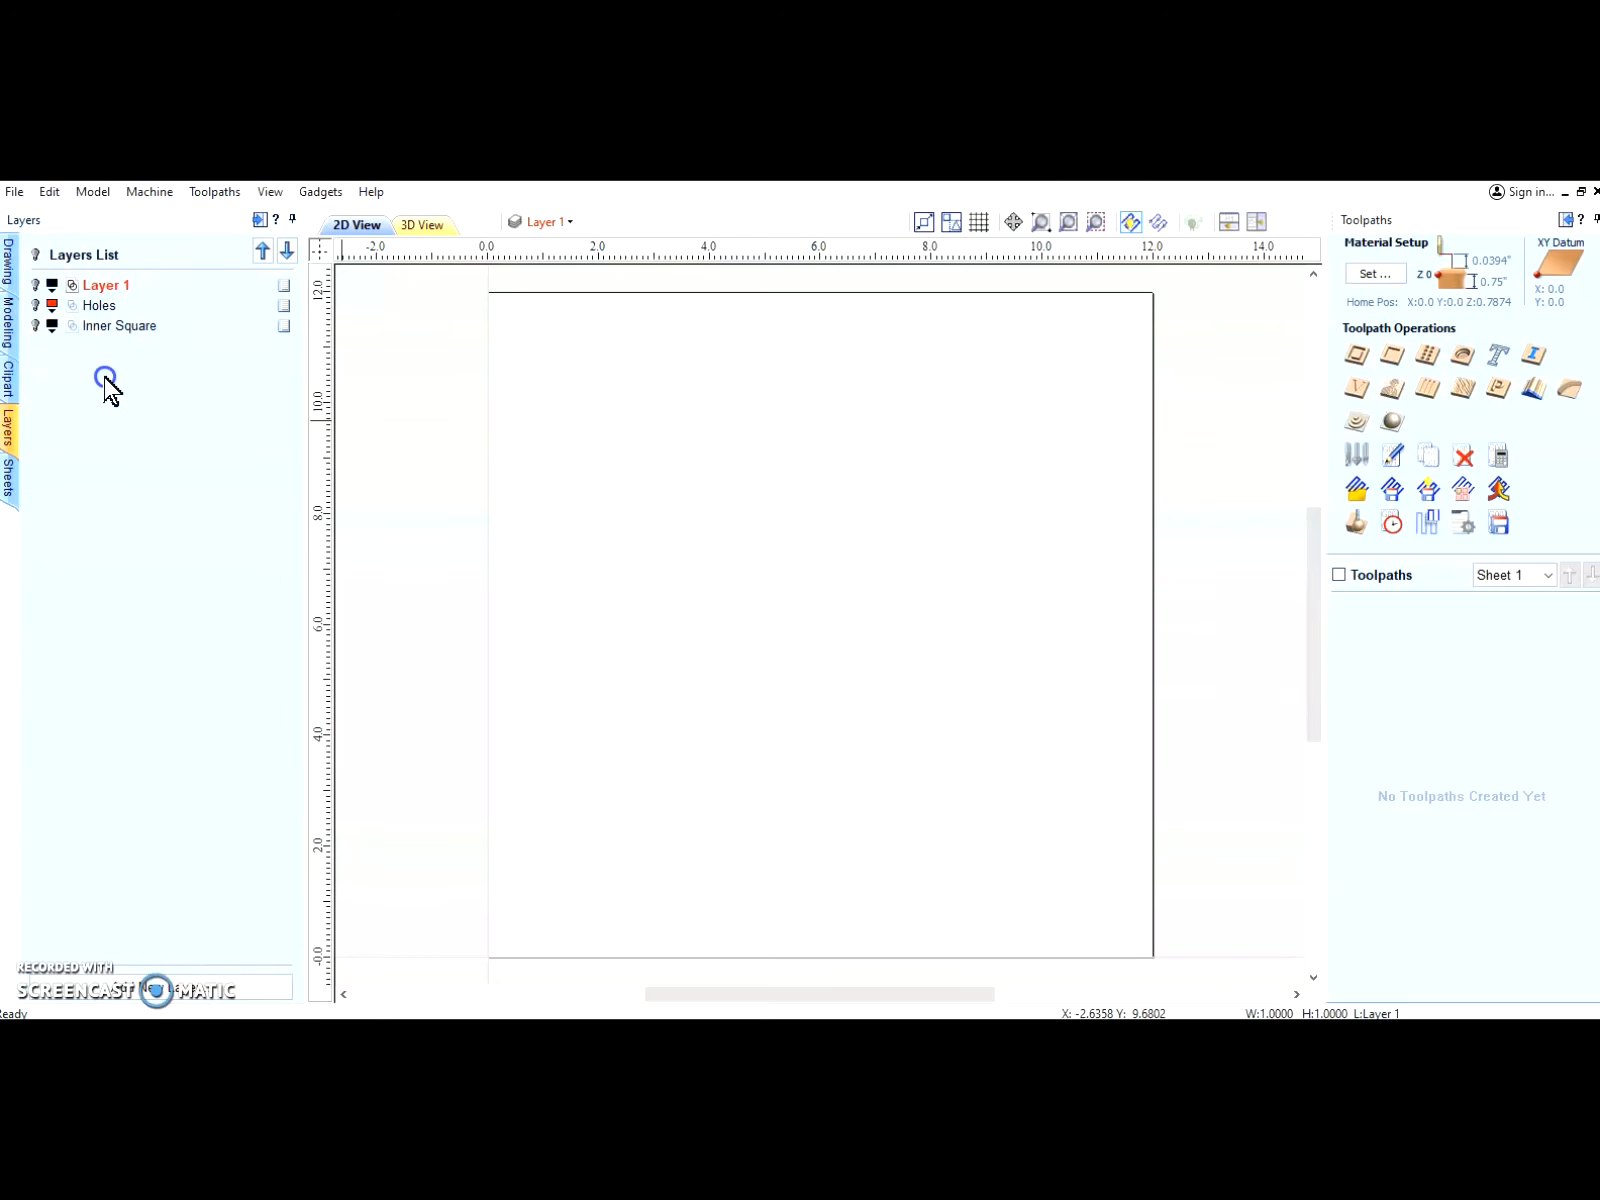
double_click(104, 286)
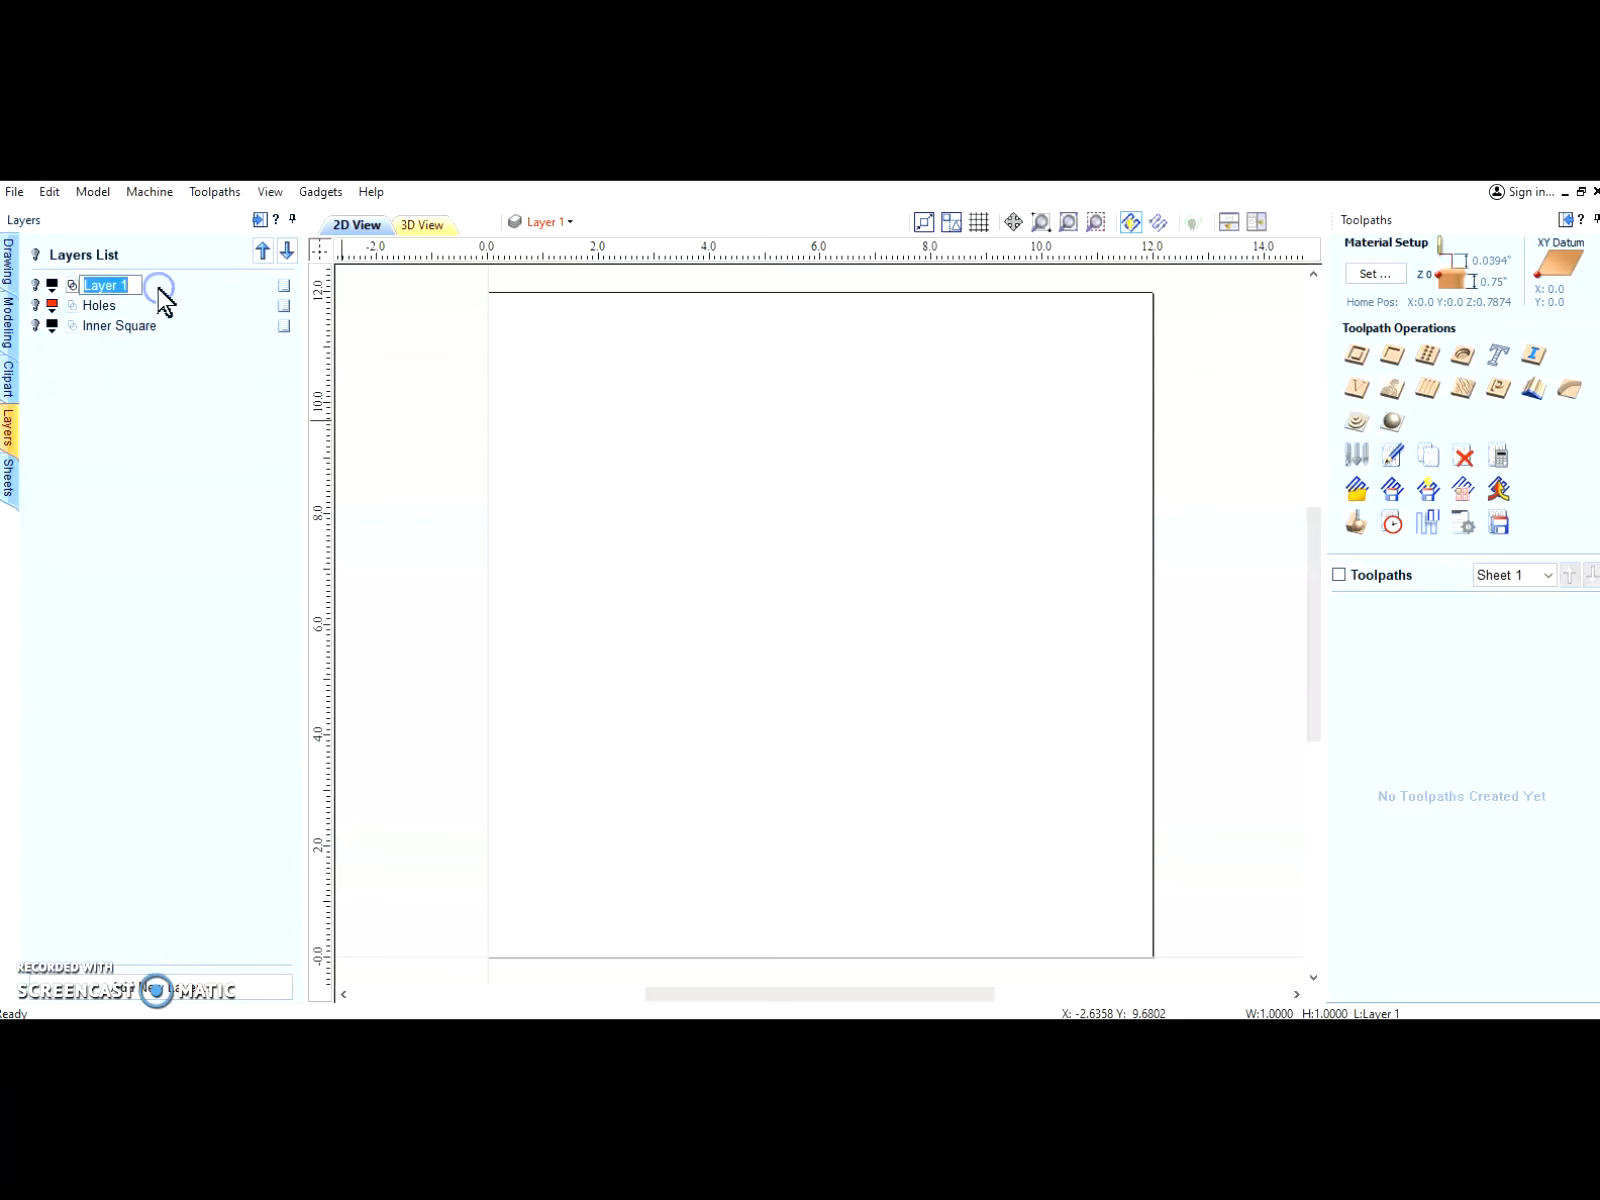
type("Mast")
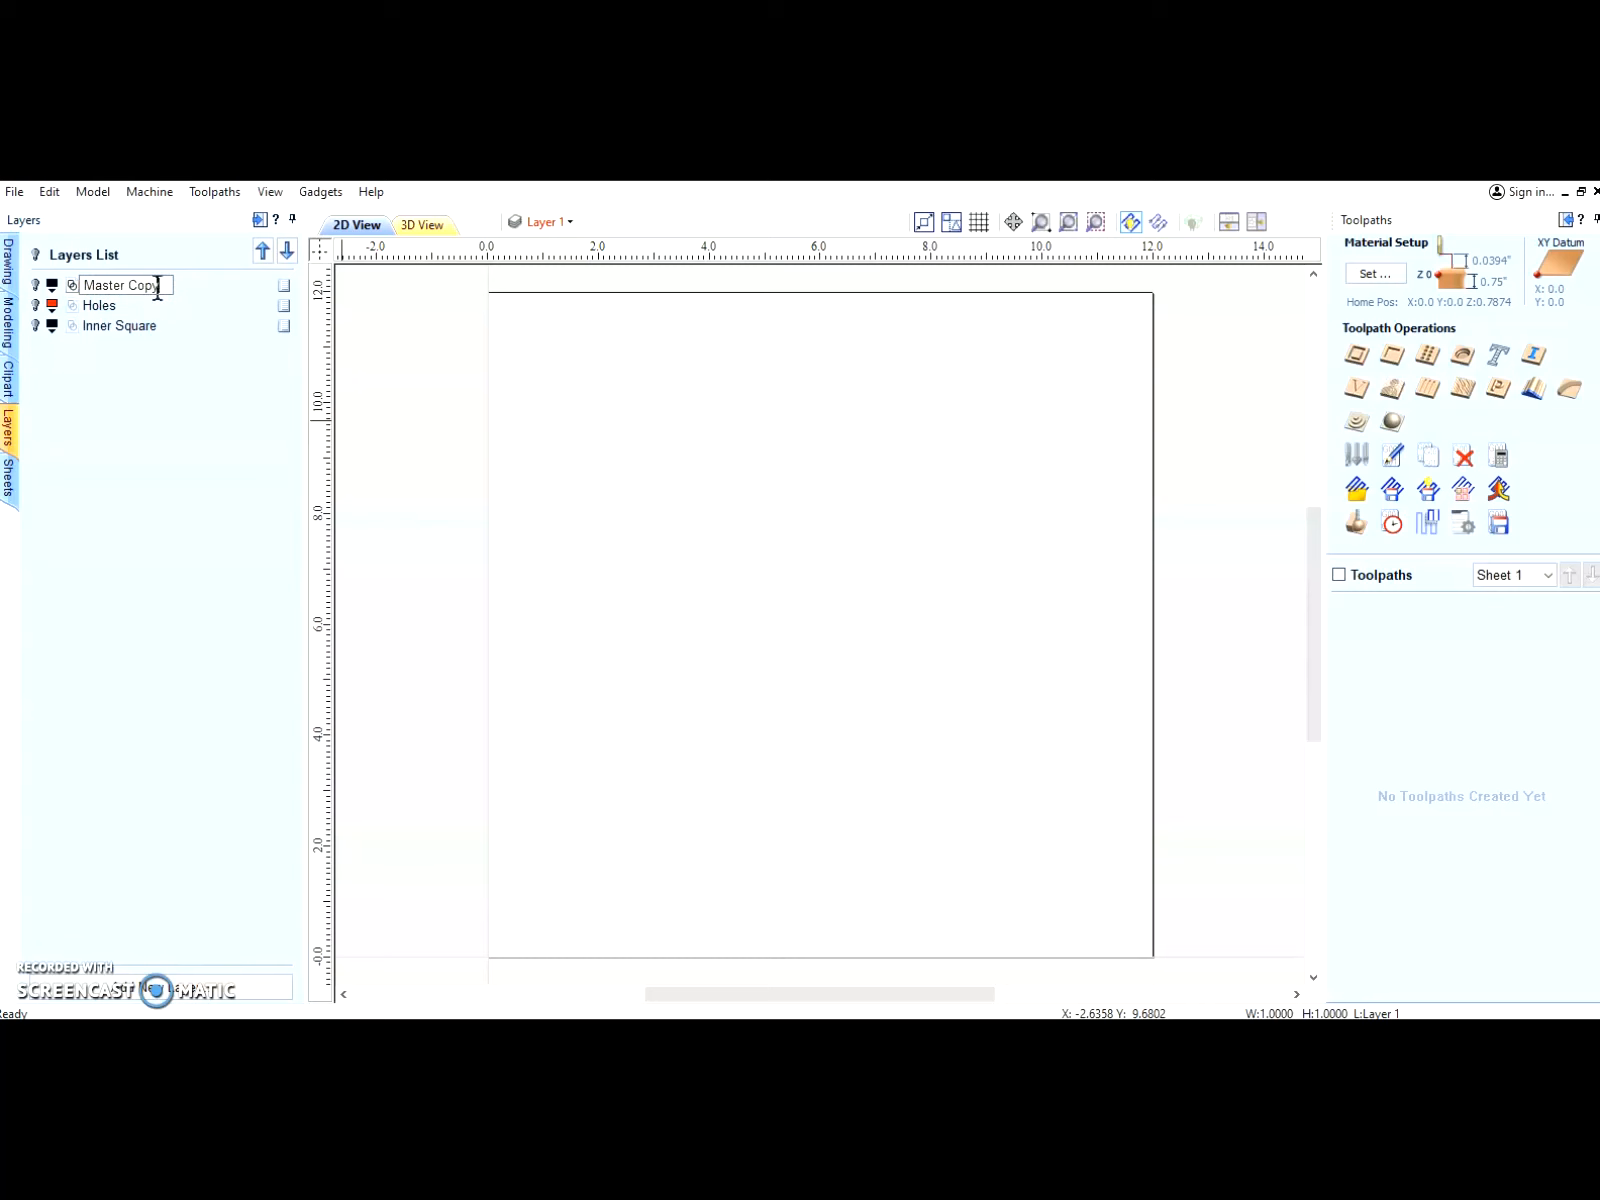
left_click(37, 287)
left_click(37, 285)
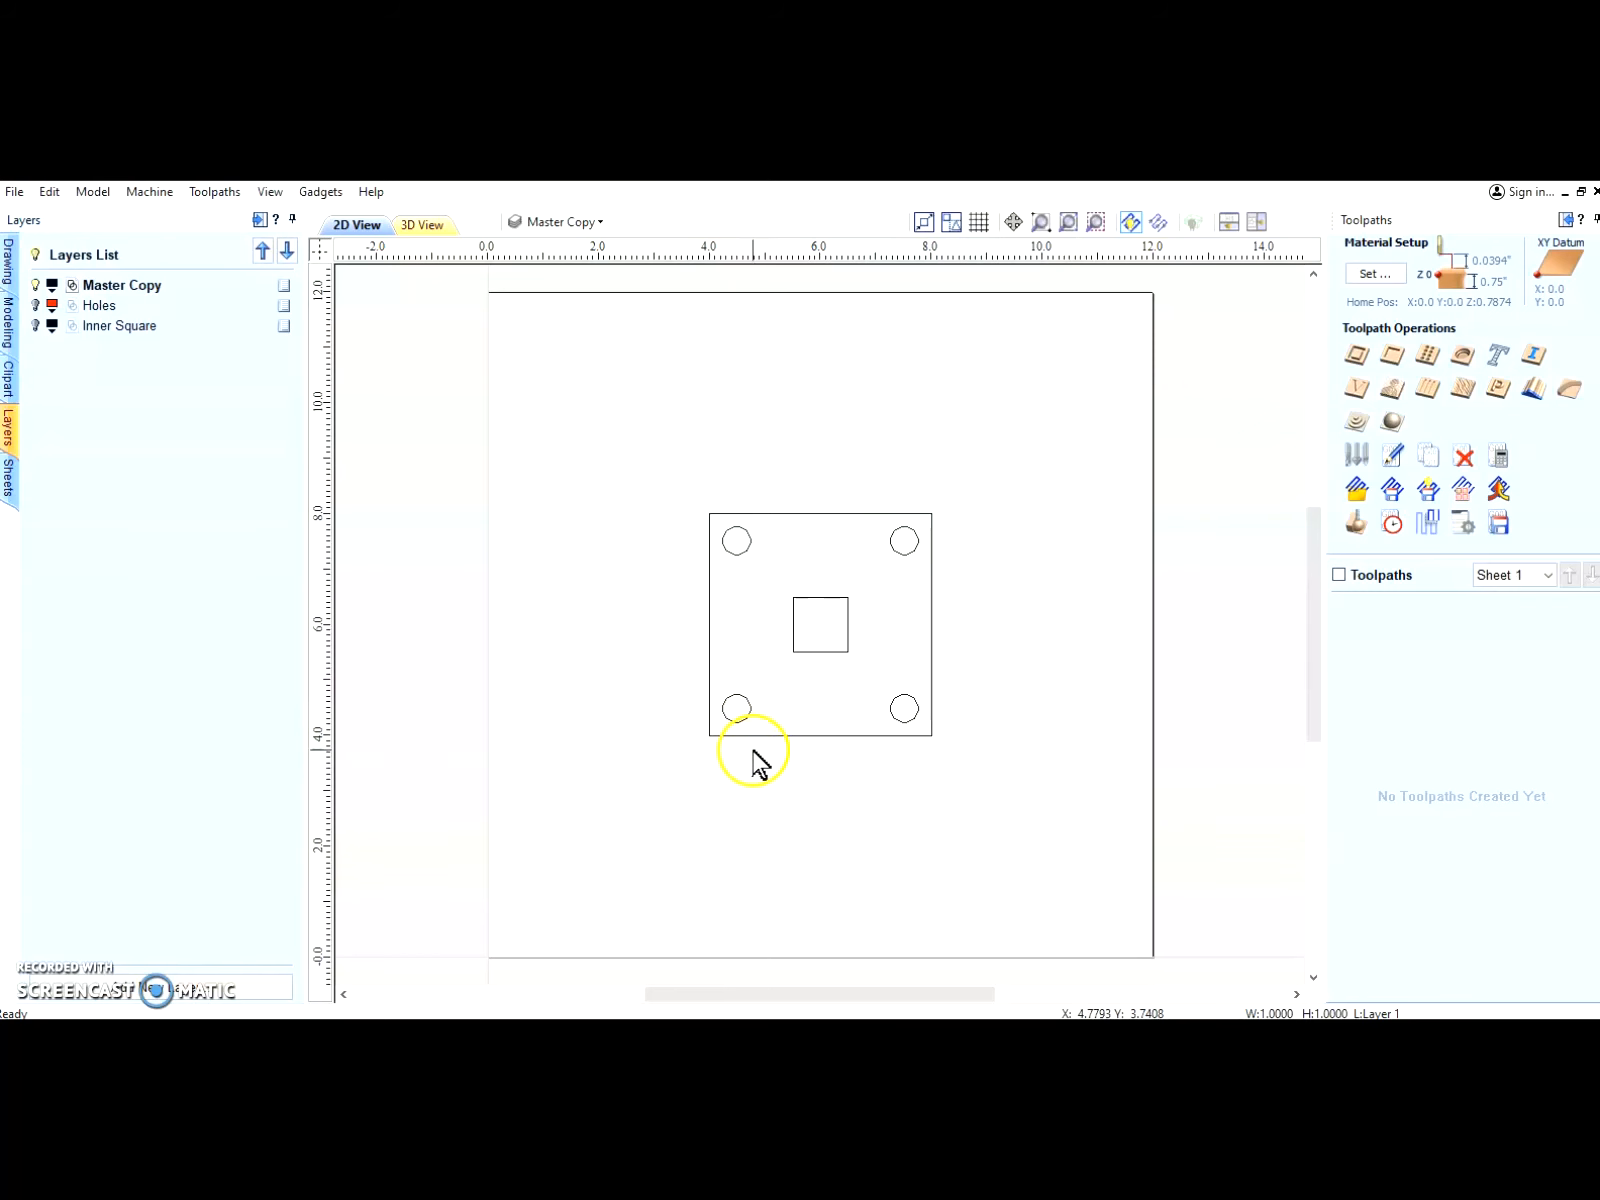
Step: Display only the Holes and Inner Square layers, with Holes active, and set the Inner Square layer's colour to blue
left_click(36, 286)
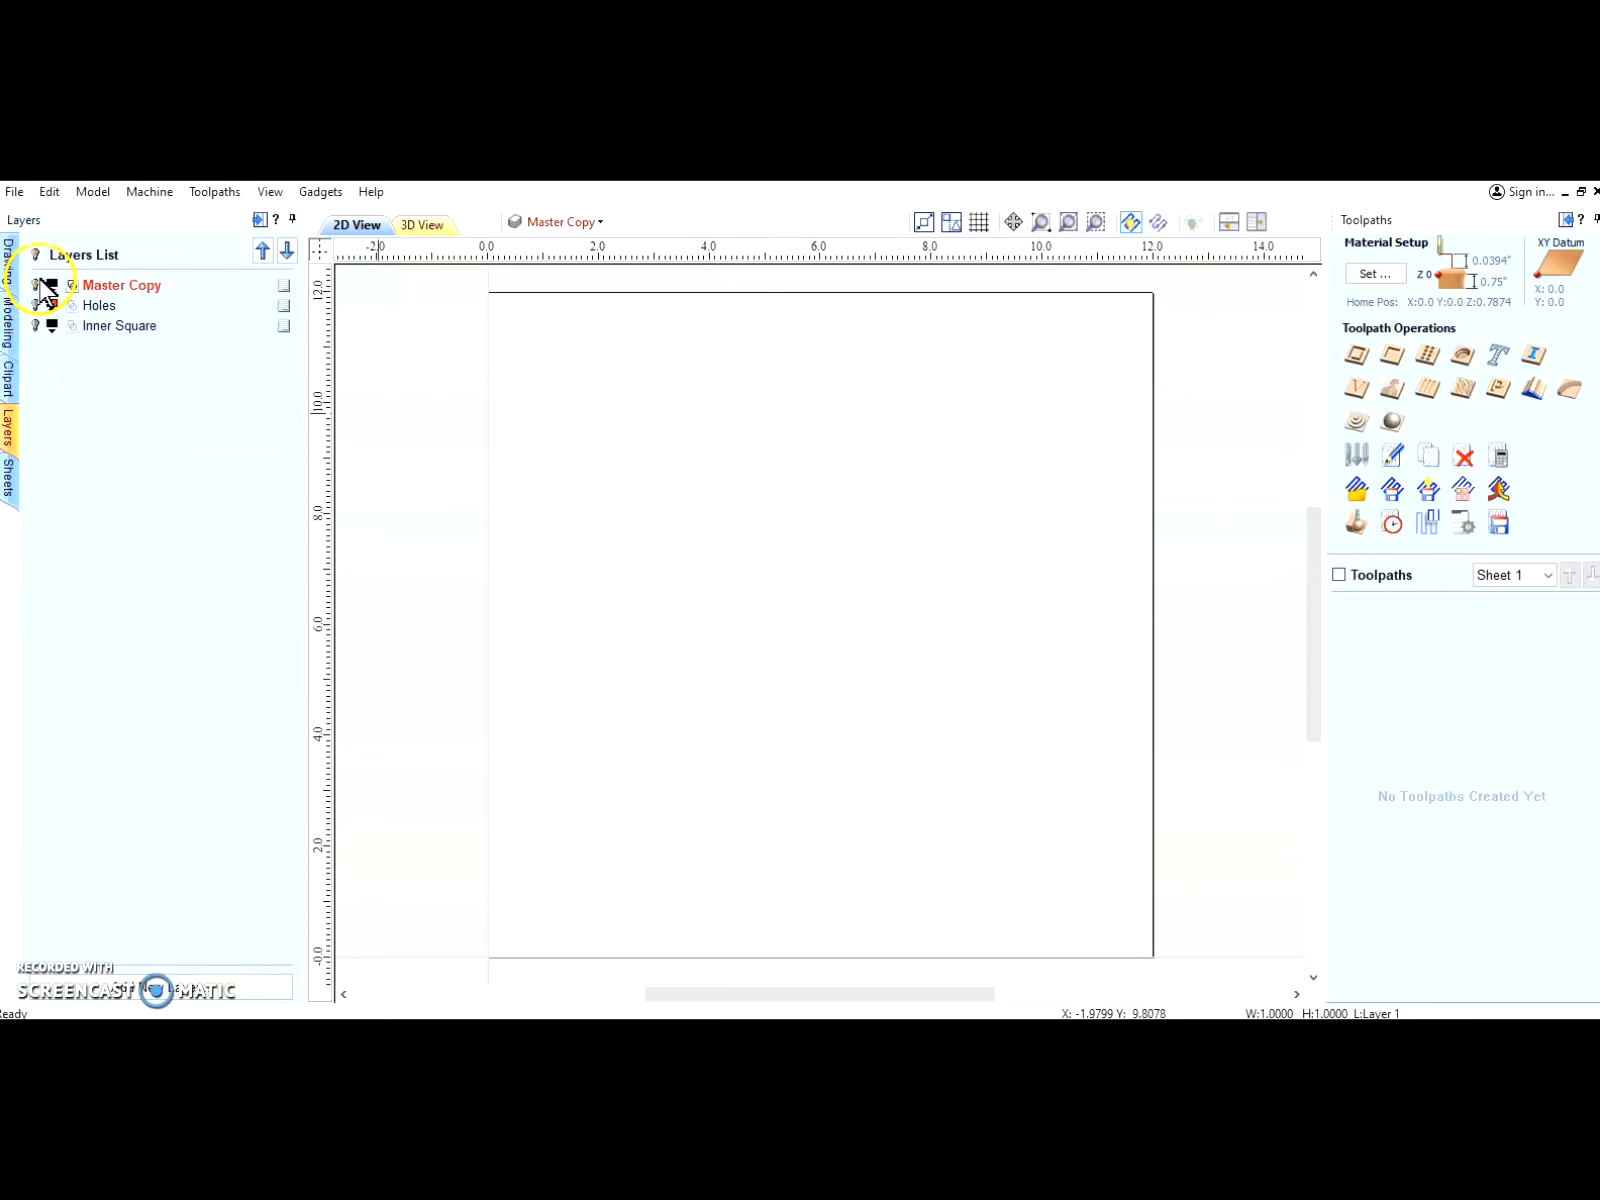
left_click(100, 306)
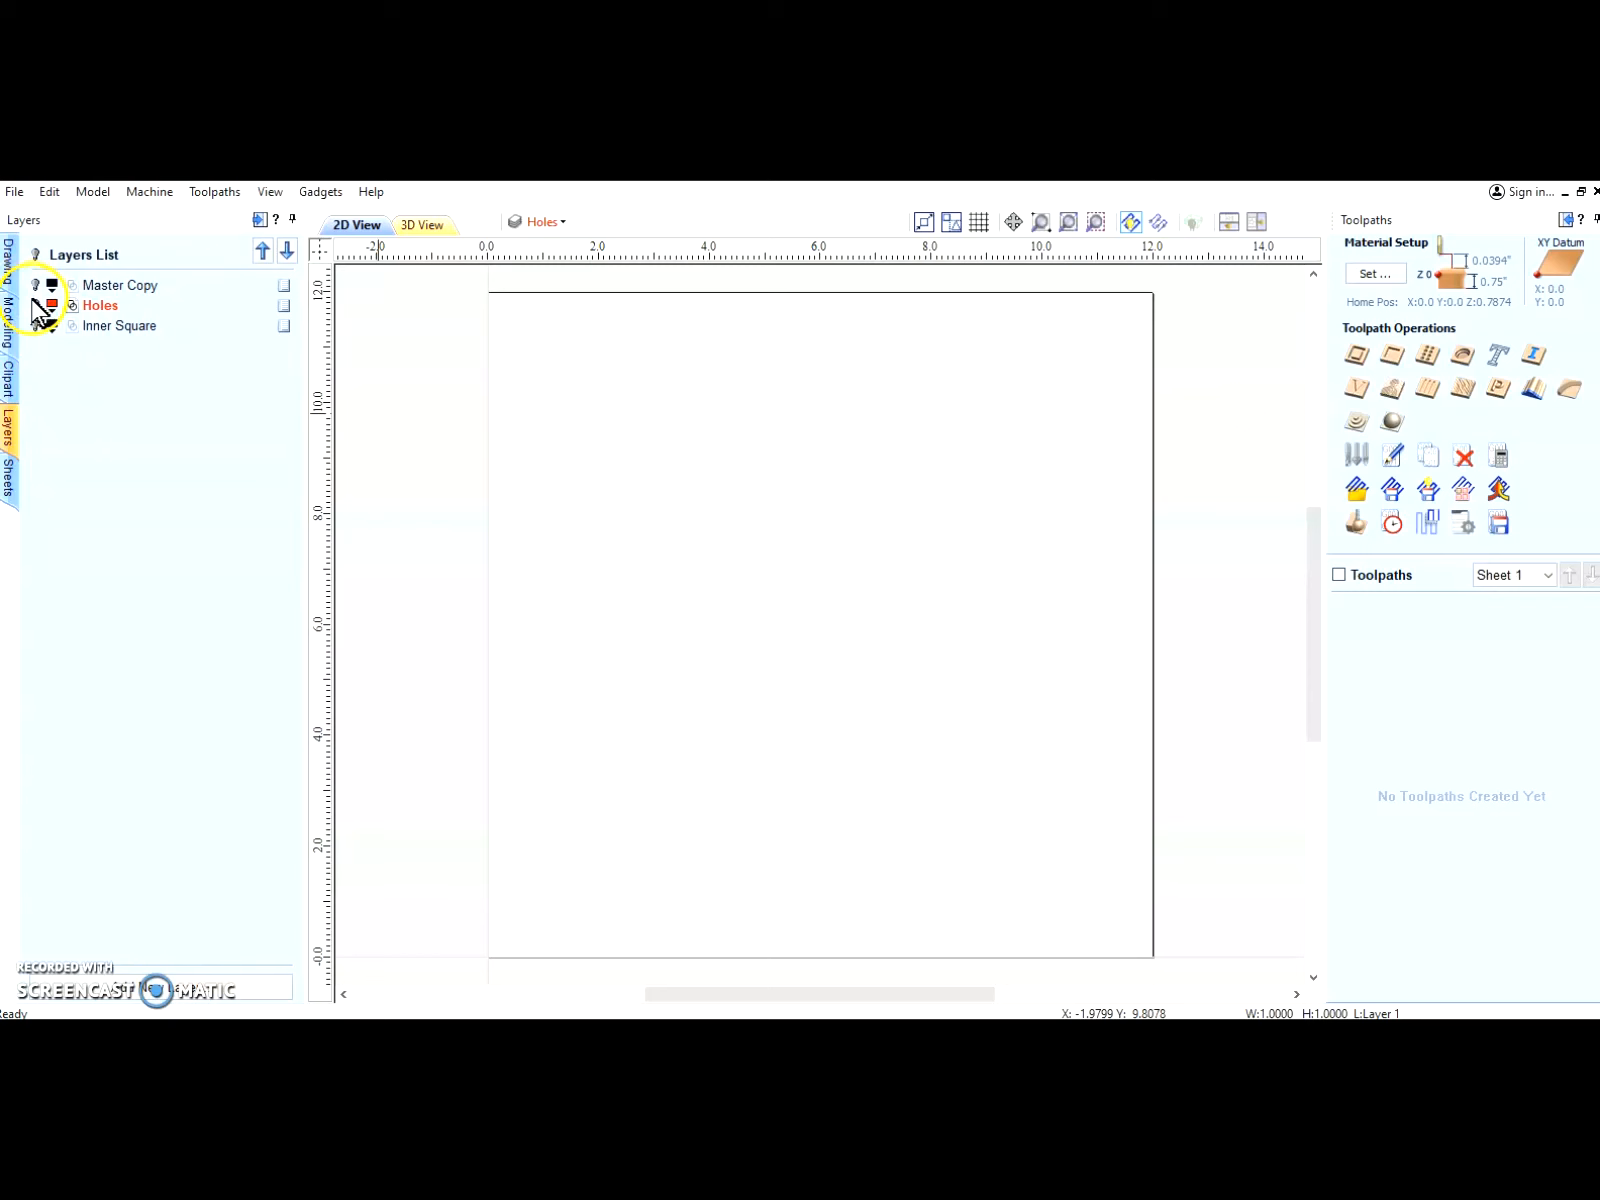
left_click(35, 305)
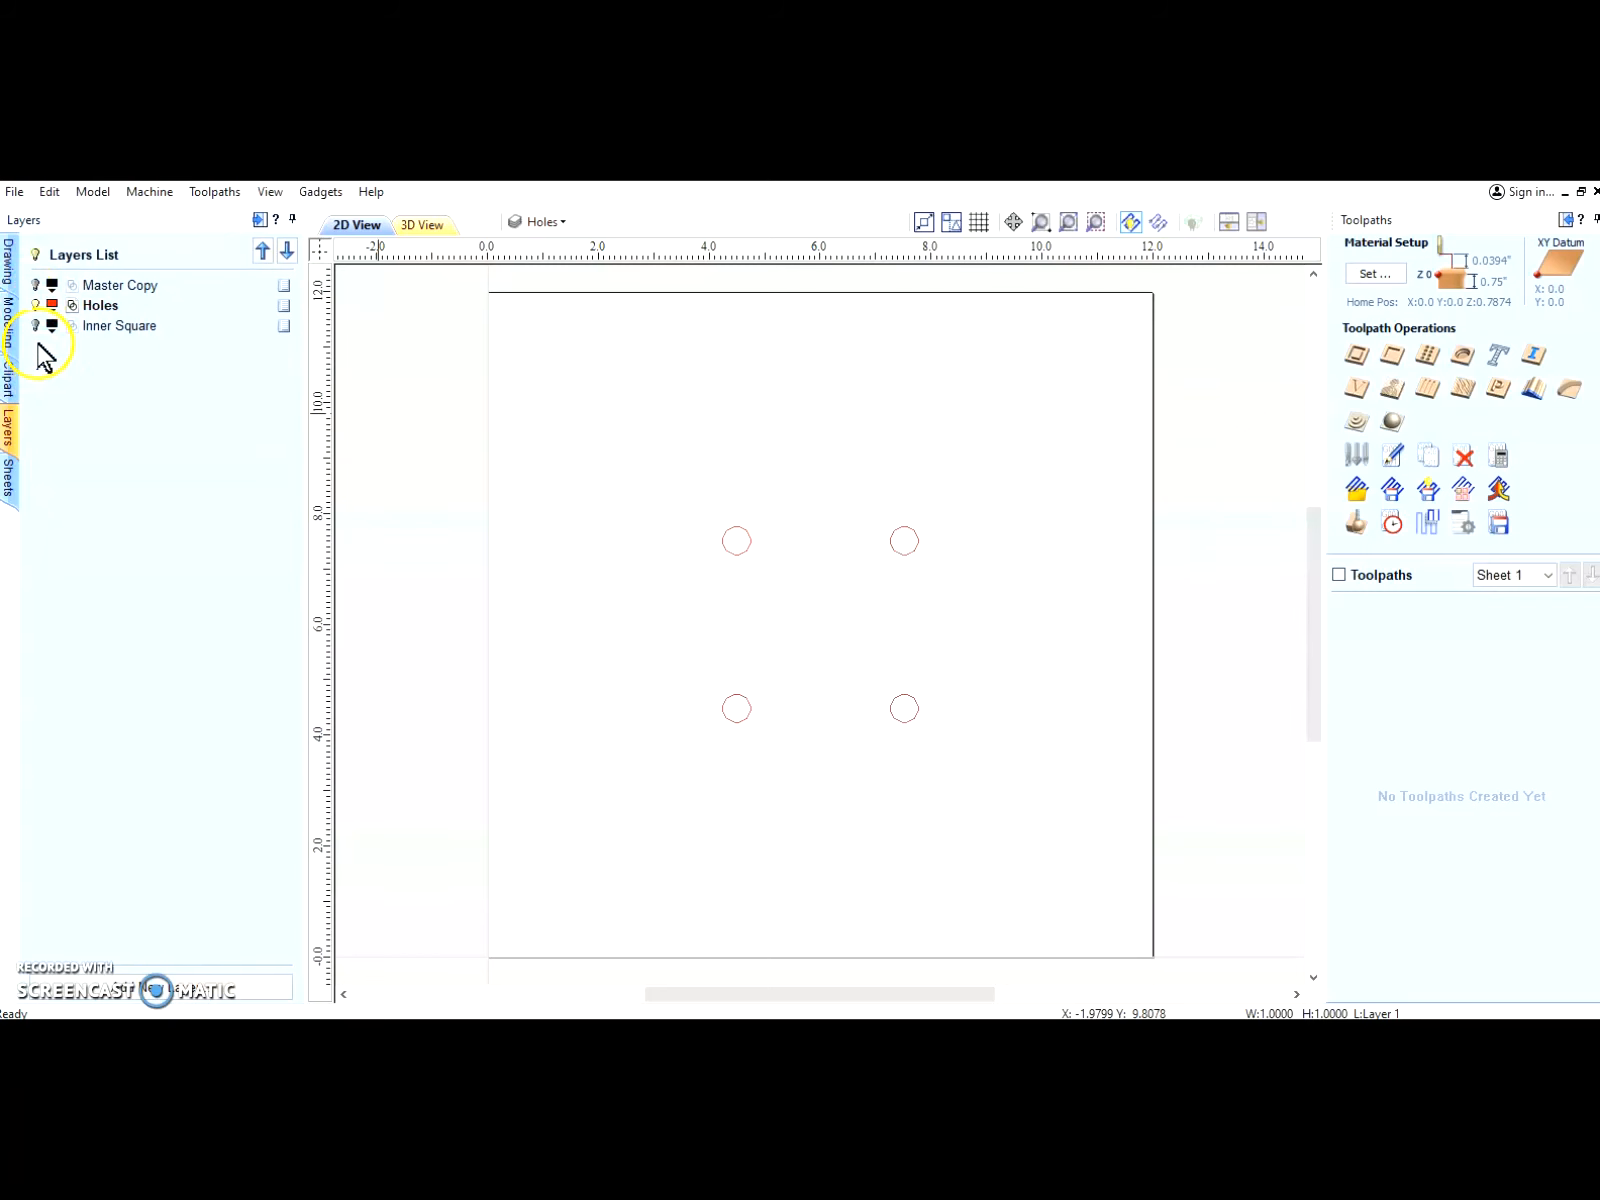
left_click(35, 325)
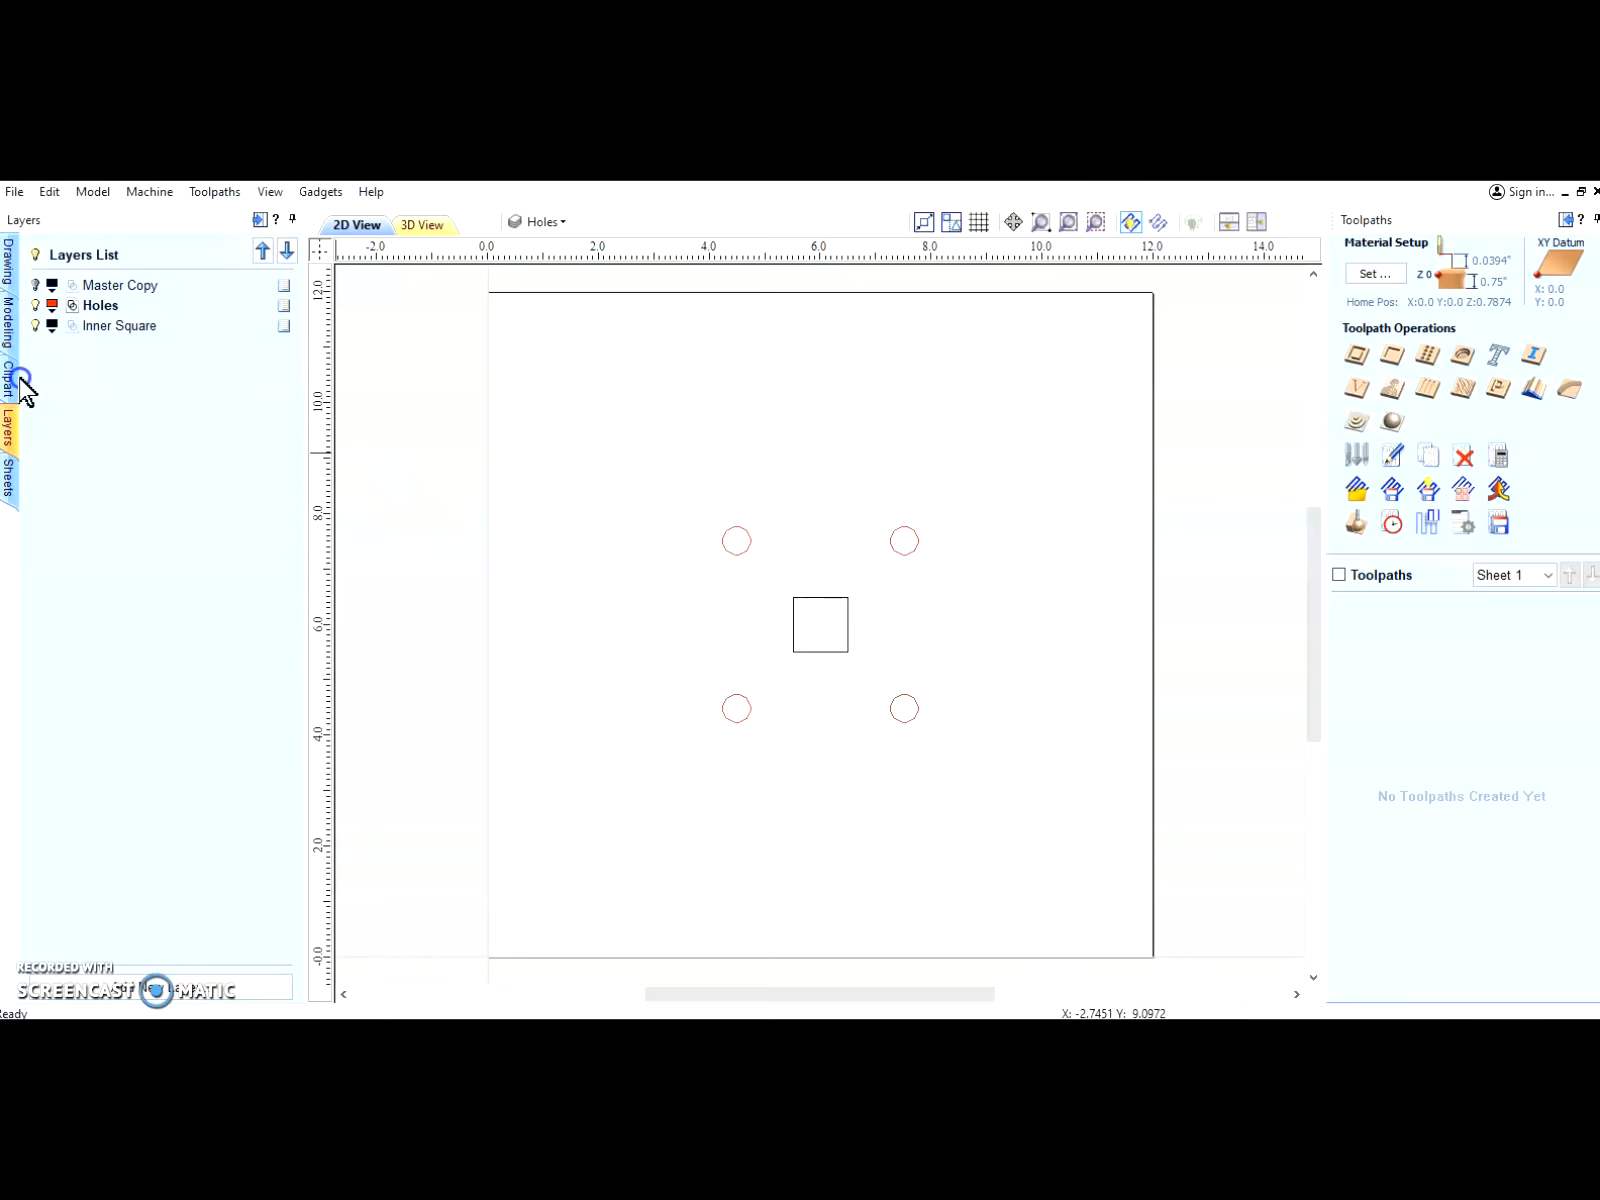
left_click(52, 325)
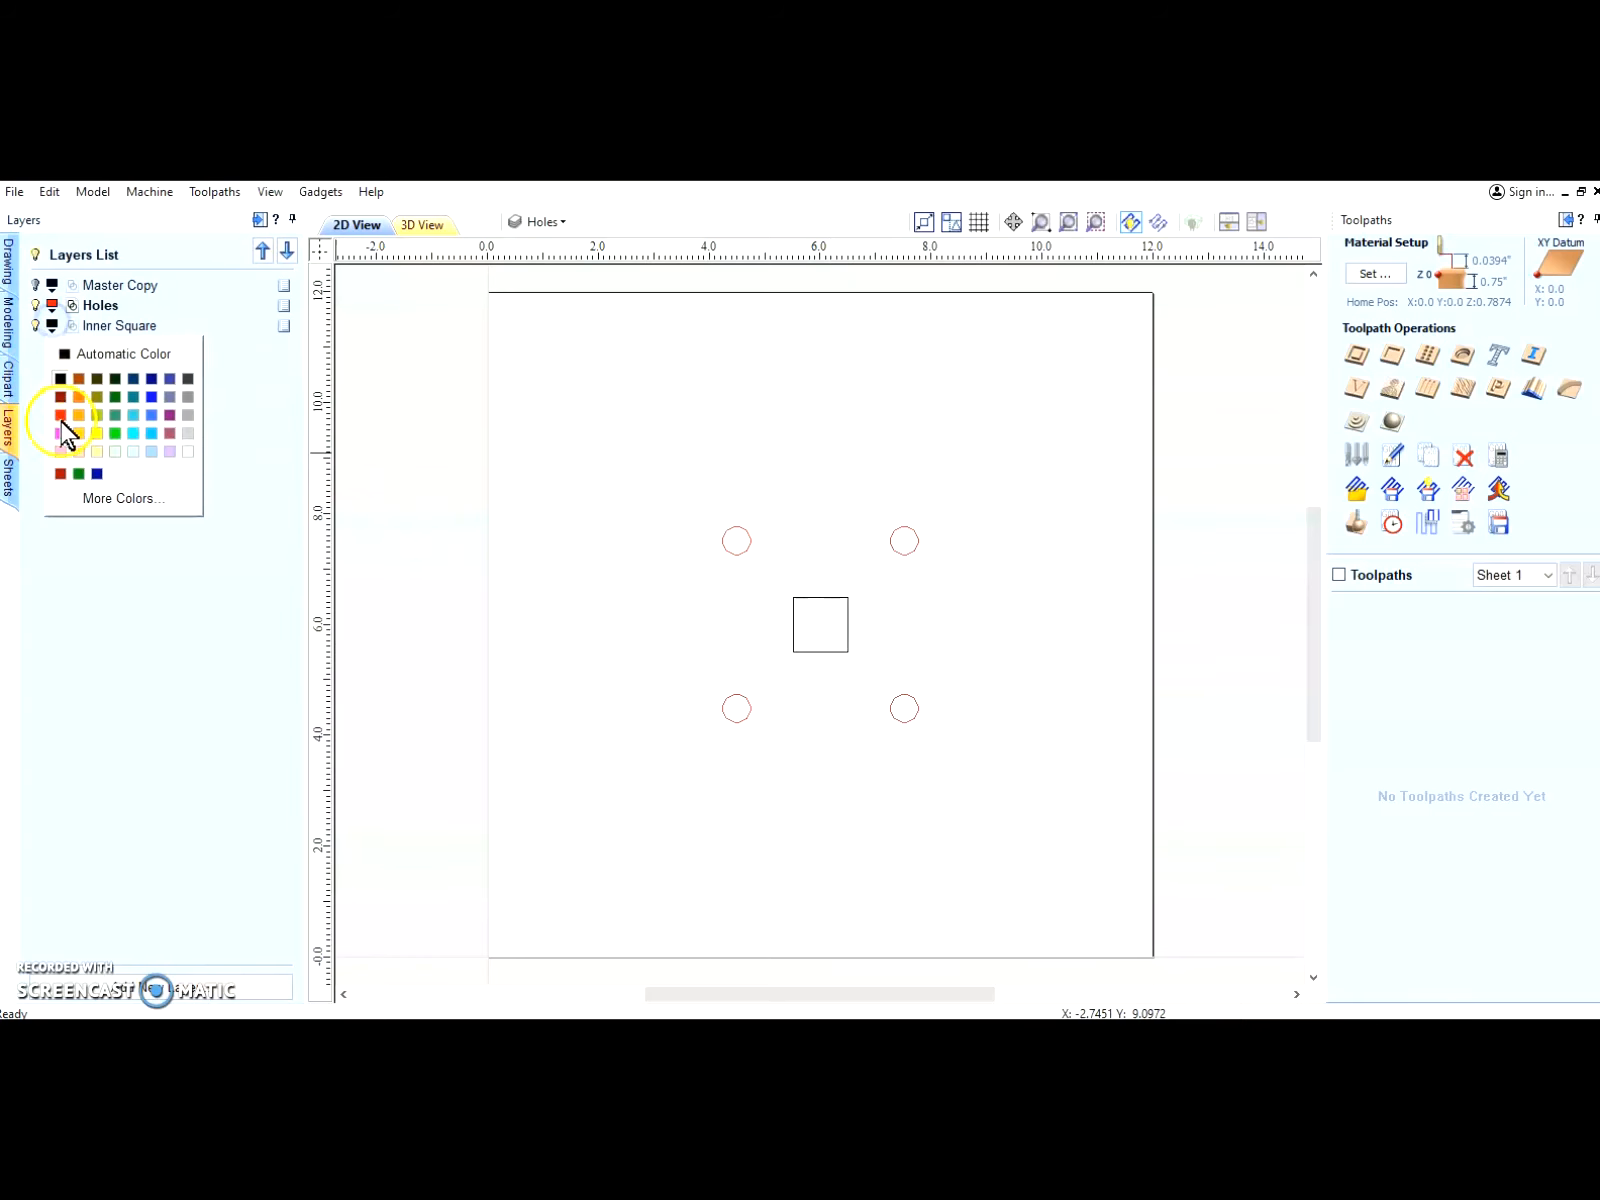
left_click(151, 396)
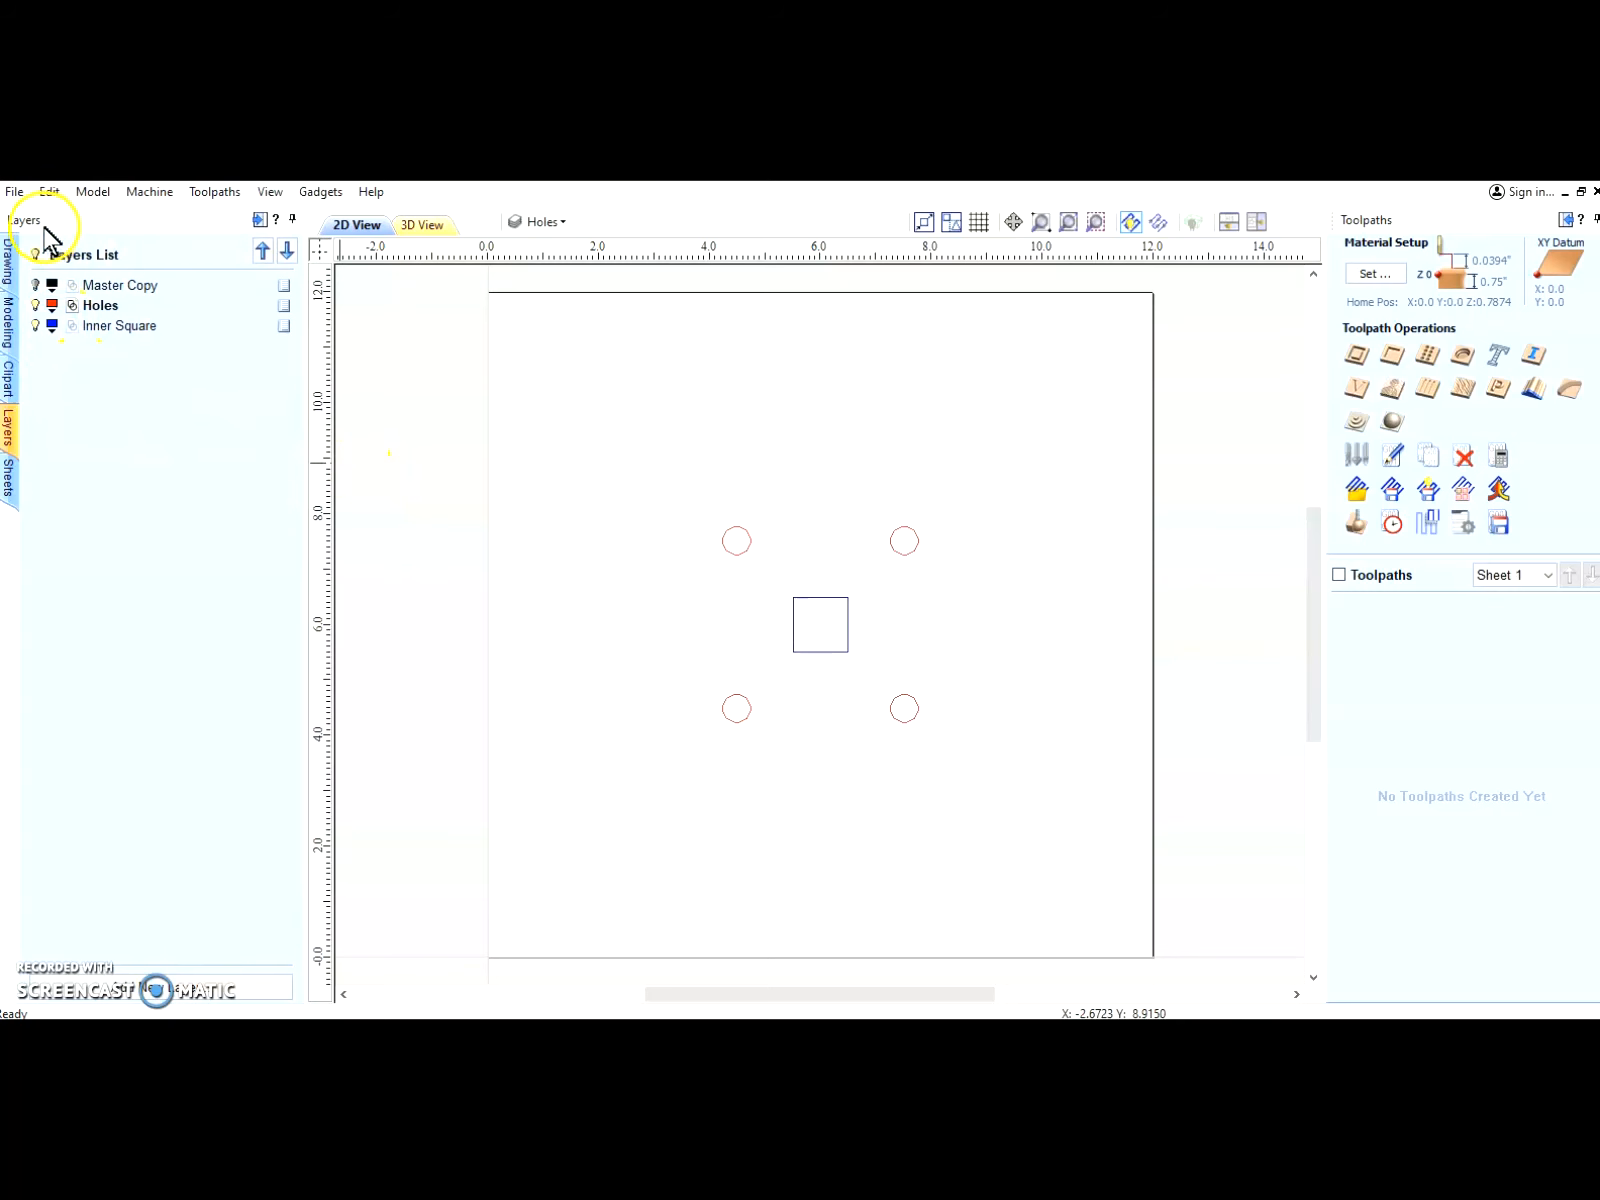
Step: Hide the Holes and Inner Square layers and display the Master Copy layer
left_click(36, 305)
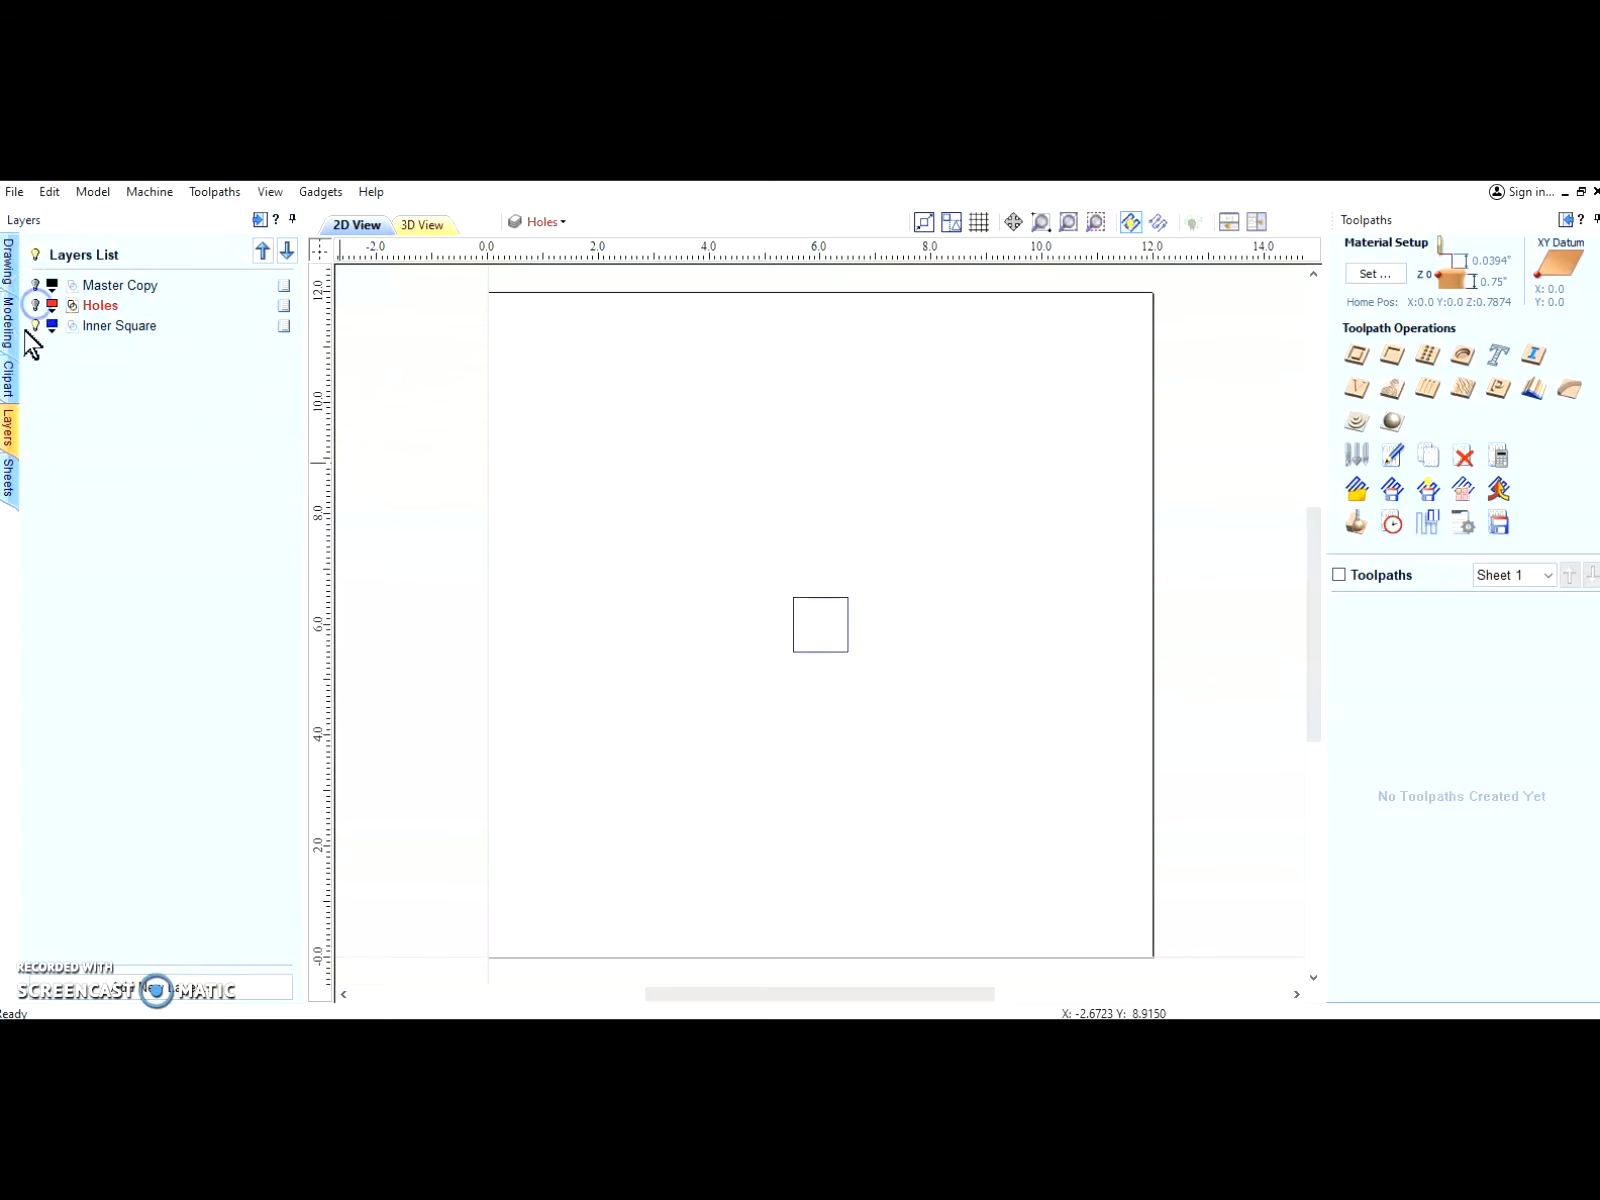
left_click(36, 325)
left_click(36, 285)
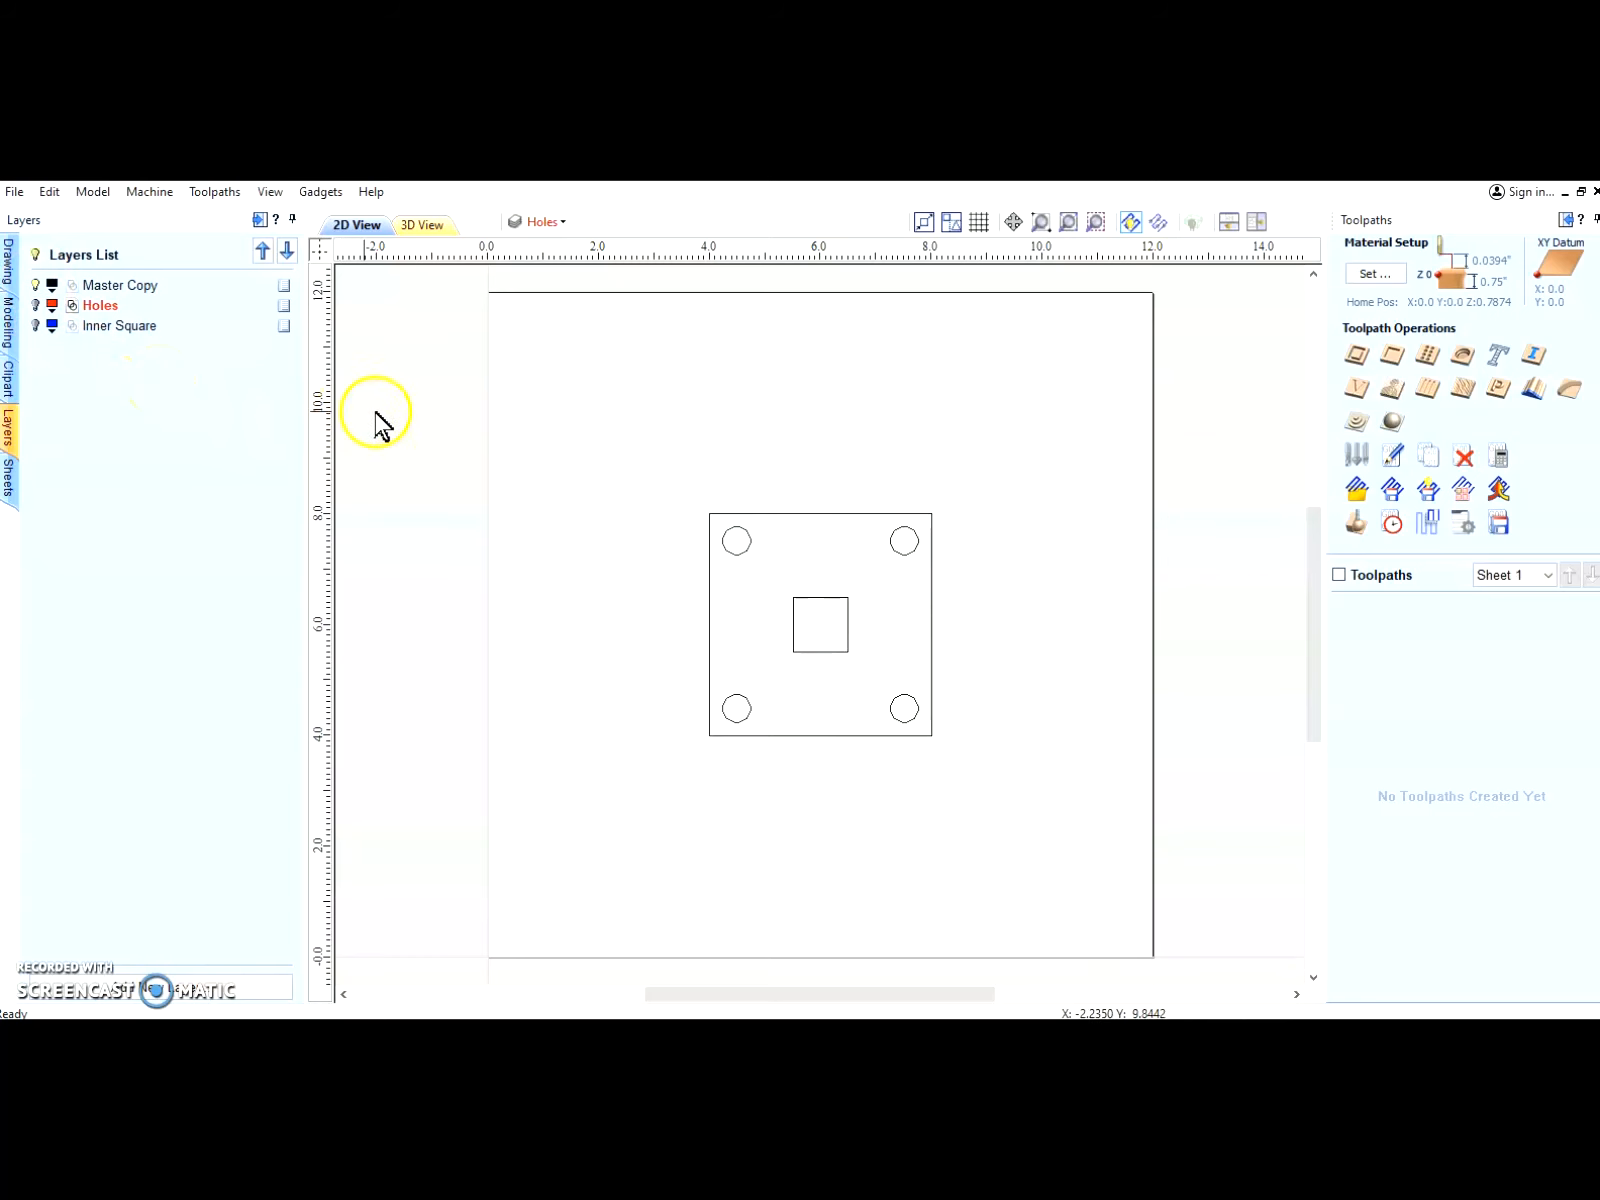
Step: Copy the large outer square to a new hidden layer named Outer Profile with a black drawing colour
left_click(833, 514)
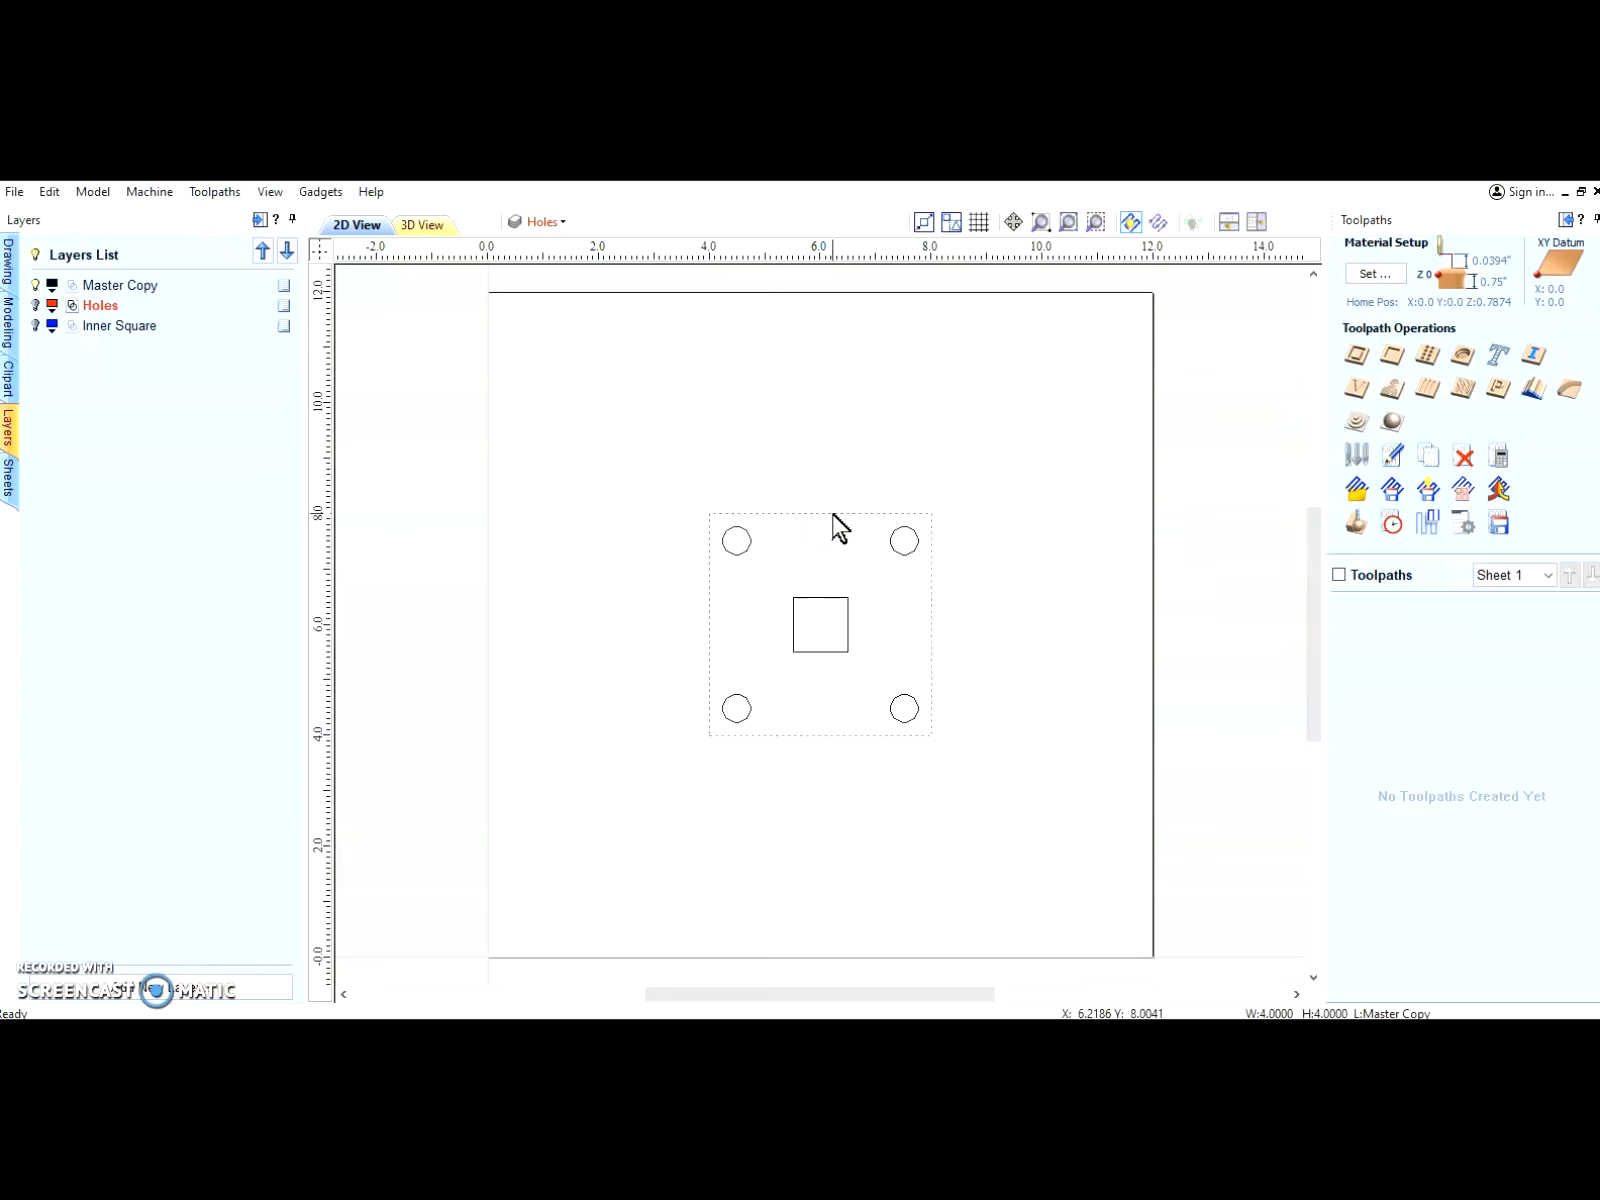
right_click(833, 515)
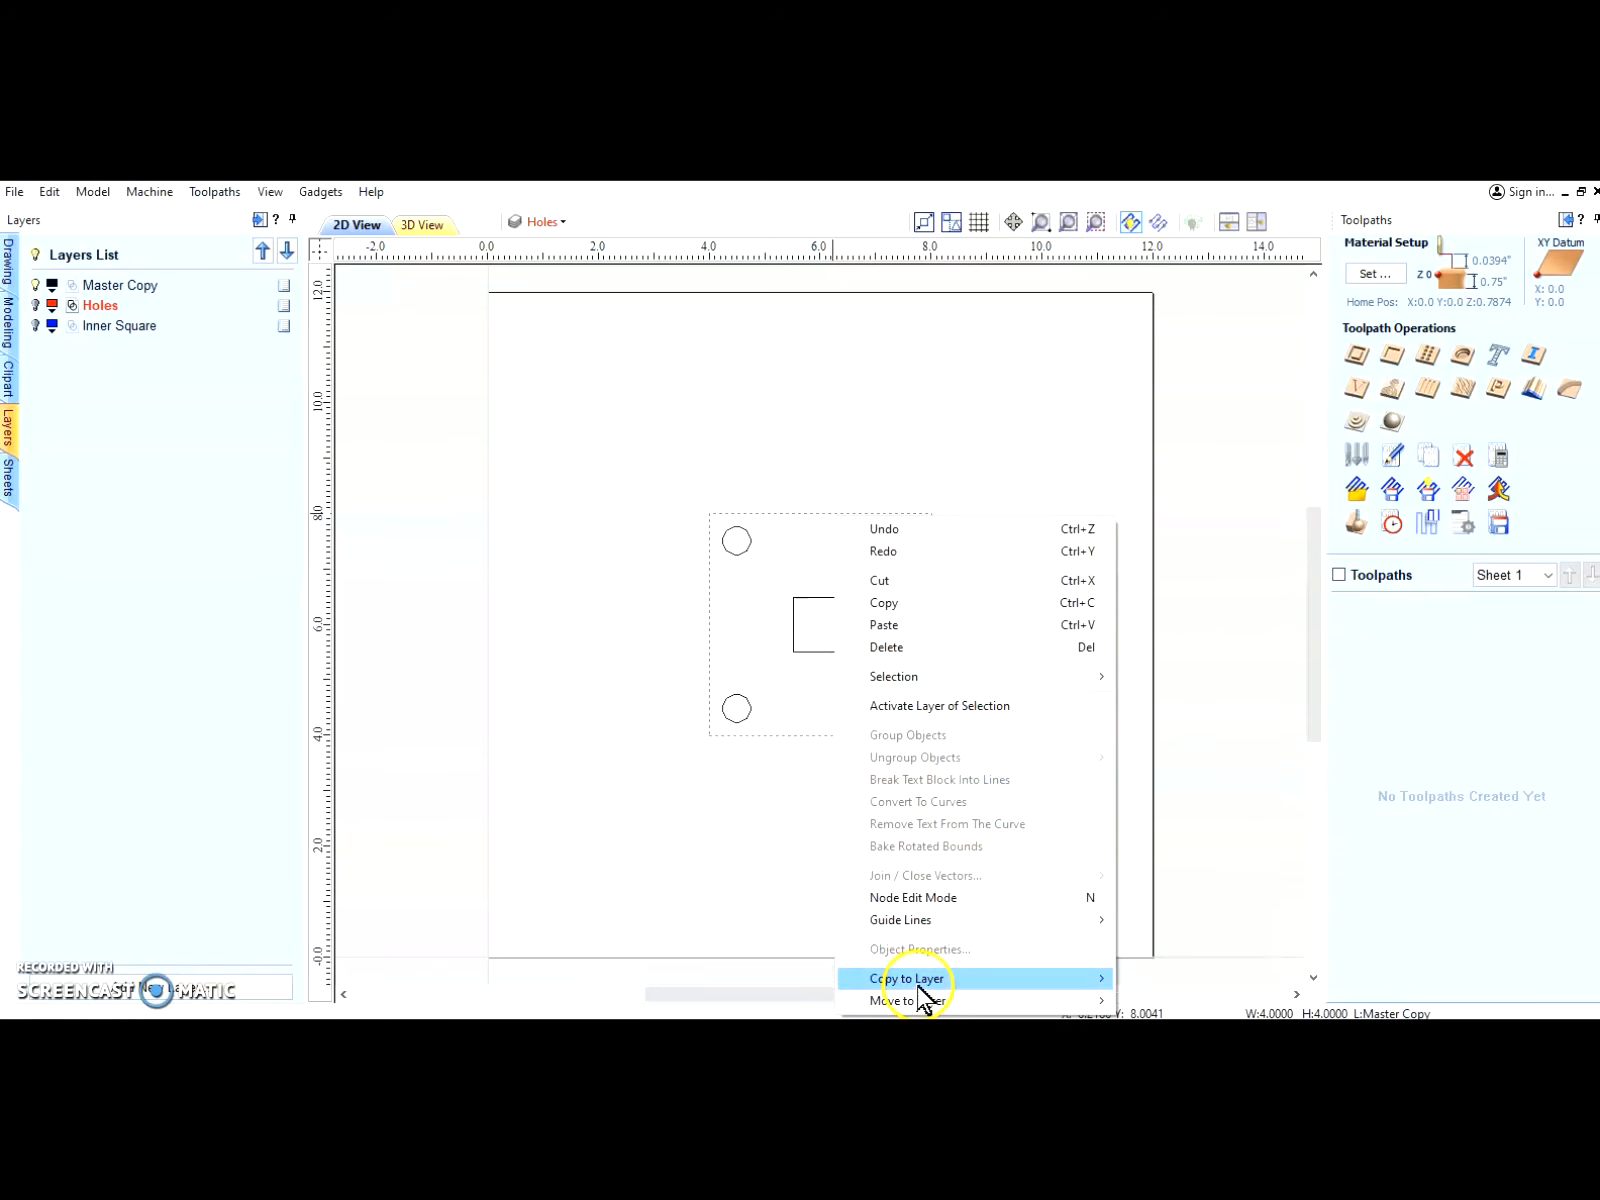
mouse_move(918, 985)
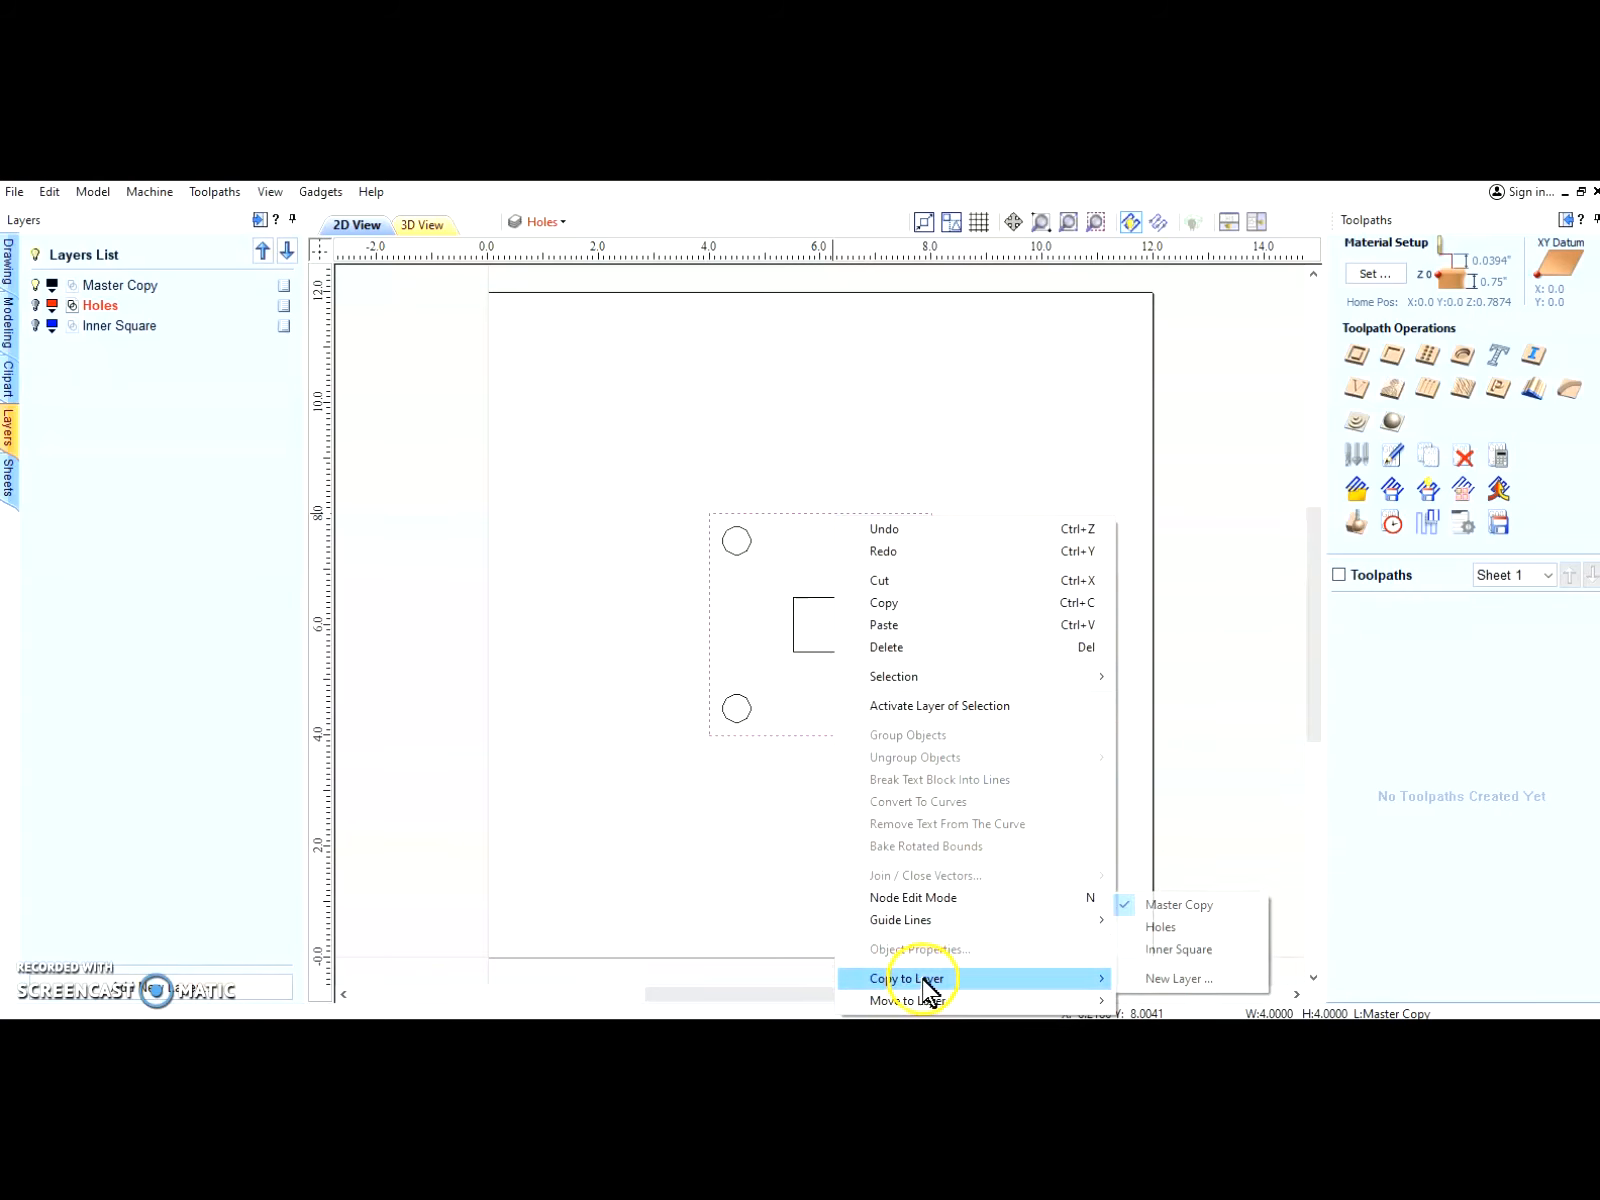
left_click(1152, 978)
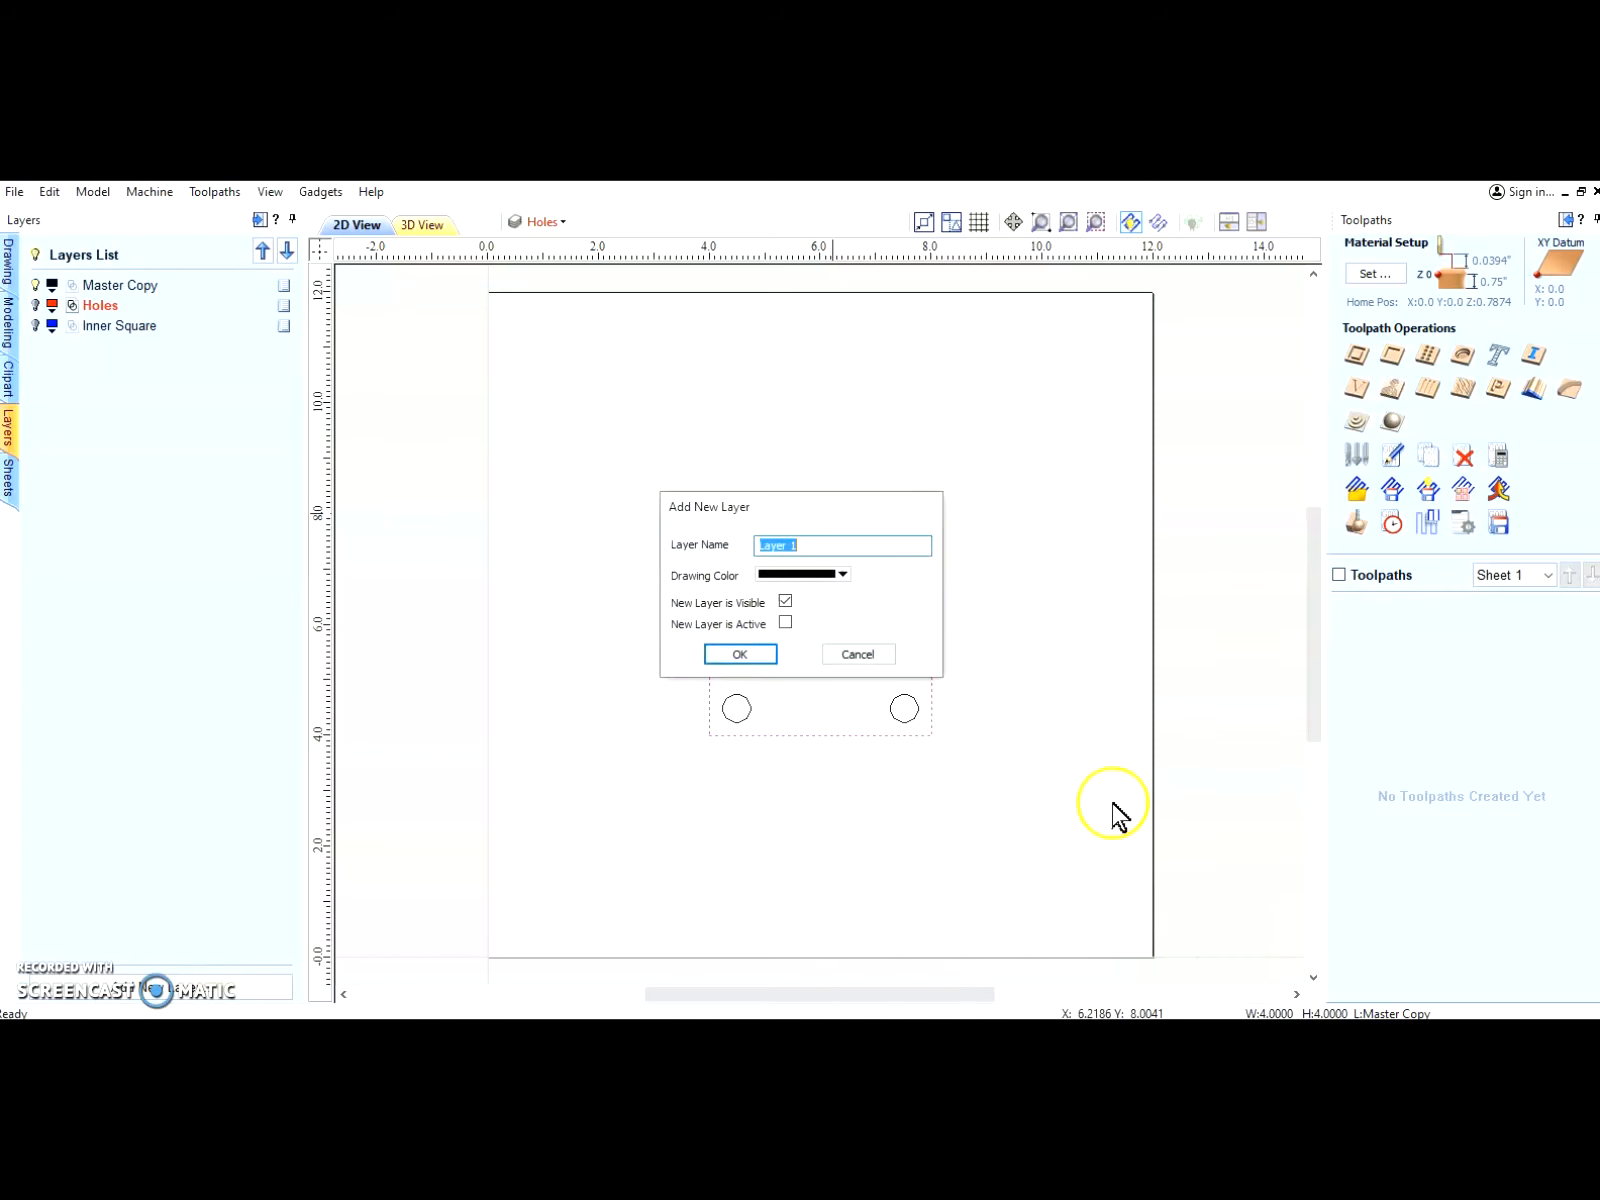
left_click(787, 602)
left_click_drag(868, 545, 707, 537)
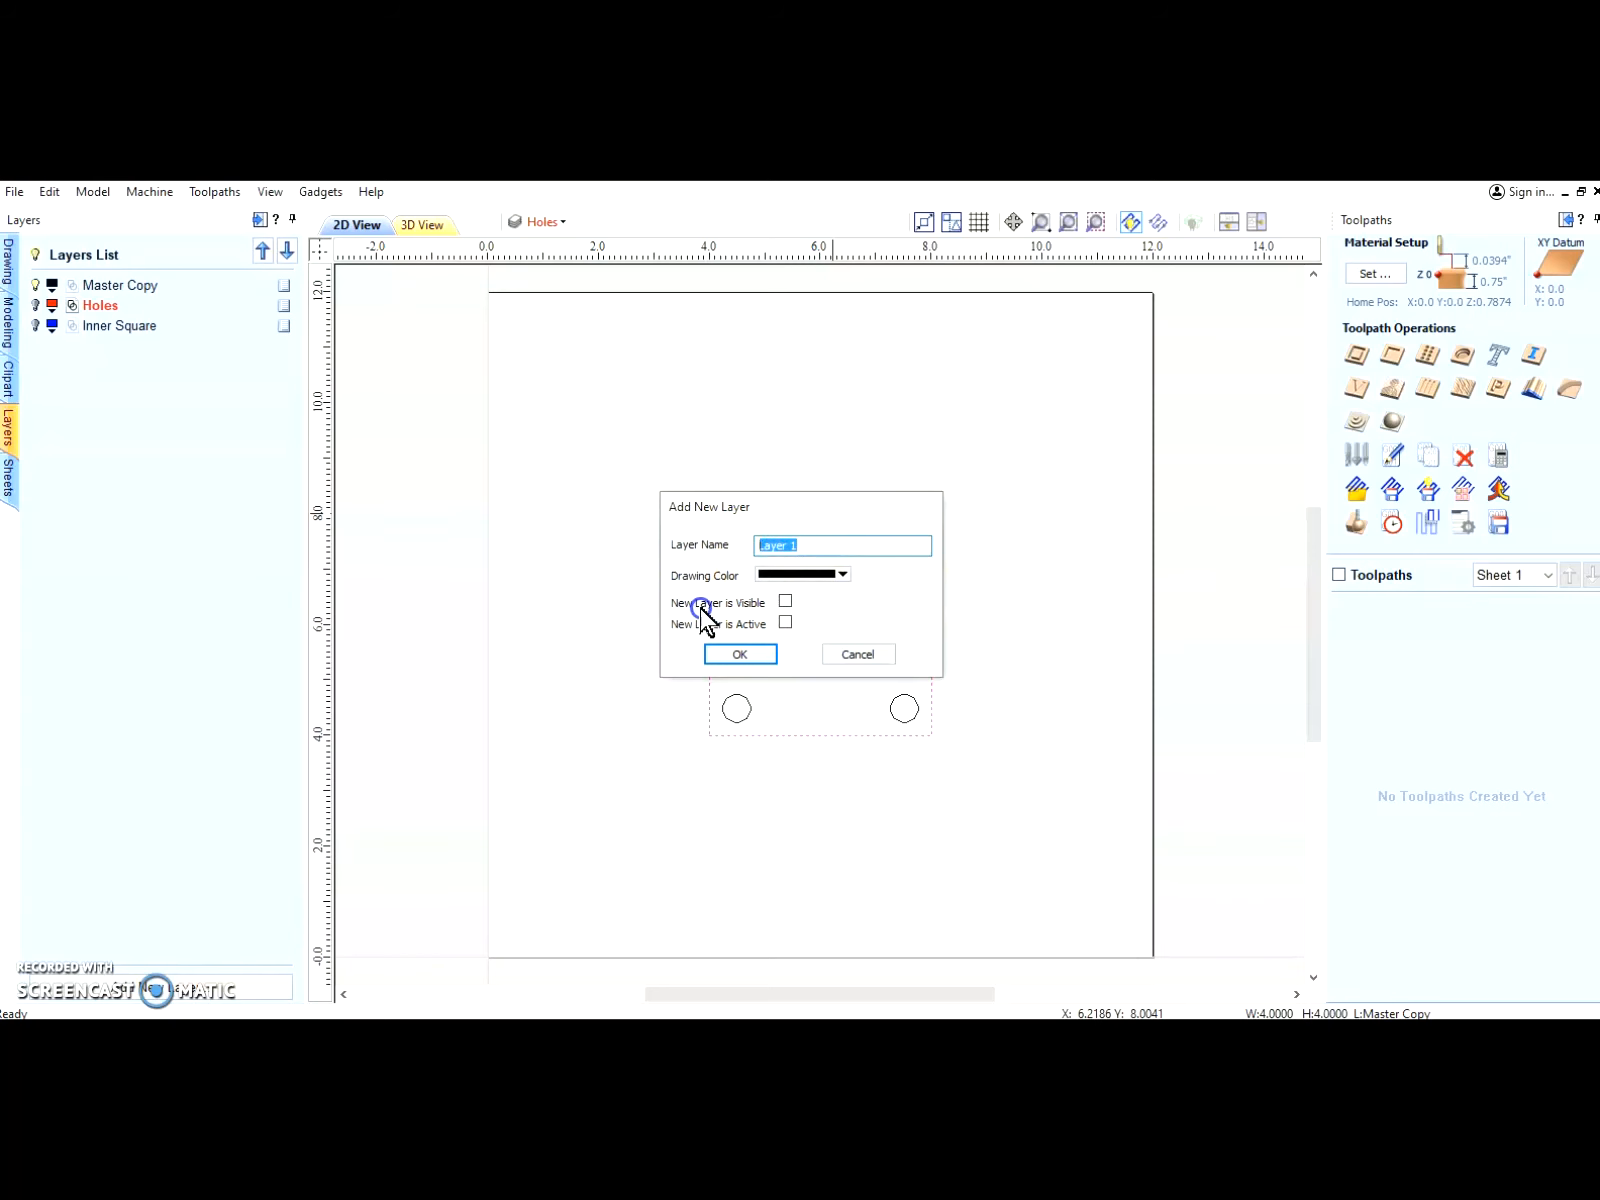
left_click(785, 605)
left_click(754, 575)
left_click(812, 591)
left_click(739, 654)
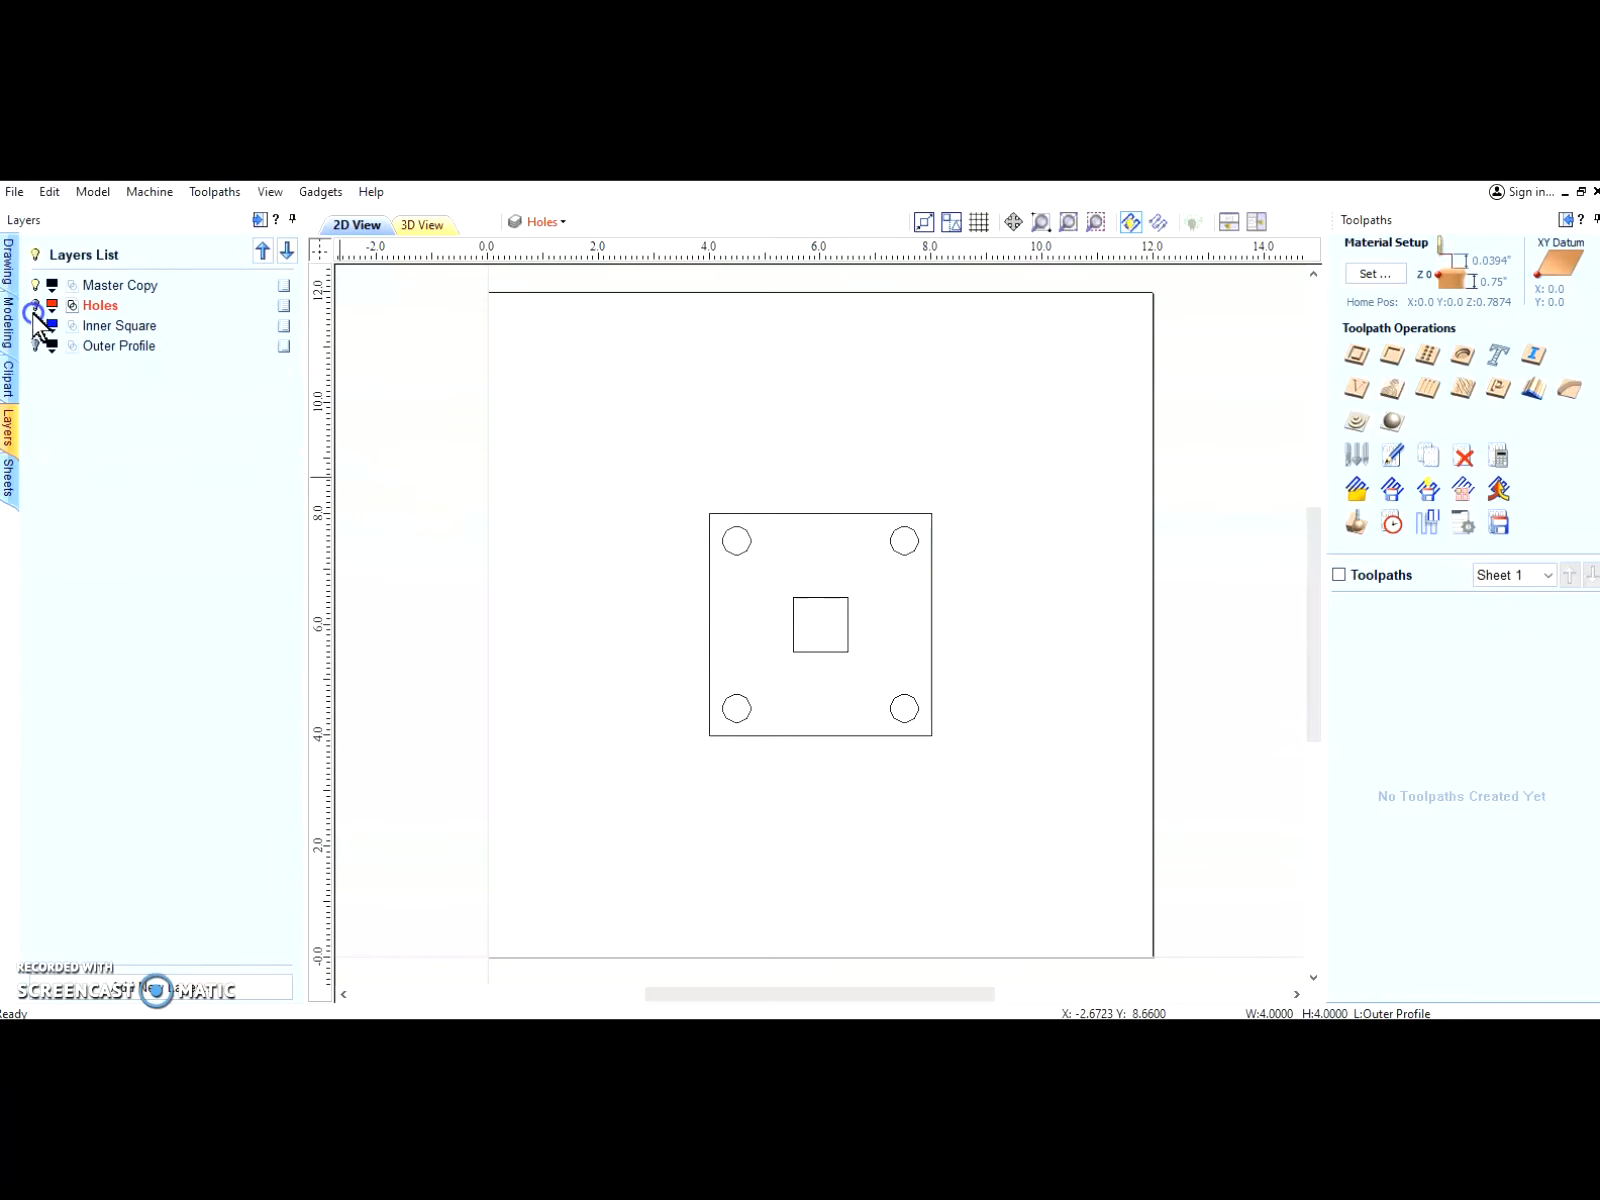
Step: Hide the Master Copy layer and display the Holes, Inner Square and Outer Profile layers
left_click(36, 287)
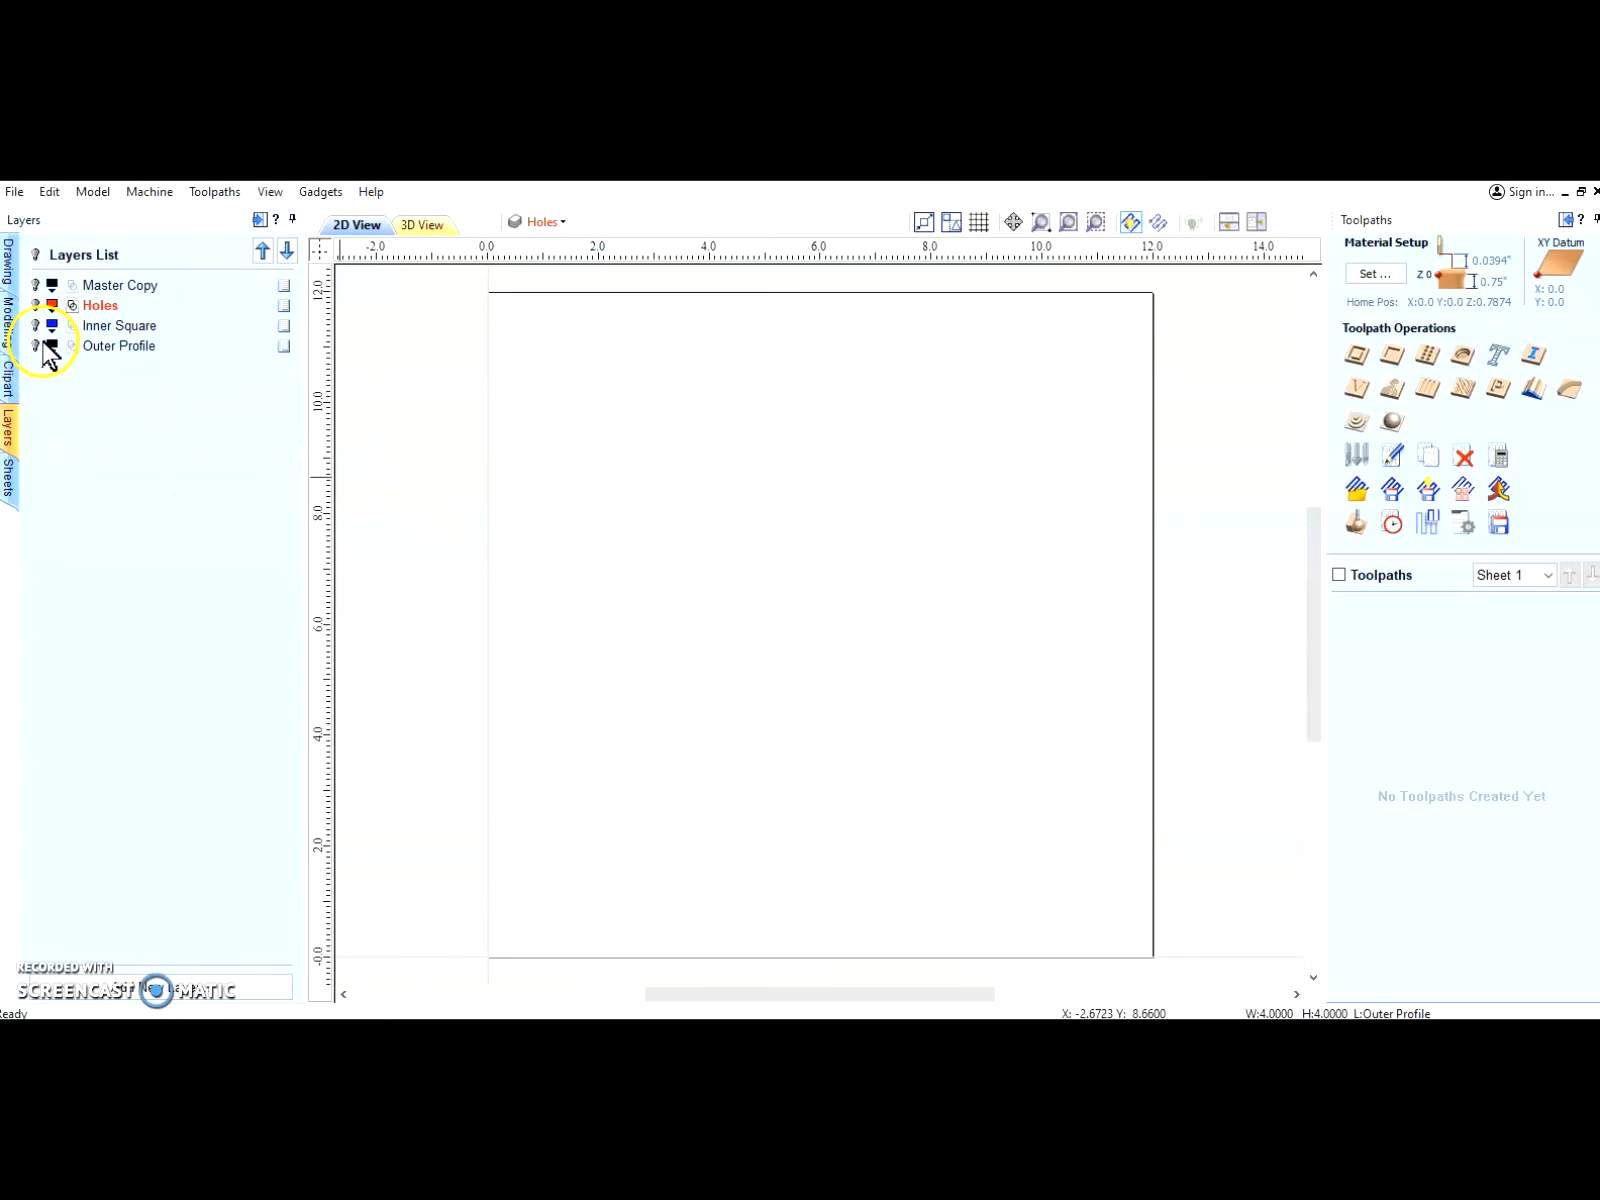
double_click(100, 306)
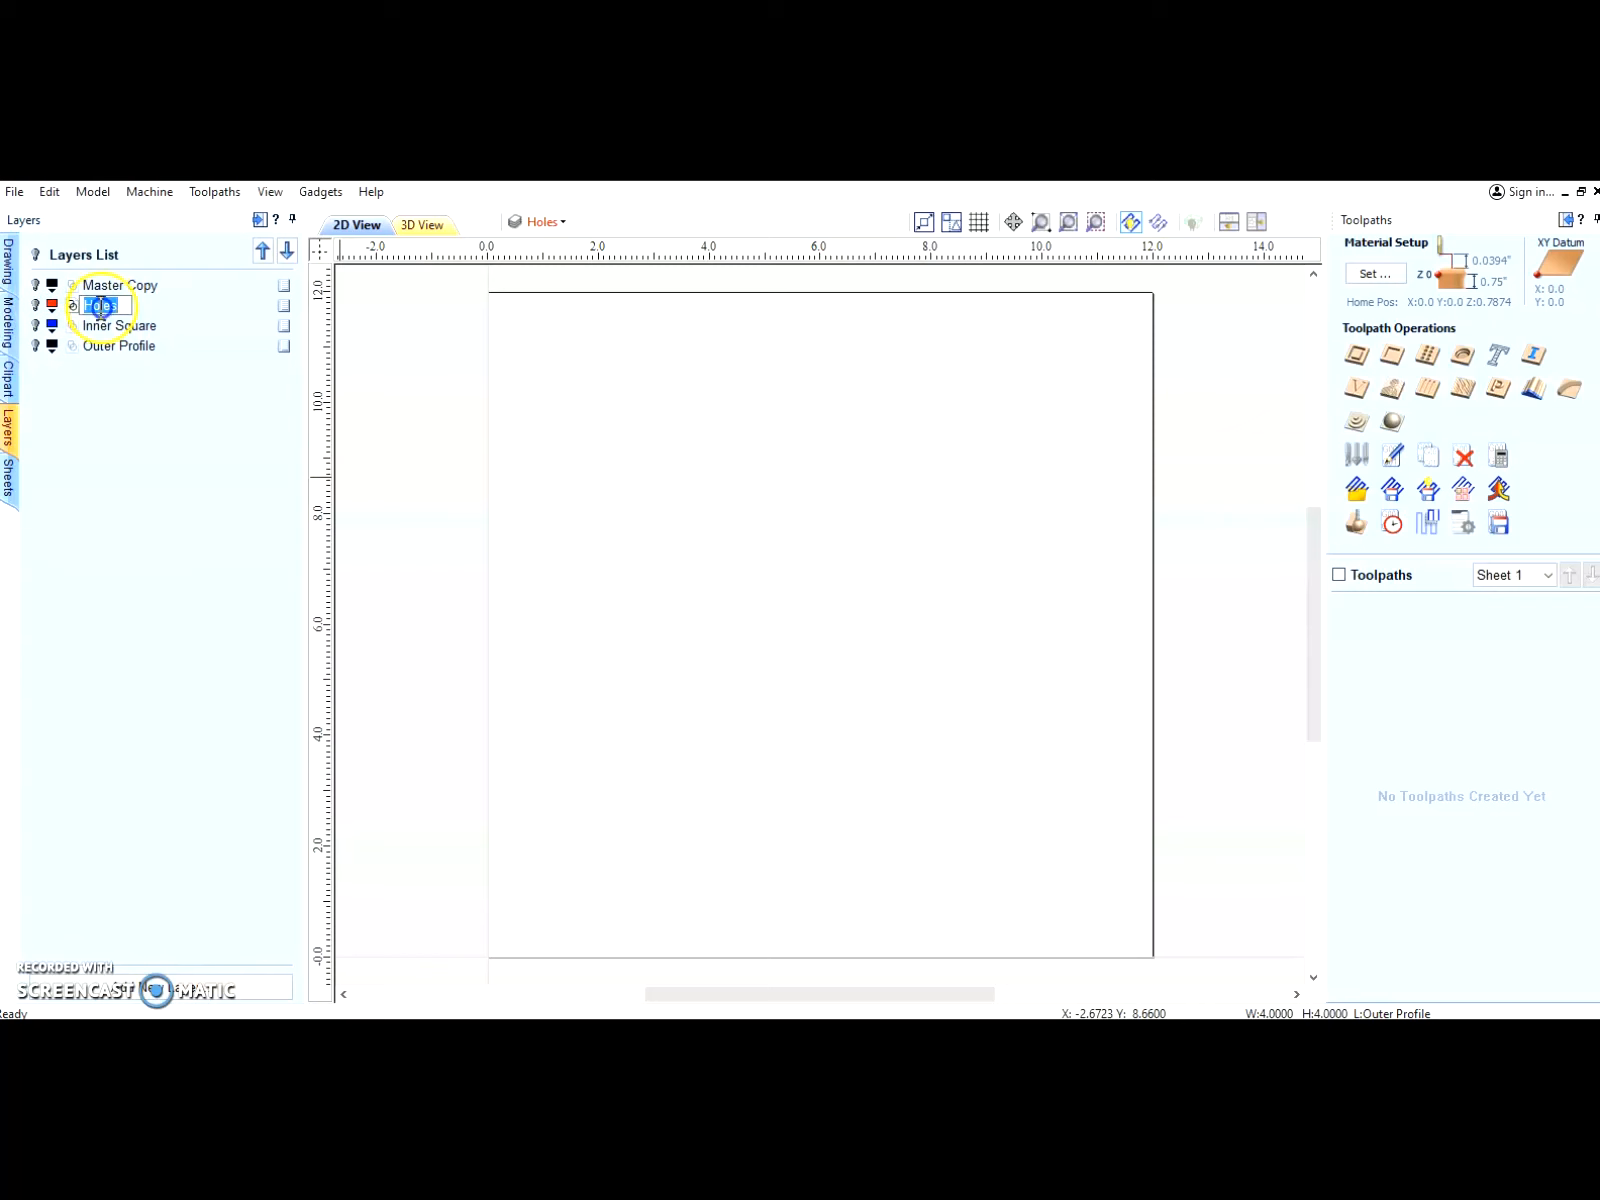
left_click(37, 305)
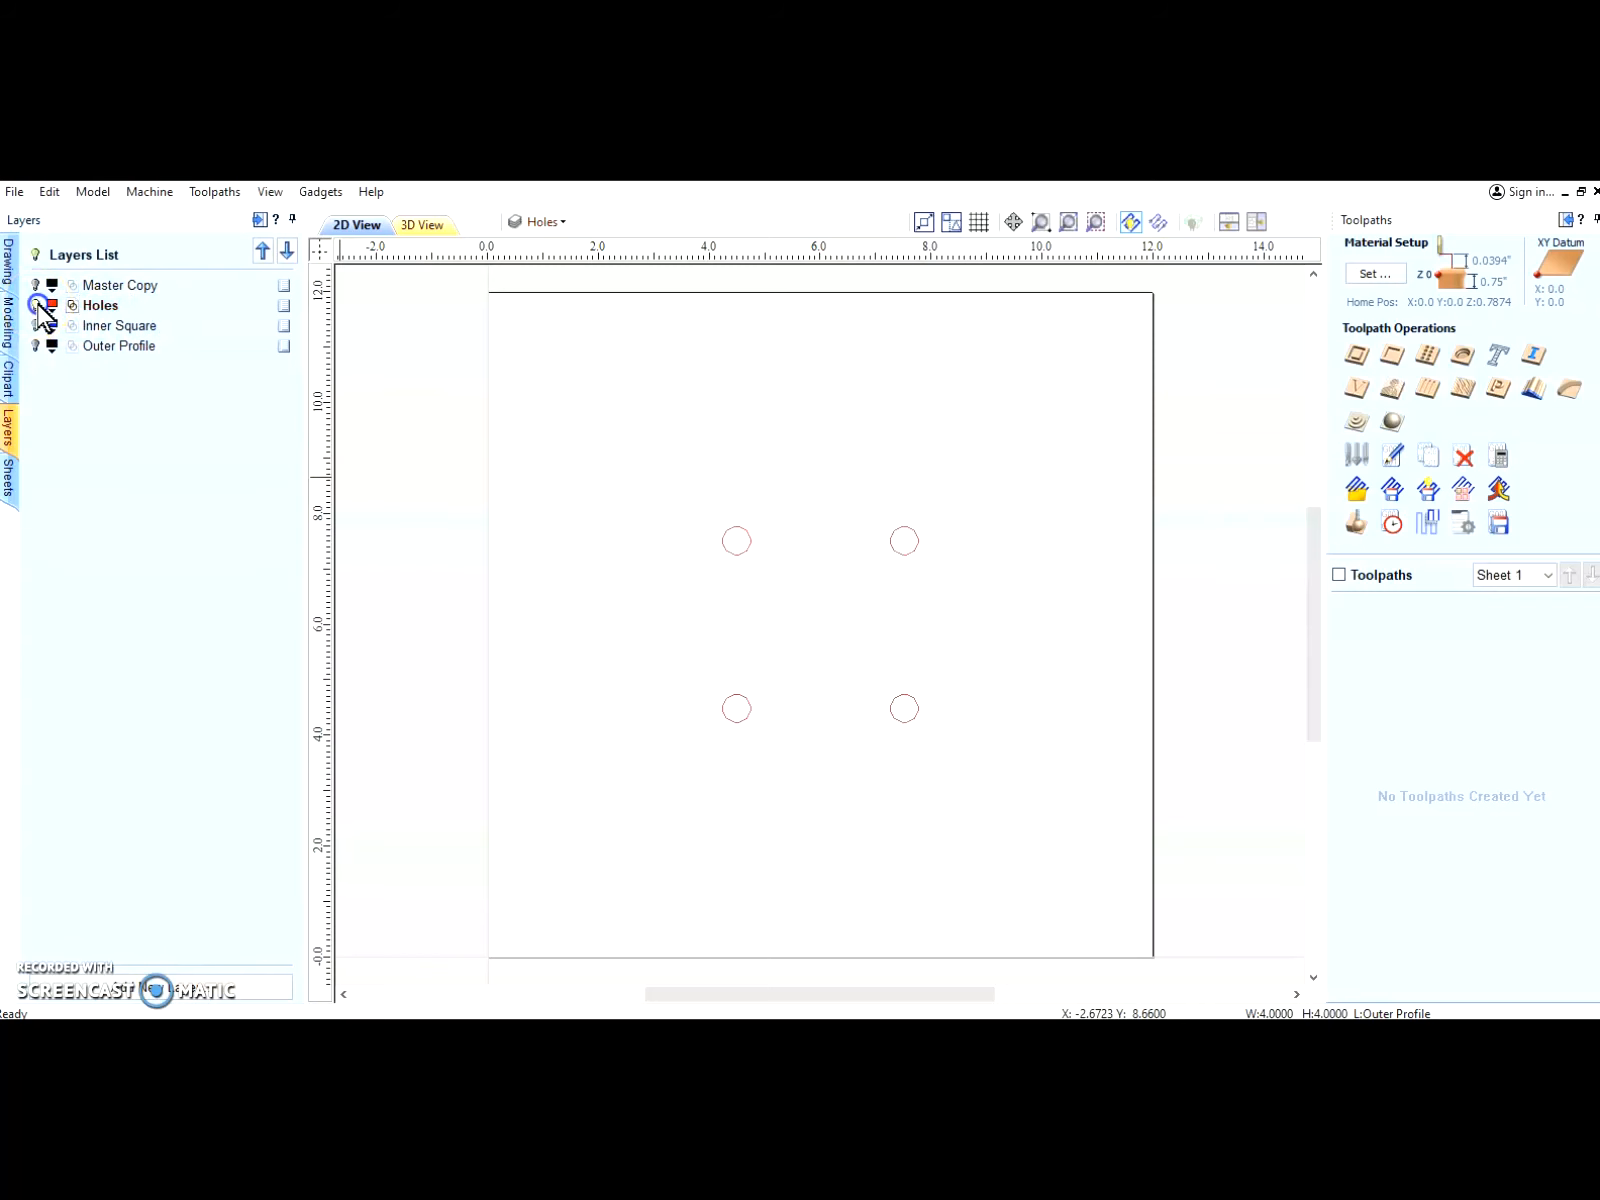
left_click(40, 322)
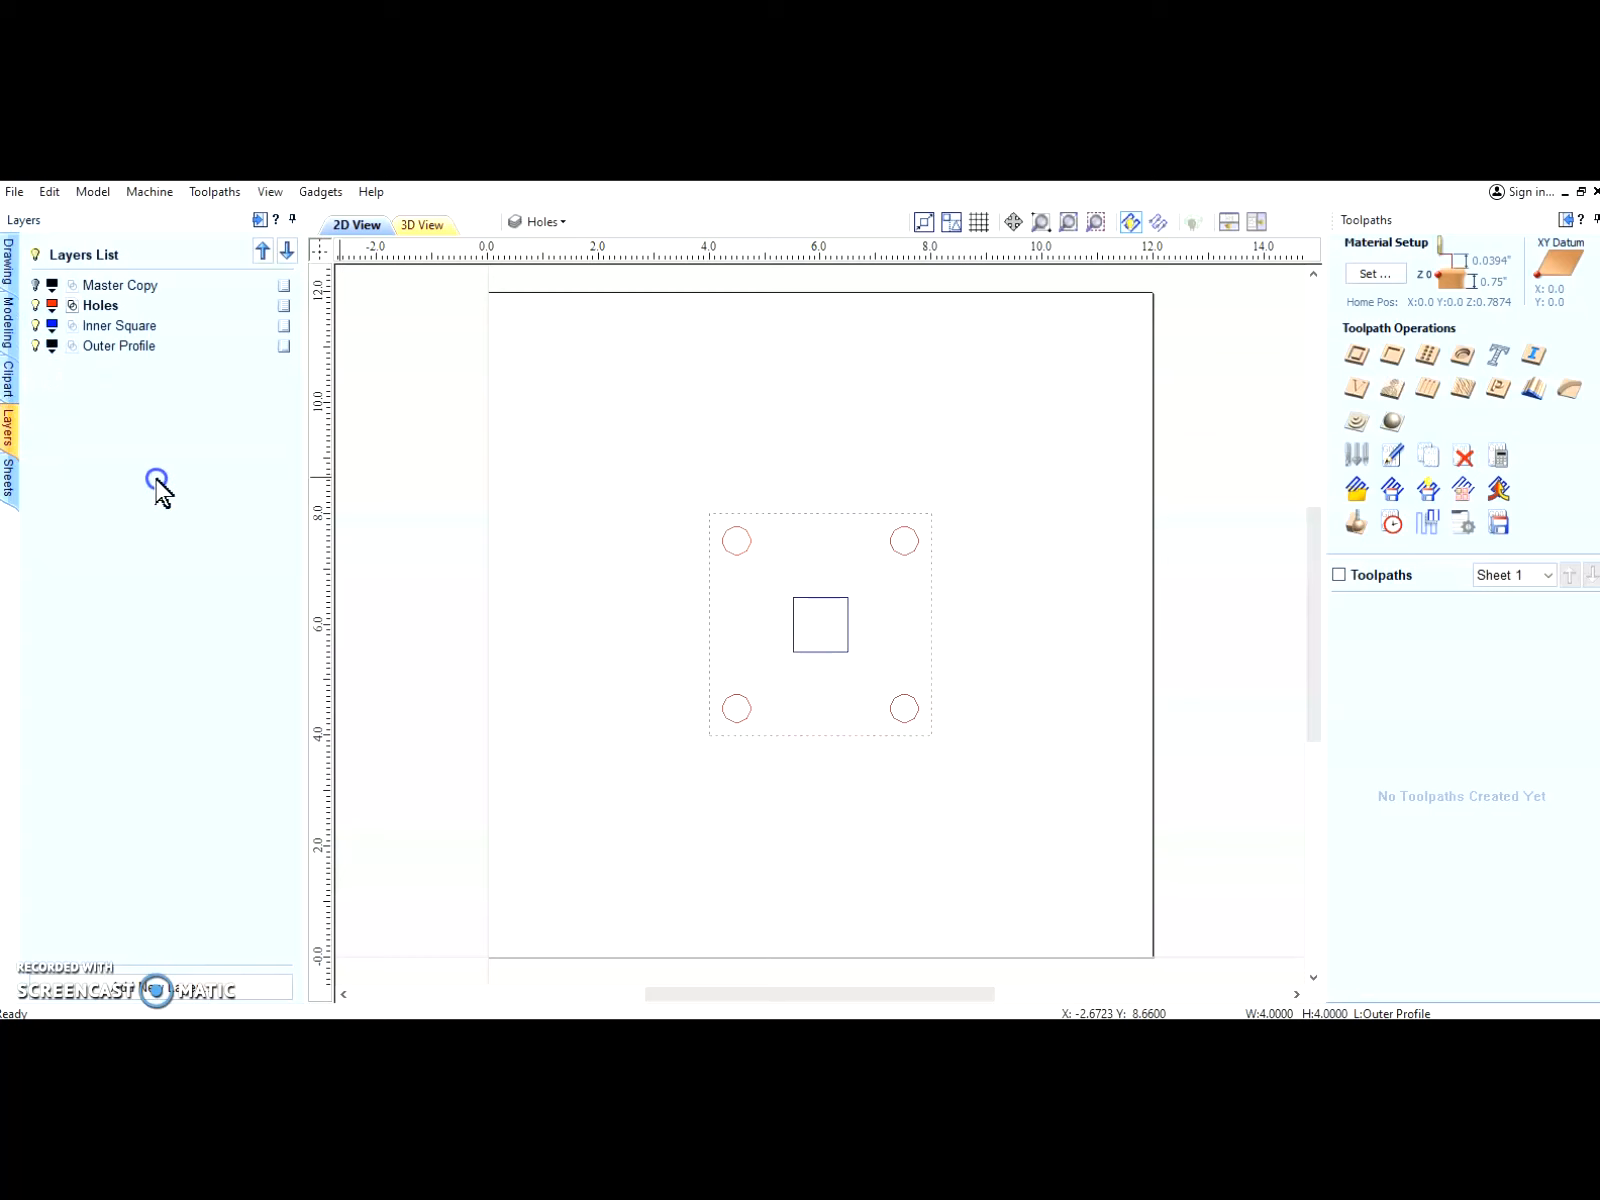
Step: Switch the visibility of all layers on and off together, ending with every layer shown except Master Copy
left_click(10, 478)
left_click(31, 255)
left_click(56, 455)
left_click(43, 263)
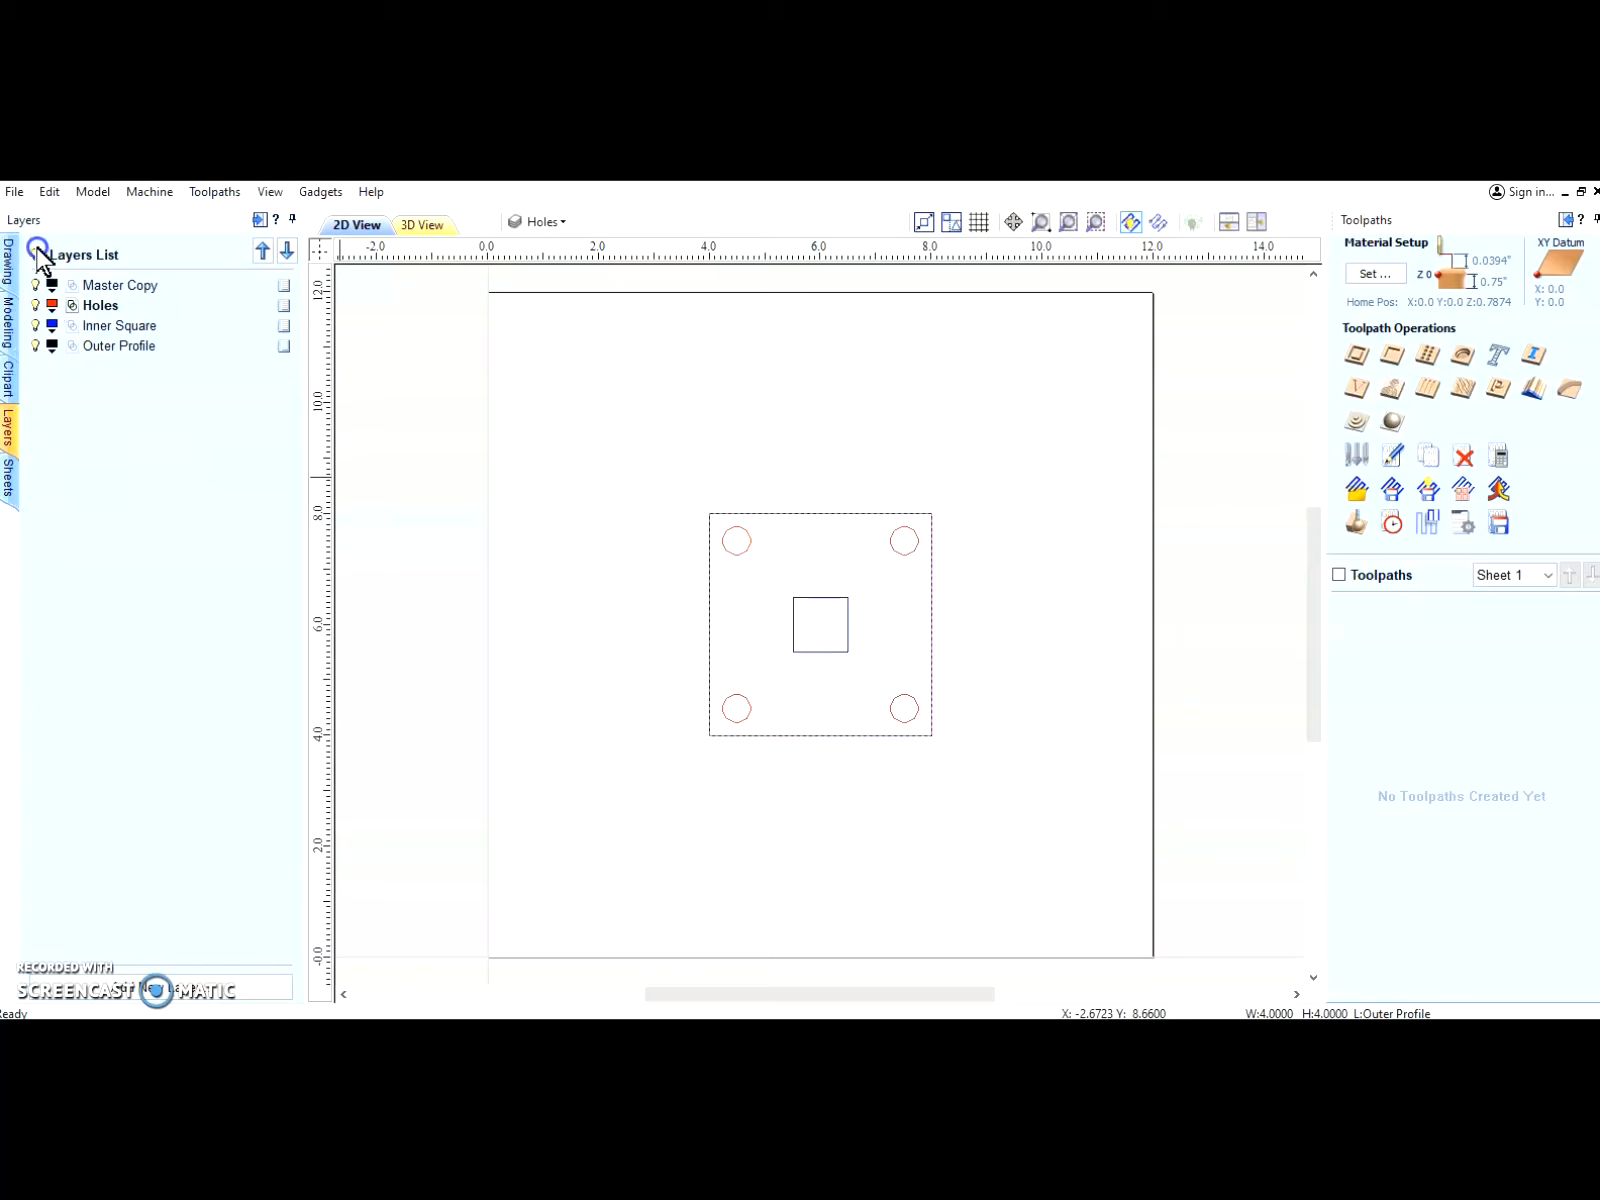
left_click(37, 253)
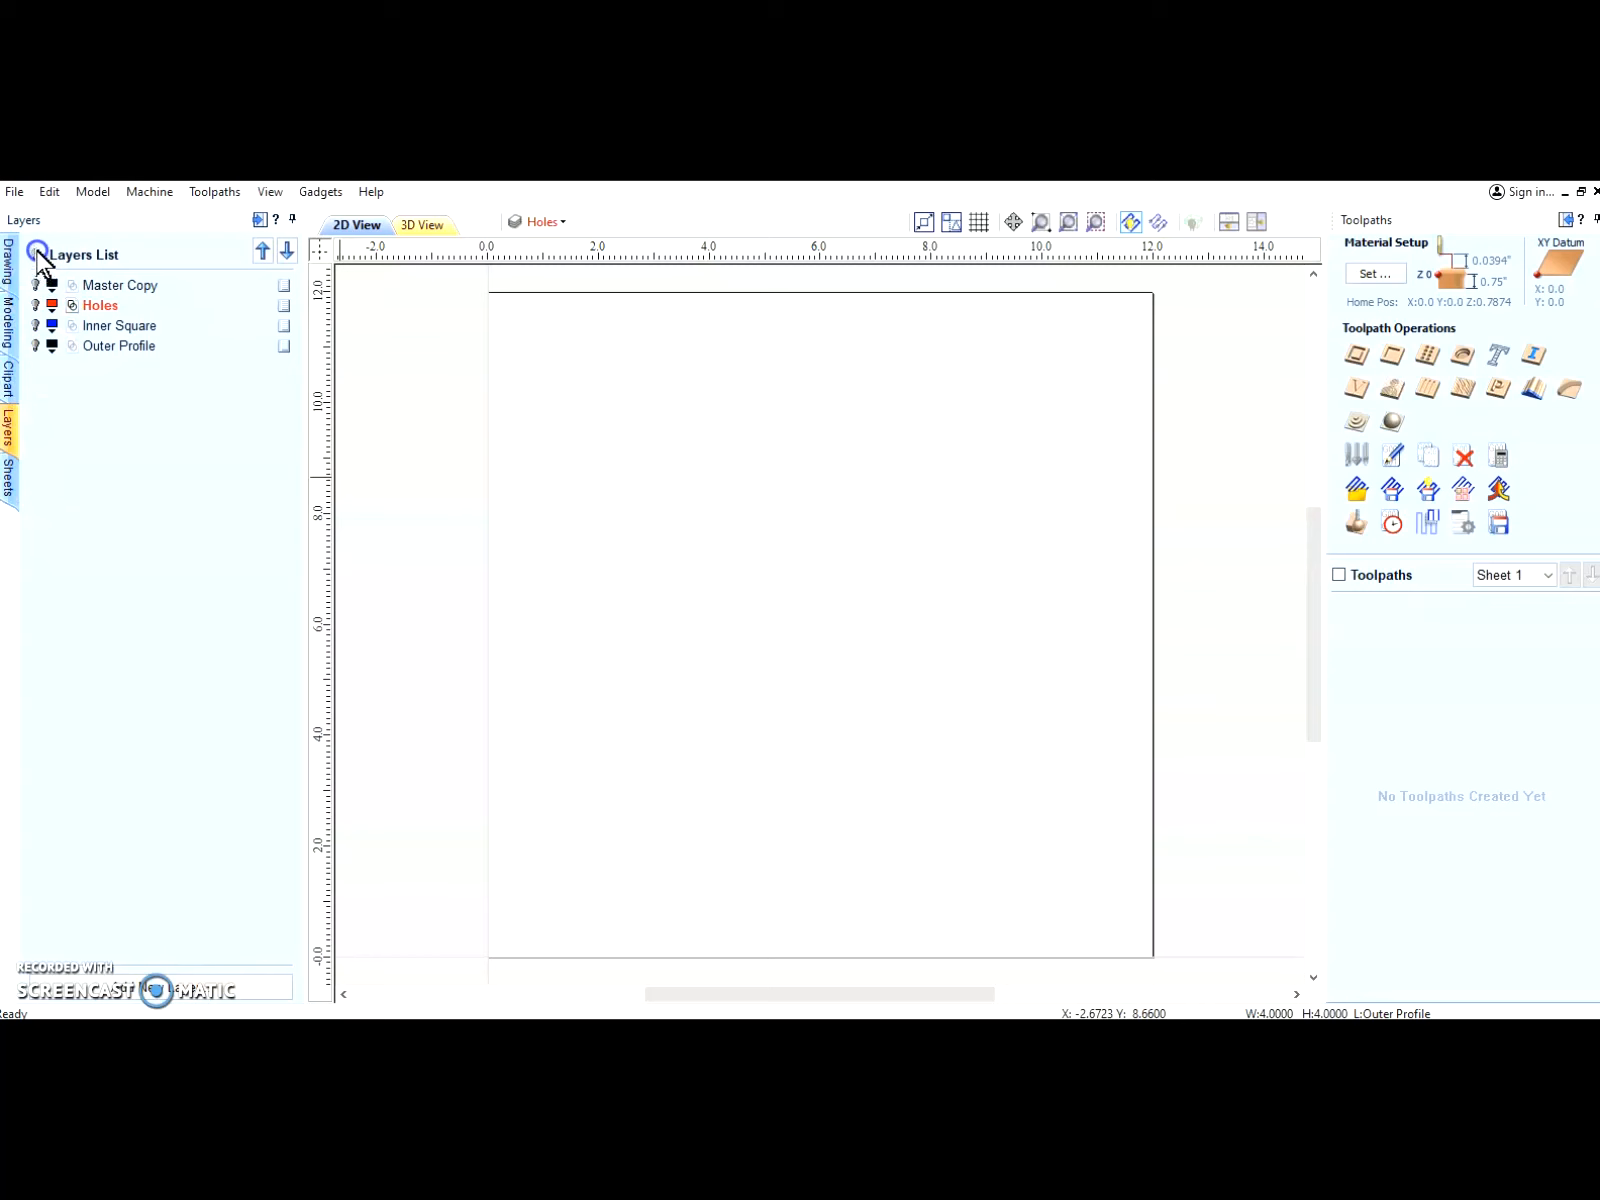
left_click(37, 254)
left_click(38, 286)
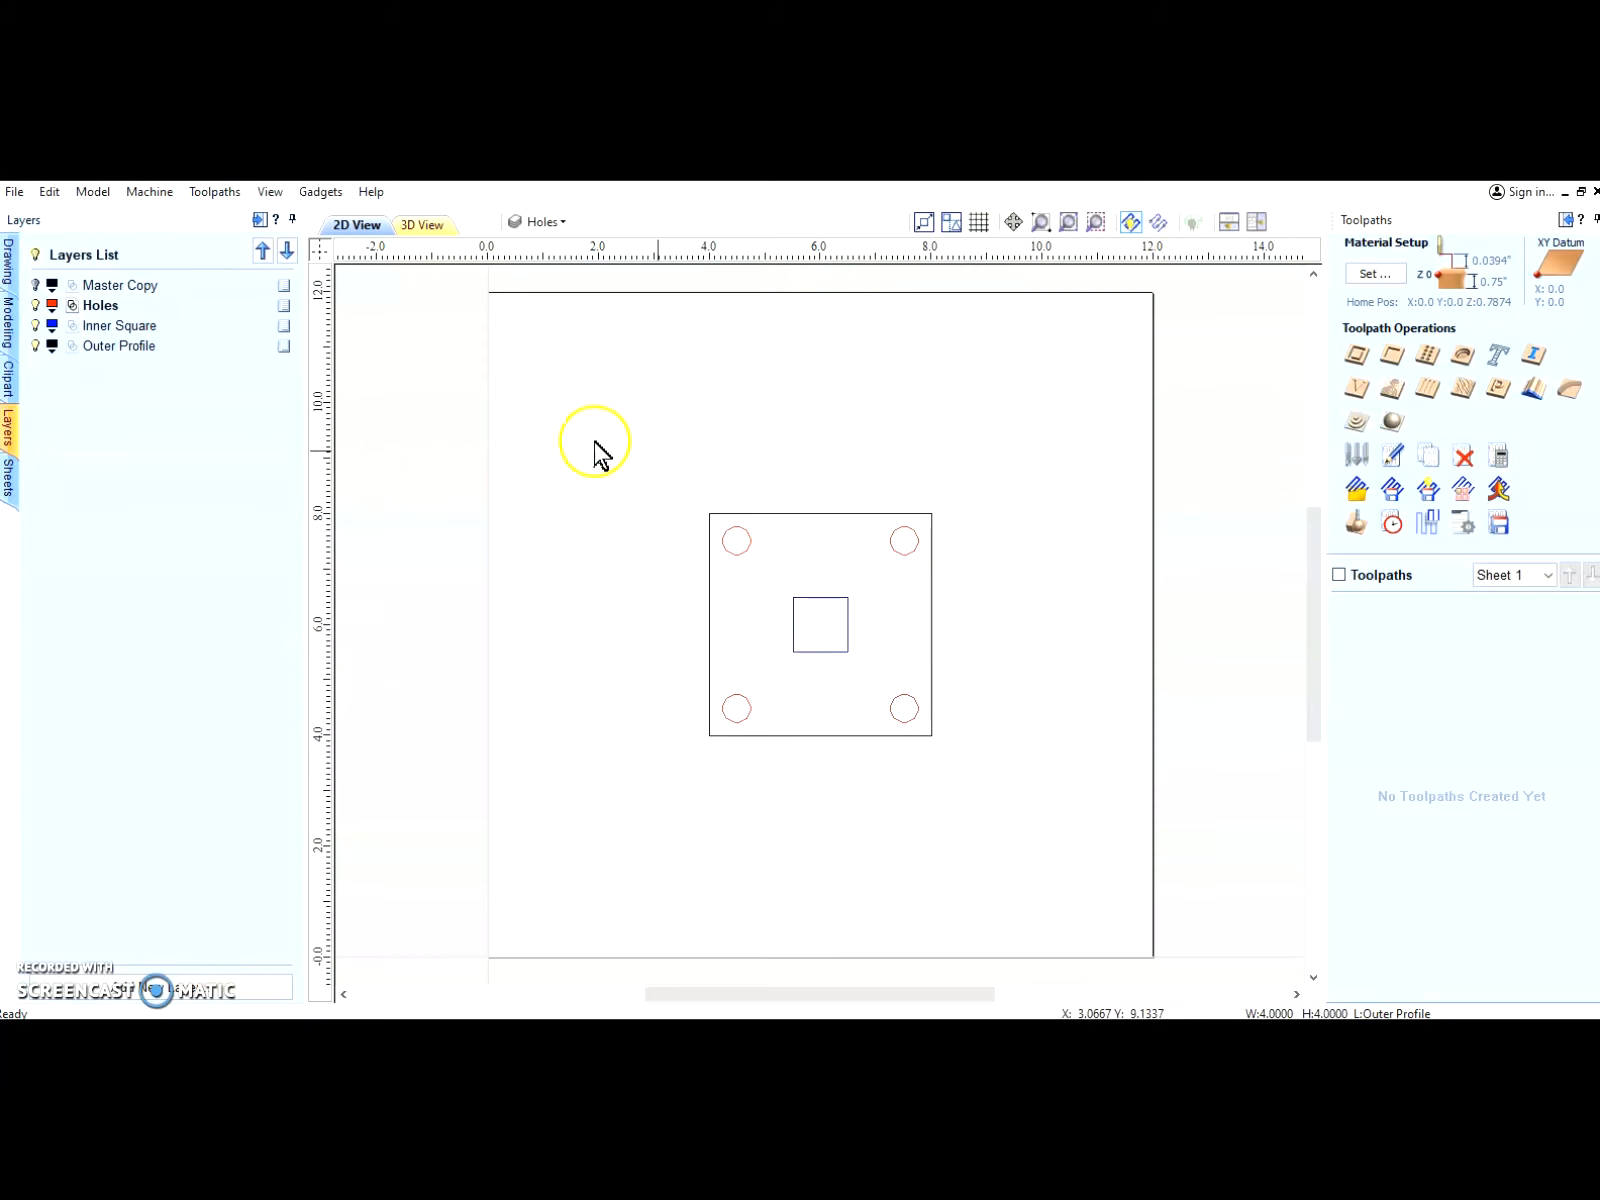
Step: Make Master Copy the active layer, hide it again, and return the active layer to Holes
left_click(132, 285)
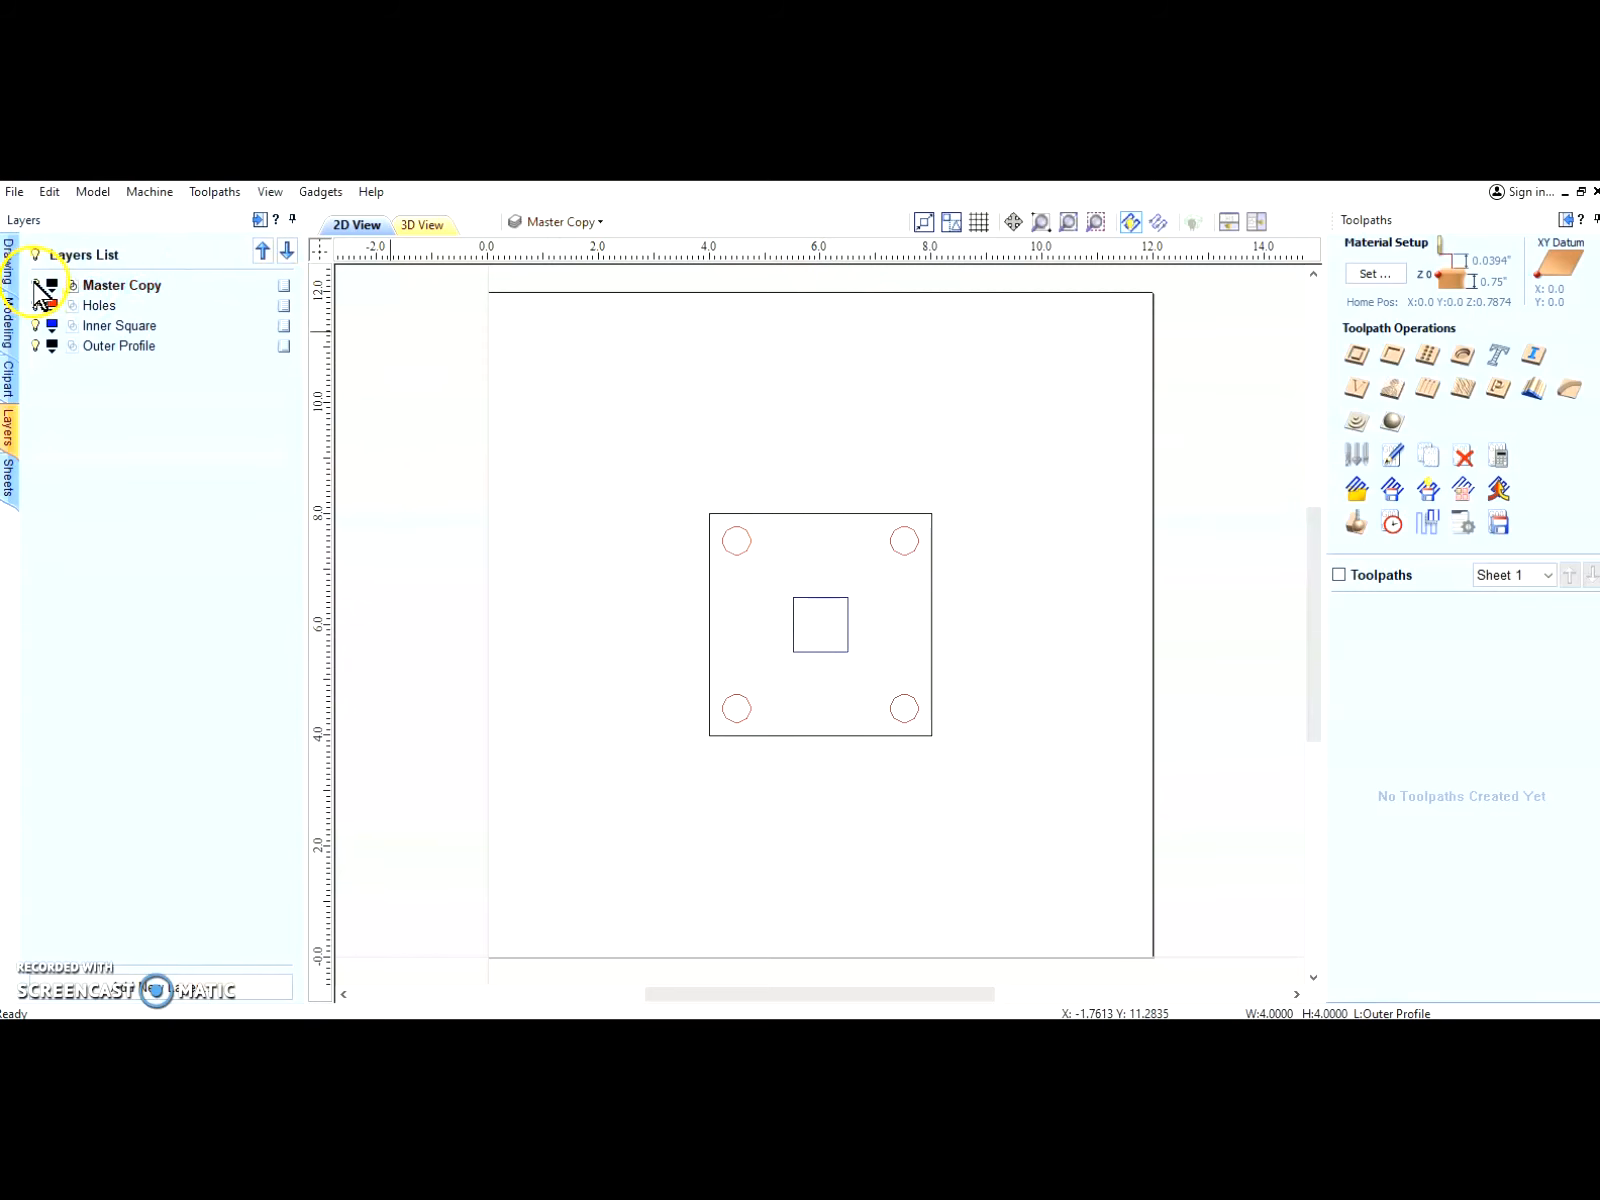
left_click(352, 448)
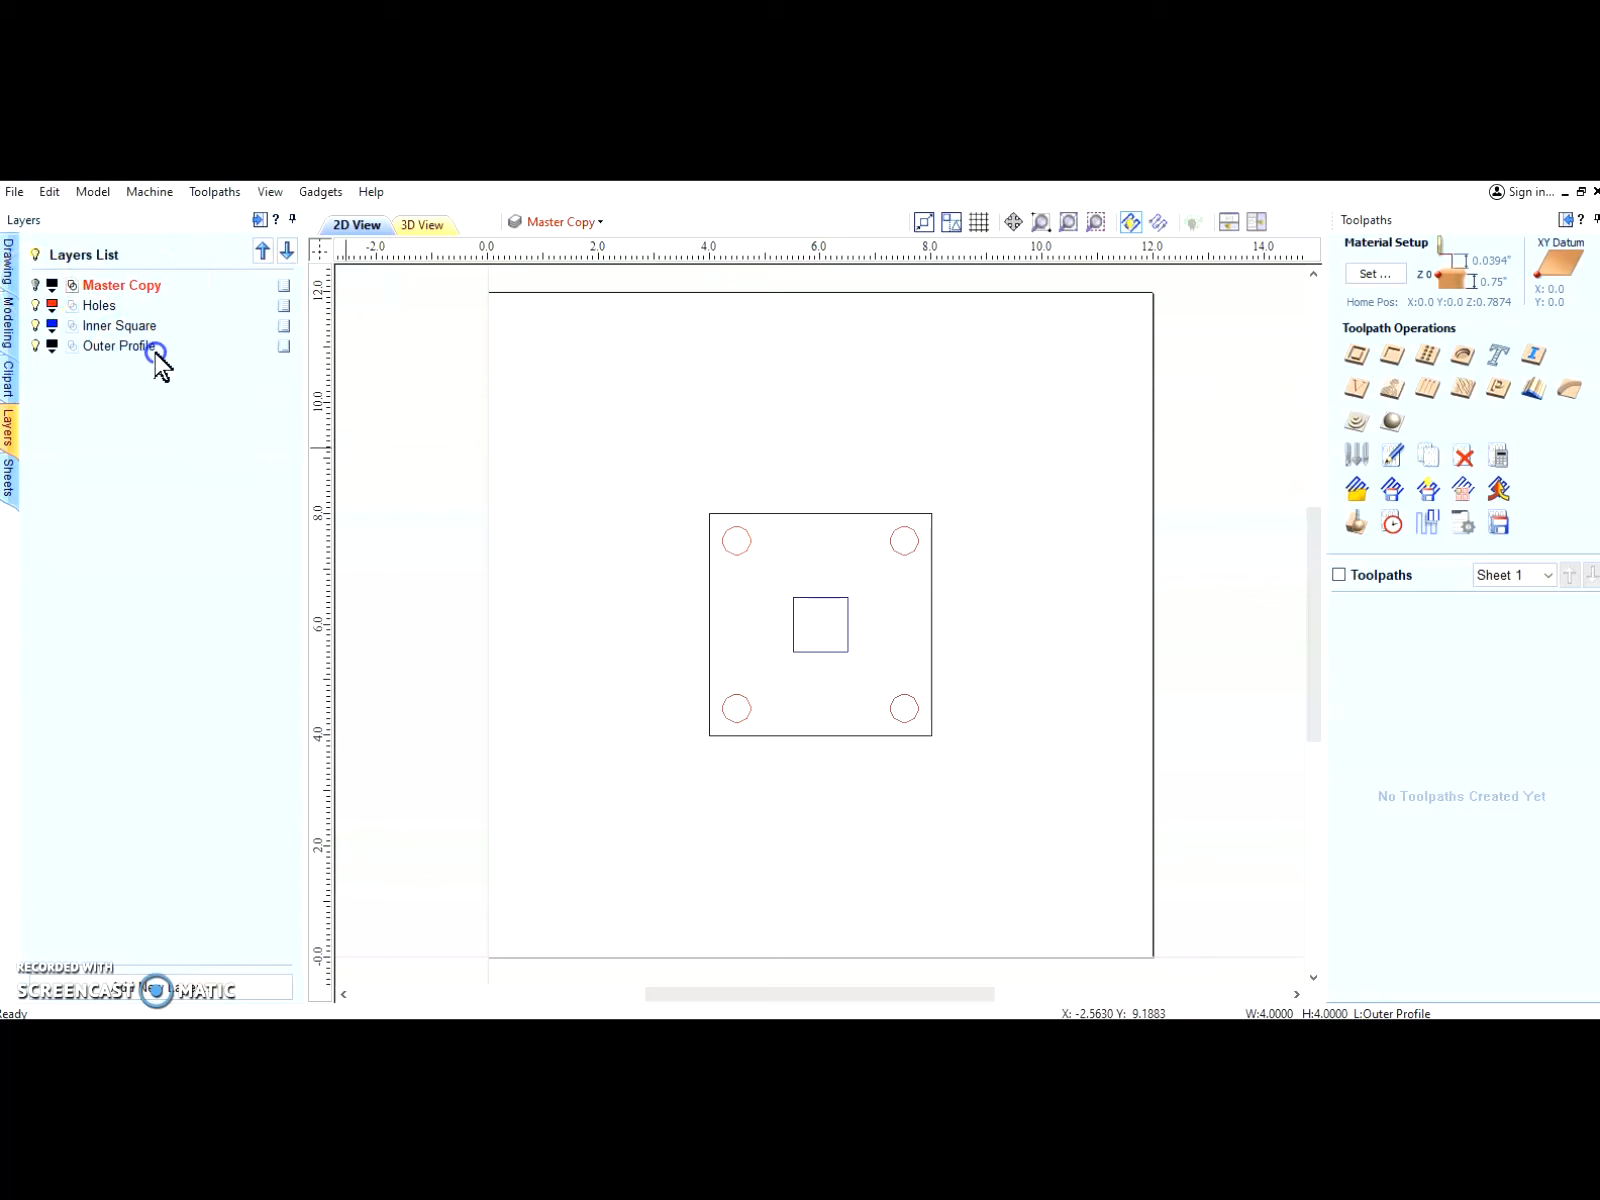
left_click(100, 305)
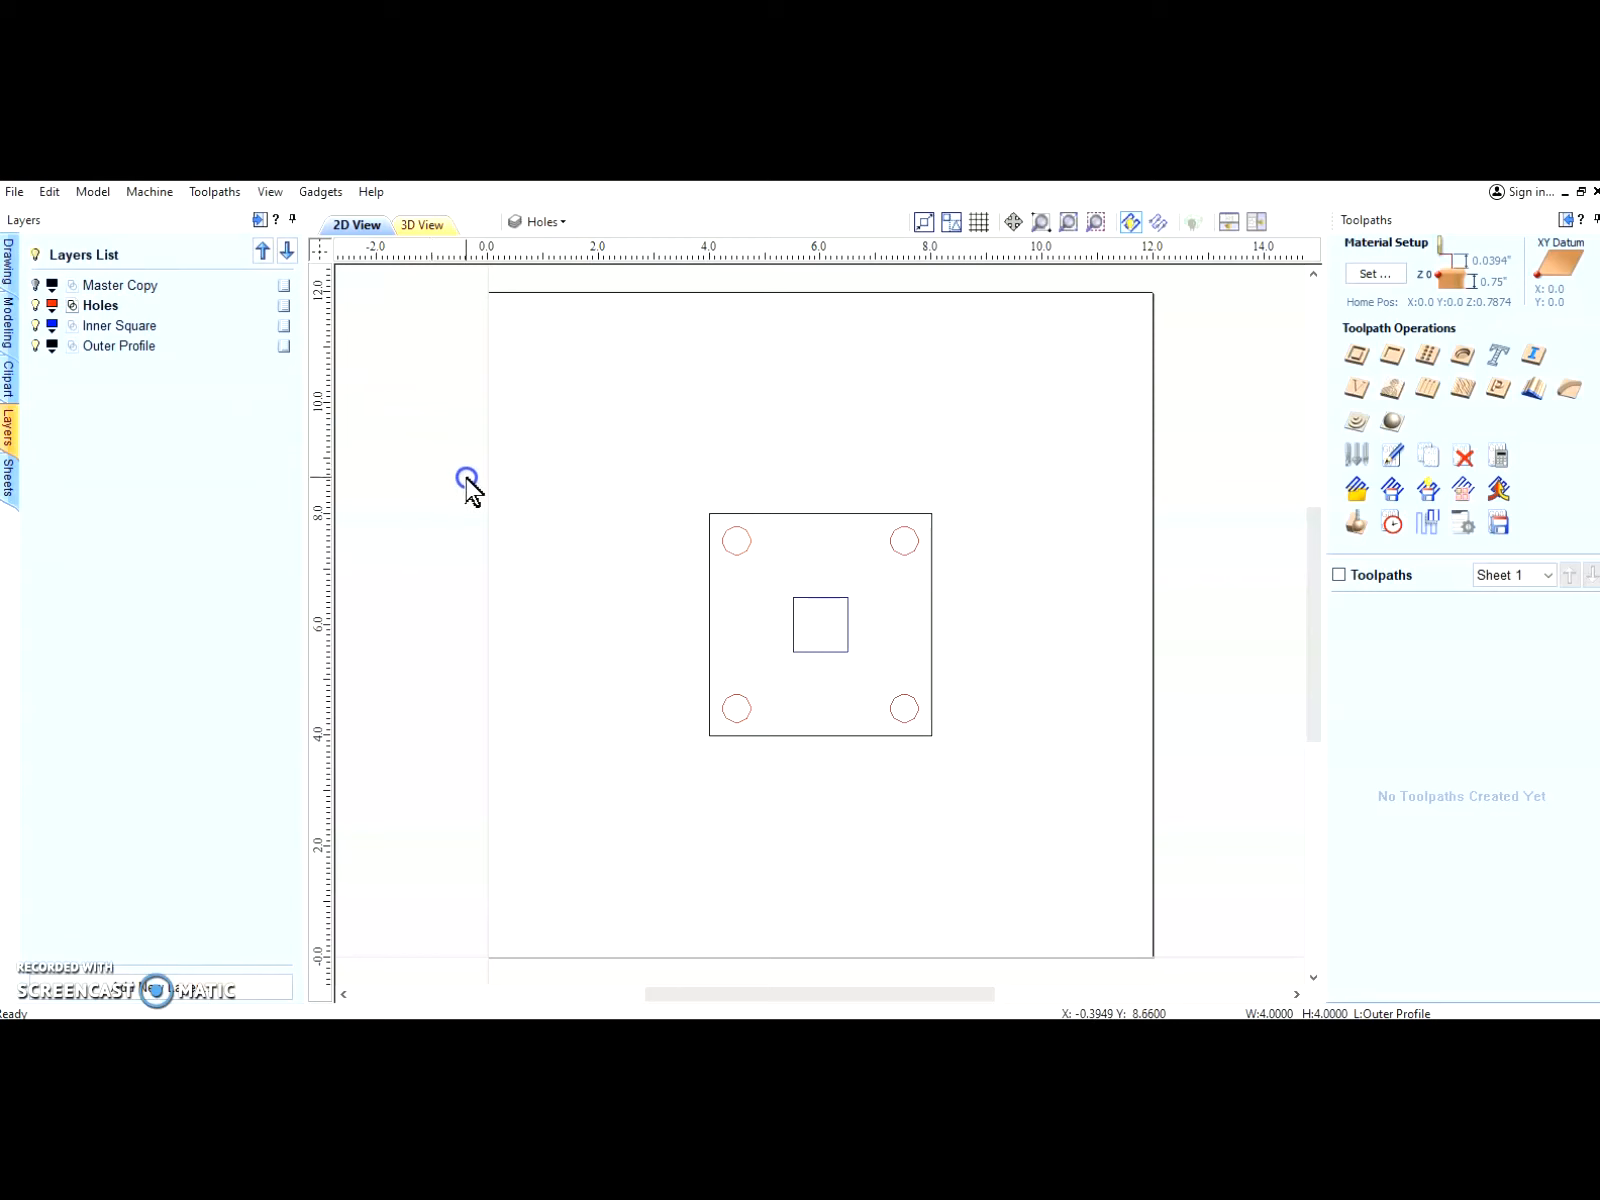
Step: Set up a Pocket toolpath on the centre square, associating its vector selection with closed vectors on the Inner Square layer only
left_click(836, 655)
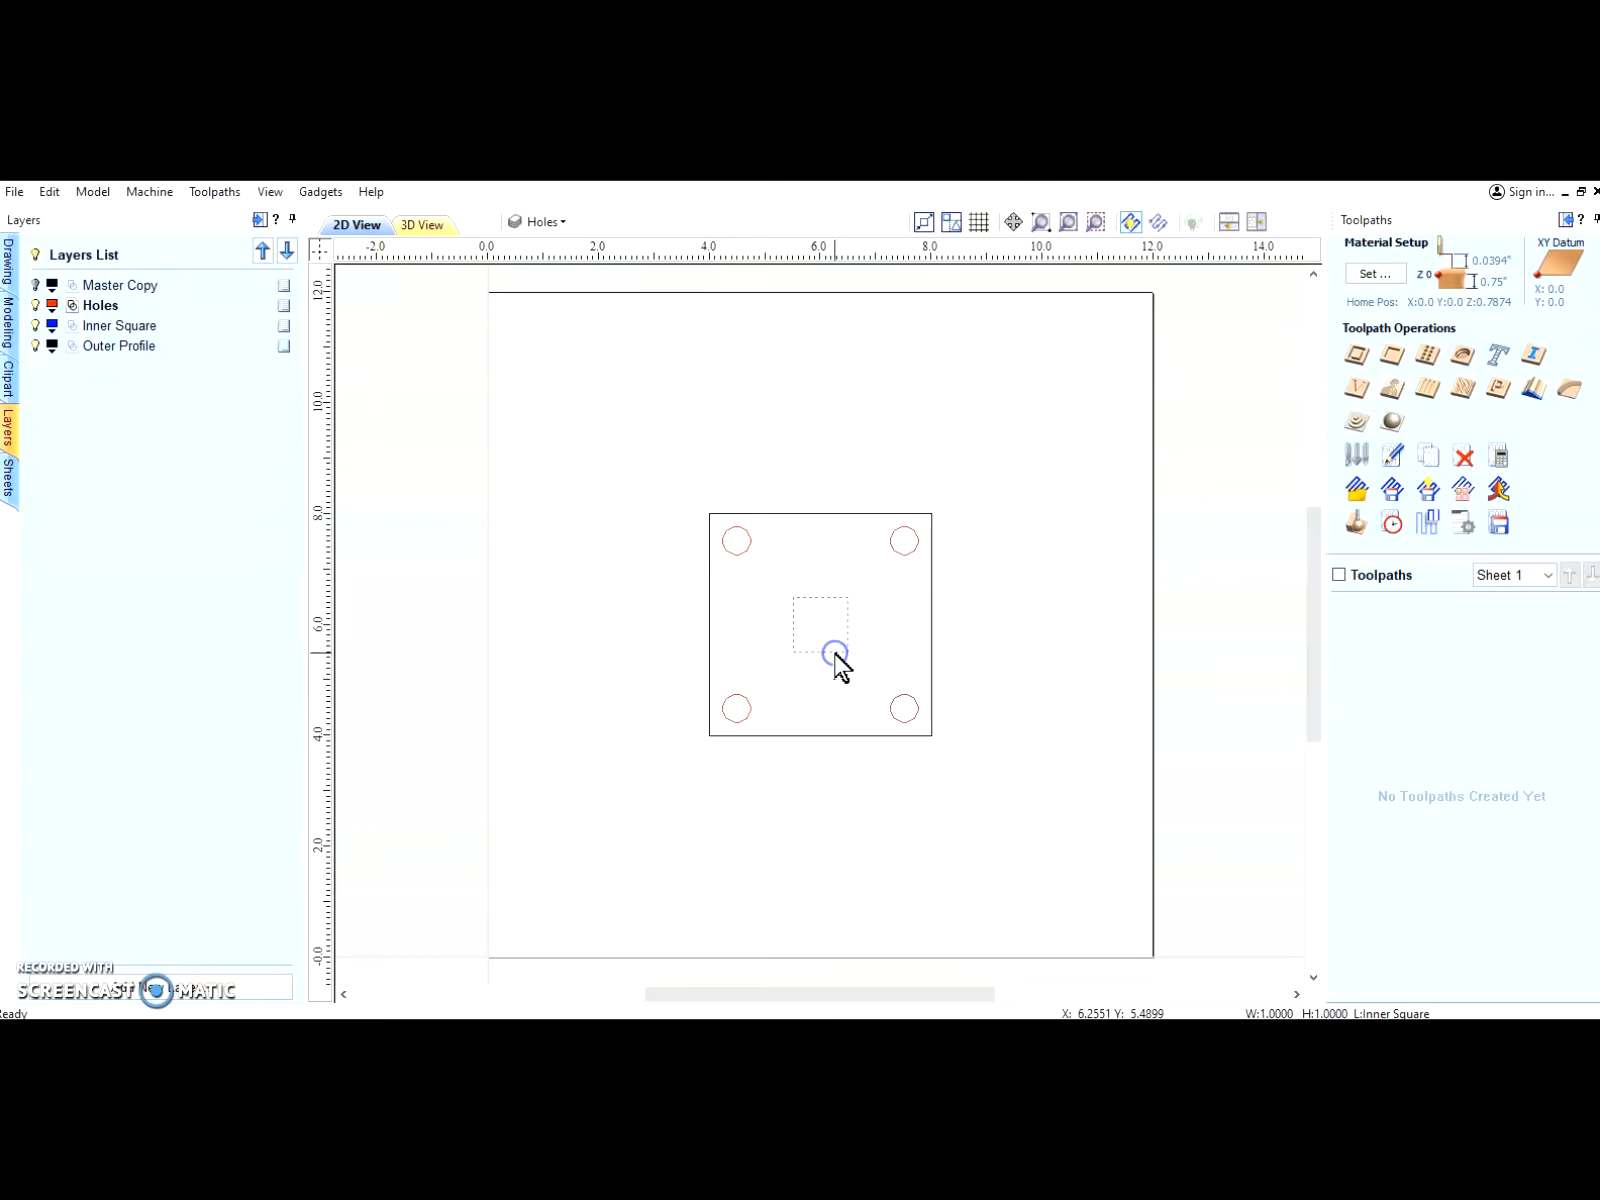
left_click(1392, 355)
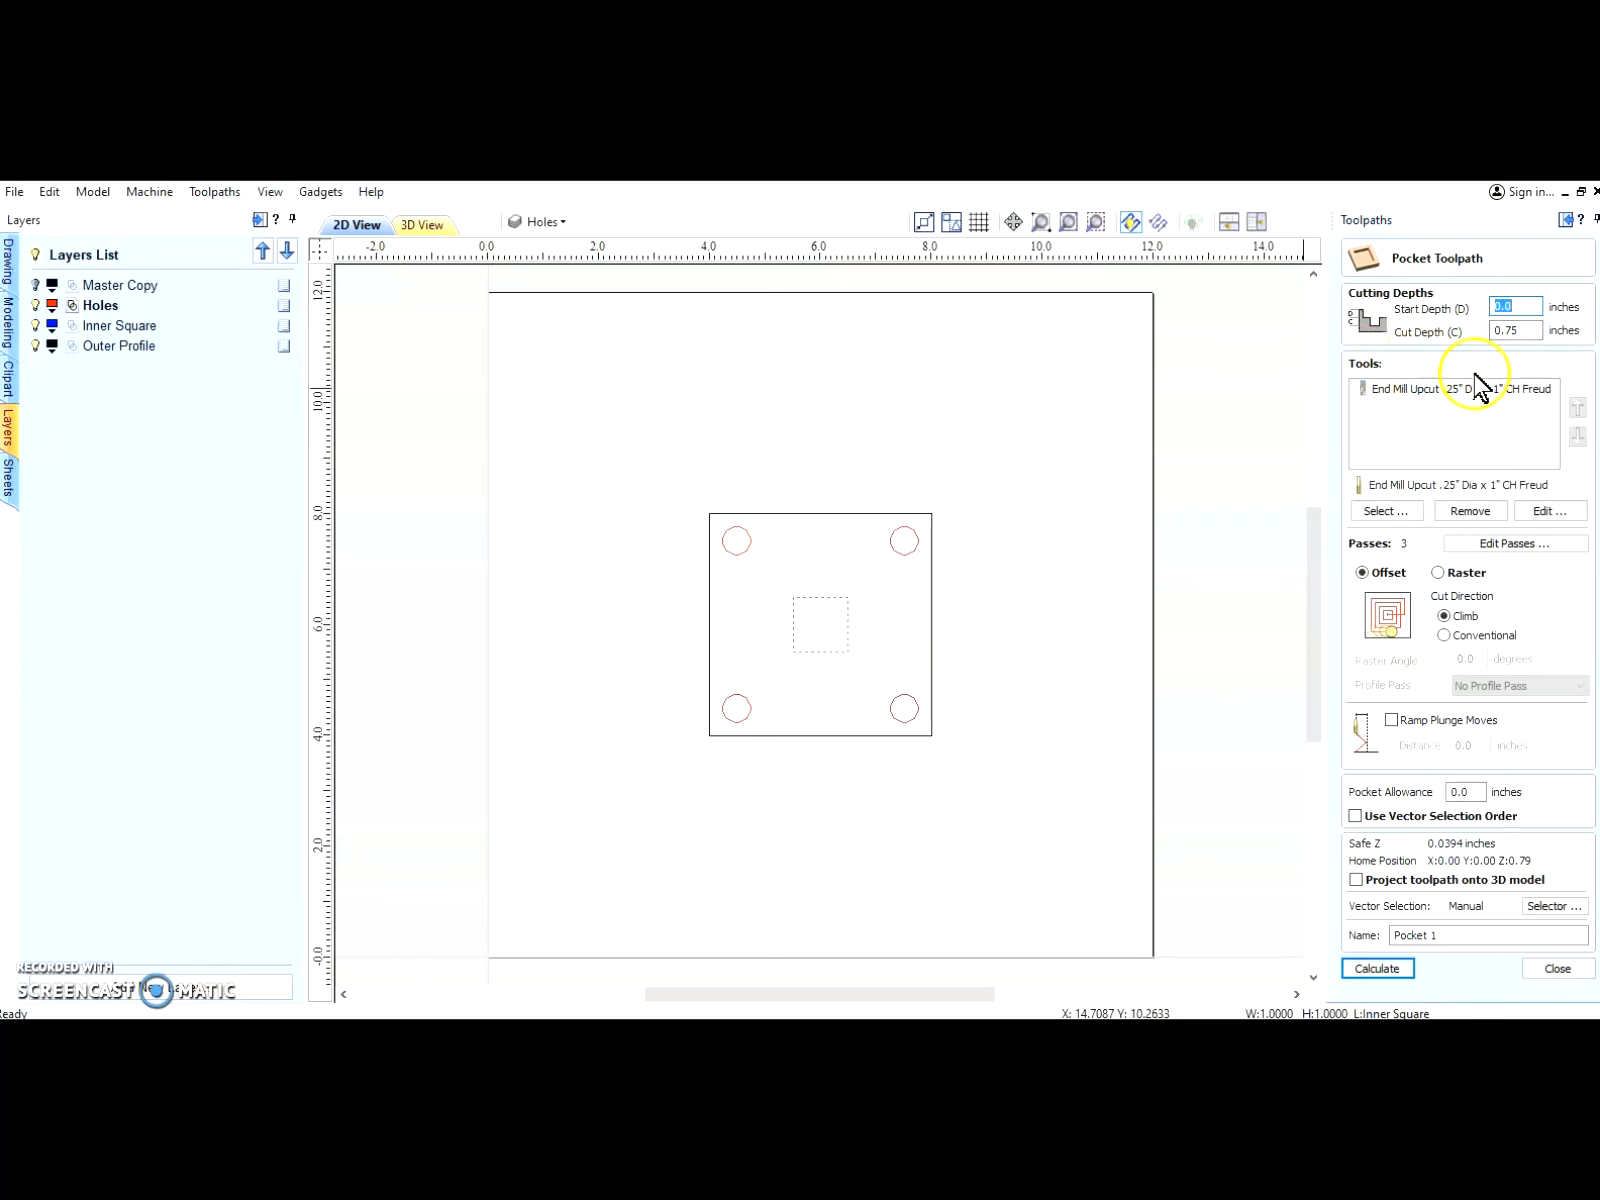
left_click(10, 260)
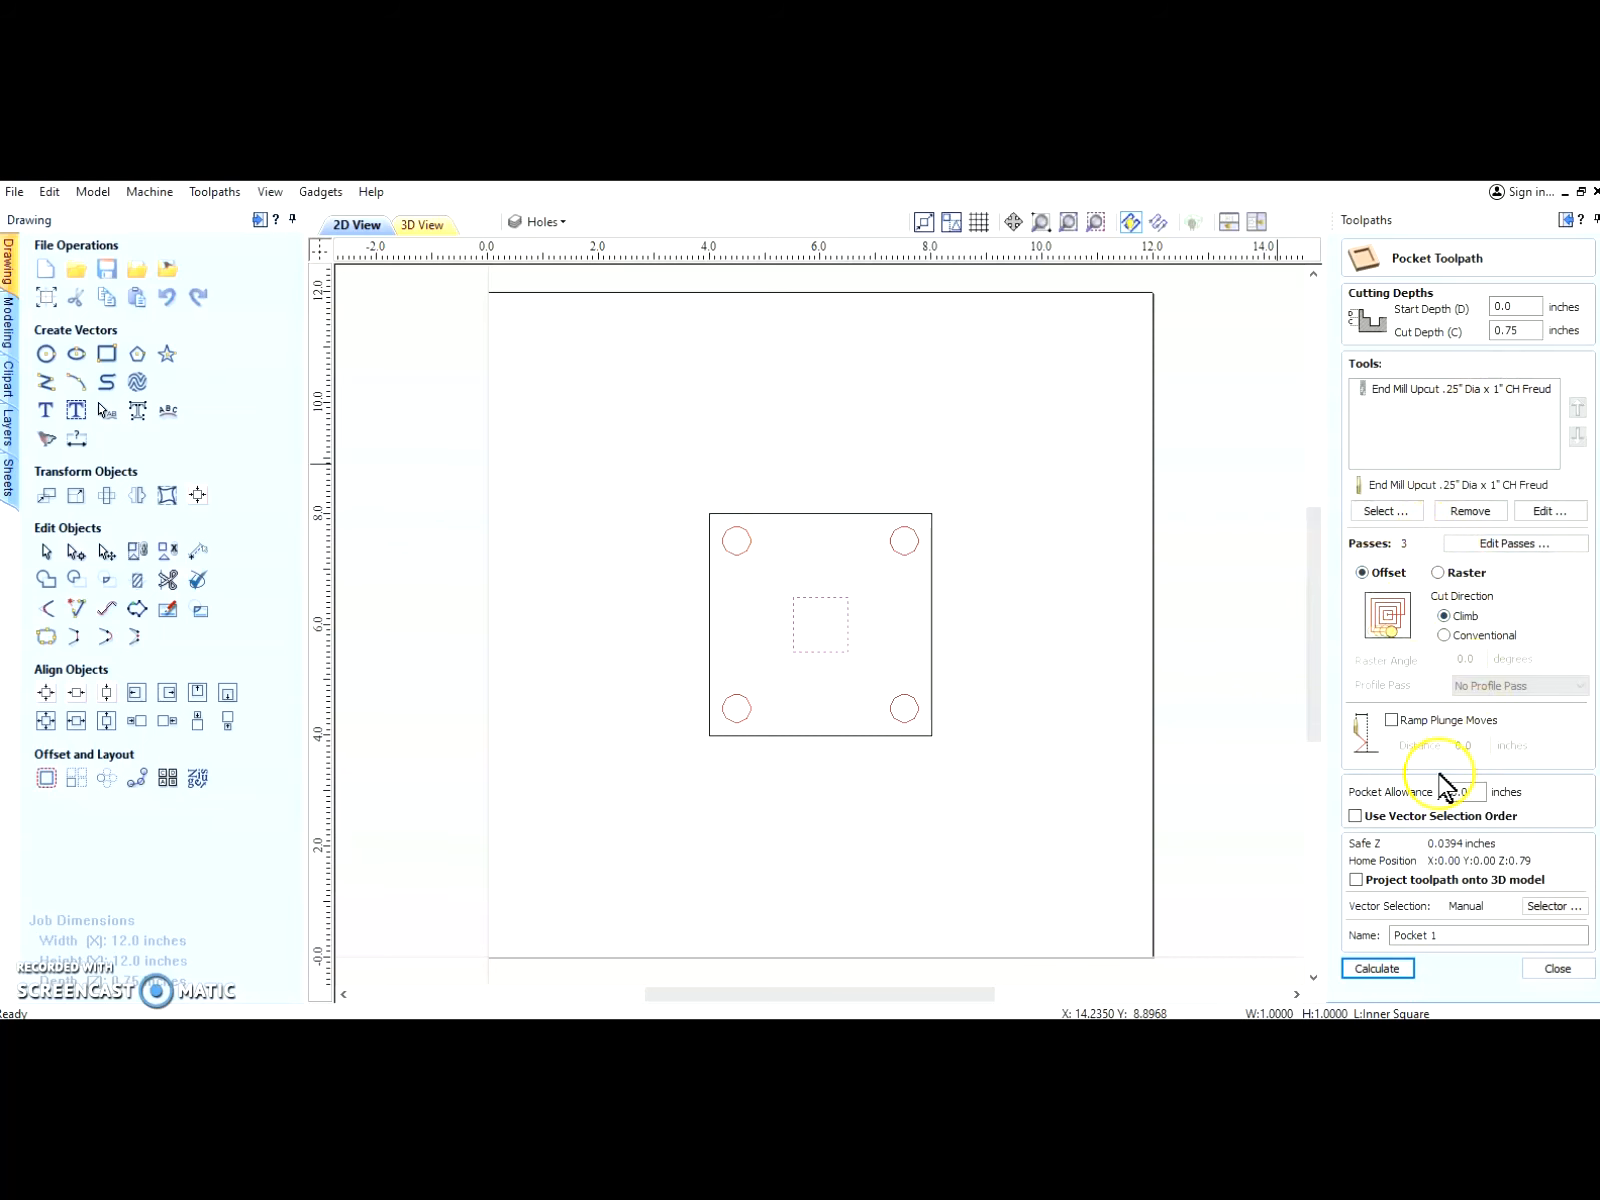
left_click(1565, 907)
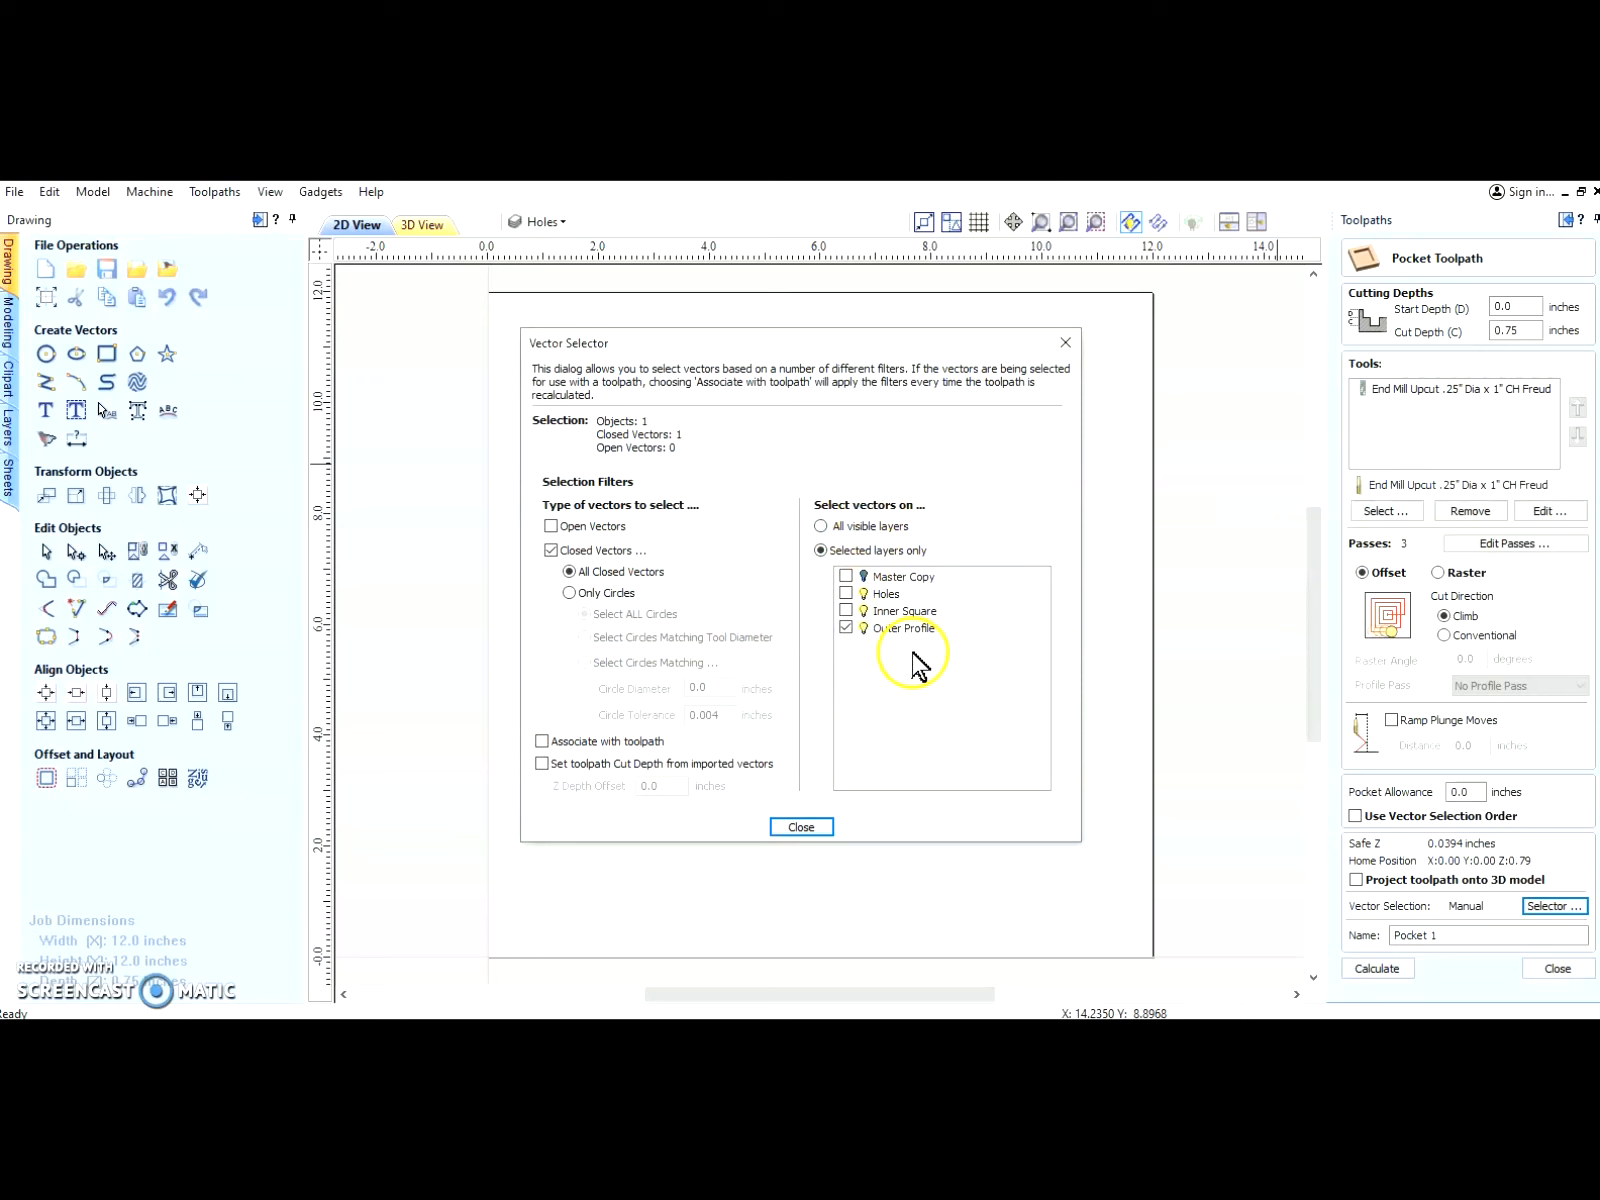
left_click(845, 628)
left_click(846, 628)
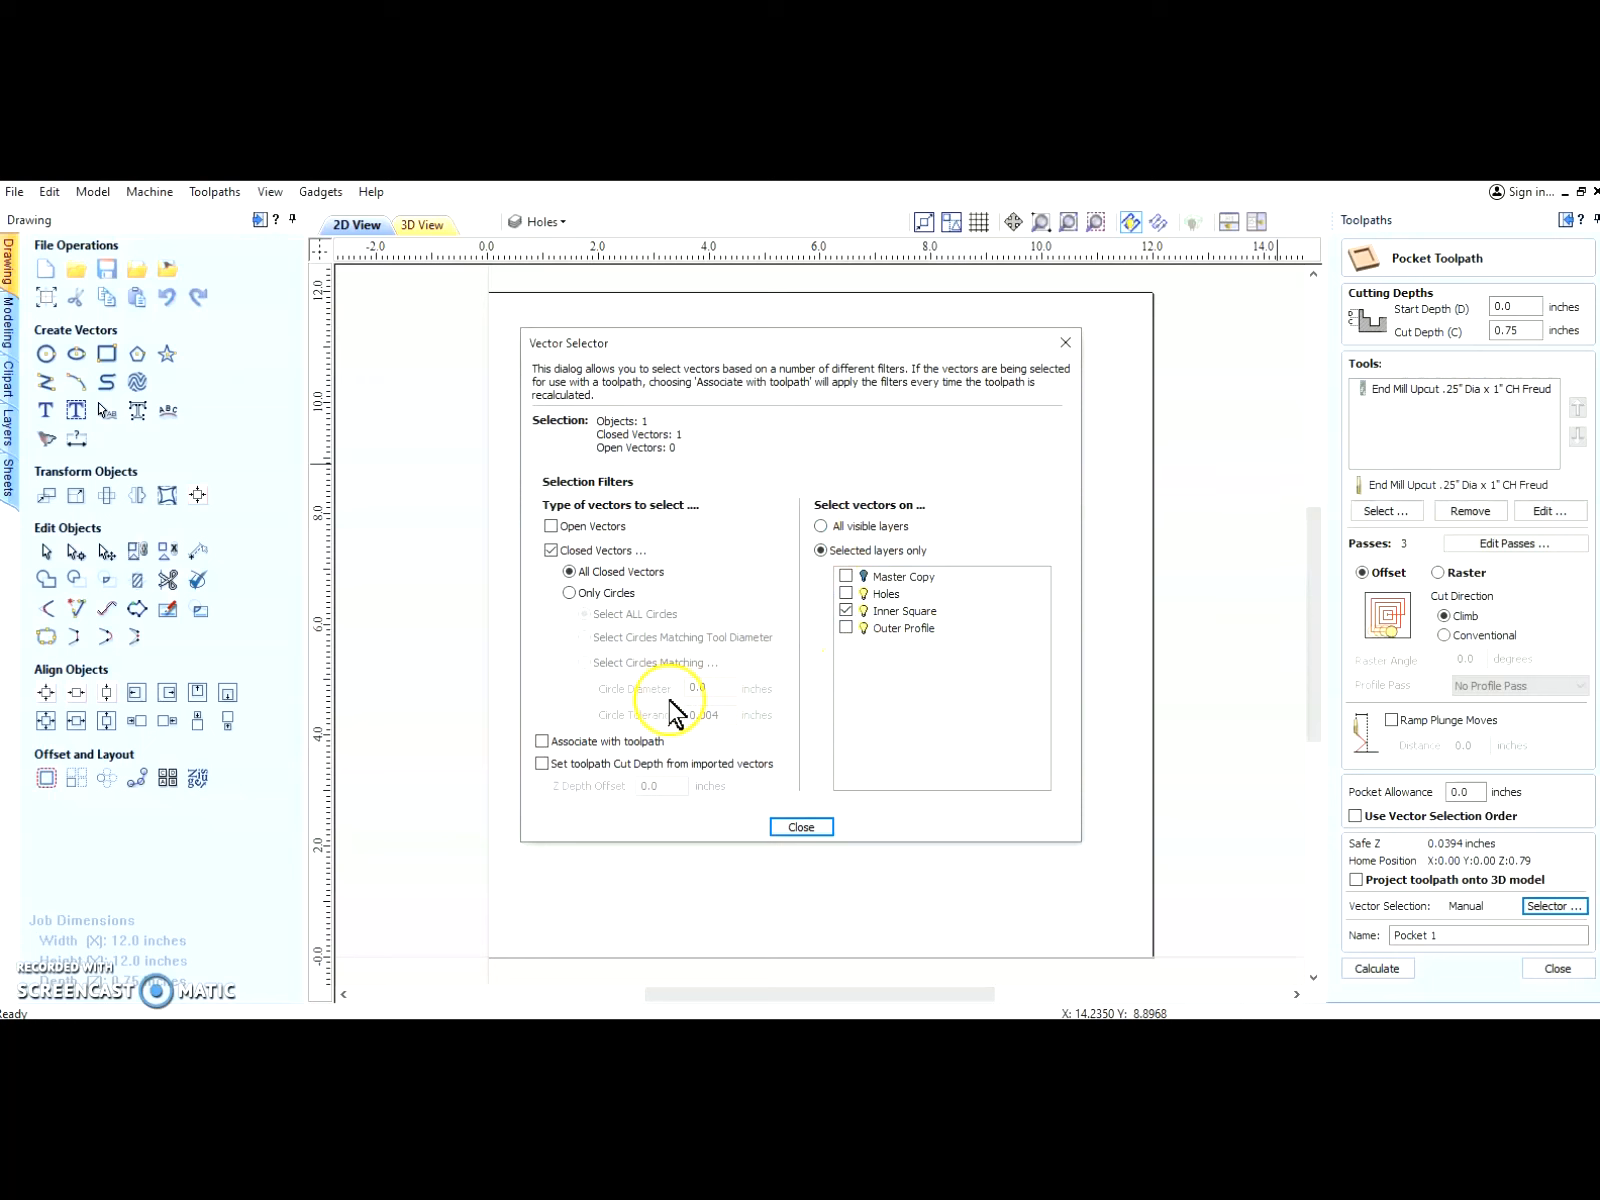
left_click(542, 742)
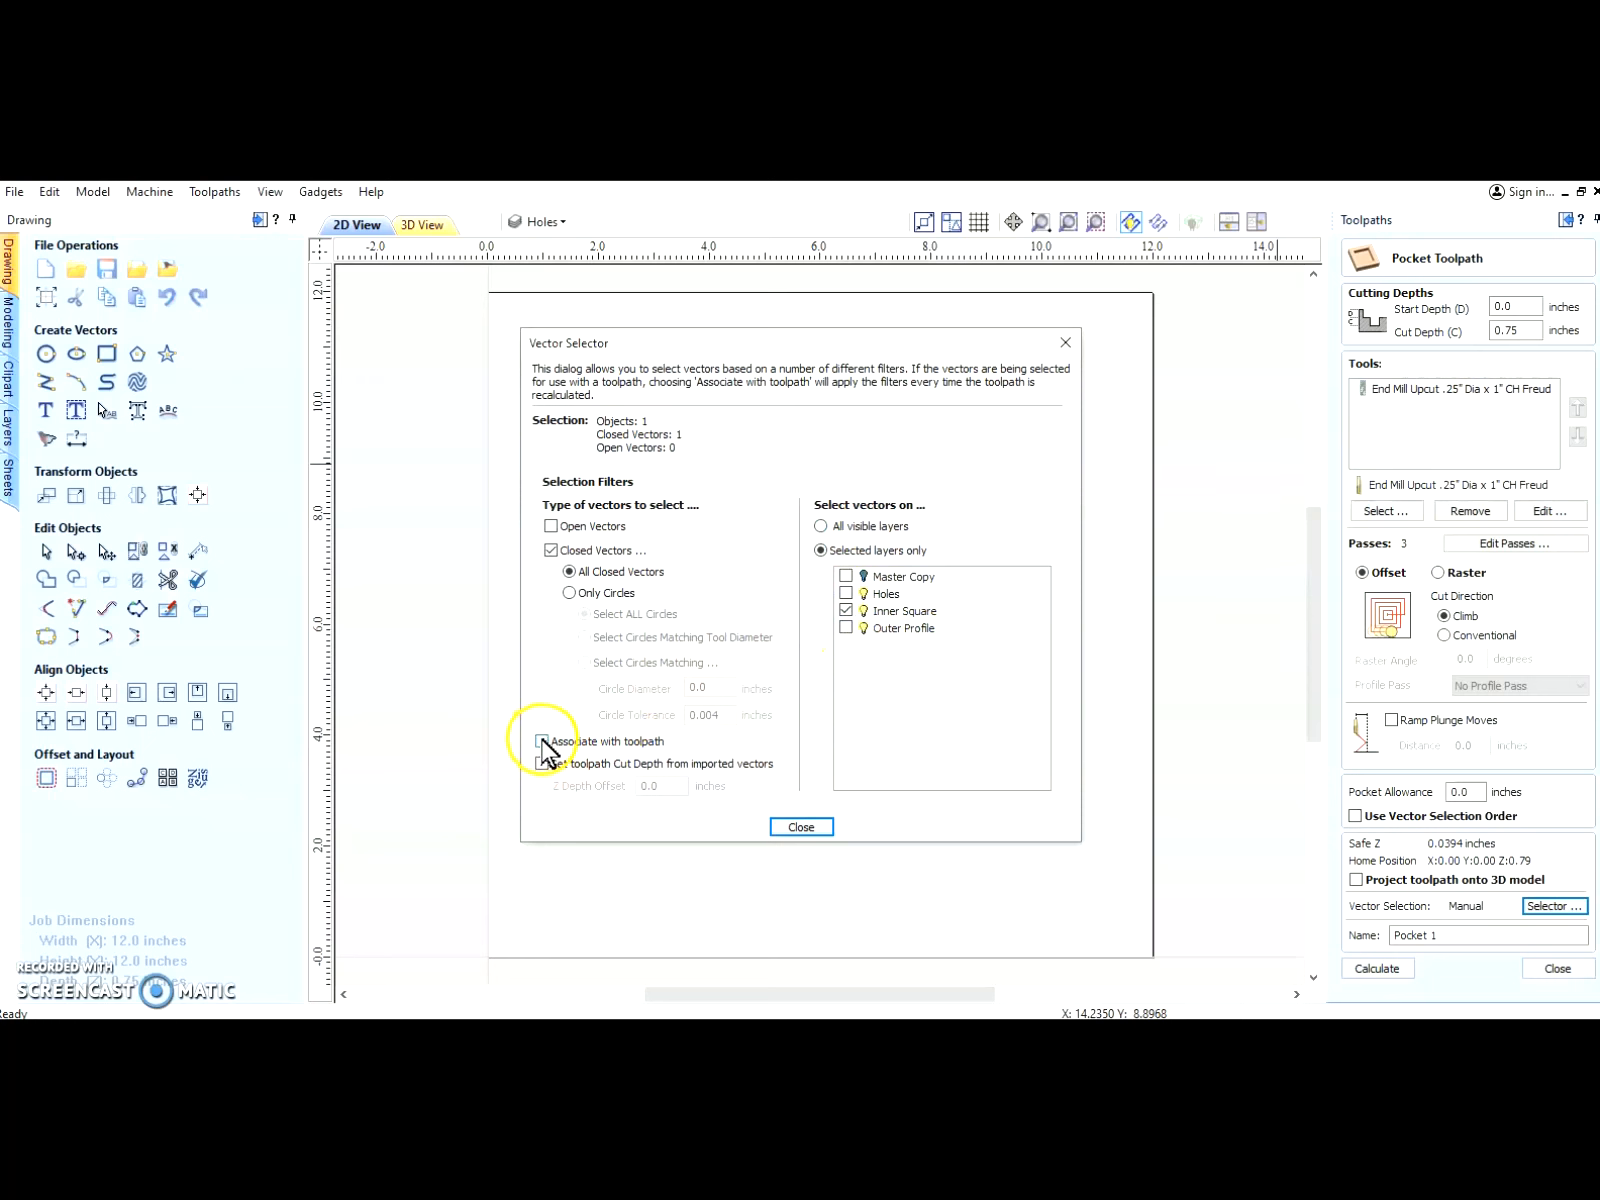
left_click(800, 827)
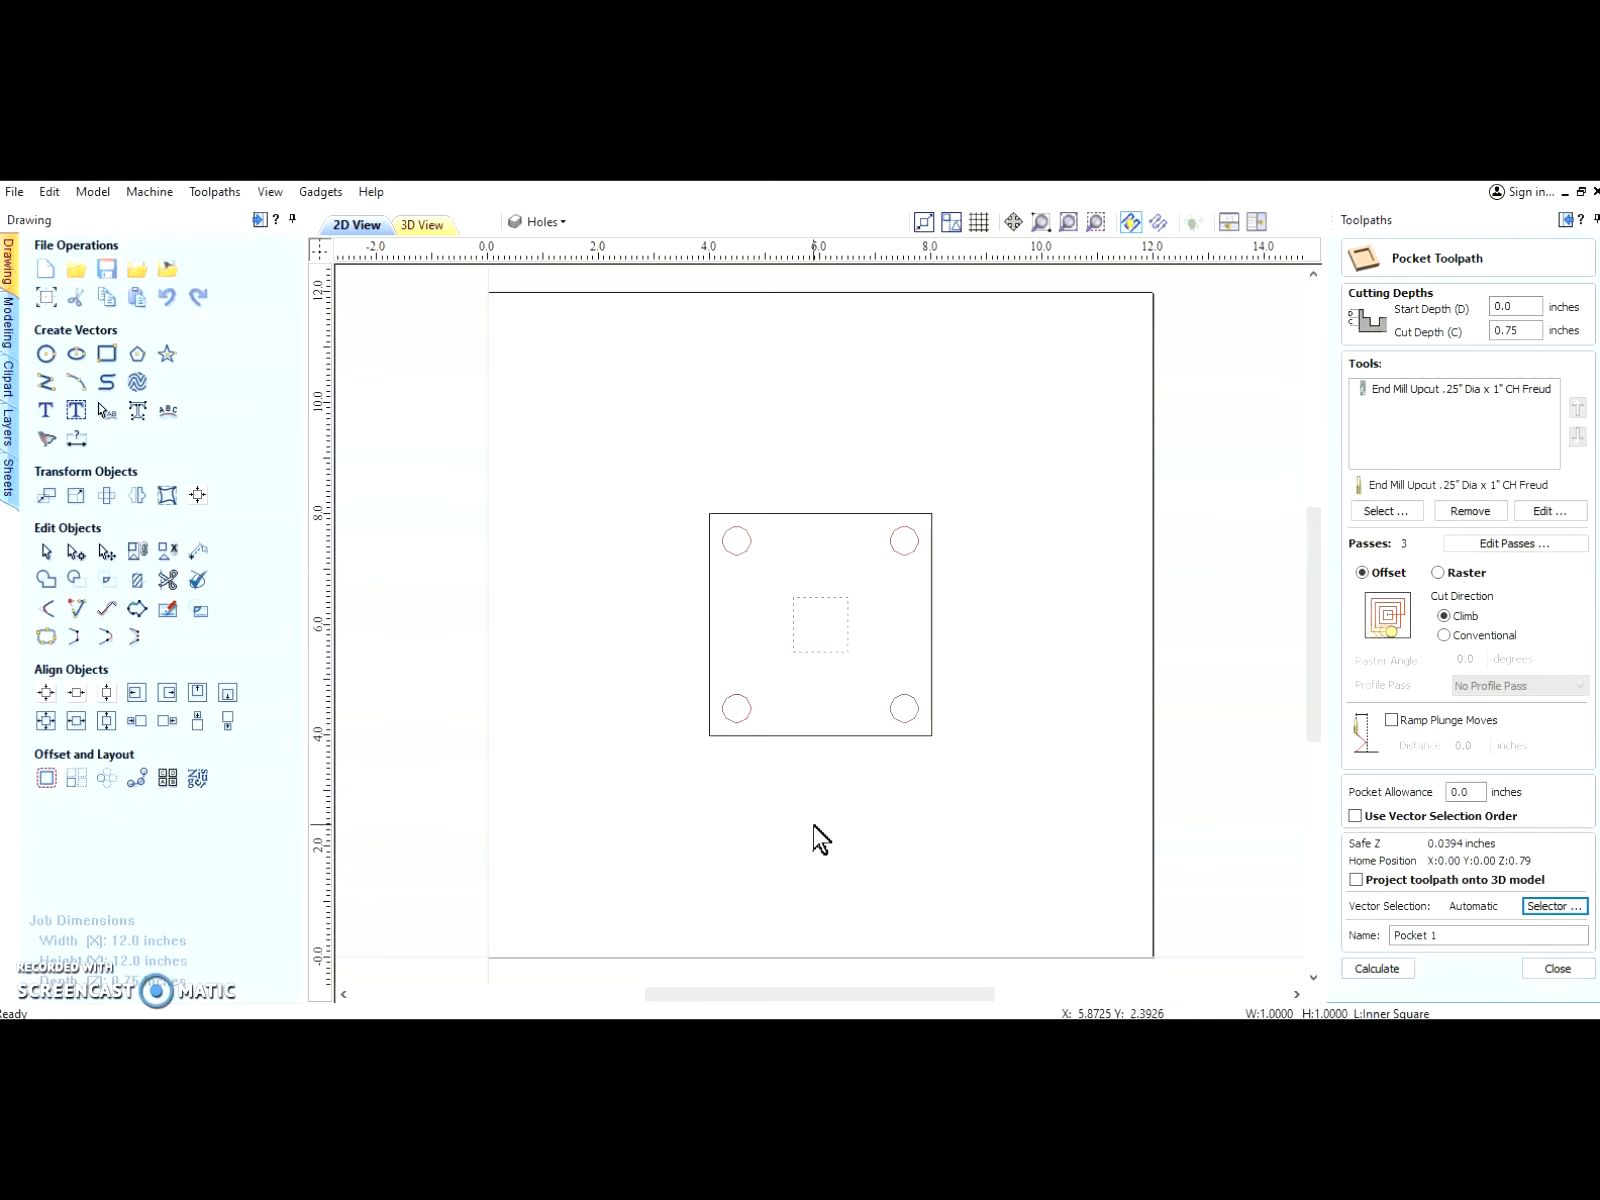
Step: Calculate the centre square's pocket toolpath, check it in the 2D view and close the toolpath preview
left_click(1377, 968)
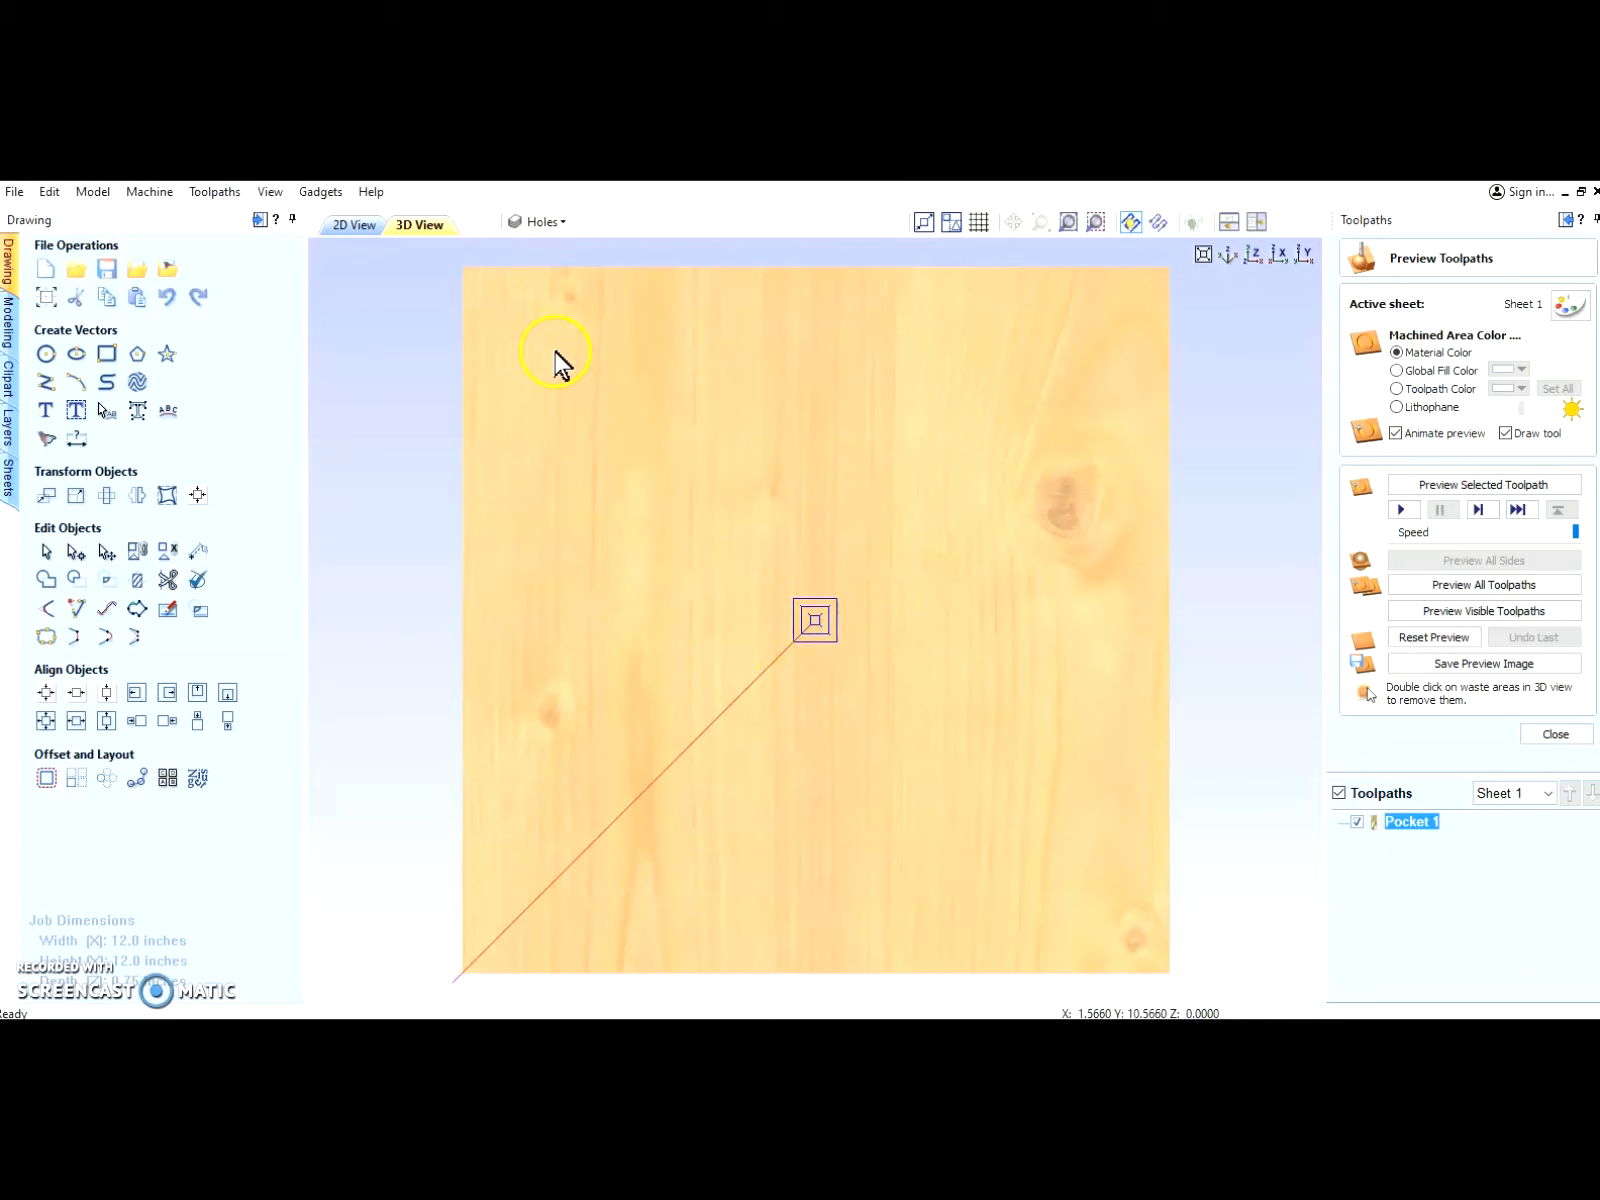
mouse_move(1398, 843)
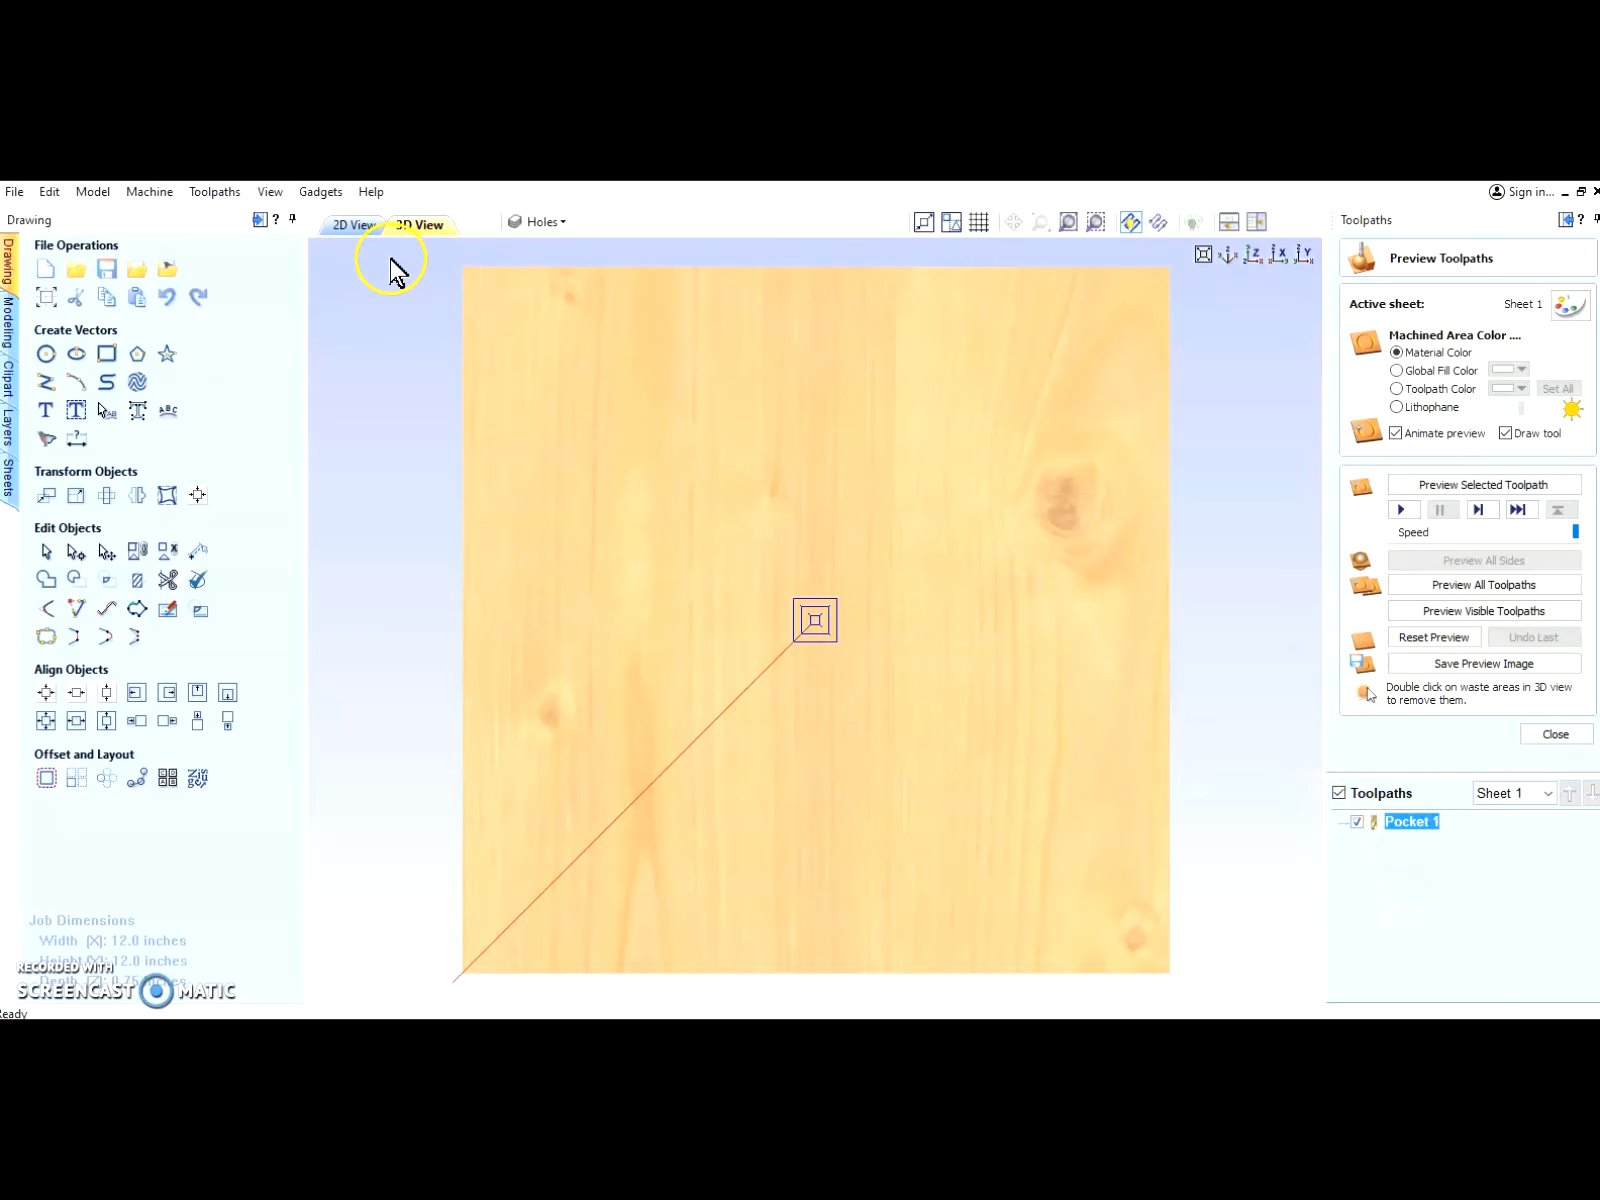
left_click(366, 230)
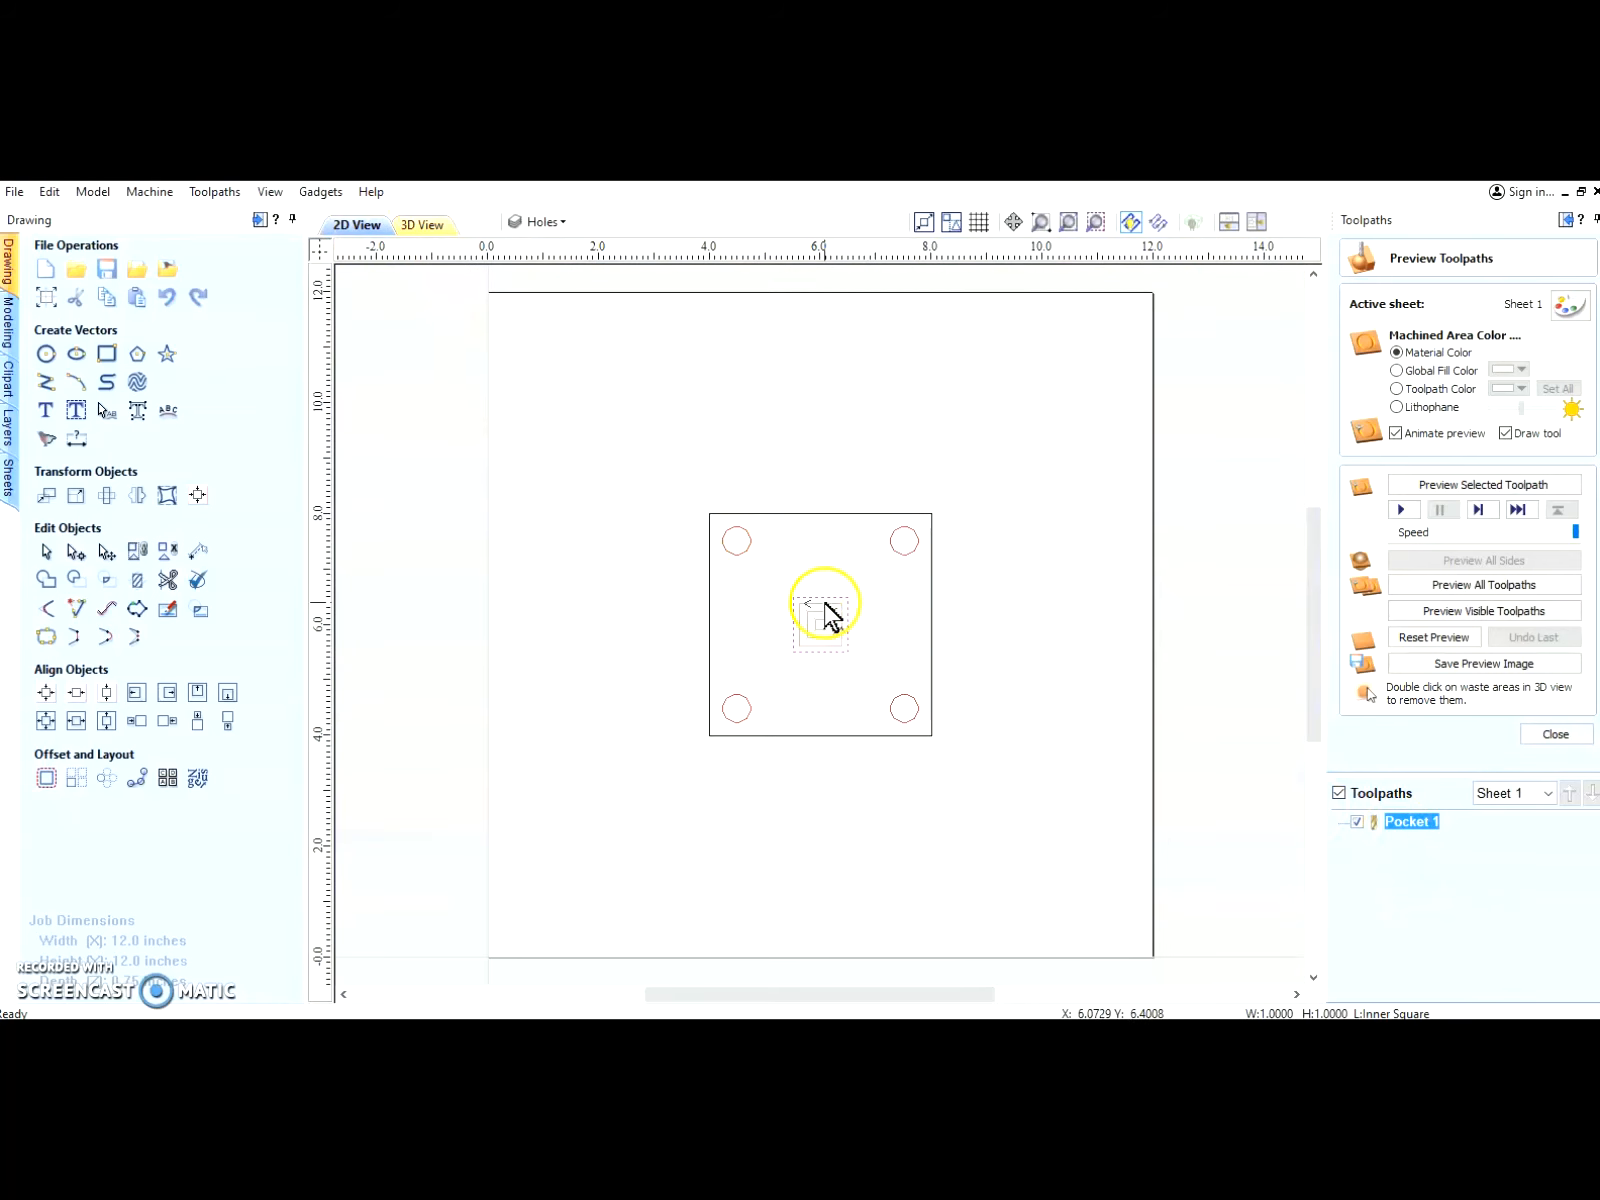
left_click(1530, 738)
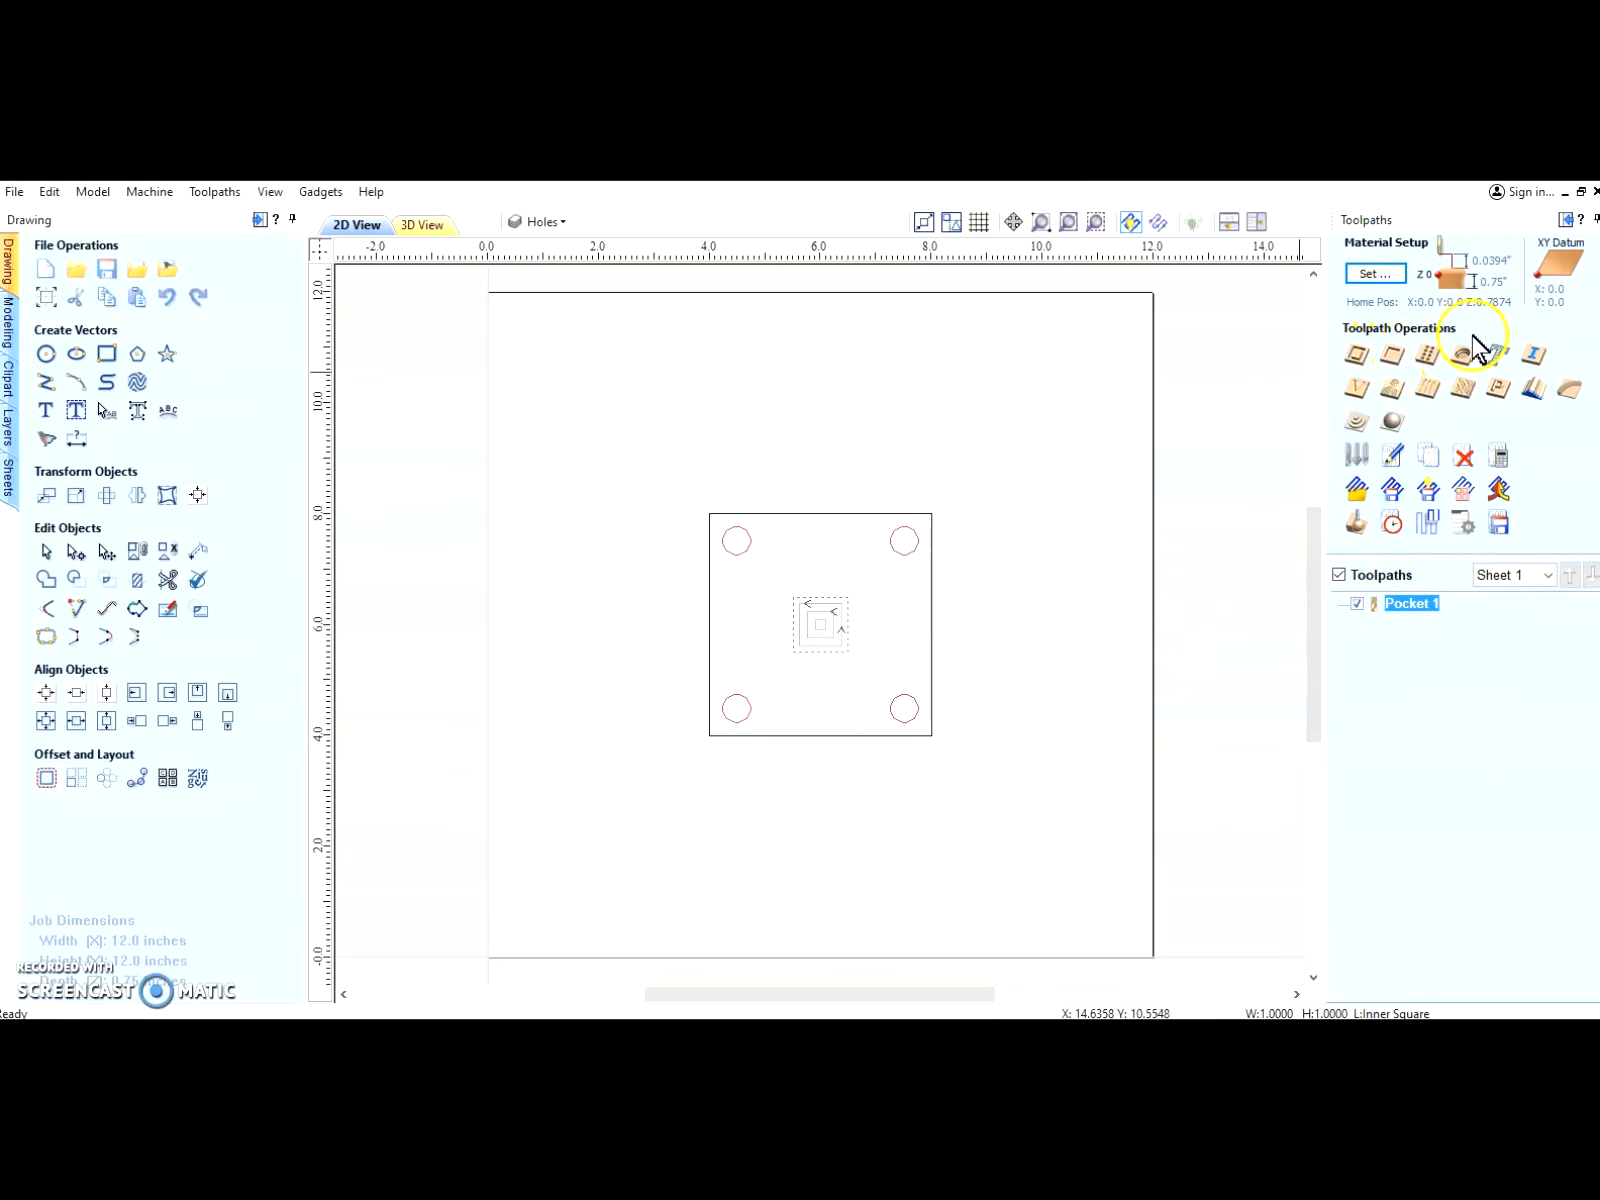
Step: Create and calculate a second Pocket toolpath associated with closed vectors on the Holes layer only
left_click(1390, 358)
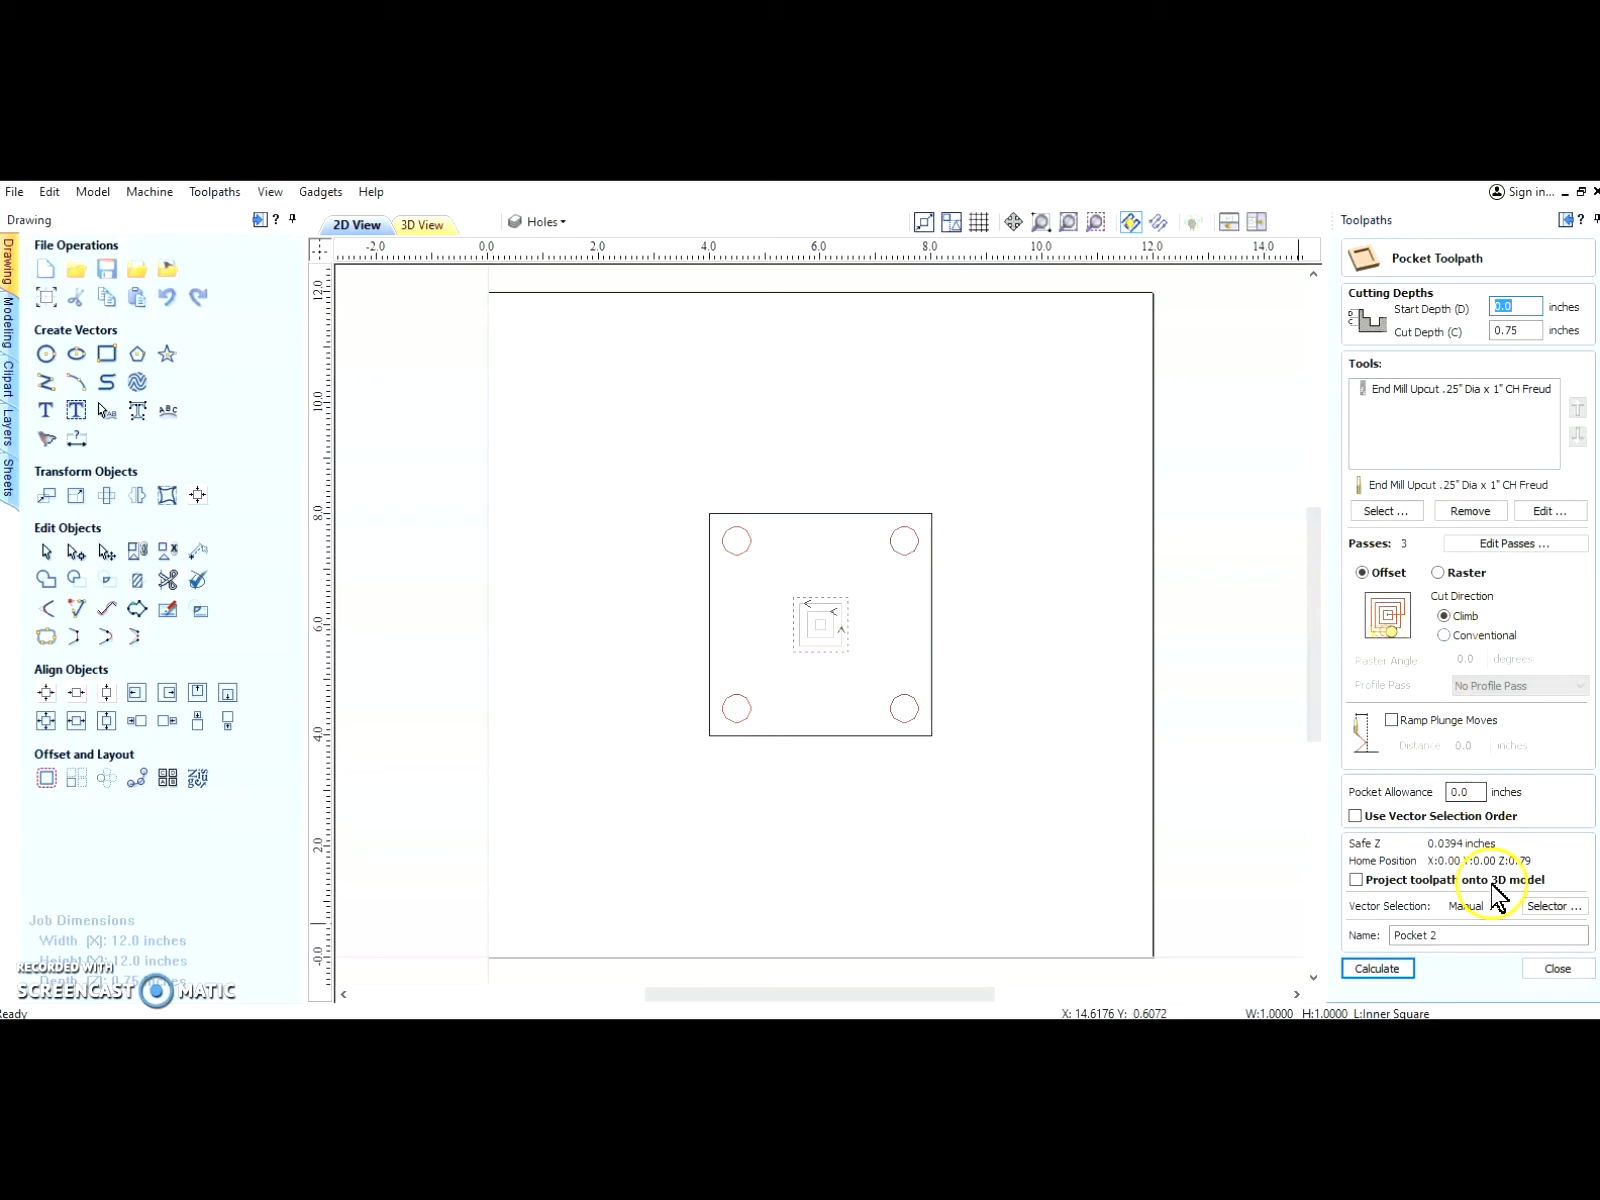
left_click(1551, 908)
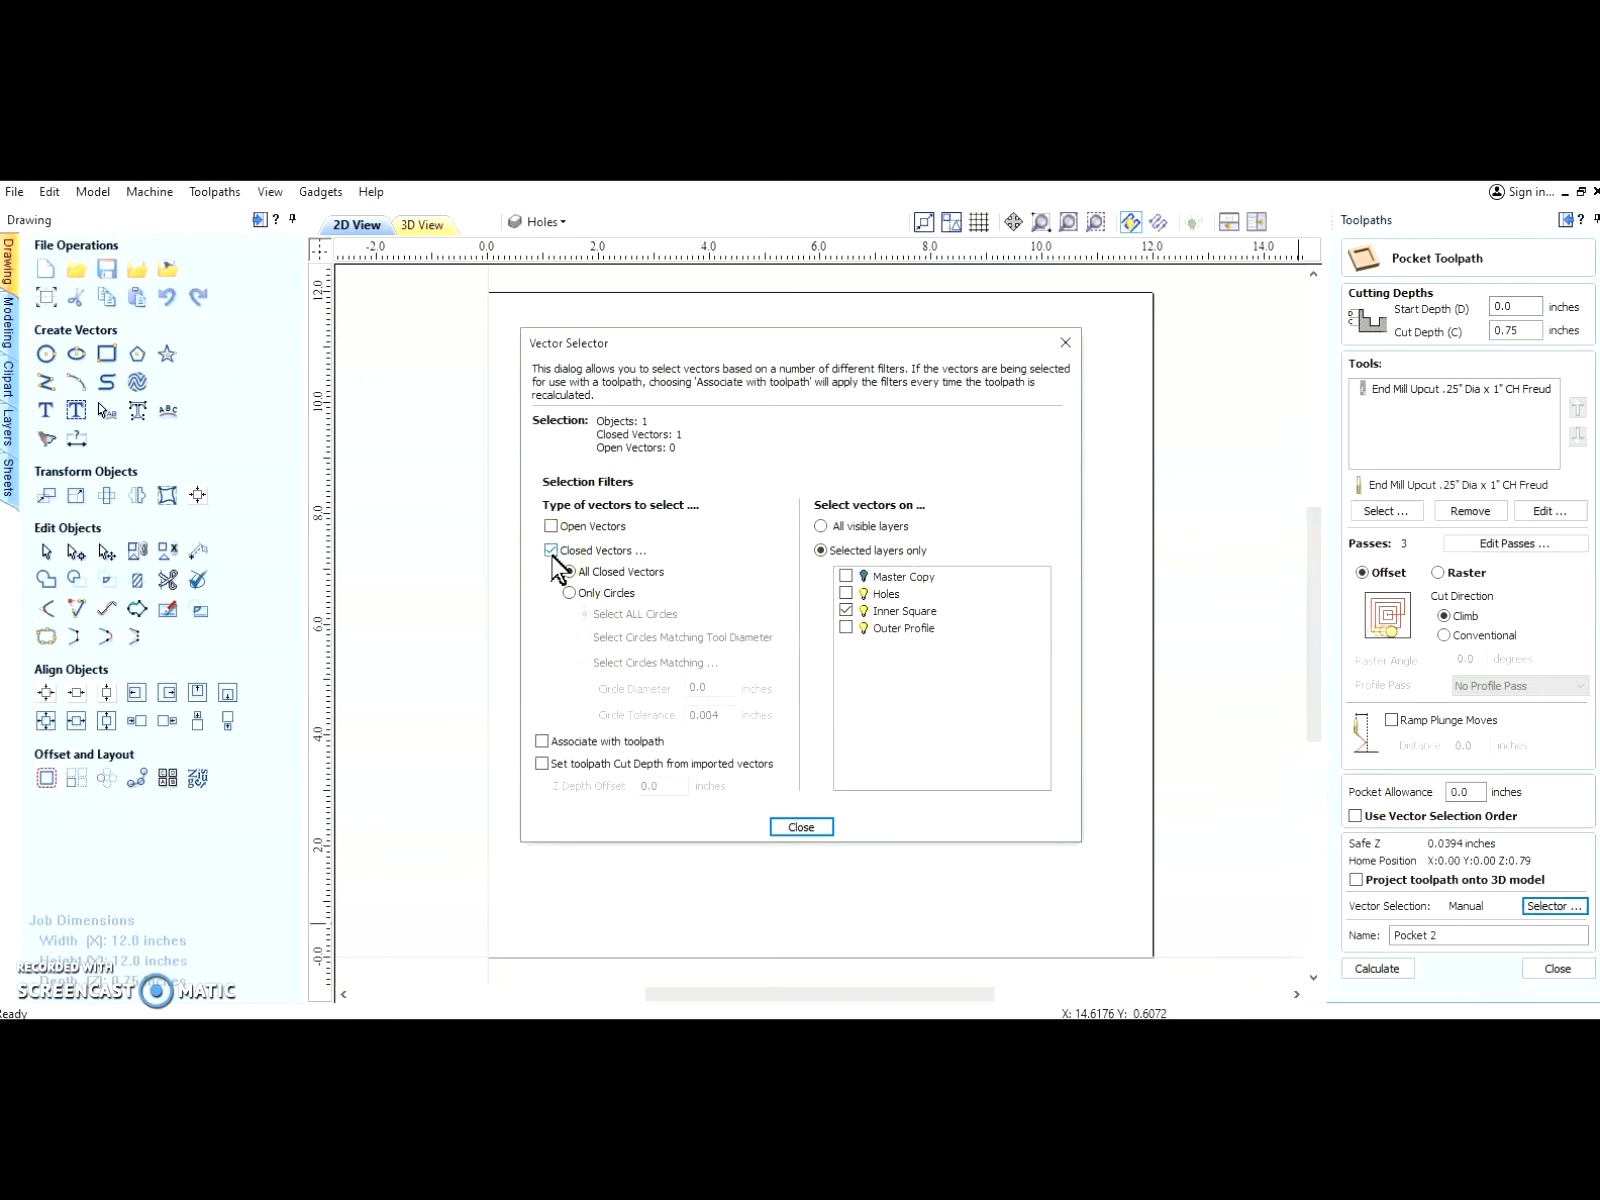
left_click(847, 593)
left_click(541, 741)
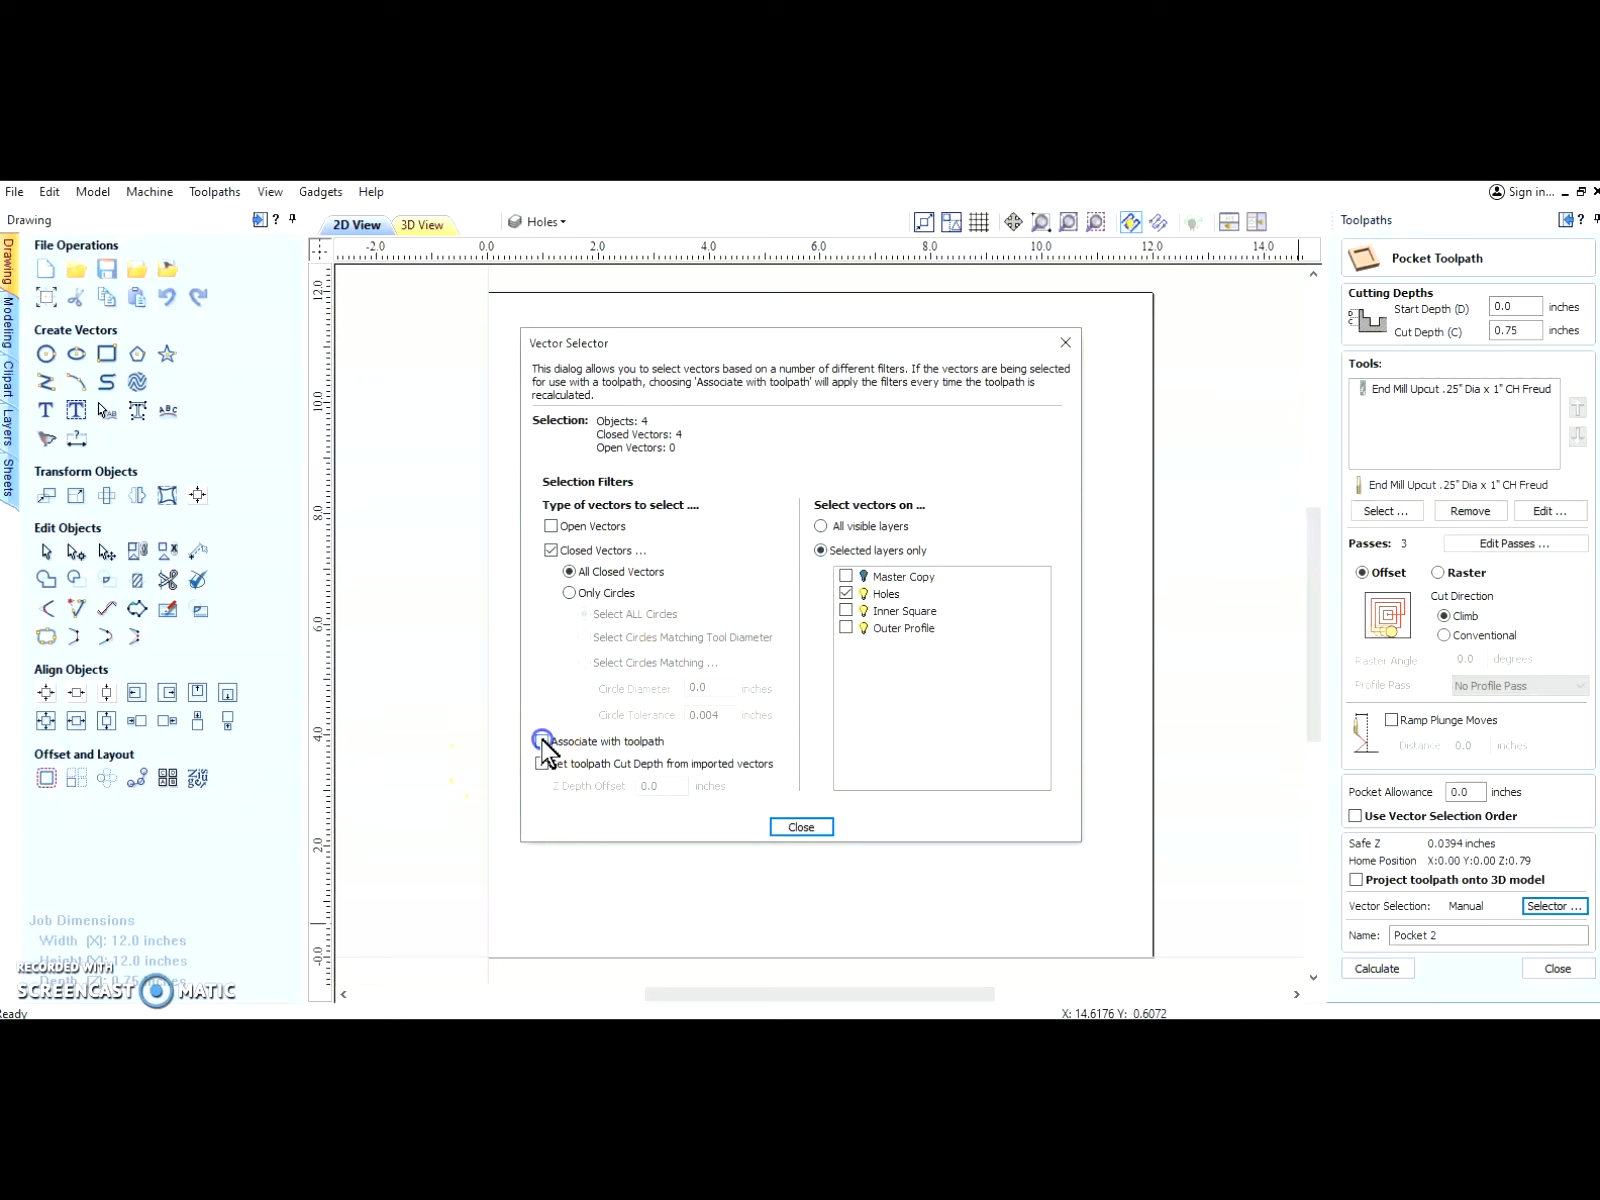
left_click(801, 827)
left_click(1404, 936)
left_click(1400, 972)
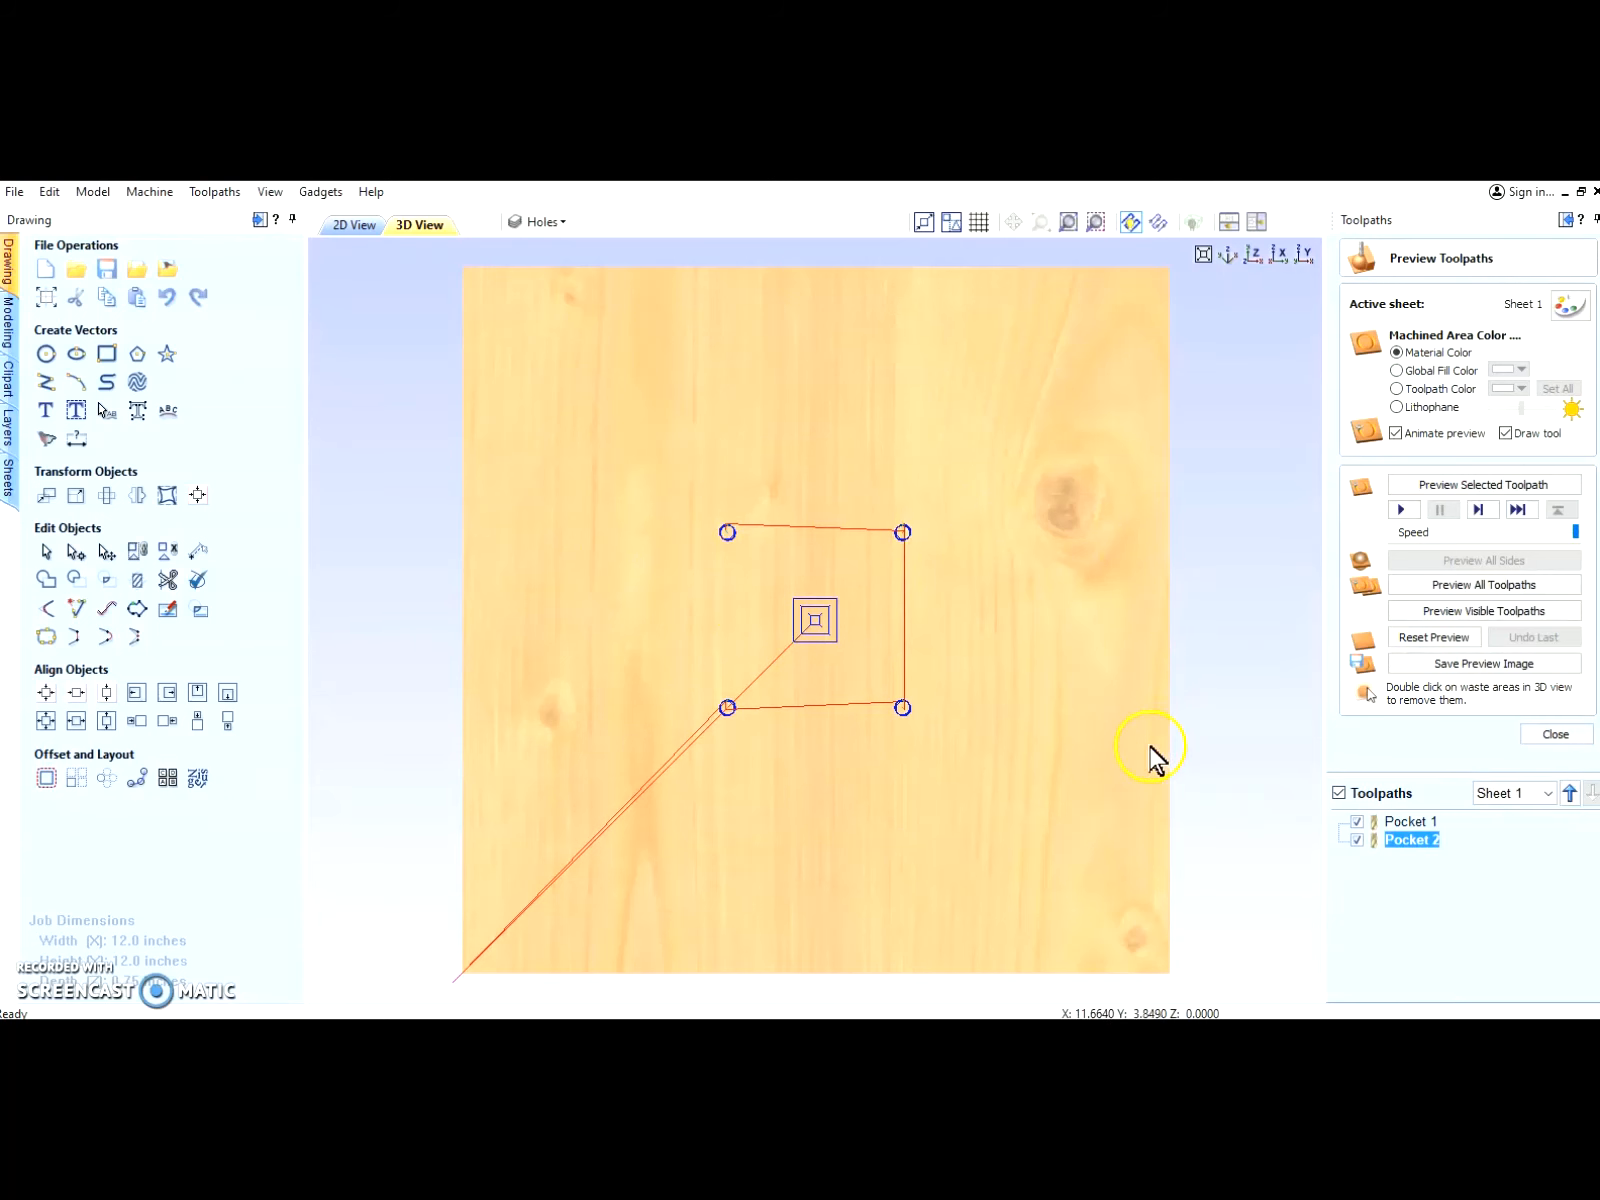
Step: Rename the Pocket 1 toolpath as Inner Pocket
left_click(1356, 839)
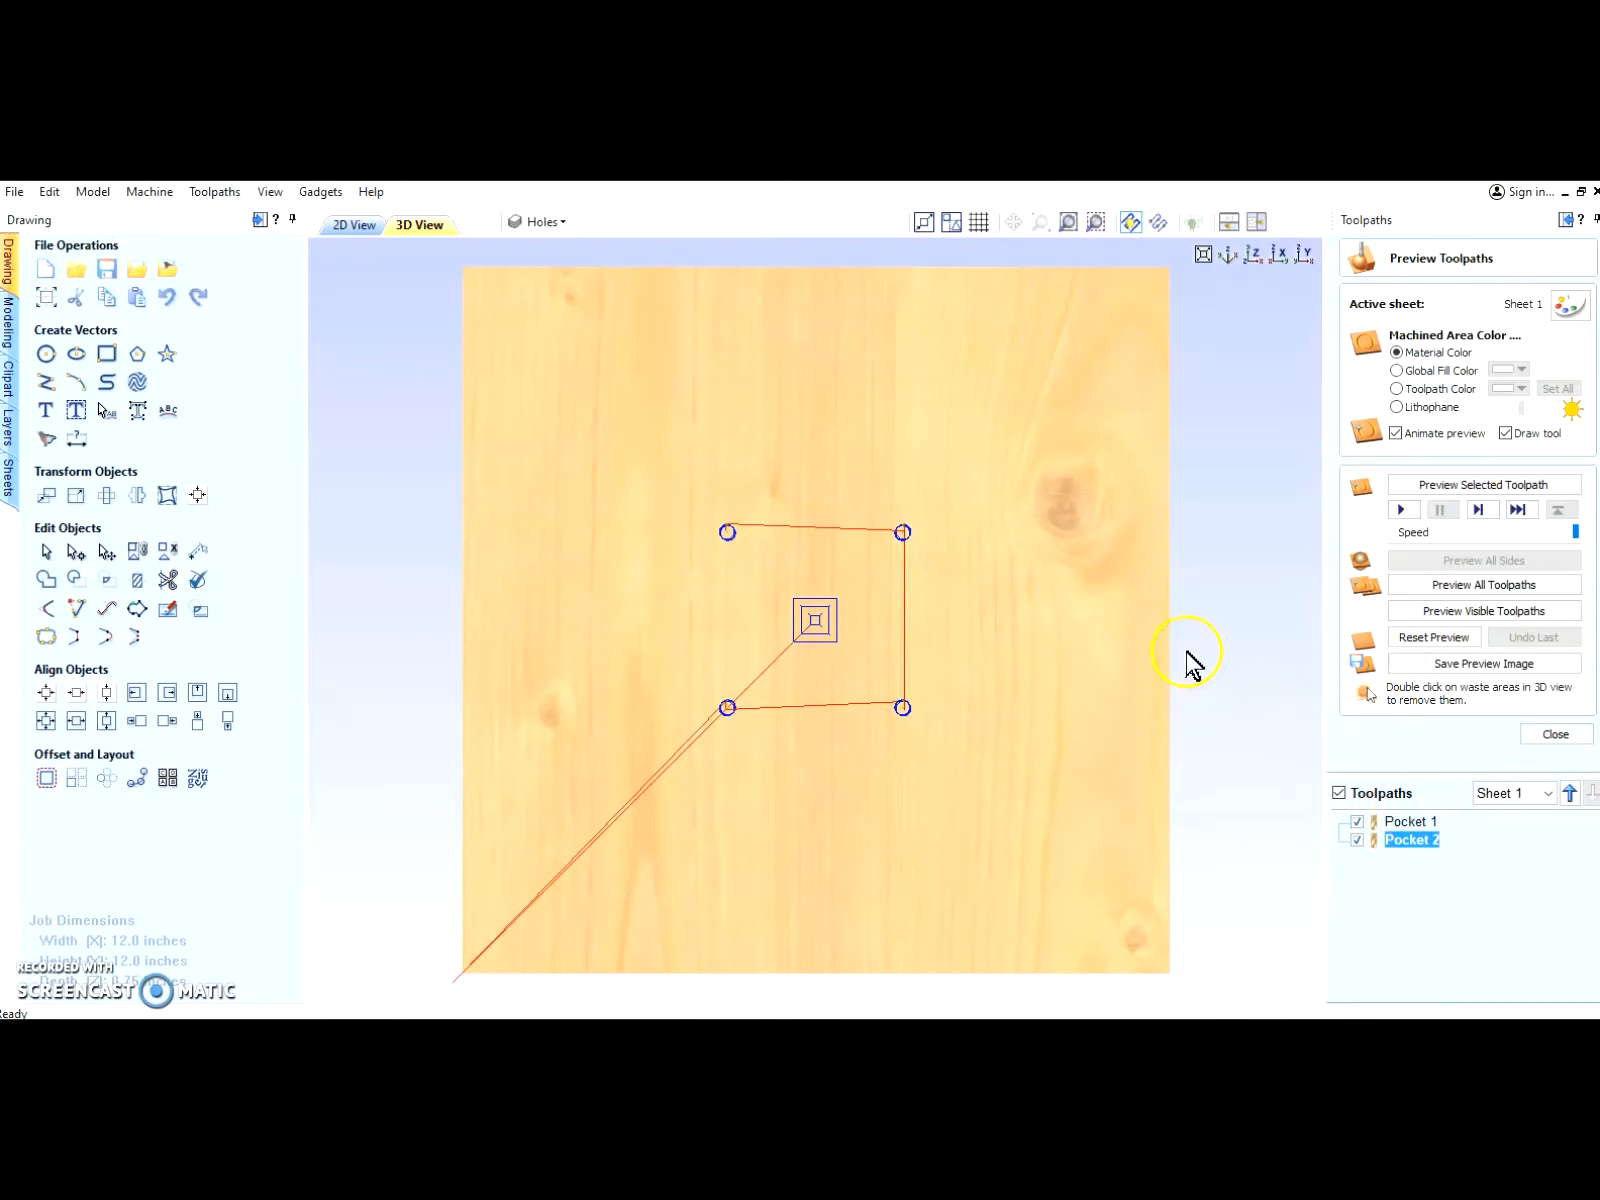
right_click(1410, 823)
mouse_move(1460, 810)
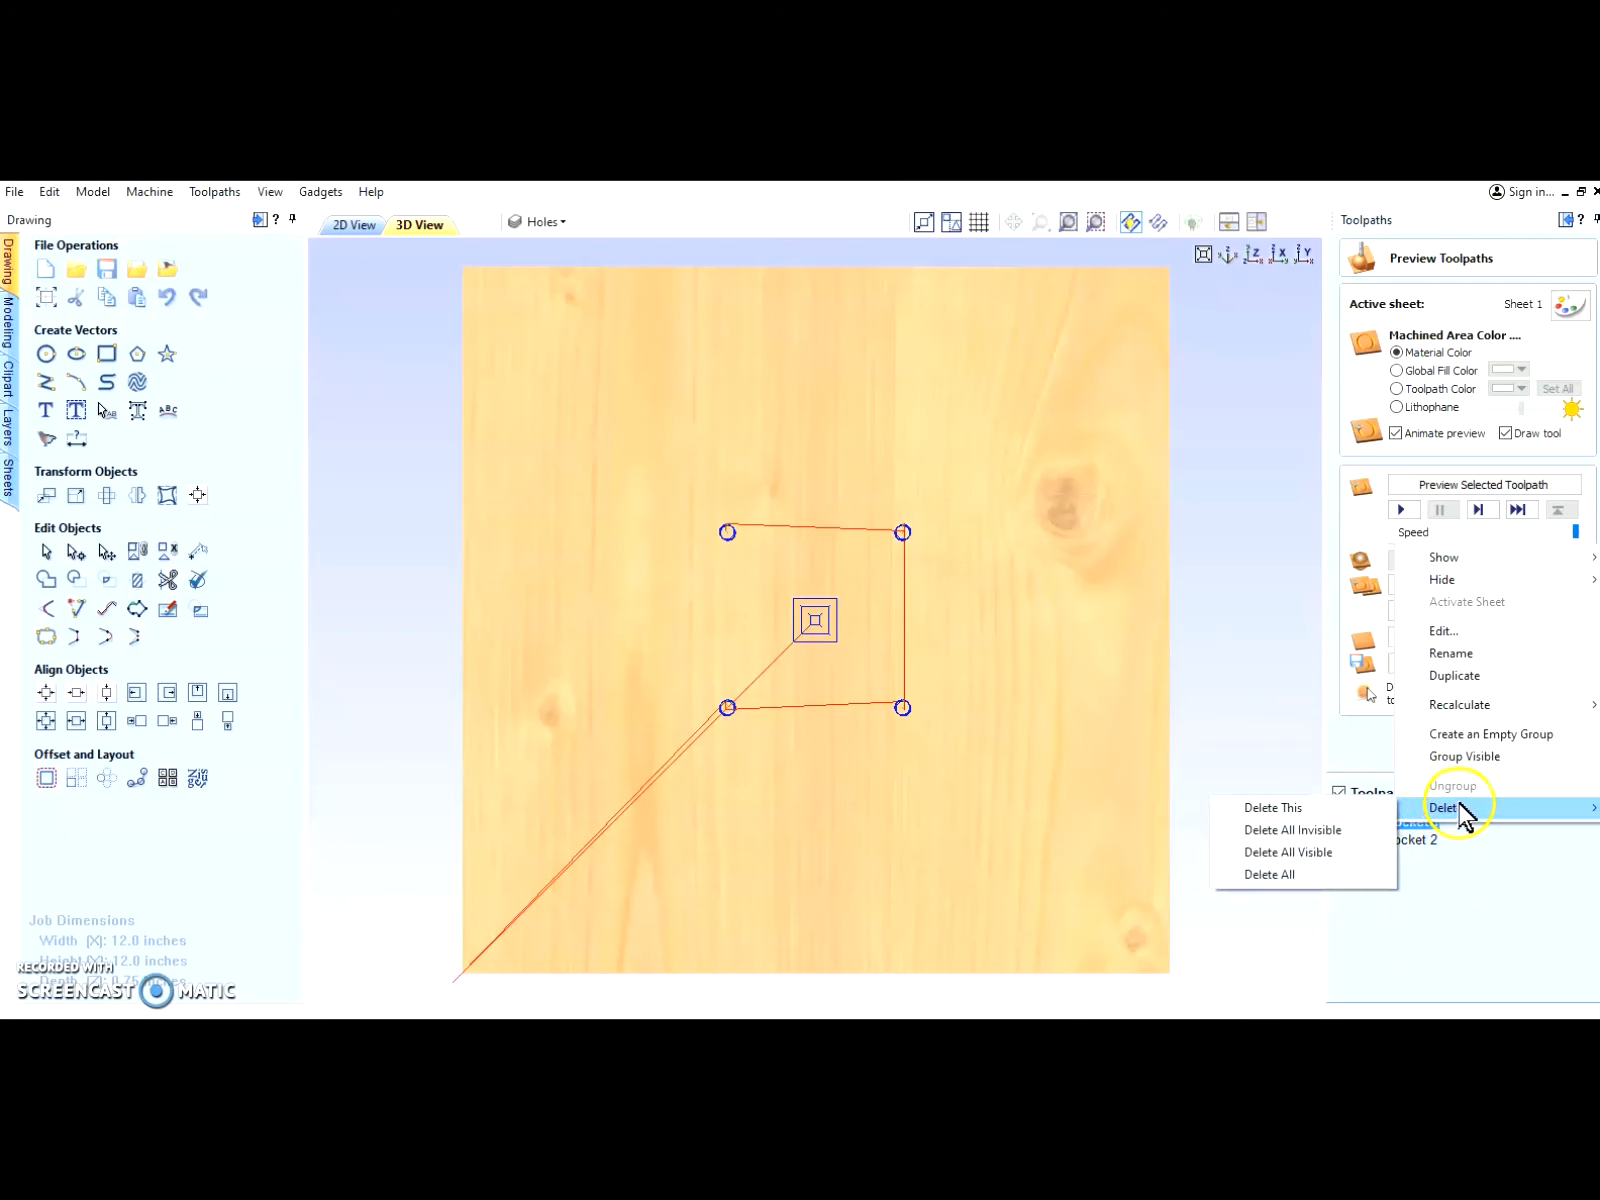
left_click(1450, 653)
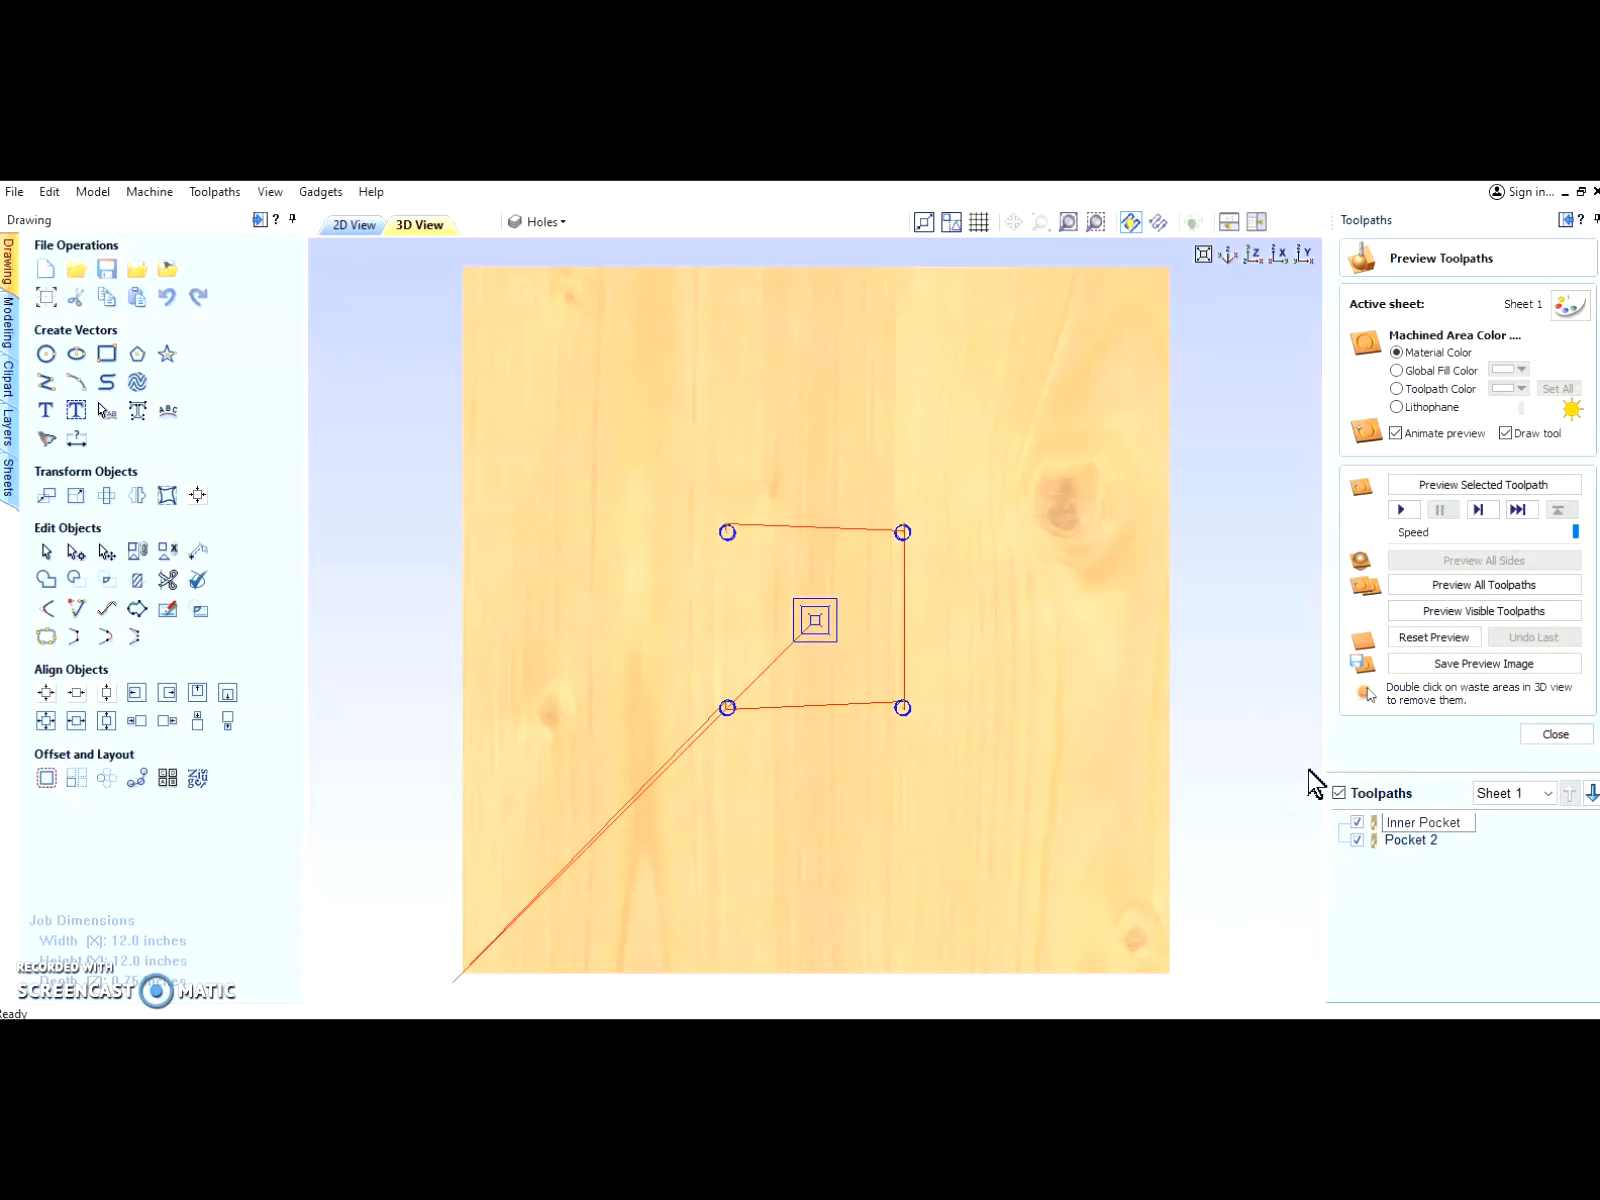
type("Inner Pocket")
key("Return")
Step: Rename the Pocket 2 toolpath as 4 holes, then return to the 2D view with the toolpath preview closed
left_click(1406, 842)
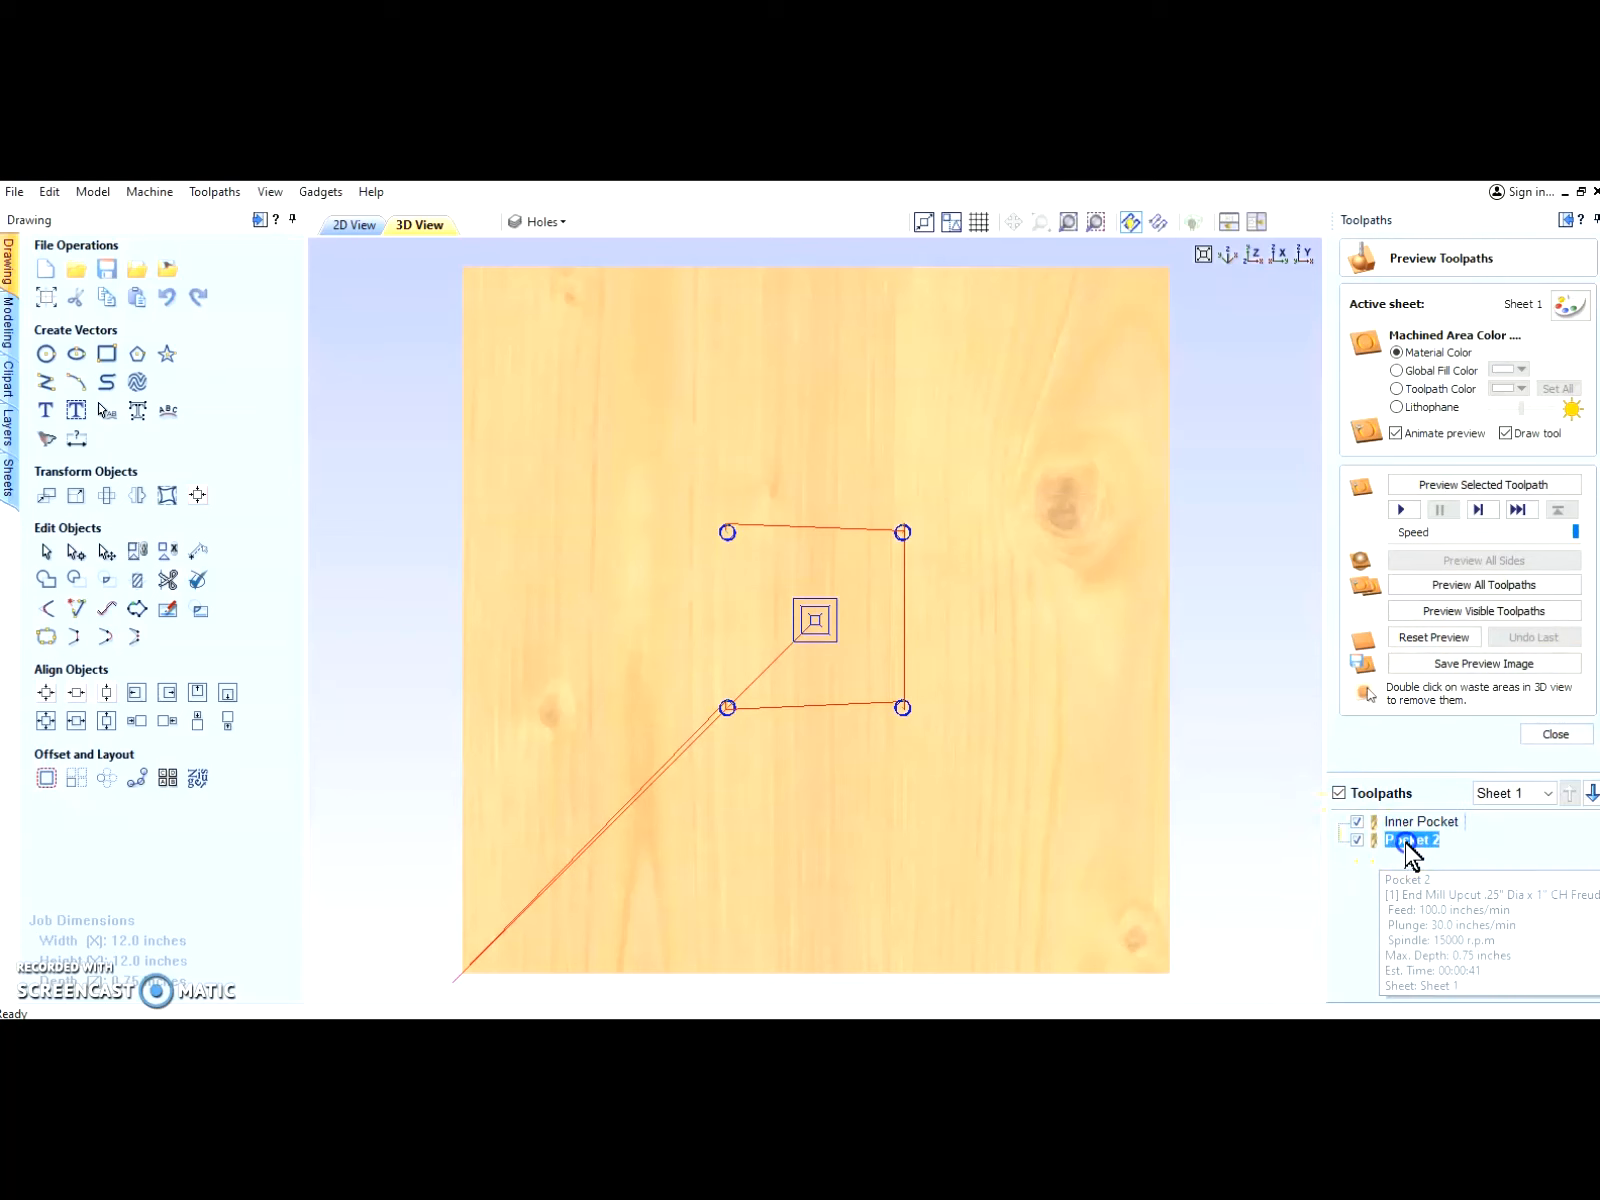
right_click(1410, 850)
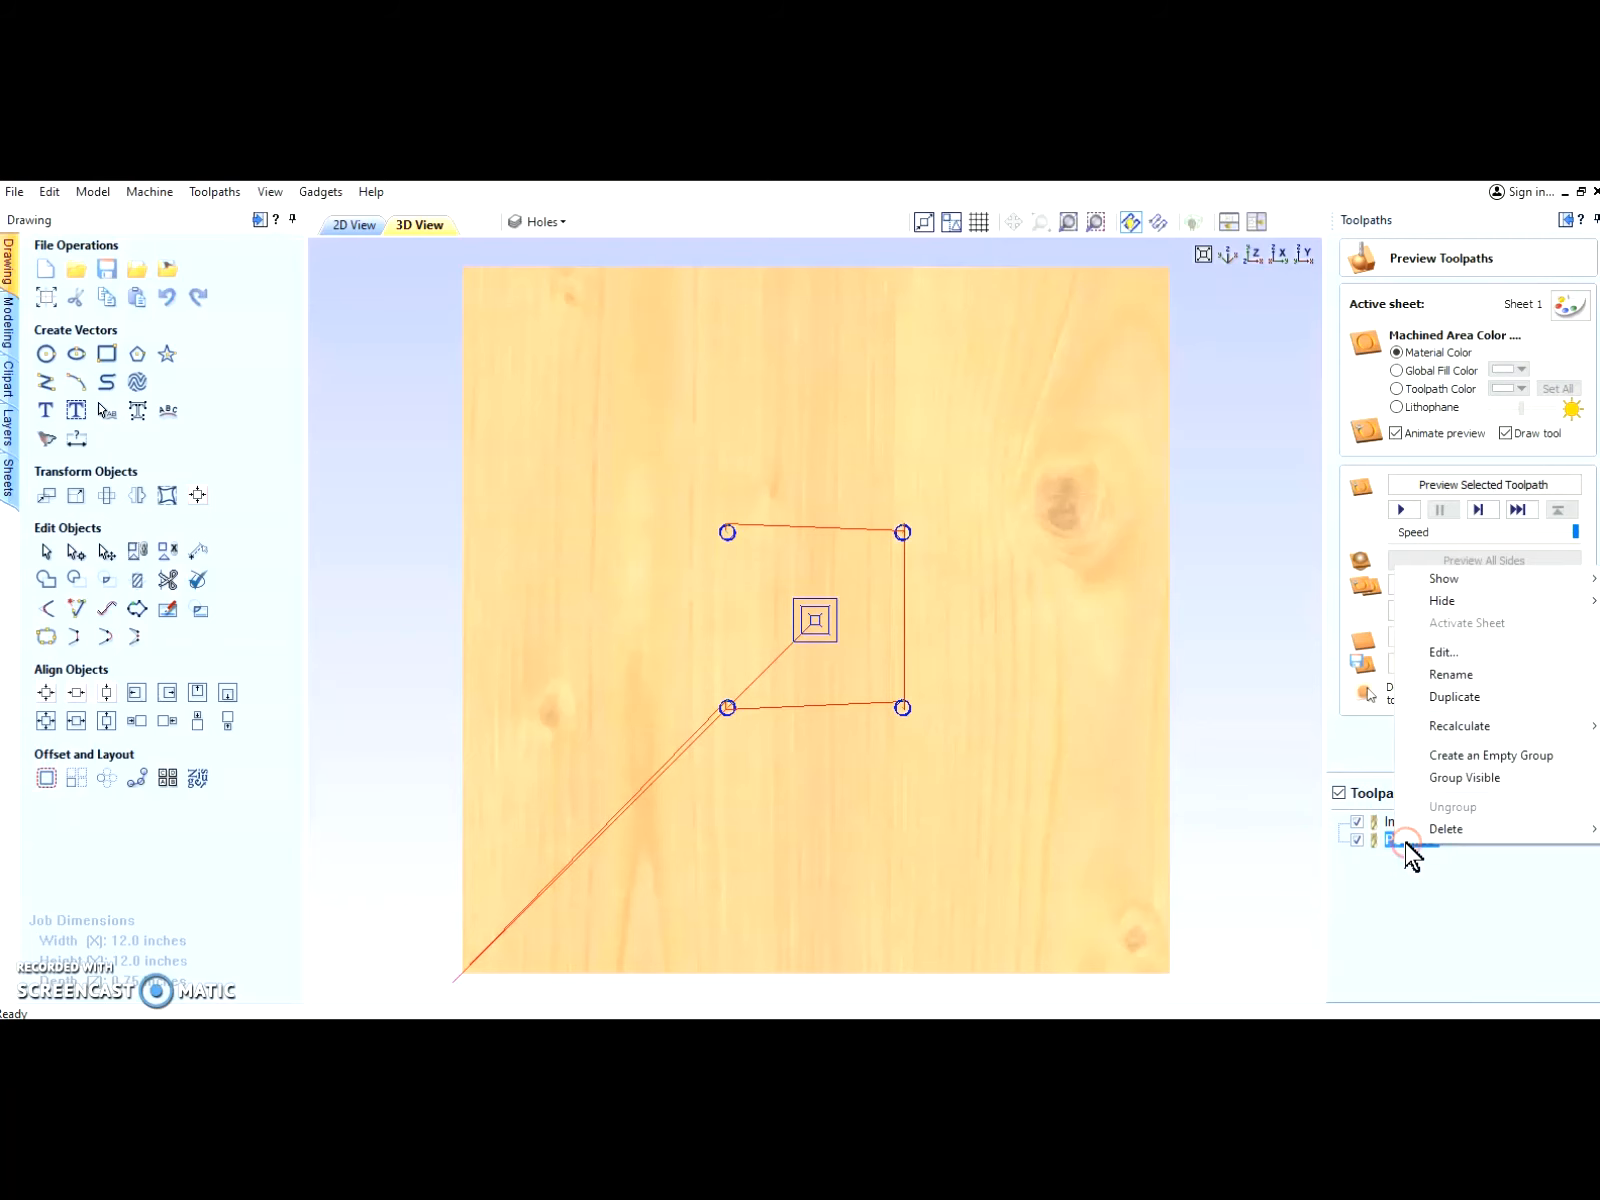
left_click(1451, 676)
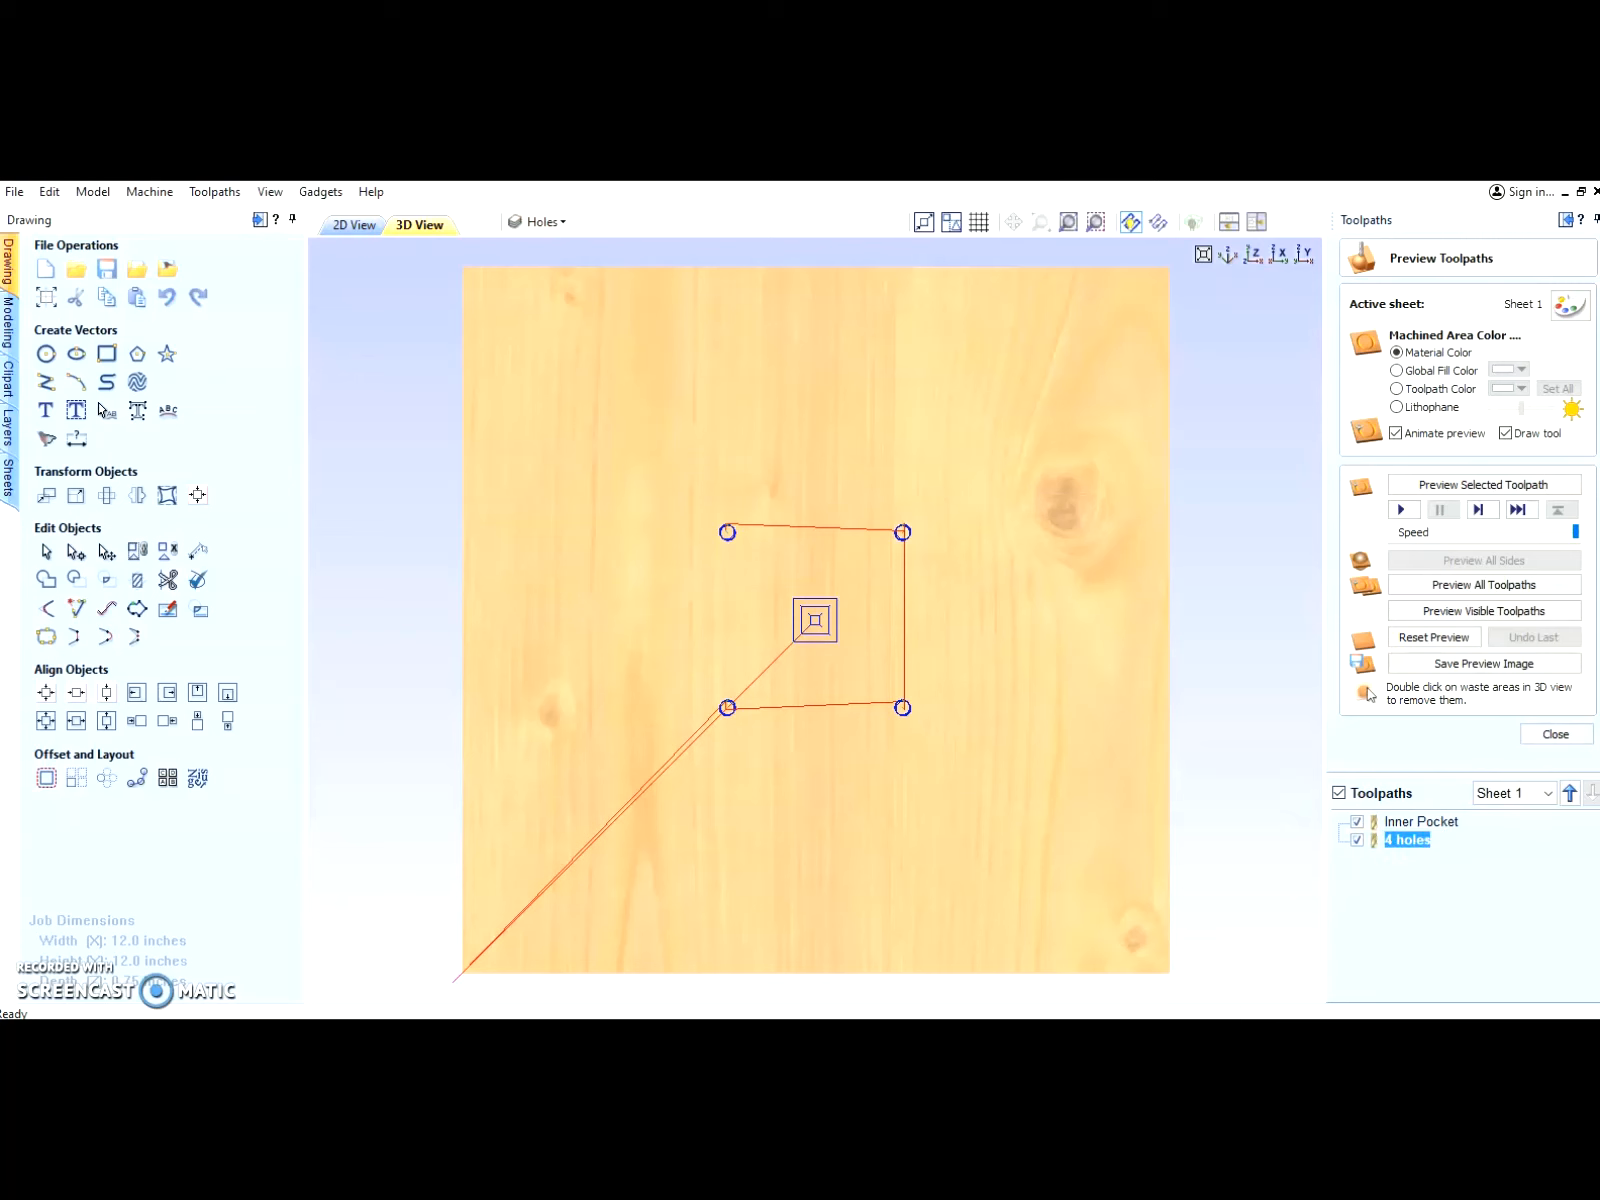
left_click(353, 226)
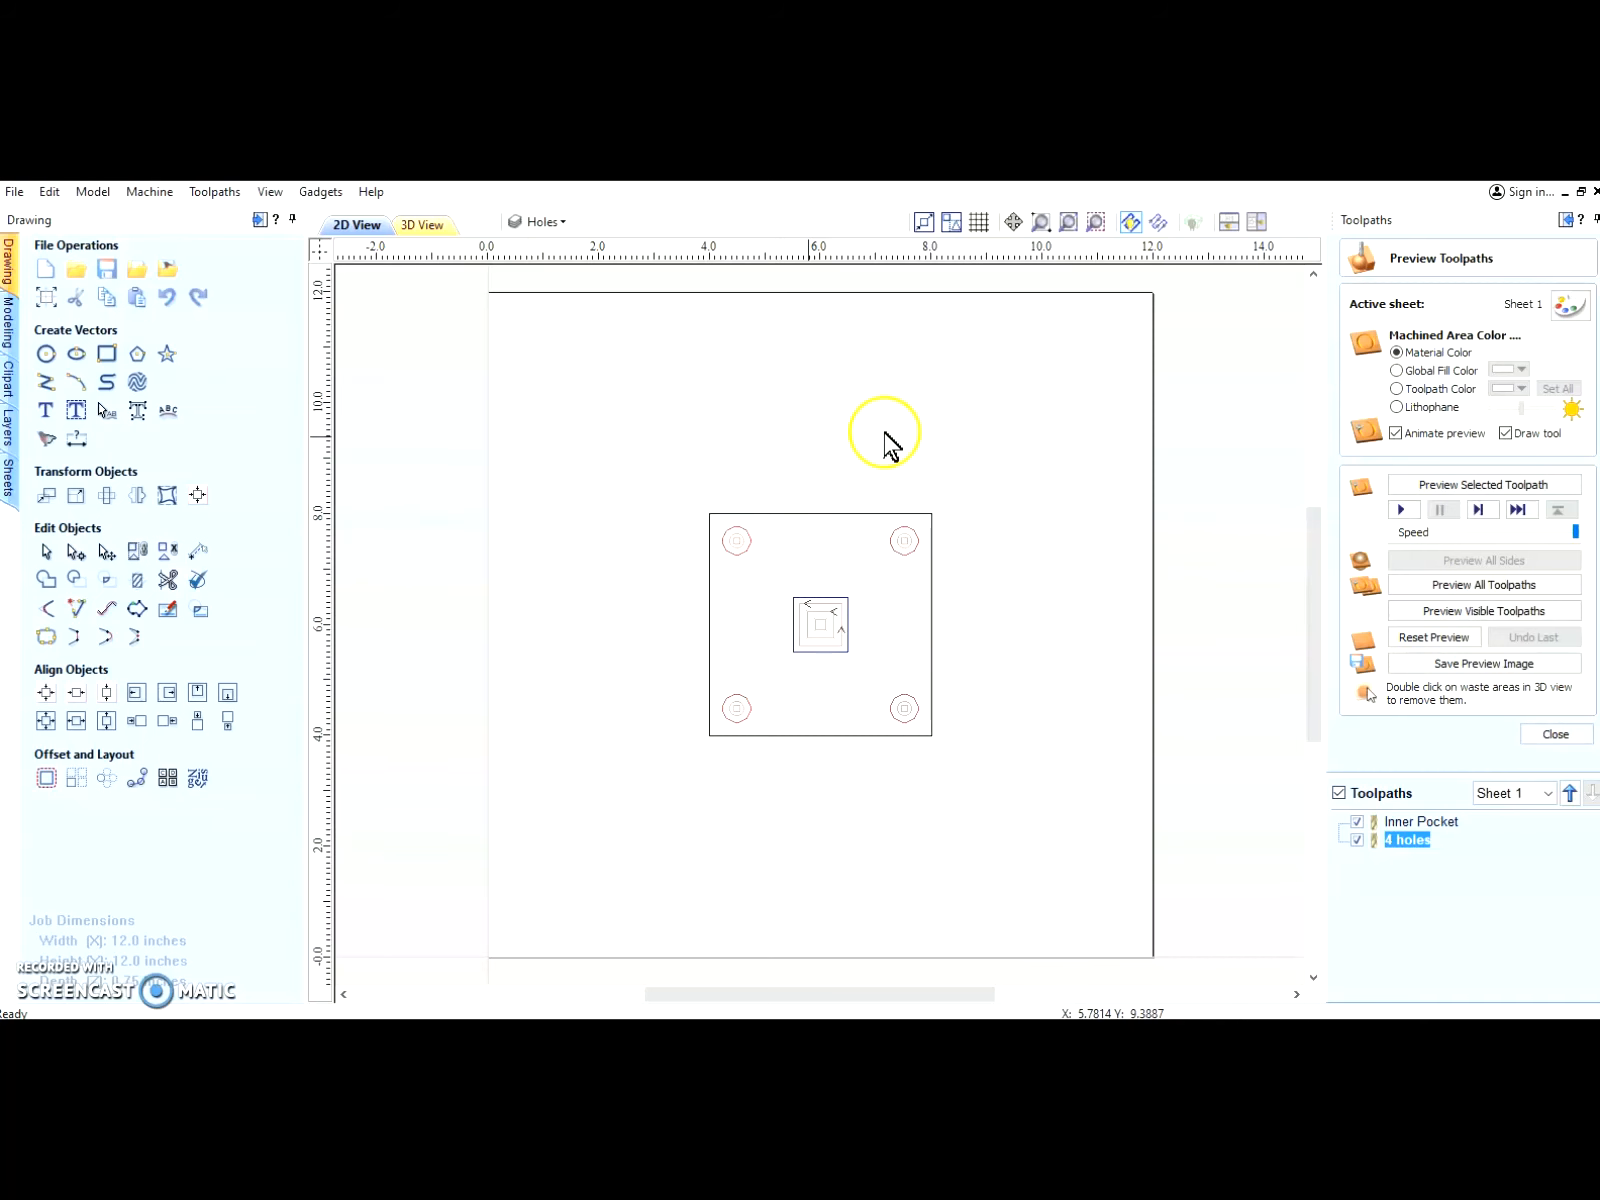
scroll(864, 805, "up", 1)
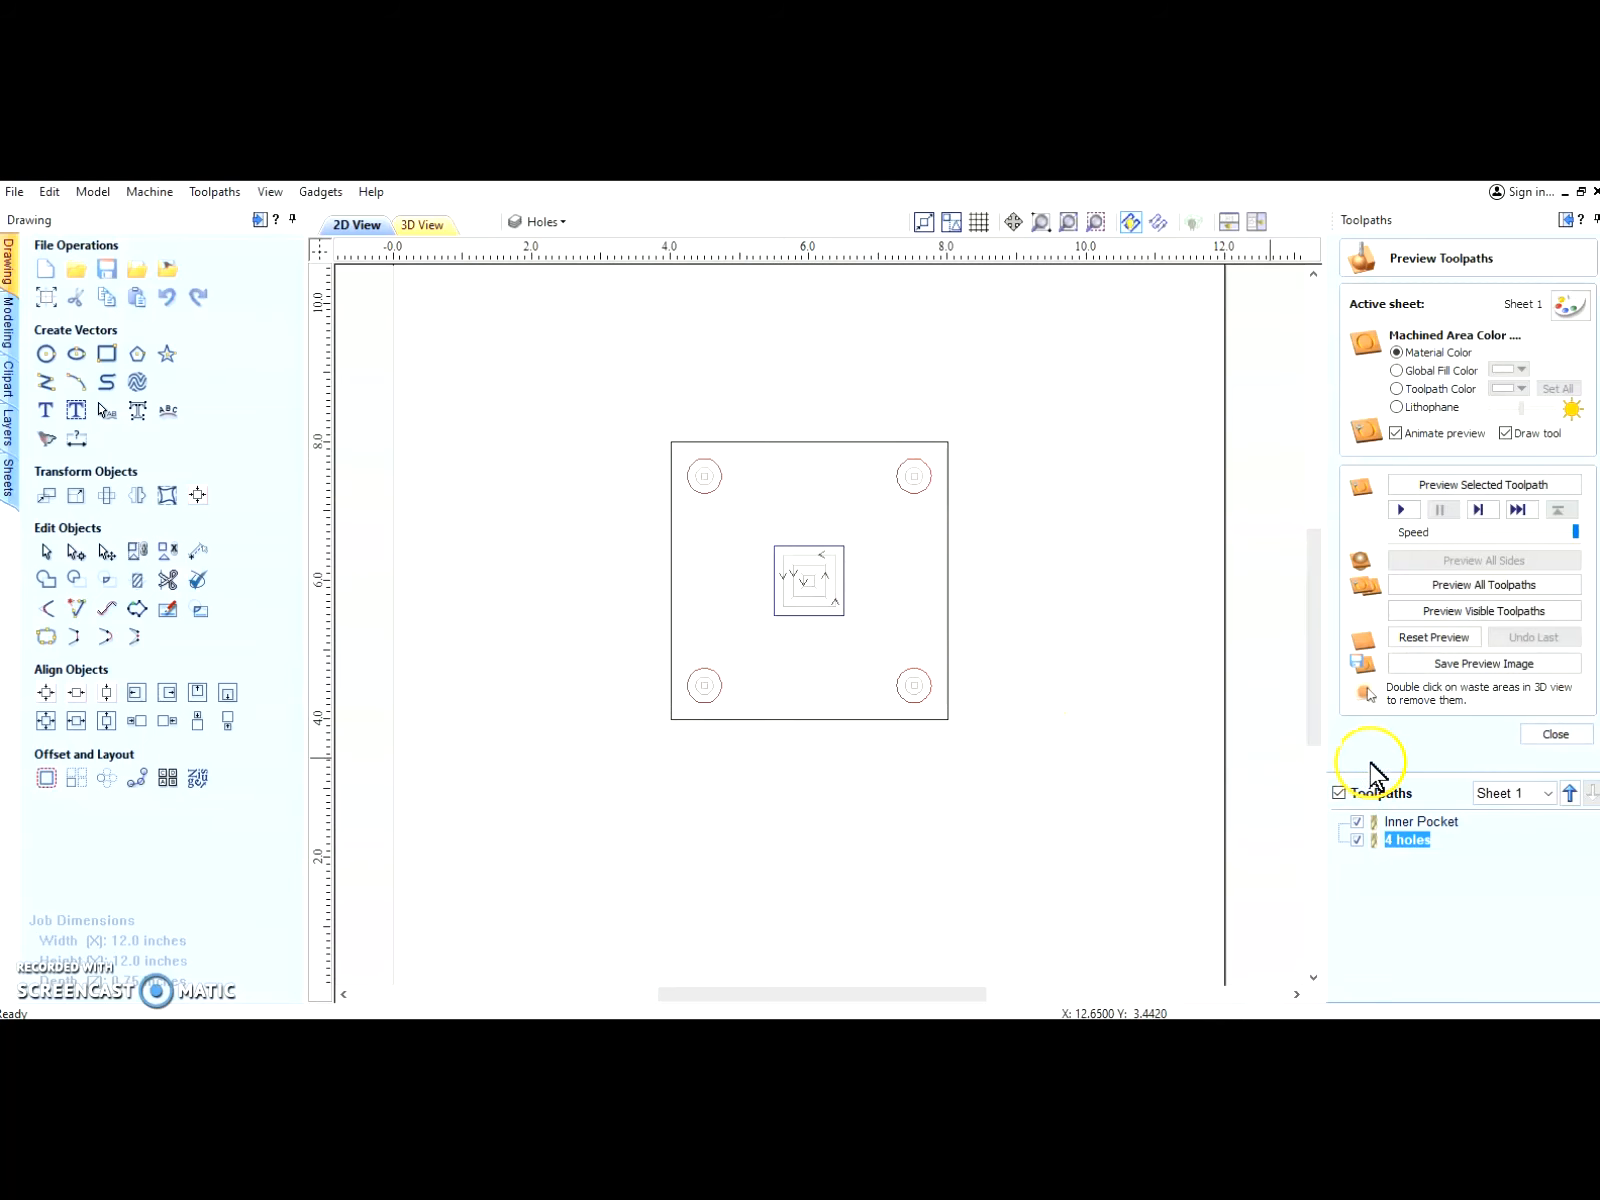
left_click(1555, 734)
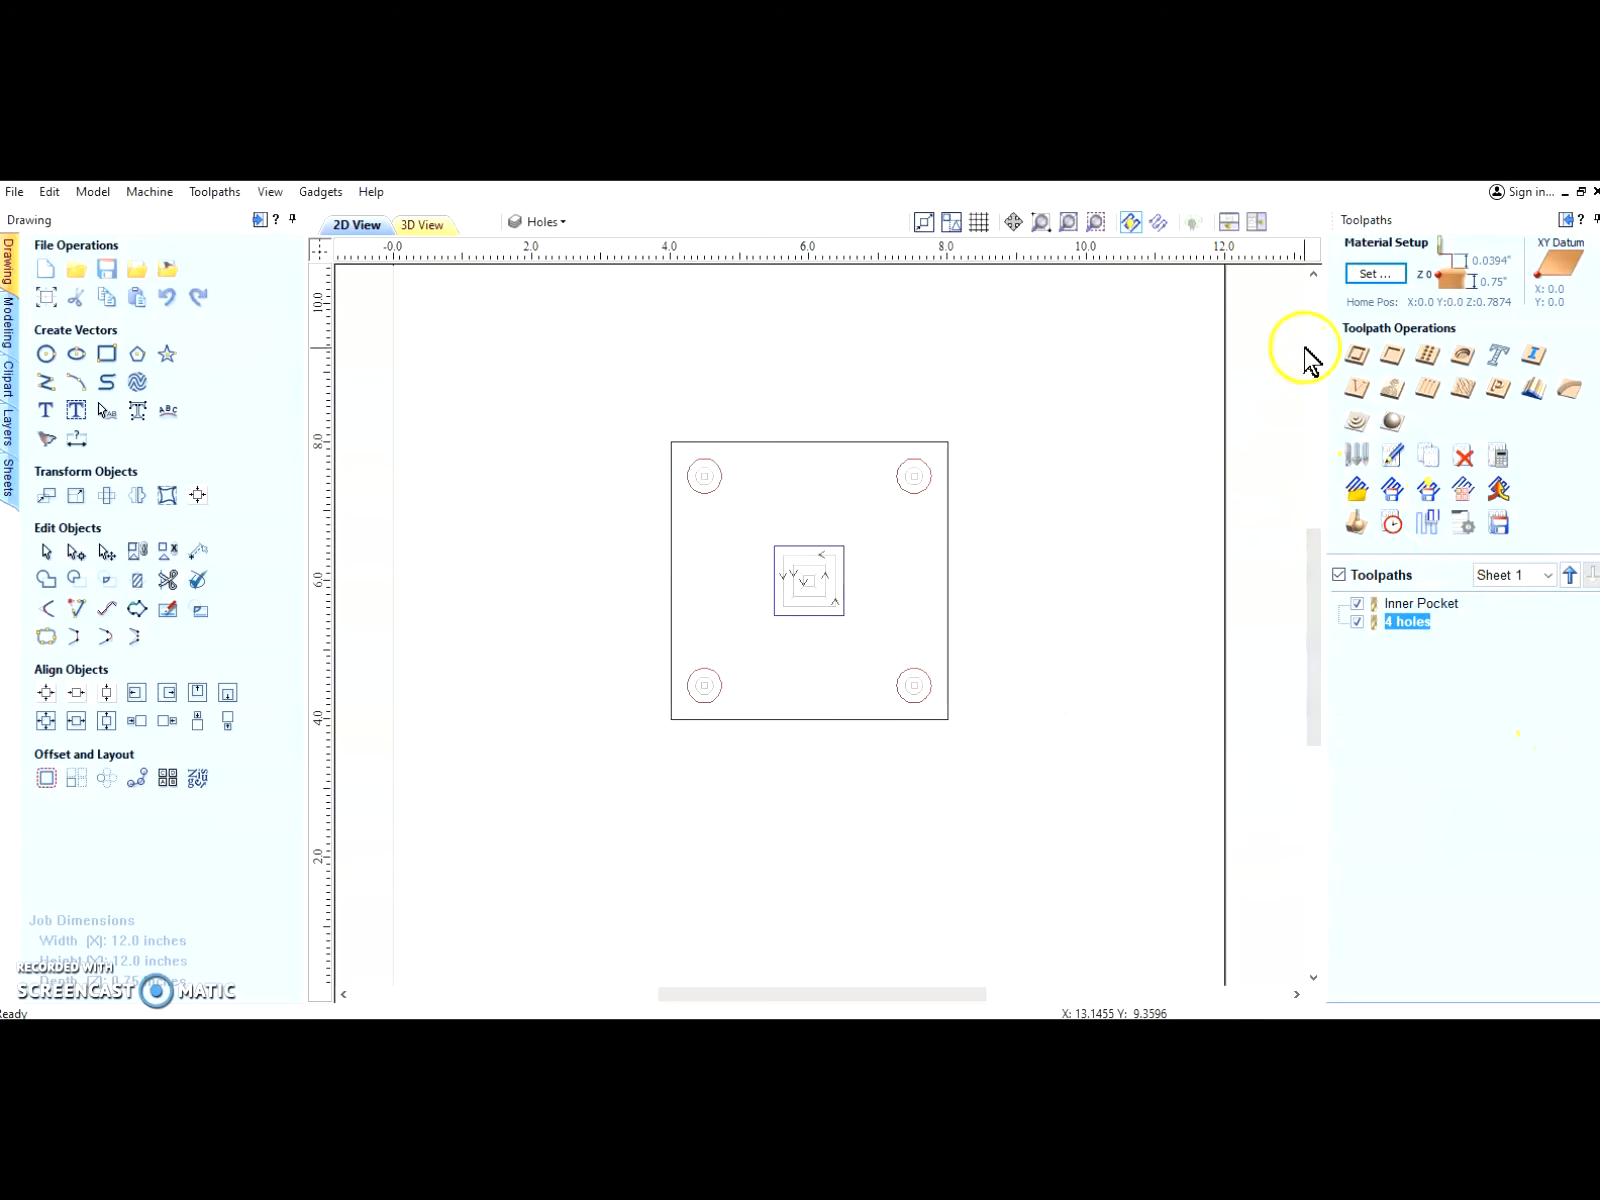
Step: Set up a 2D Profile toolpath cutting outside in the conventional direction, with spiral ramps added
left_click(1356, 355)
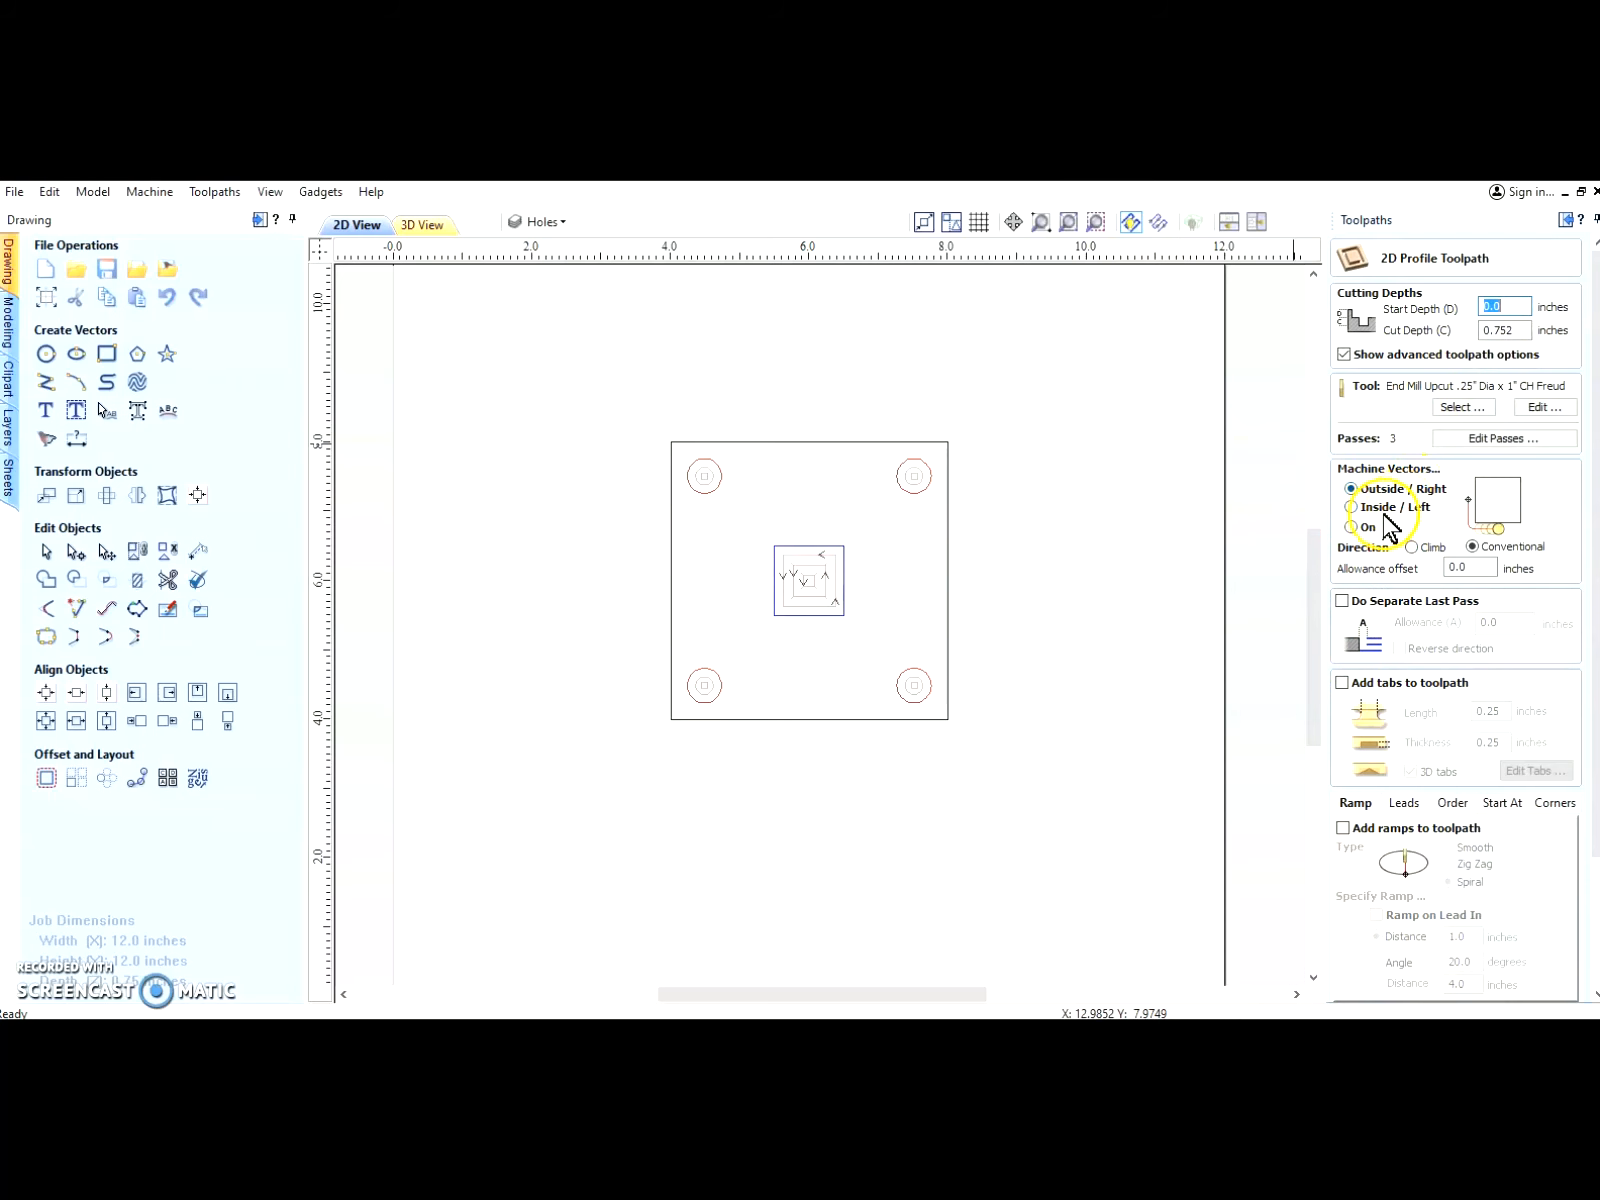
left_click(1411, 547)
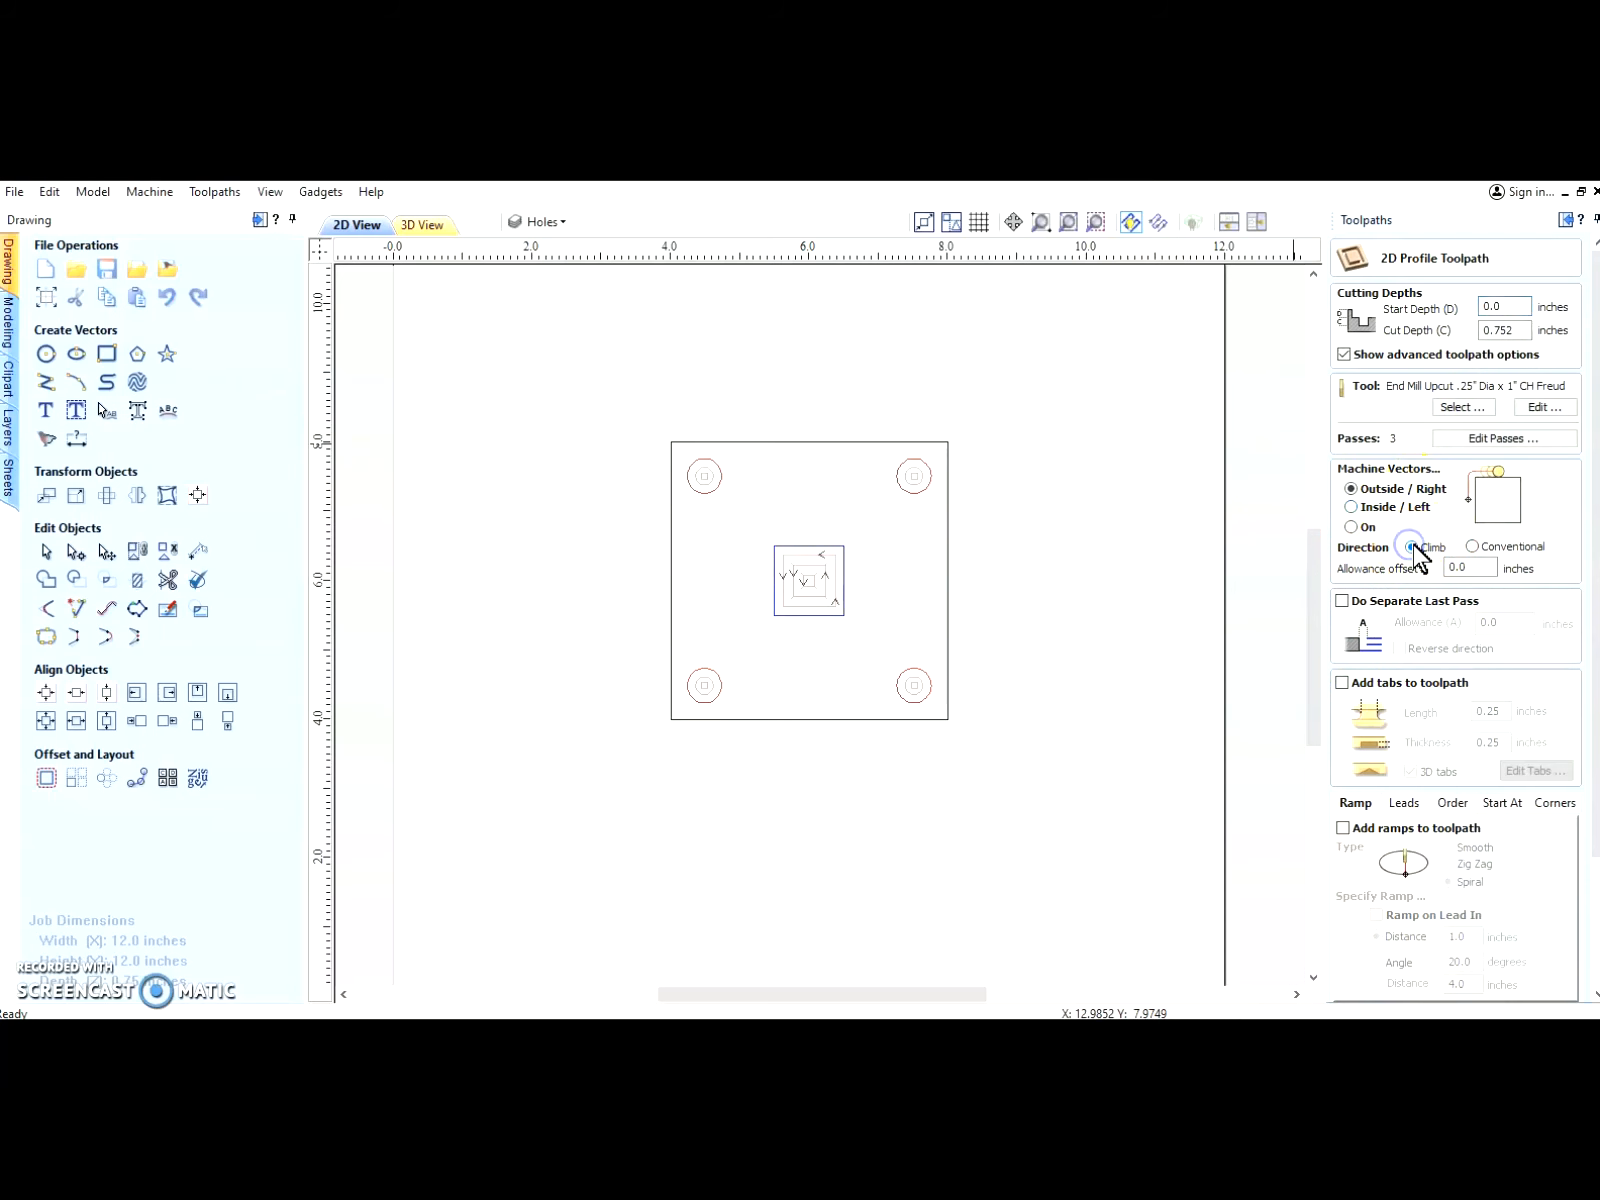
left_click(1474, 546)
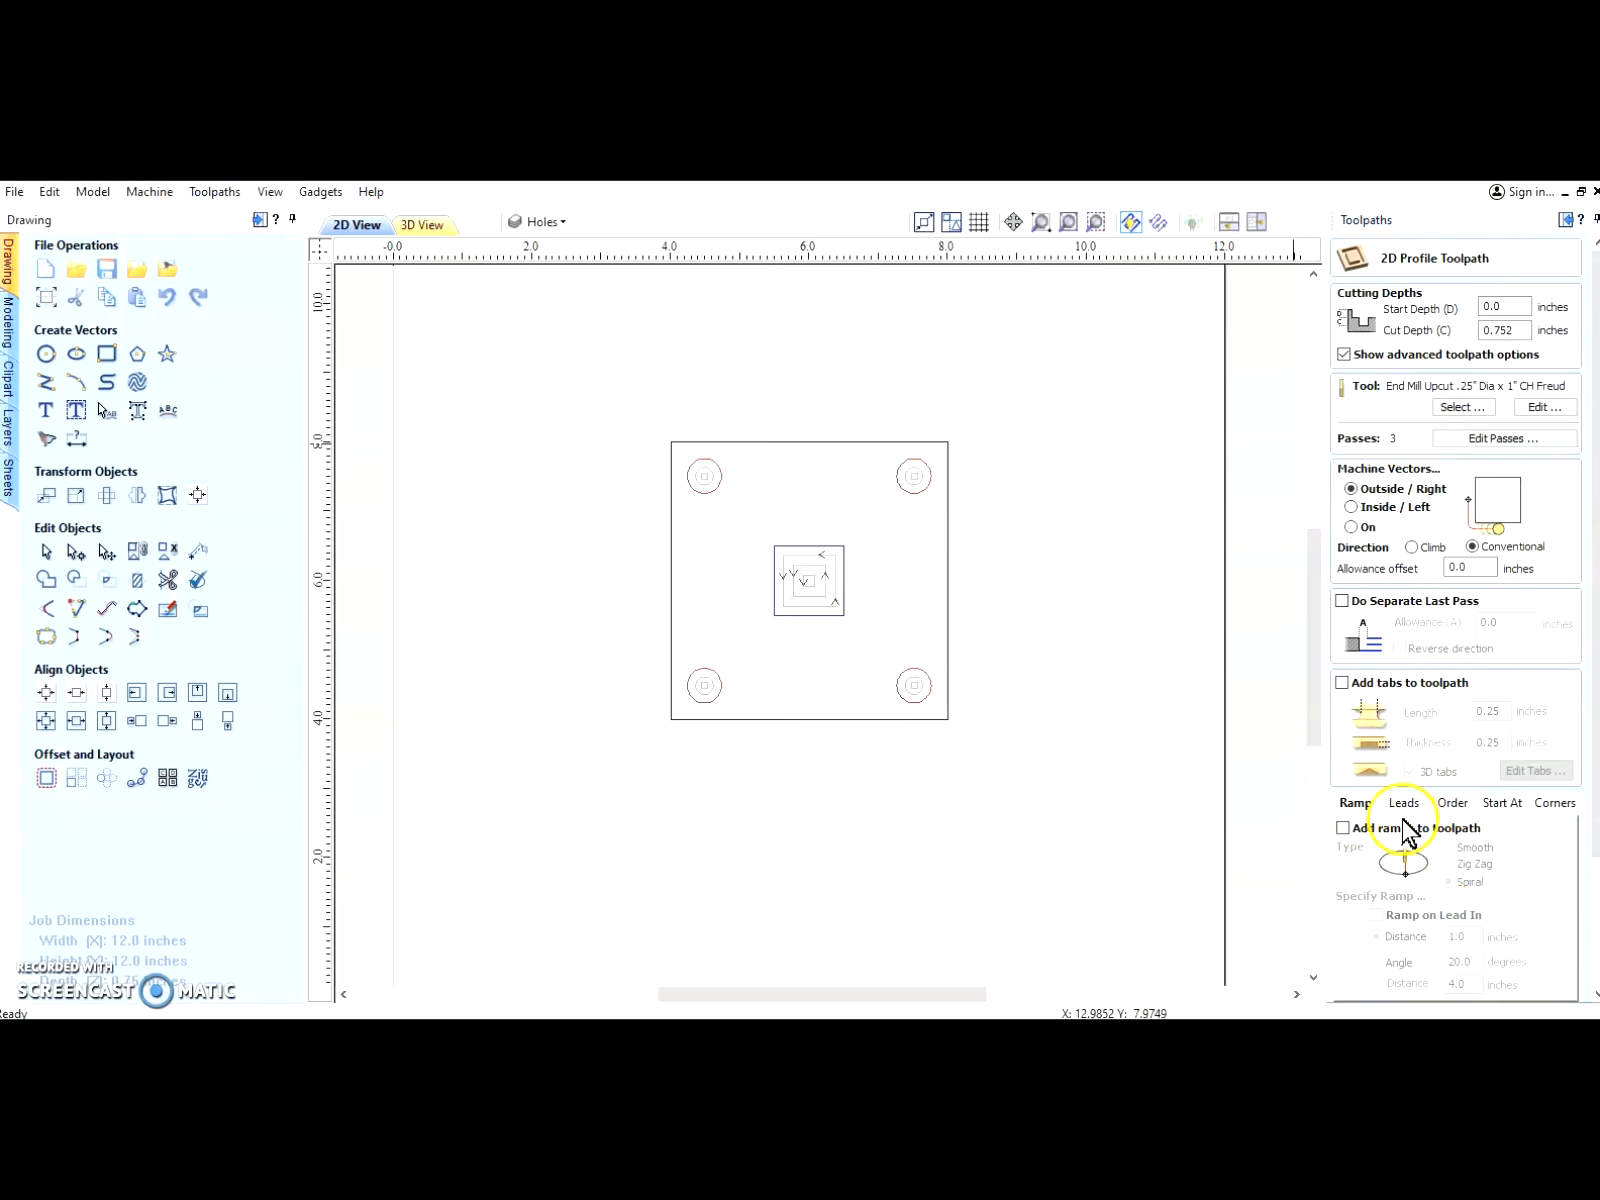
left_click(1343, 830)
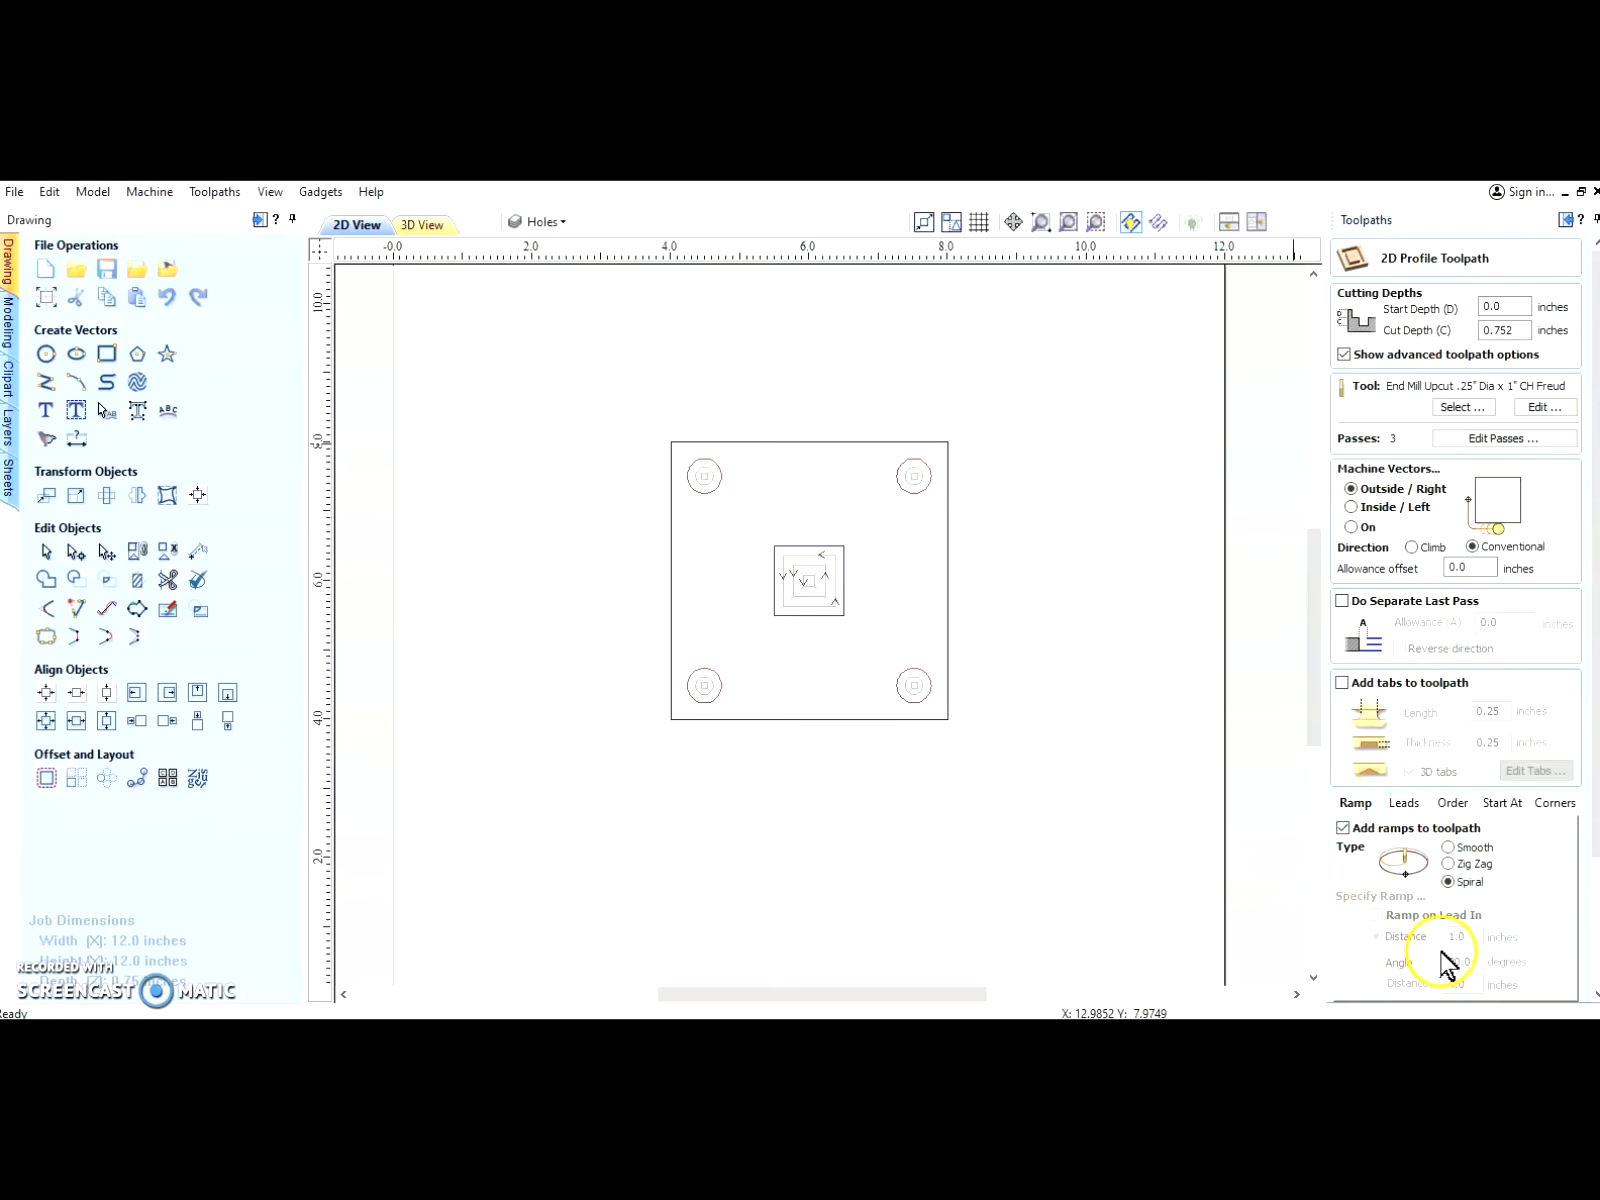
scroll(1462, 900, "down", 3)
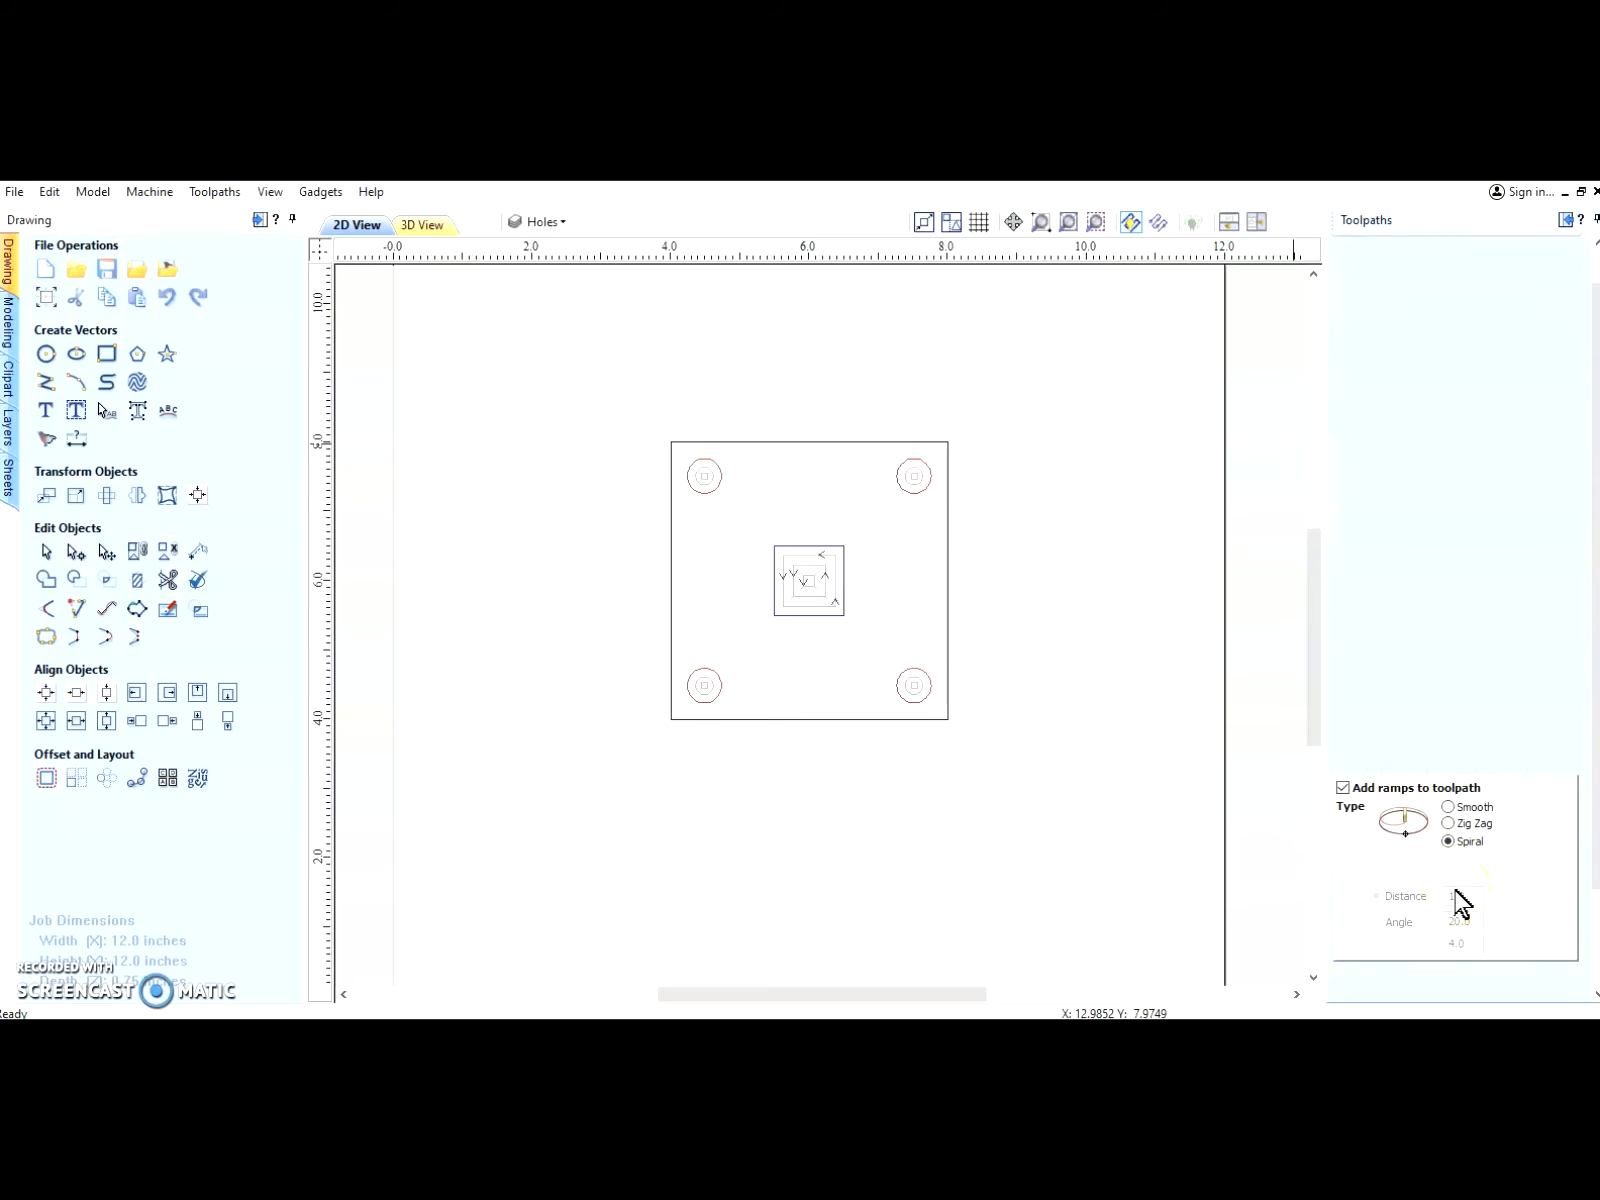
scroll(1378, 908, "down", 3)
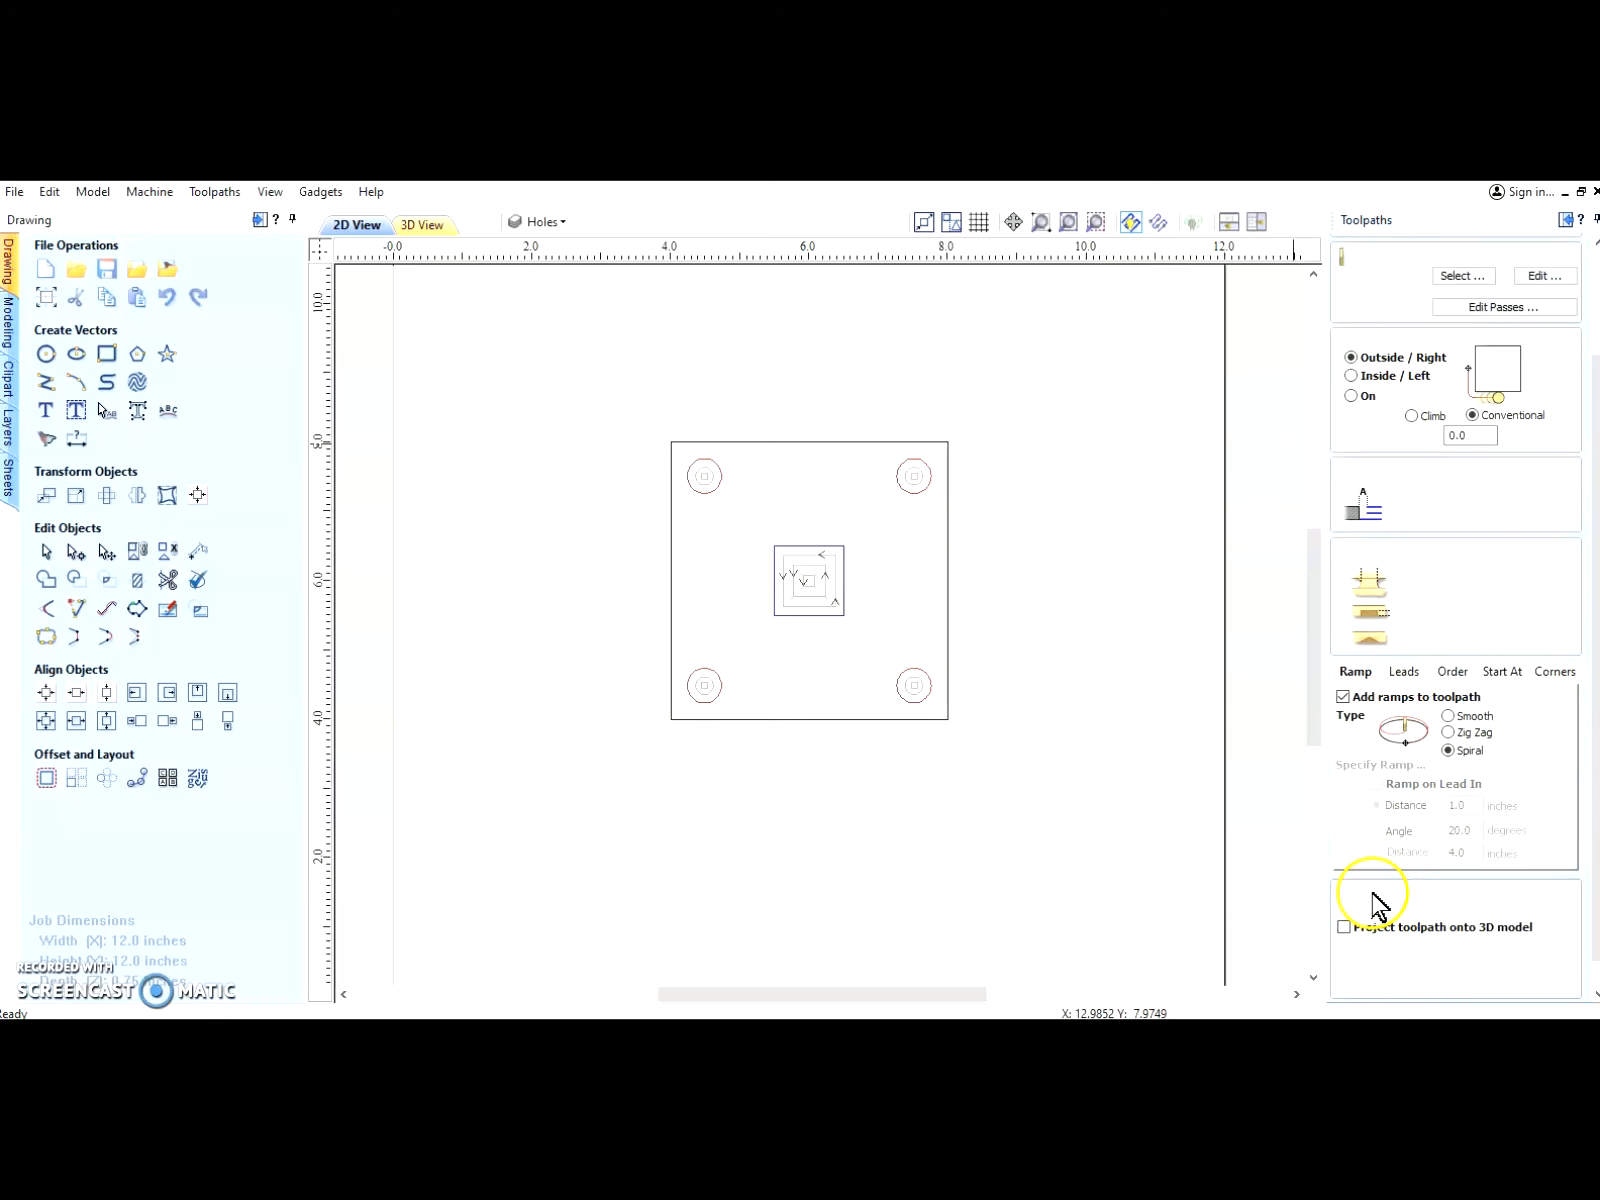
Step: Associate the profile toolpath with closed vectors on the Outer Profile layer only and name it Outer Prile Cut
left_click(1533, 945)
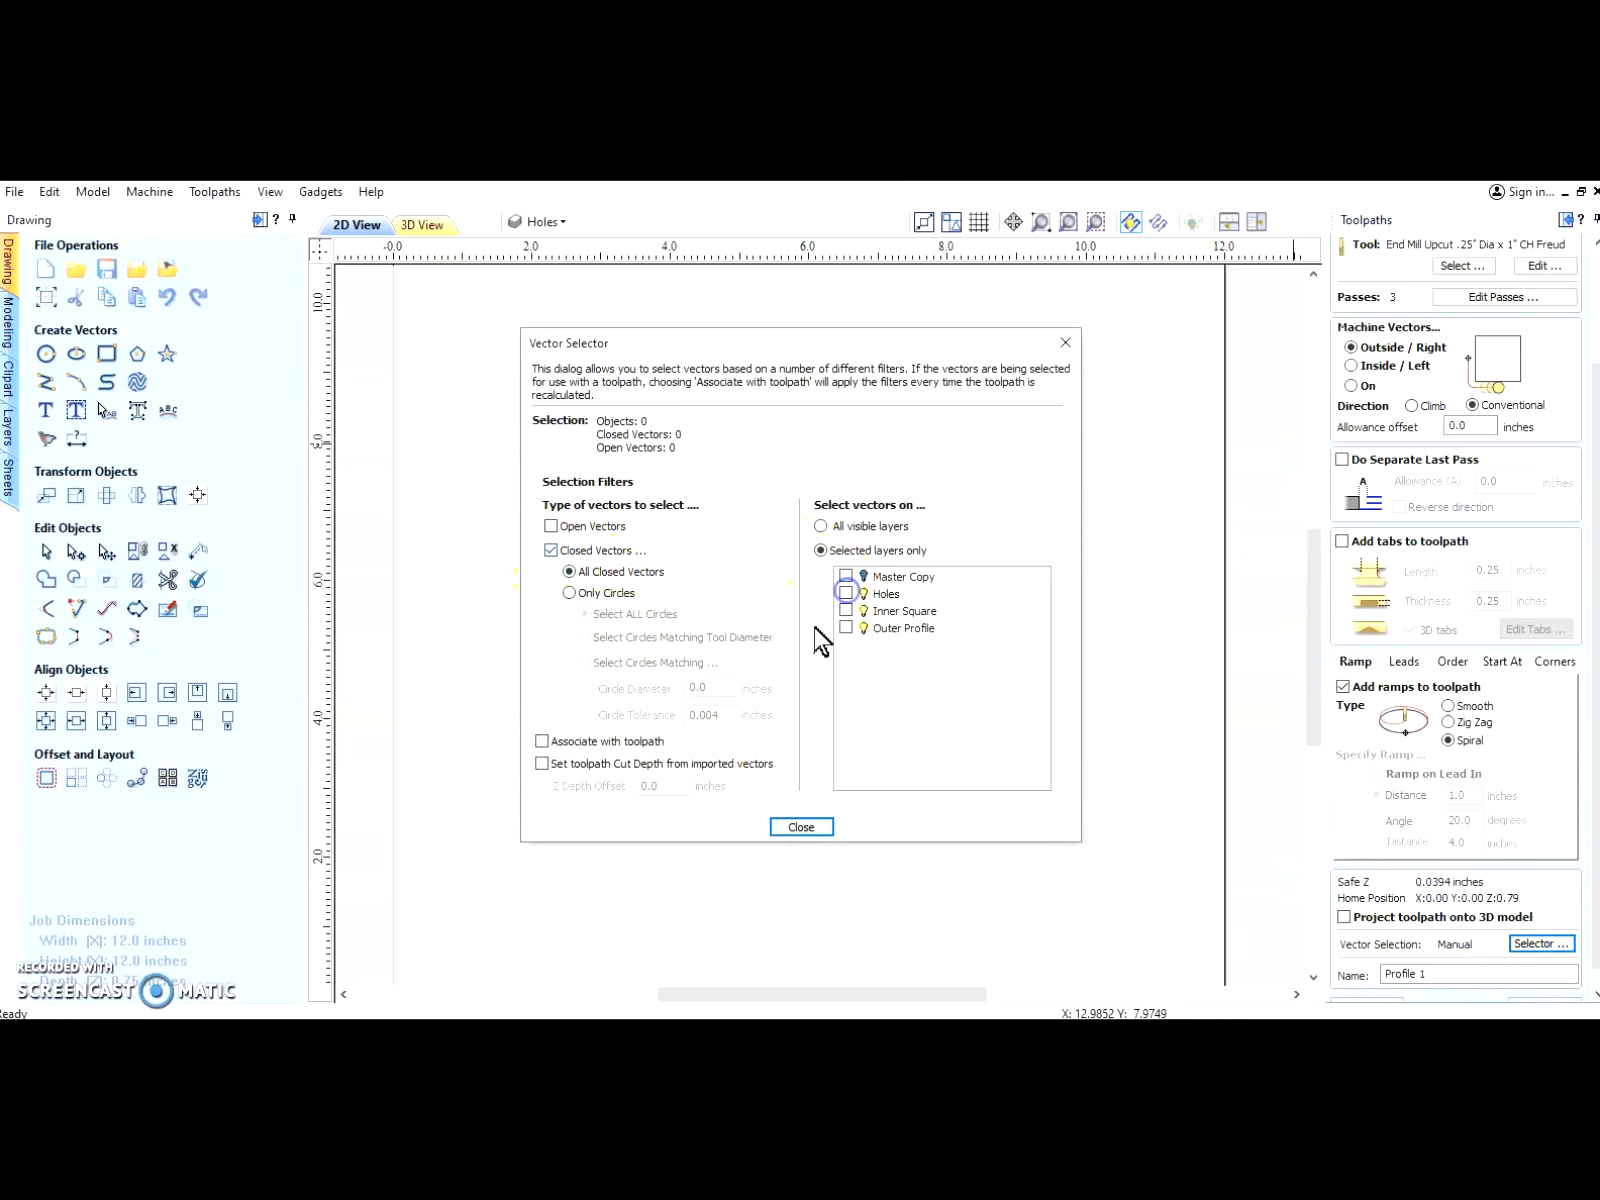
left_click(846, 628)
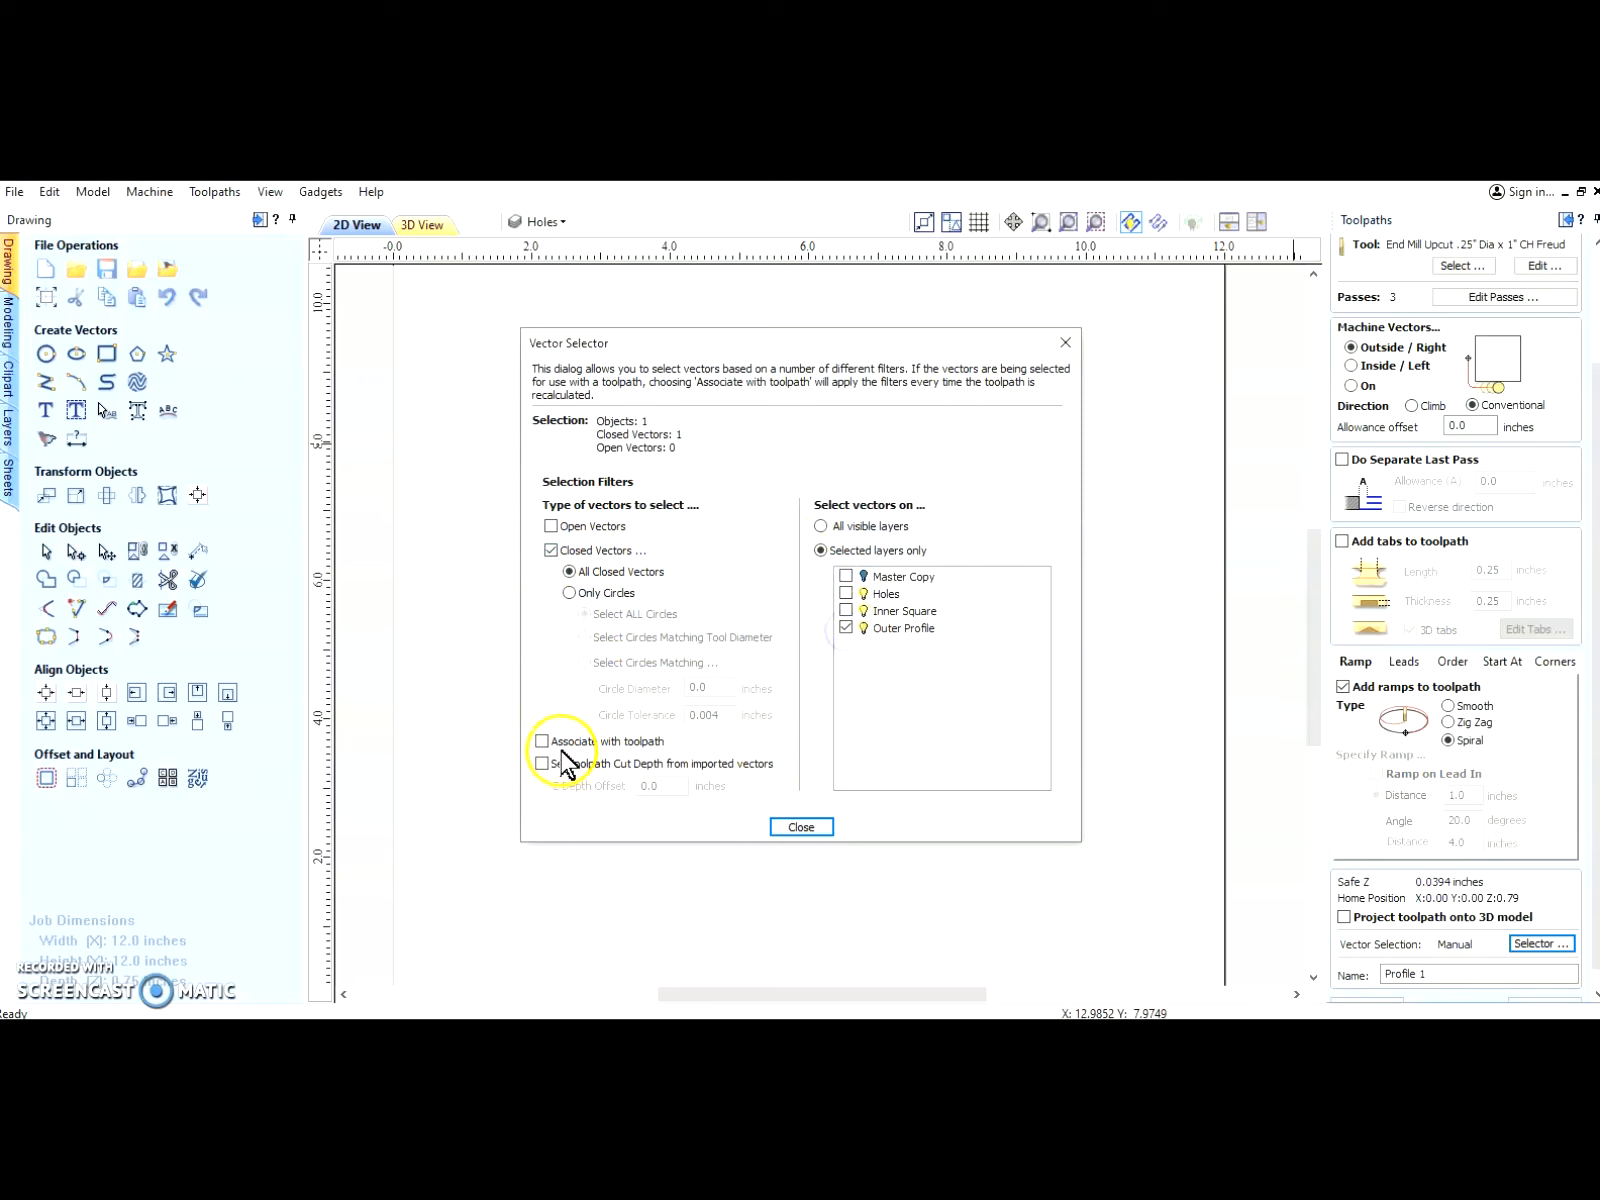
left_click(790, 827)
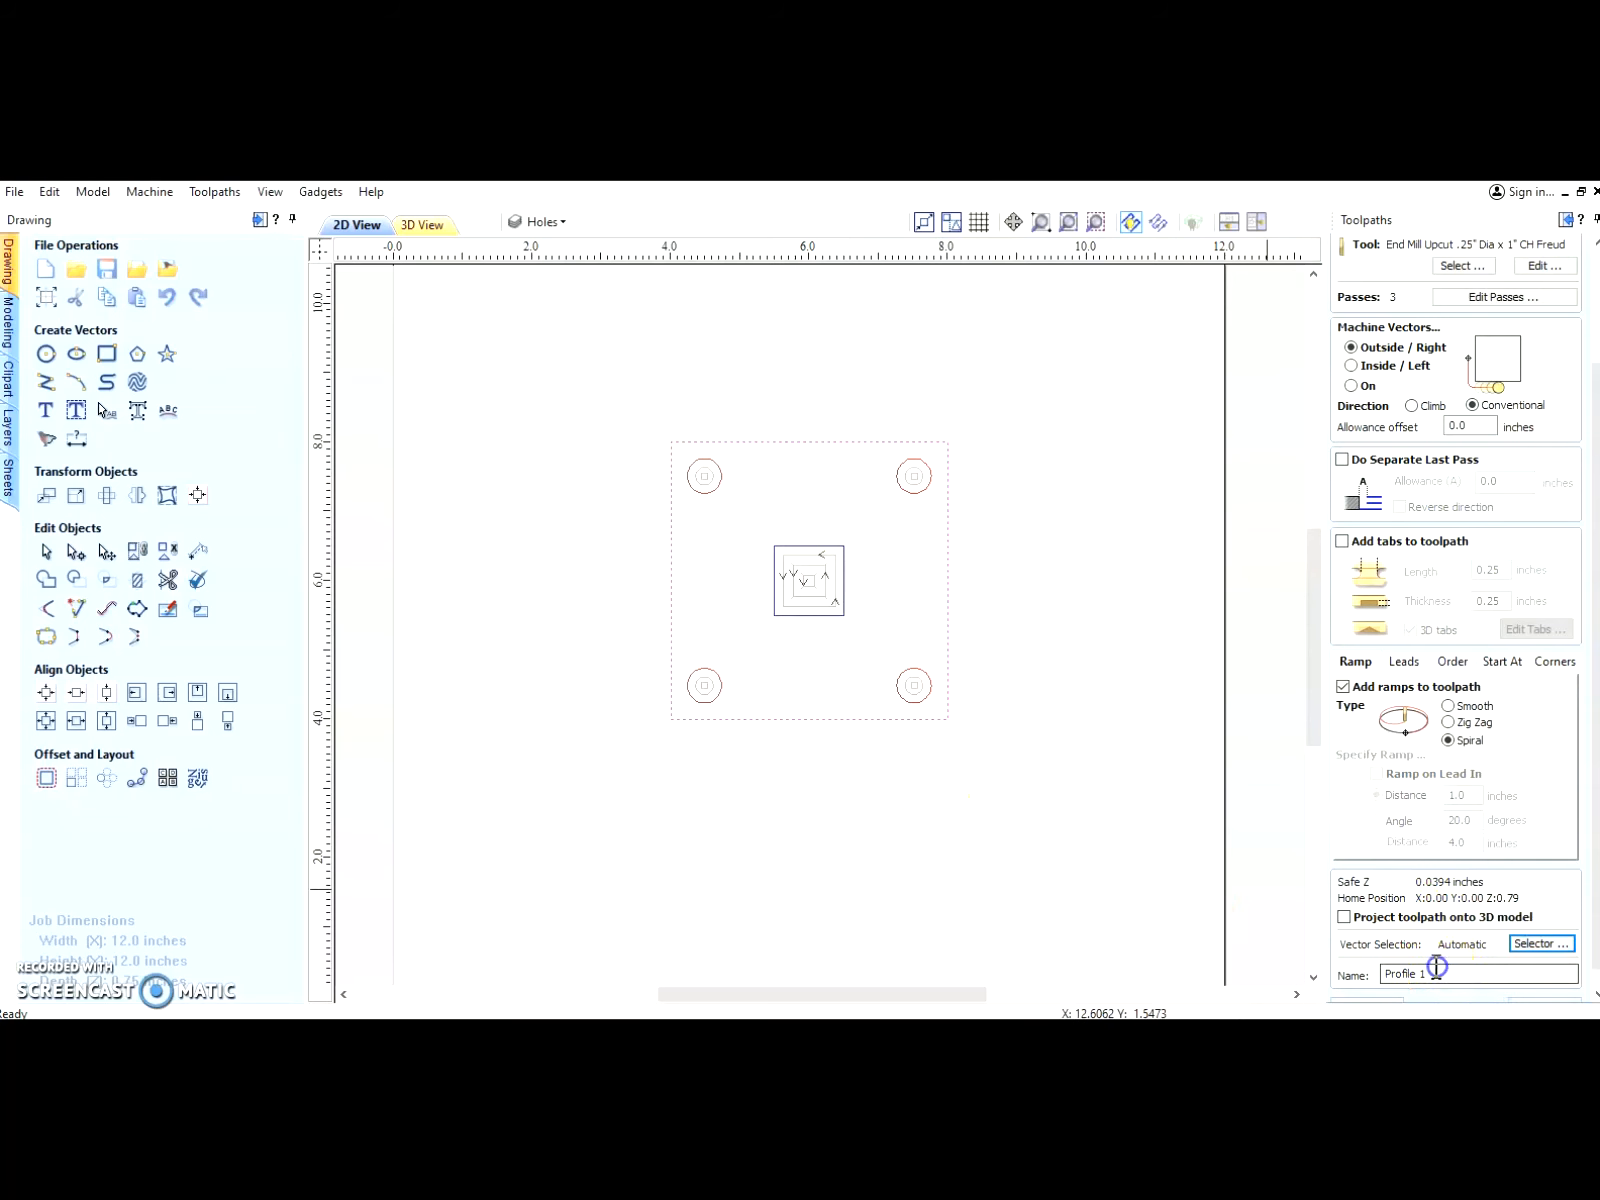
left_click_drag(1436, 967, 1367, 973)
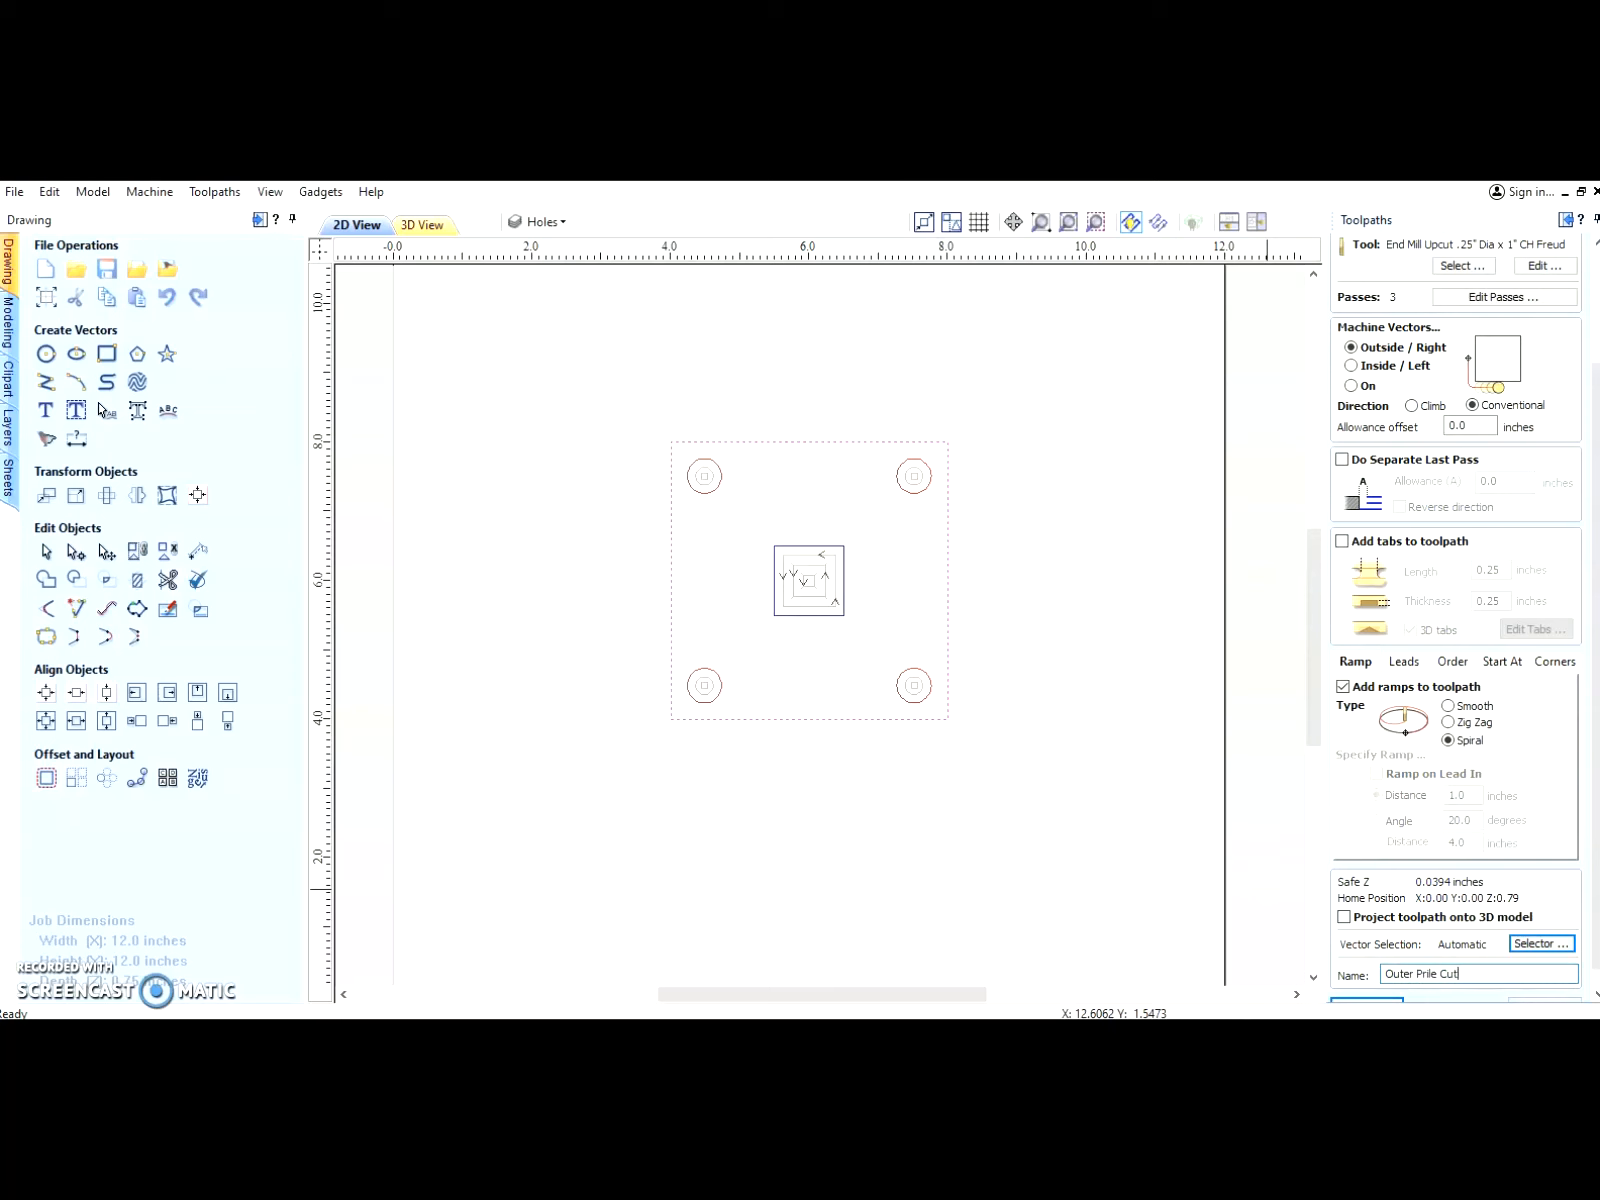
scroll(1365, 995, "down", 1)
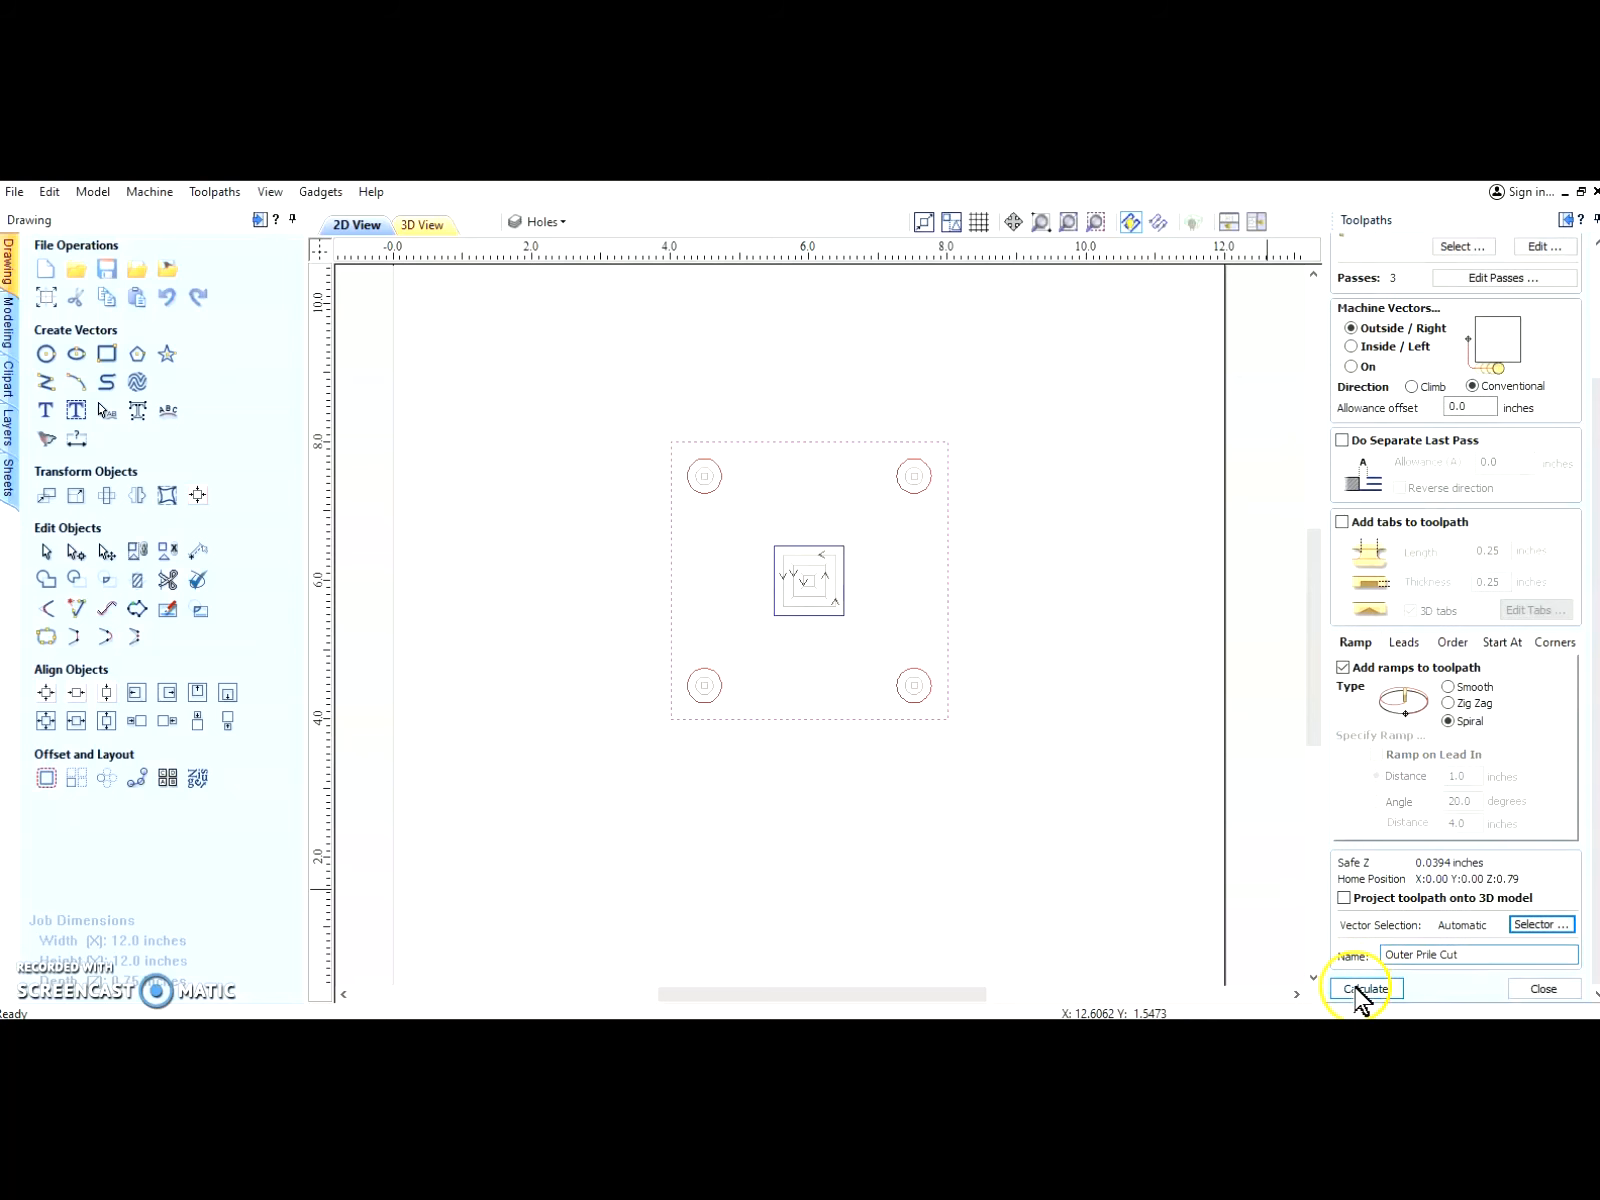
Step: Calculate the Outer Prile Cut toolpath, accepting the cut through the material, and preview all visible toolpaths in 3D
left_click(1367, 990)
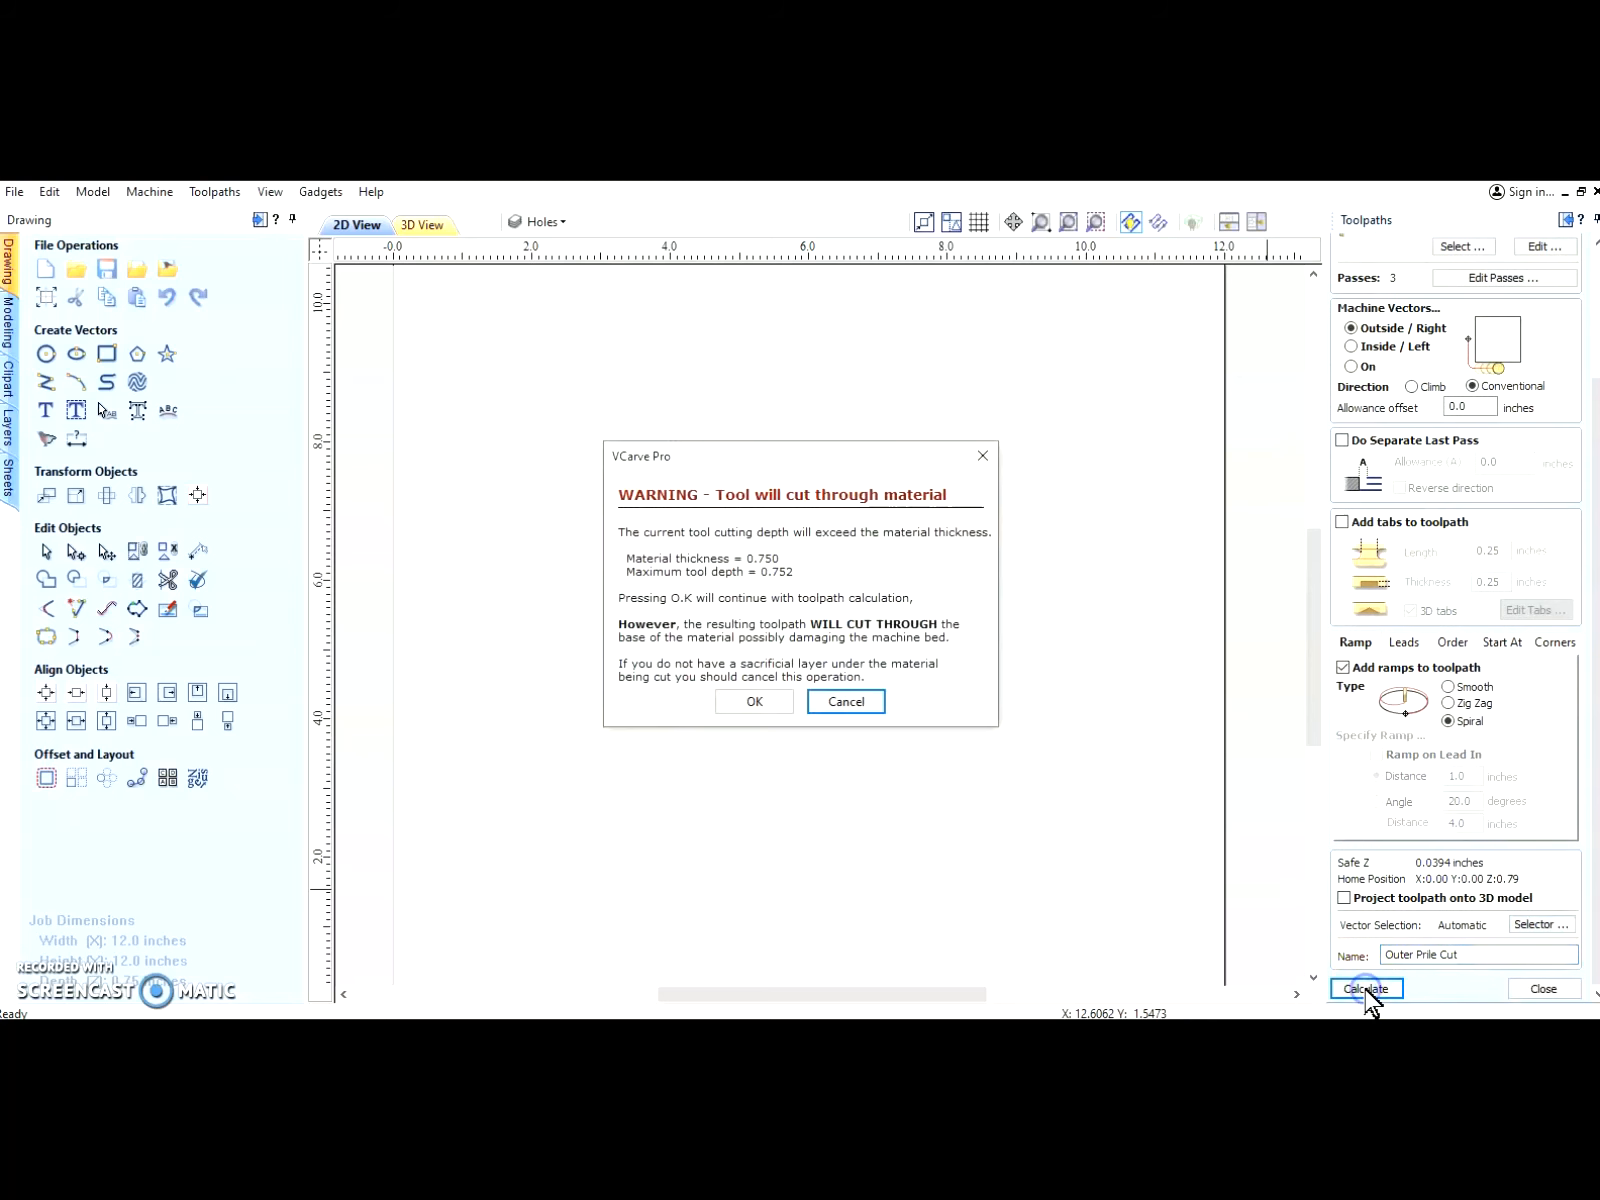
left_click(755, 702)
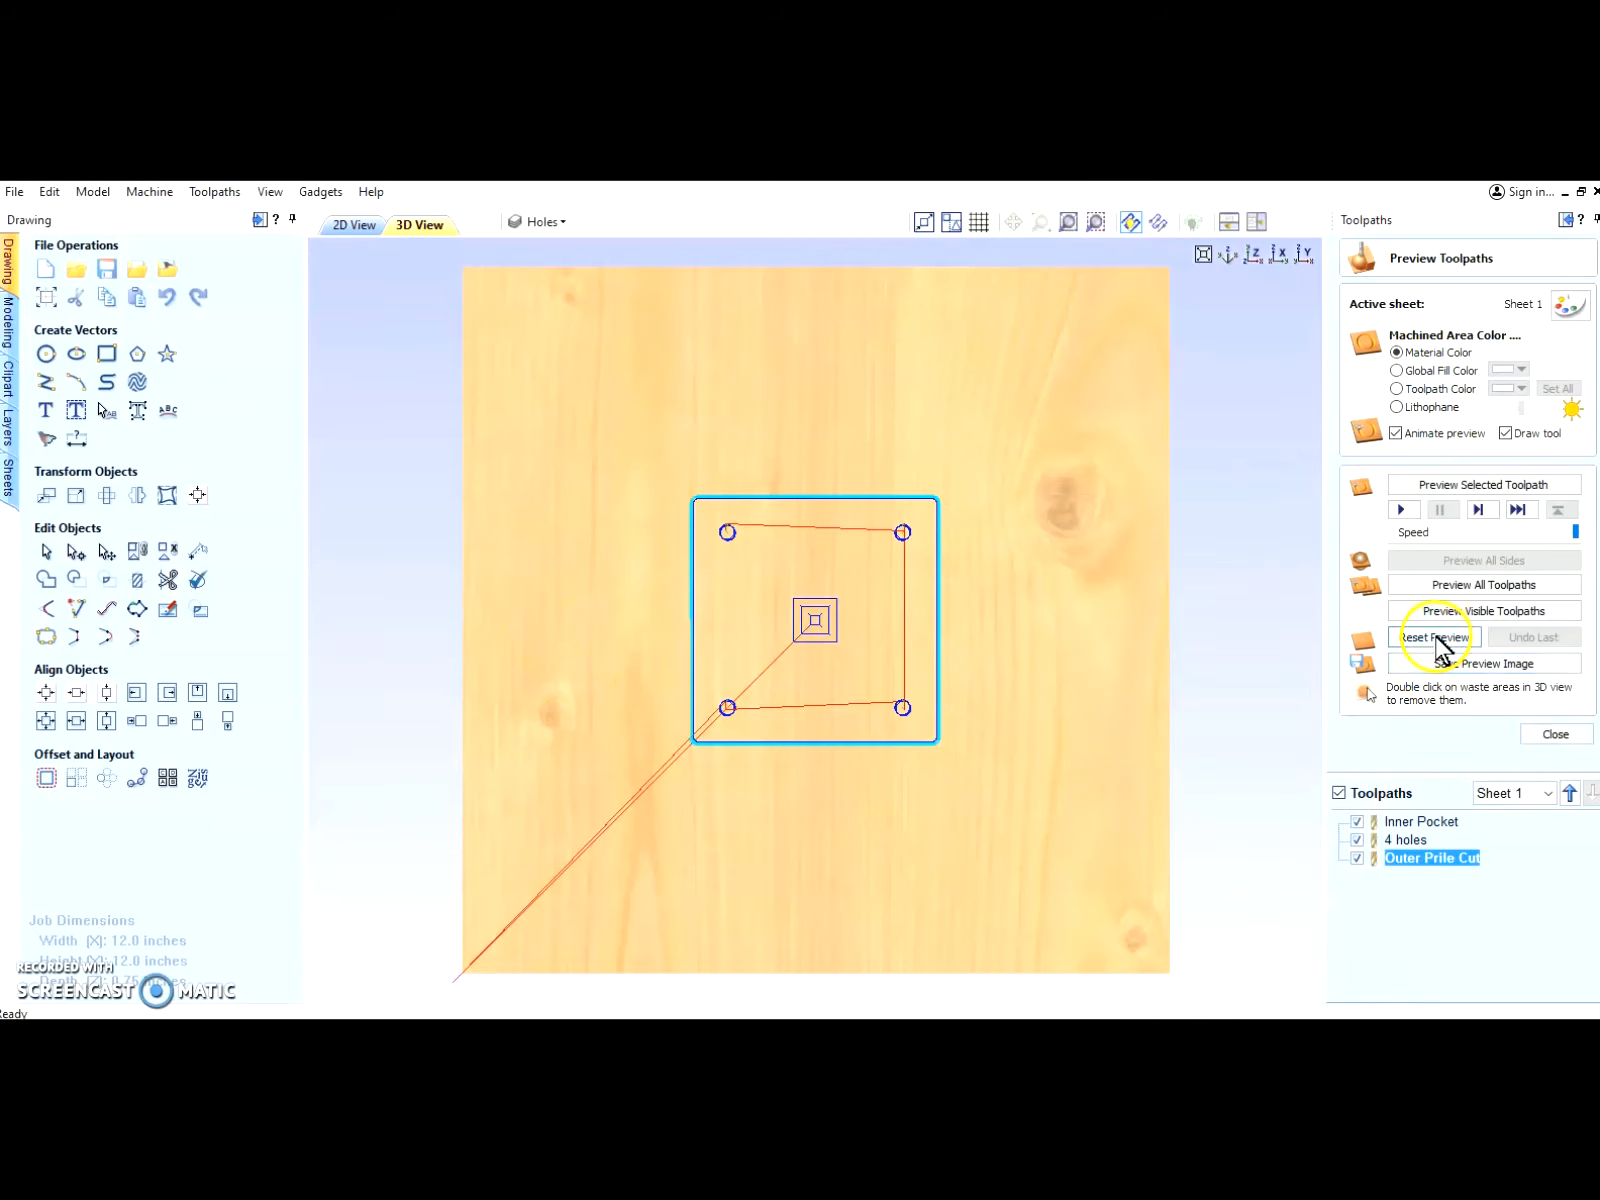
left_click(1475, 612)
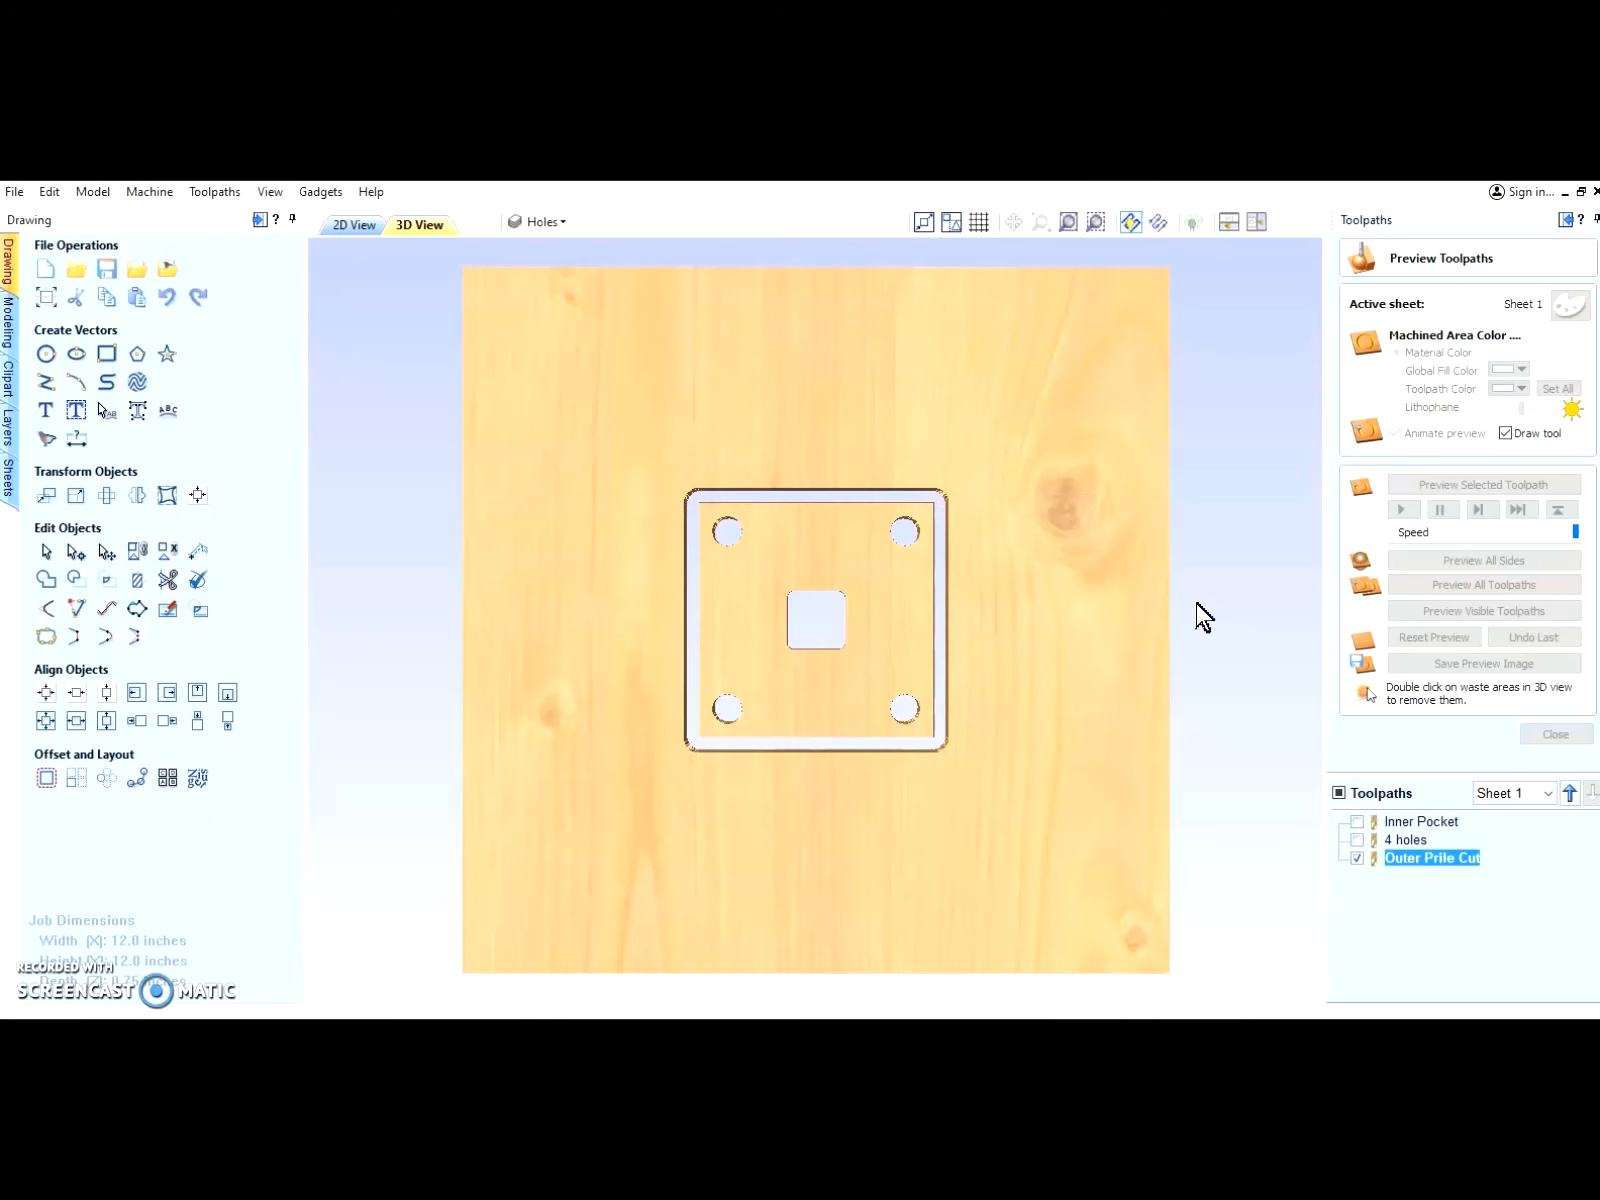
left_click(557, 630)
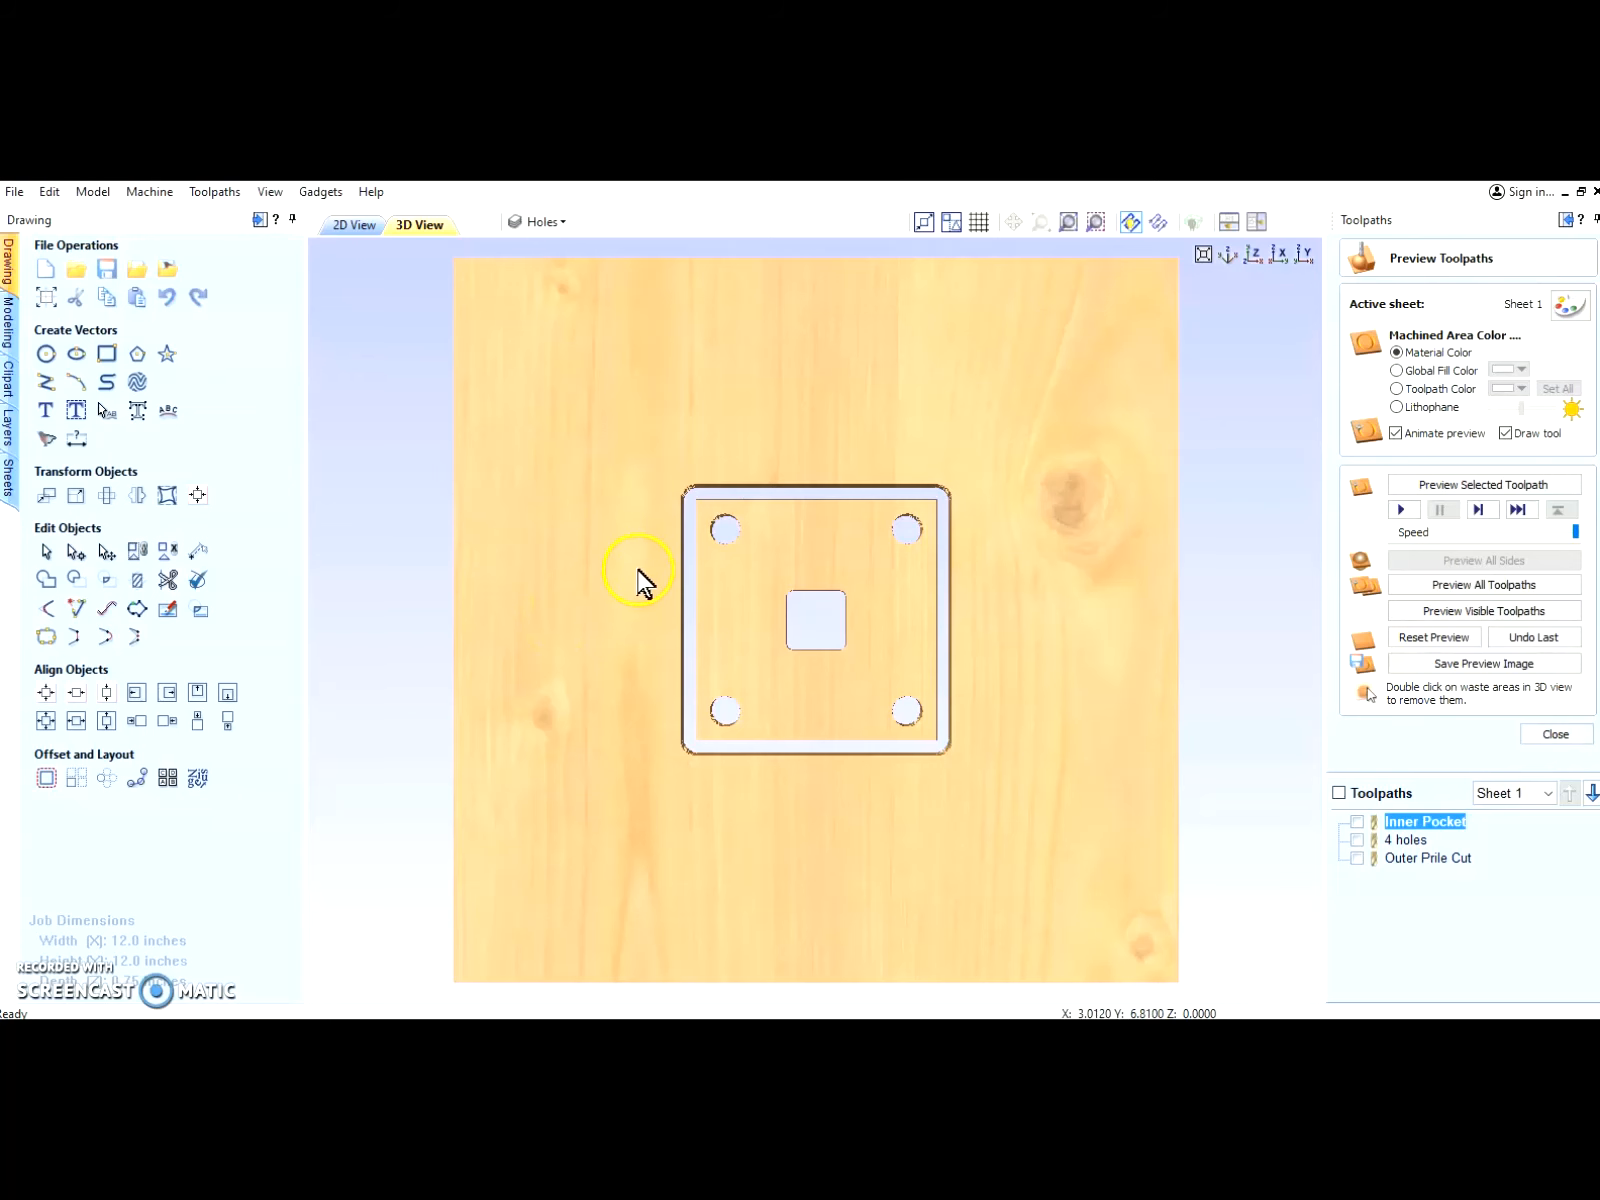
Step: Return to the 2D view, make Master Copy the active layer and show only that layer
left_click(352, 226)
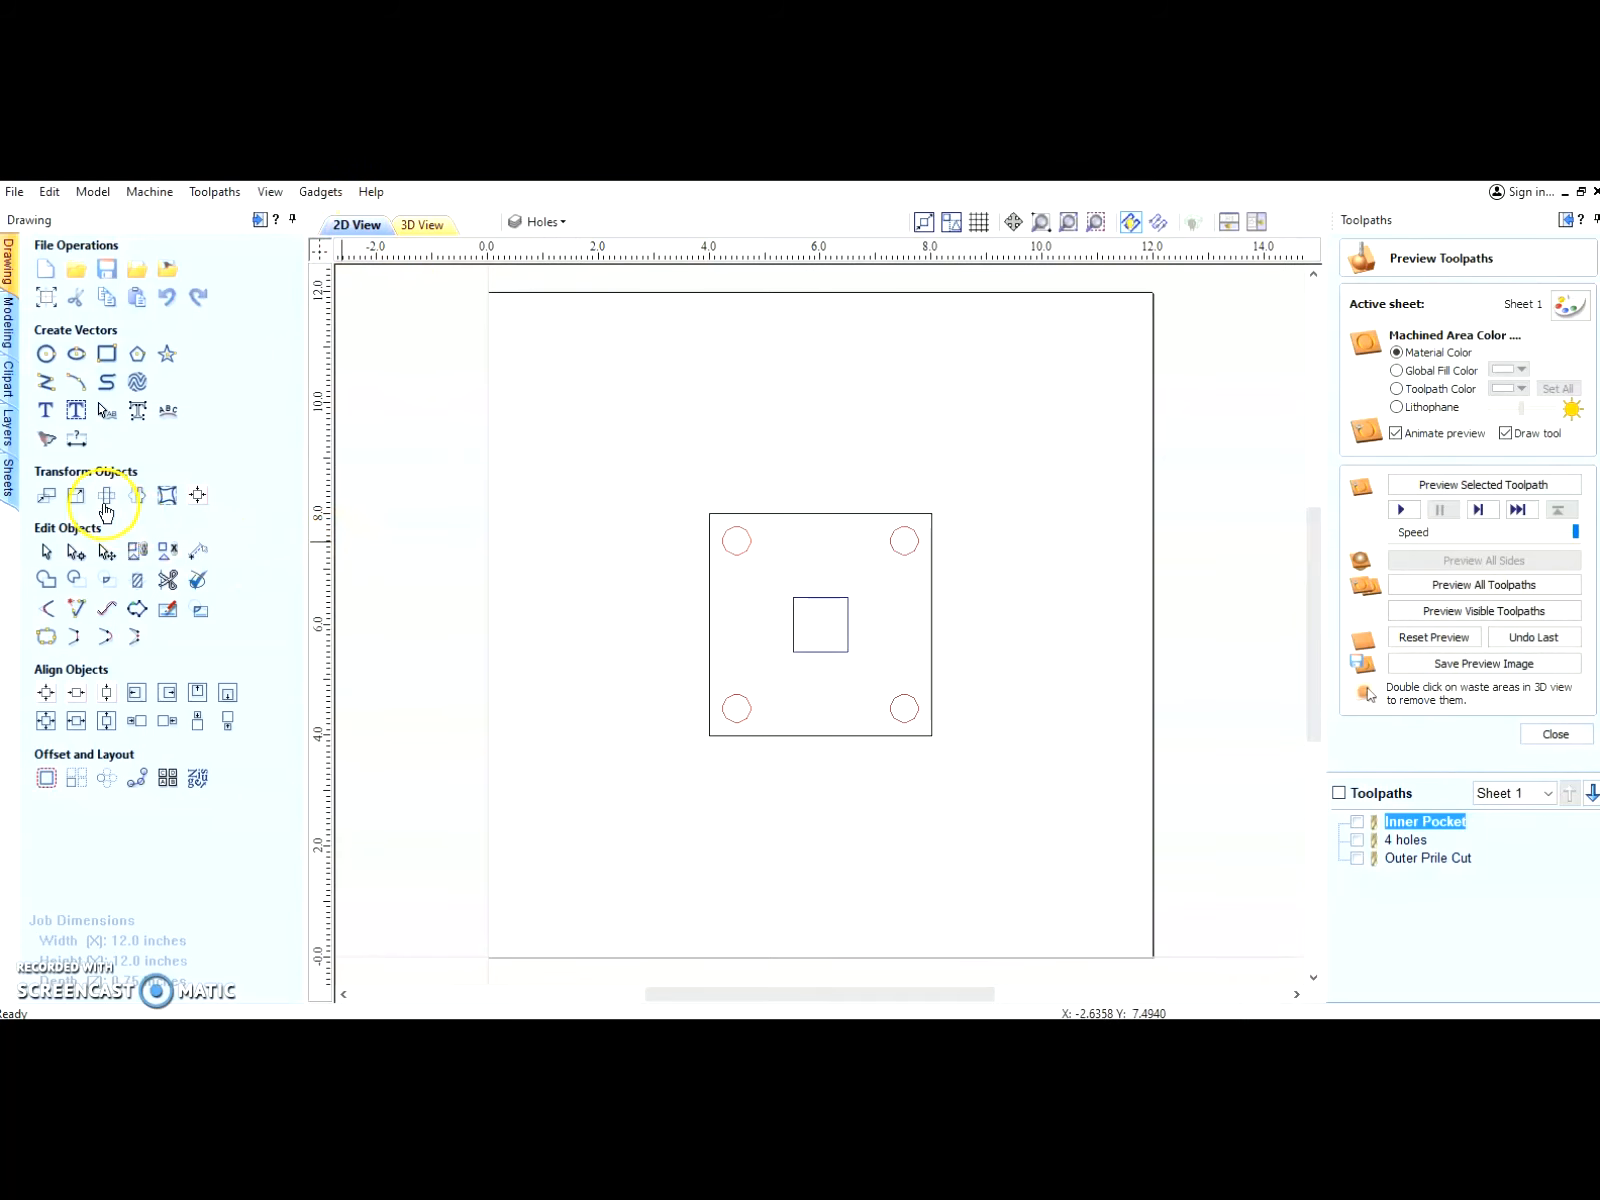
left_click(6, 440)
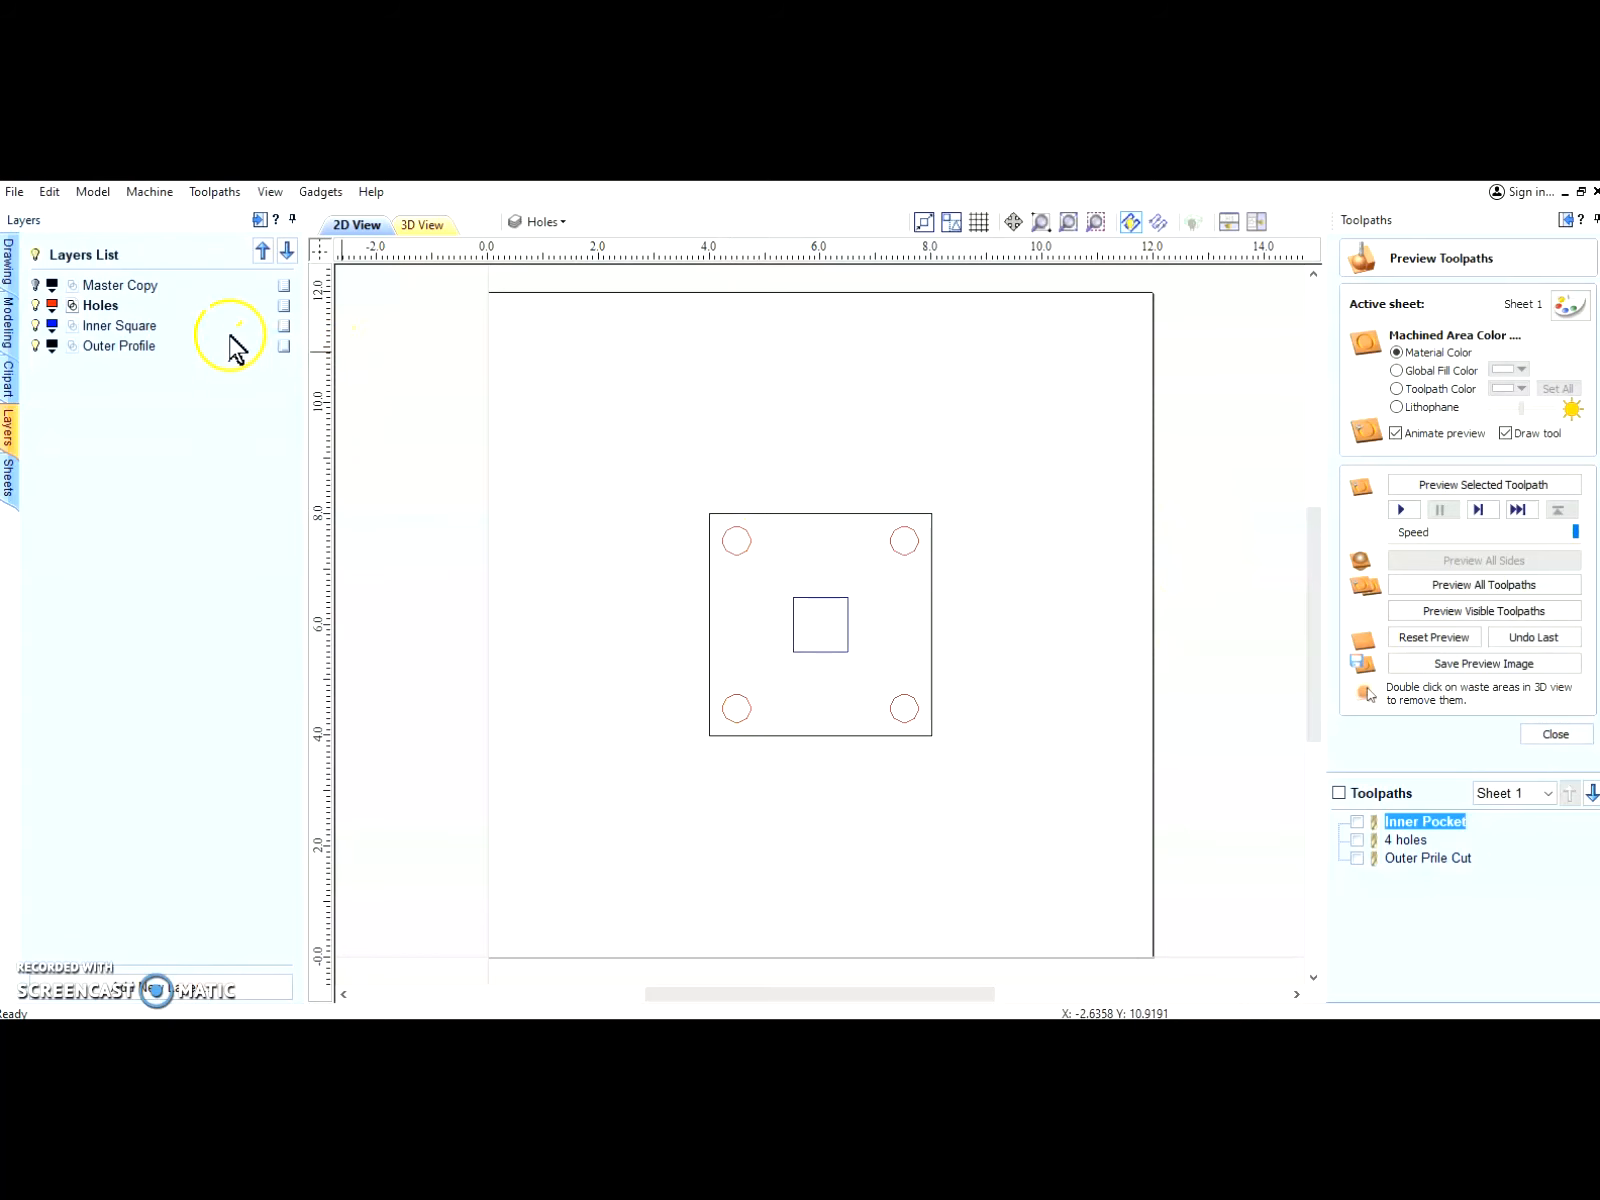
left_click(125, 285)
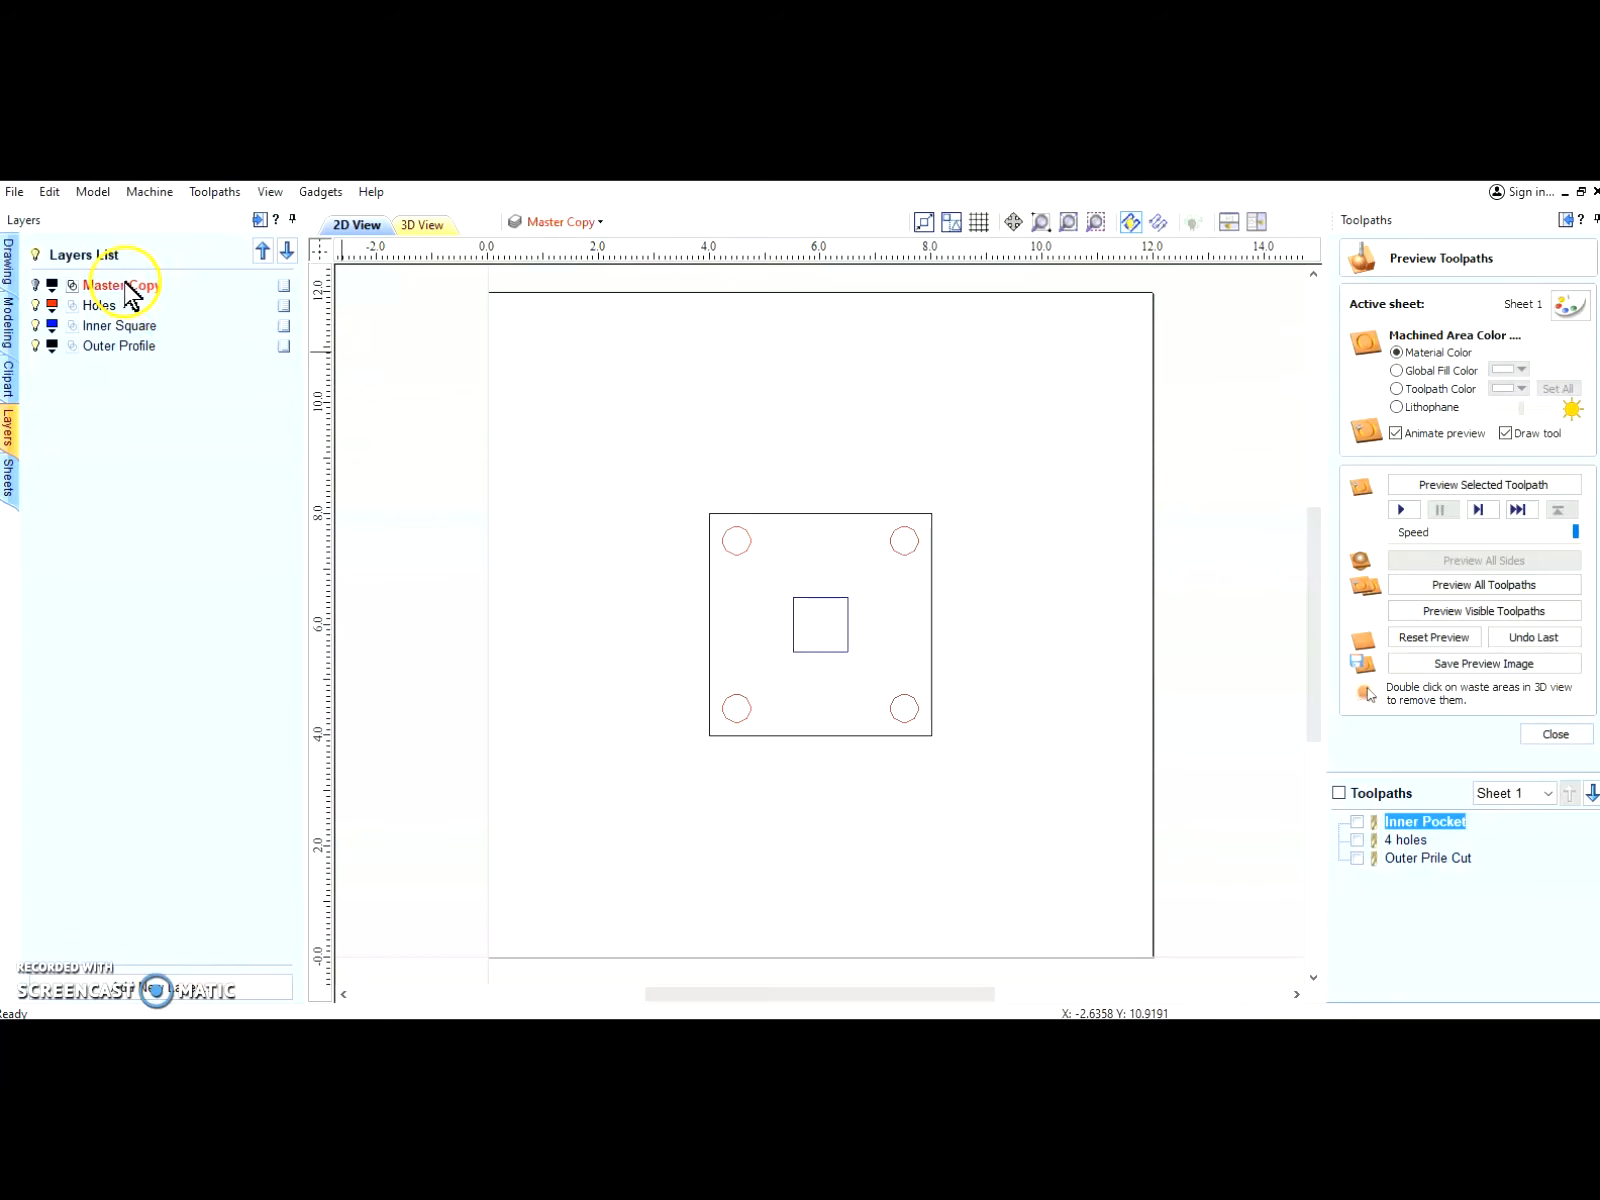
left_click(35, 305)
left_click(33, 325)
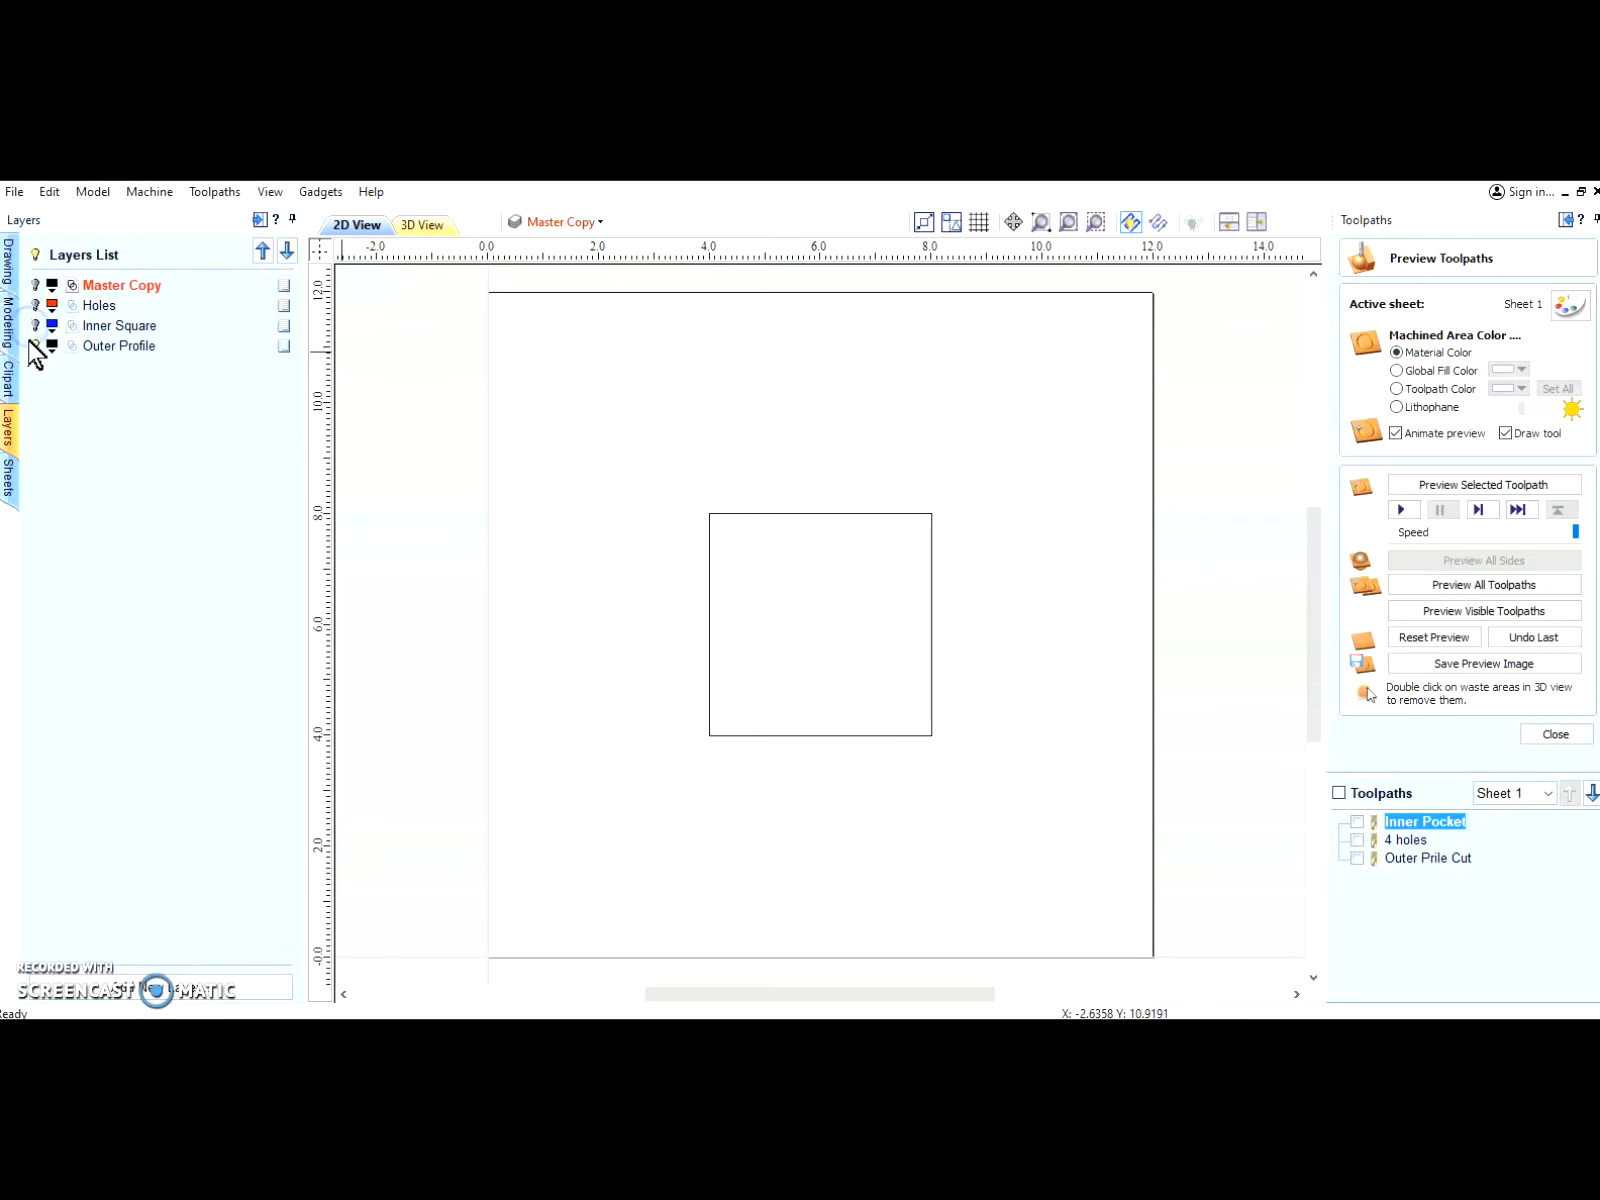
left_click(35, 345)
left_click(35, 285)
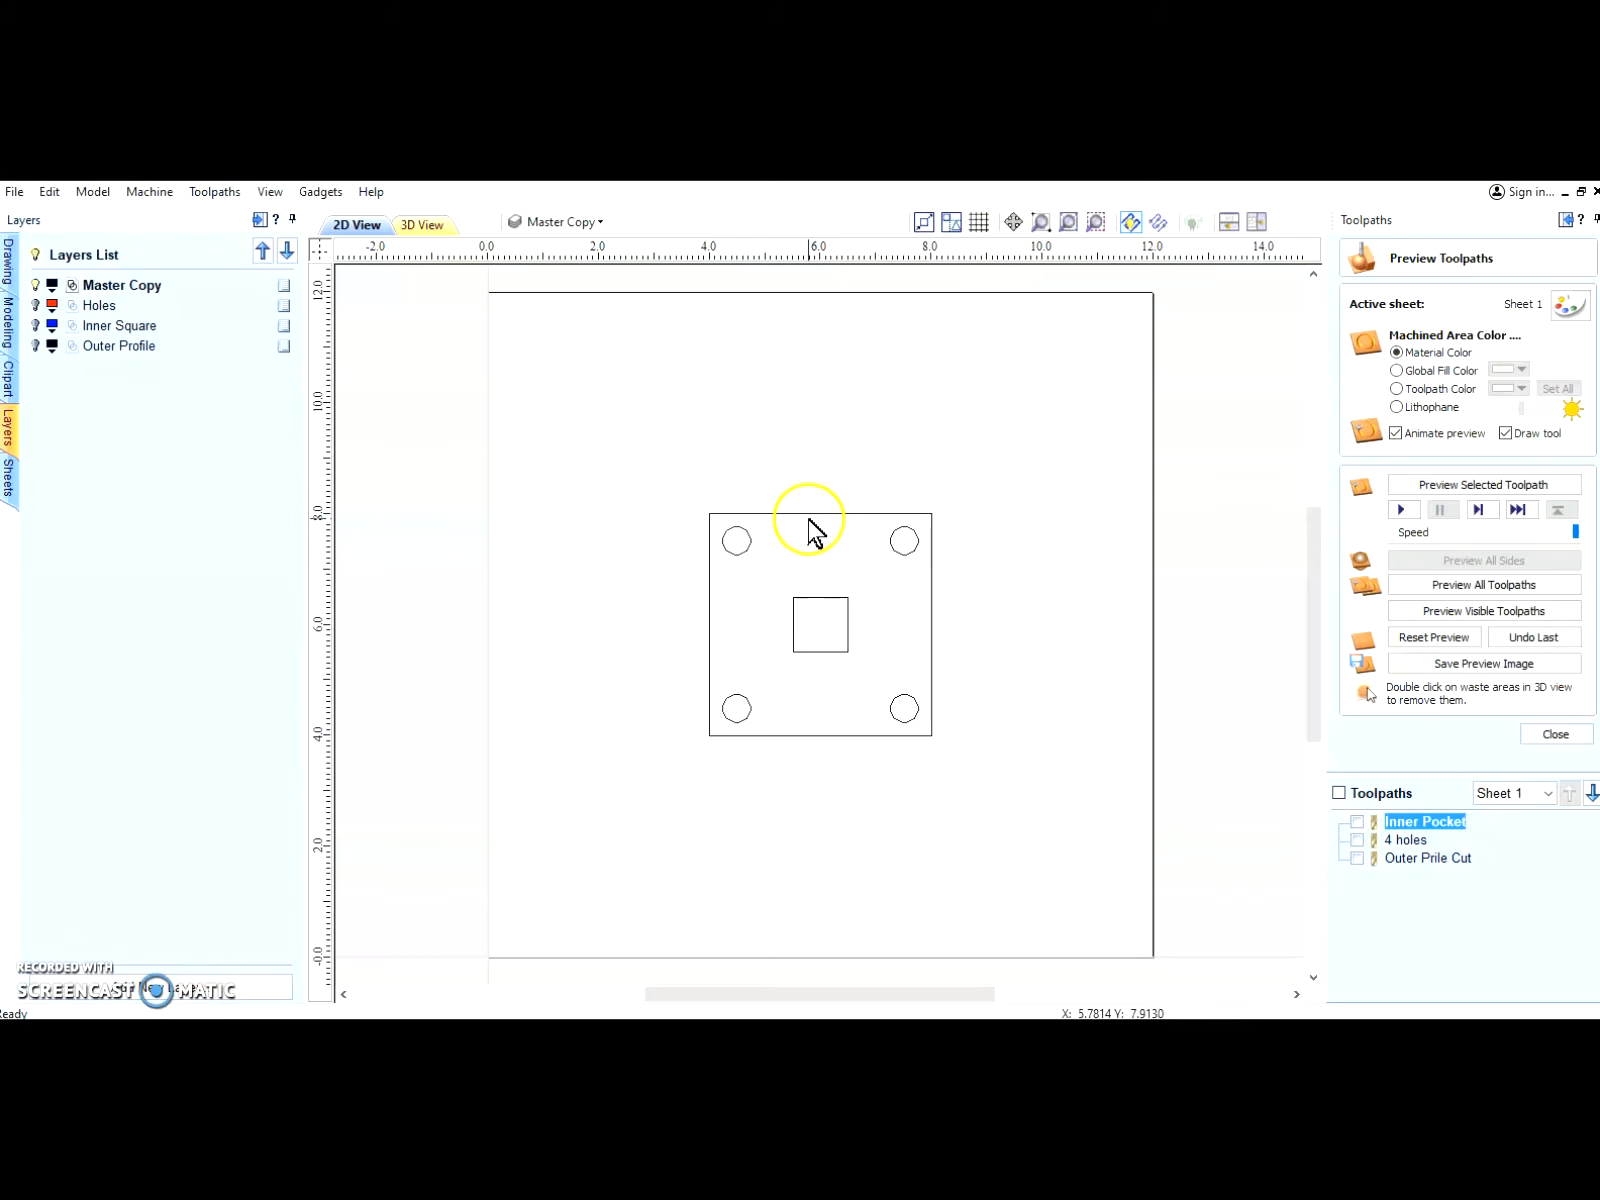
Step: Hide the Master Copy layer with Holes, Inner Square and Outer Profile shown again, and select the 4 holes toolpath
left_click(38, 288)
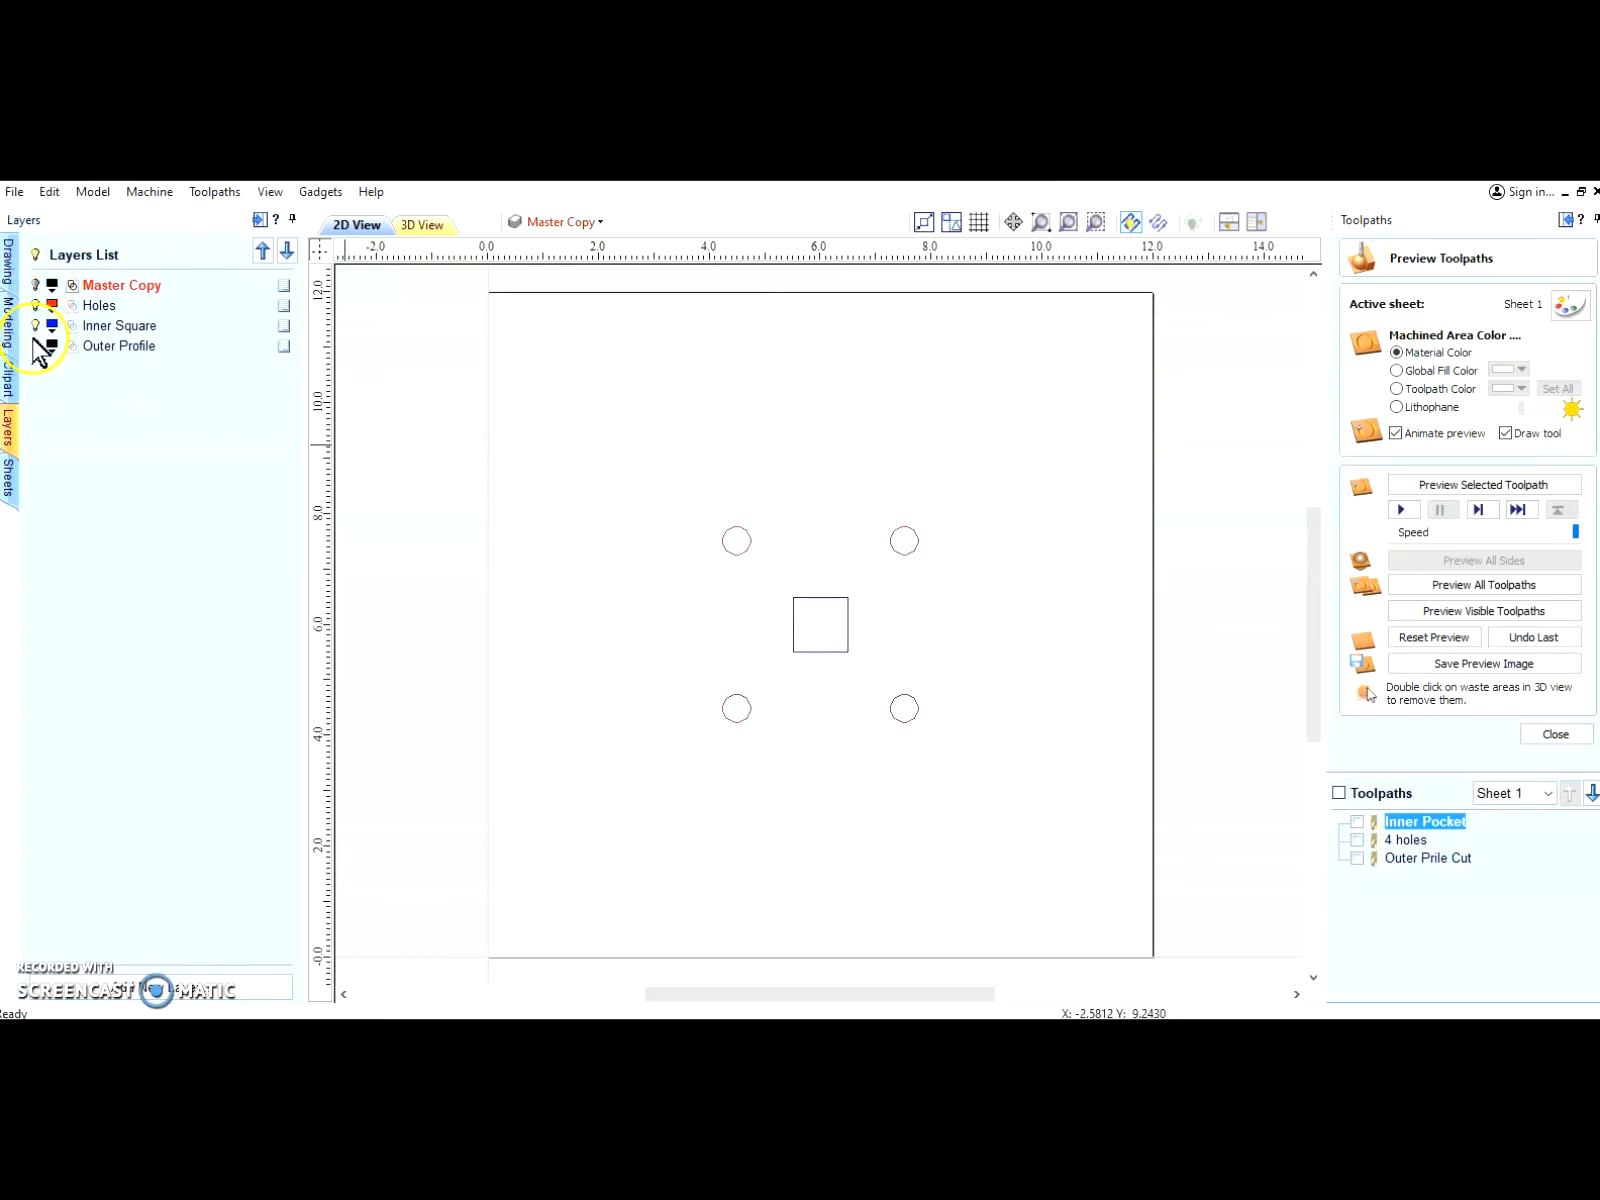
left_click(36, 346)
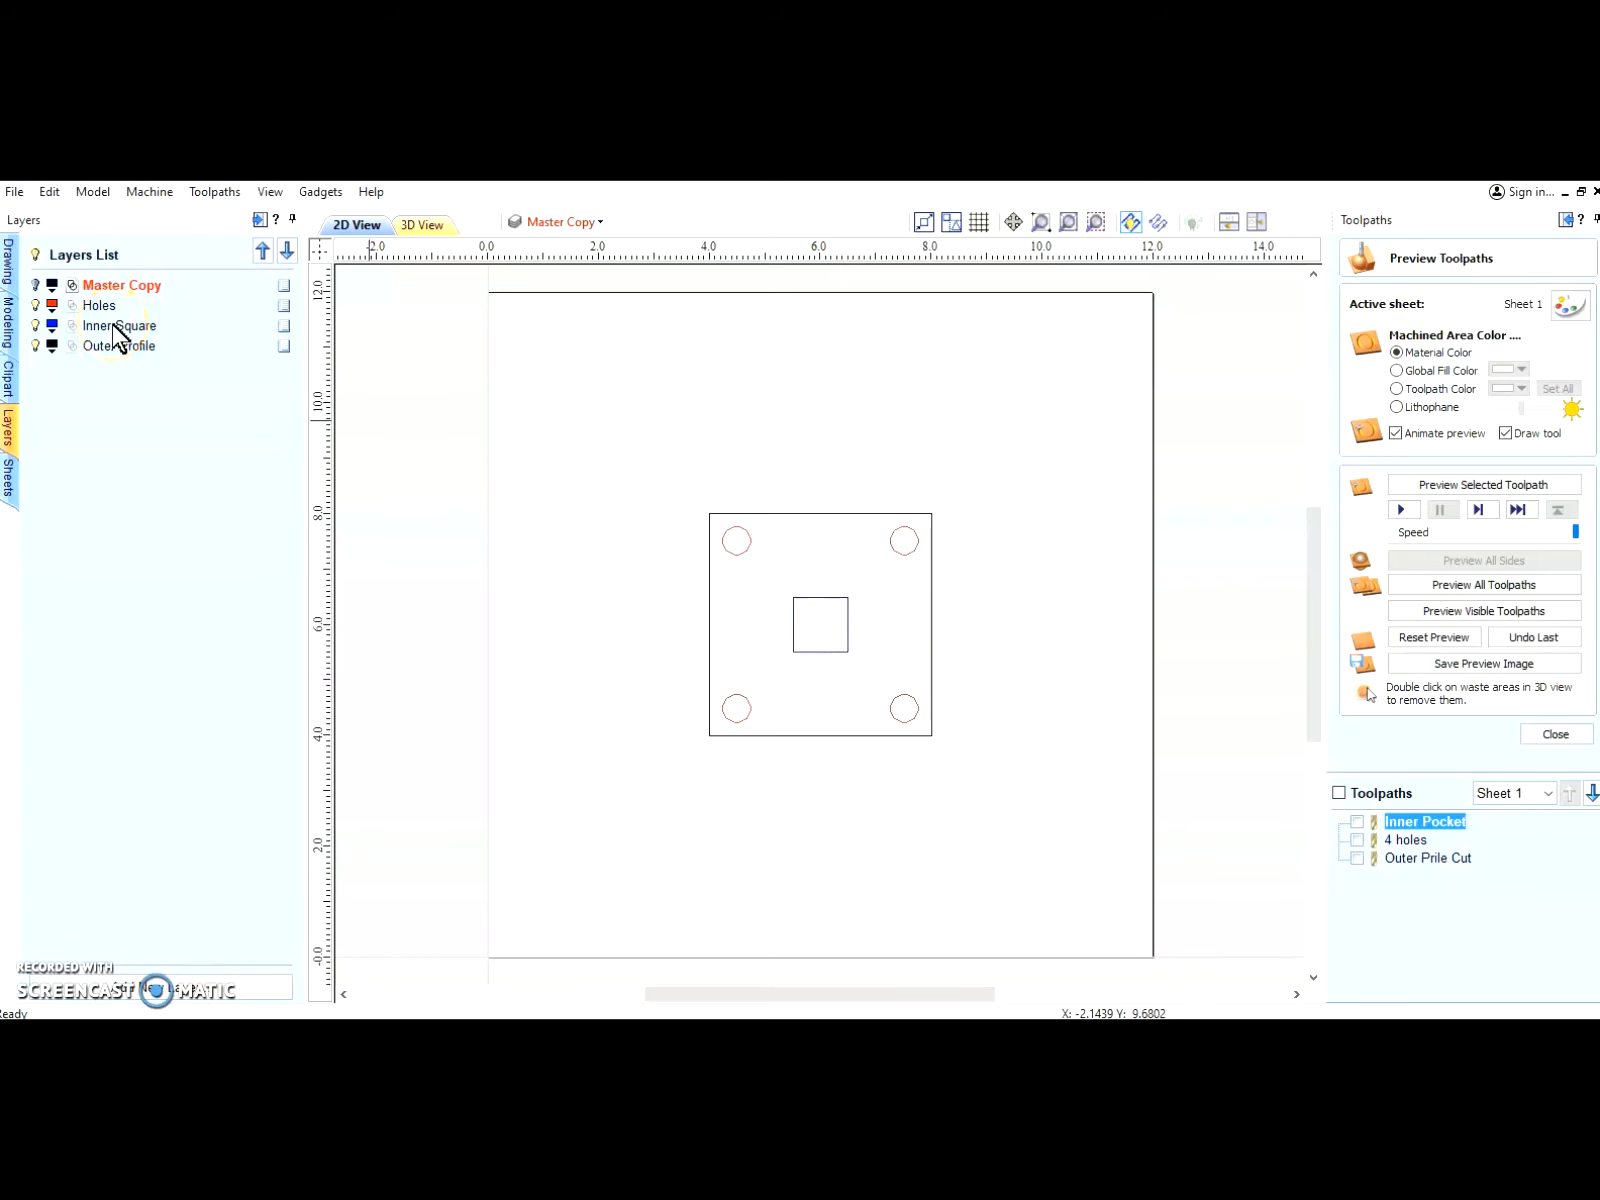
left_click(1405, 841)
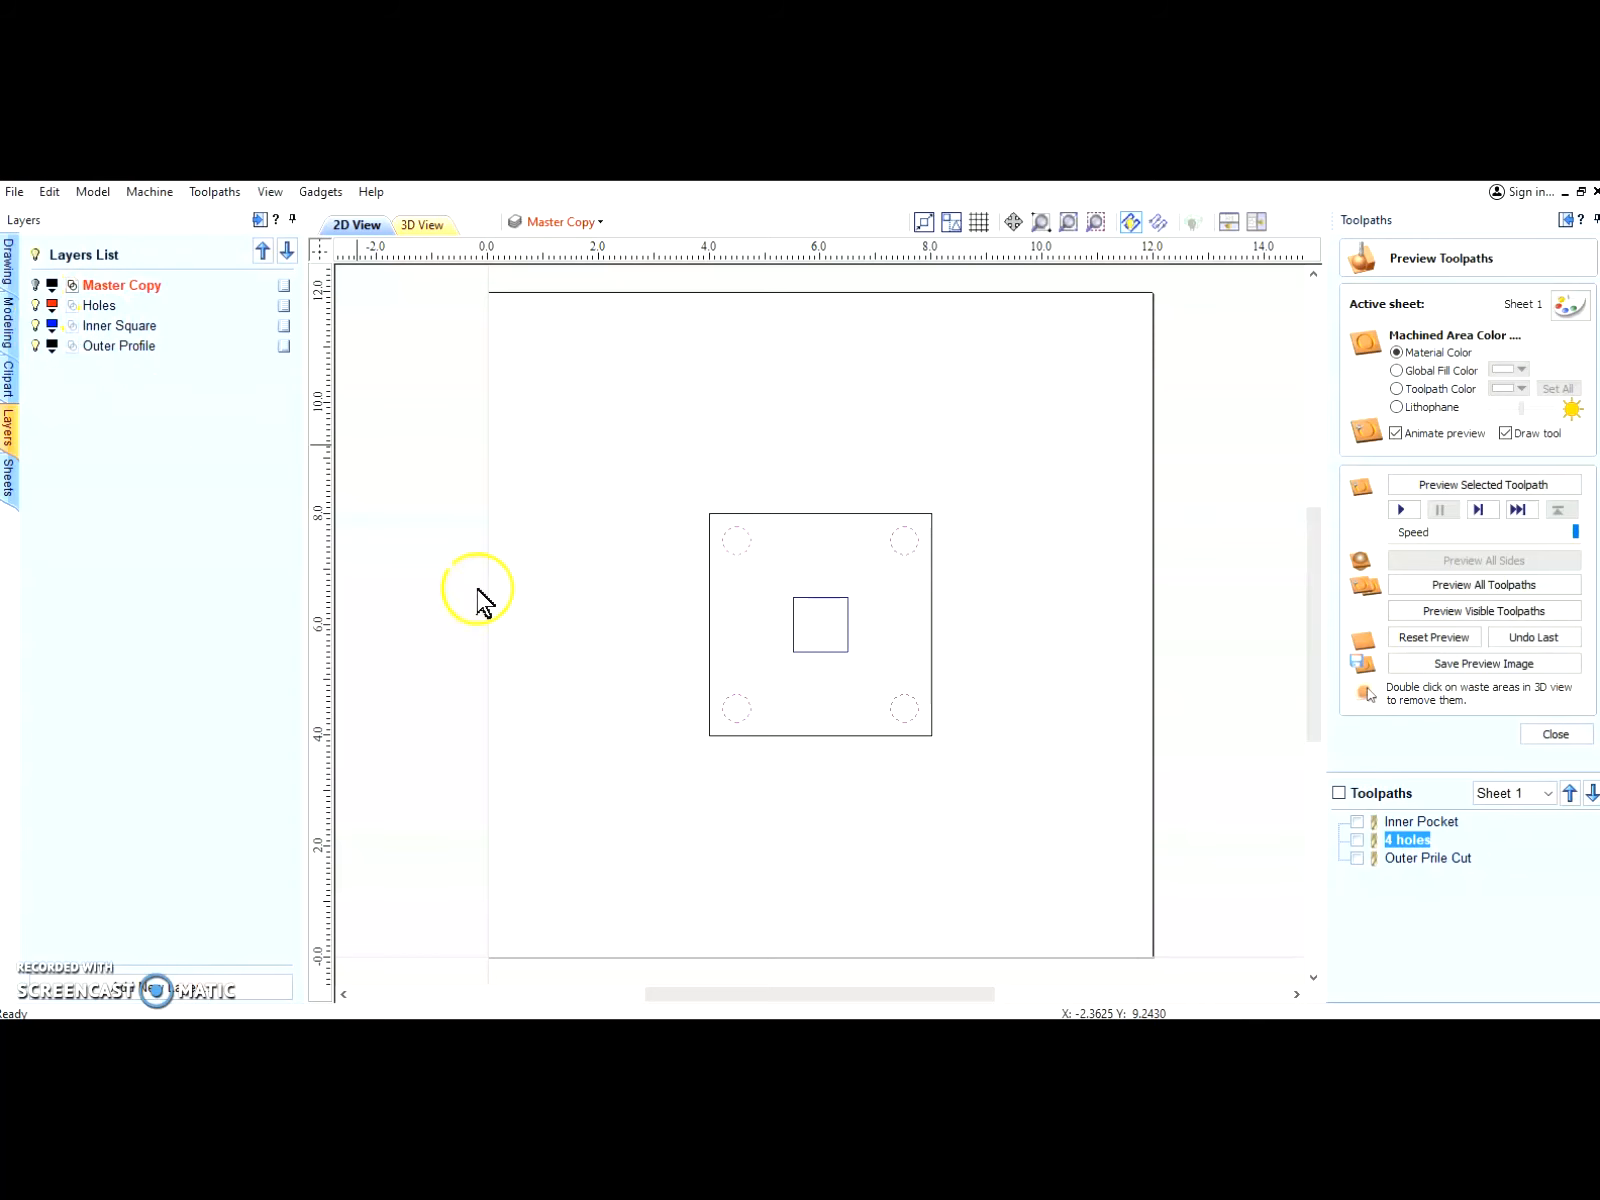
Step: Rename the Outer Prile Cut toolpath as Outer Profile Cut
left_click(1427, 860)
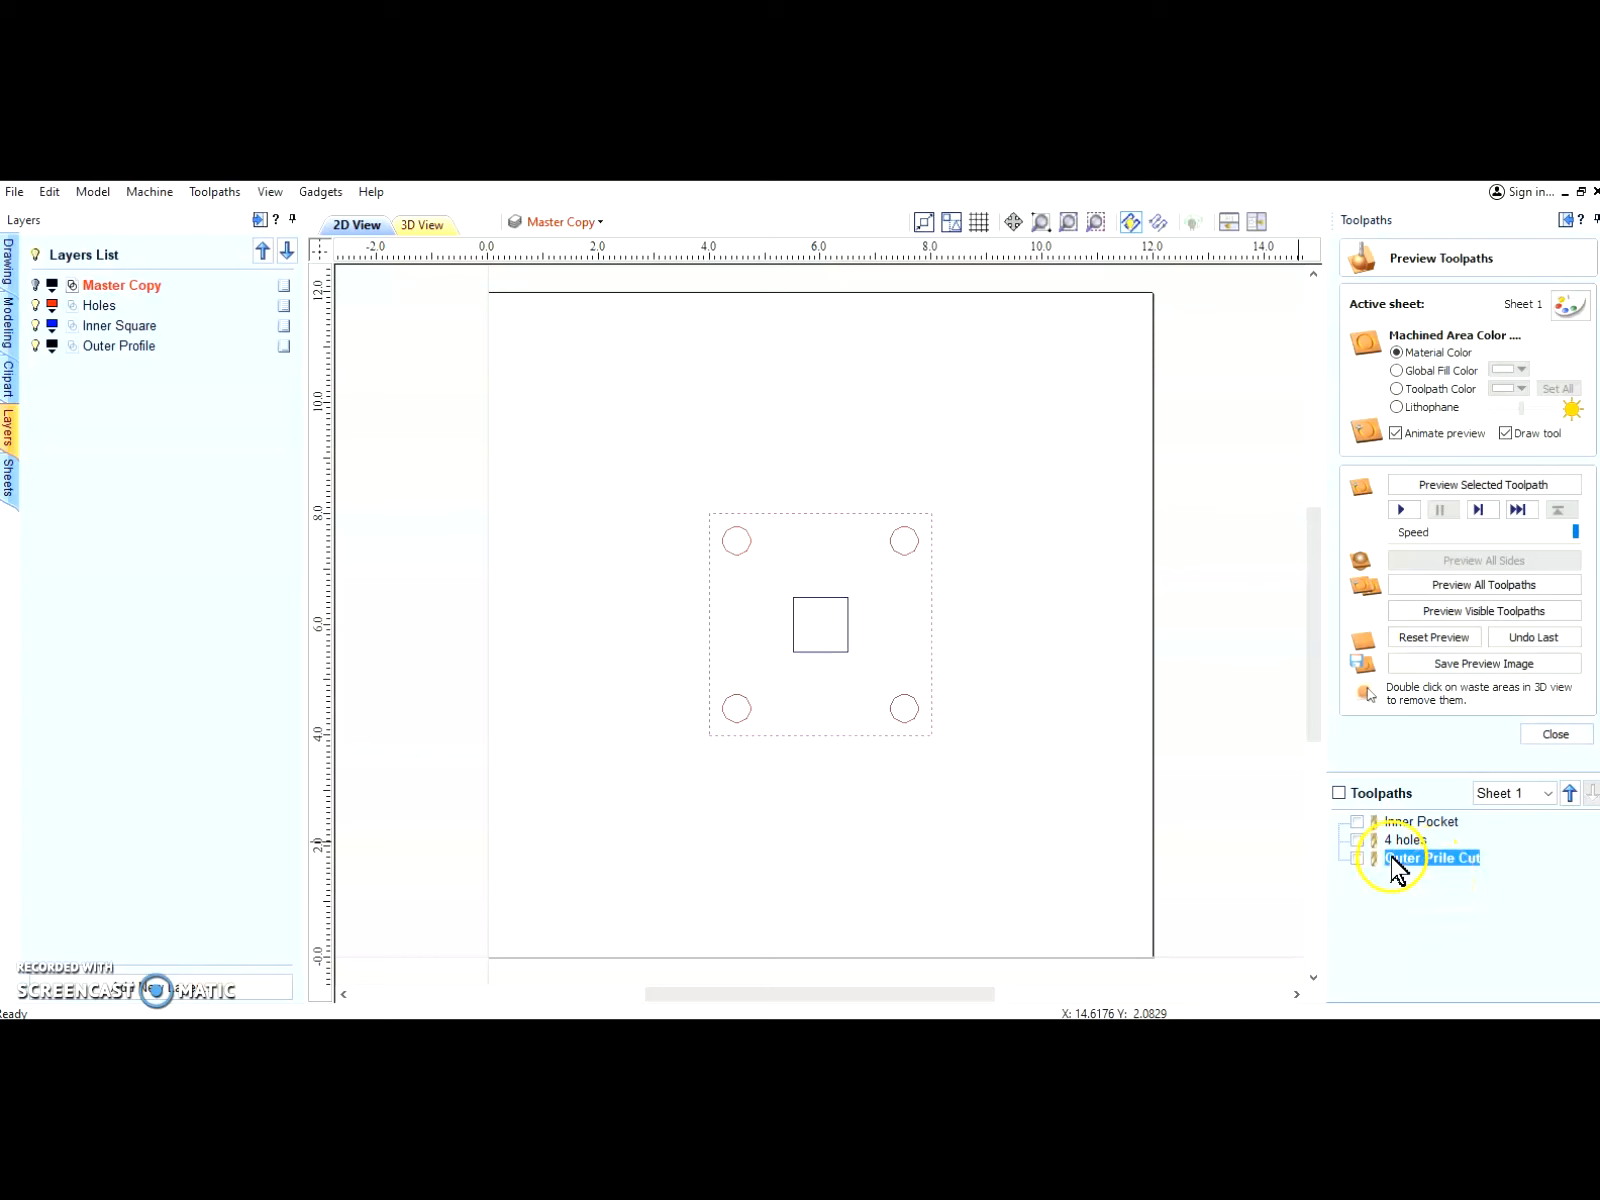
right_click(1425, 859)
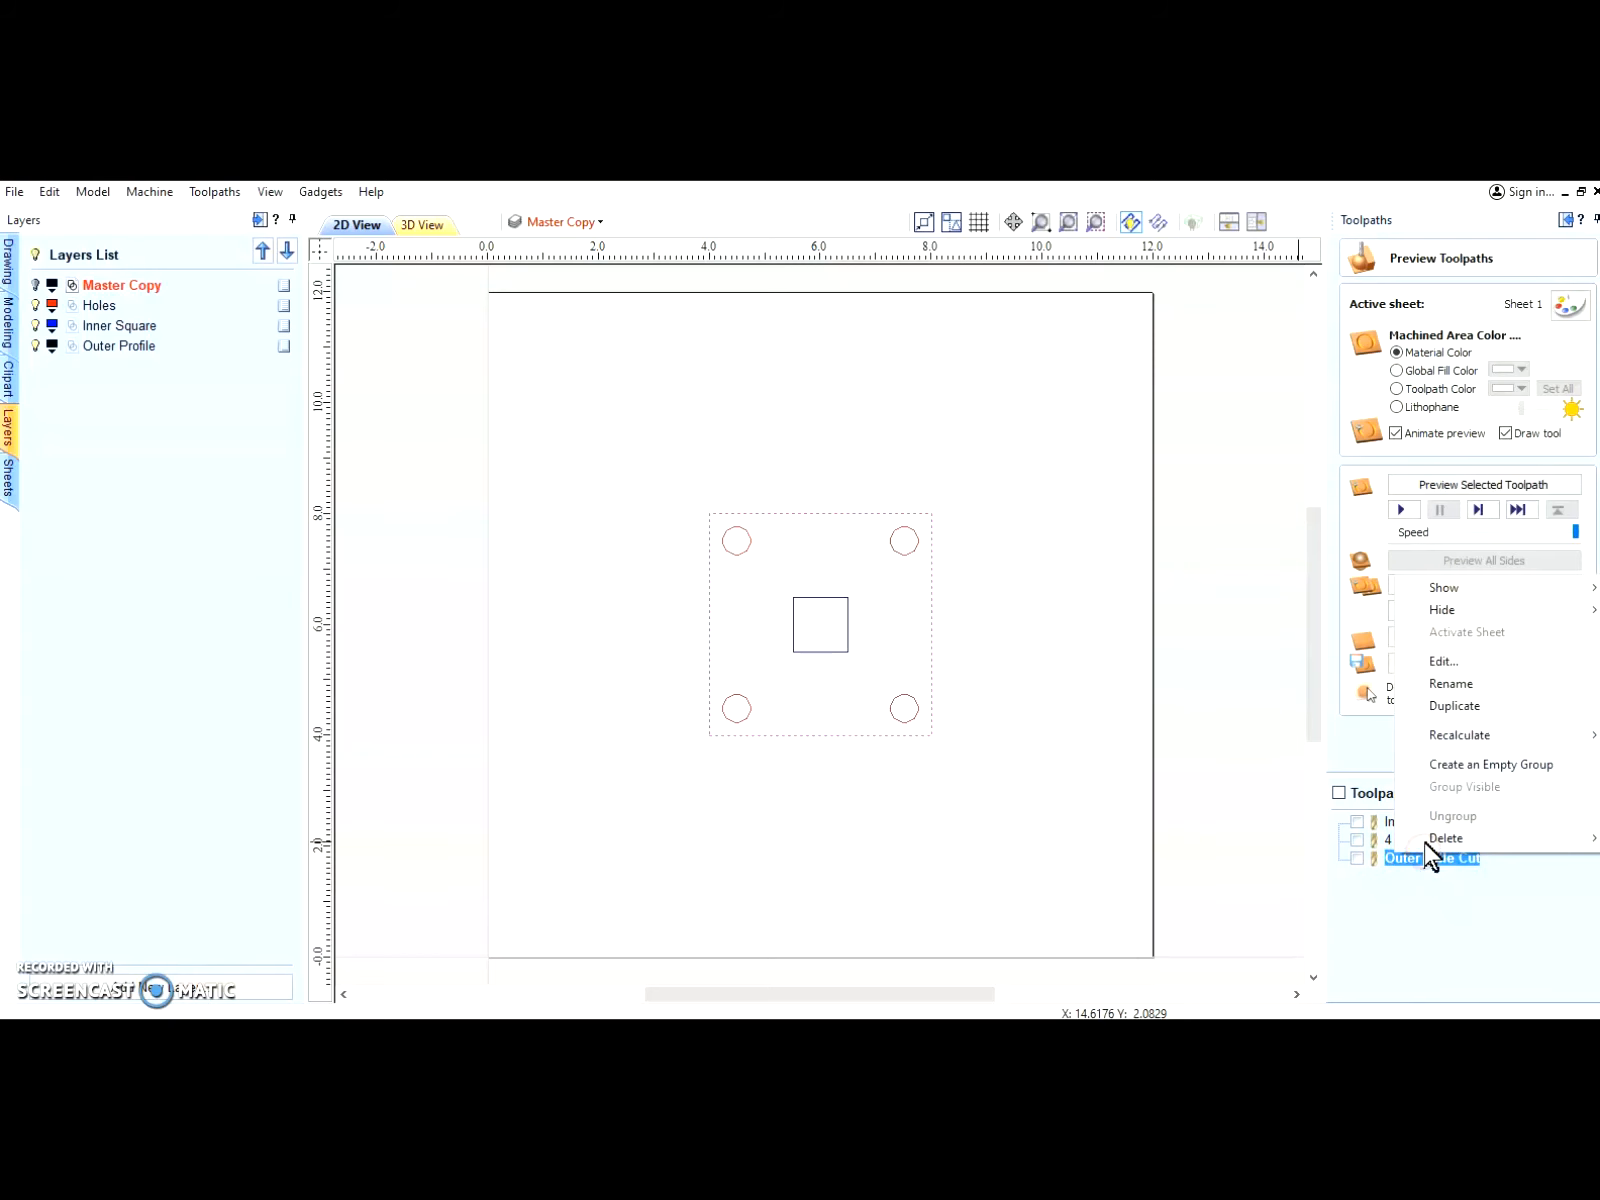
left_click(1451, 684)
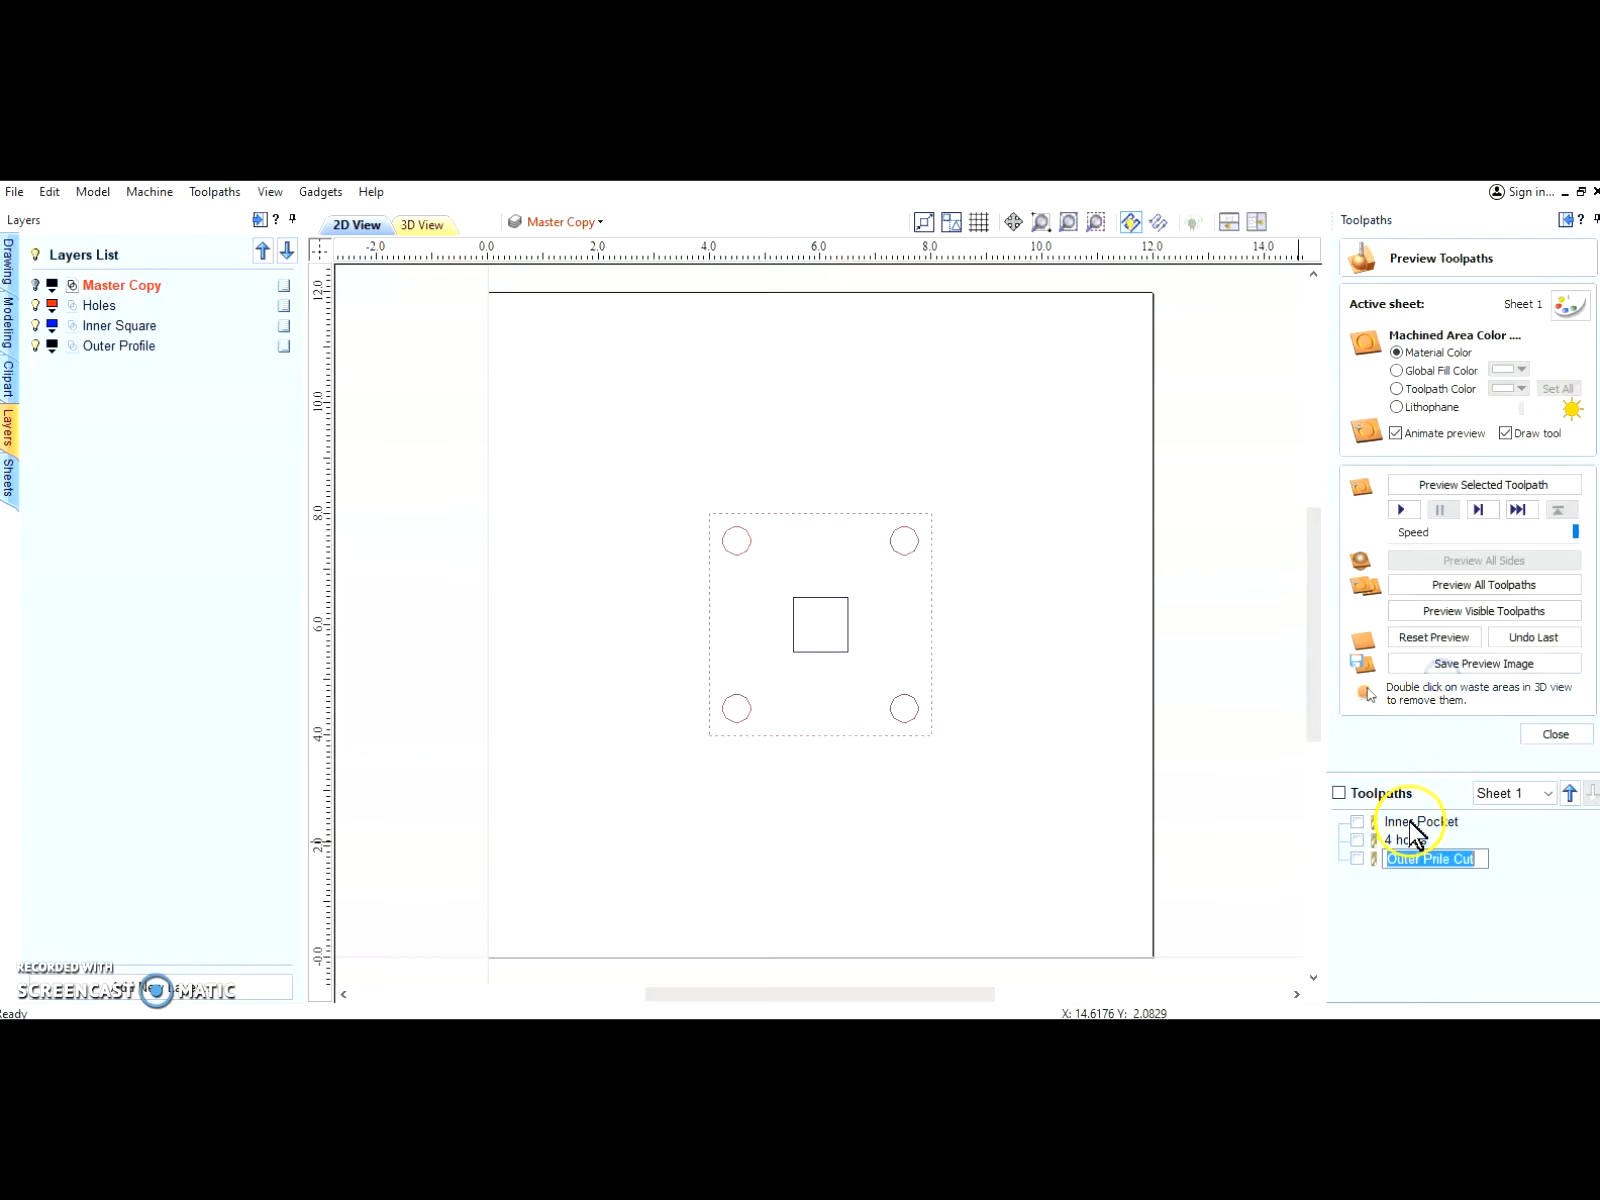
left_click(1437, 857)
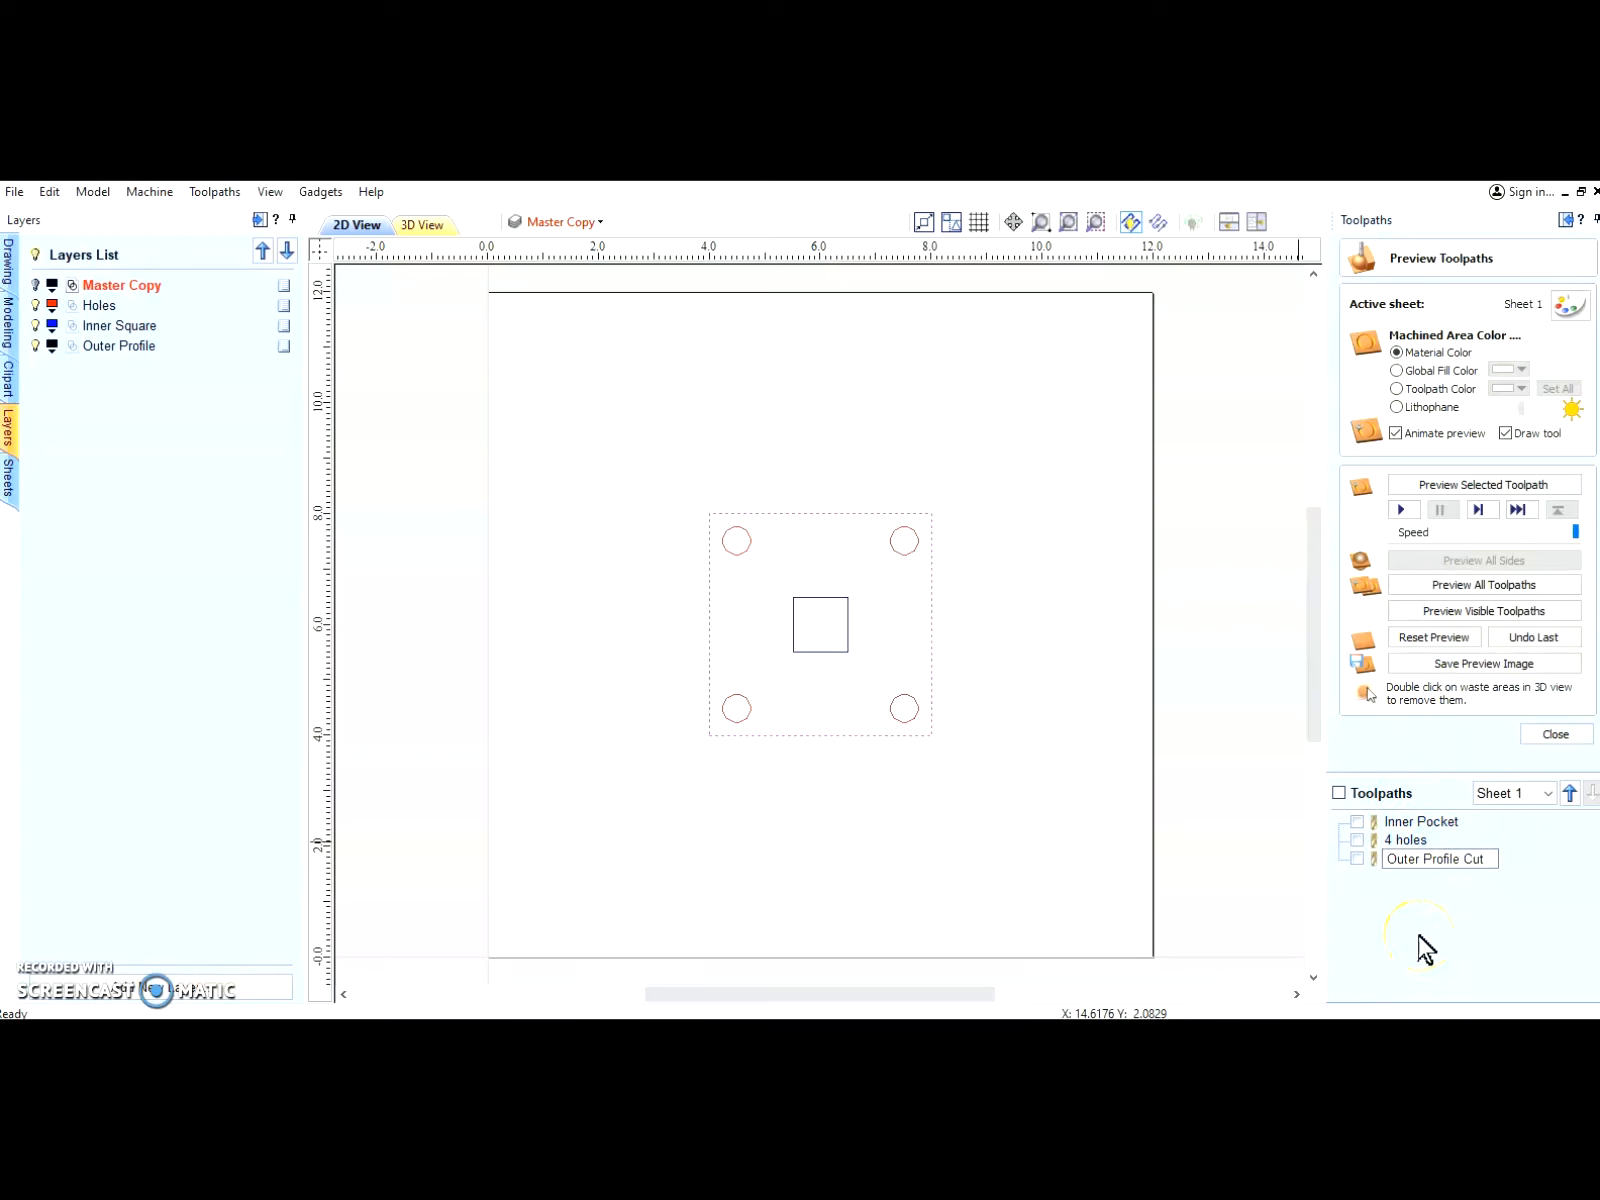
left_click(1418, 914)
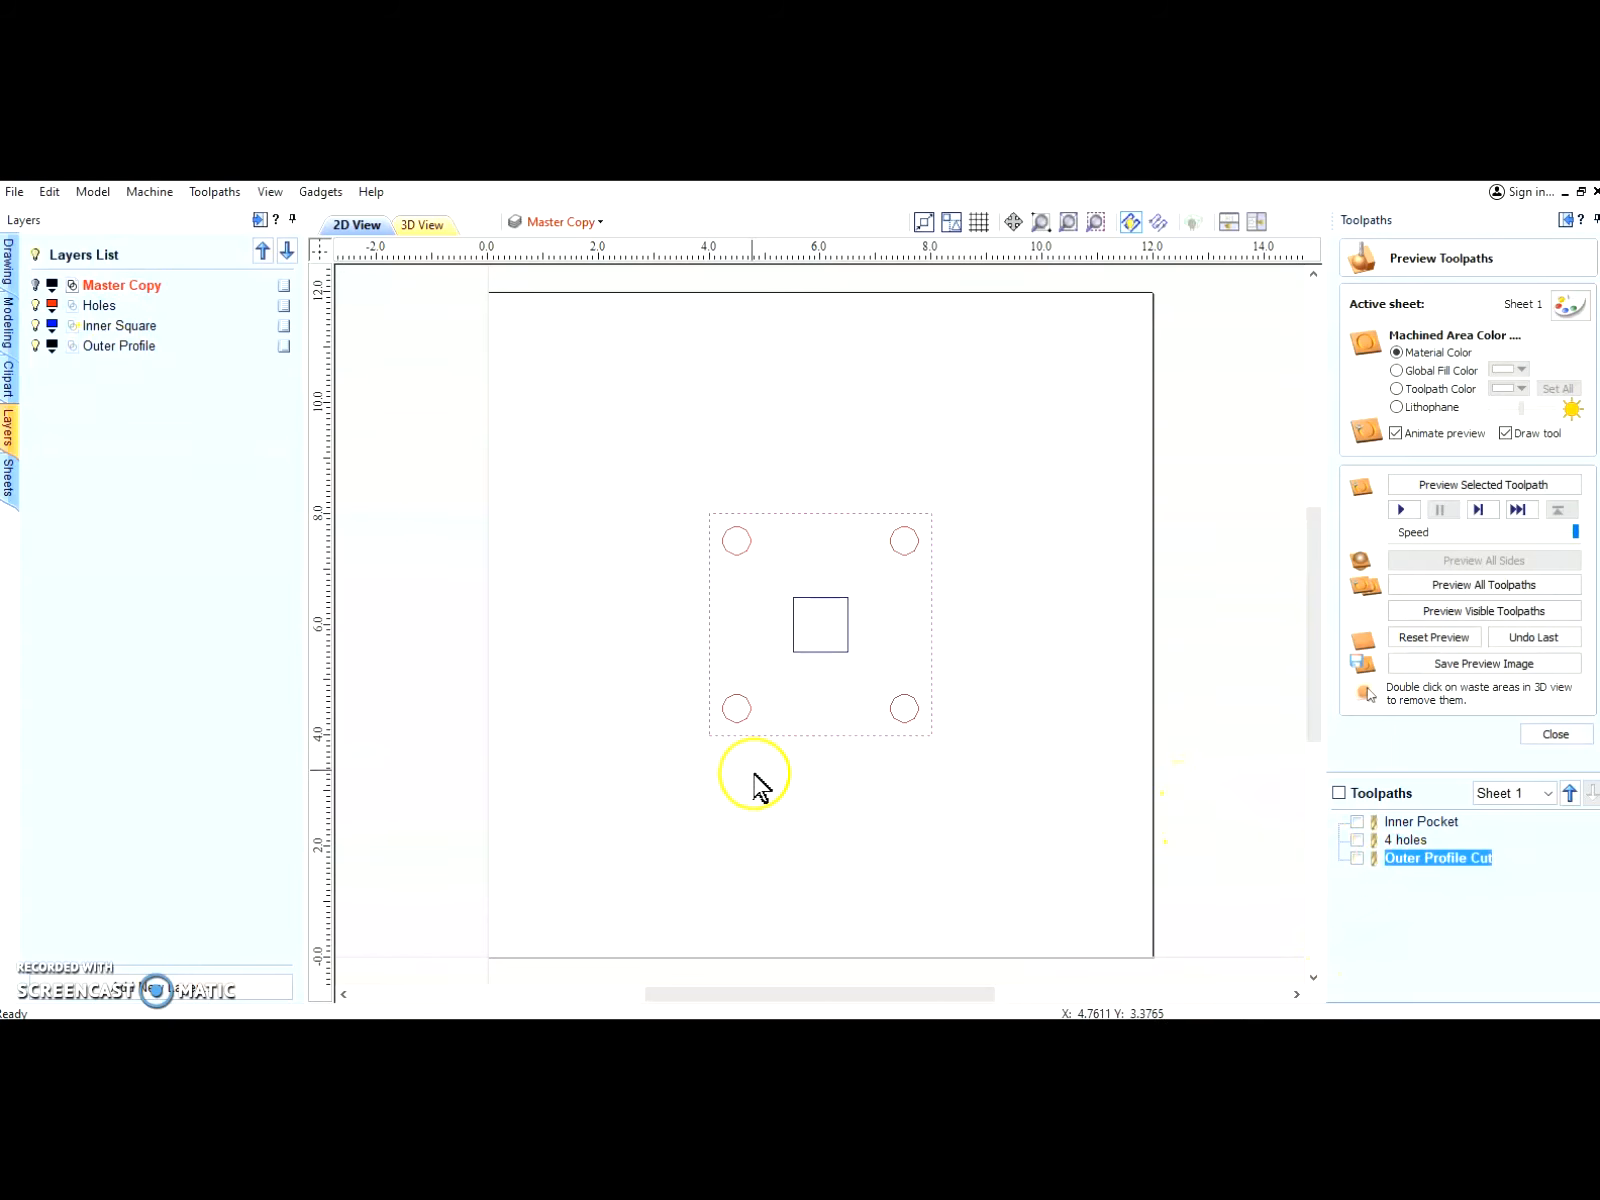
Step: Open the Inner Pocket toolpath for editing and examine its vector selection filters and associated layer
mouse_move(1424, 871)
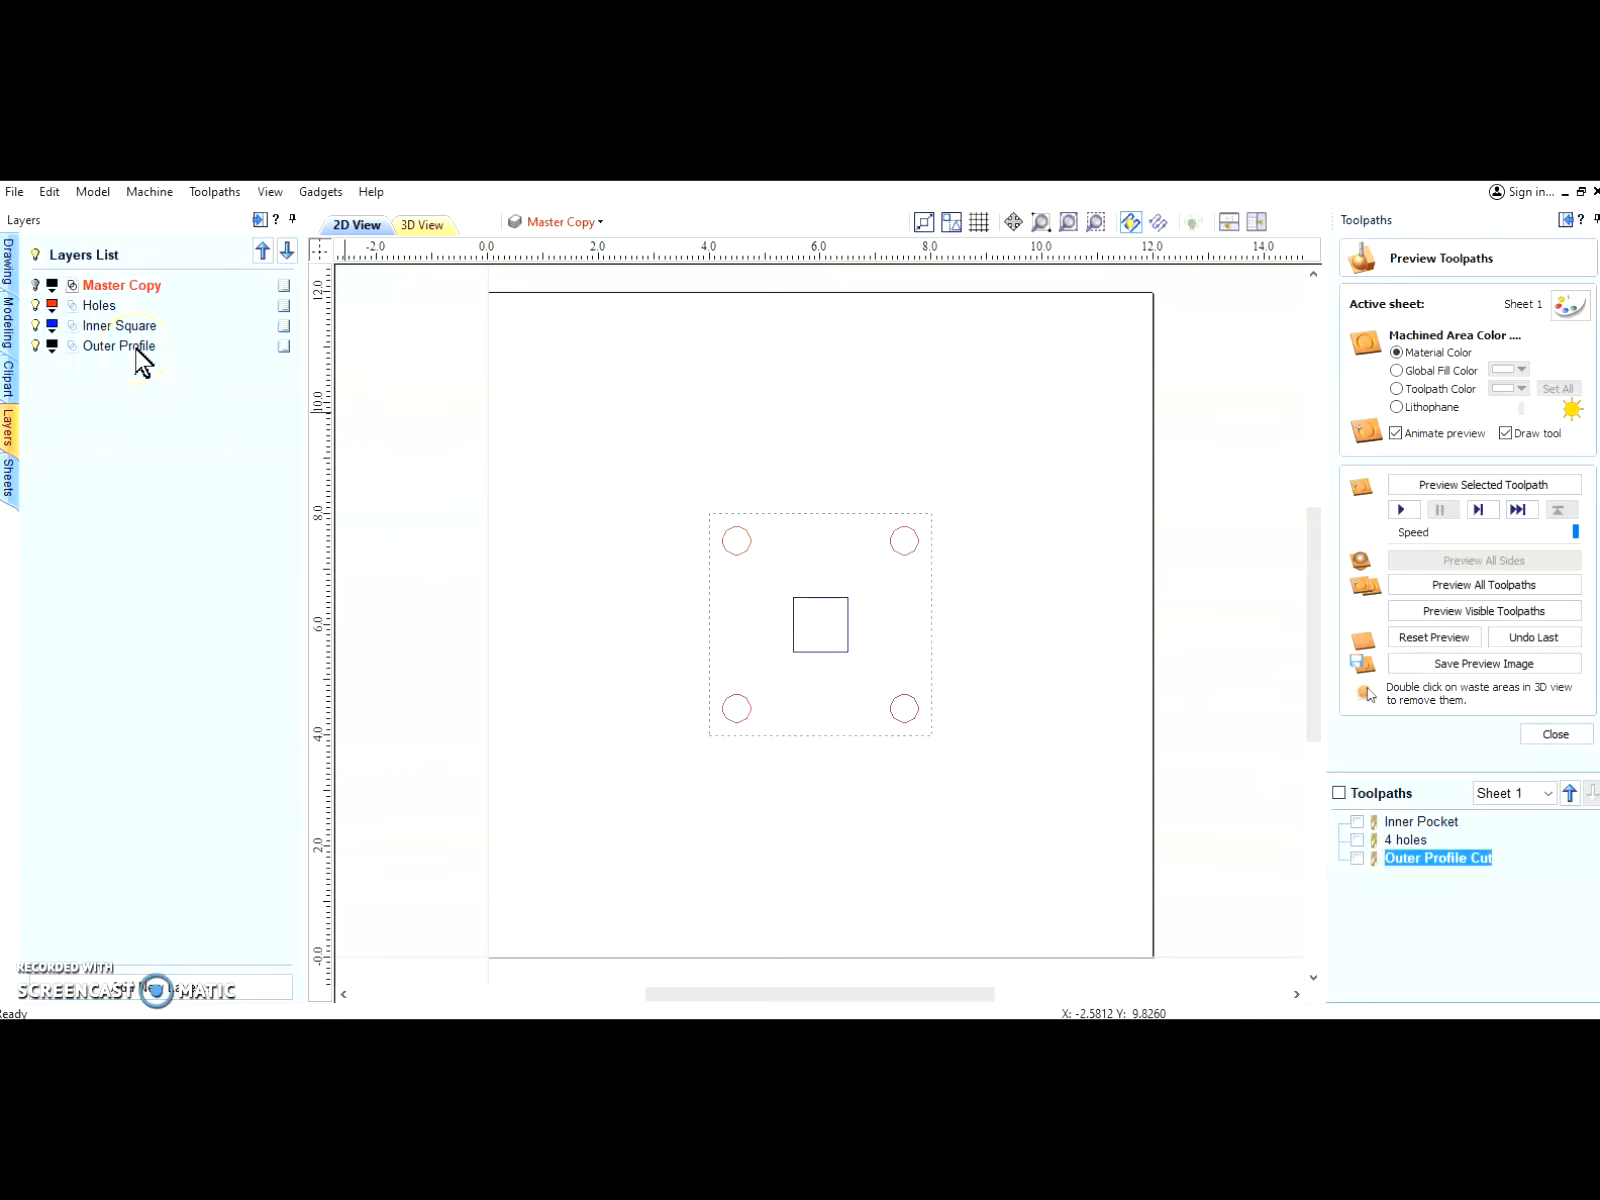
left_click(1437, 822)
double_click(1447, 828)
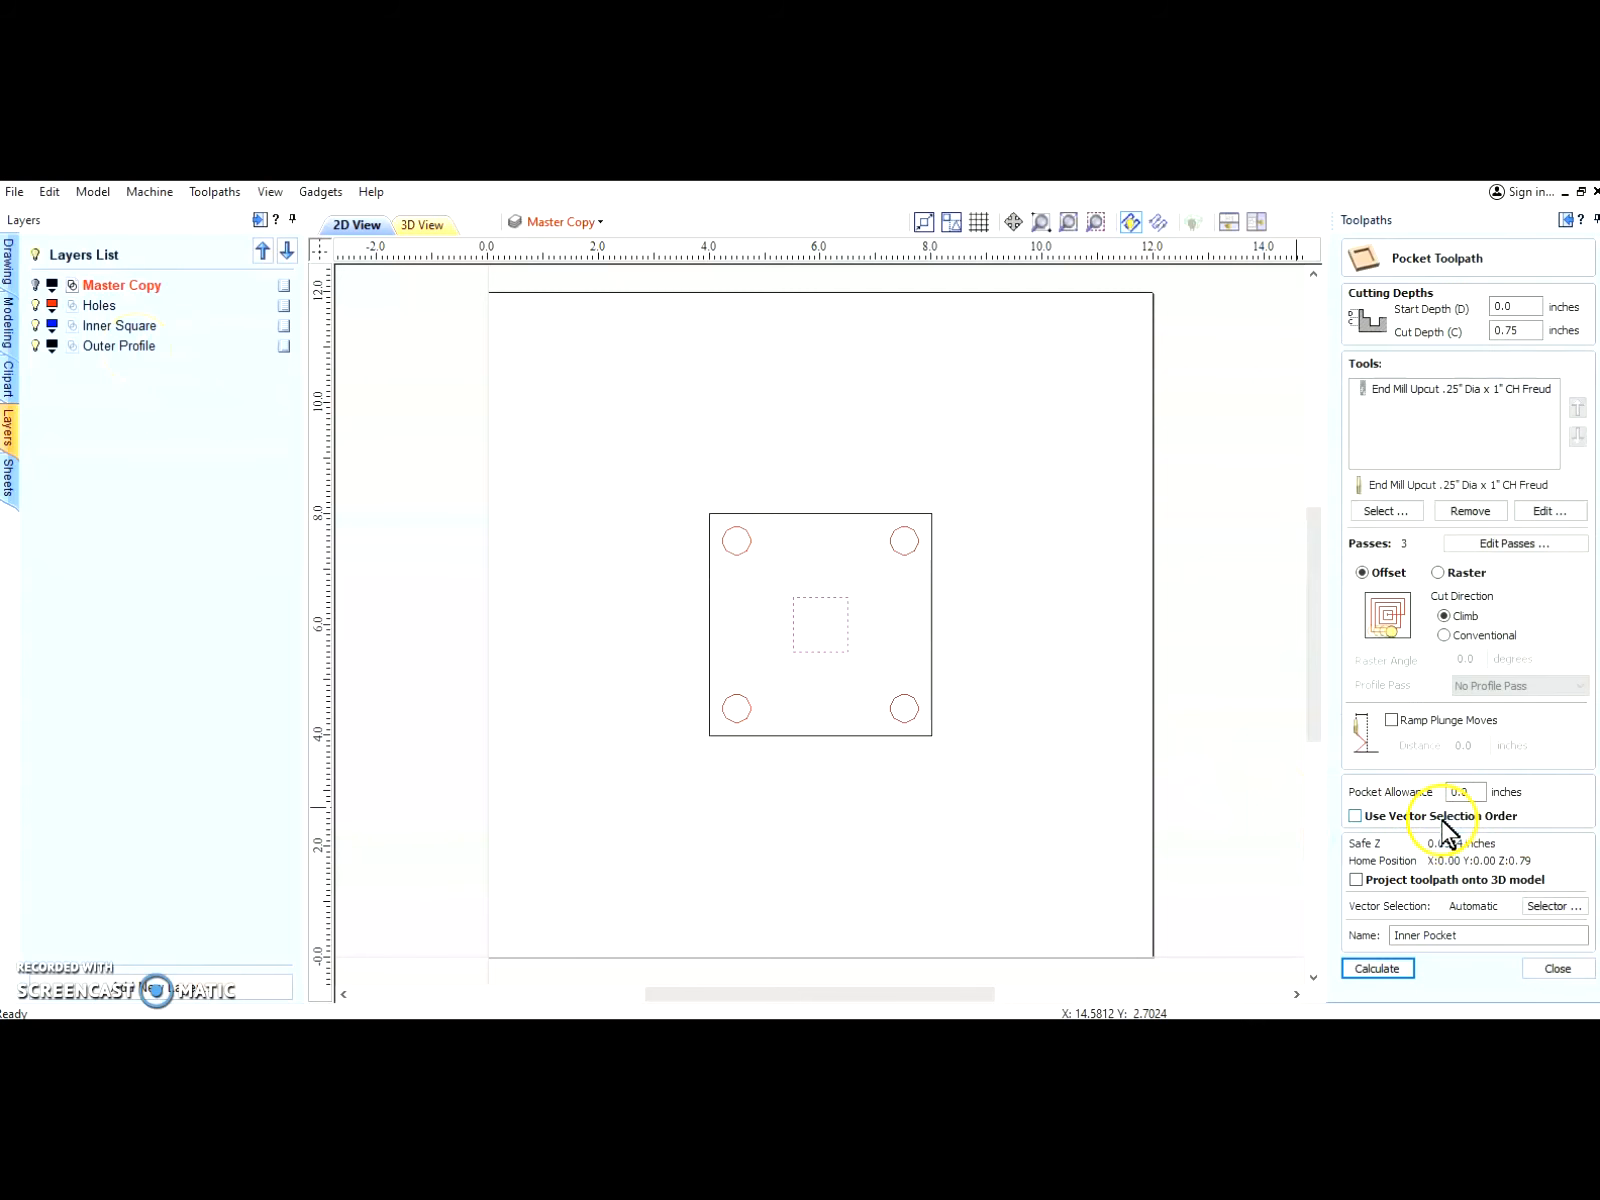
left_click(1551, 906)
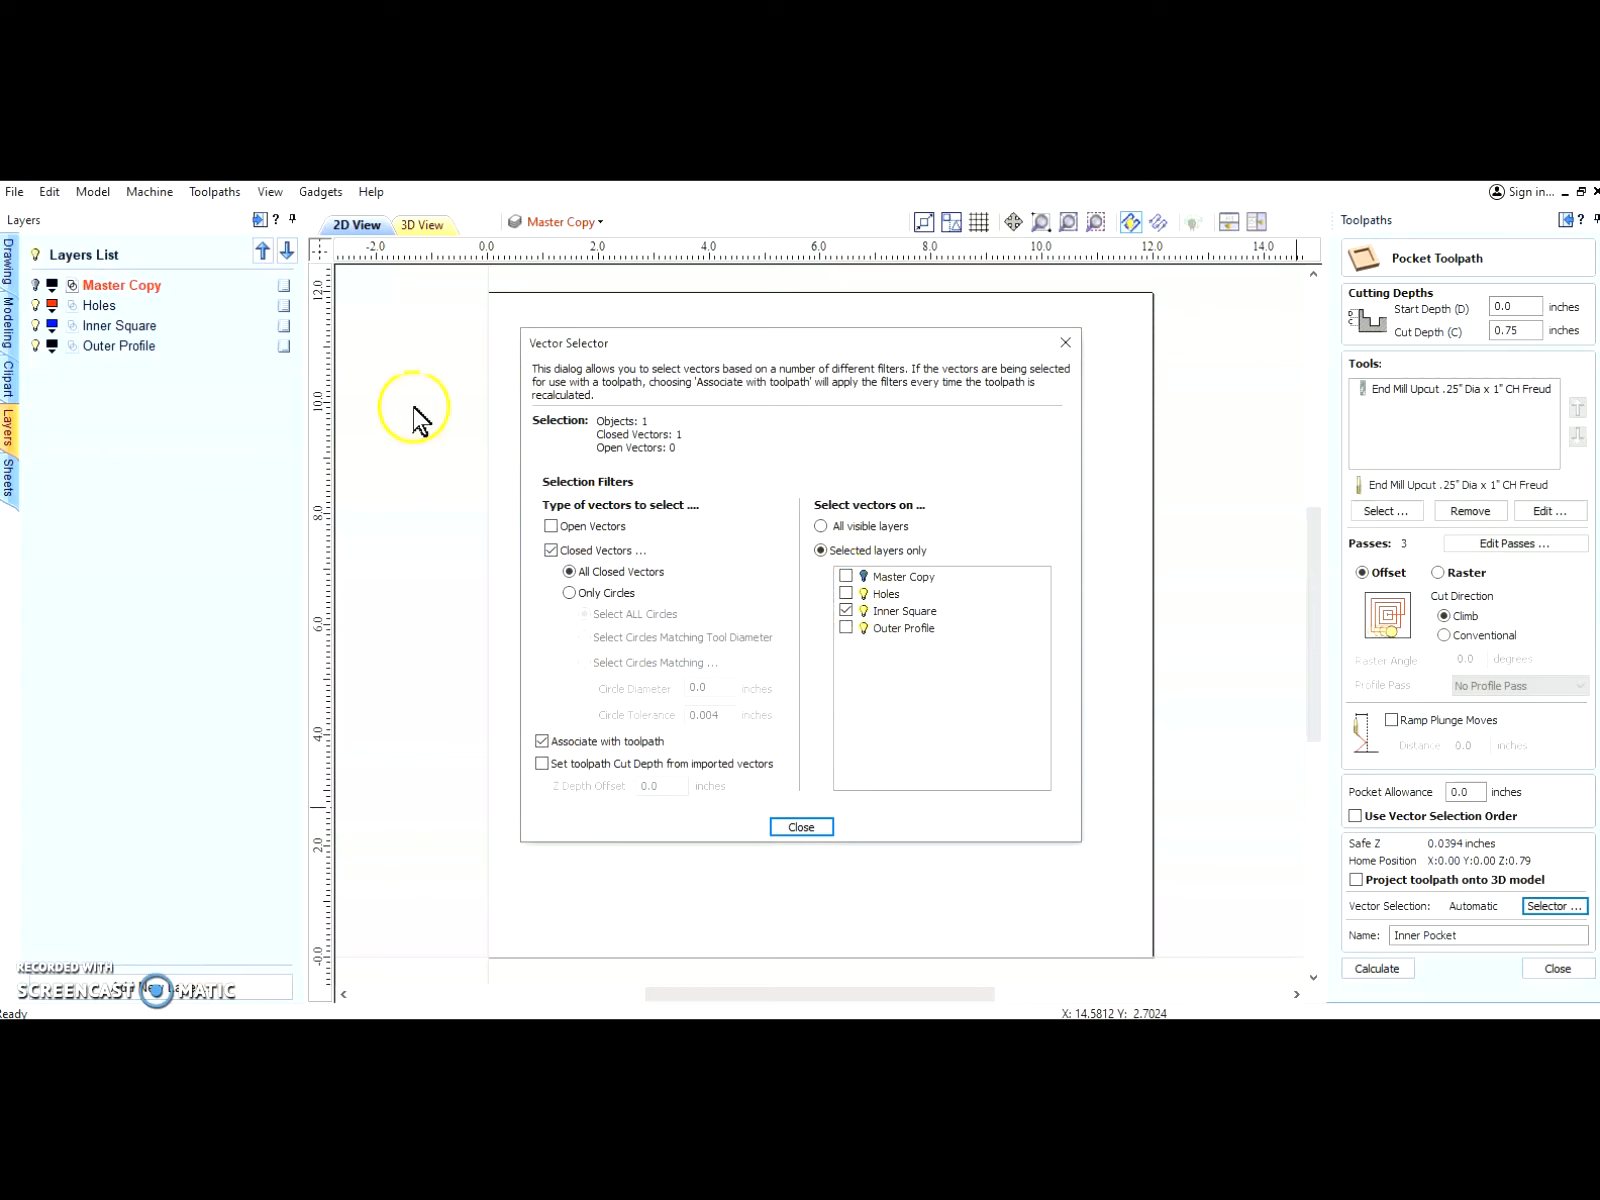
left_click(40, 323)
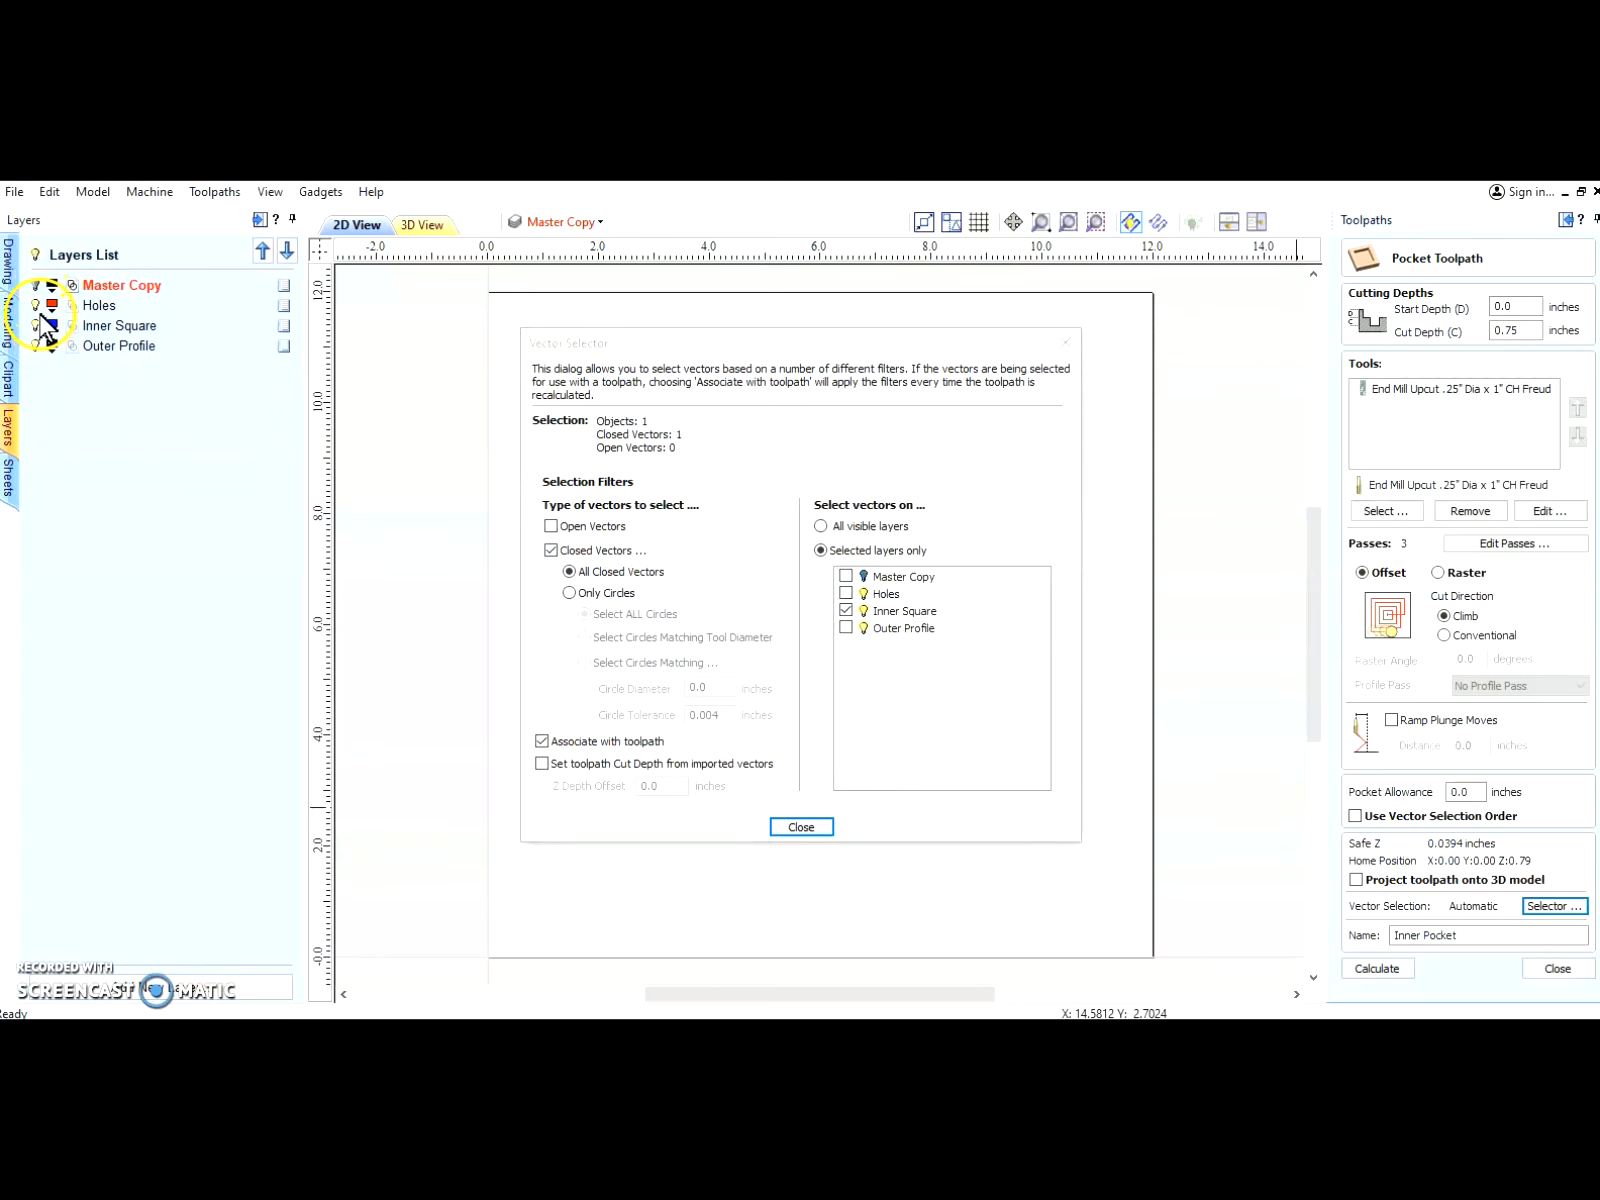
left_click(801, 827)
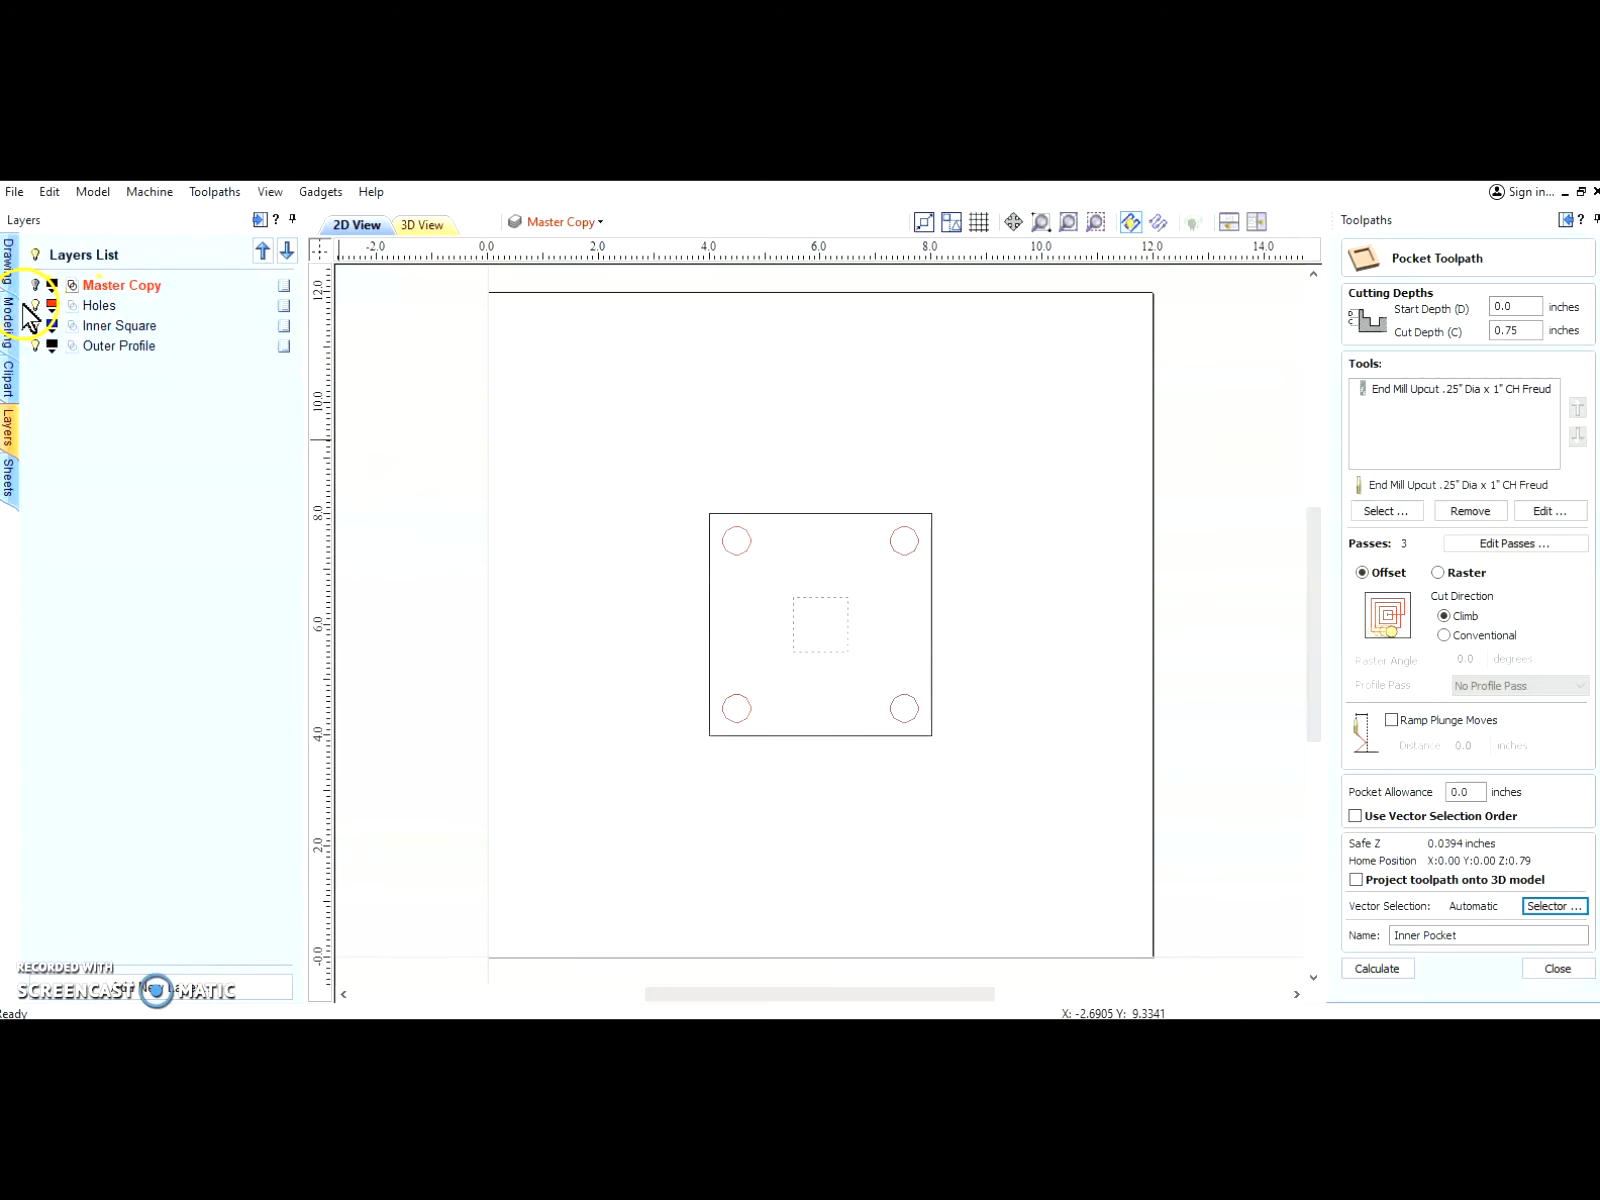
Step: Hide the Holes and Inner Square layers and select the Outer Profile layer's closed vectors for the Inner Pocket toolpath
left_click(35, 306)
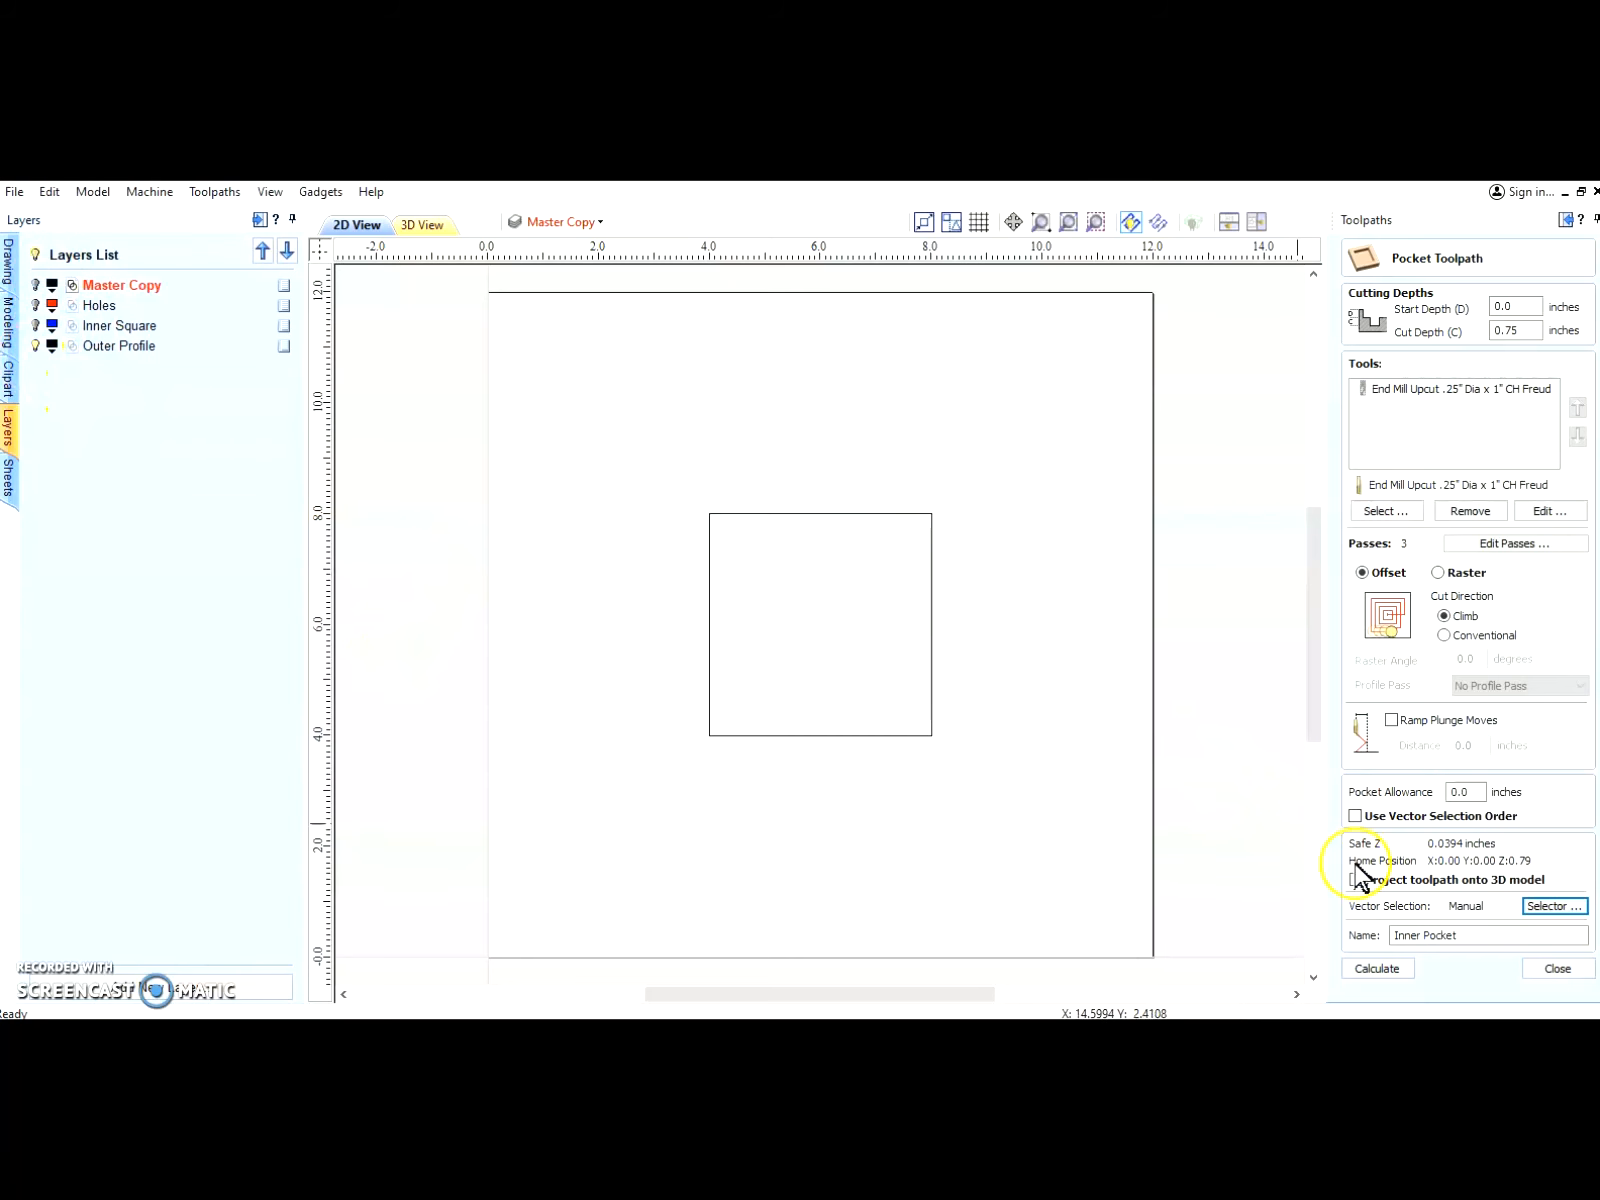
left_click(1550, 907)
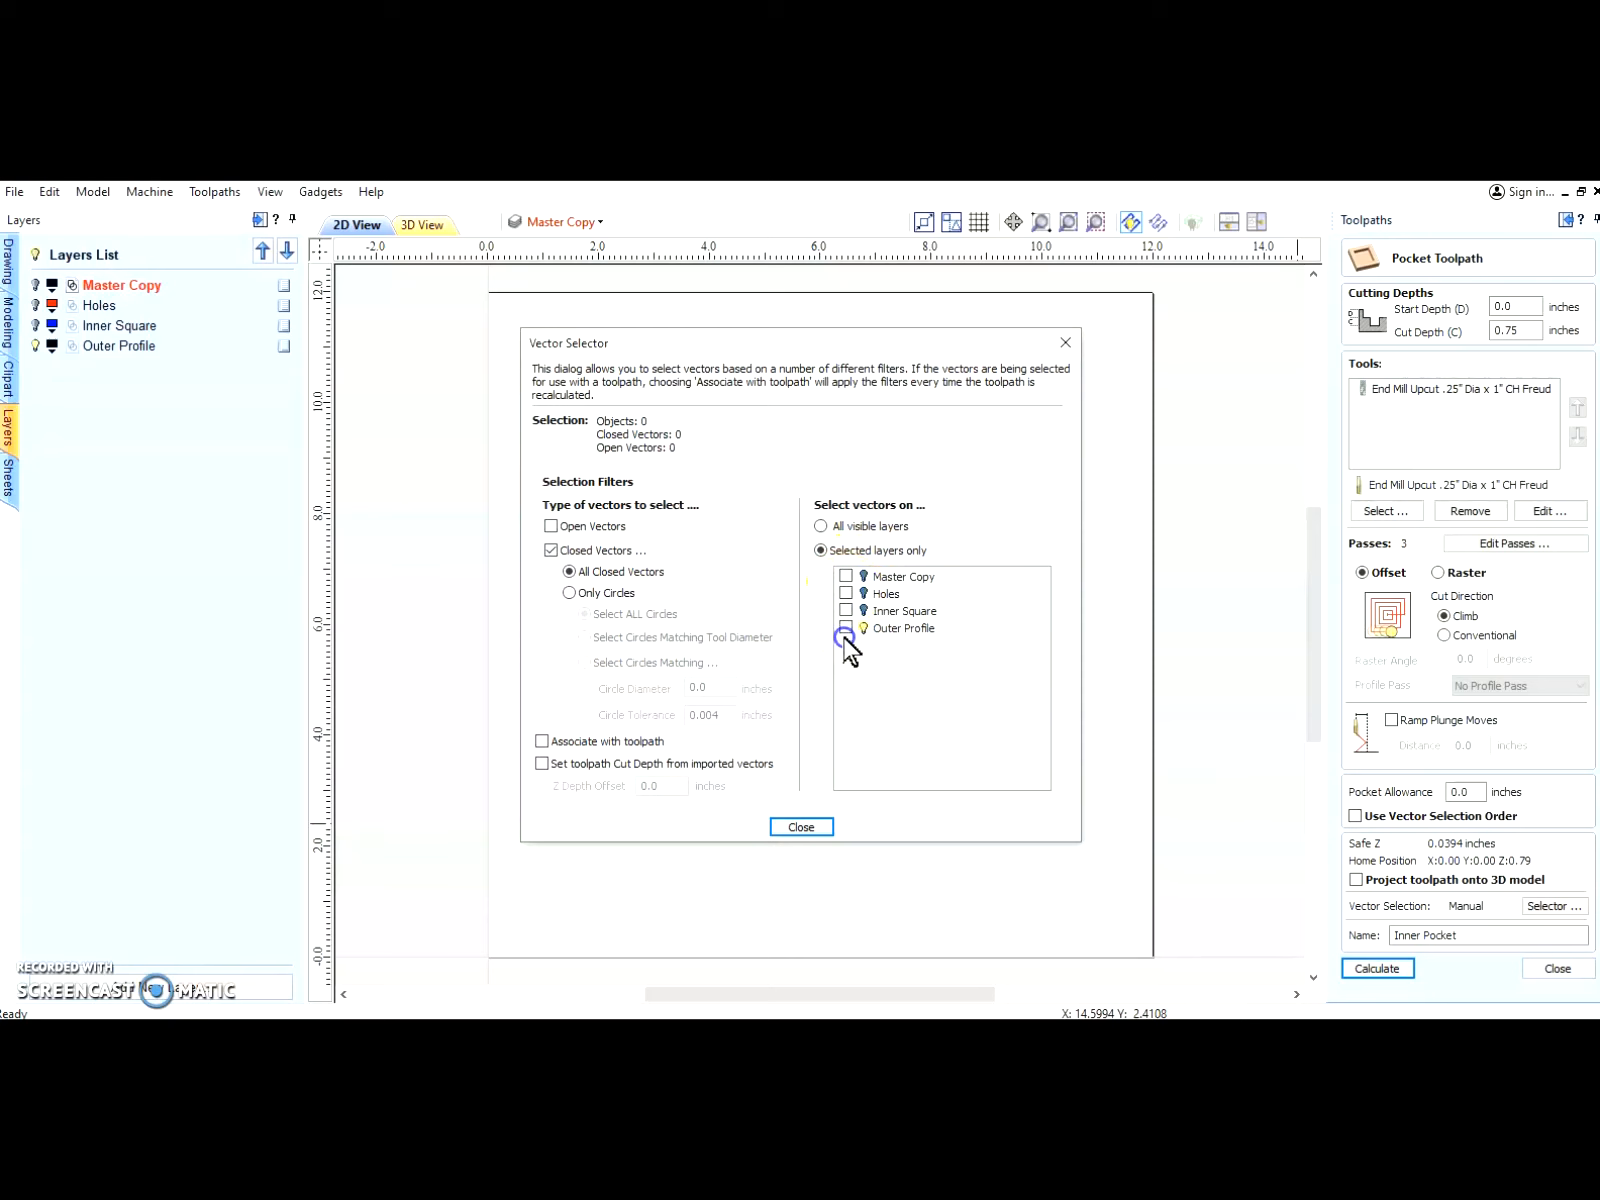
left_click(845, 627)
left_click(805, 828)
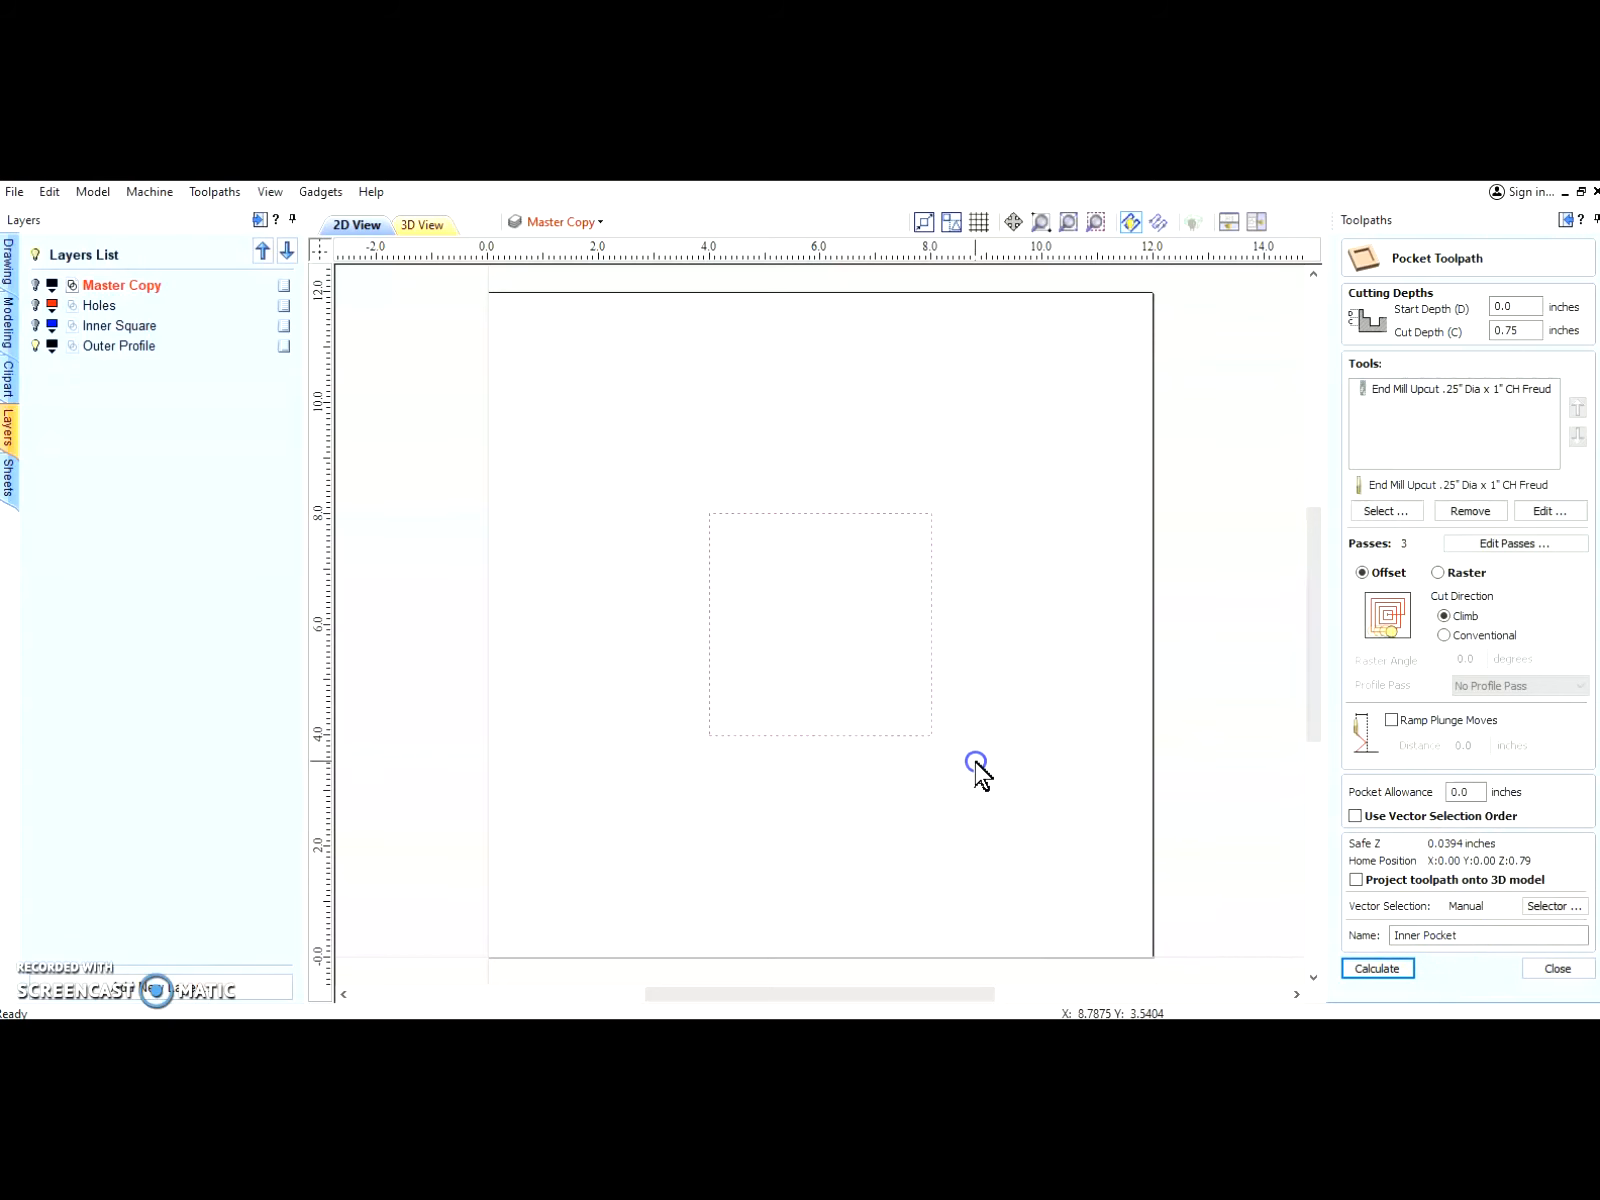
Step: Show every layer except Master Copy and make Inner Square the active layer
left_click(37, 255)
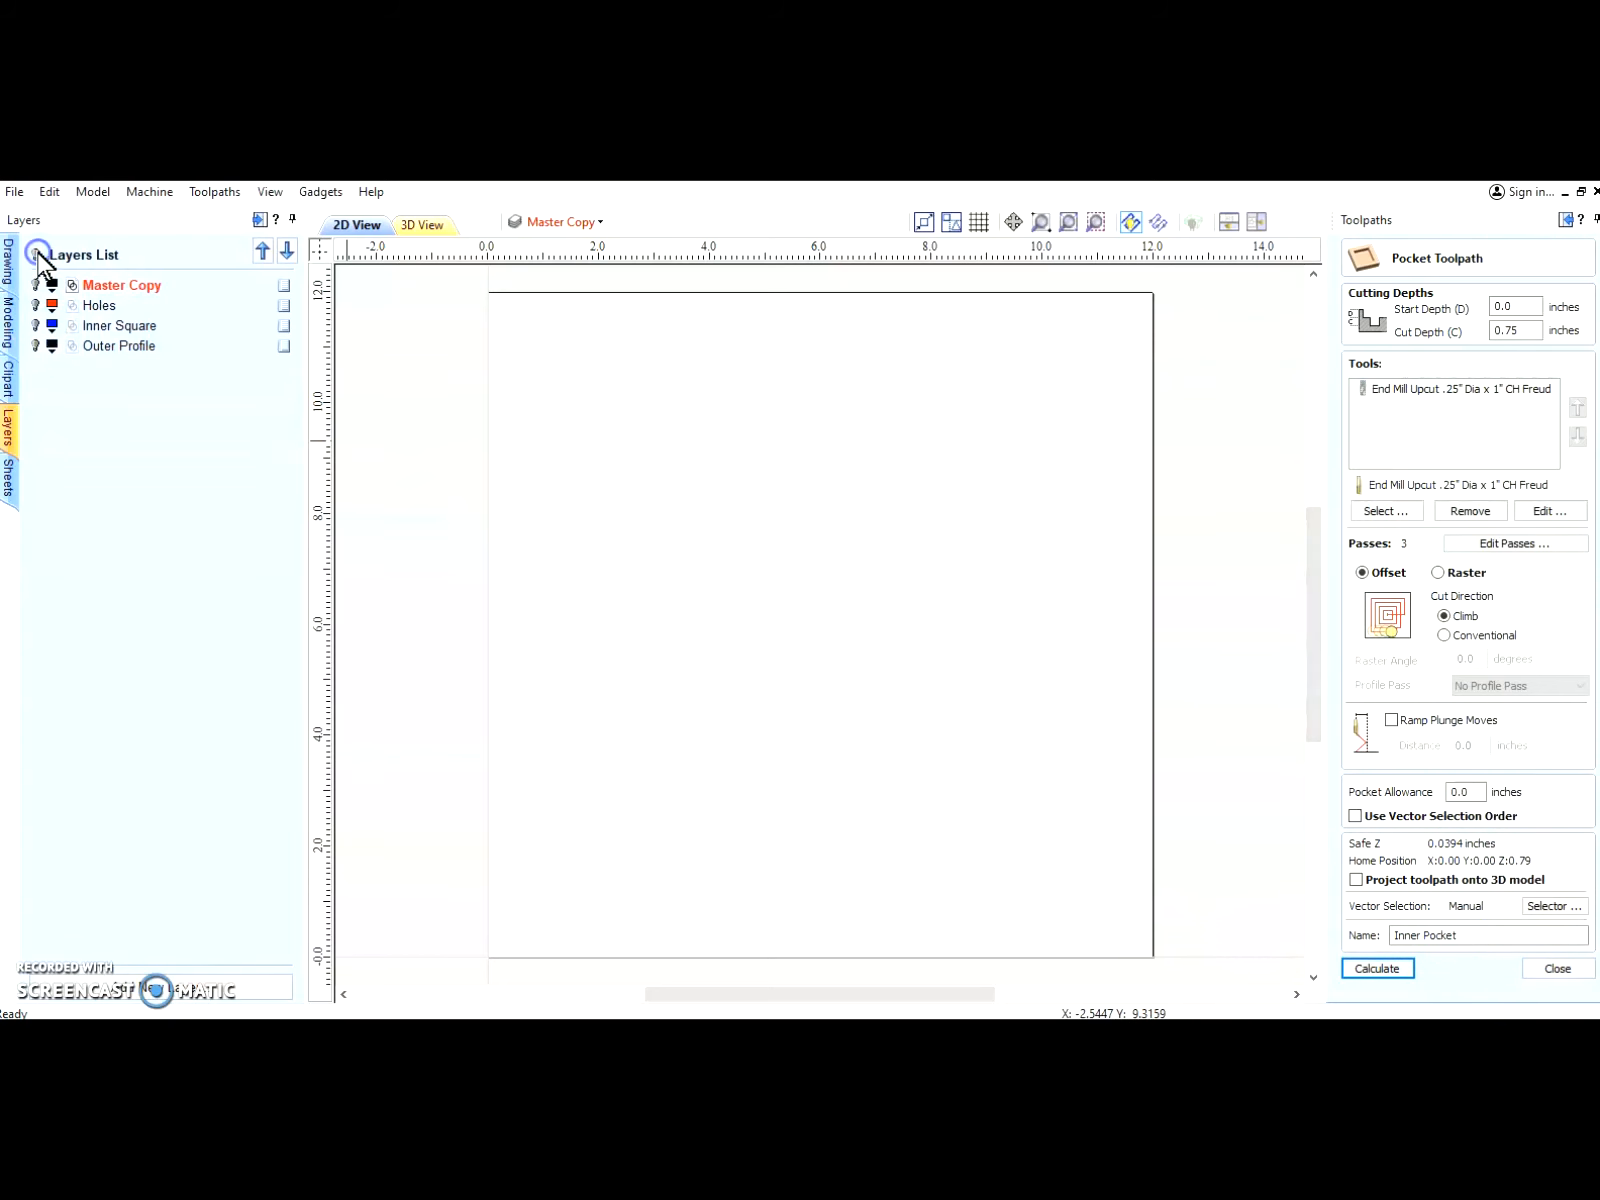
left_click(35, 254)
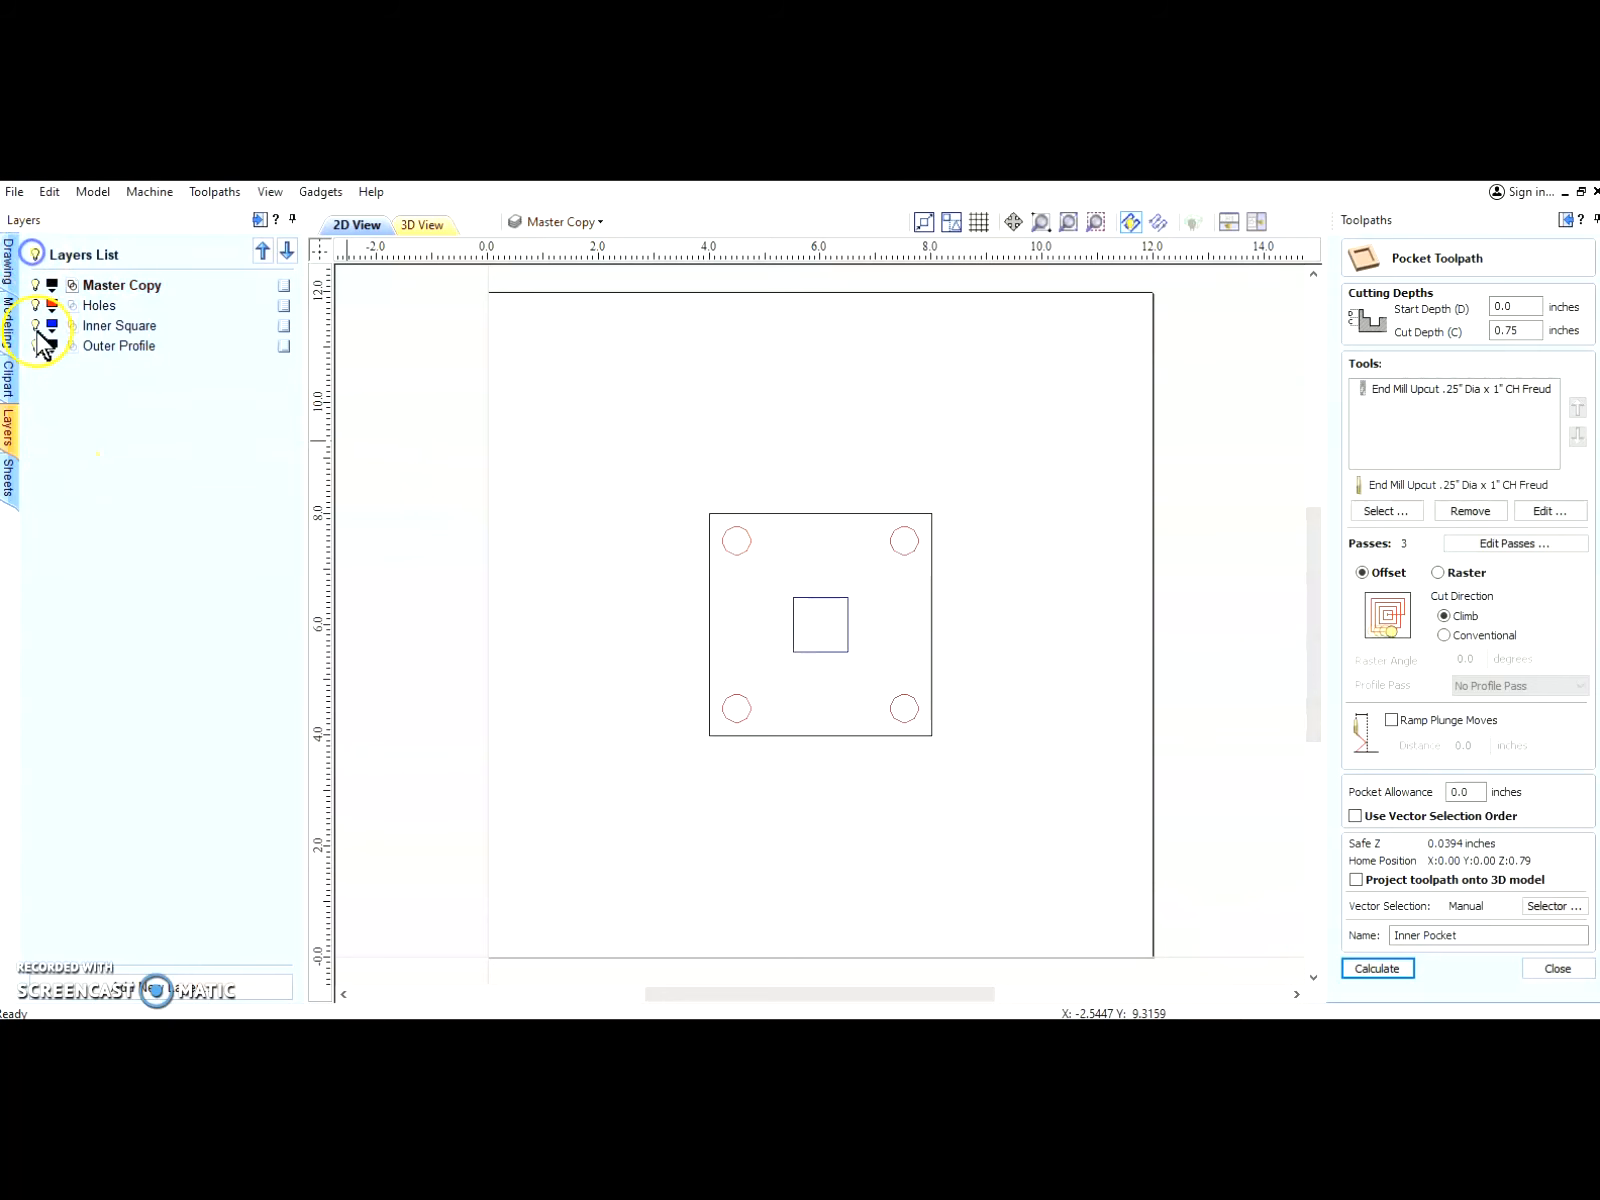
left_click(35, 285)
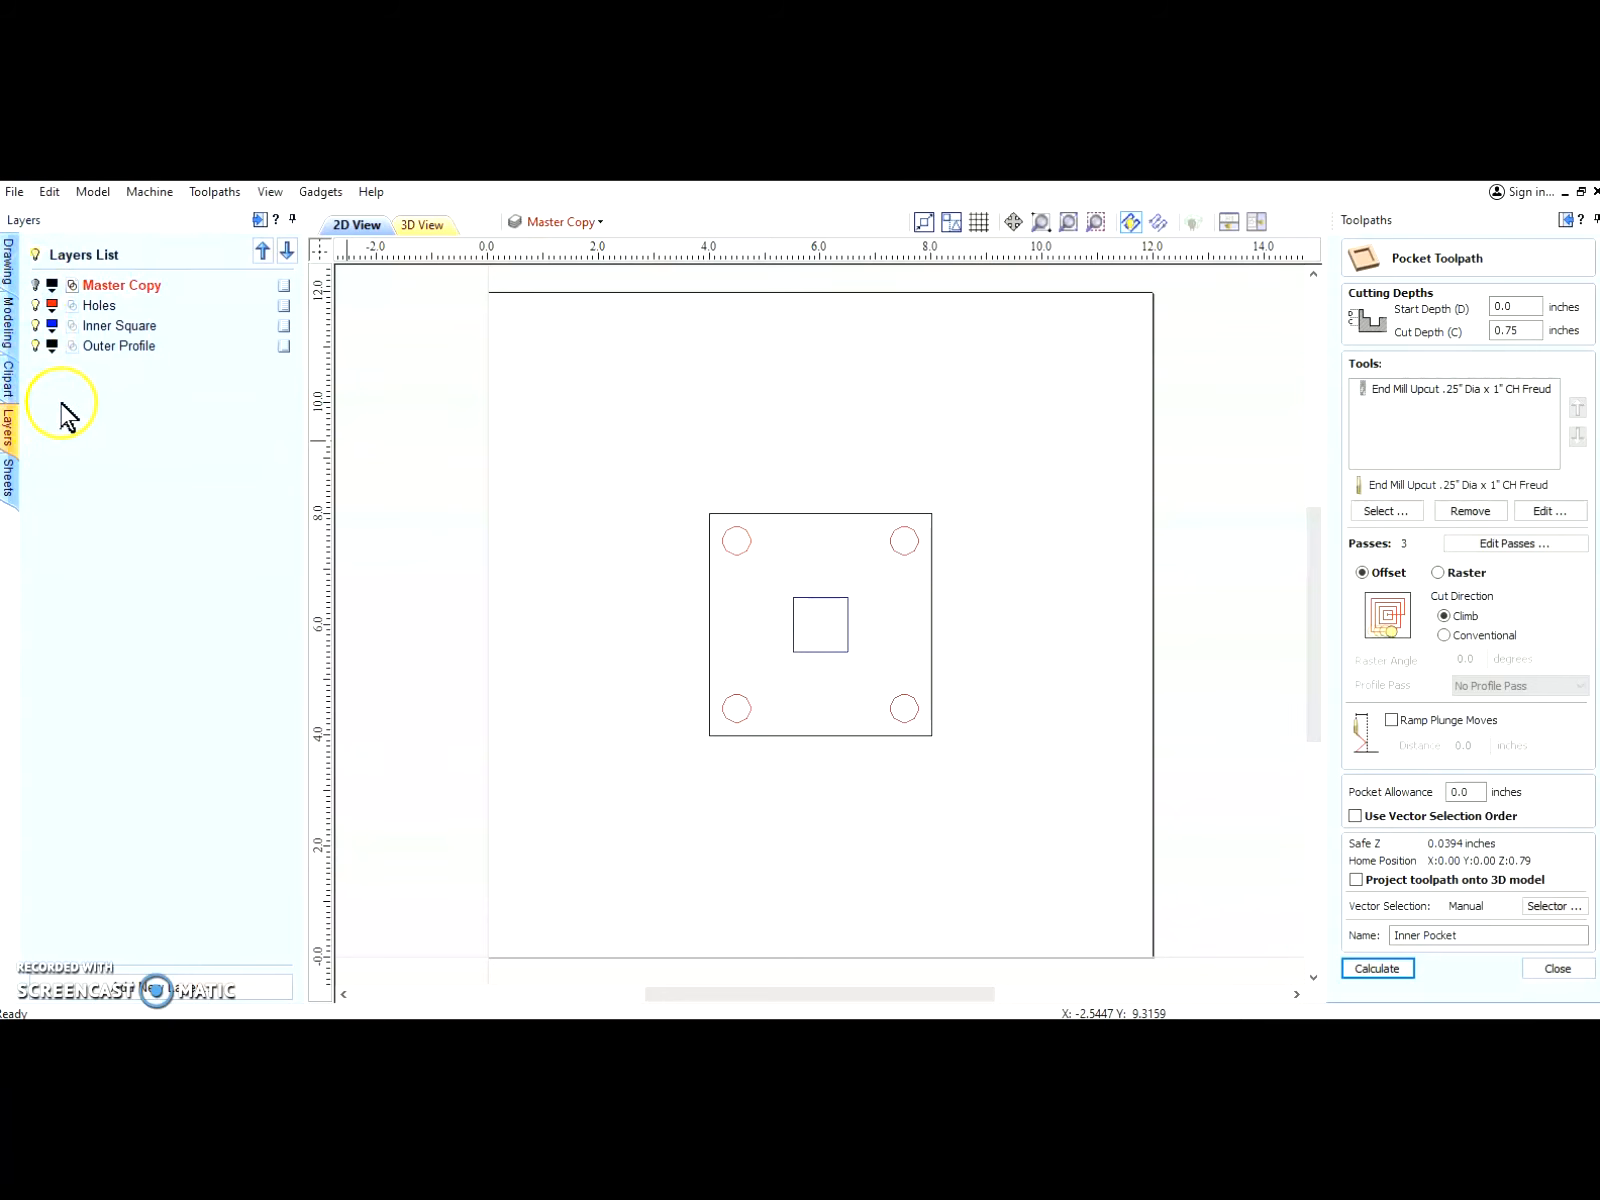
left_click(110, 350)
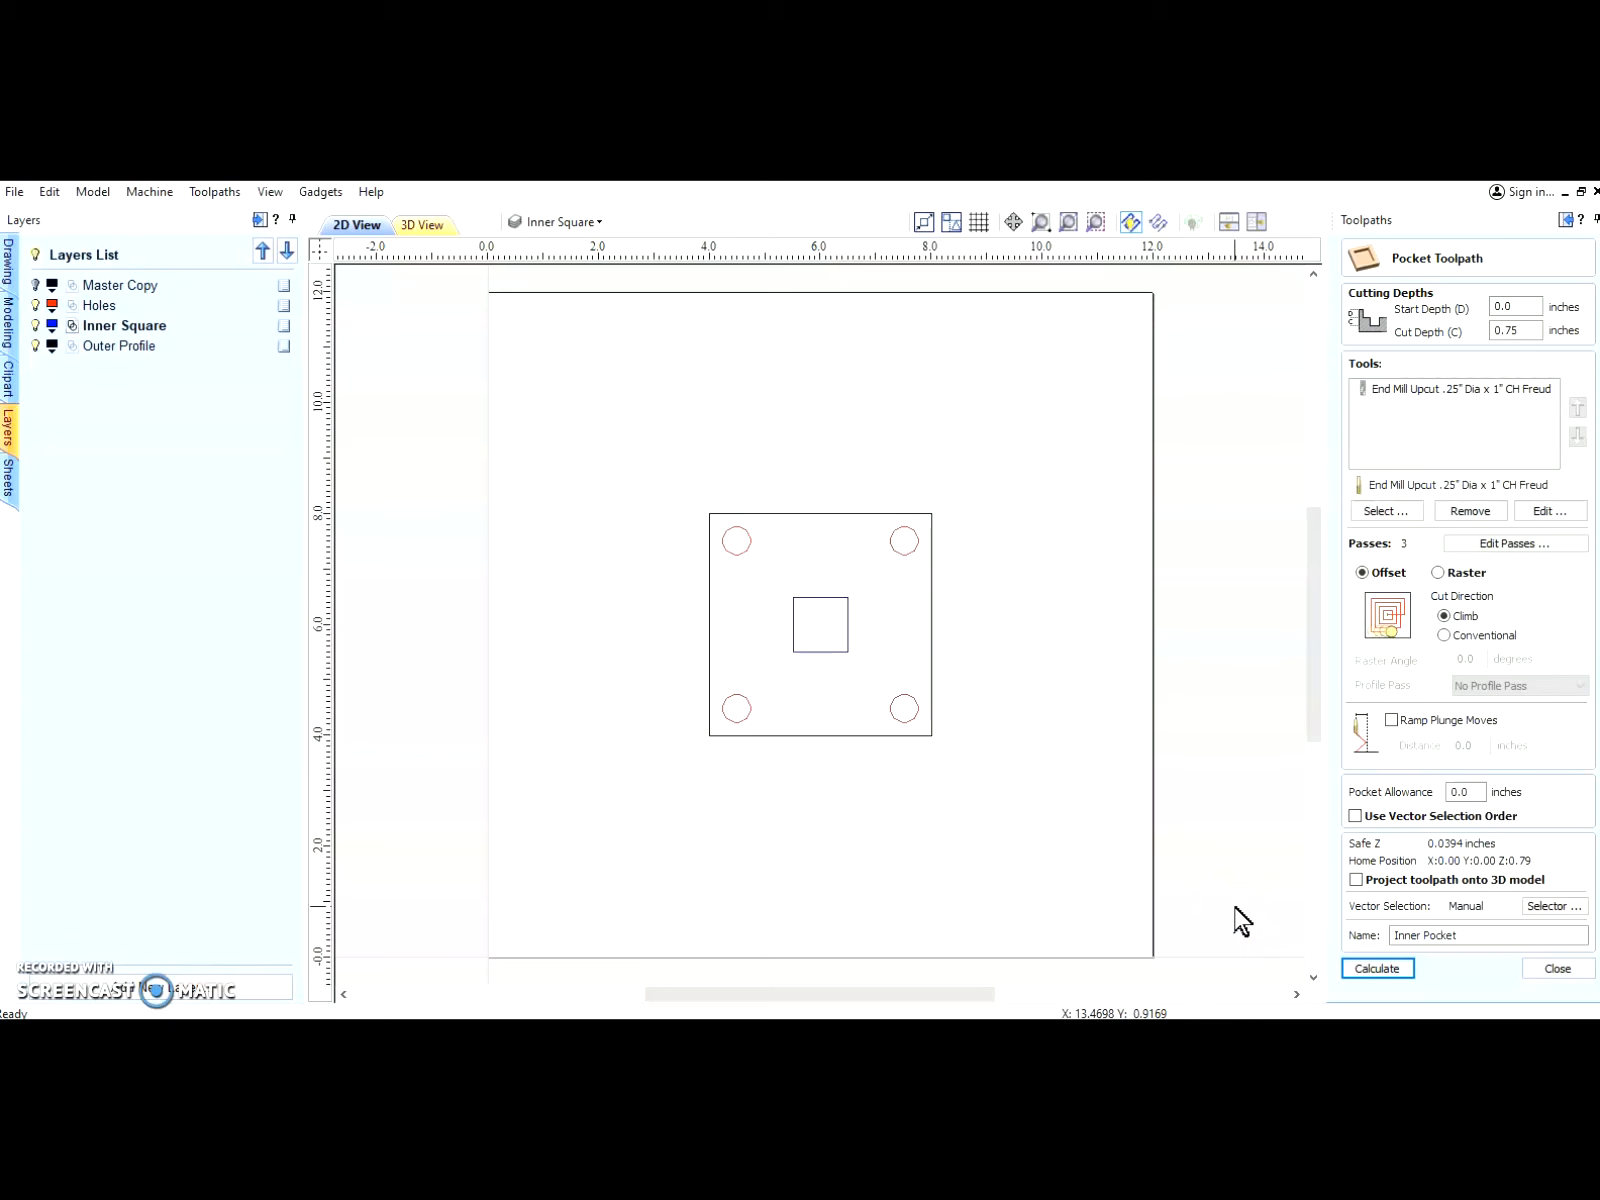
Step: Close the Inner Pocket settings without recalculating and open the toolpath preview in the 3D view
left_click(421, 226)
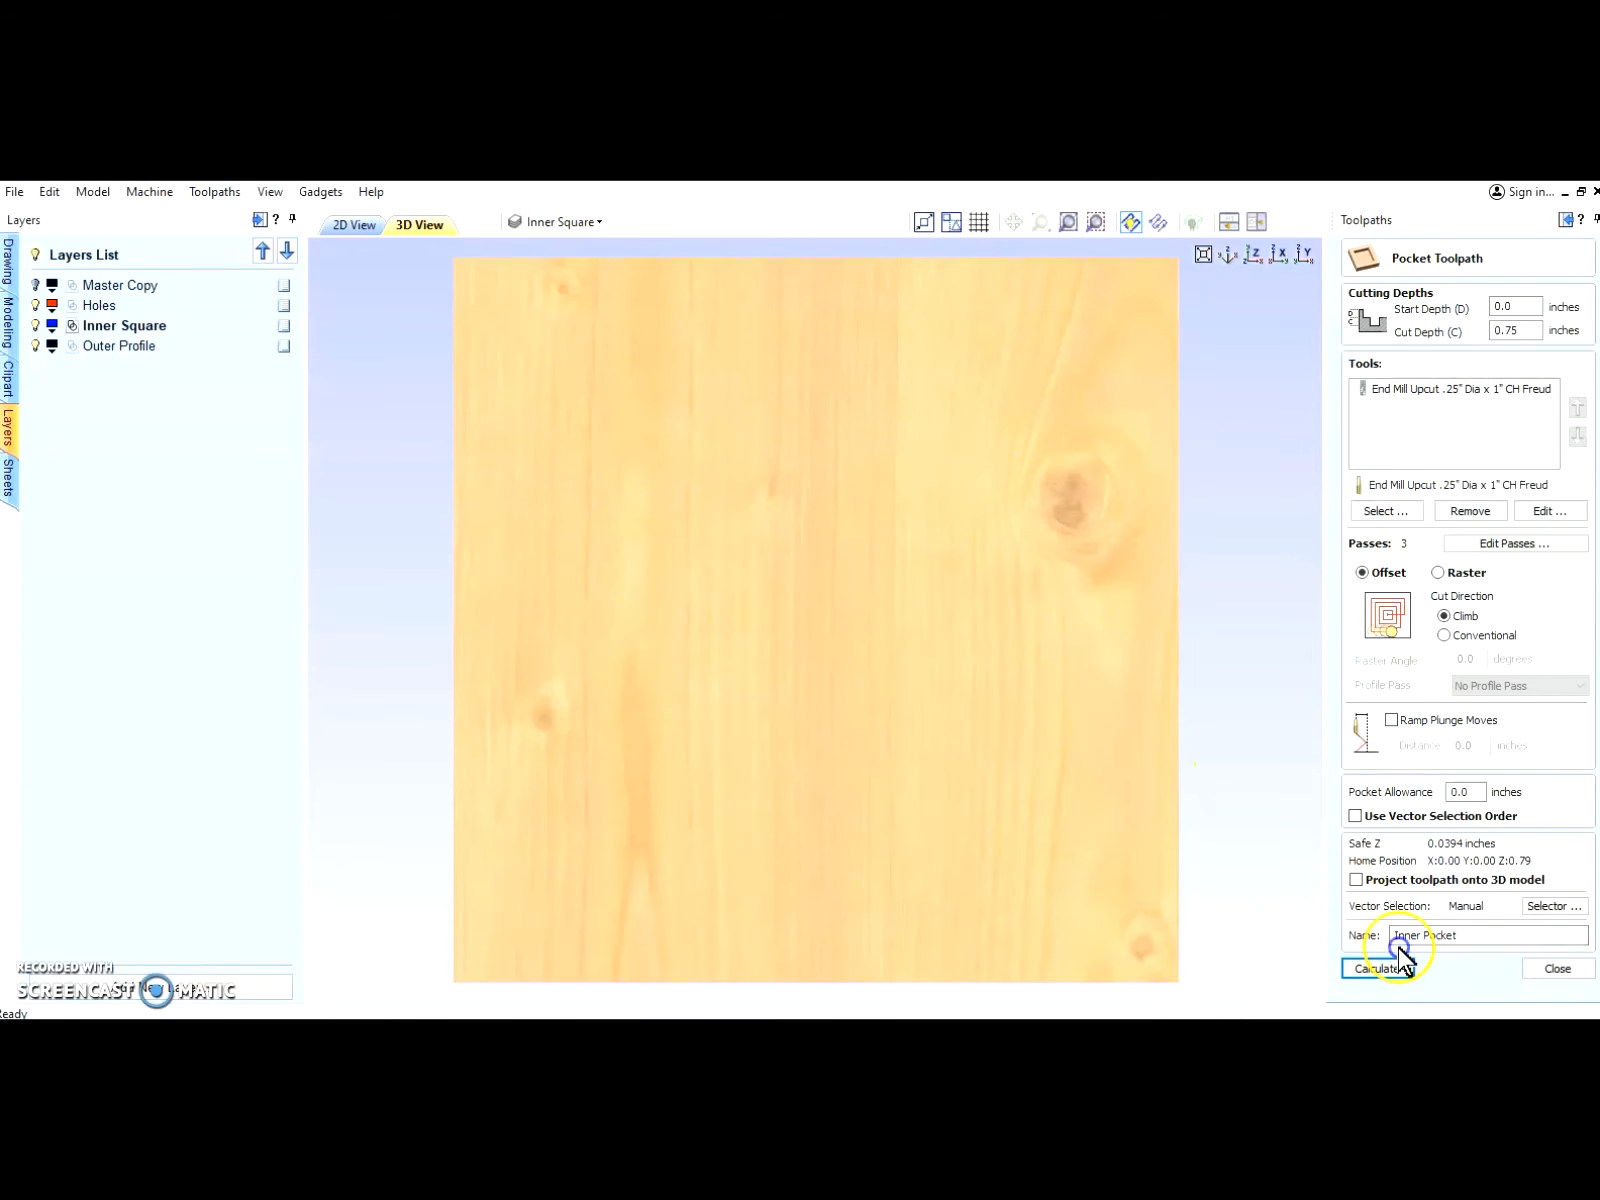
left_click(1550, 969)
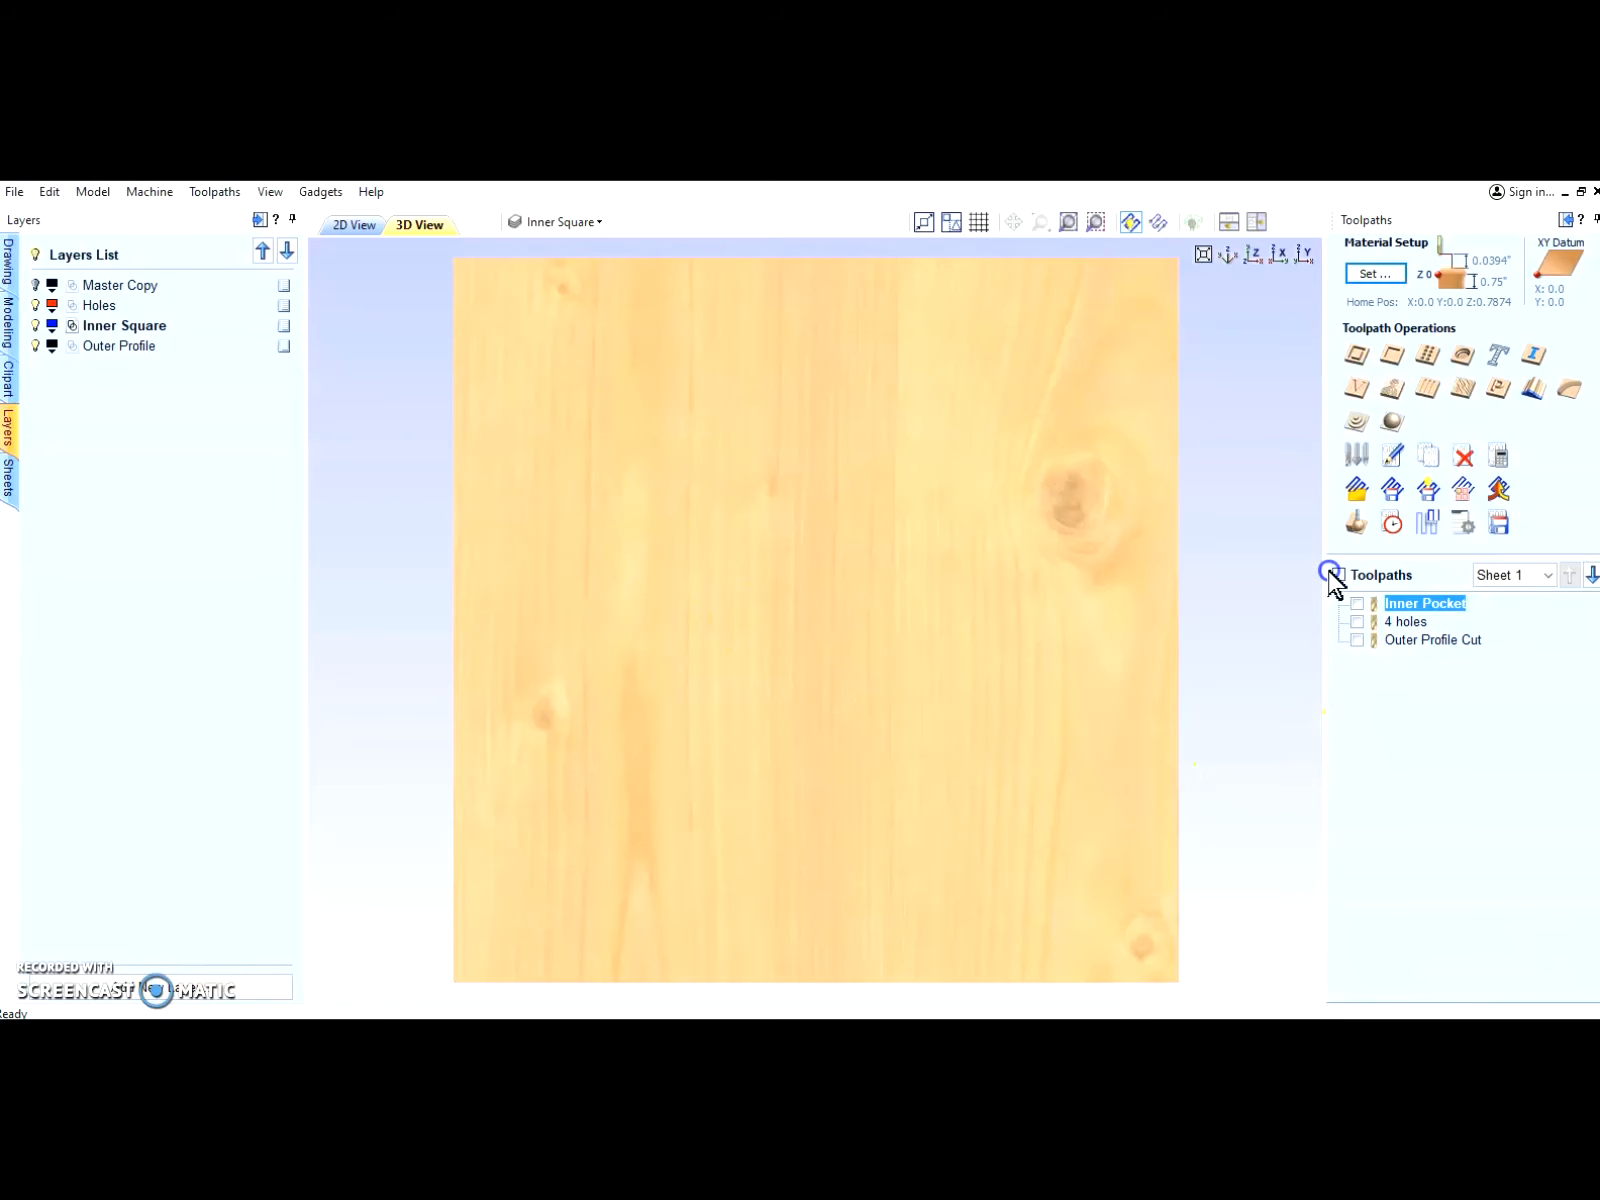
left_click(1357, 522)
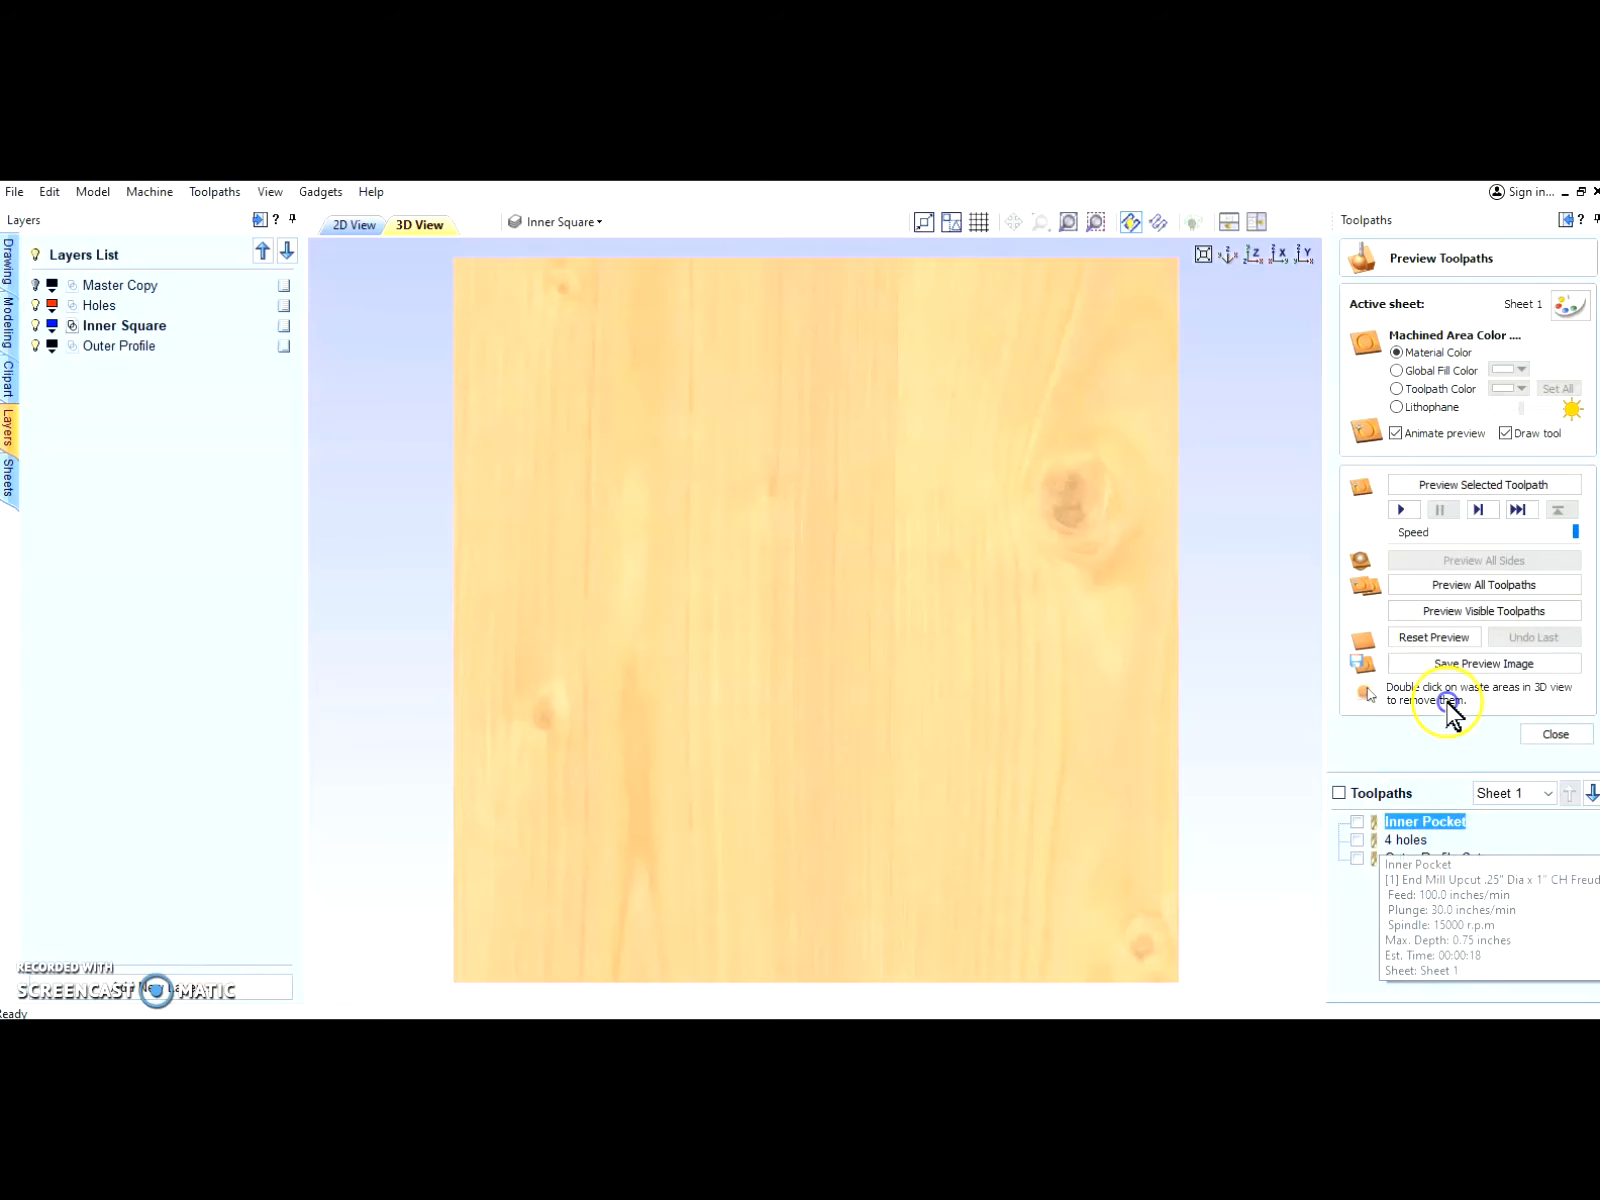
Step: Set the Inner Pocket toolpath's cut depth to 0.375 inches and recalculate it
double_click(1444, 834)
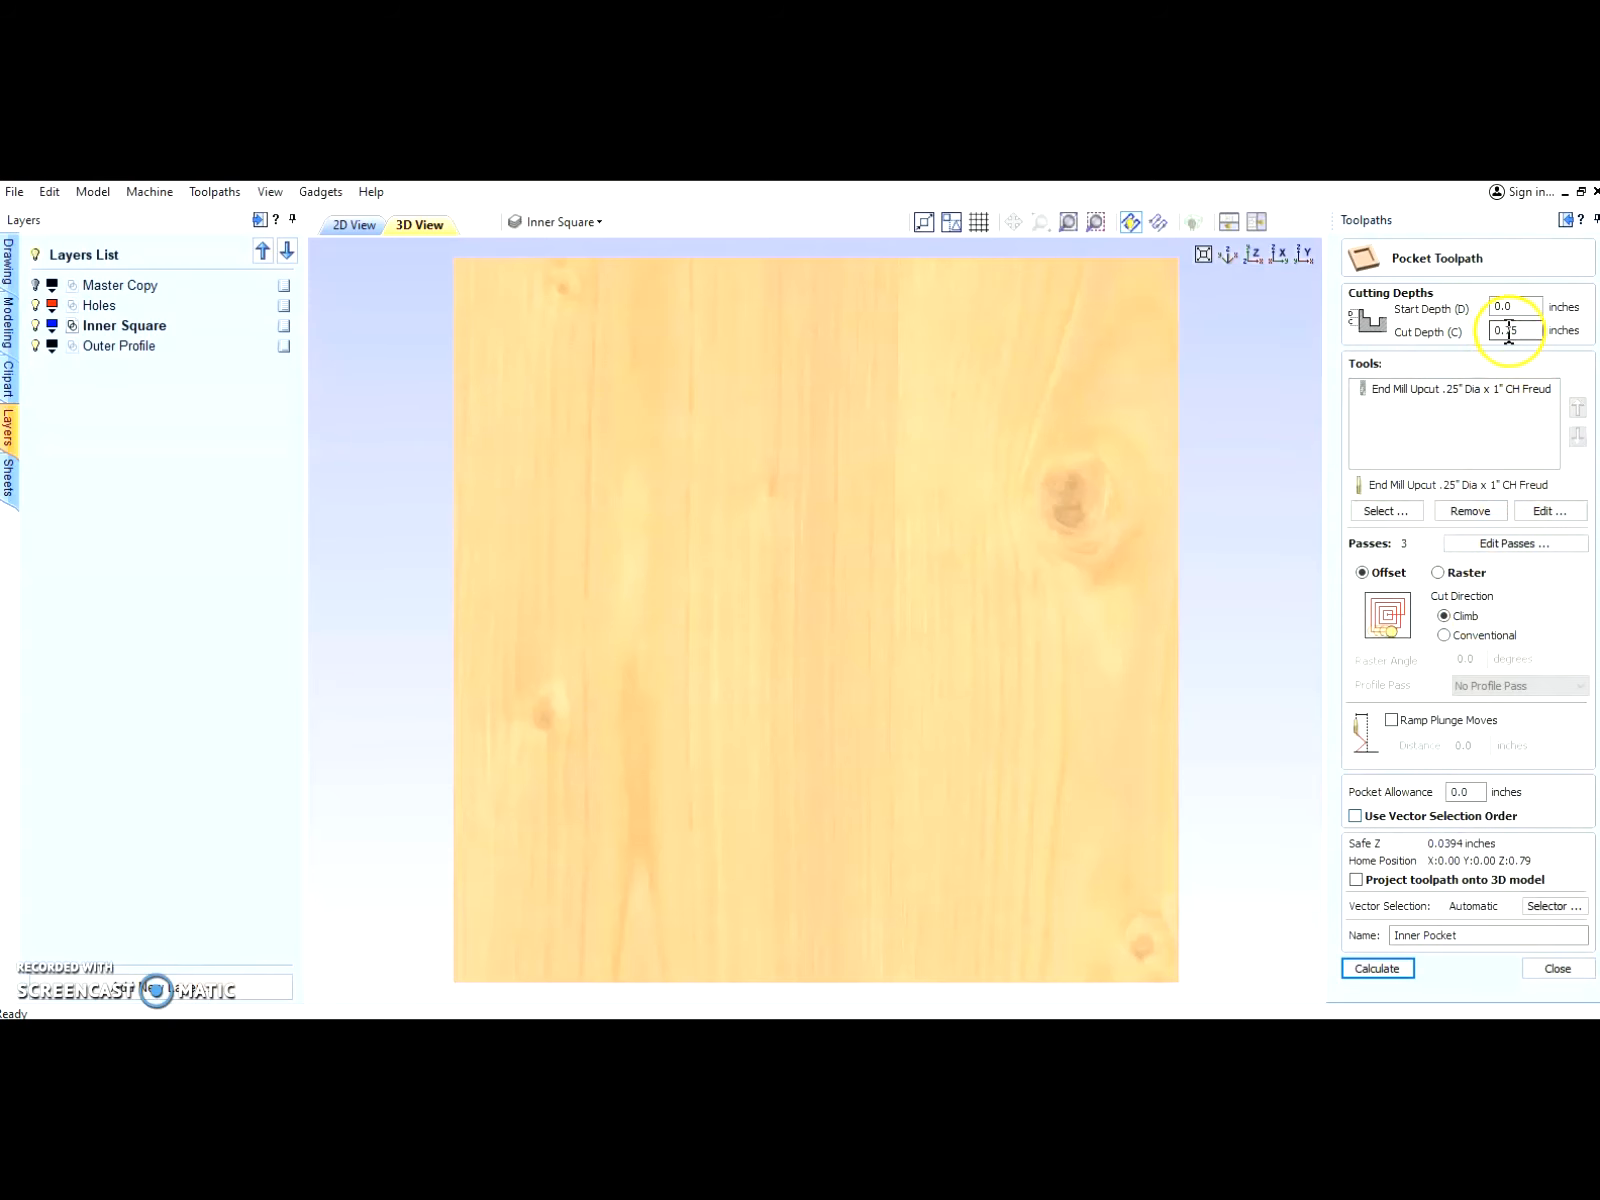
left_click(1505, 332)
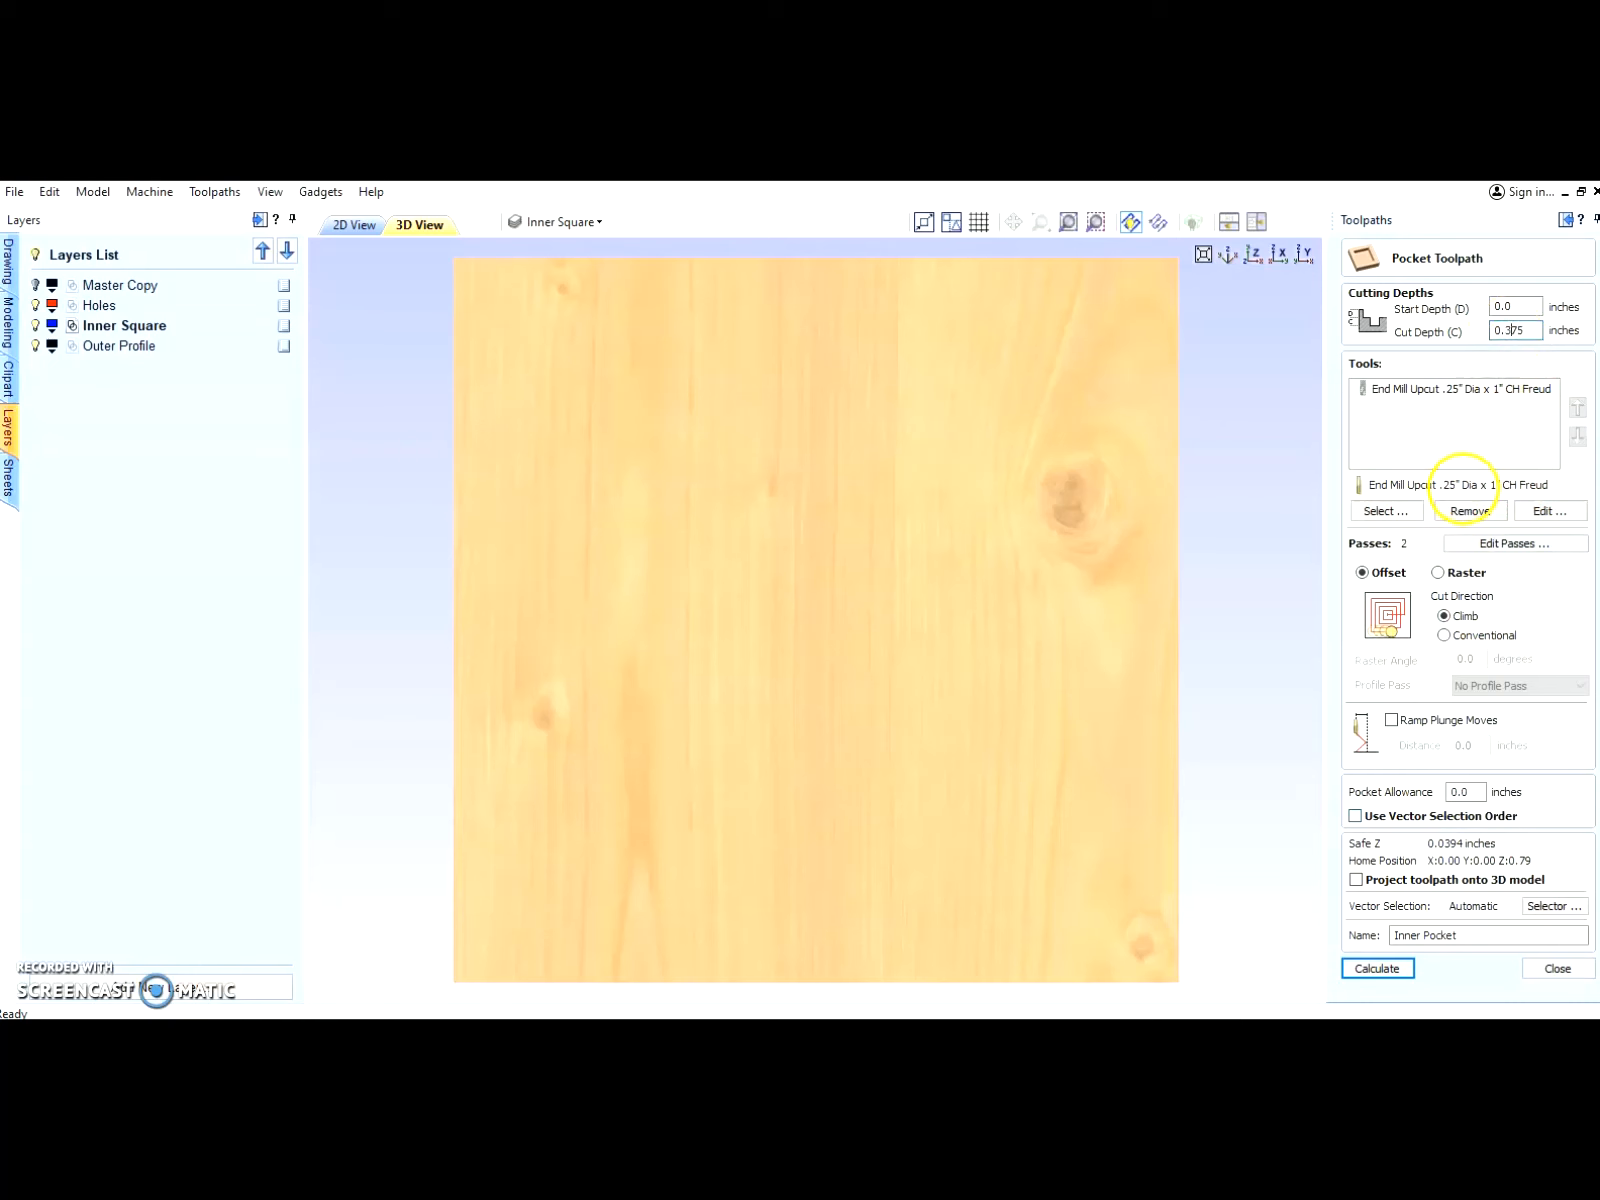
left_click(1380, 969)
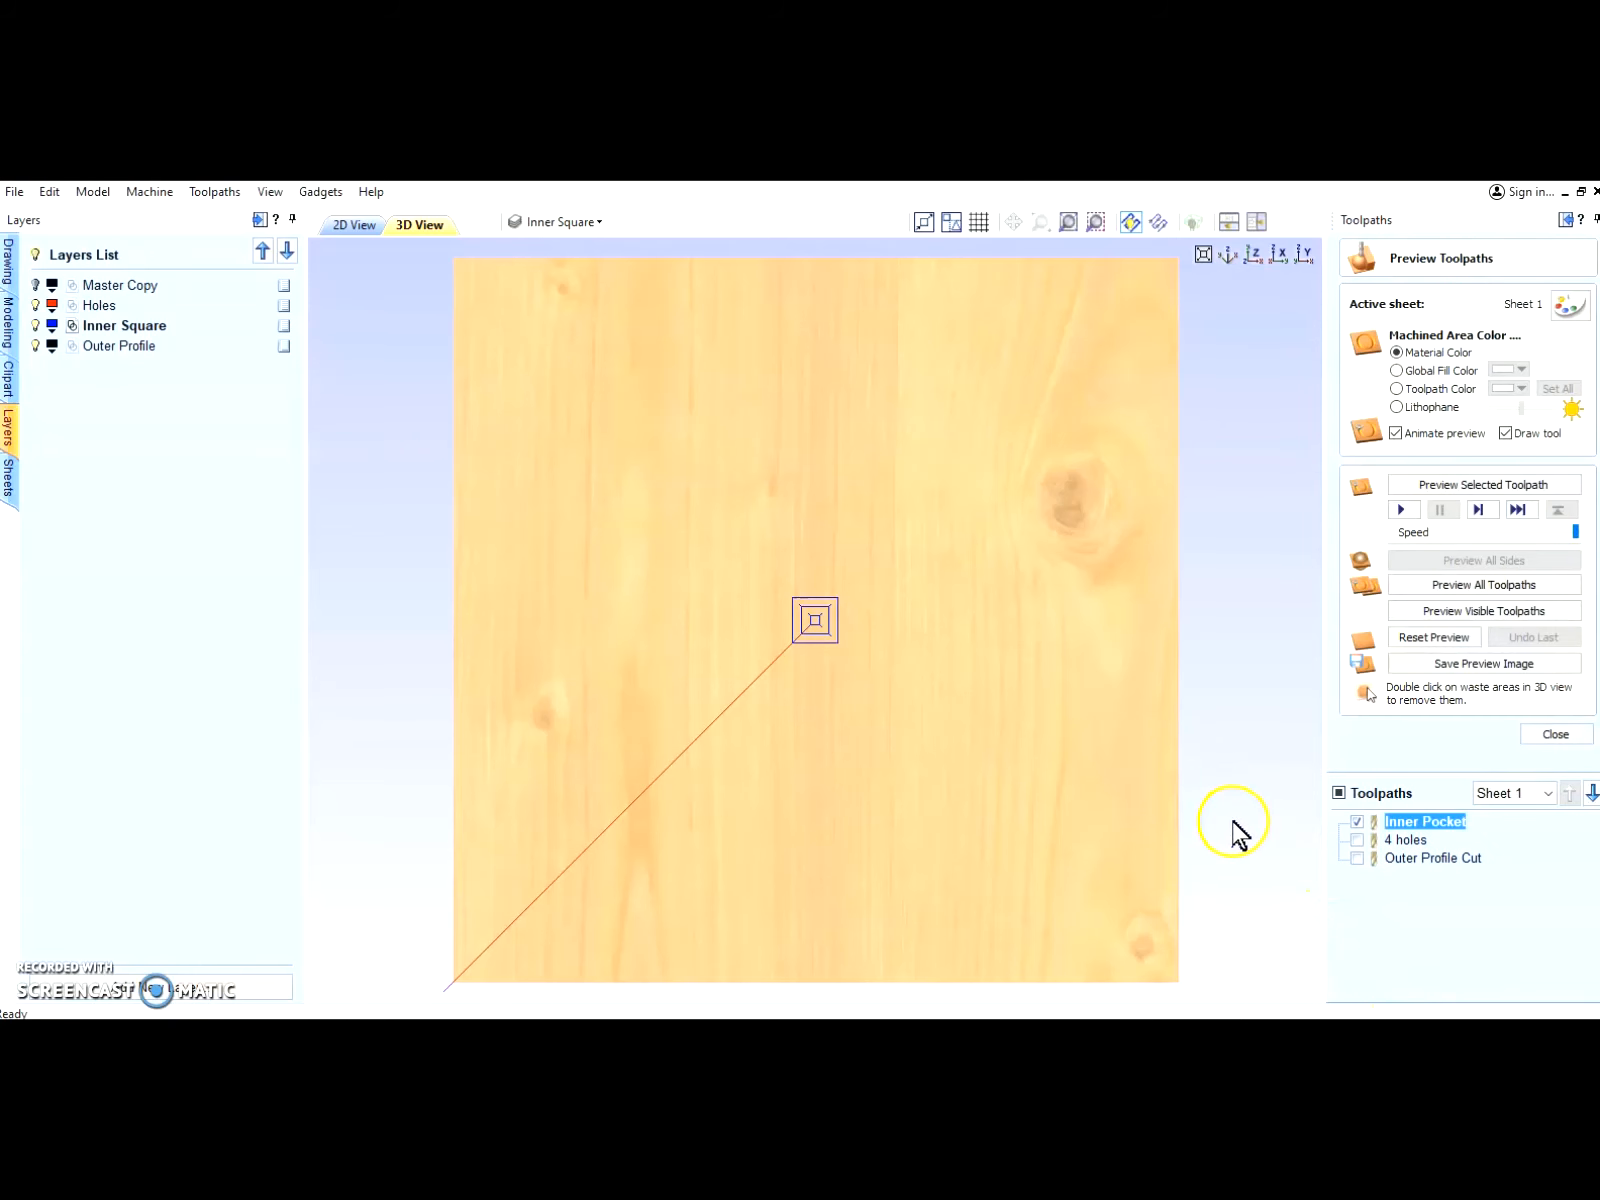
Step: Preview the visible Inner Pocket toolpath in the material color and reset the preview
left_click(1483, 611)
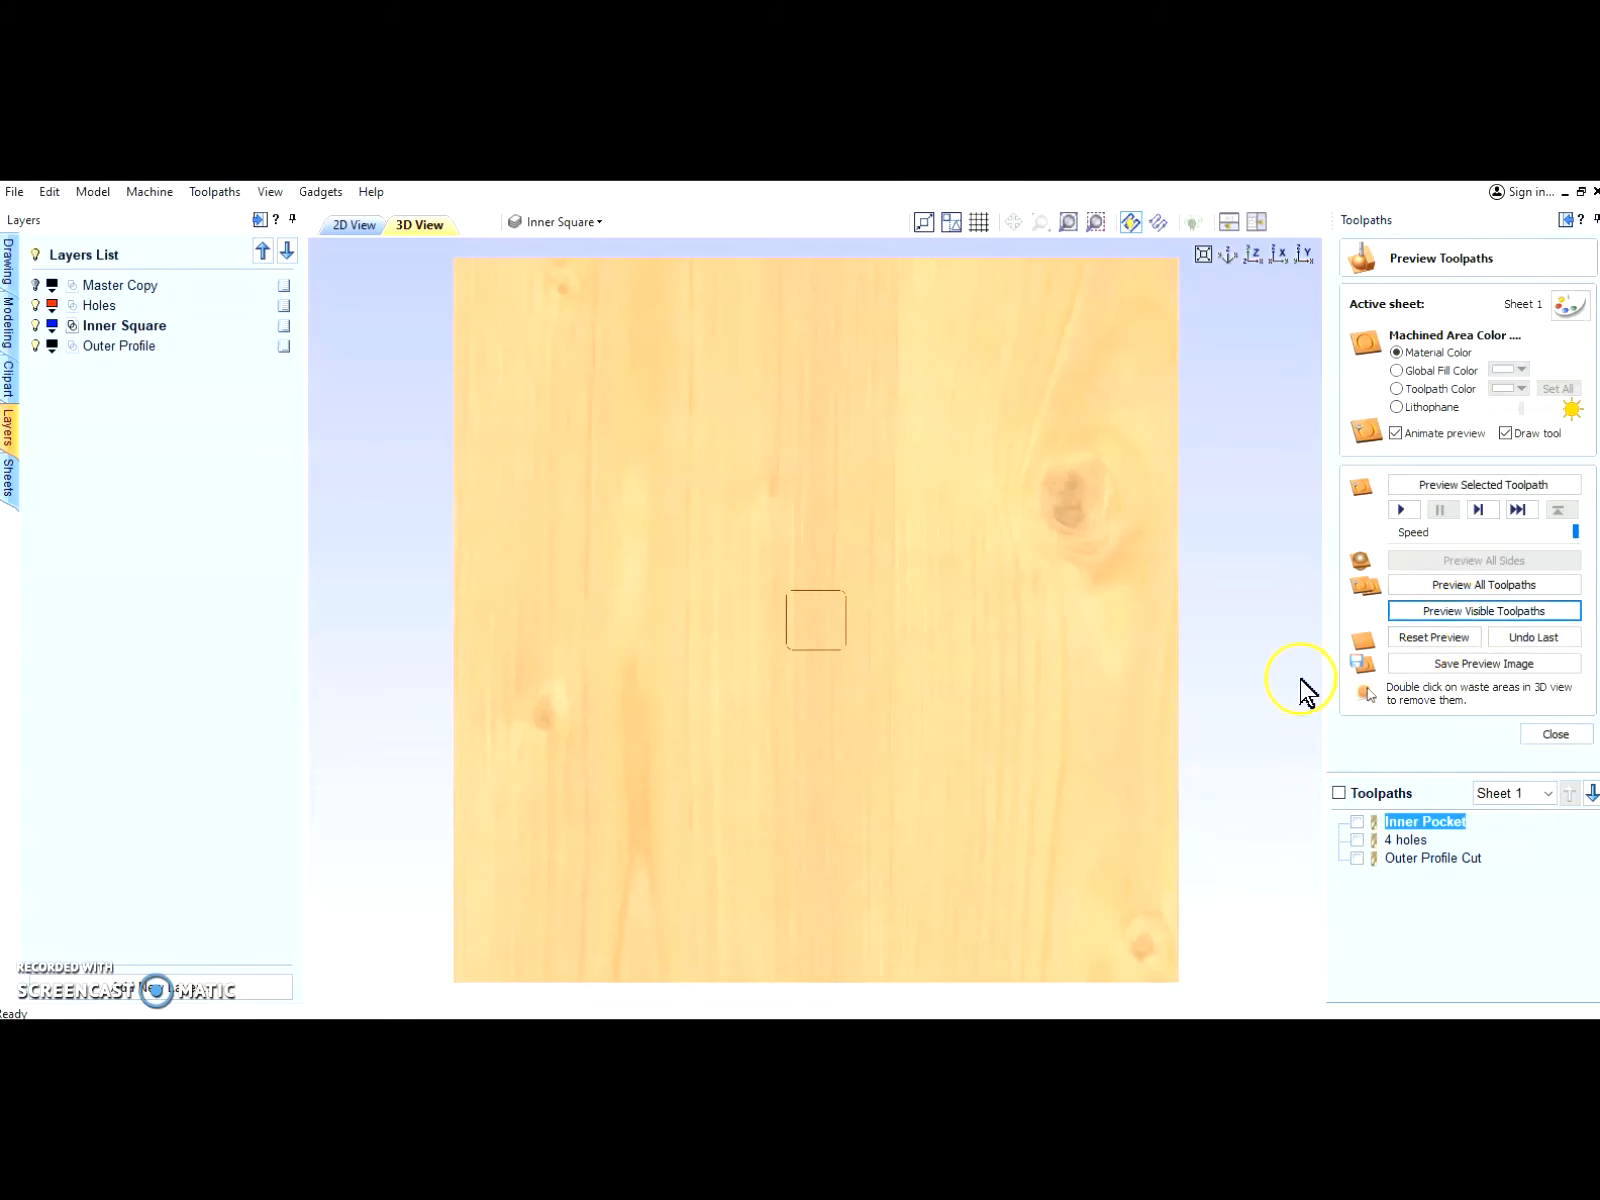
left_click(1436, 643)
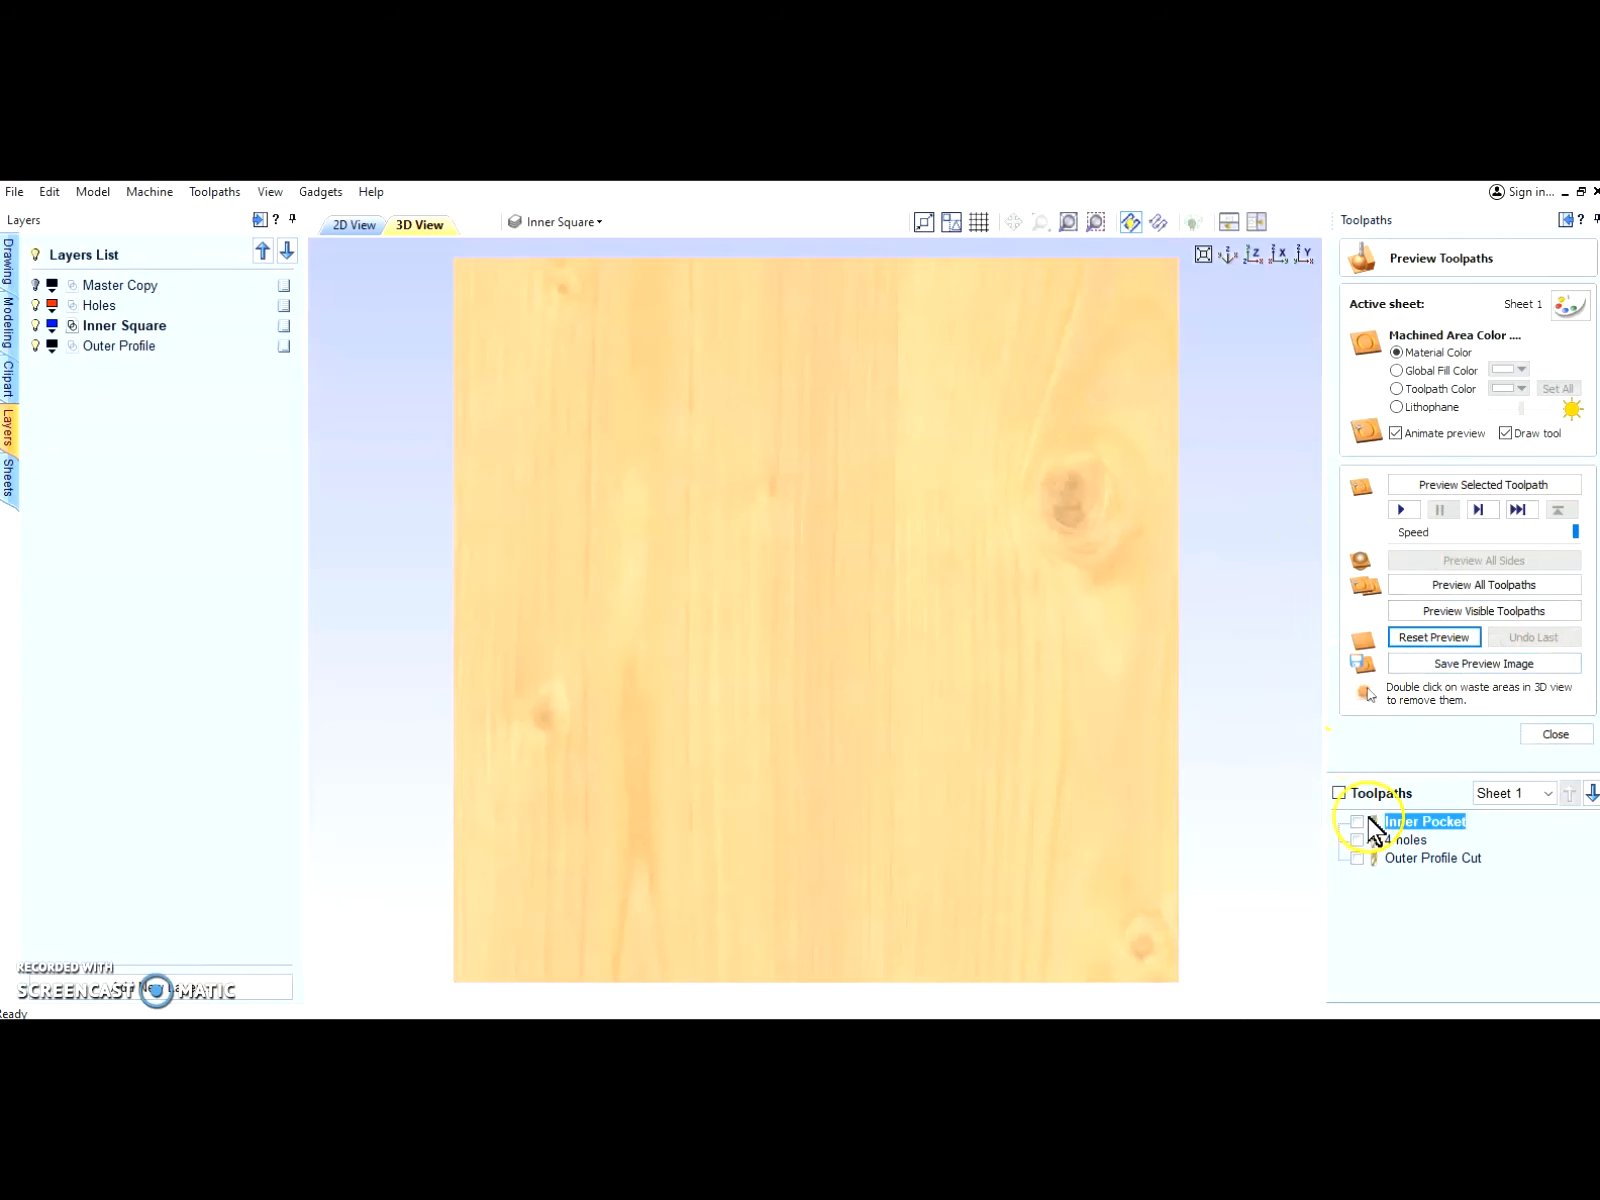
Step: Assign a red toolpath color to Inner Pocket and preview its cut
mouse_move(1437, 828)
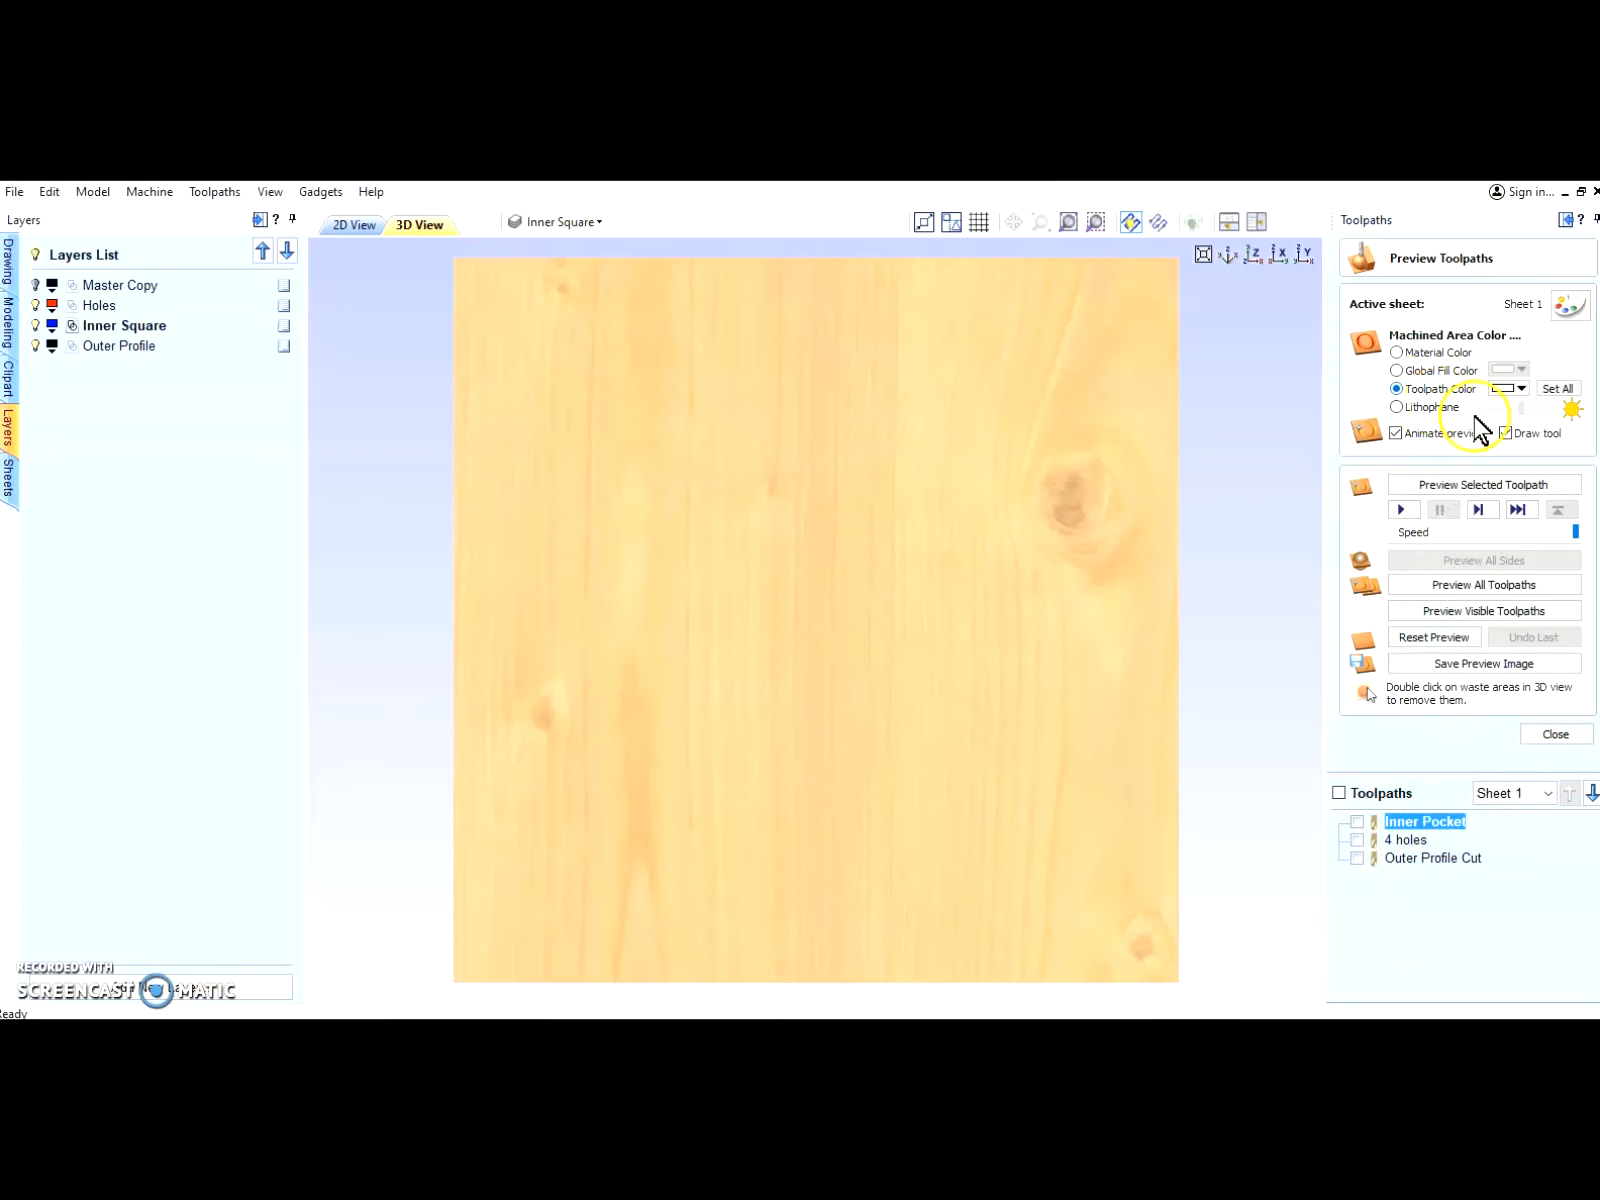
left_click(1521, 388)
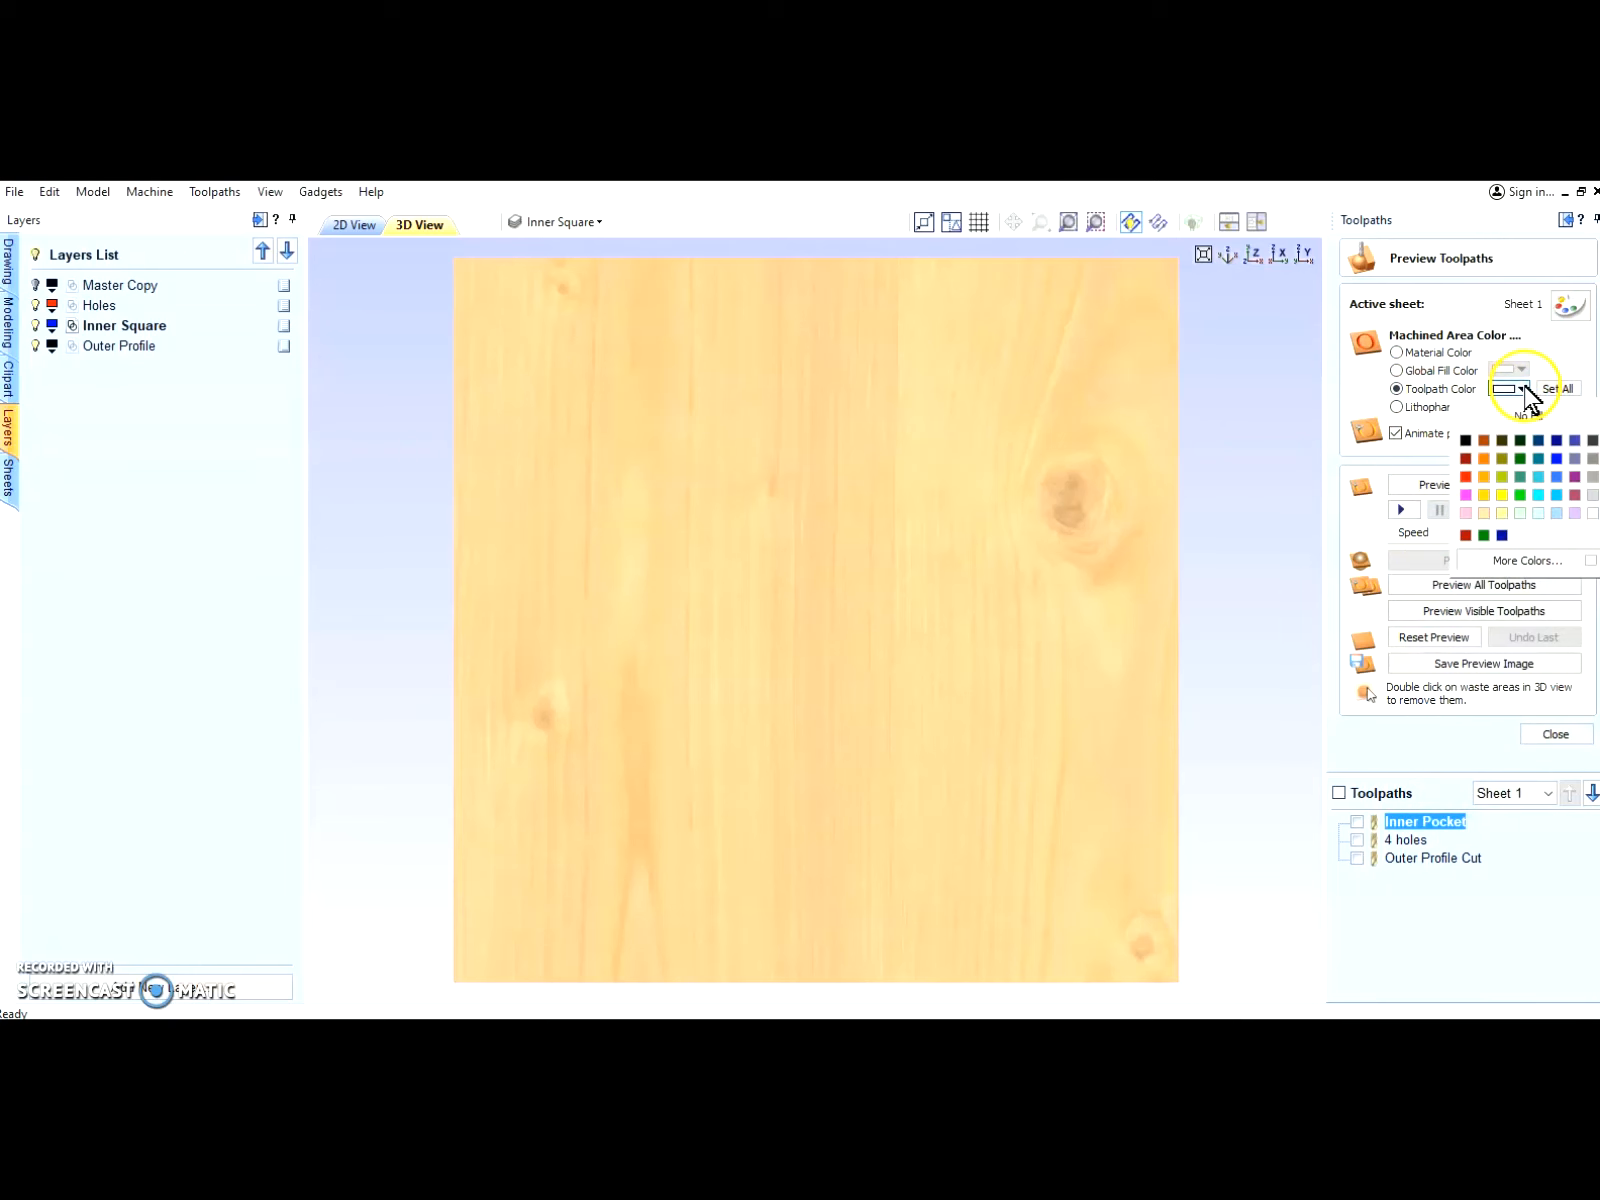
left_click(1466, 477)
mouse_move(1393, 845)
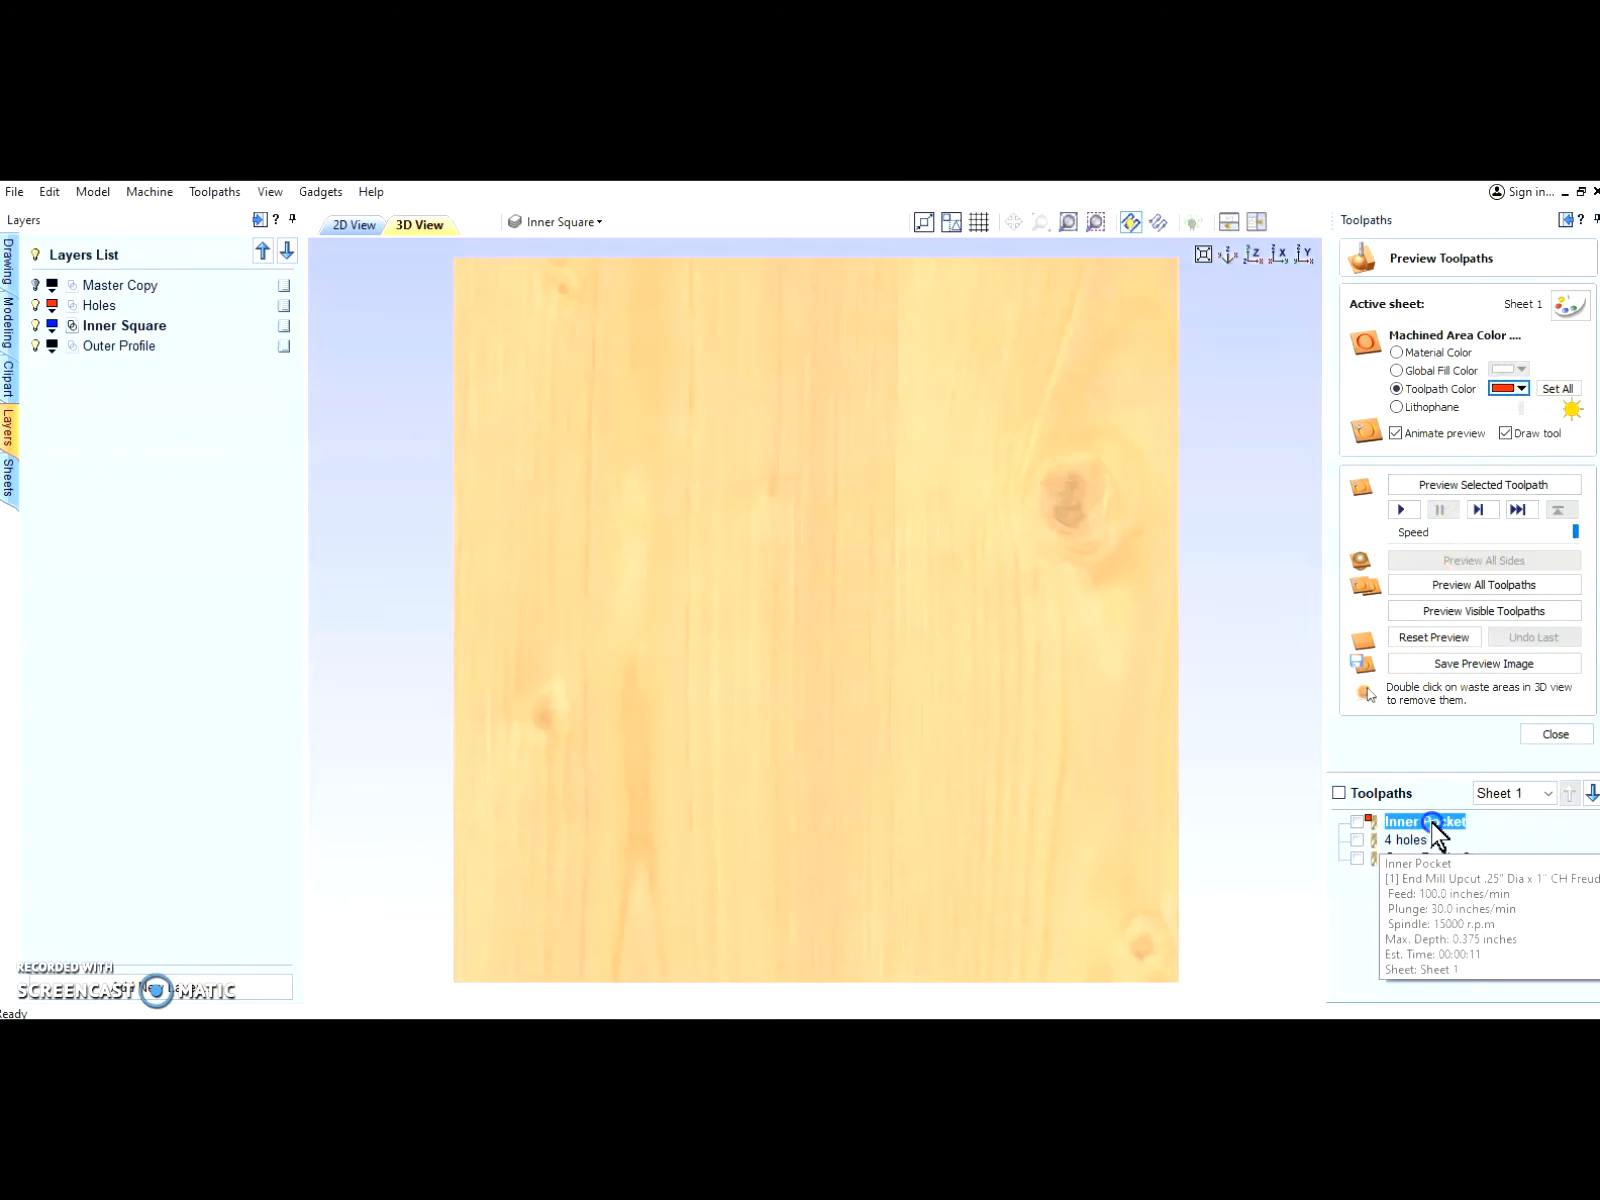
left_click(1357, 821)
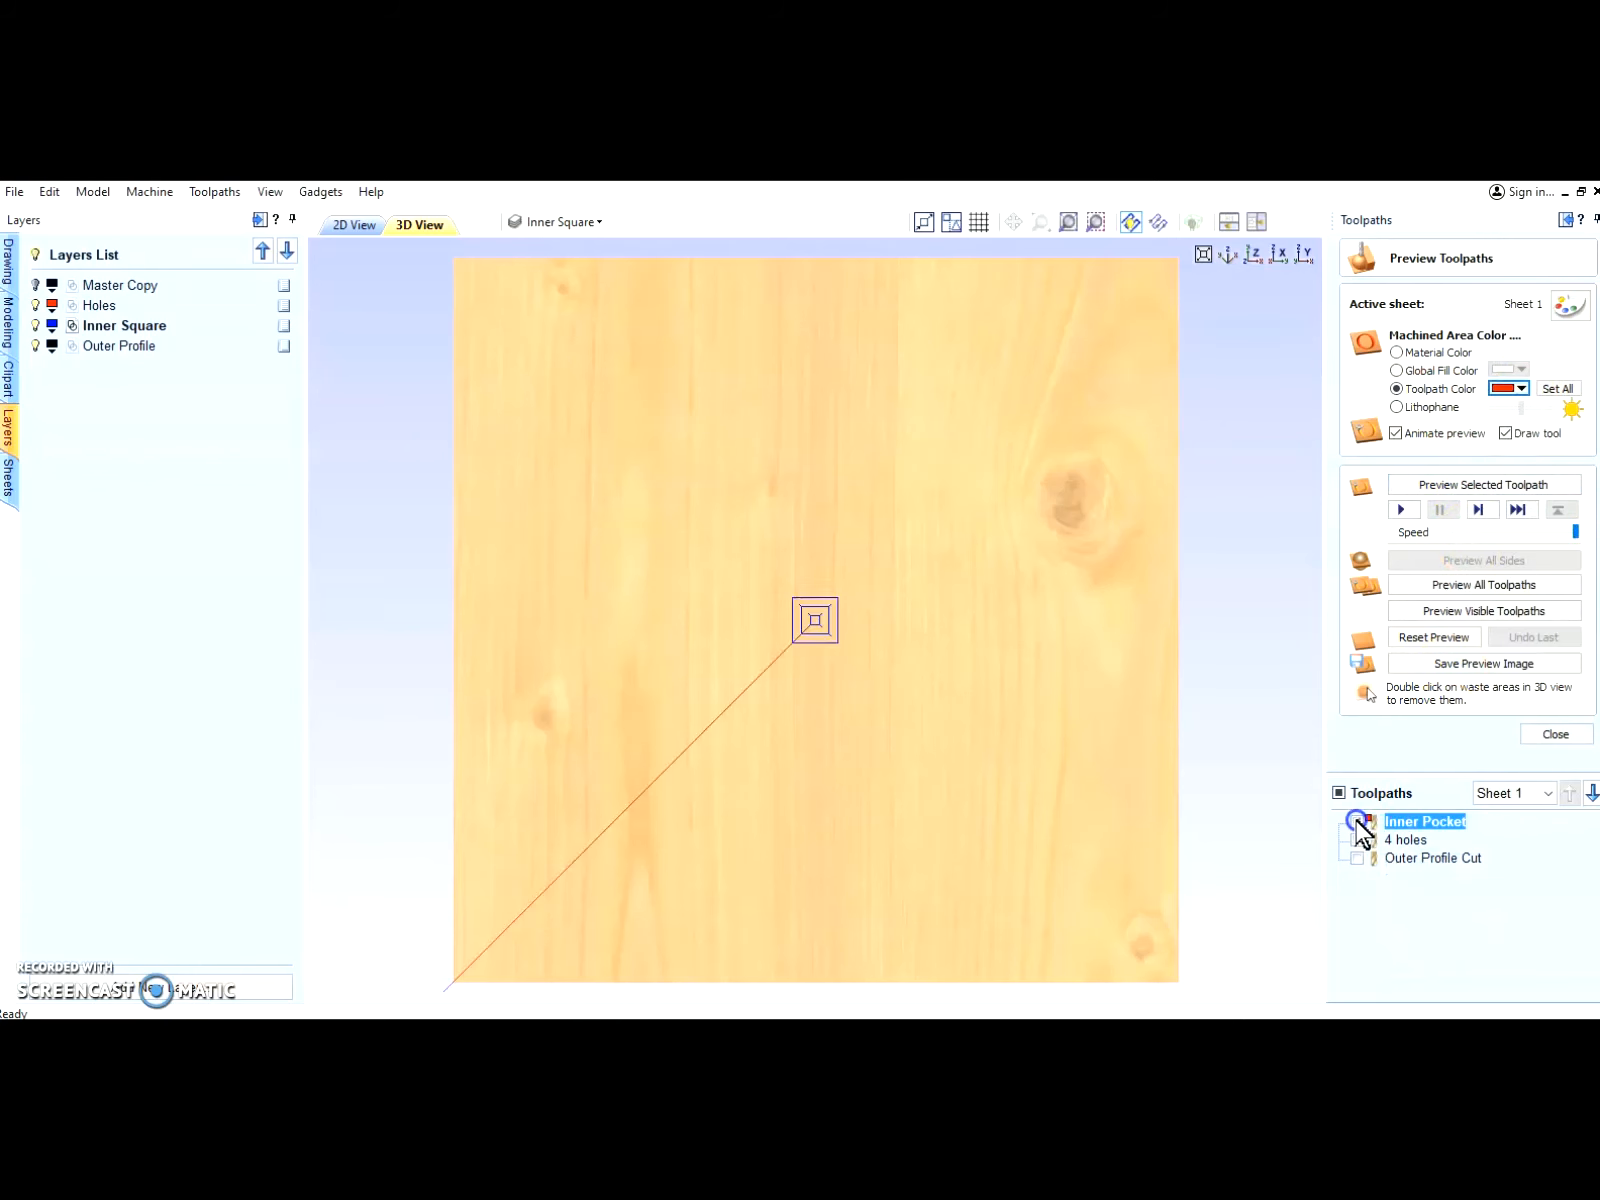
left_click(1452, 612)
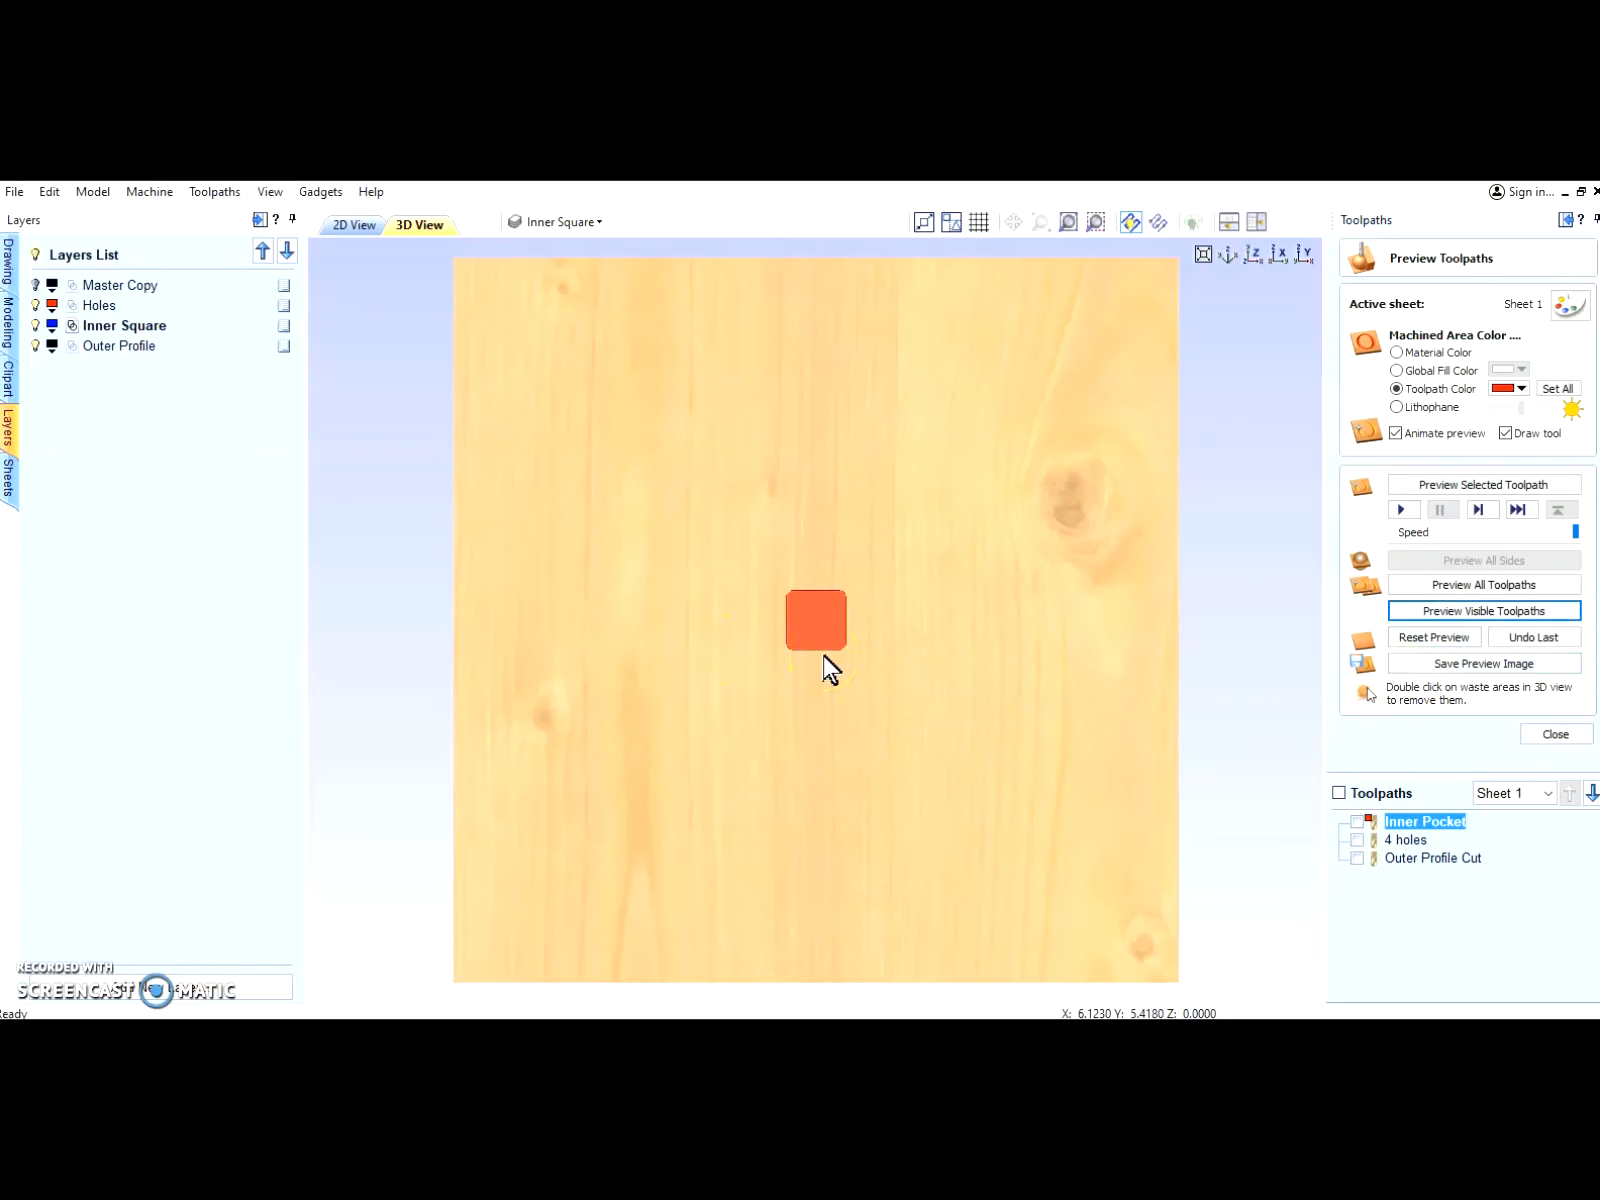
left_click(1110, 772)
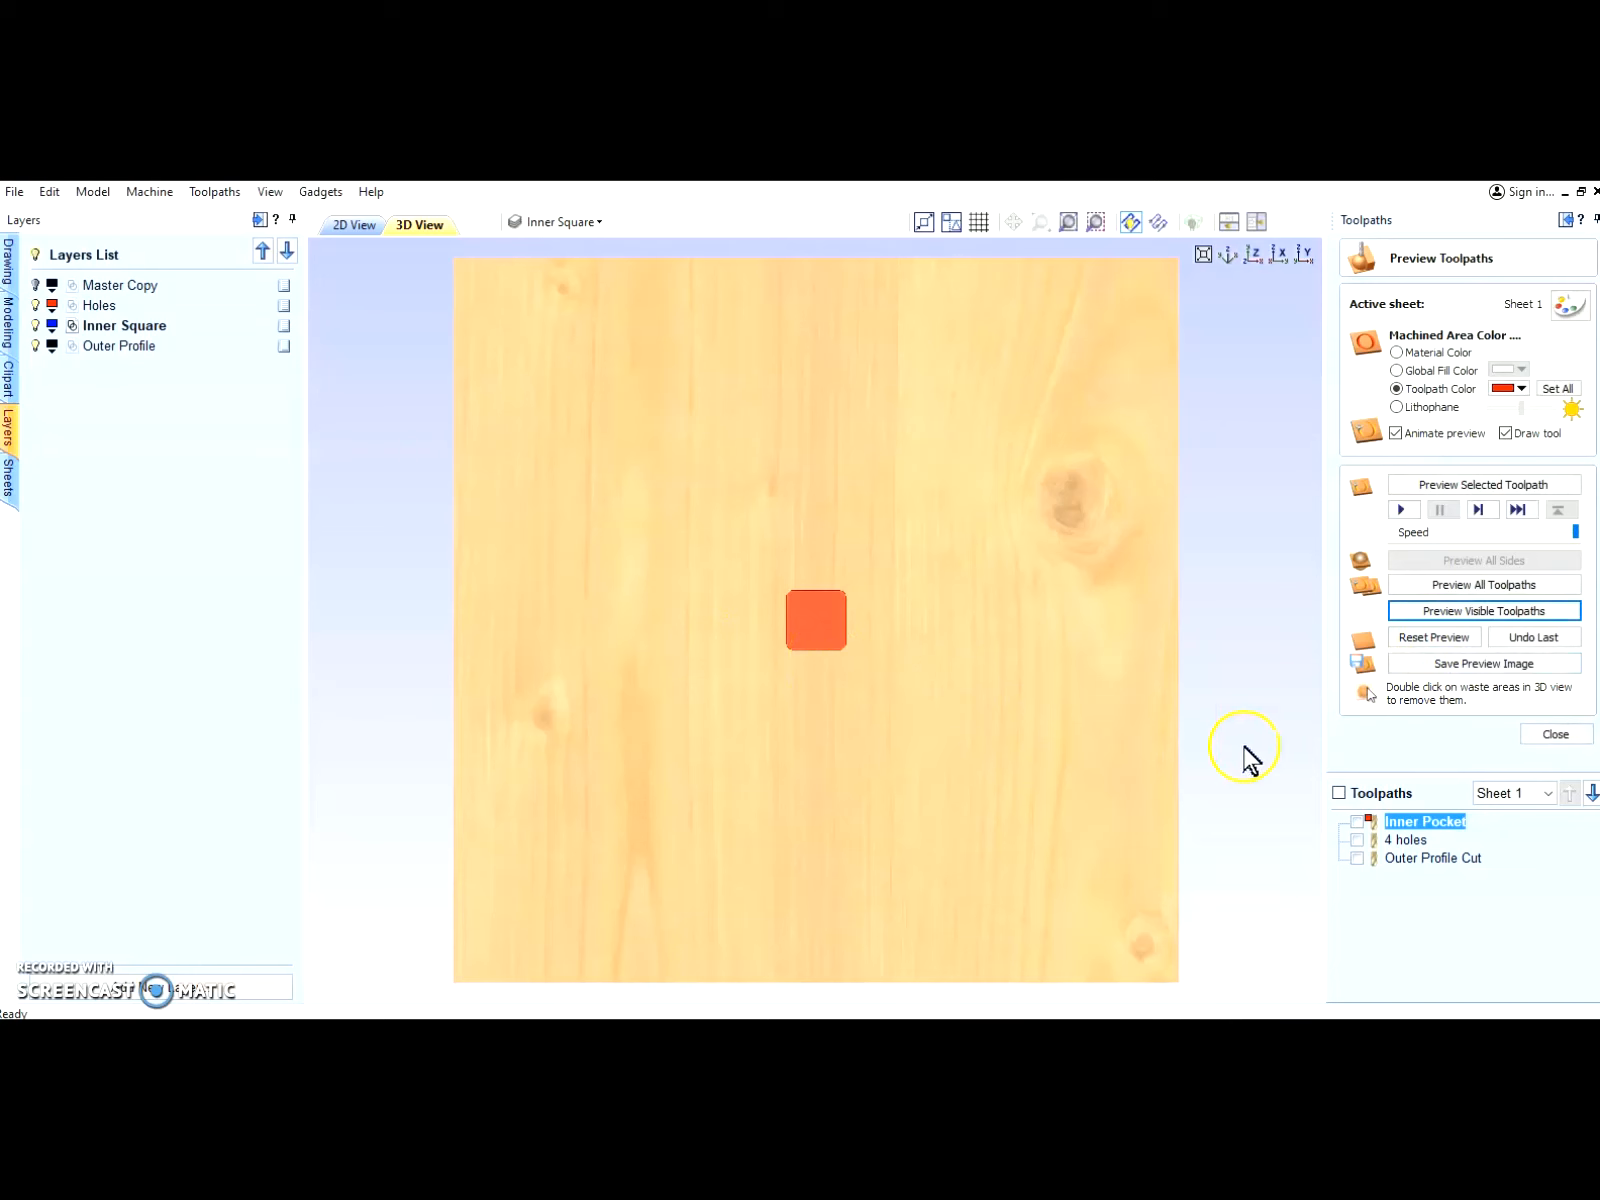
Step: Assign a blue toolpath color to the 4 holes toolpath and preview its cut
left_click(1410, 841)
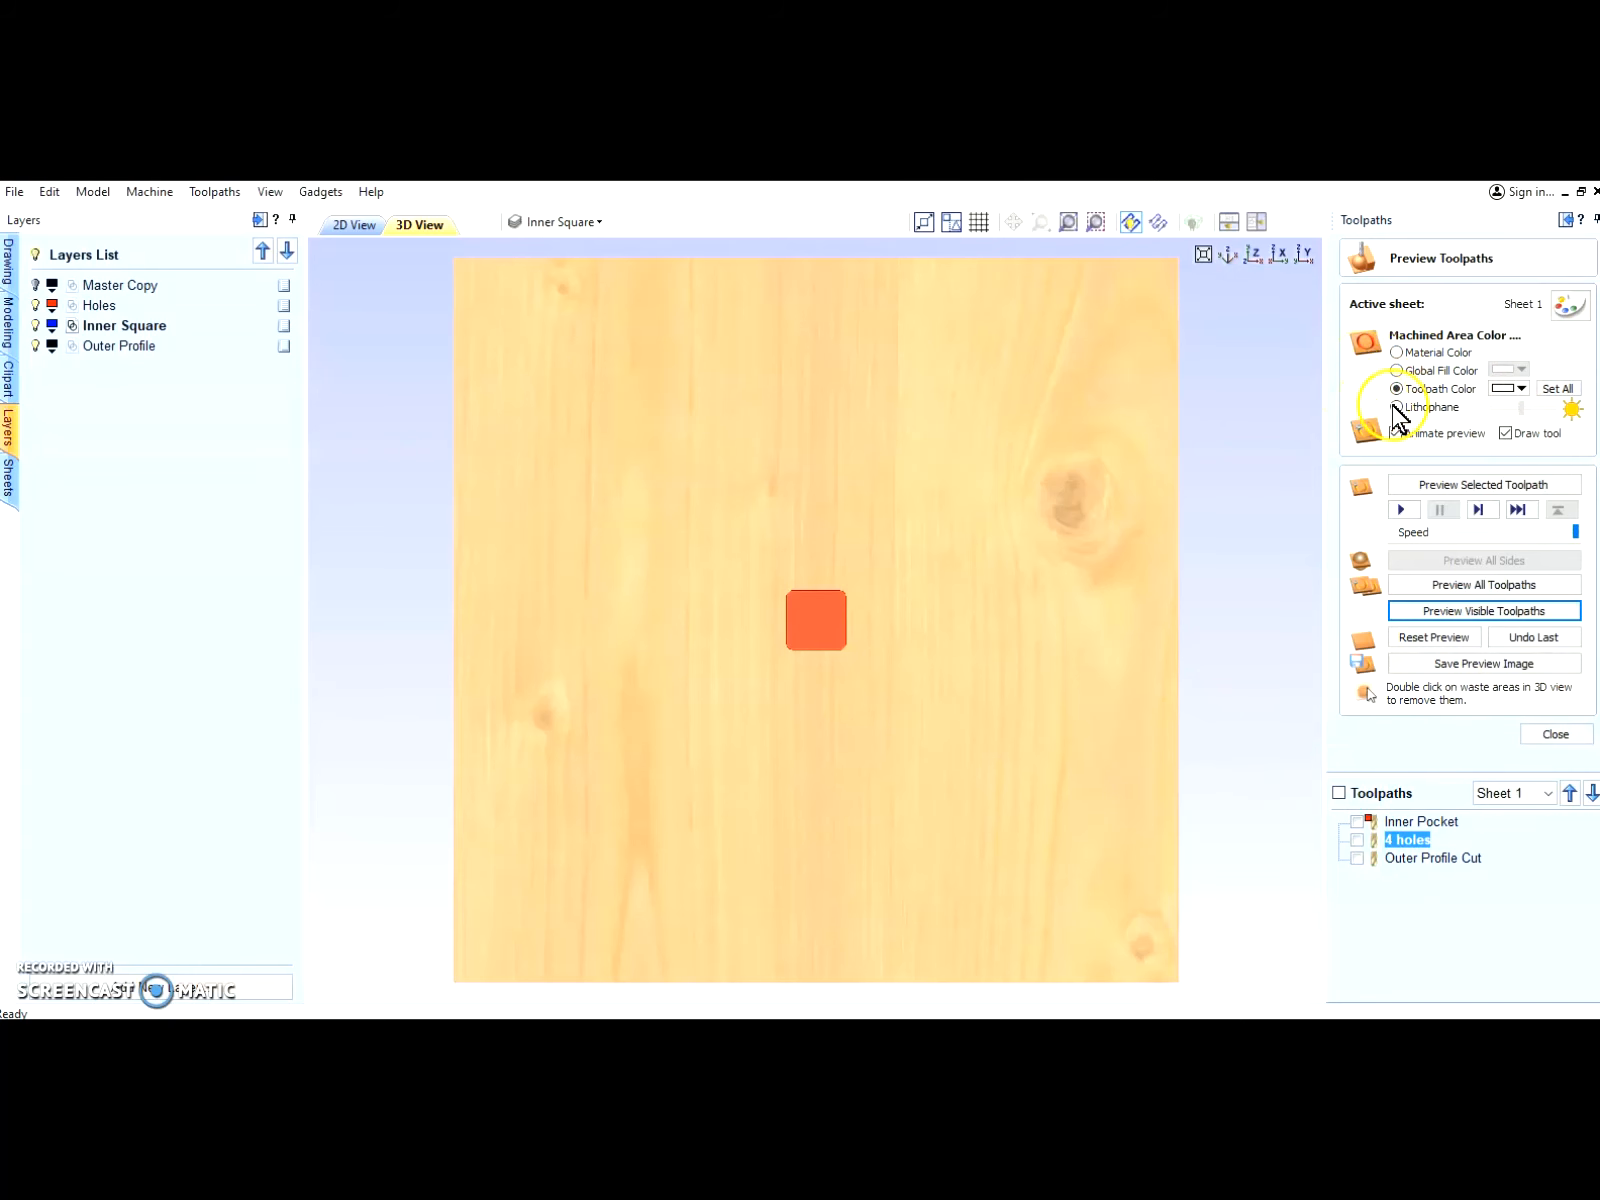
left_click(1521, 389)
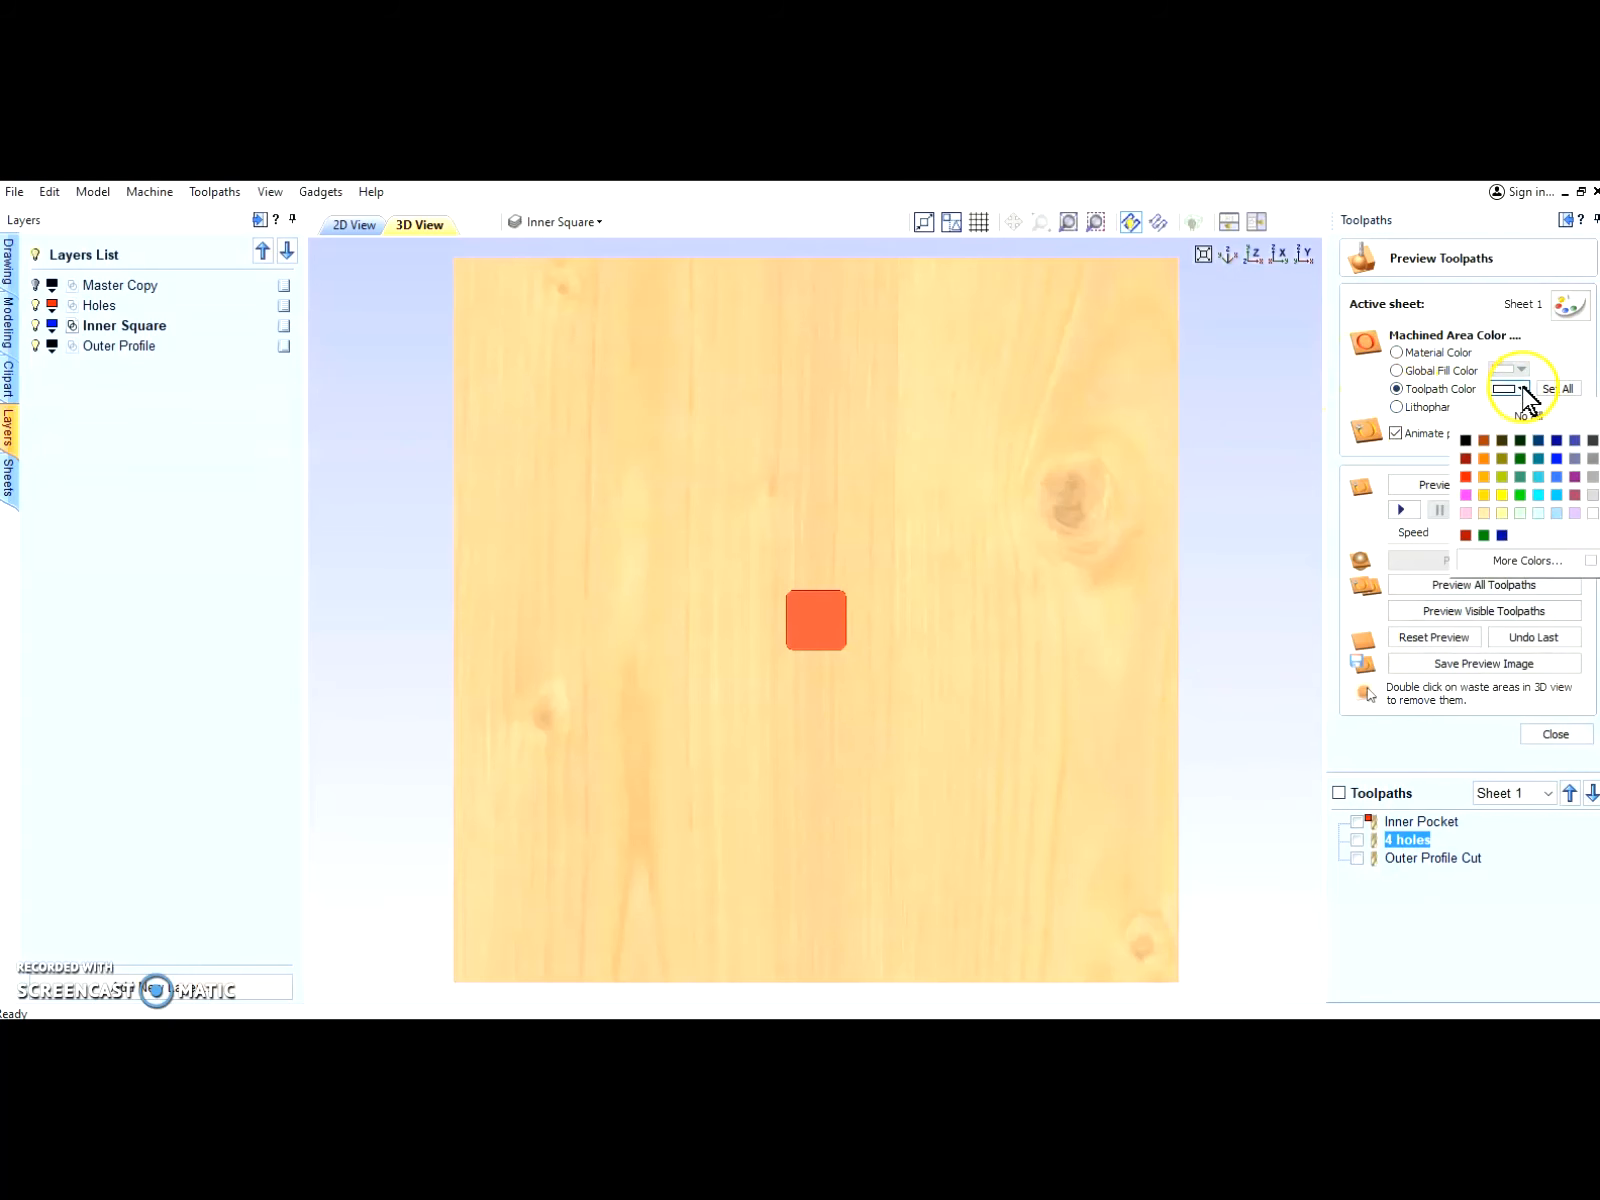
left_click(1558, 458)
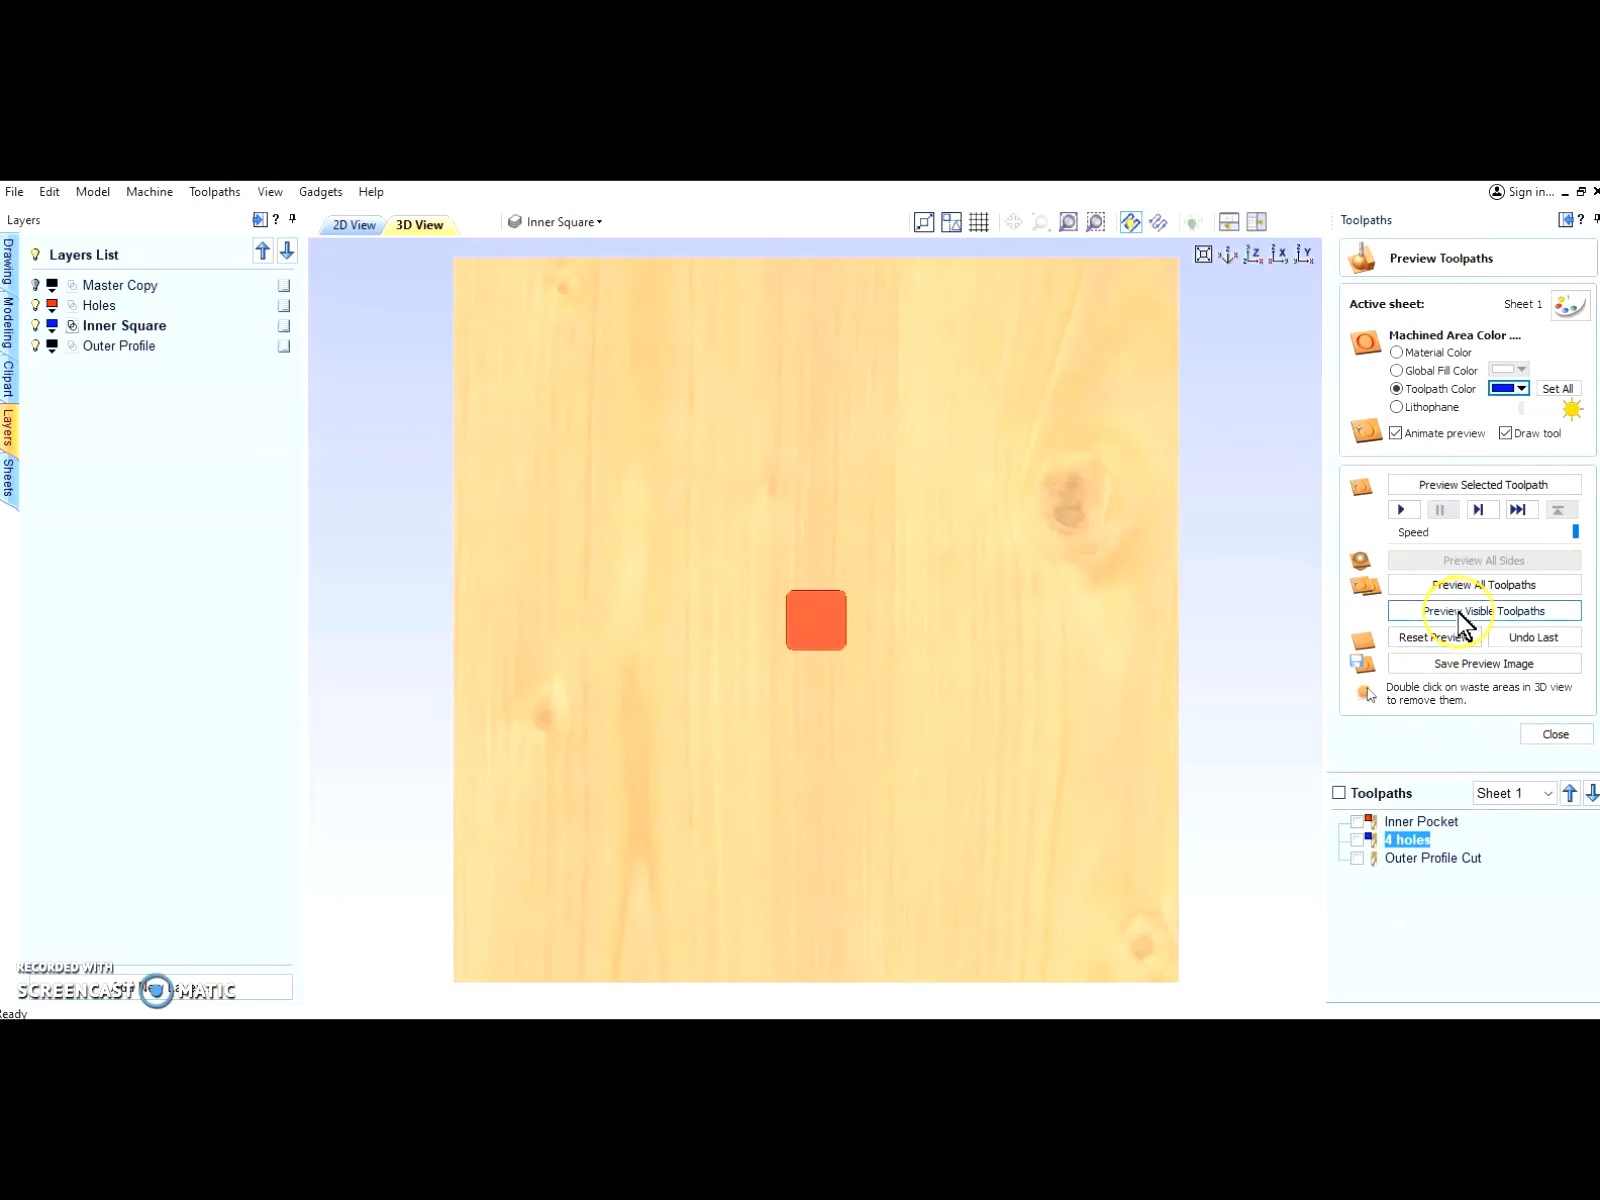
left_click(1357, 840)
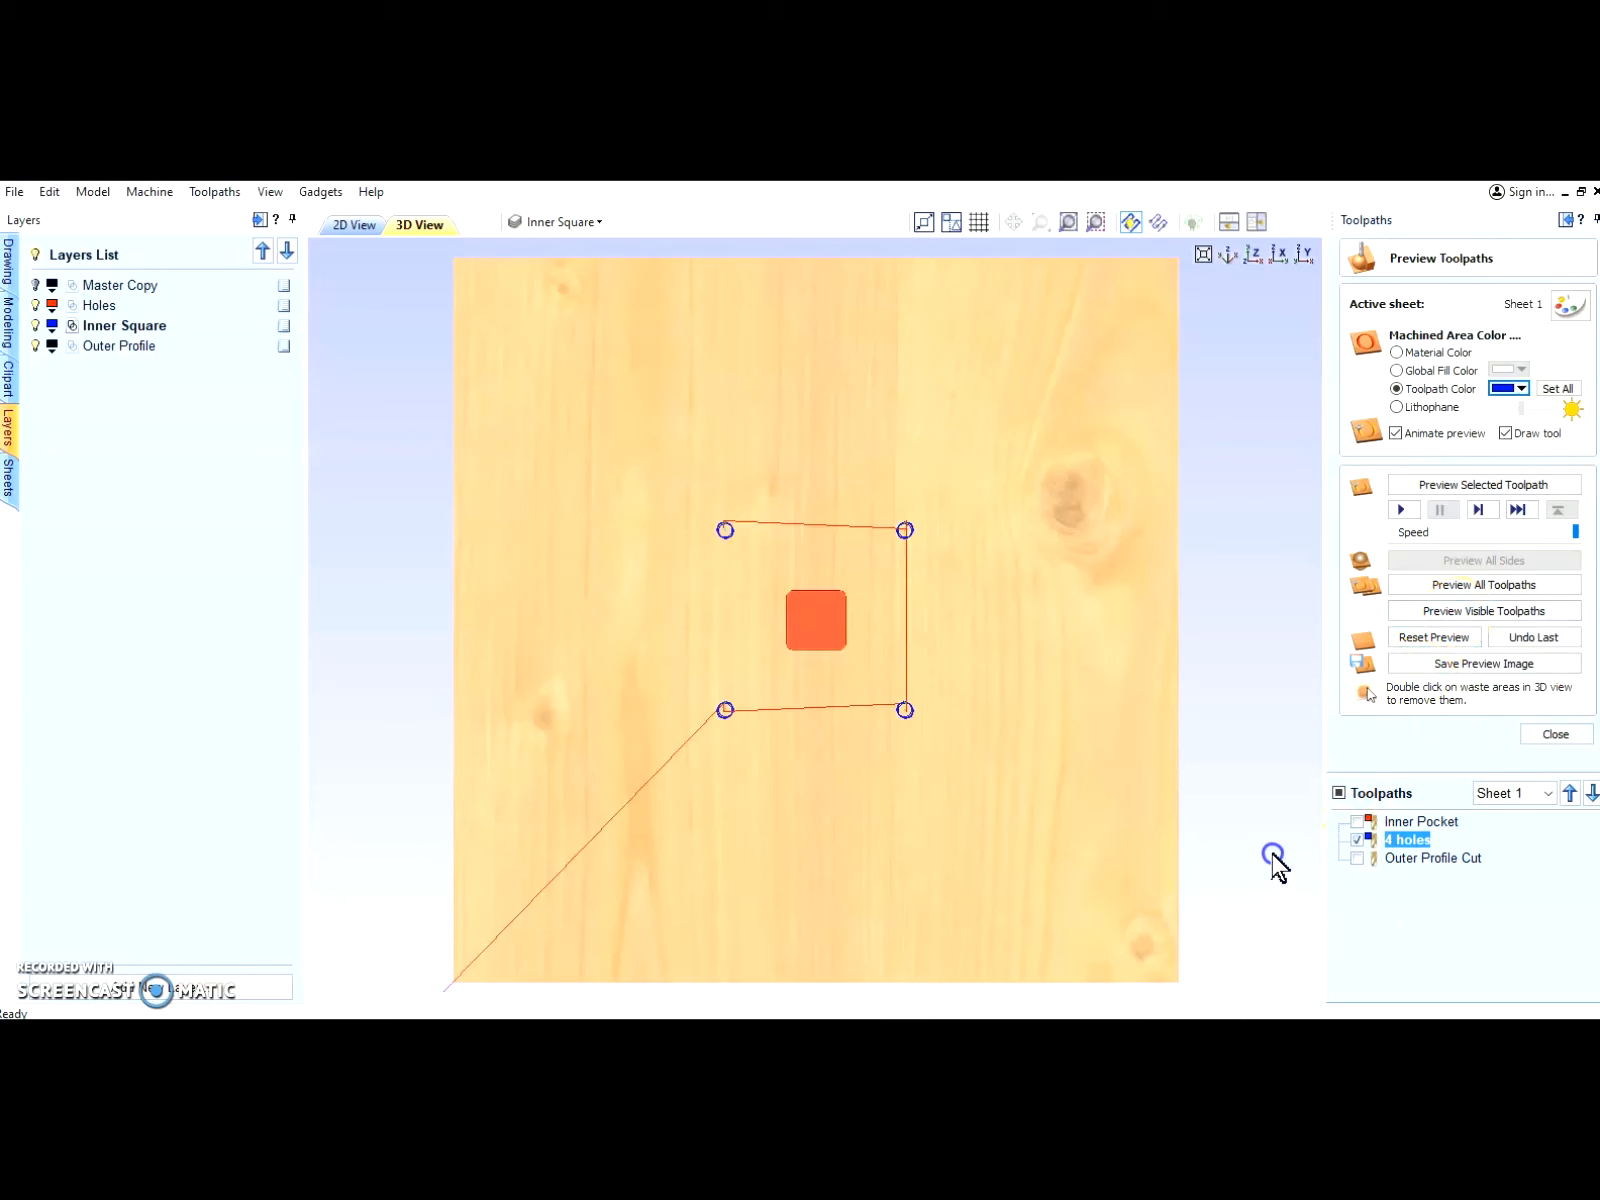
left_click(1487, 613)
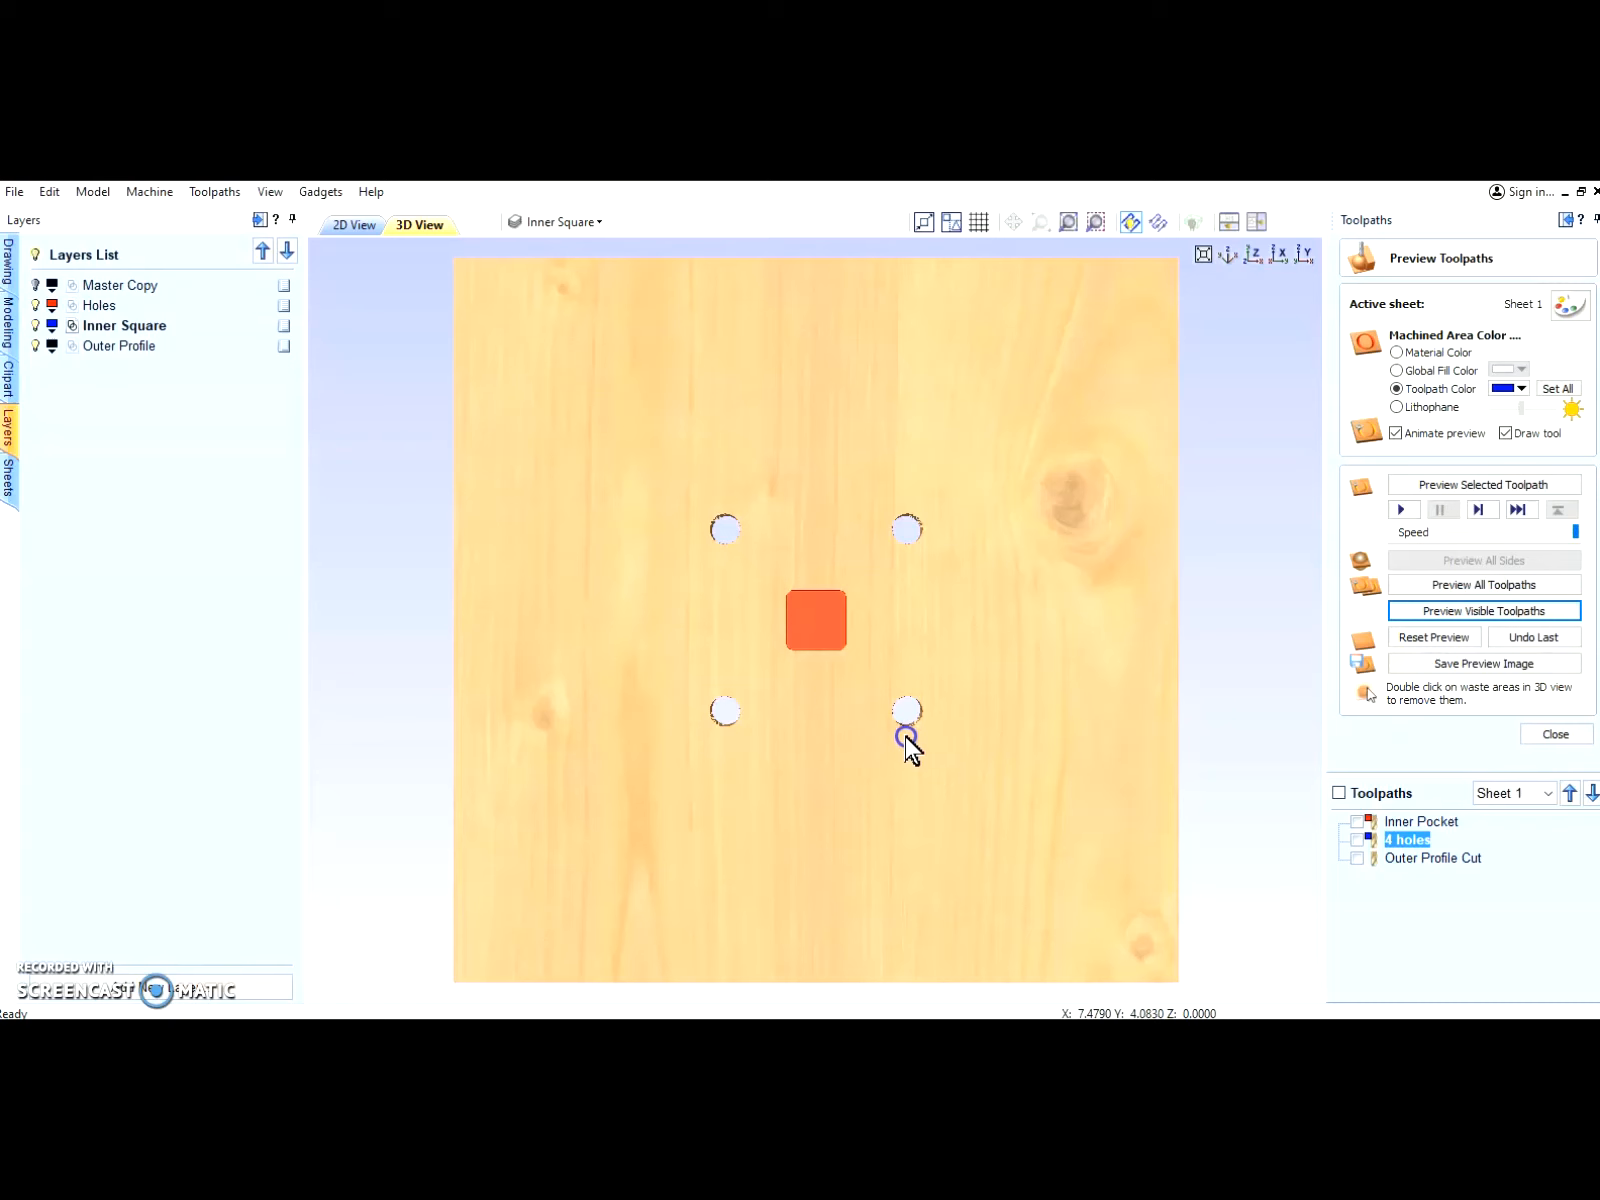
Step: Set the 4 holes toolpath's cut depth to 0.375 inches and recalculate it
left_click(1367, 845)
left_click(1415, 840)
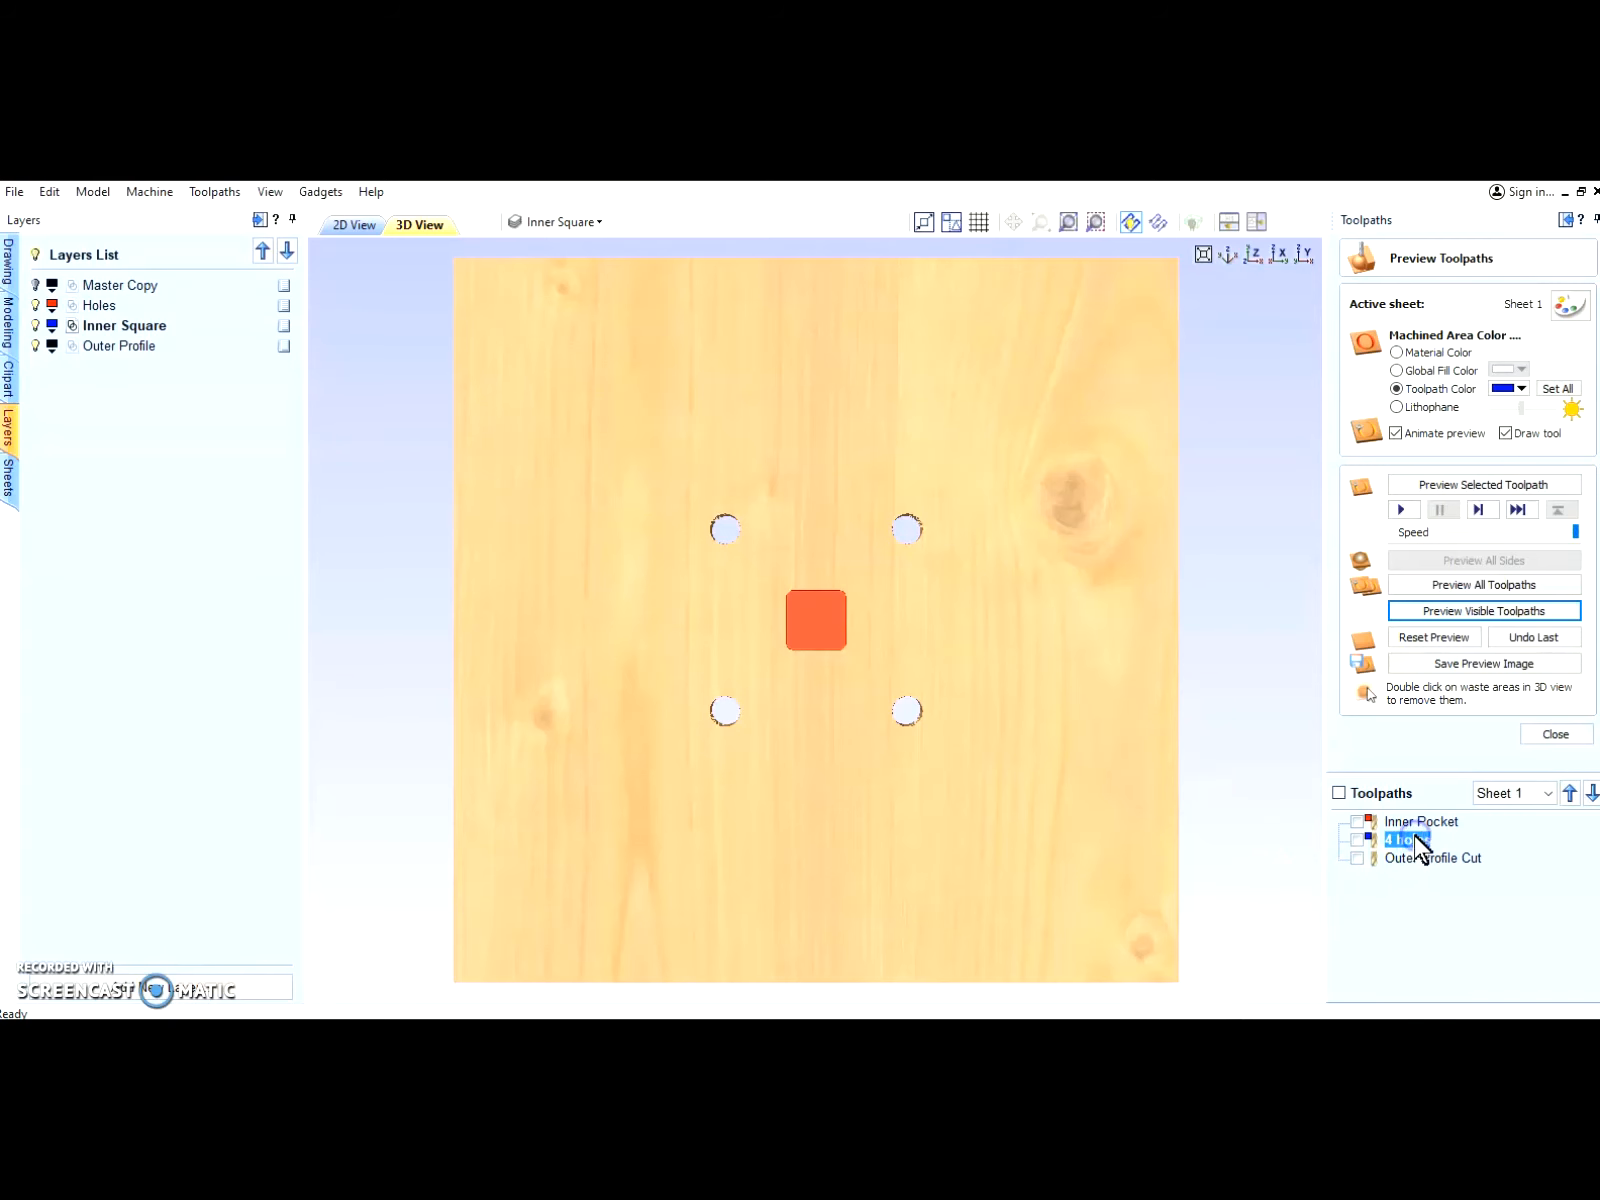
double_click(1415, 840)
left_click(1508, 330)
left_click_drag(1506, 330, 1516, 329)
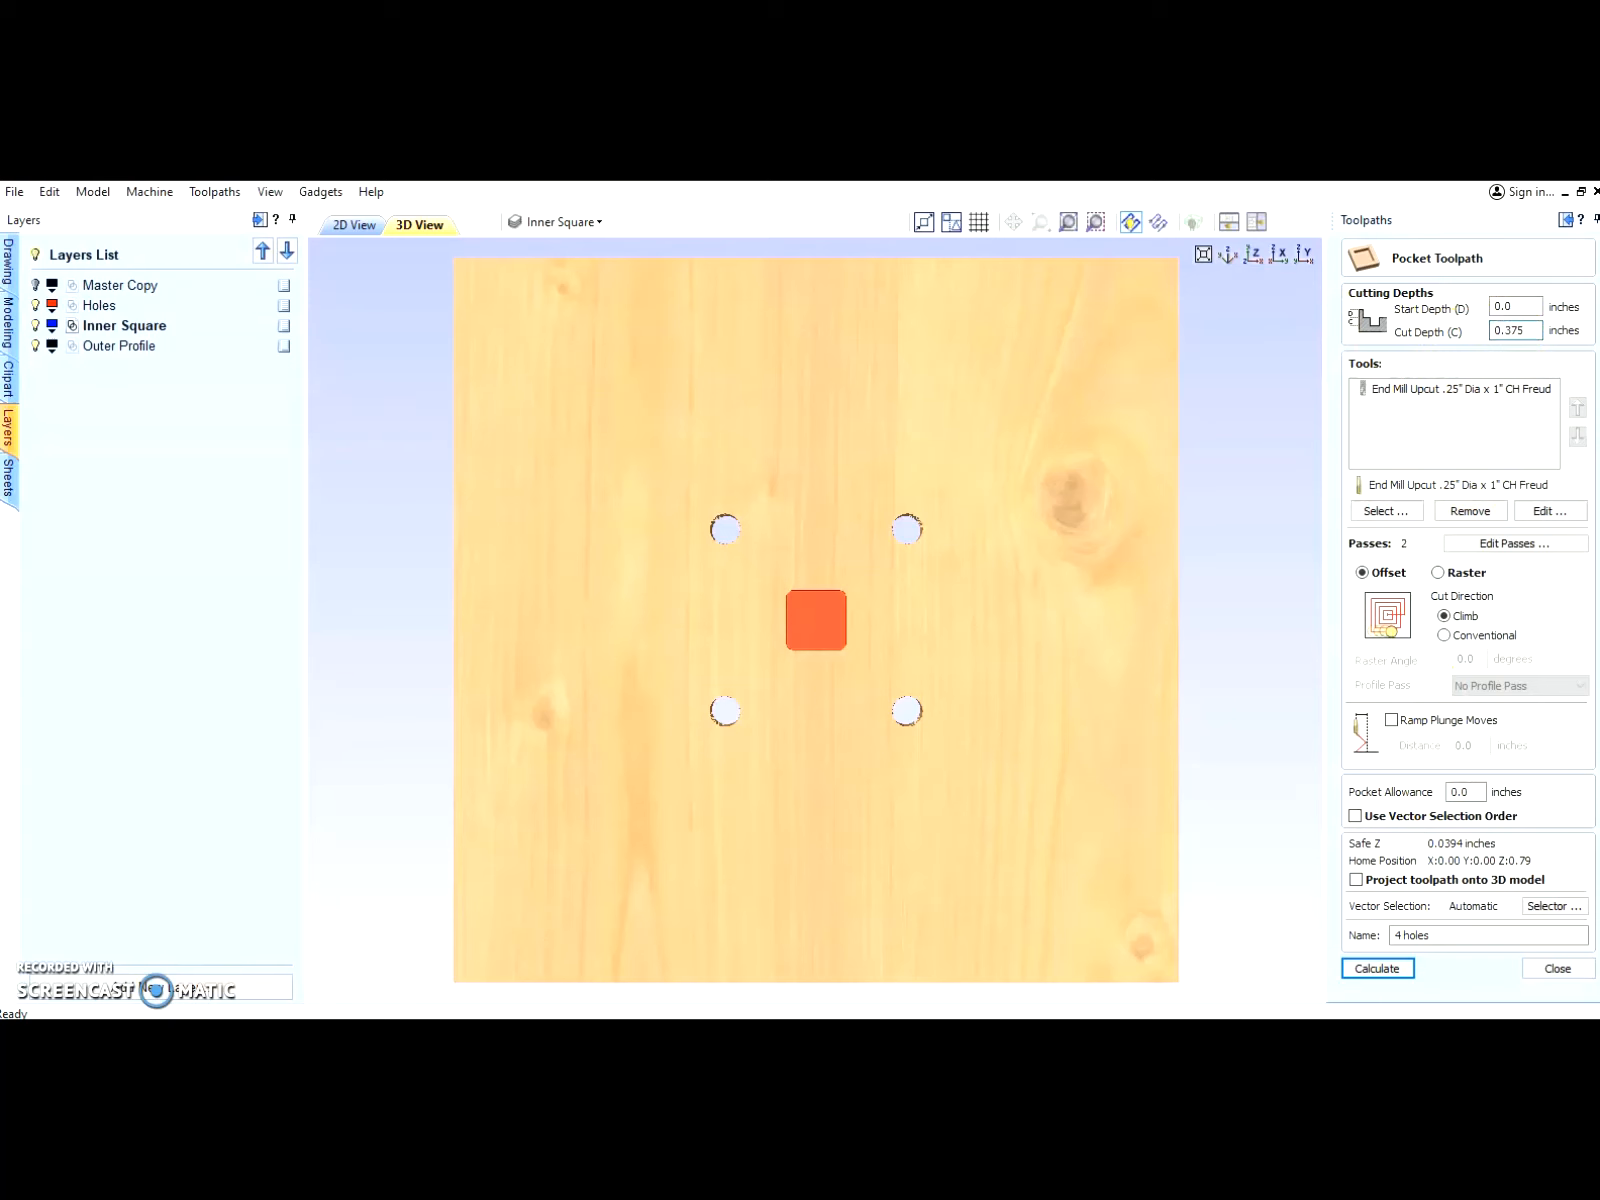
left_click(1377, 968)
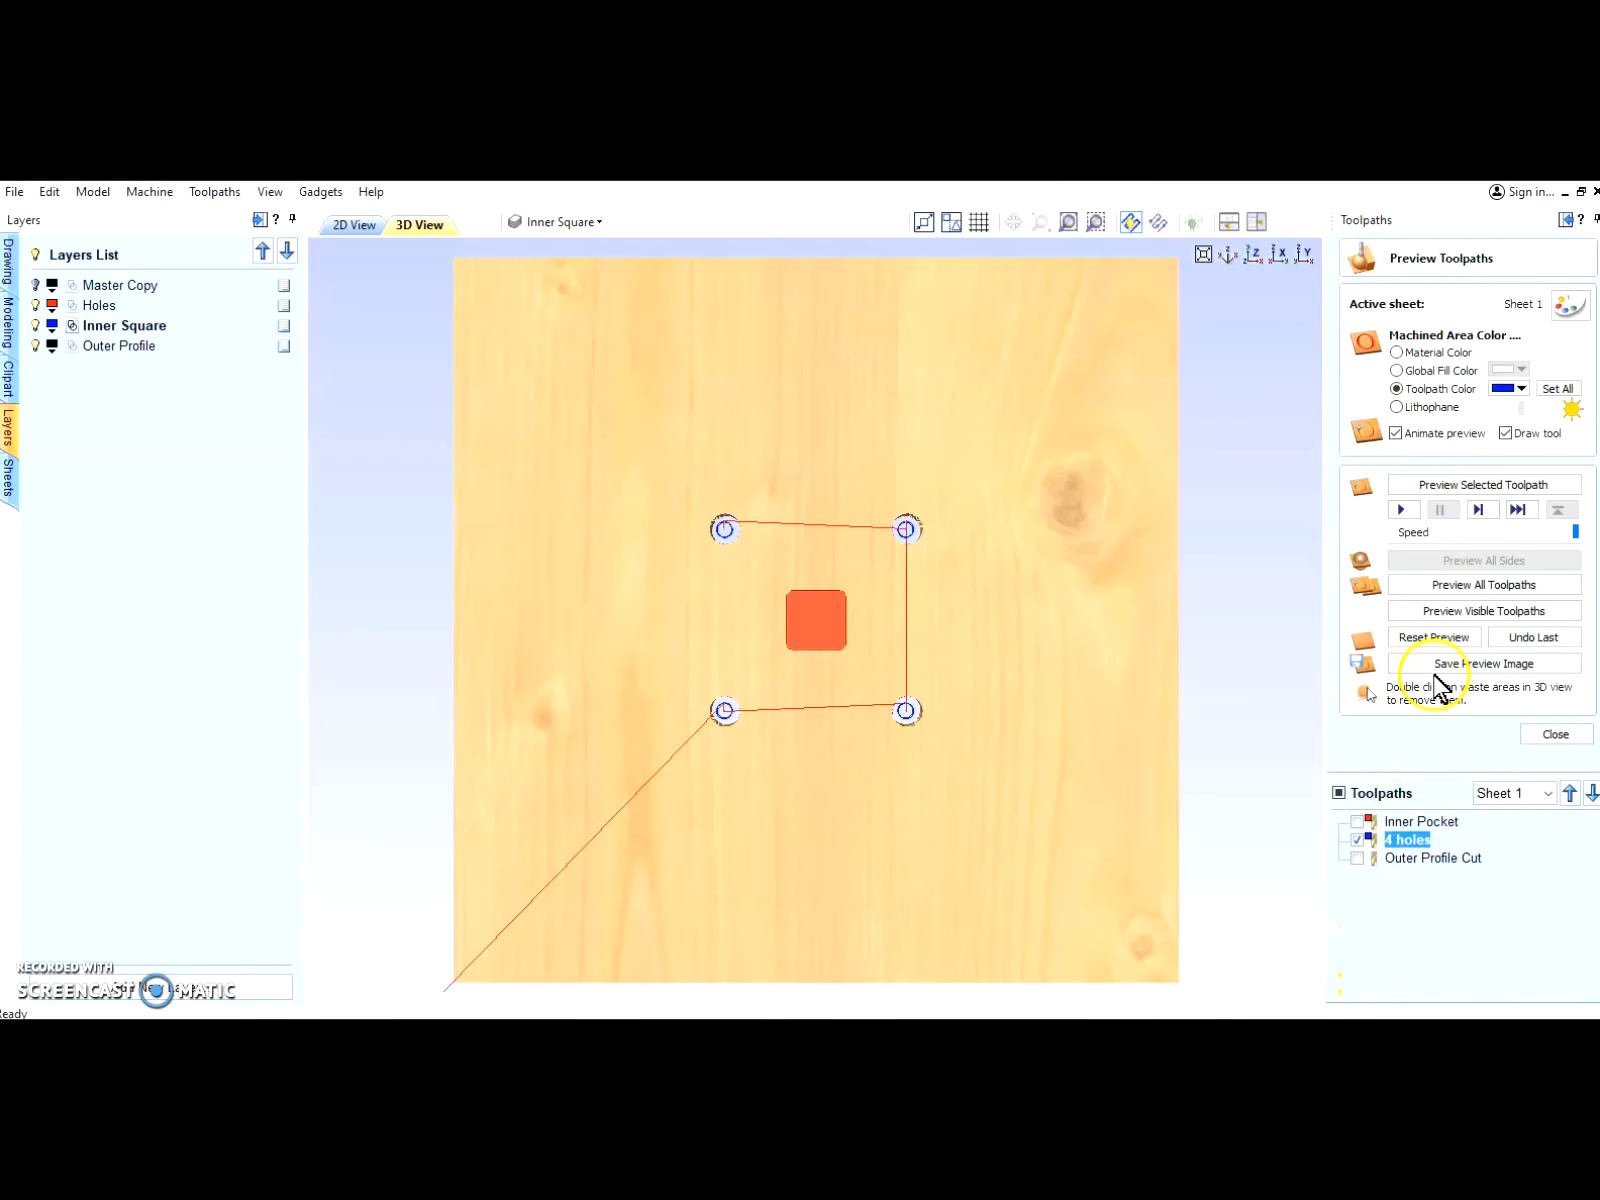
Step: Reset the preview and simulate the Inner Pocket and 4 holes toolpaths together
left_click(1433, 640)
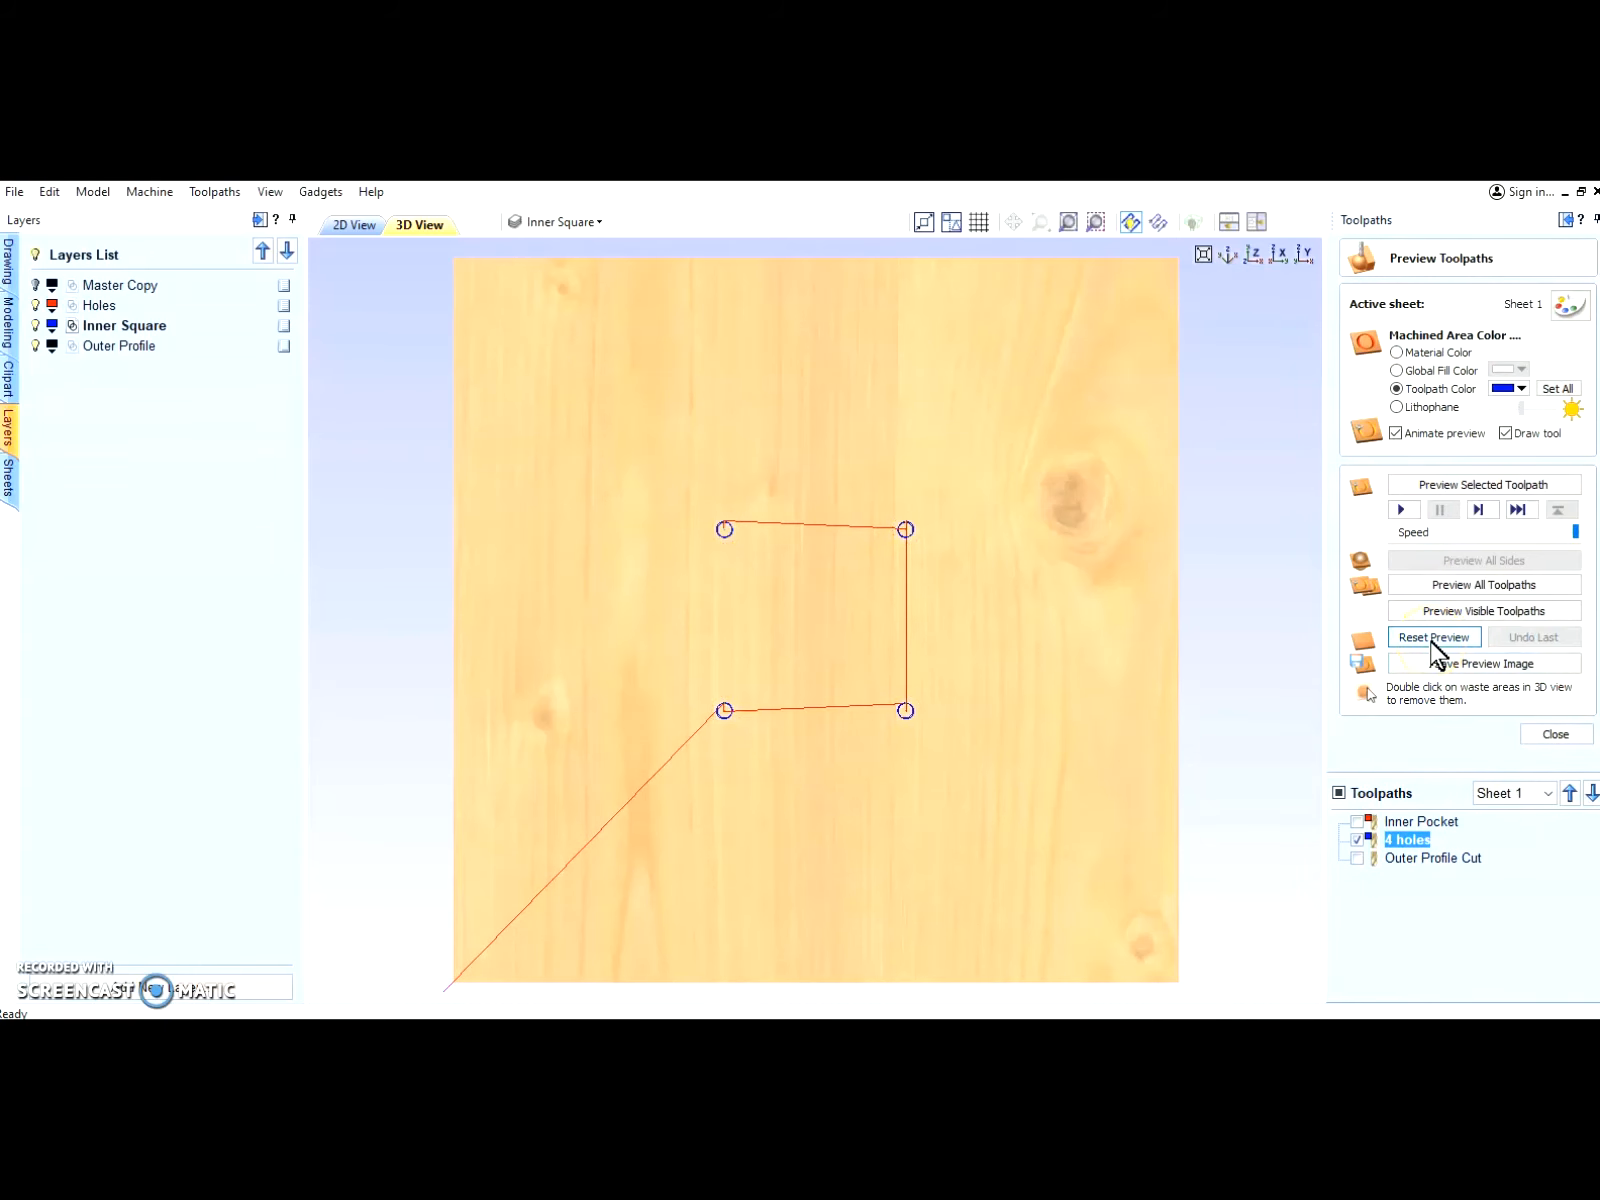
left_click(1357, 821)
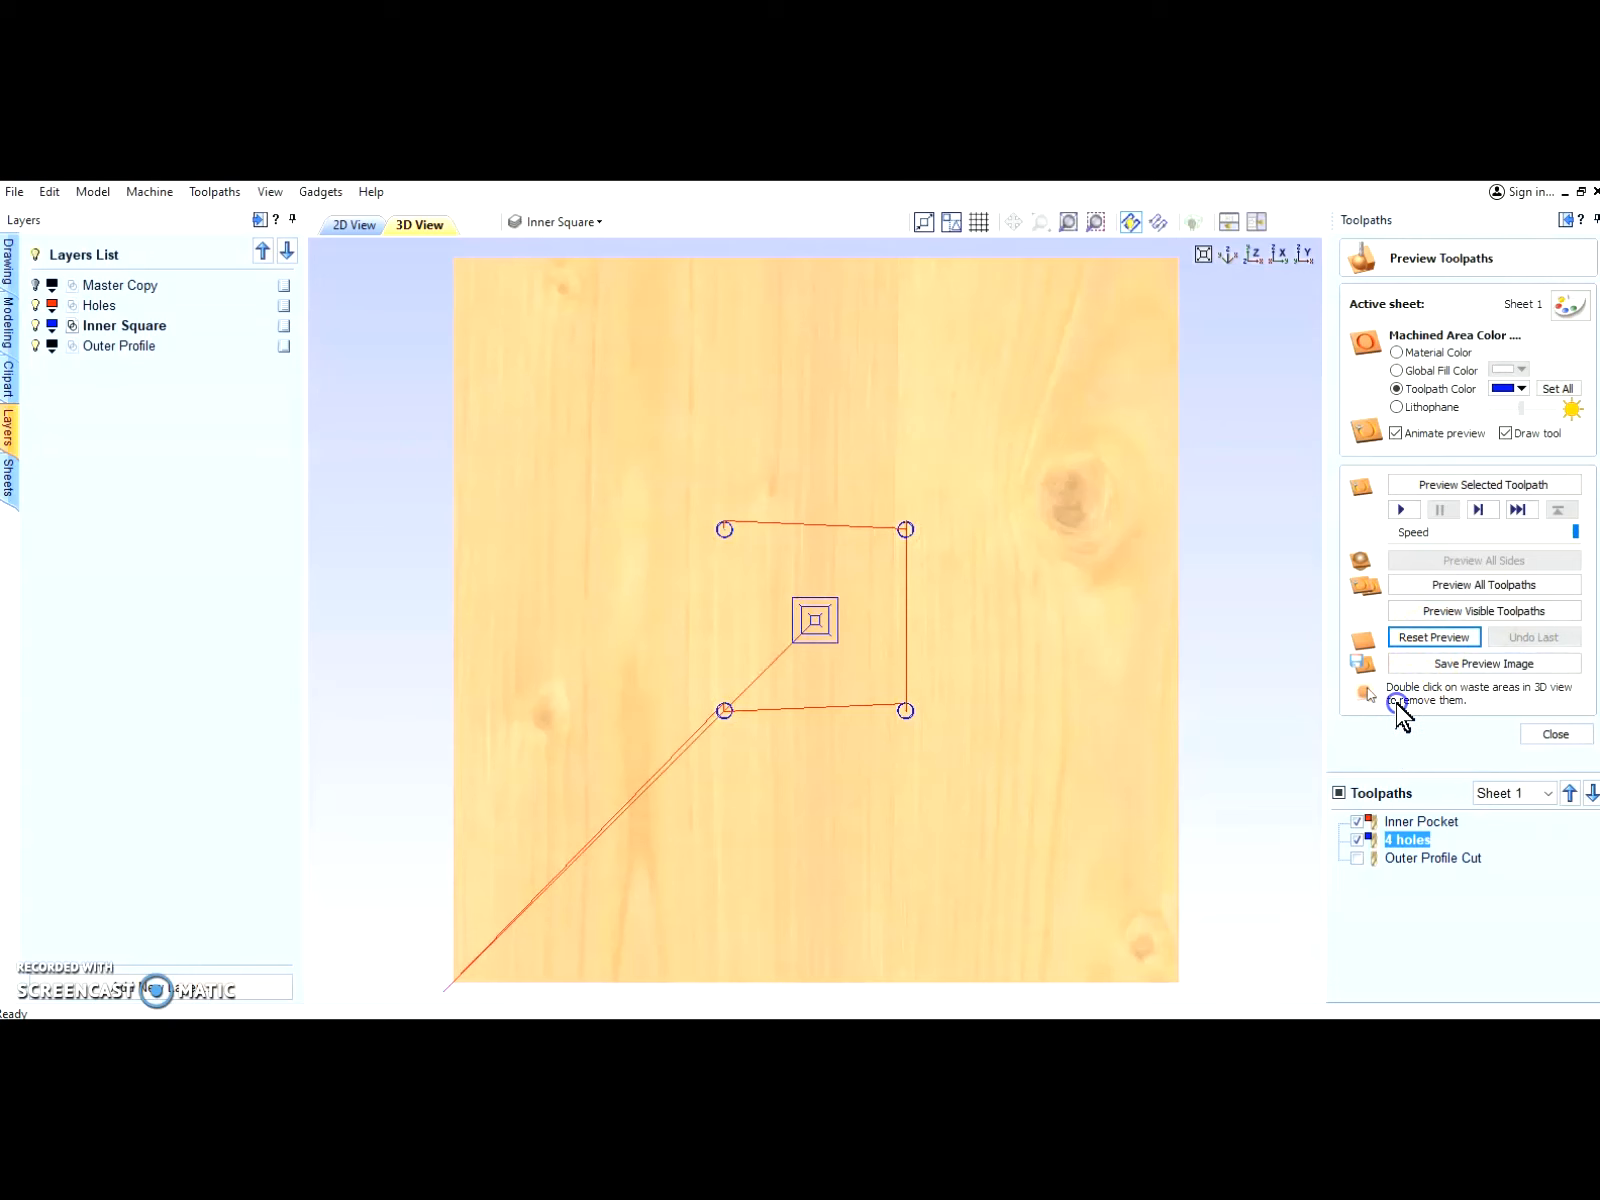
left_click(1440, 609)
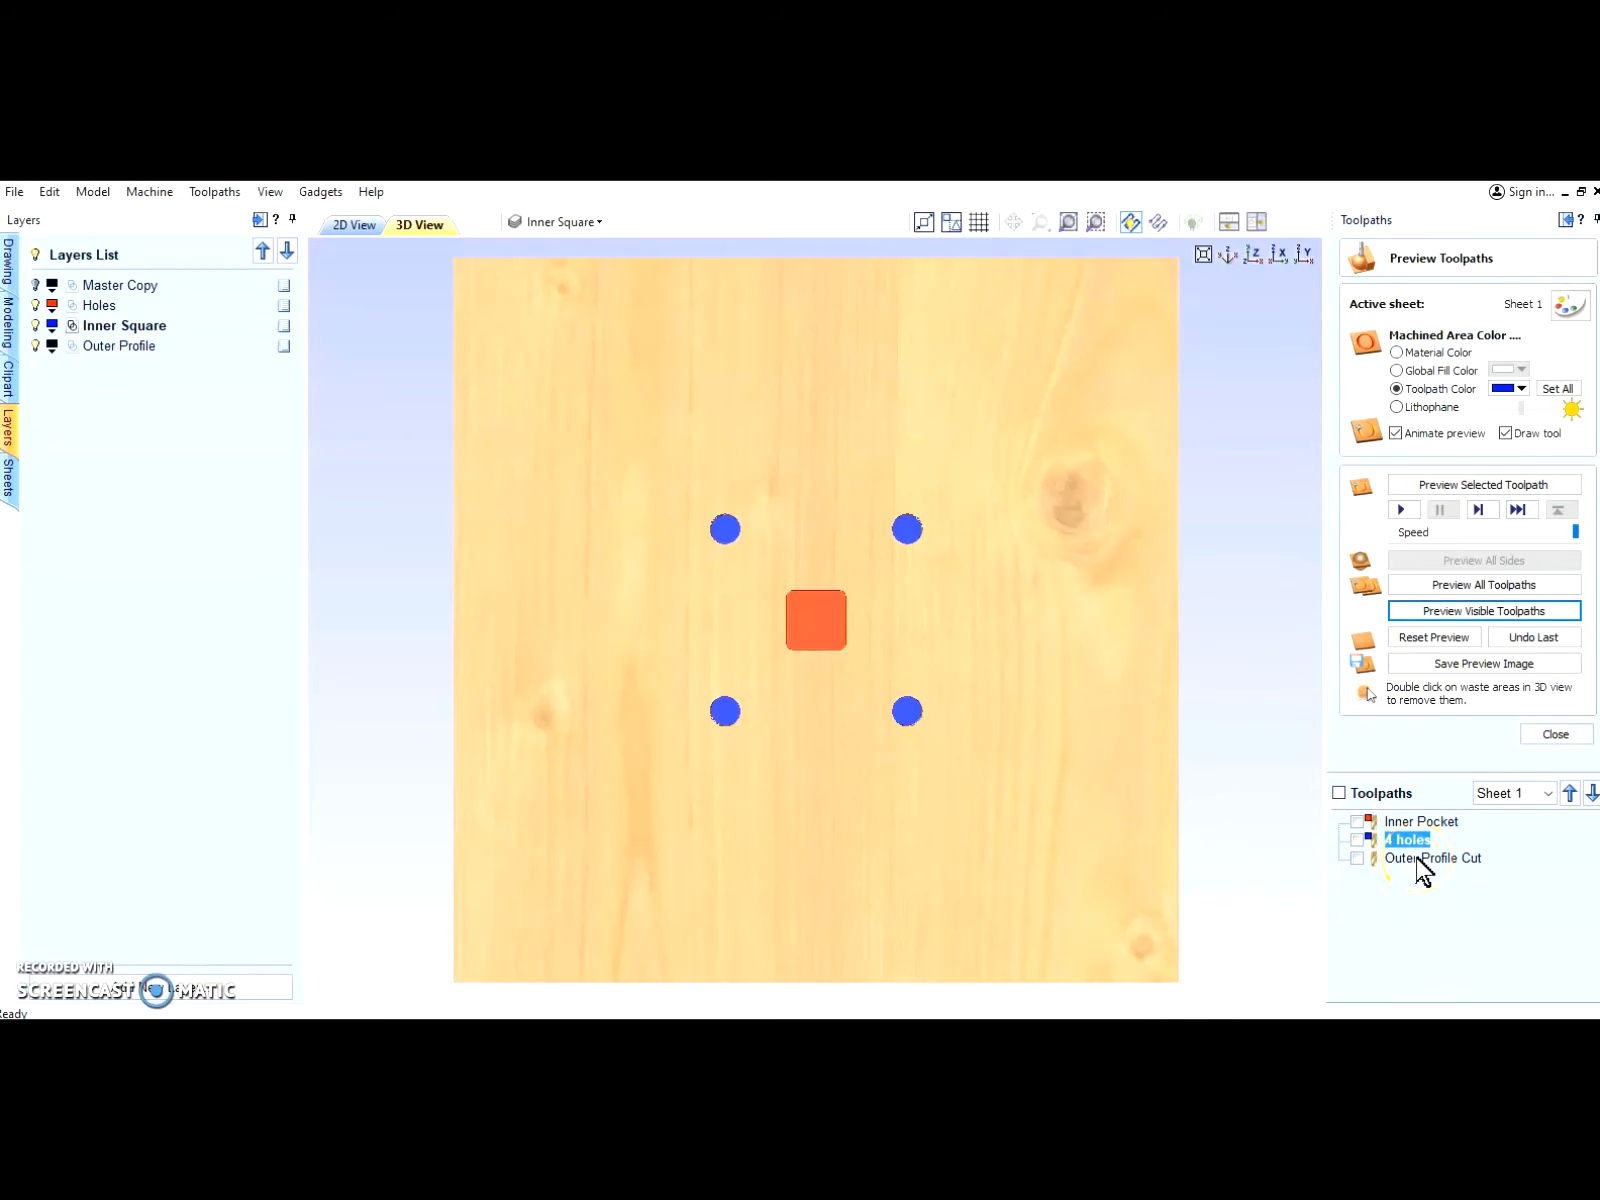
Step: Preview the Outer Profile Cut toolpath without tabs and undo that preview cut
left_click(1357, 858)
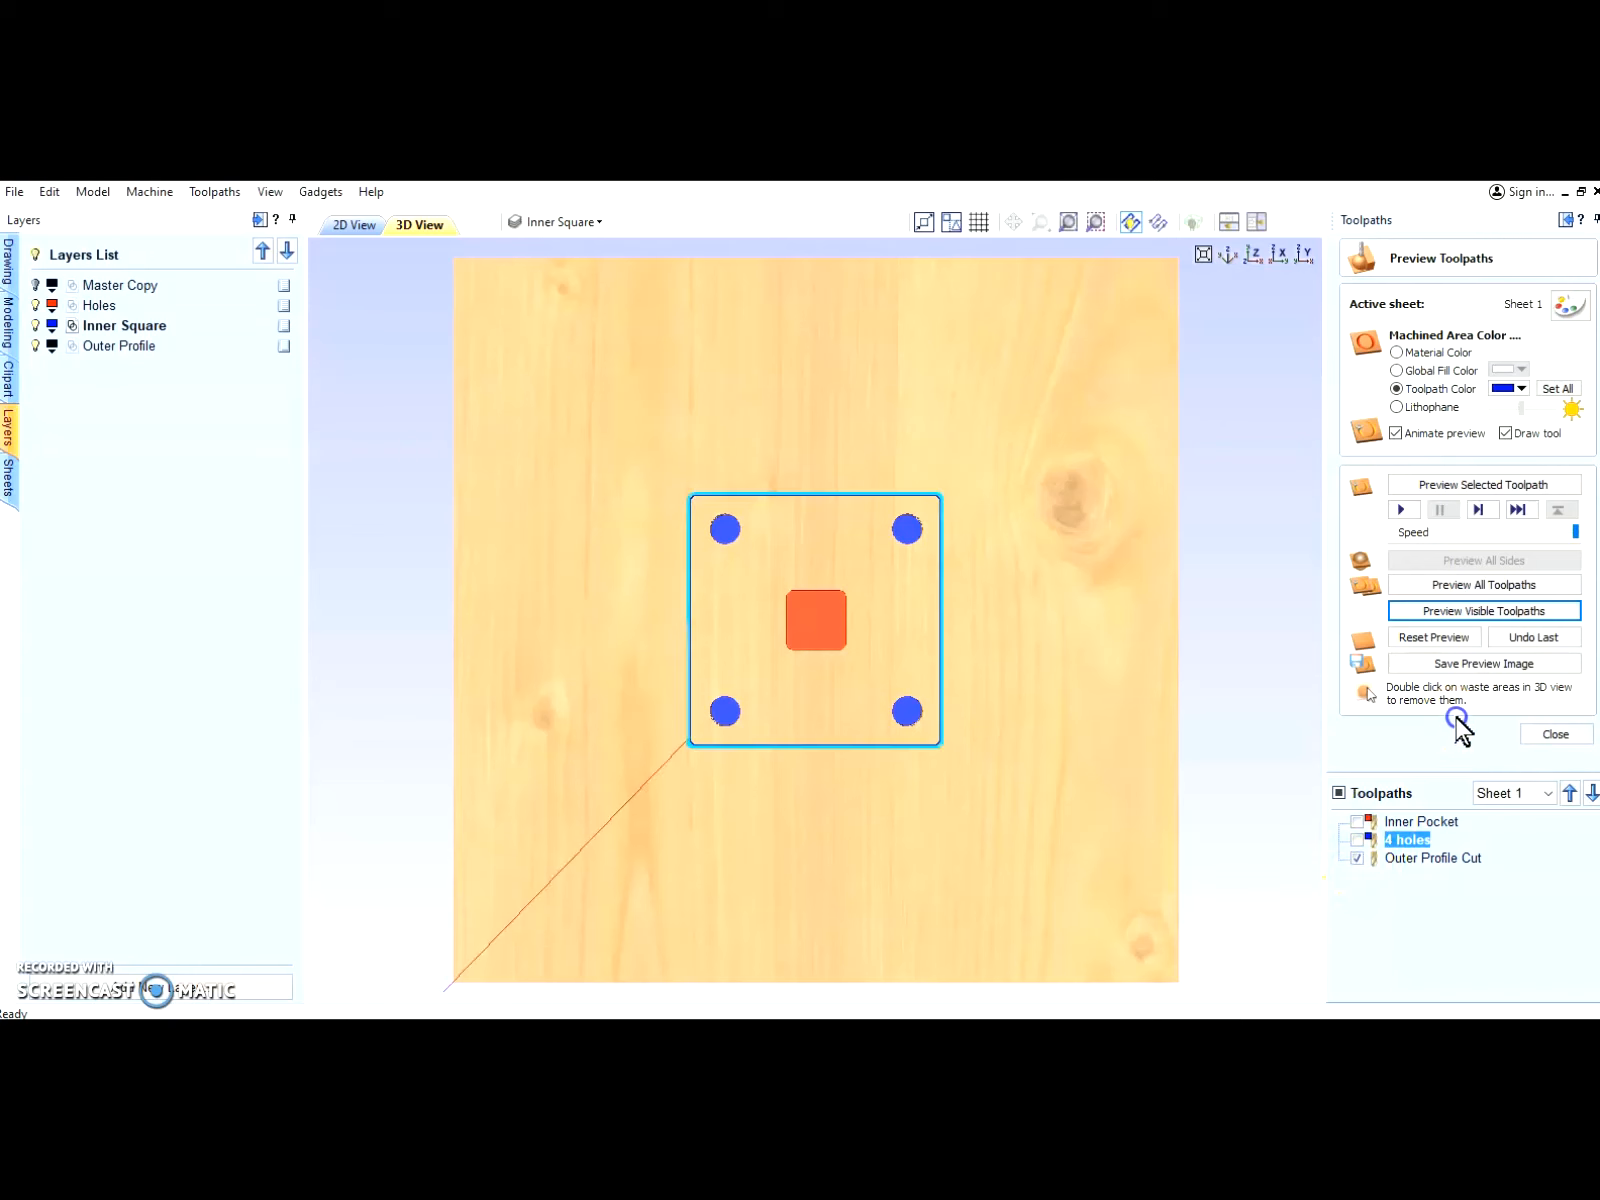
left_click(1460, 637)
left_click(1474, 612)
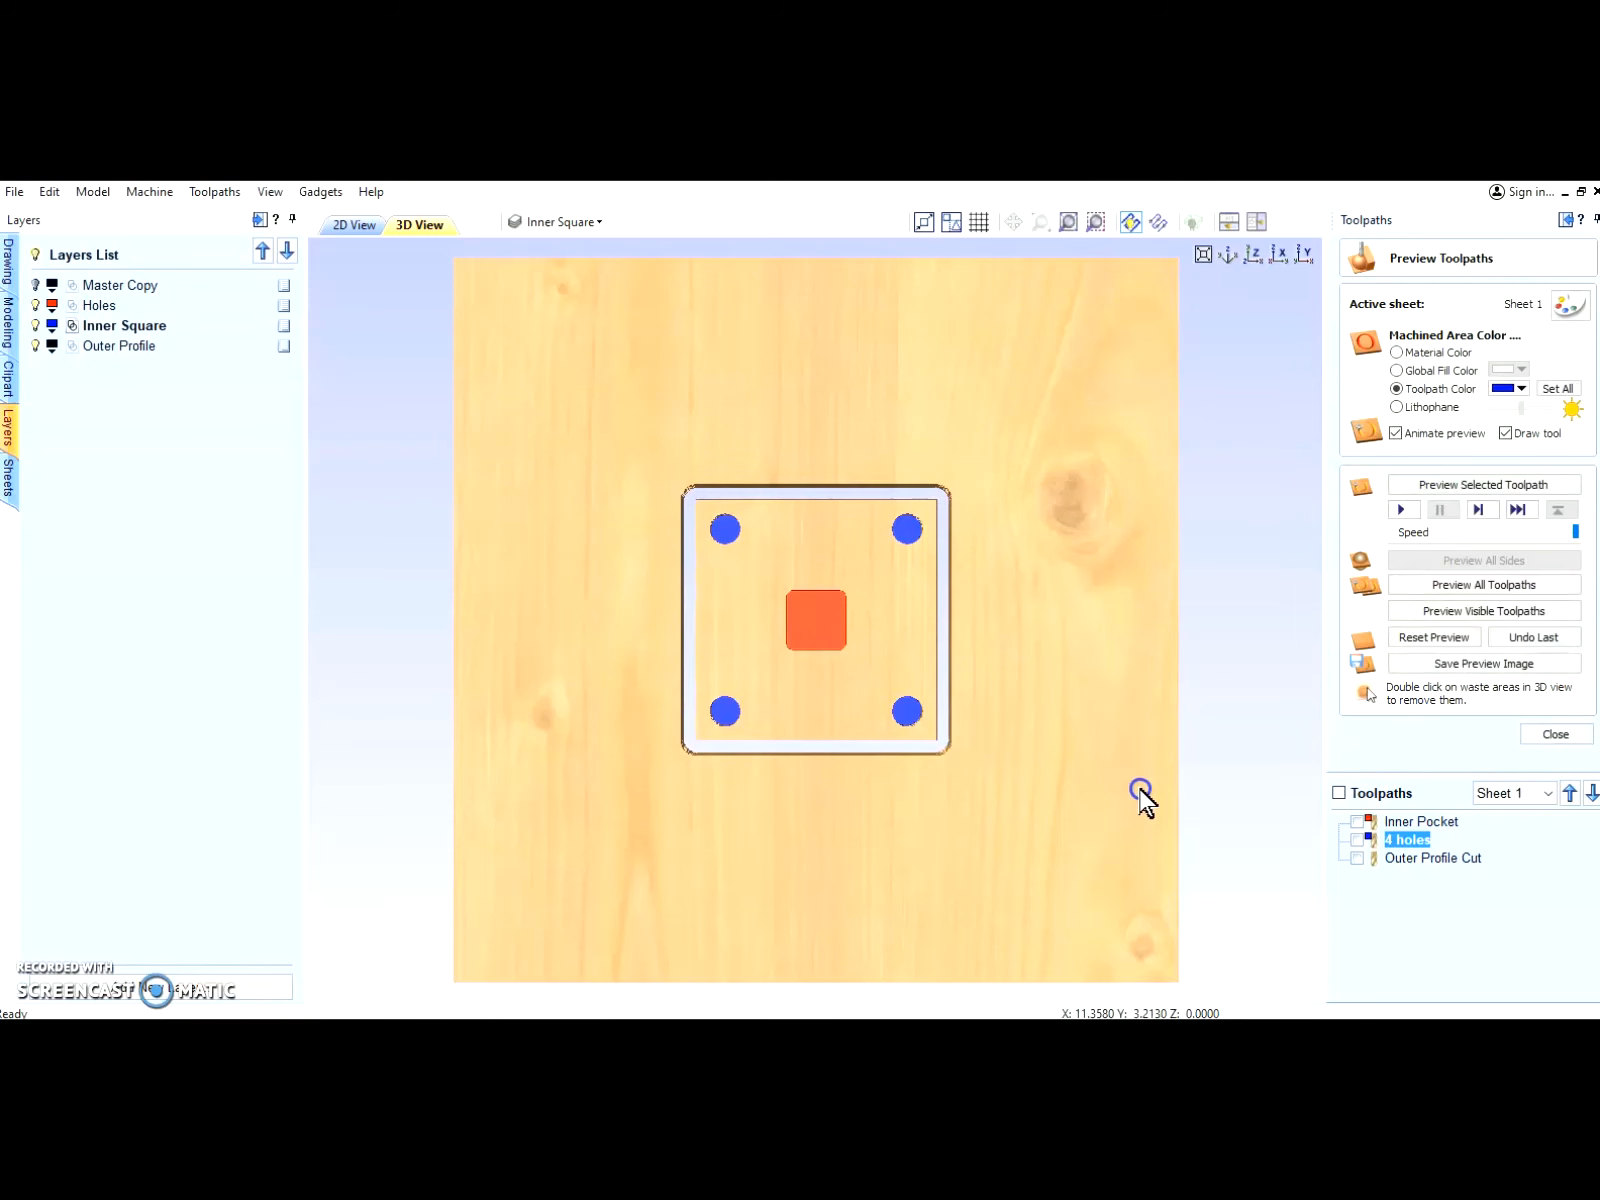
left_click(1490, 637)
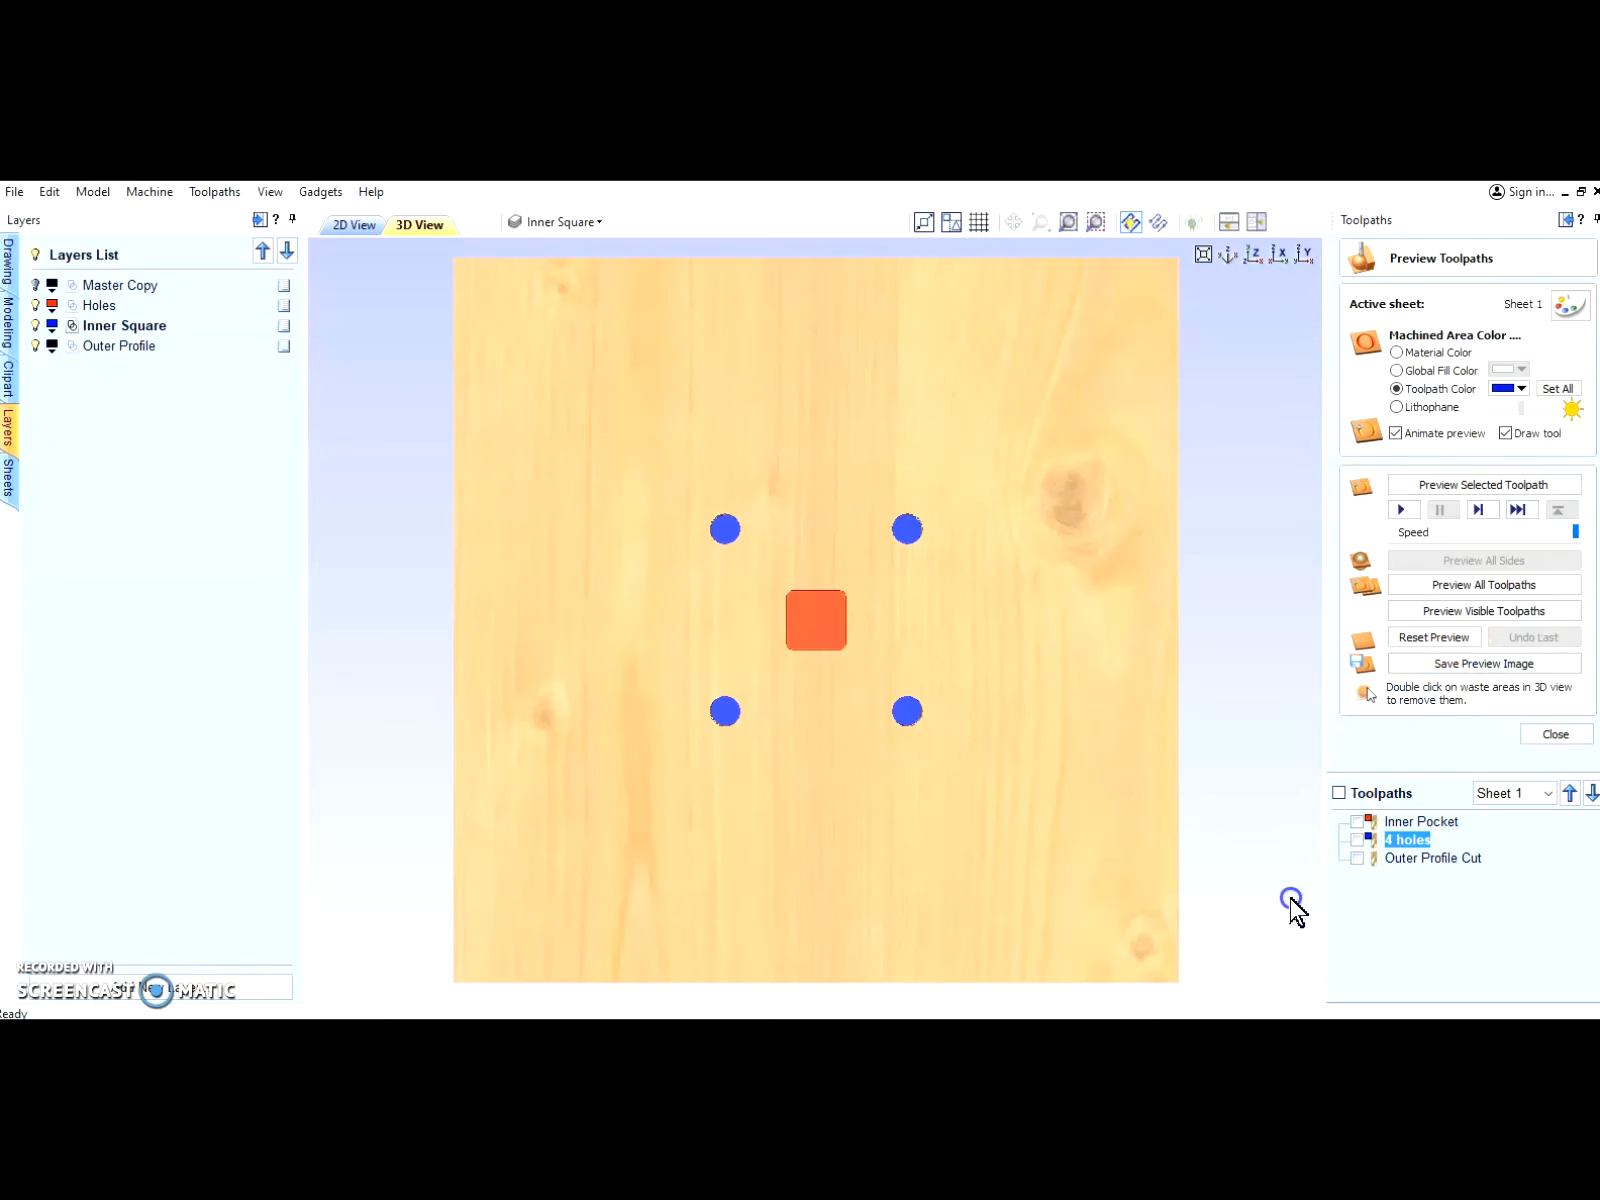
Step: Enable tabs on the Outer Profile Cut toolpath and automatically add a constant number of 4 tabs
double_click(1436, 866)
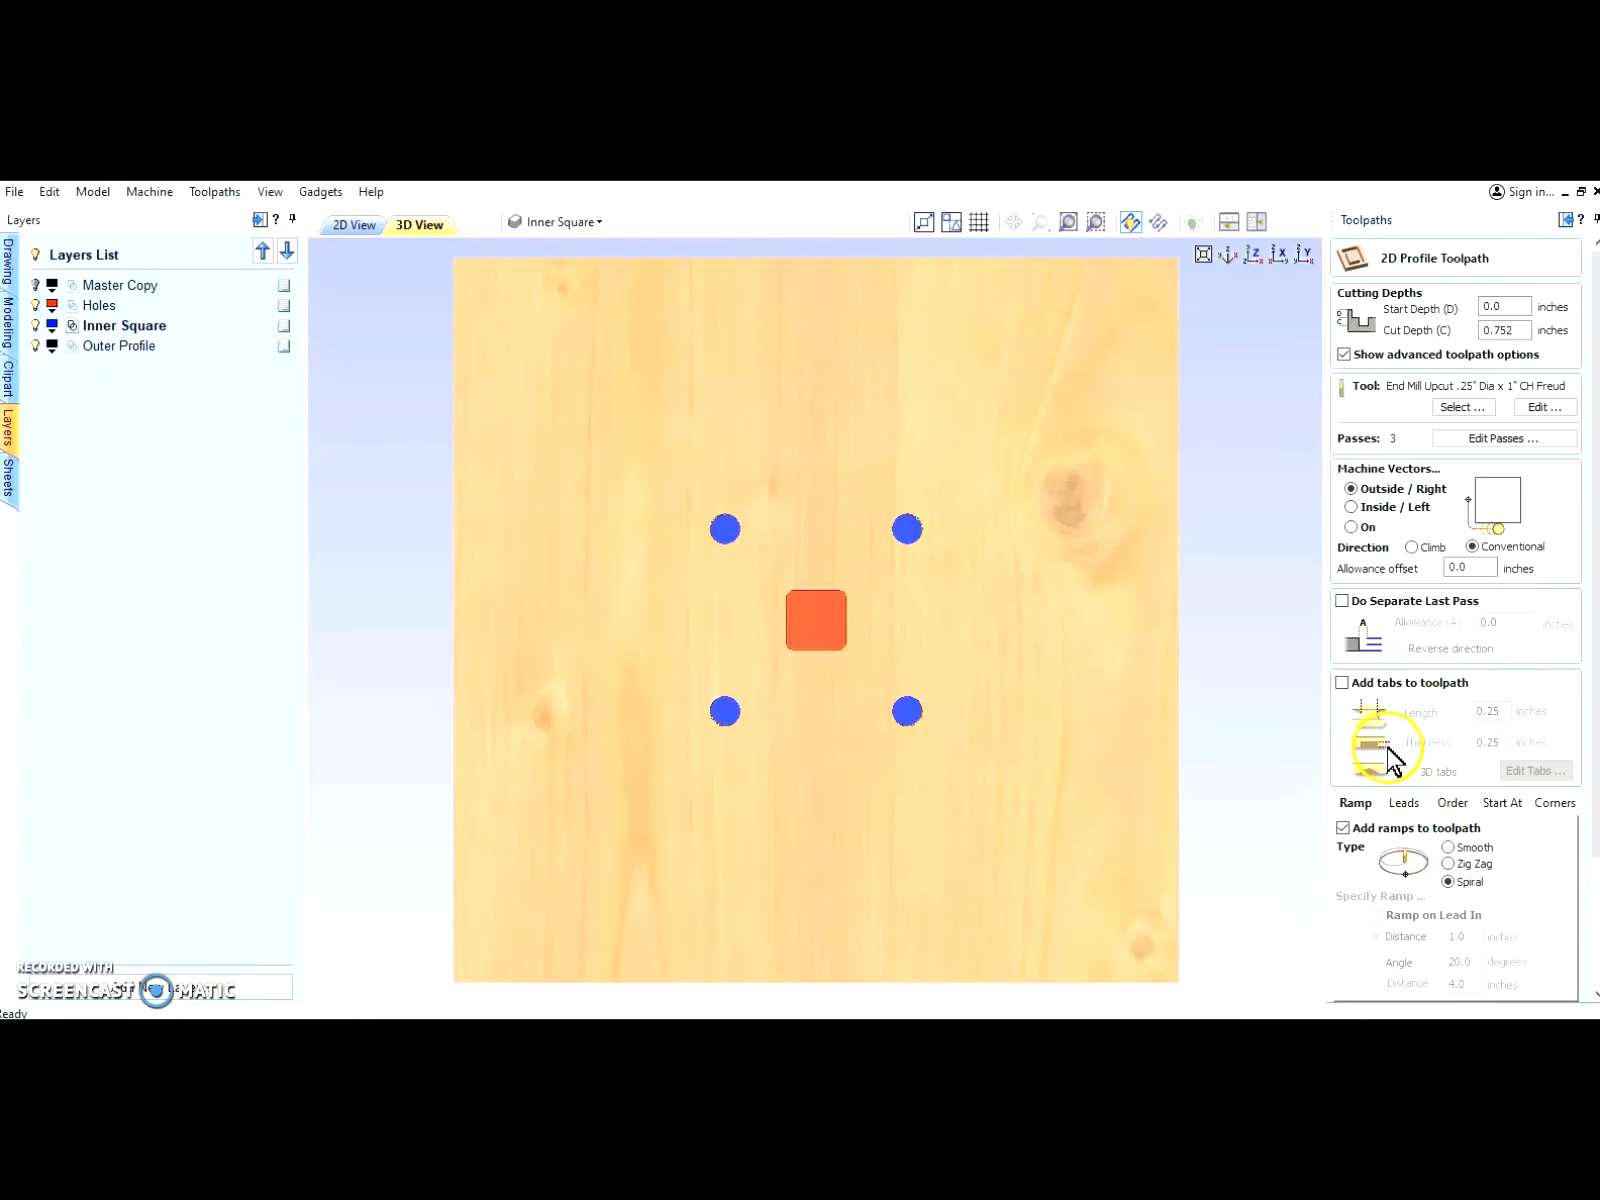
left_click(1342, 683)
left_click(1512, 773)
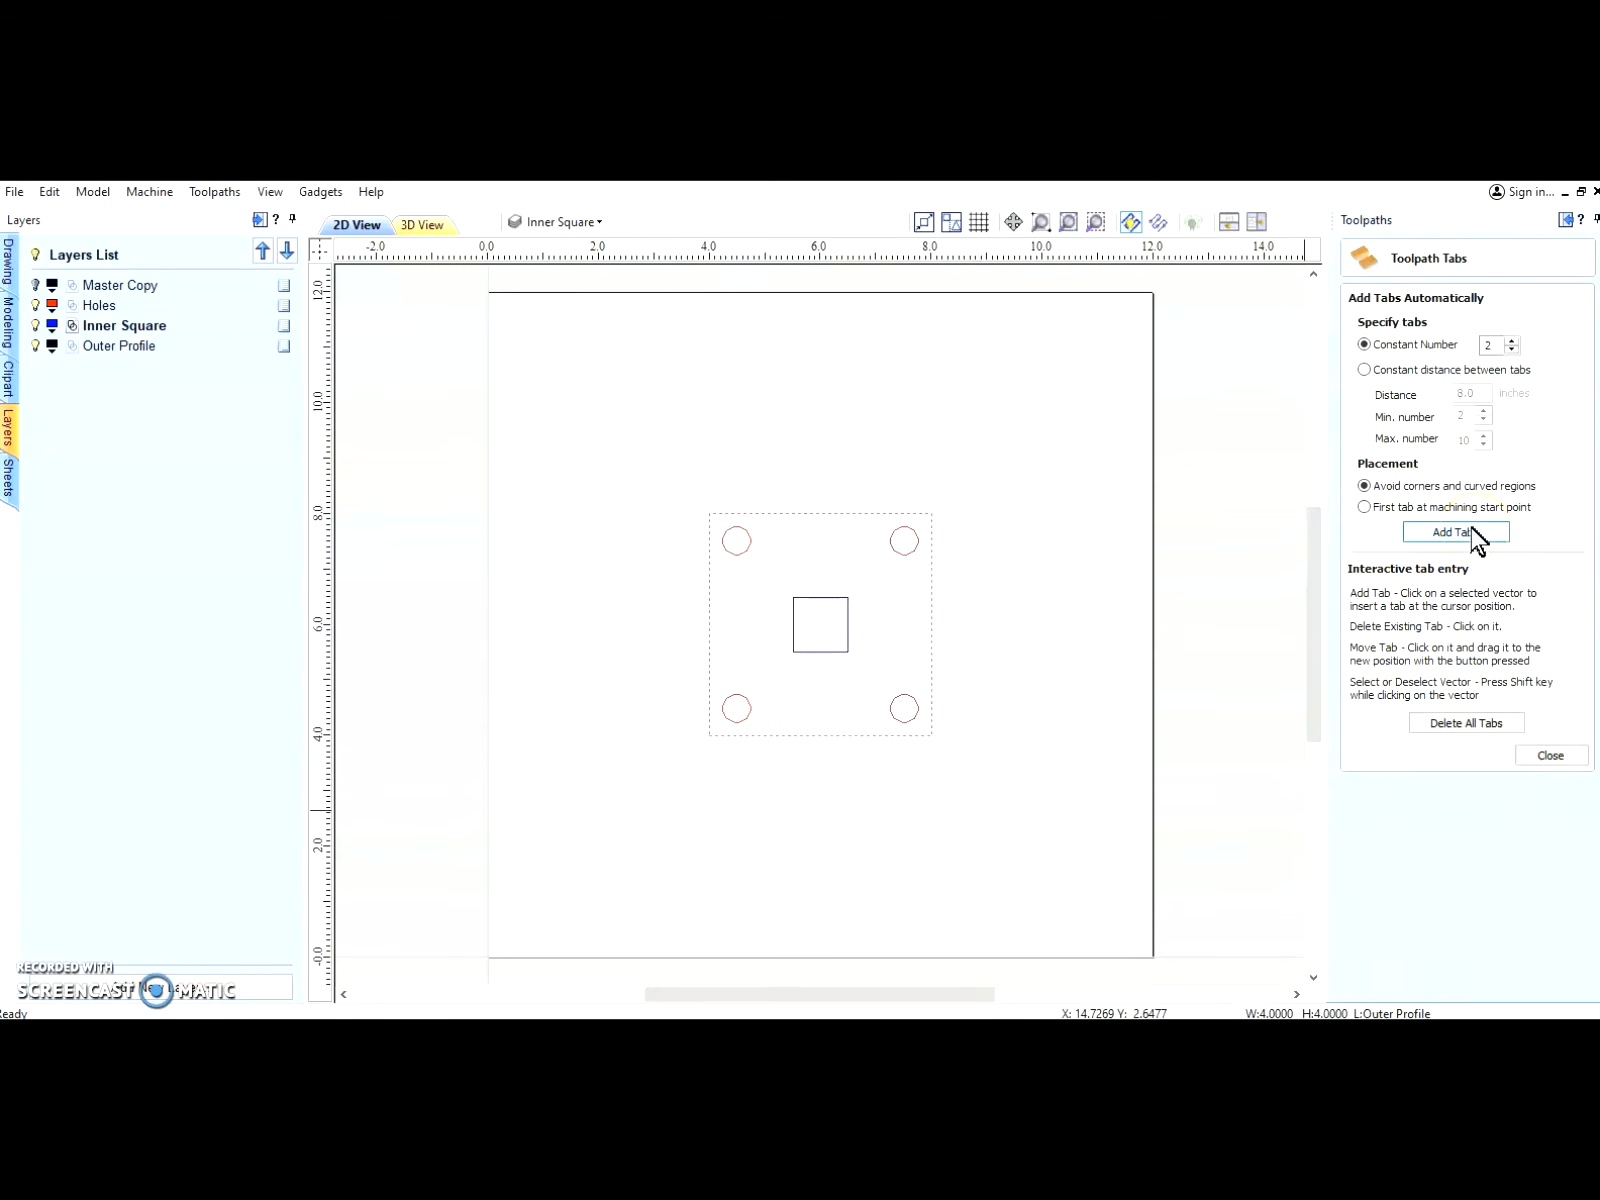
left_click(1512, 341)
left_click(1512, 341)
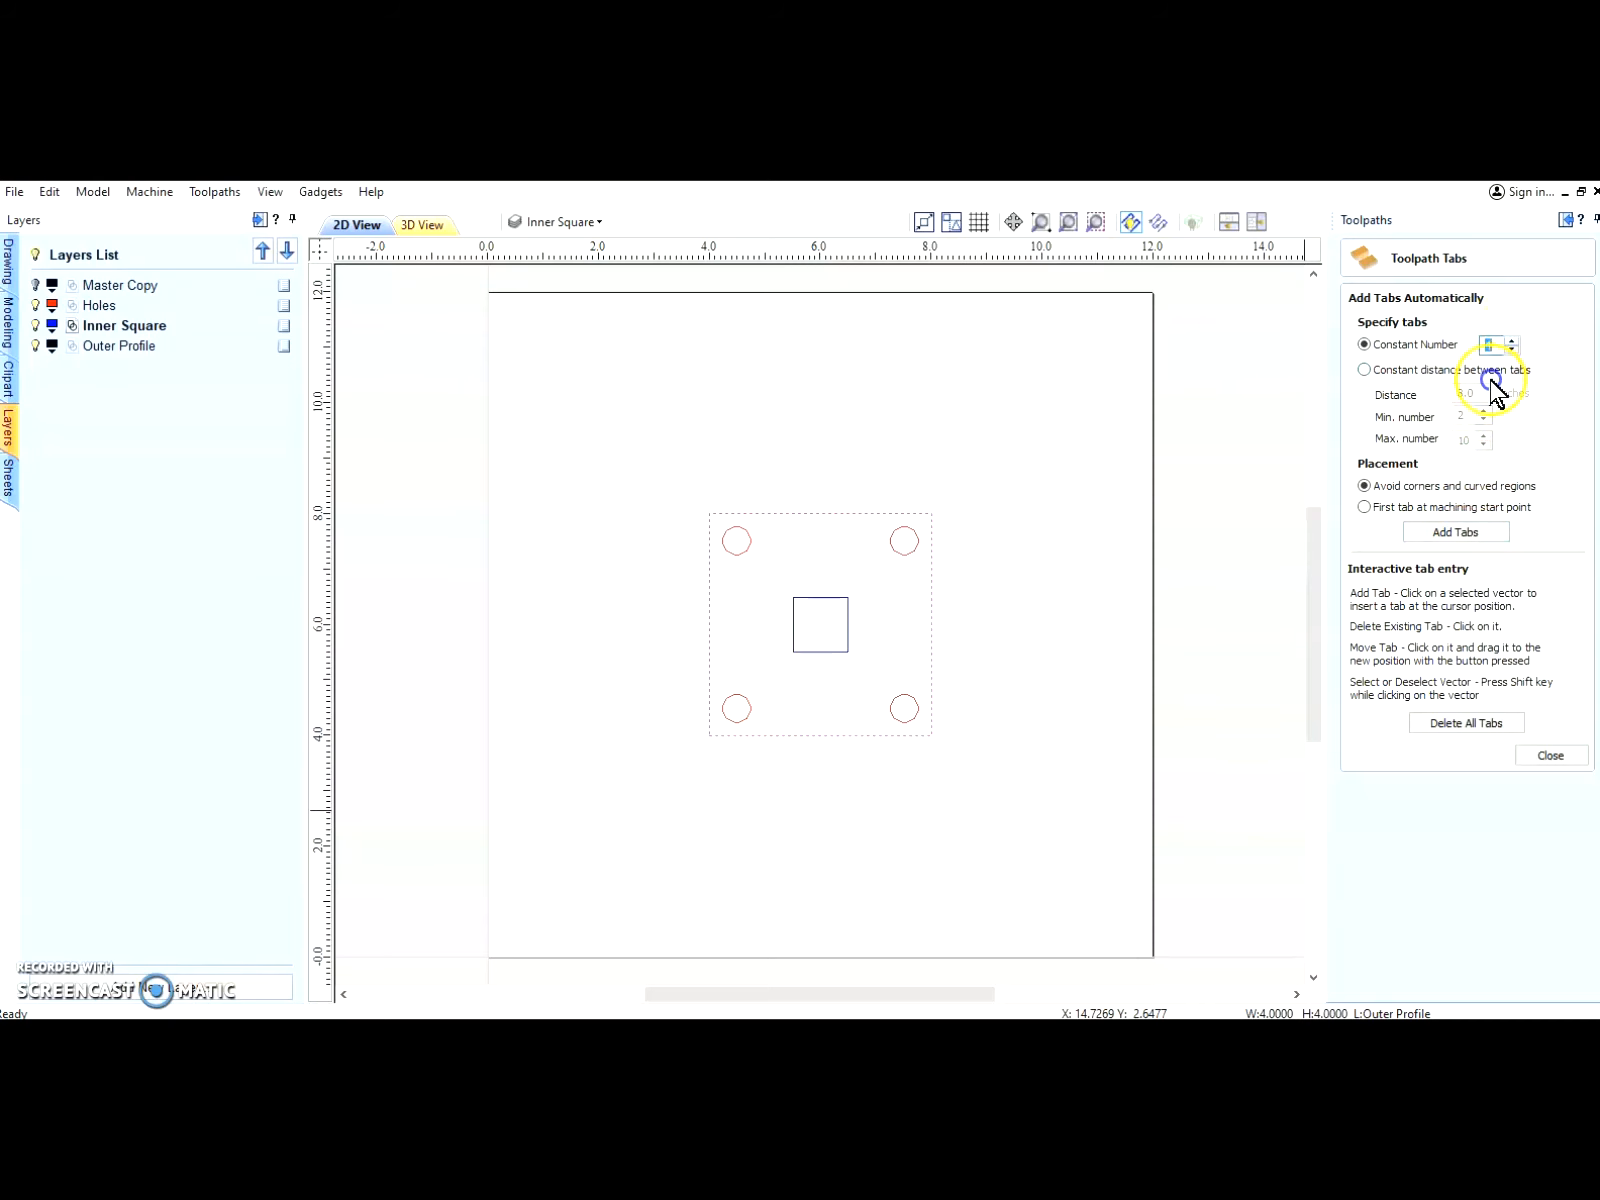
left_click(1462, 533)
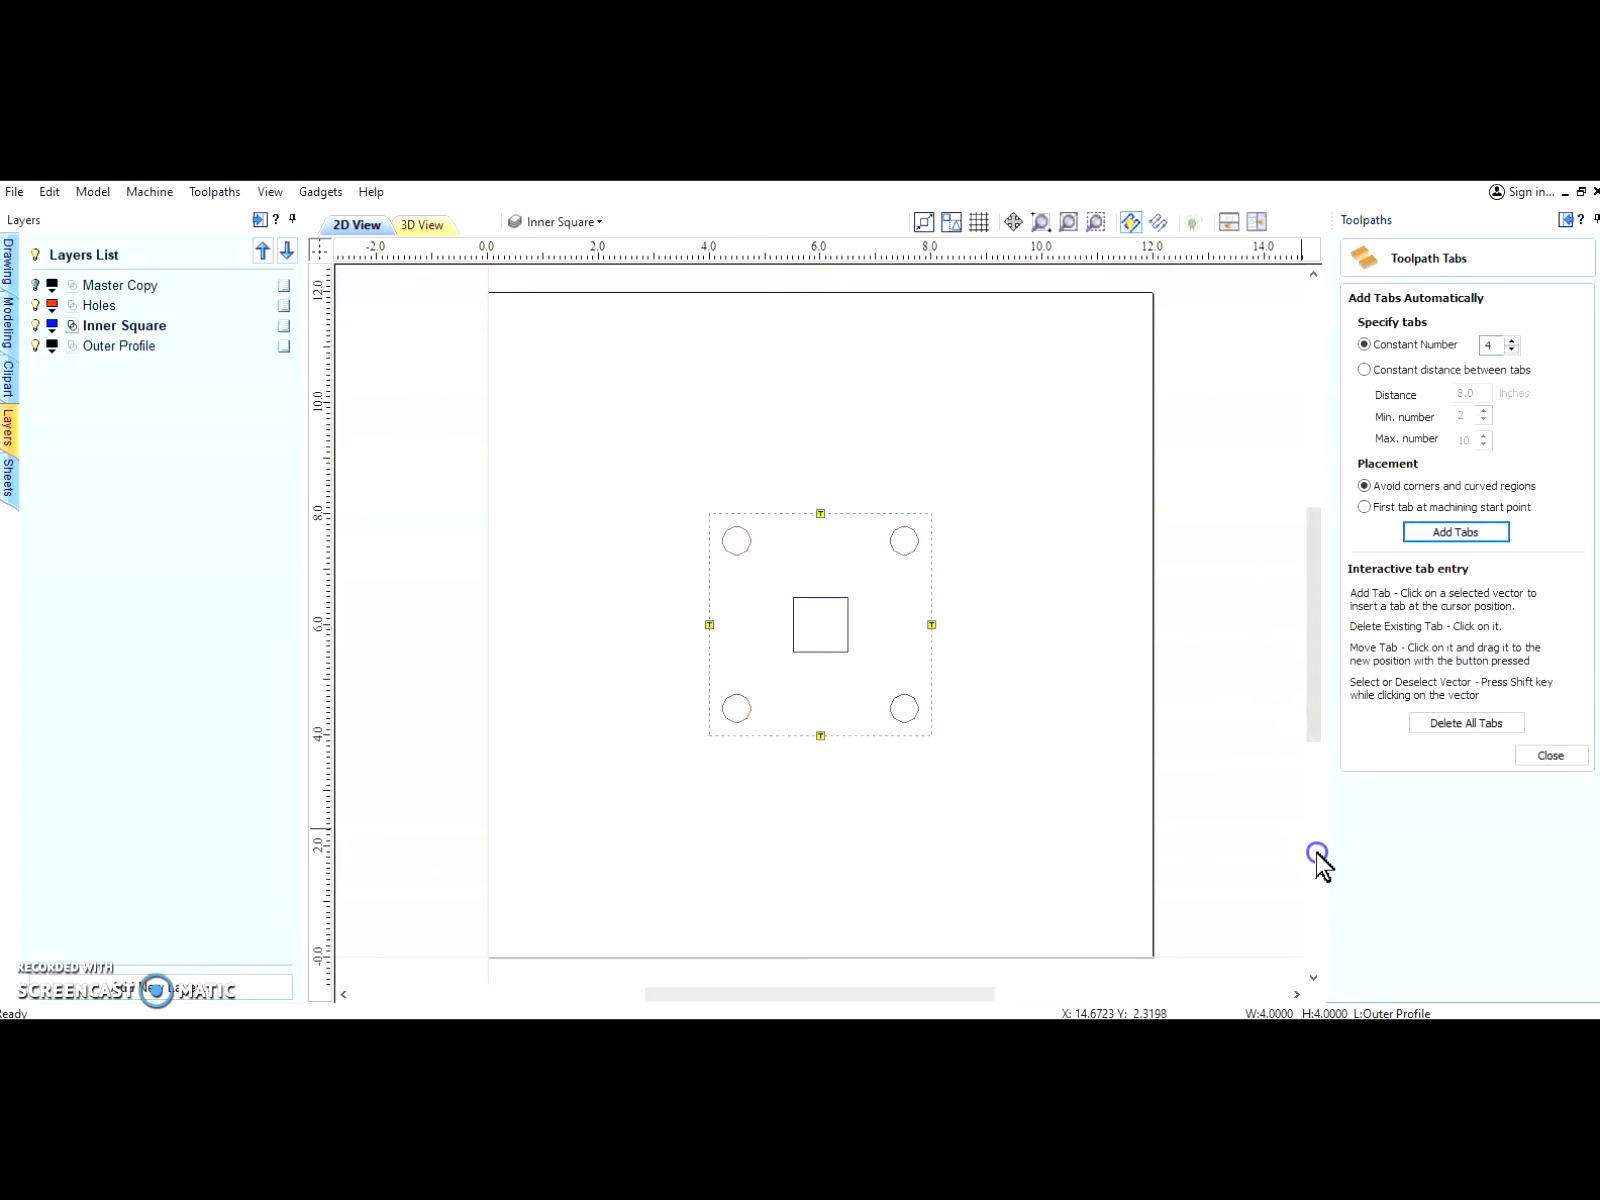
left_click(1552, 757)
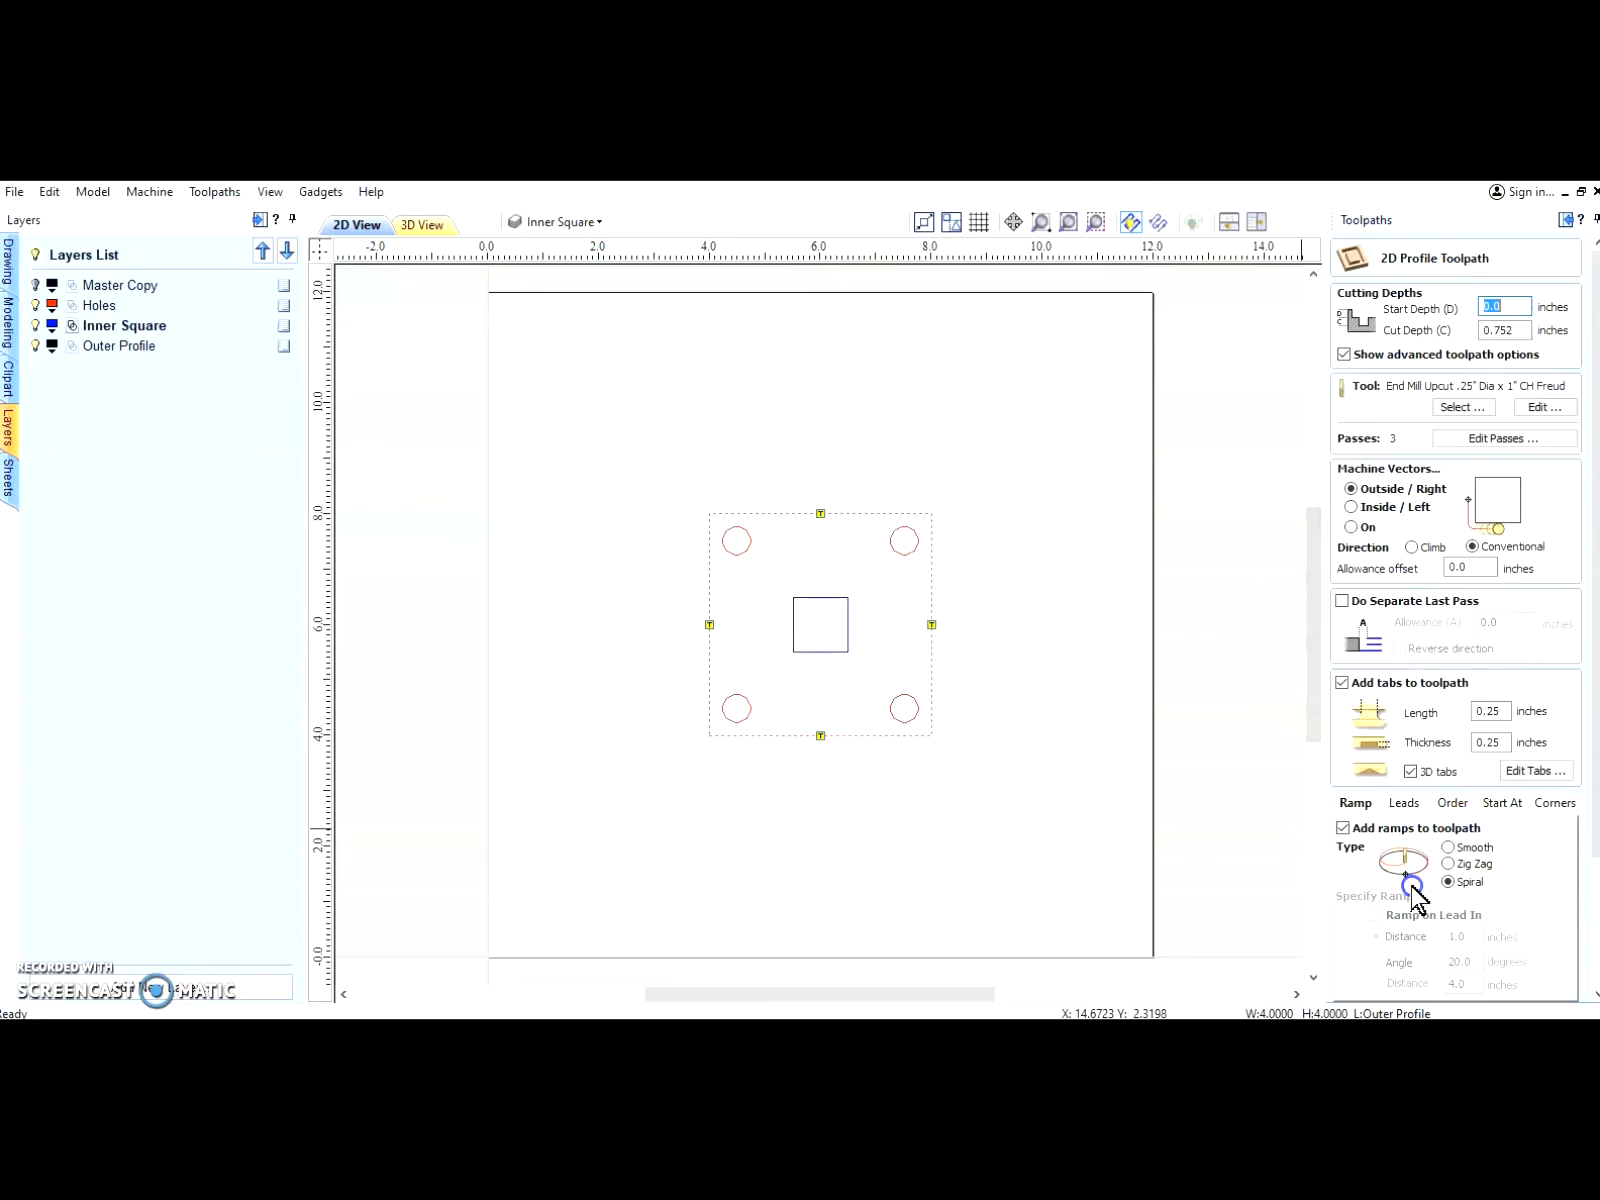
Step: Recalculate the Outer Profile Cut toolpath, accepting the cut through the material, and preview it
scroll(1410, 895, "down", 3)
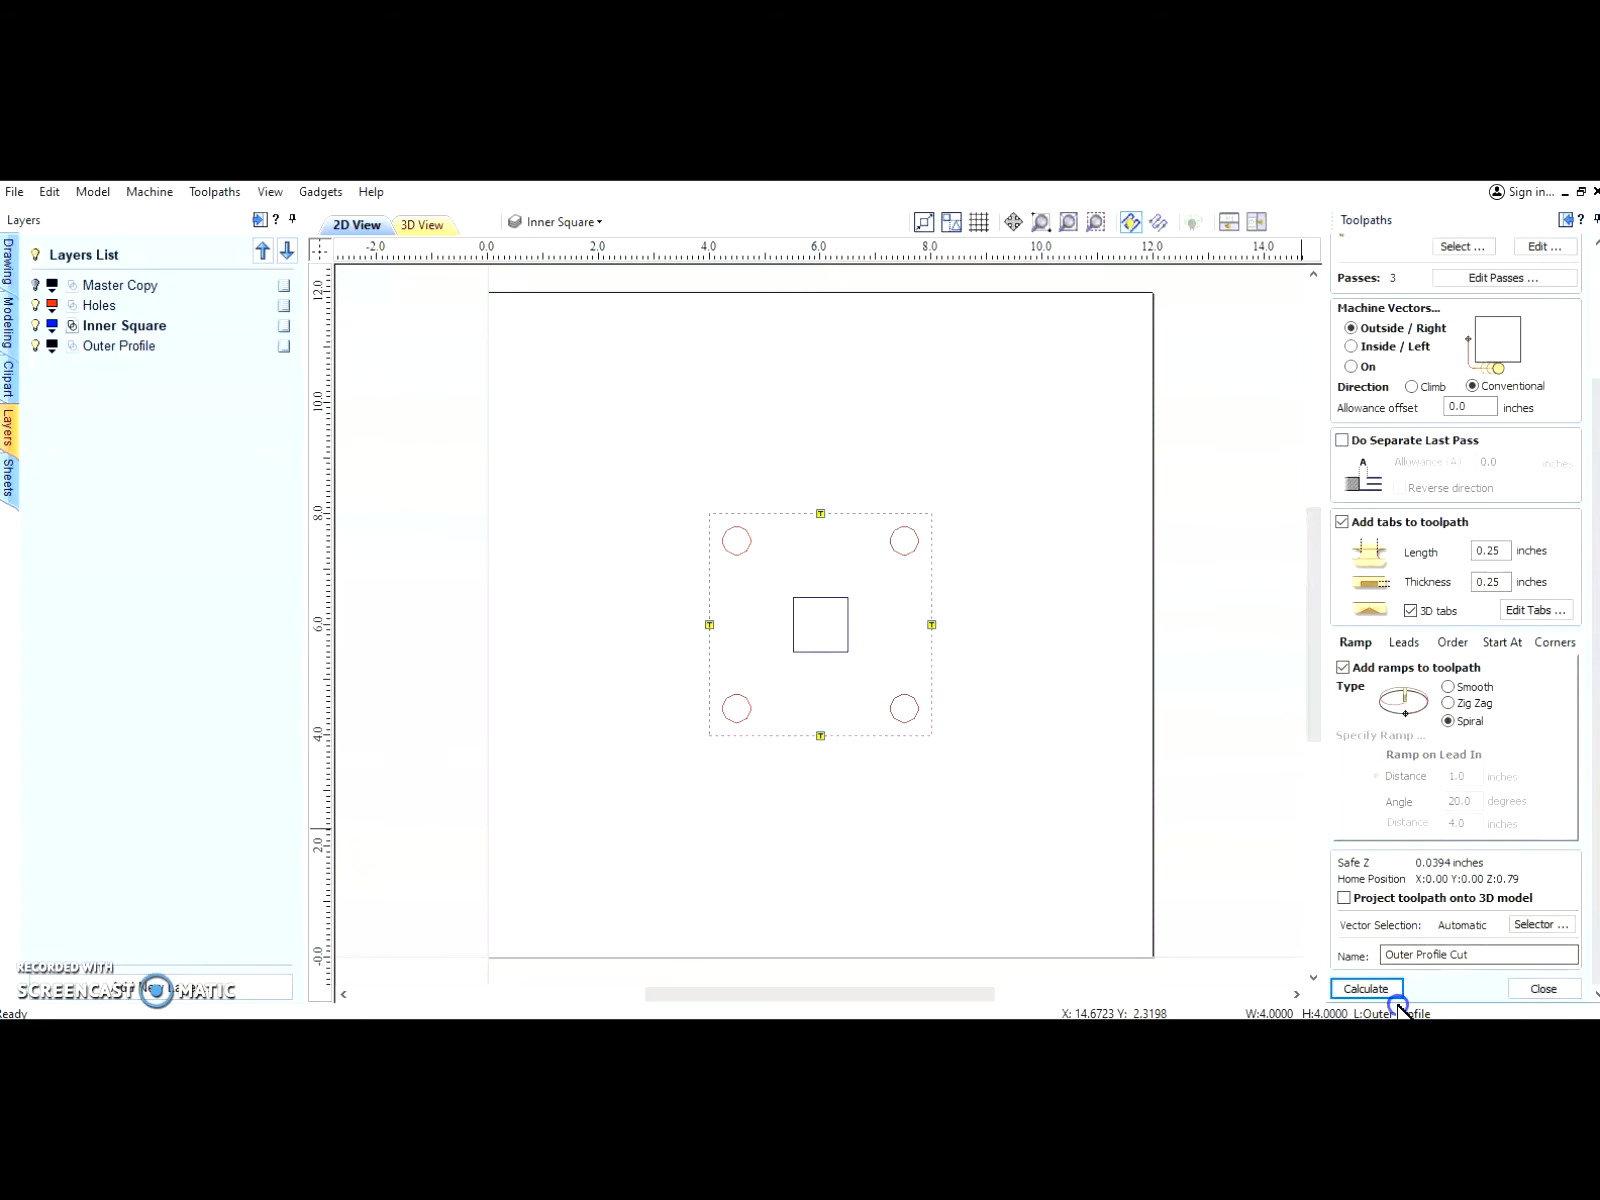
left_click(1368, 990)
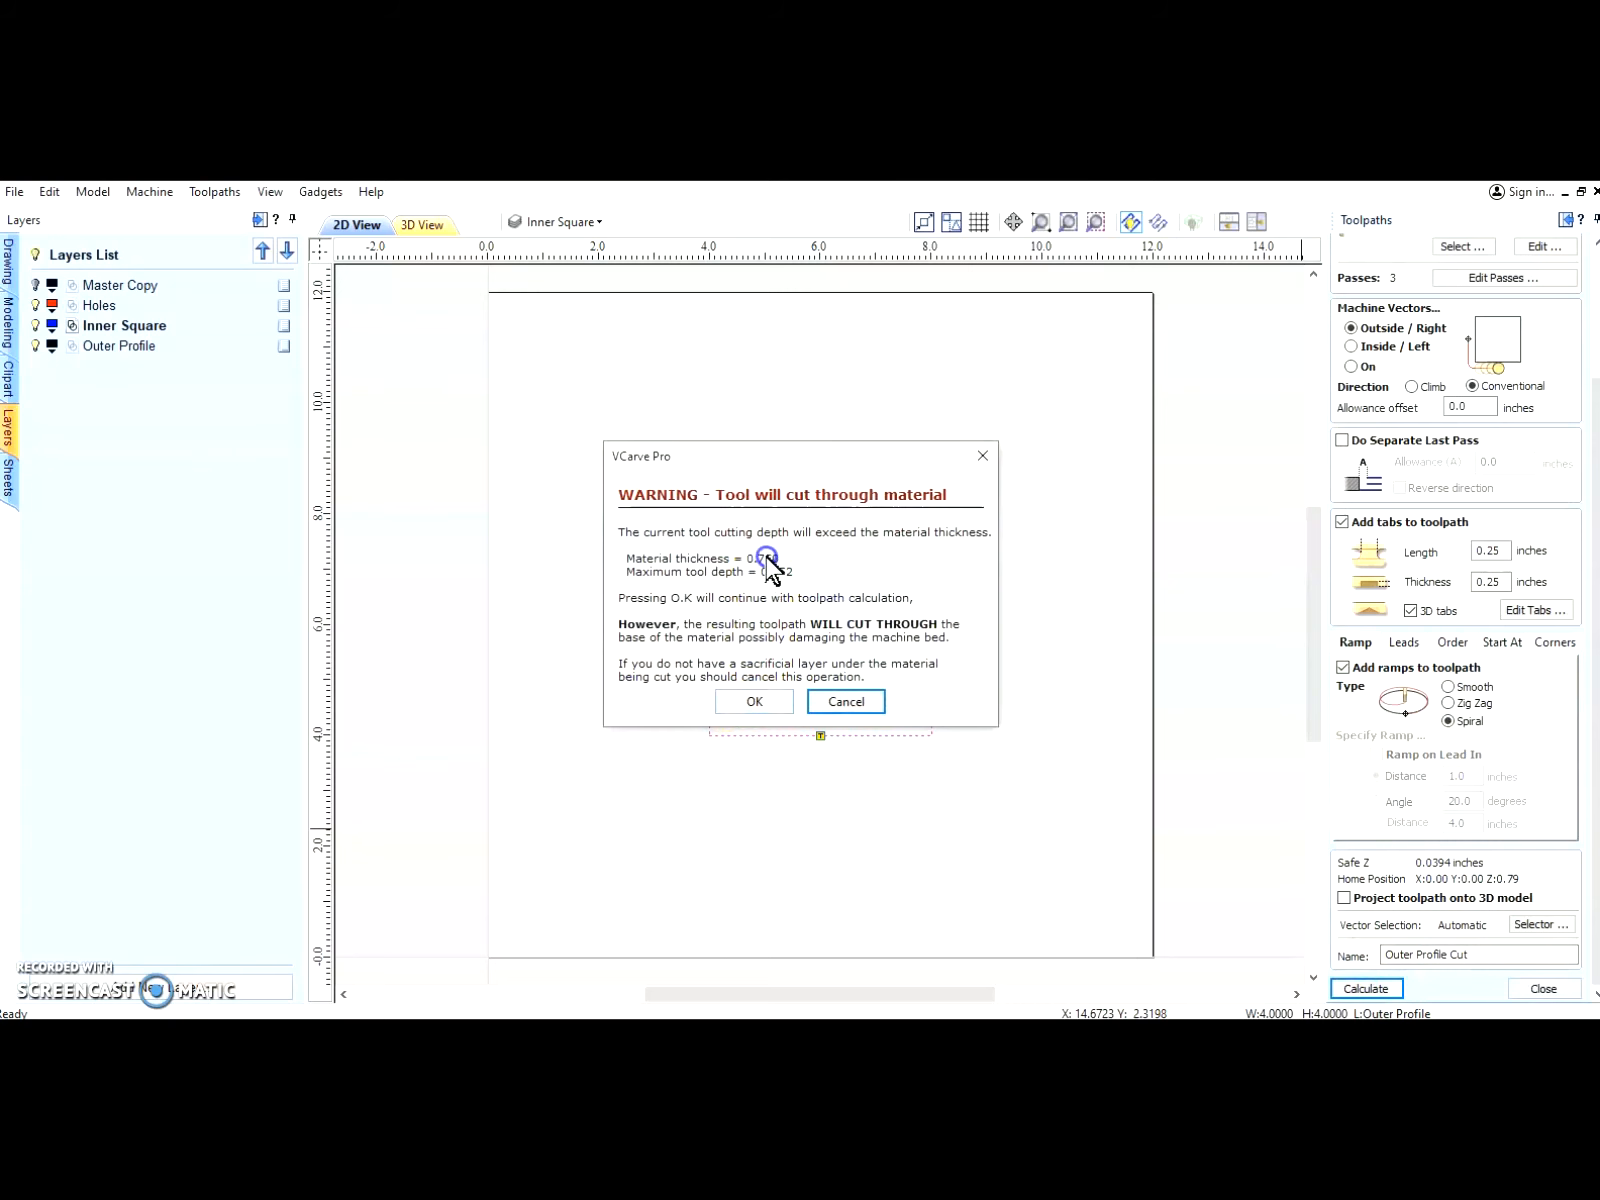
left_click(758, 701)
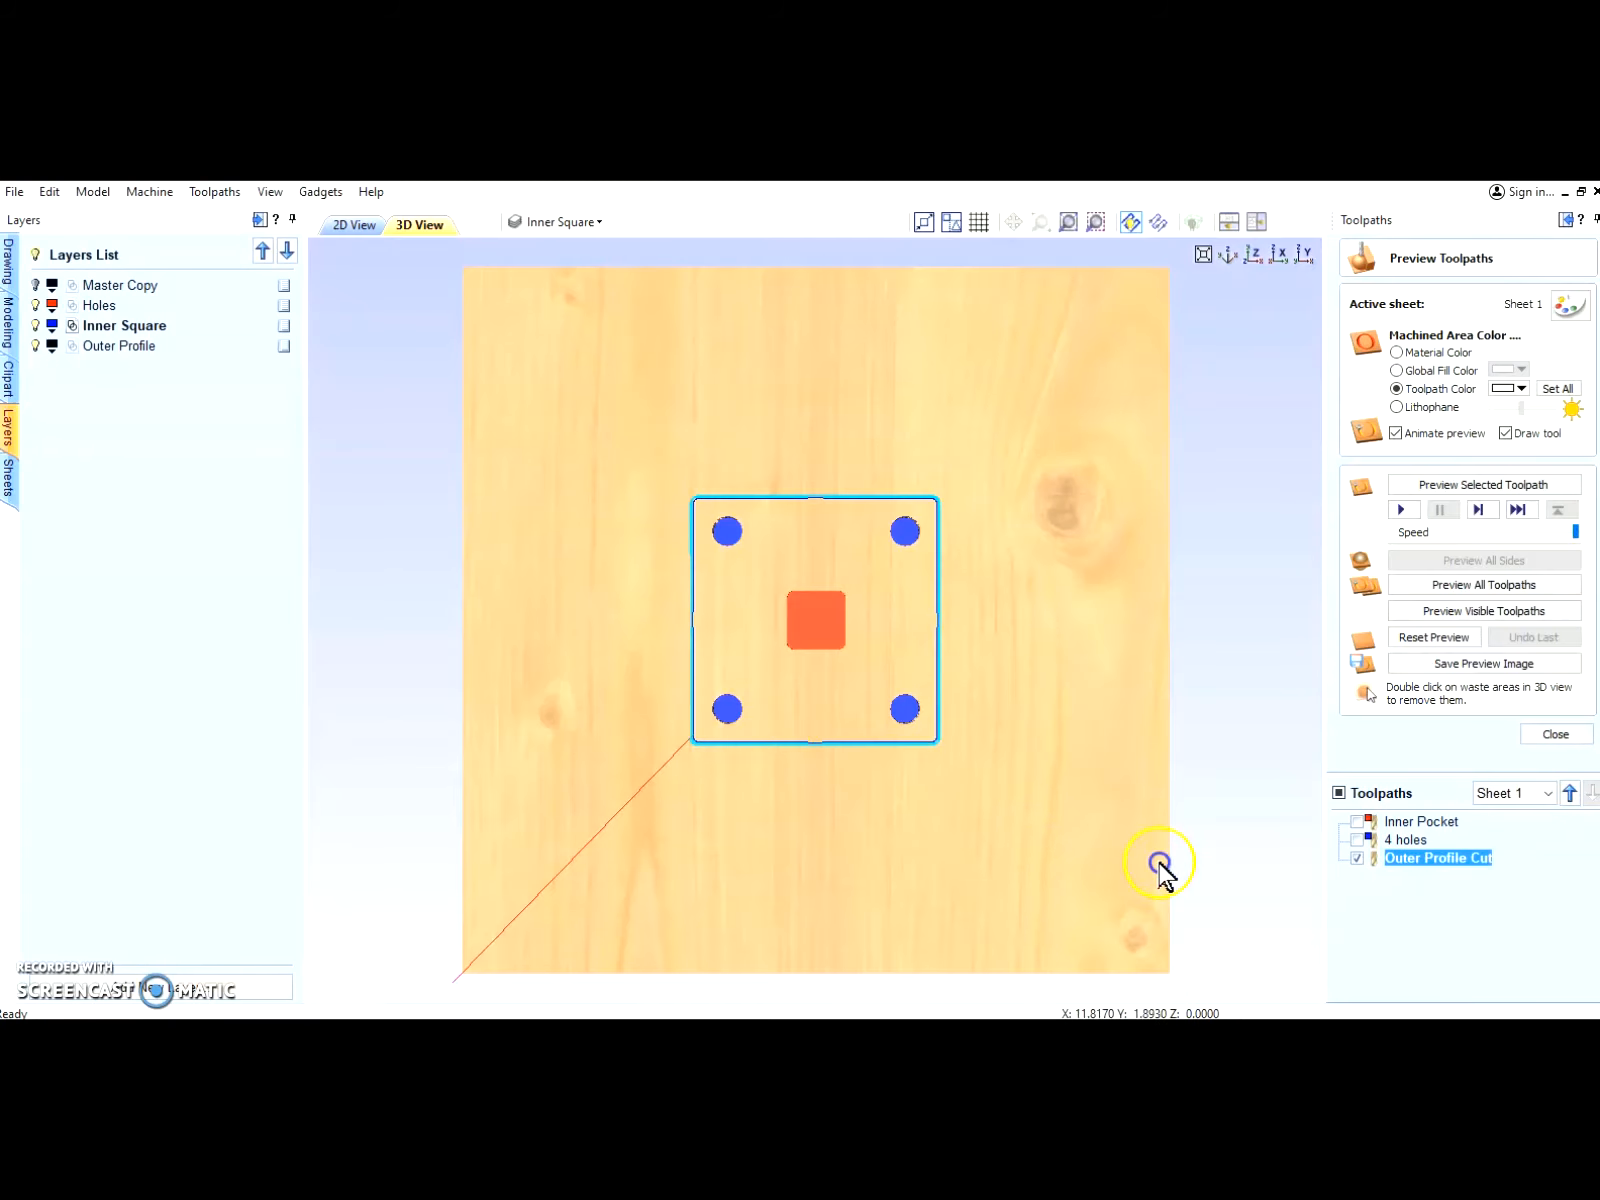
left_click(1470, 611)
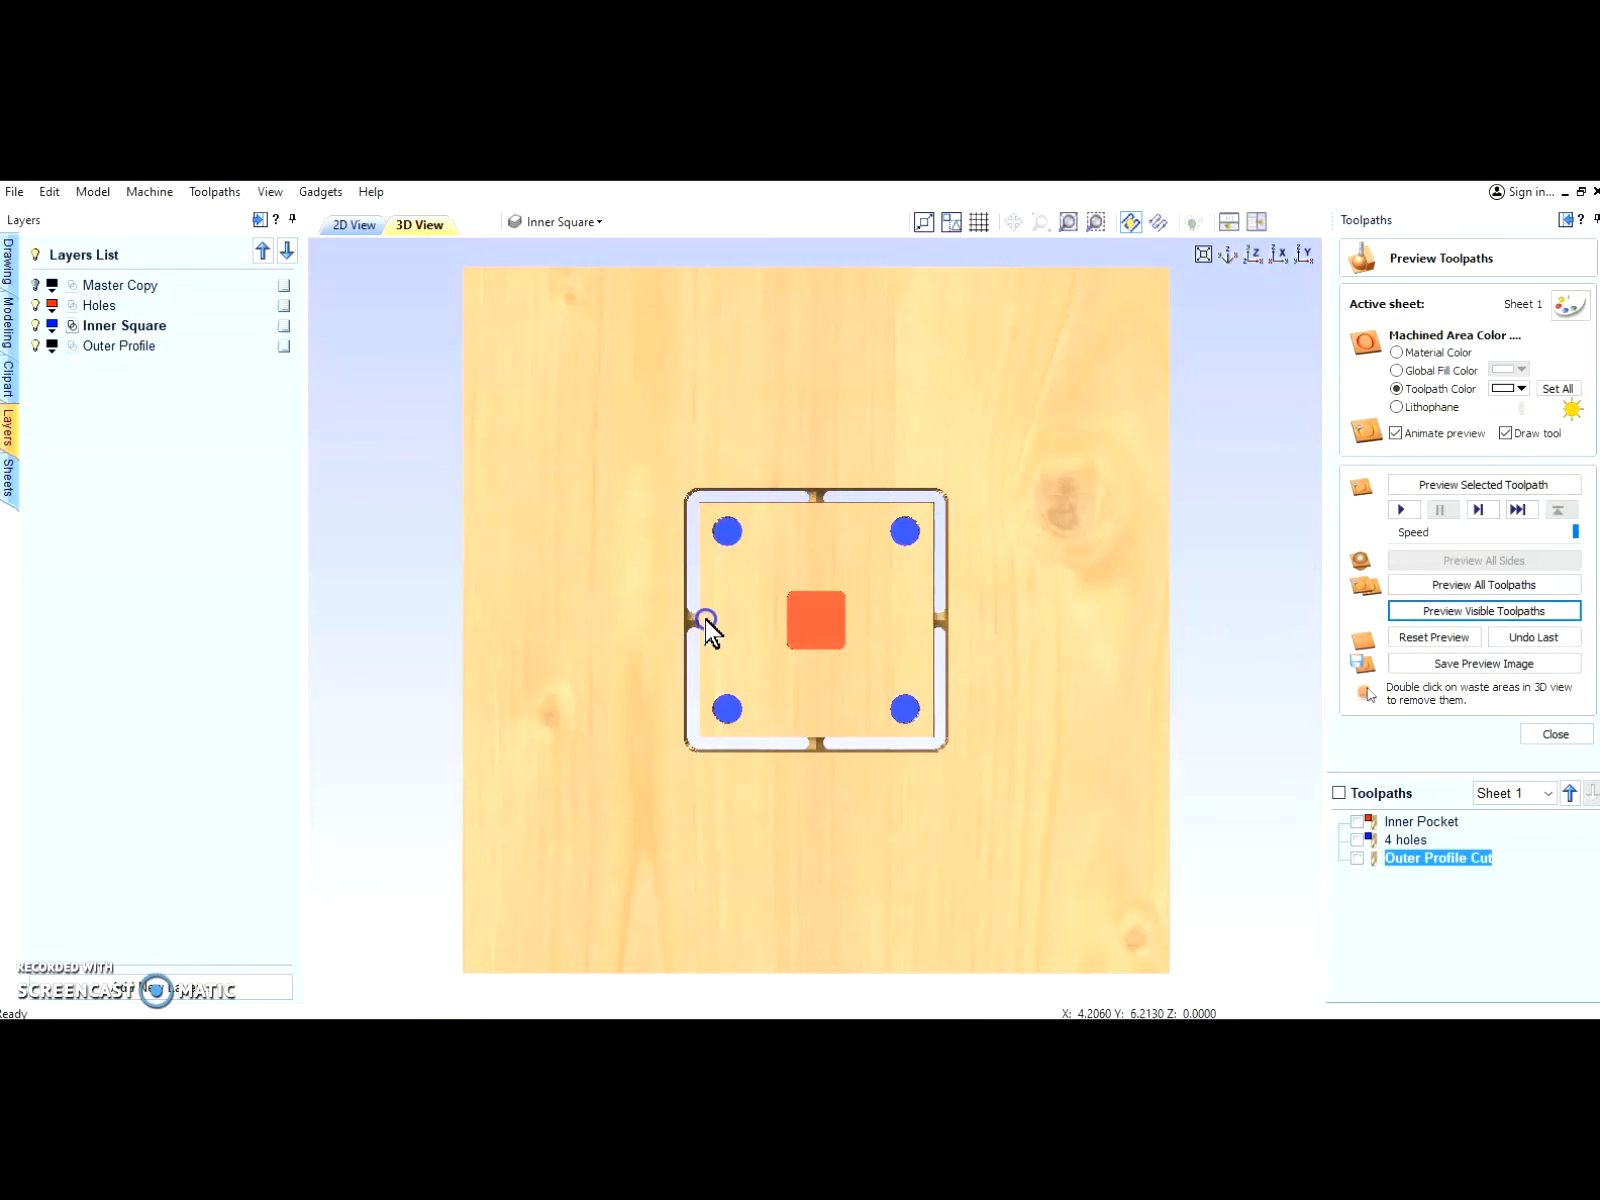
Step: Undo the uncolored Outer Profile Cut preview and preview it again in yellow, finishing with Material Color for the machined areas
left_click(1523, 650)
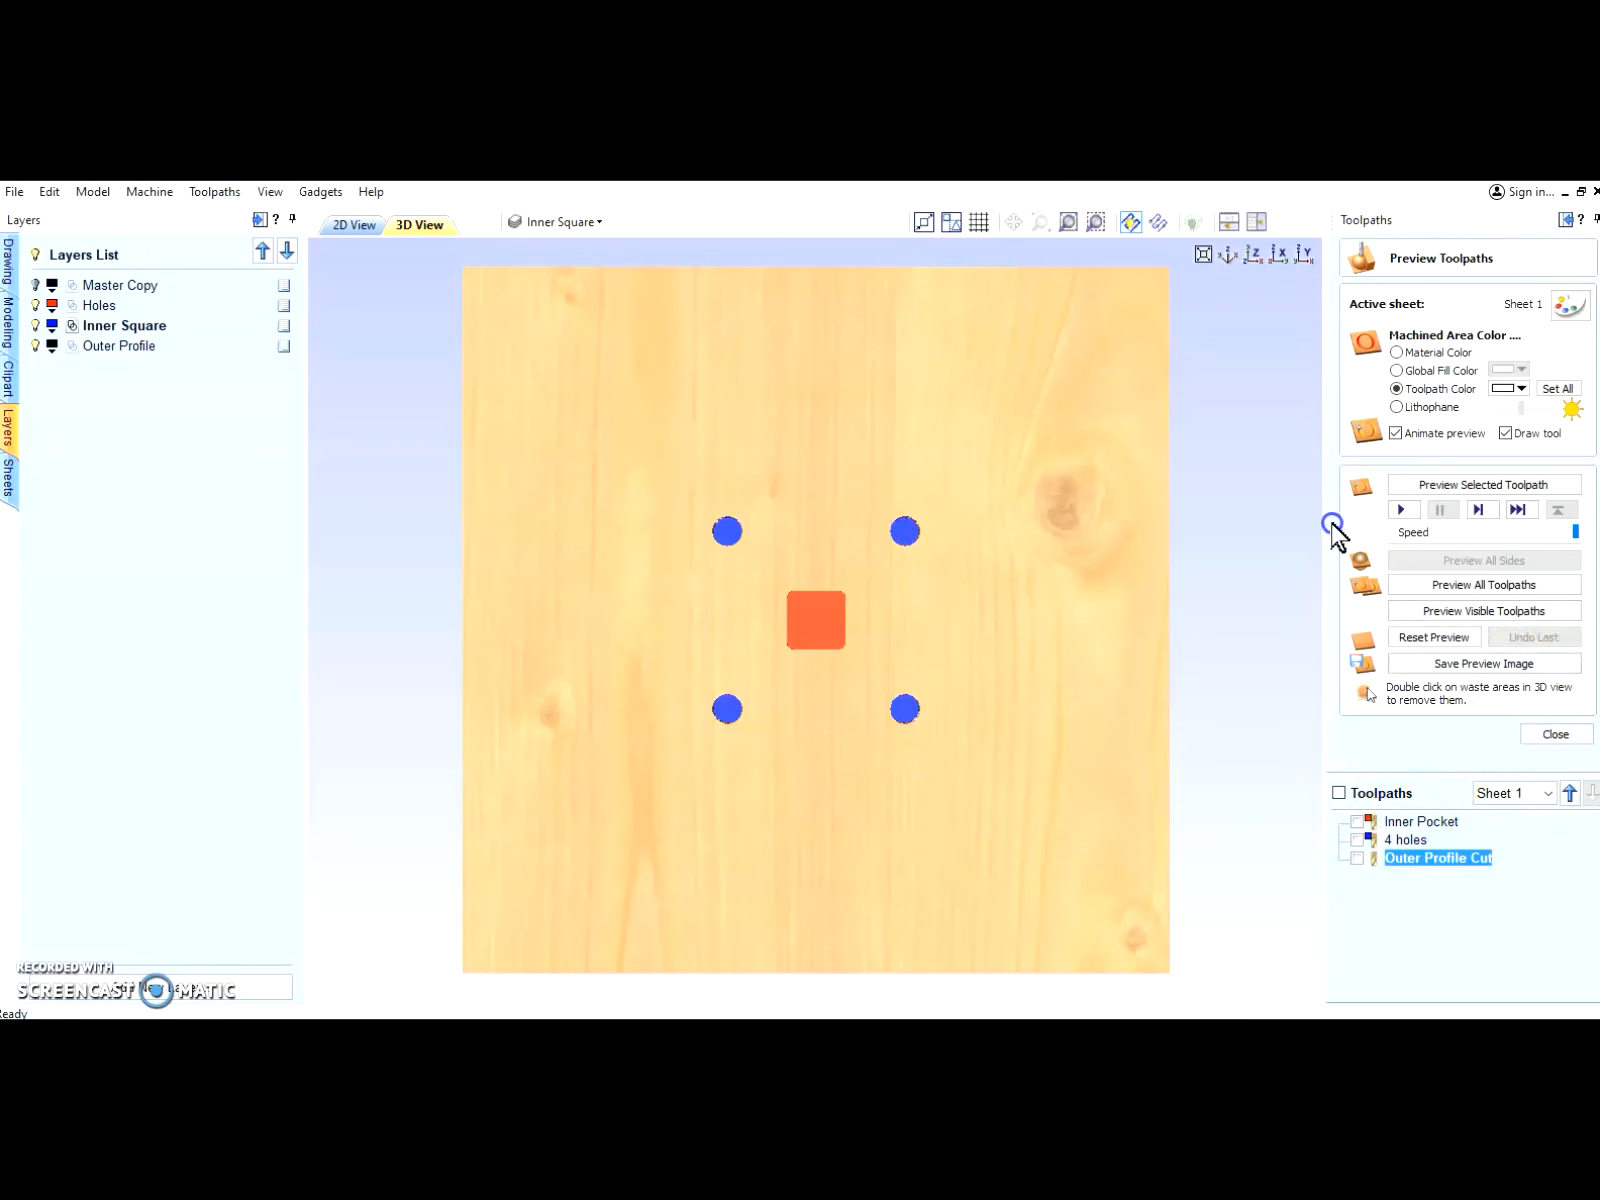
left_click(1520, 389)
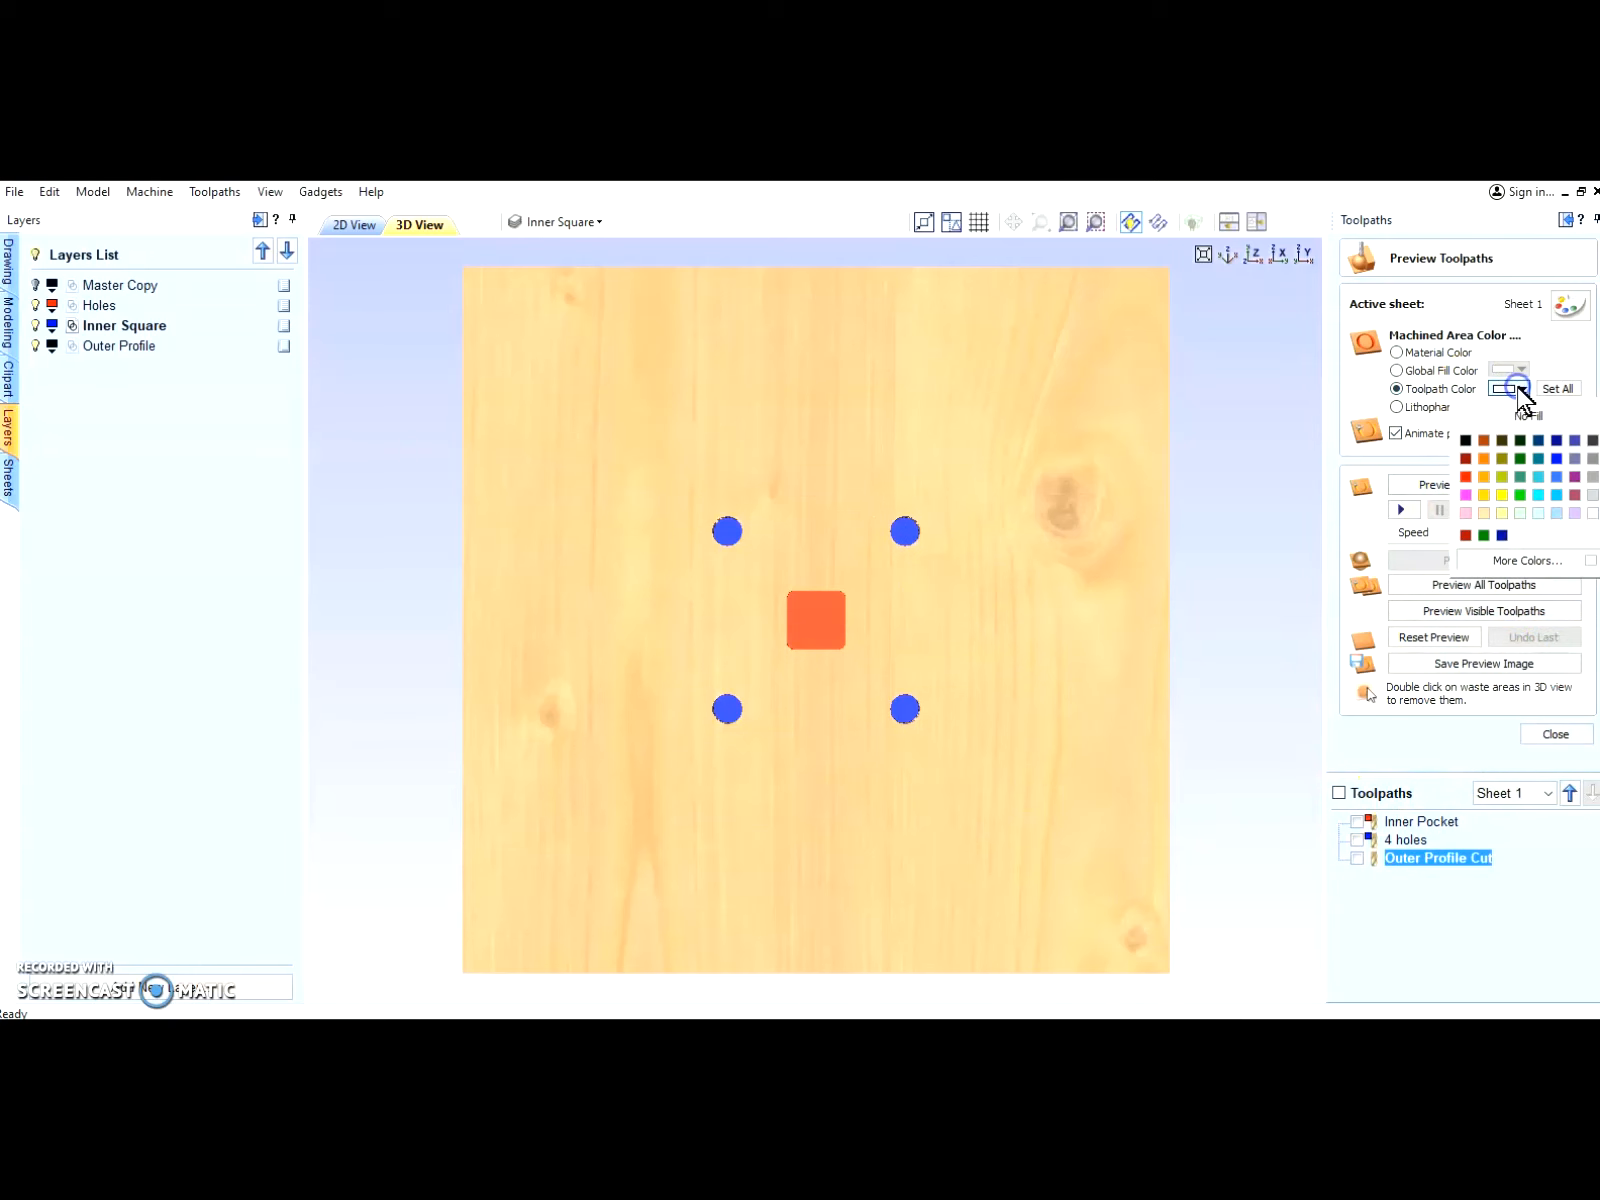
left_click(1503, 494)
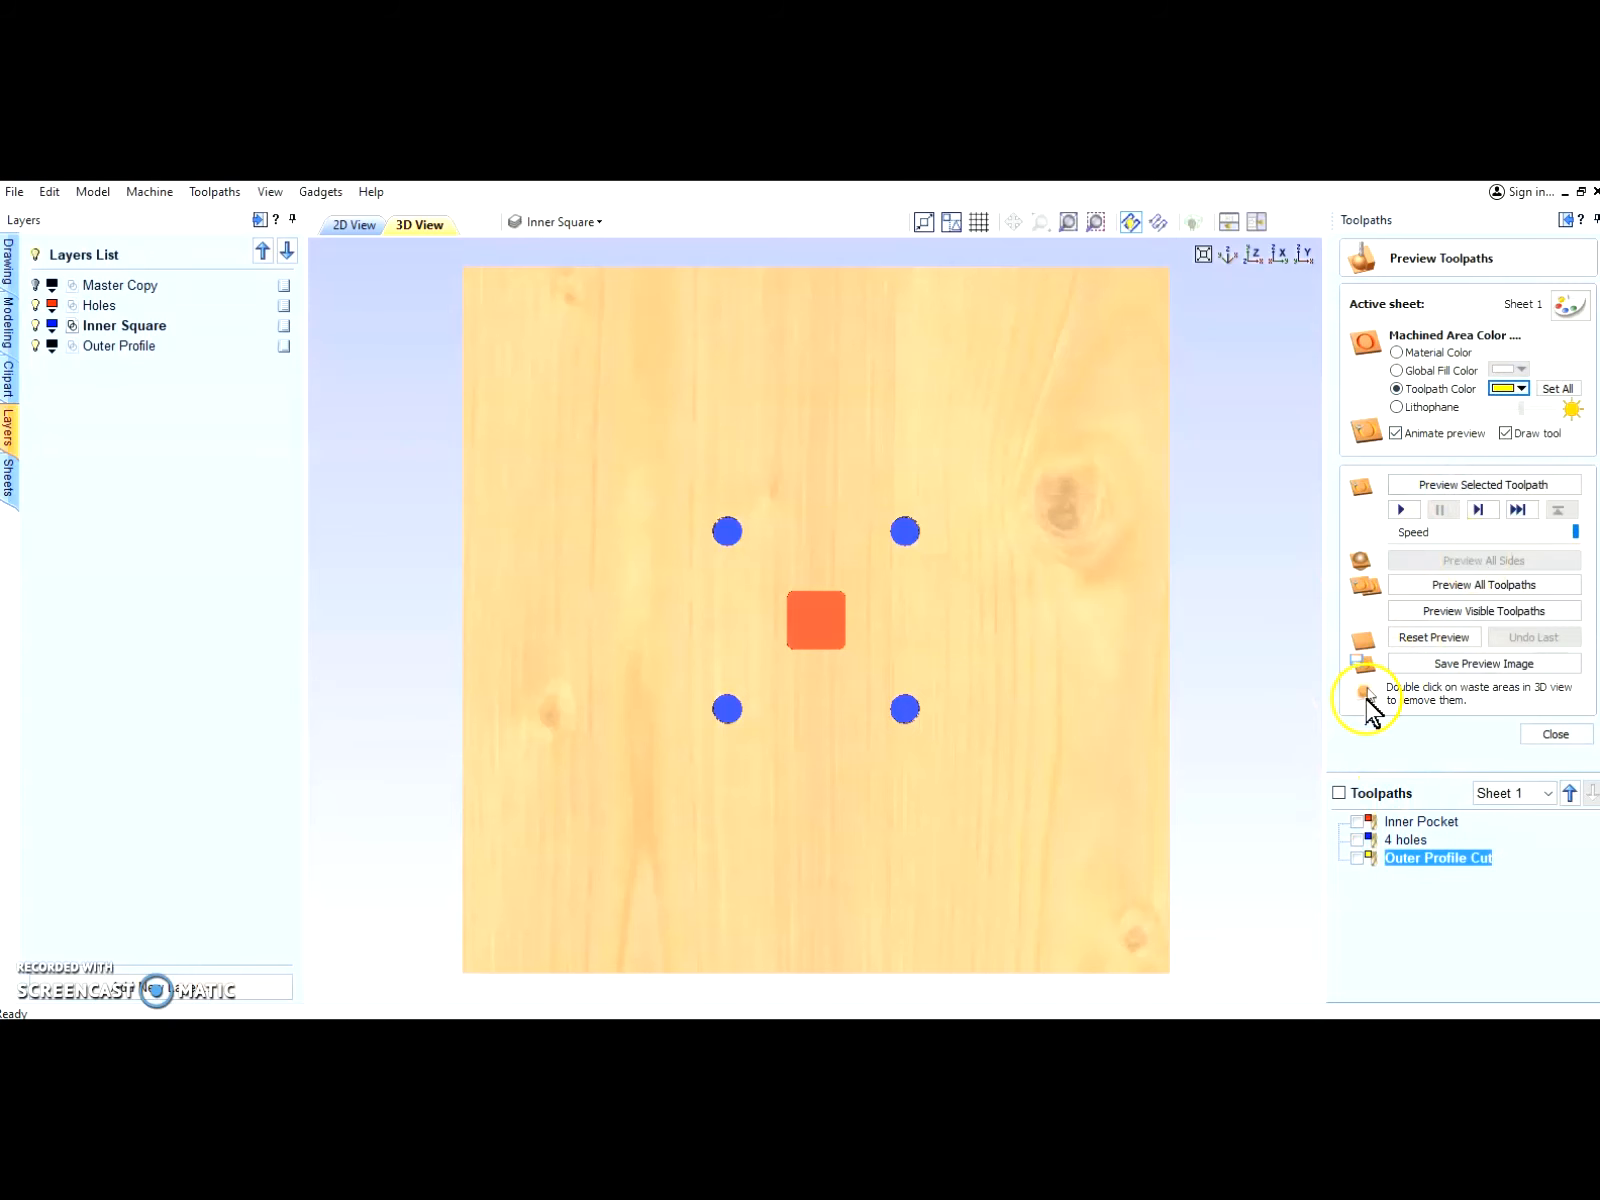
left_click(1357, 858)
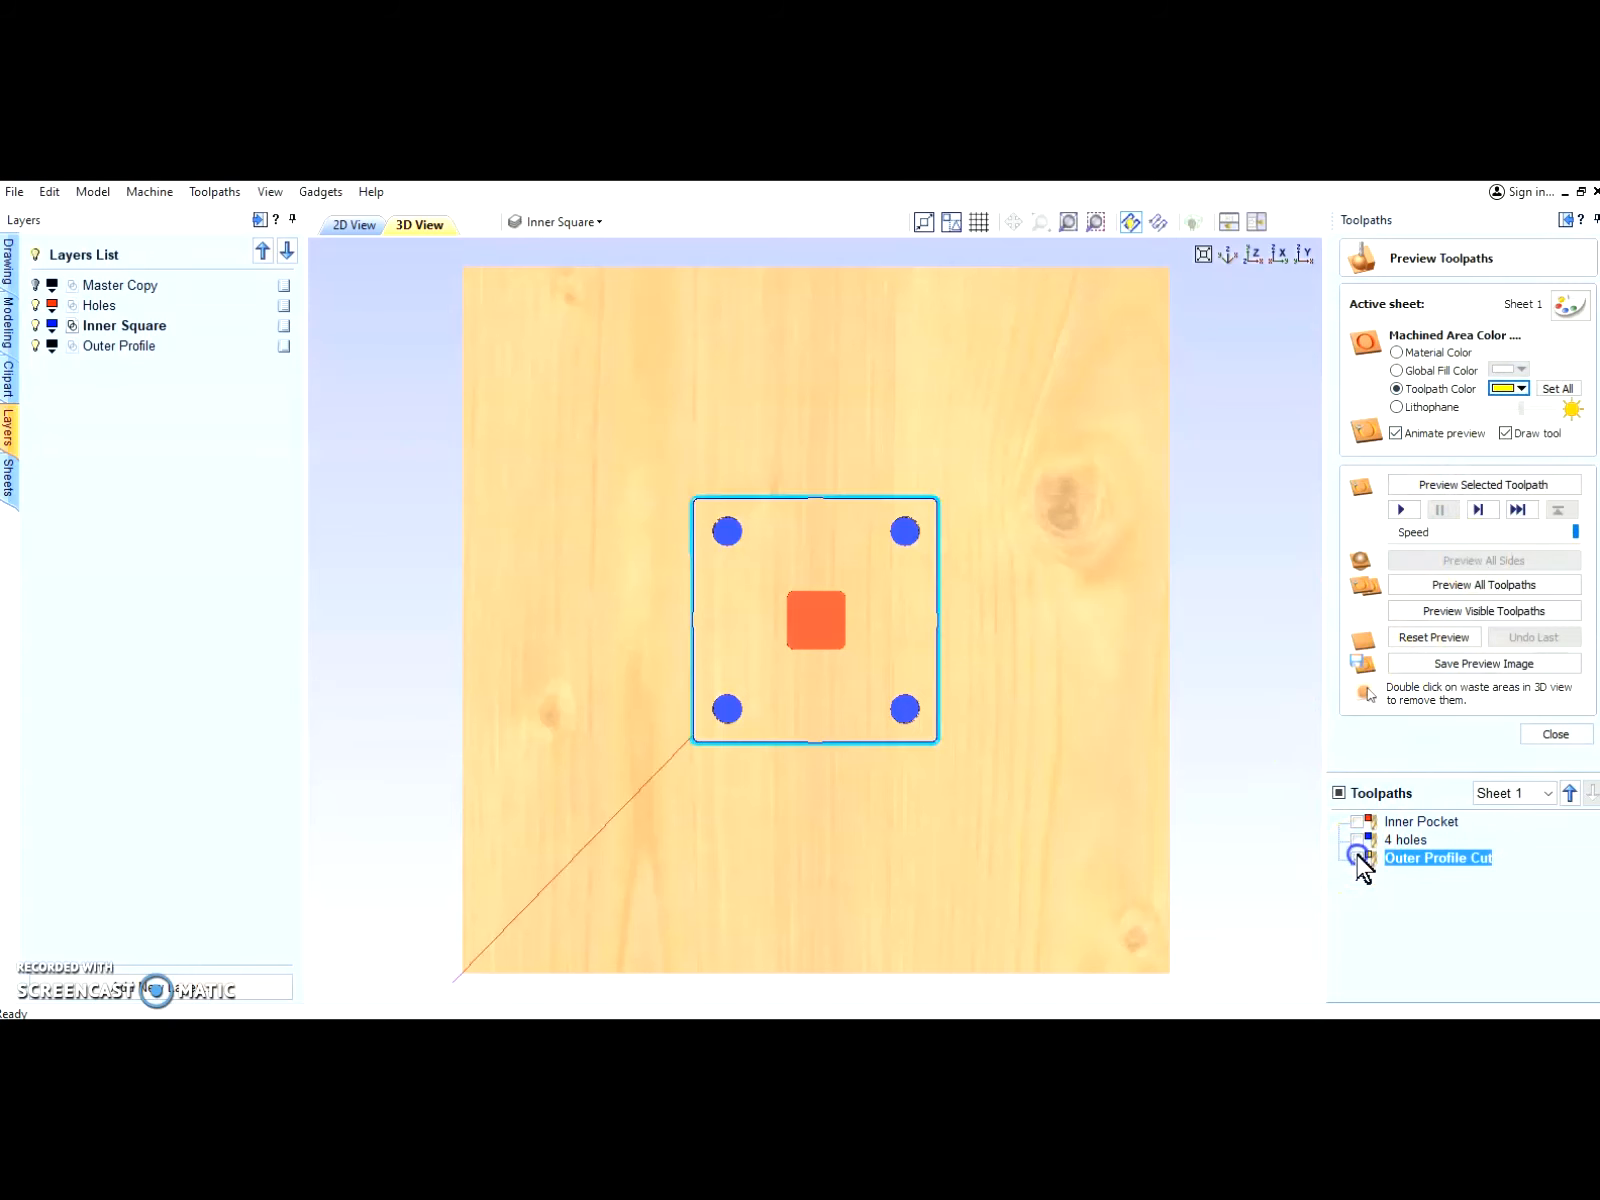
left_click(1462, 612)
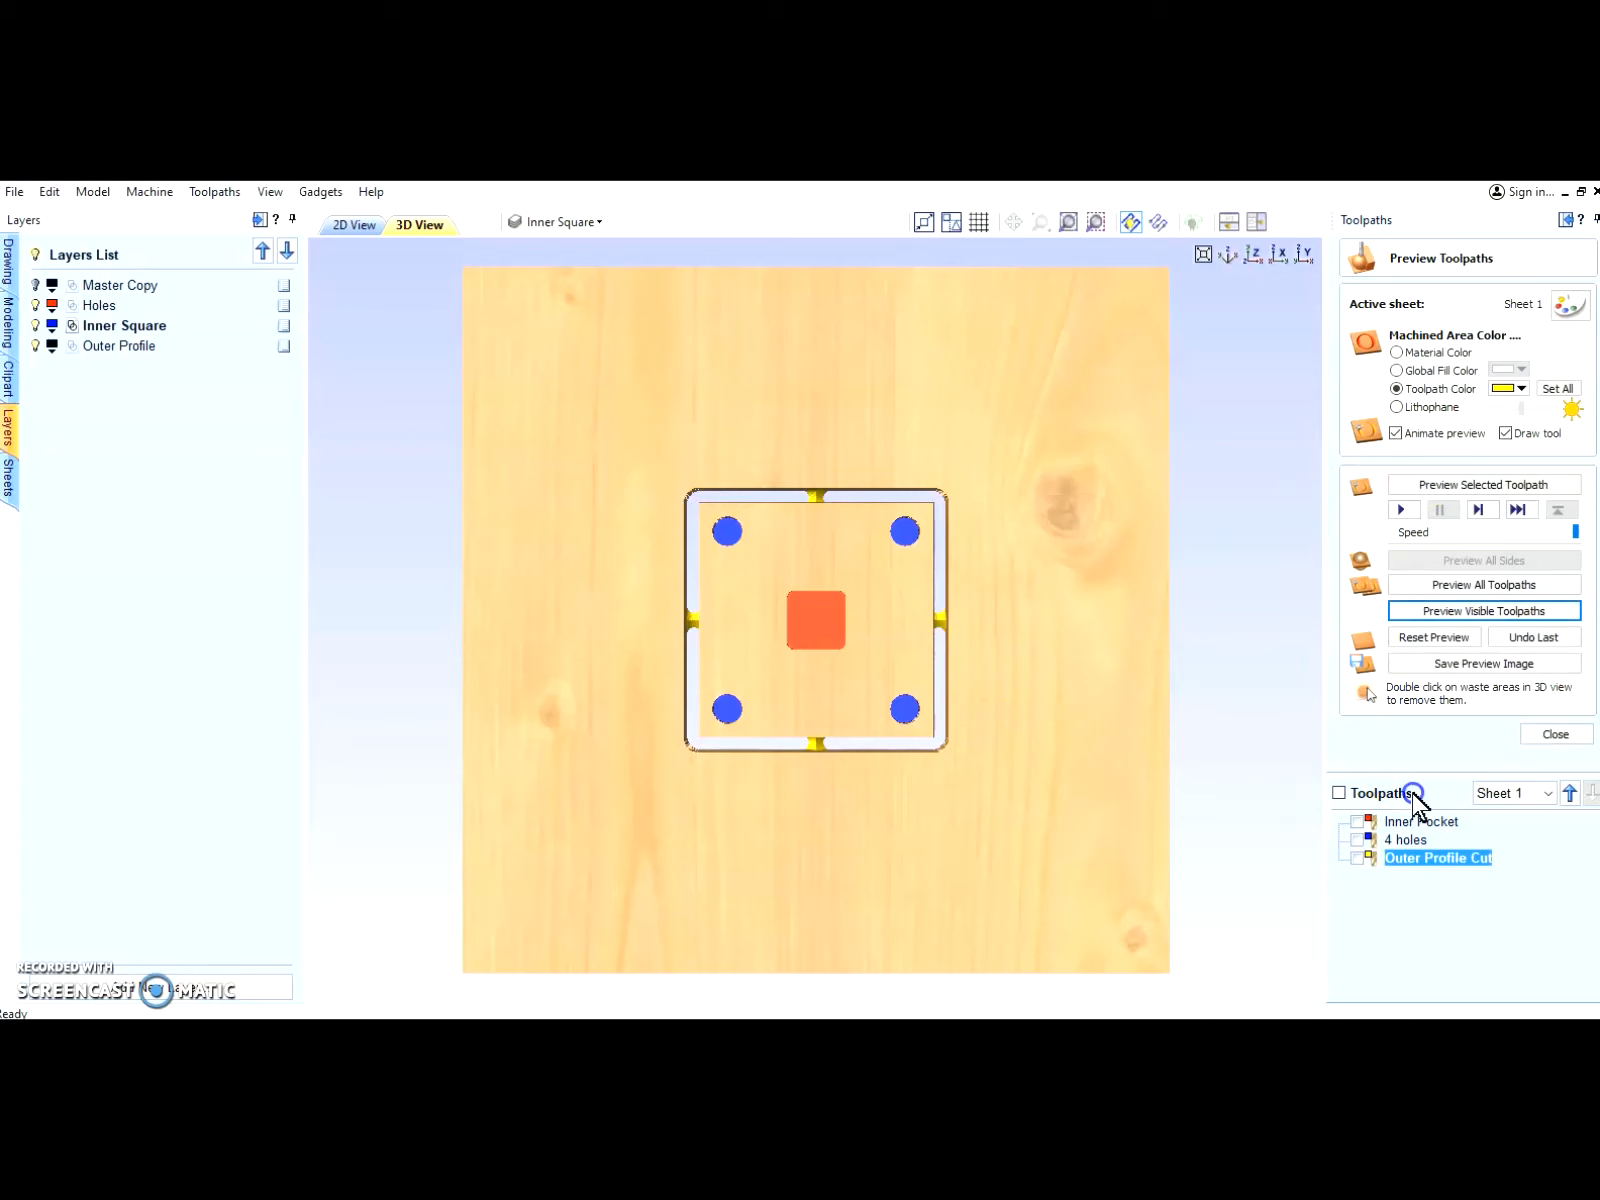
mouse_move(1371, 862)
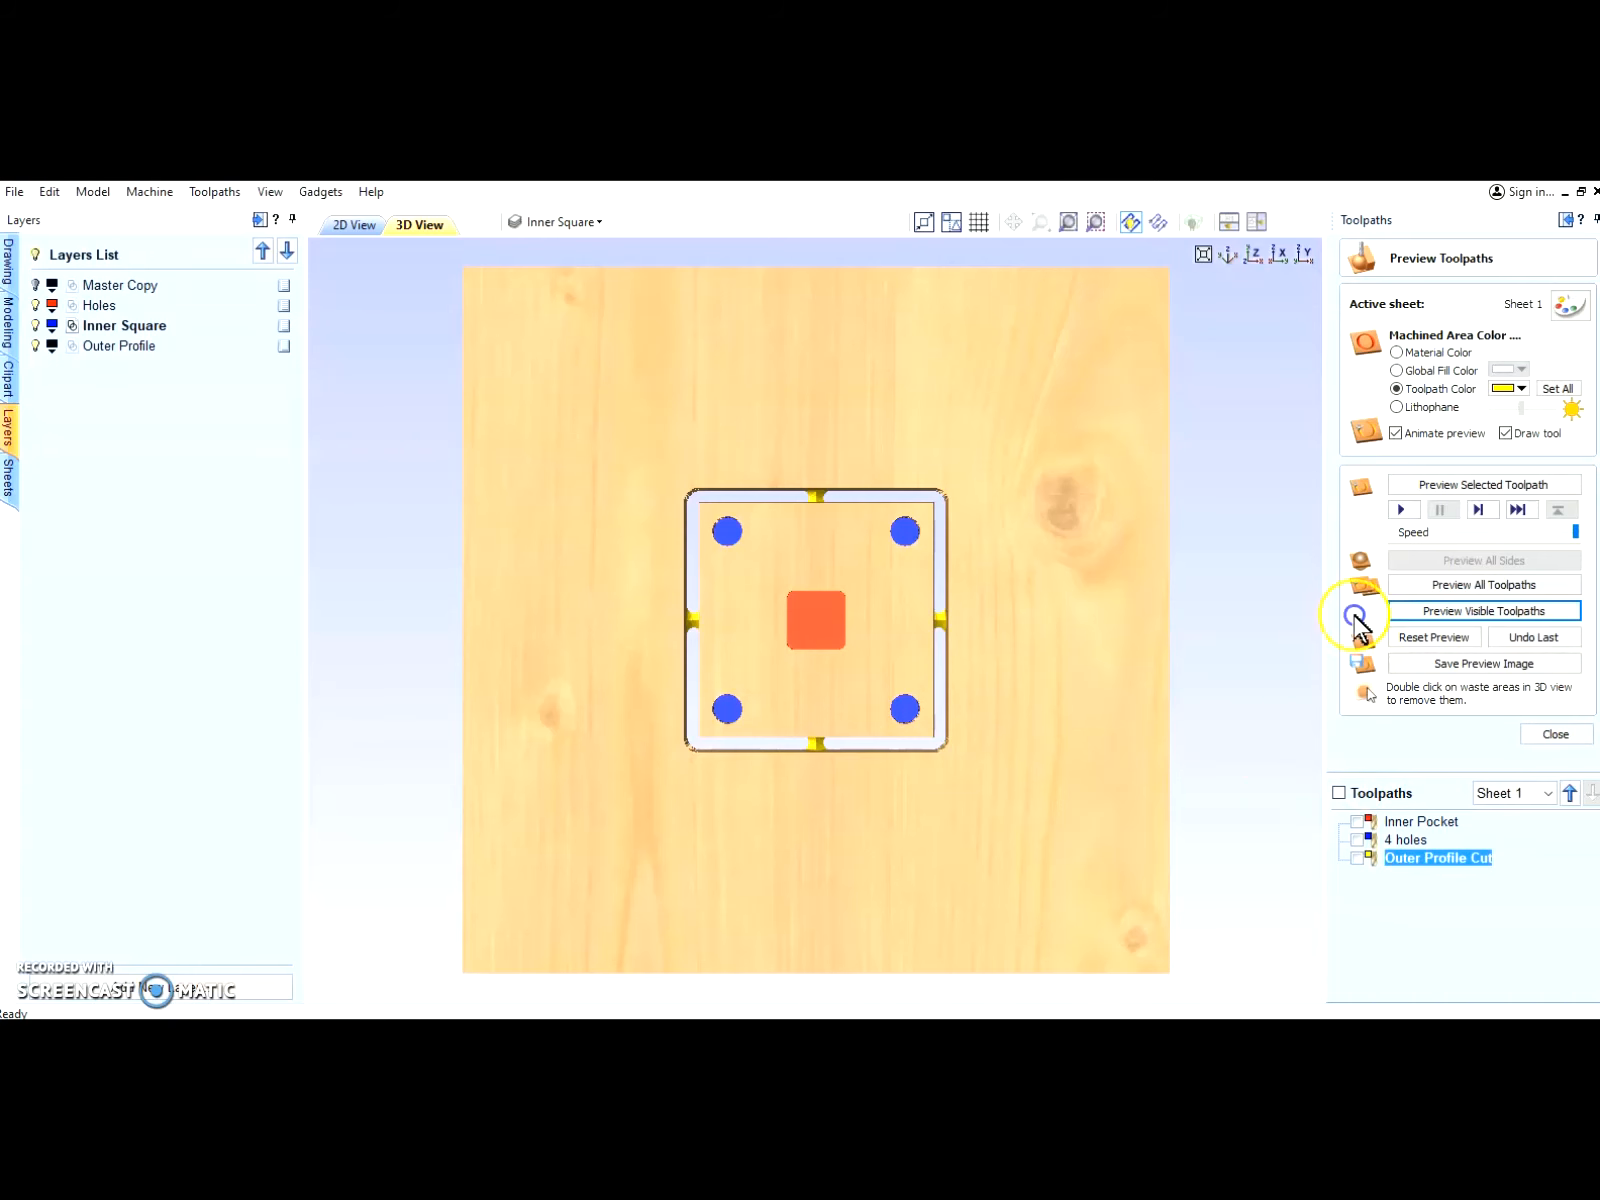
left_click(1398, 352)
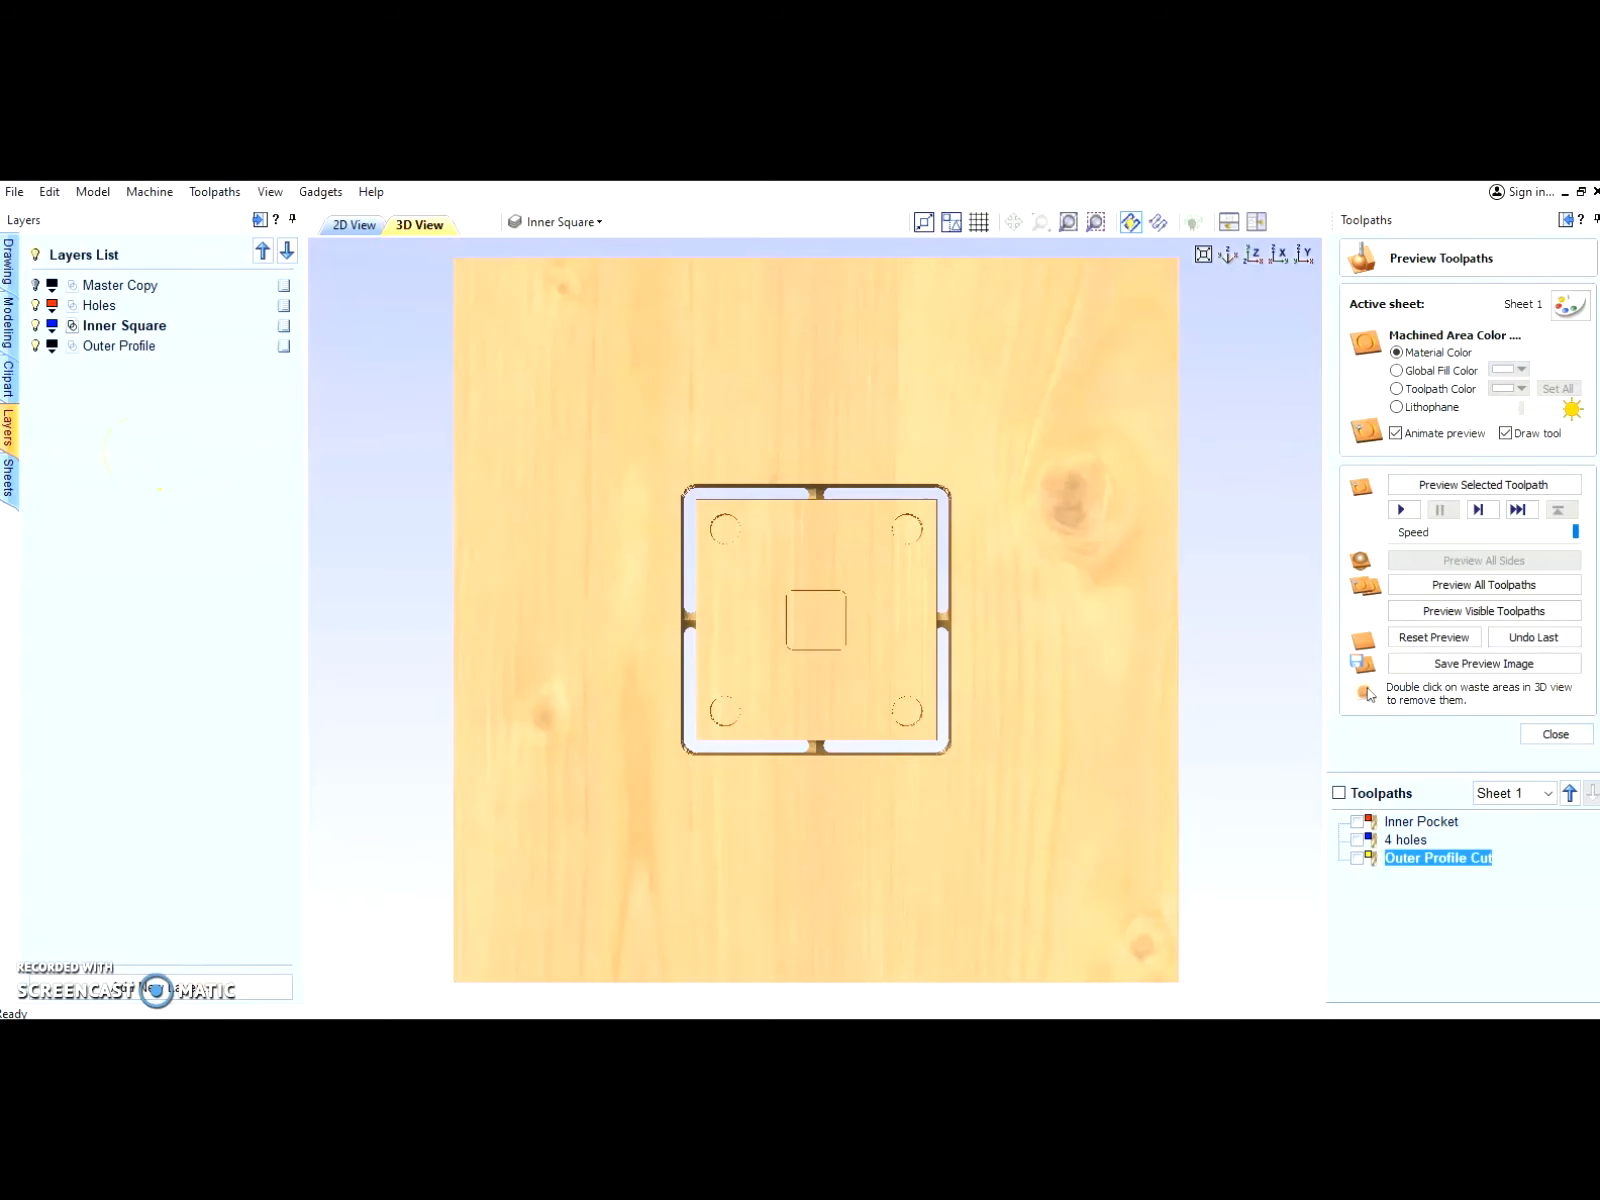
Step: In the 2D view, hide the Outer Profile, Inner Square and Holes layers and show only the Master Copy layer
left_click(353, 225)
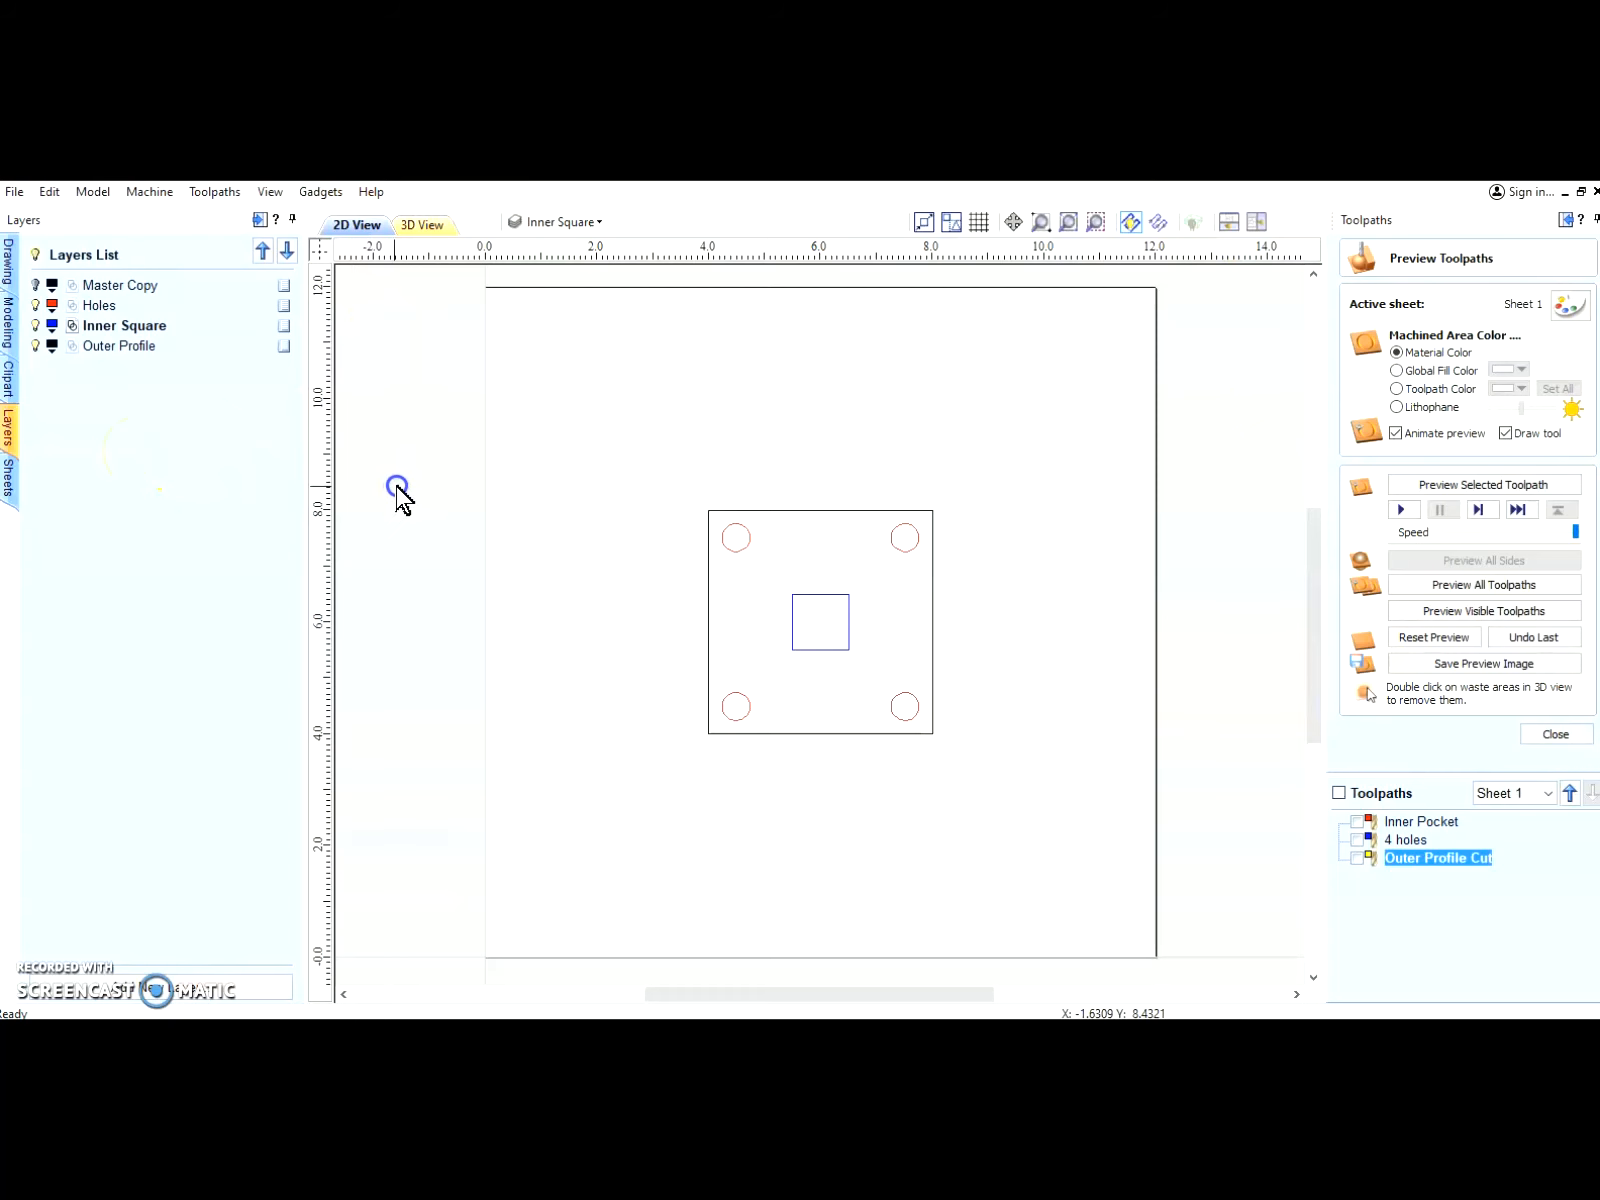
left_click(36, 345)
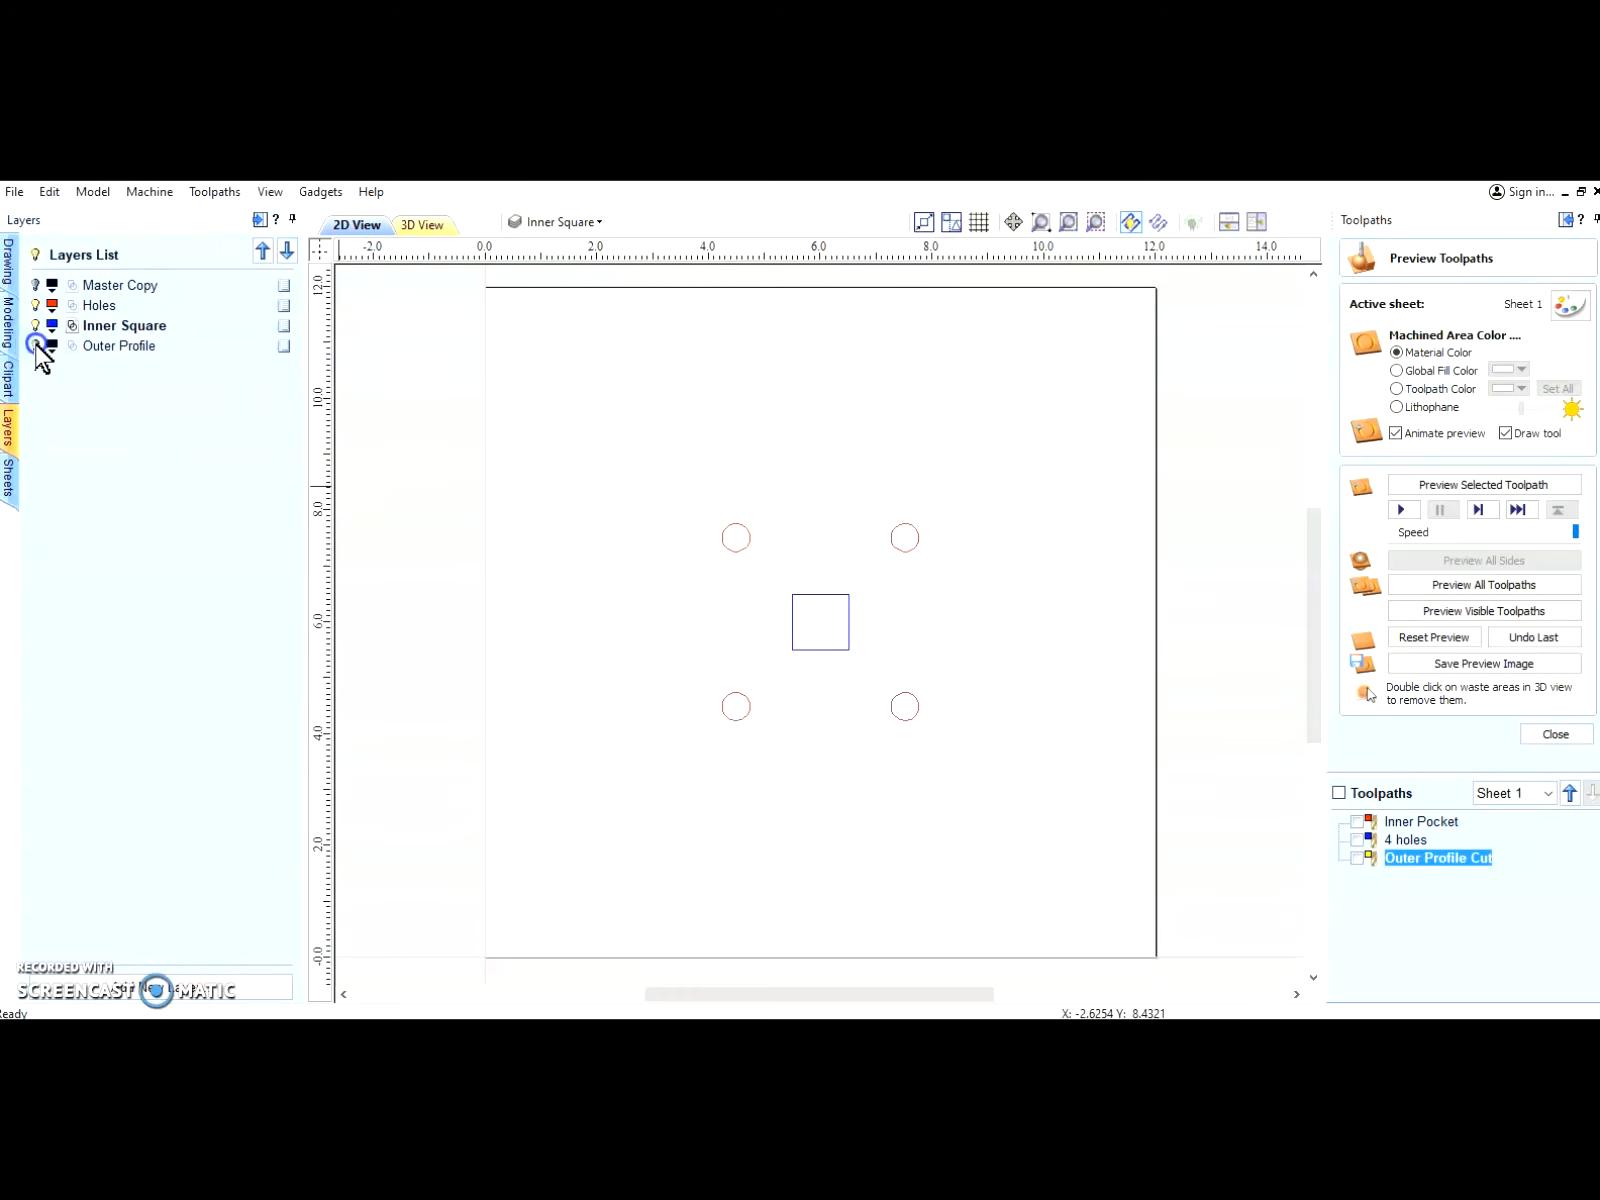
left_click(36, 325)
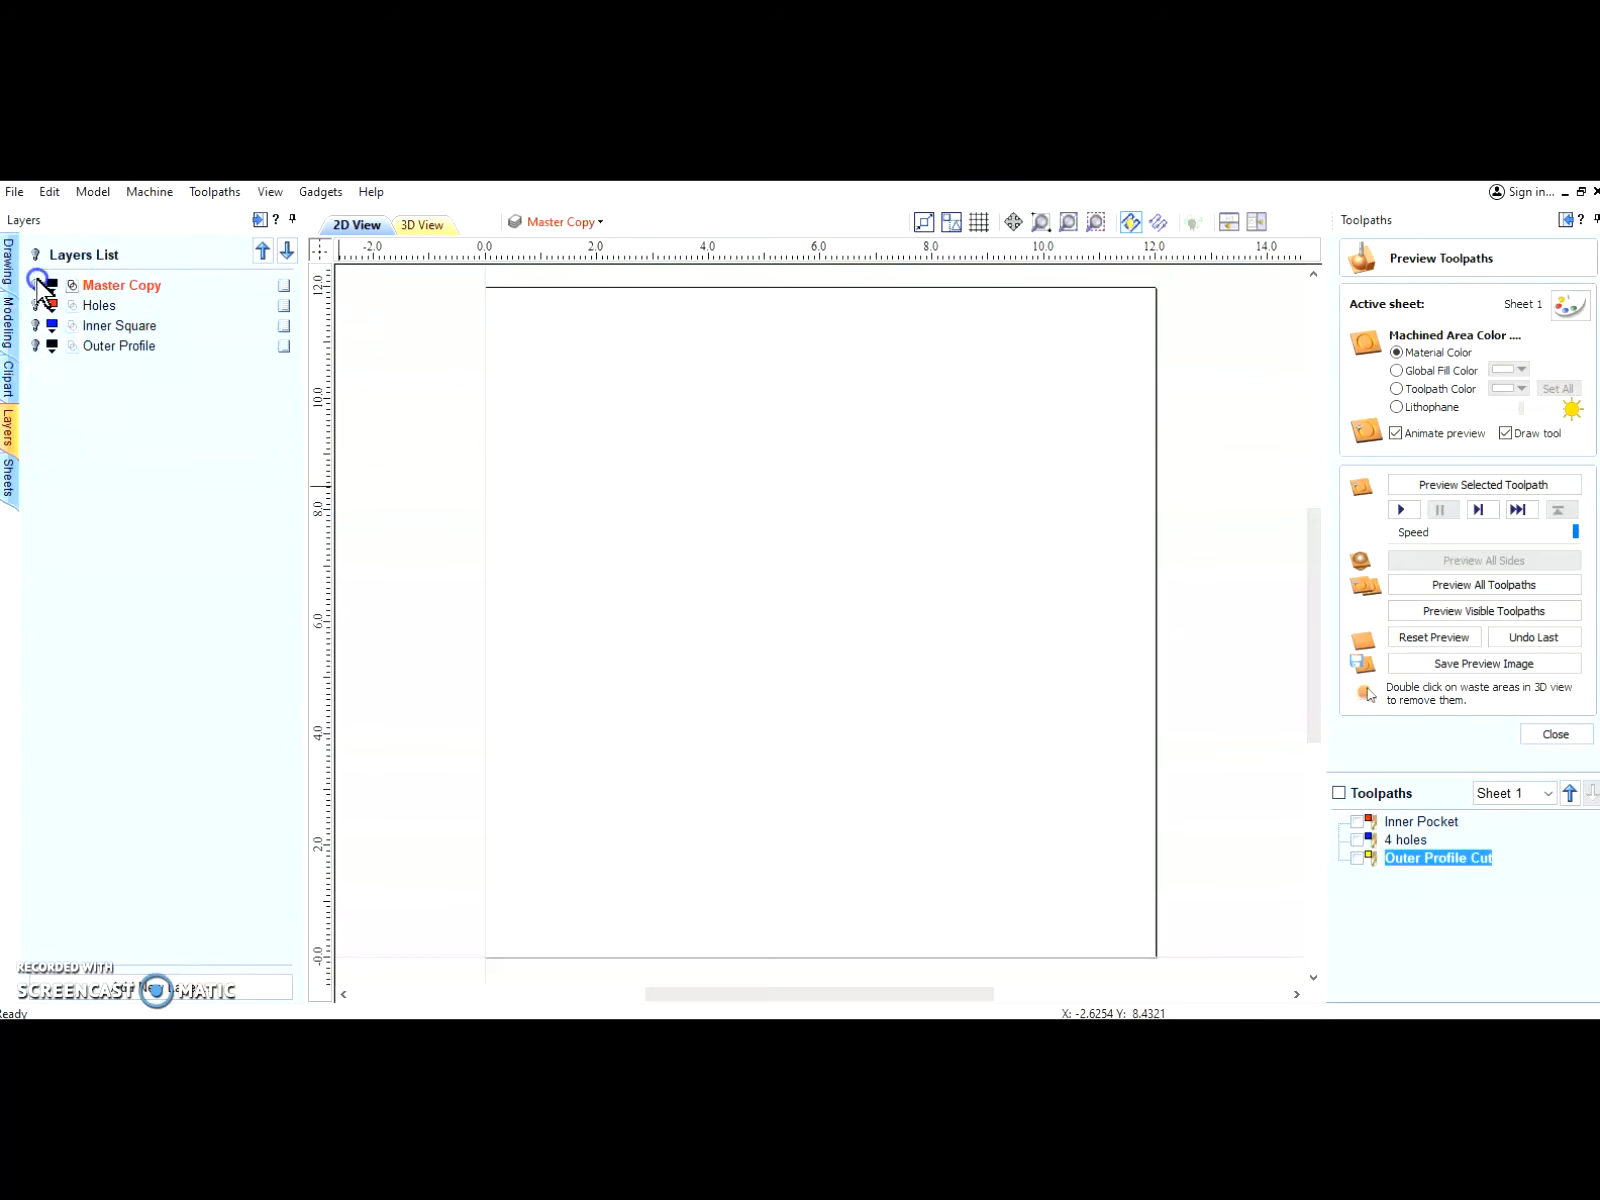
left_click(37, 286)
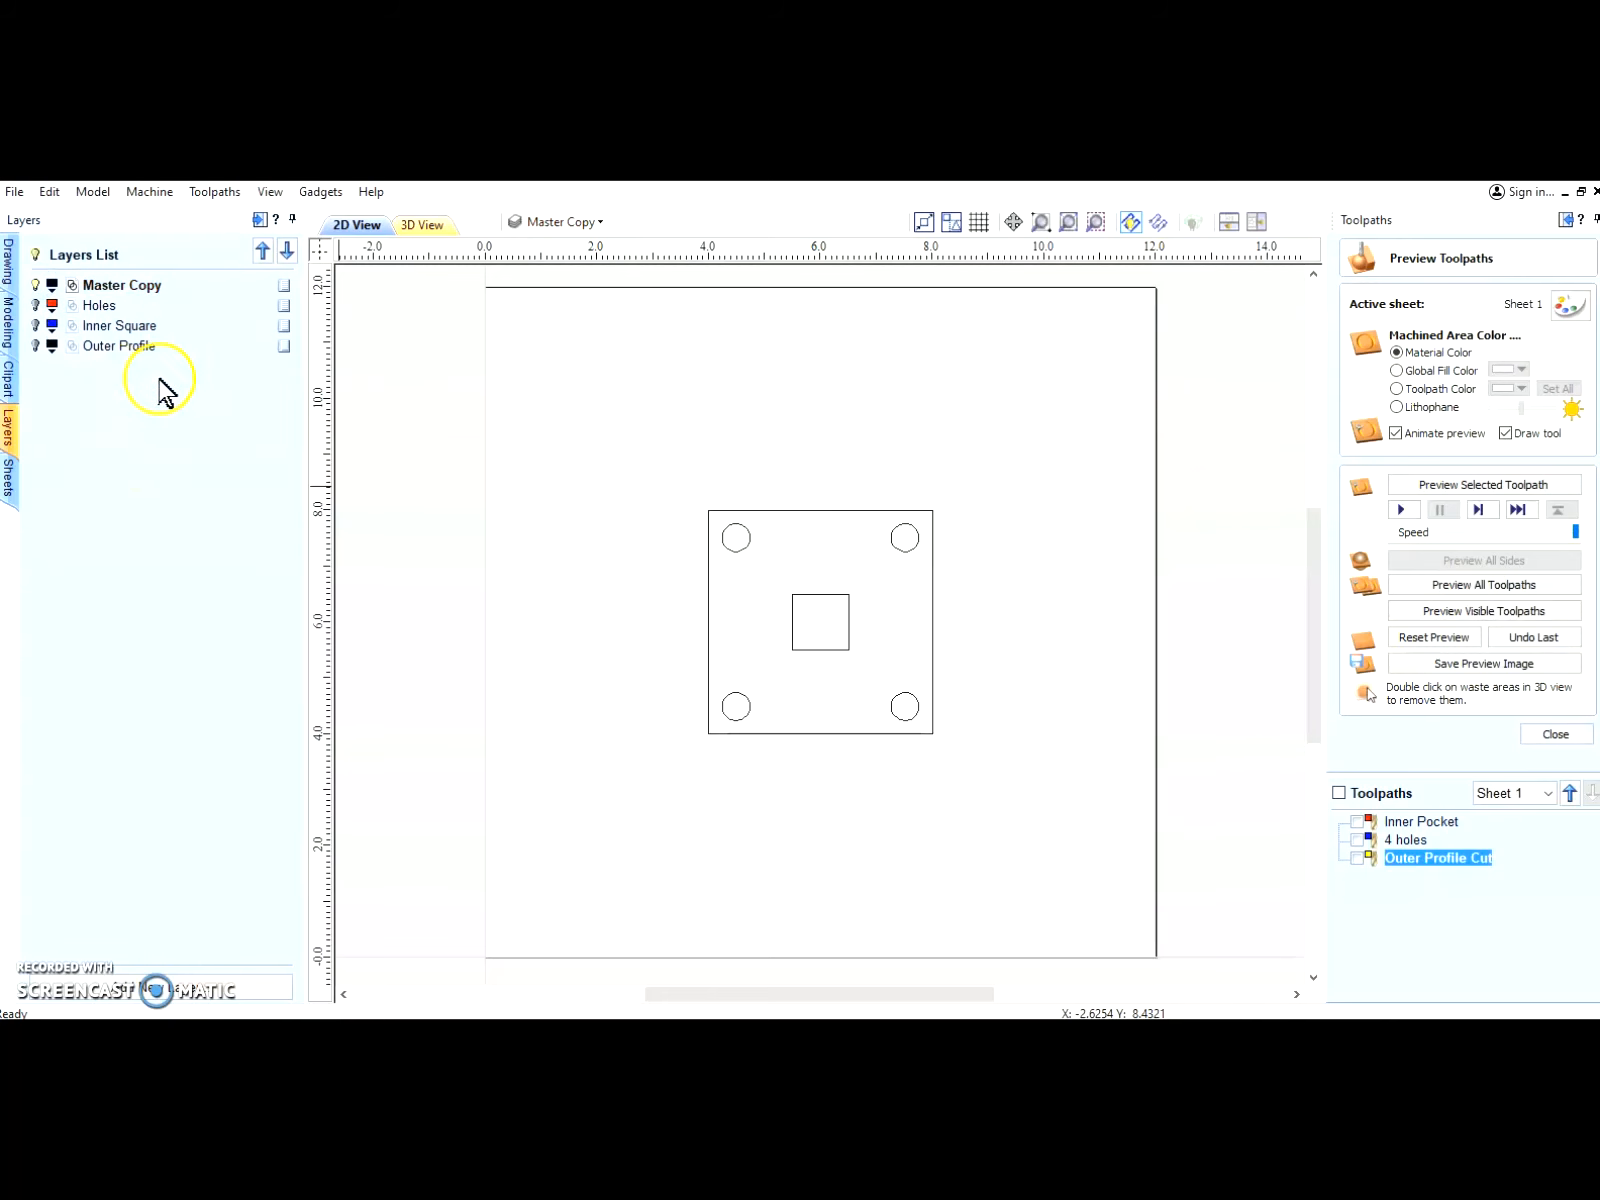
Step: Lock the Master Copy layer and draw a circle about 3.2 inches in diameter over the sheet's upper-left corner
right_click(282, 283)
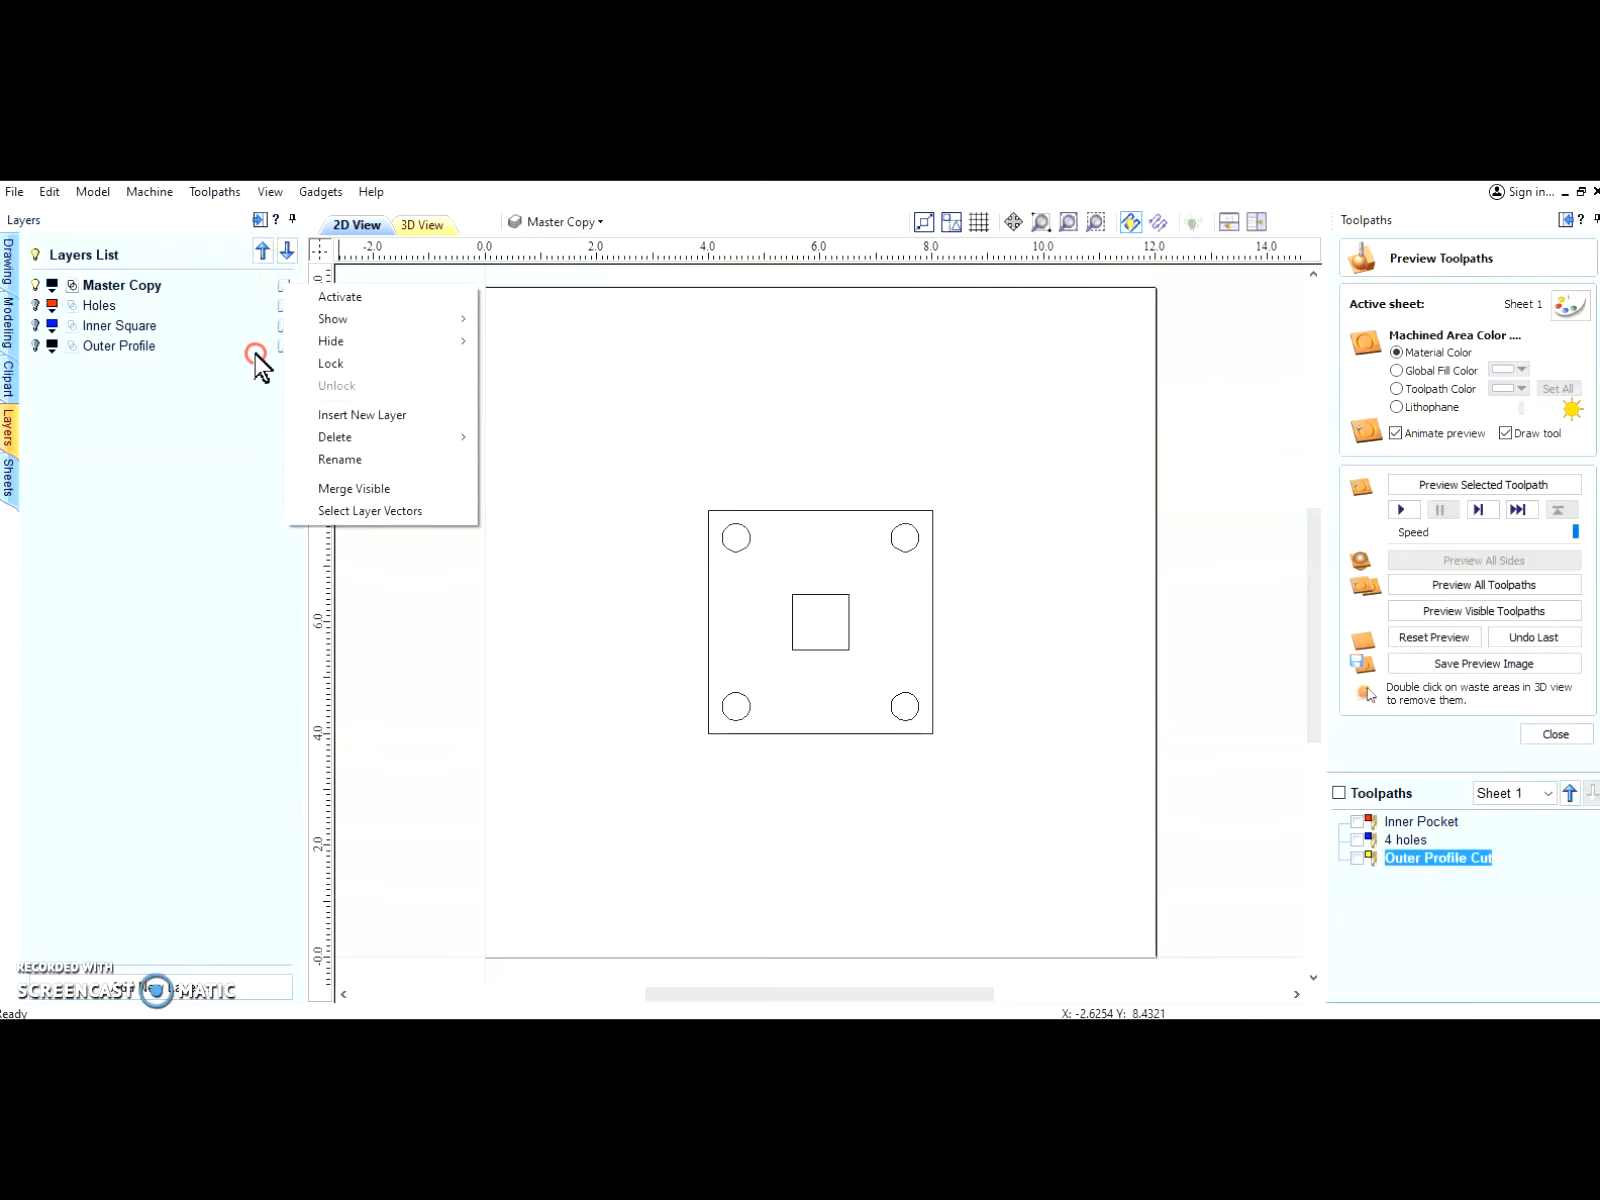
left_click(338, 364)
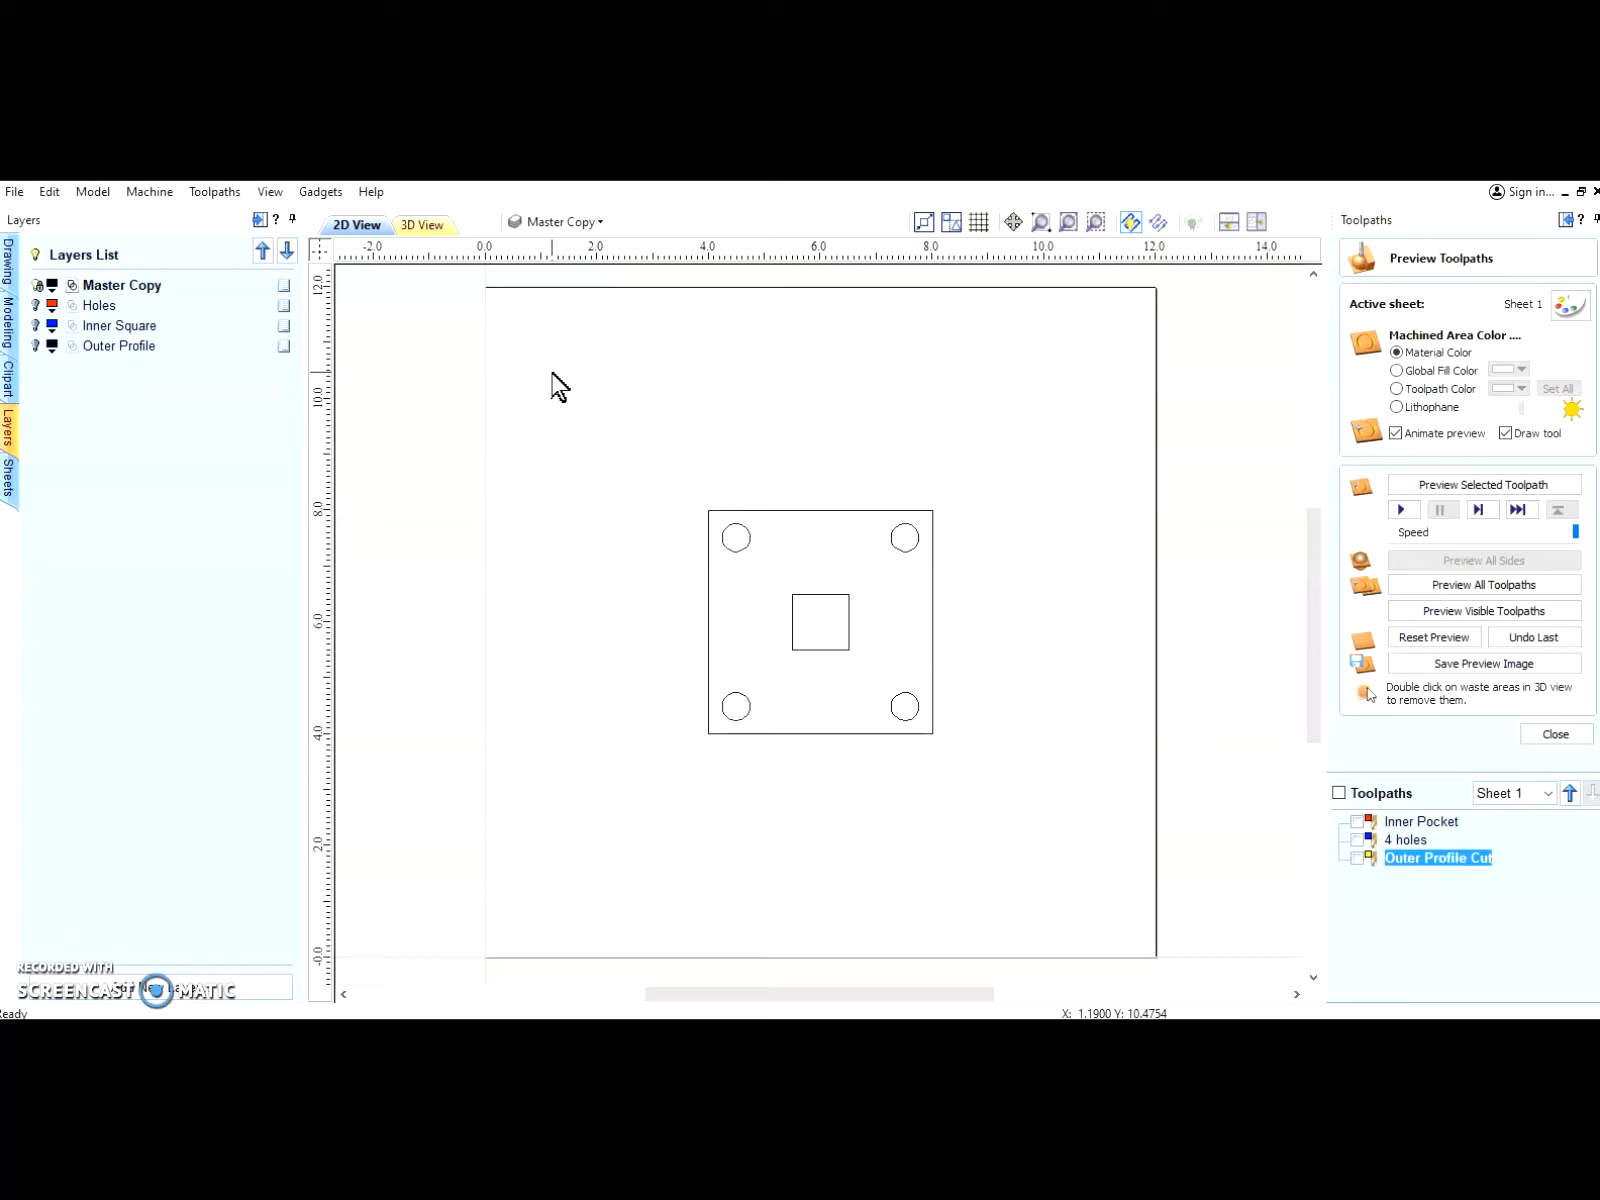
left_click(10, 262)
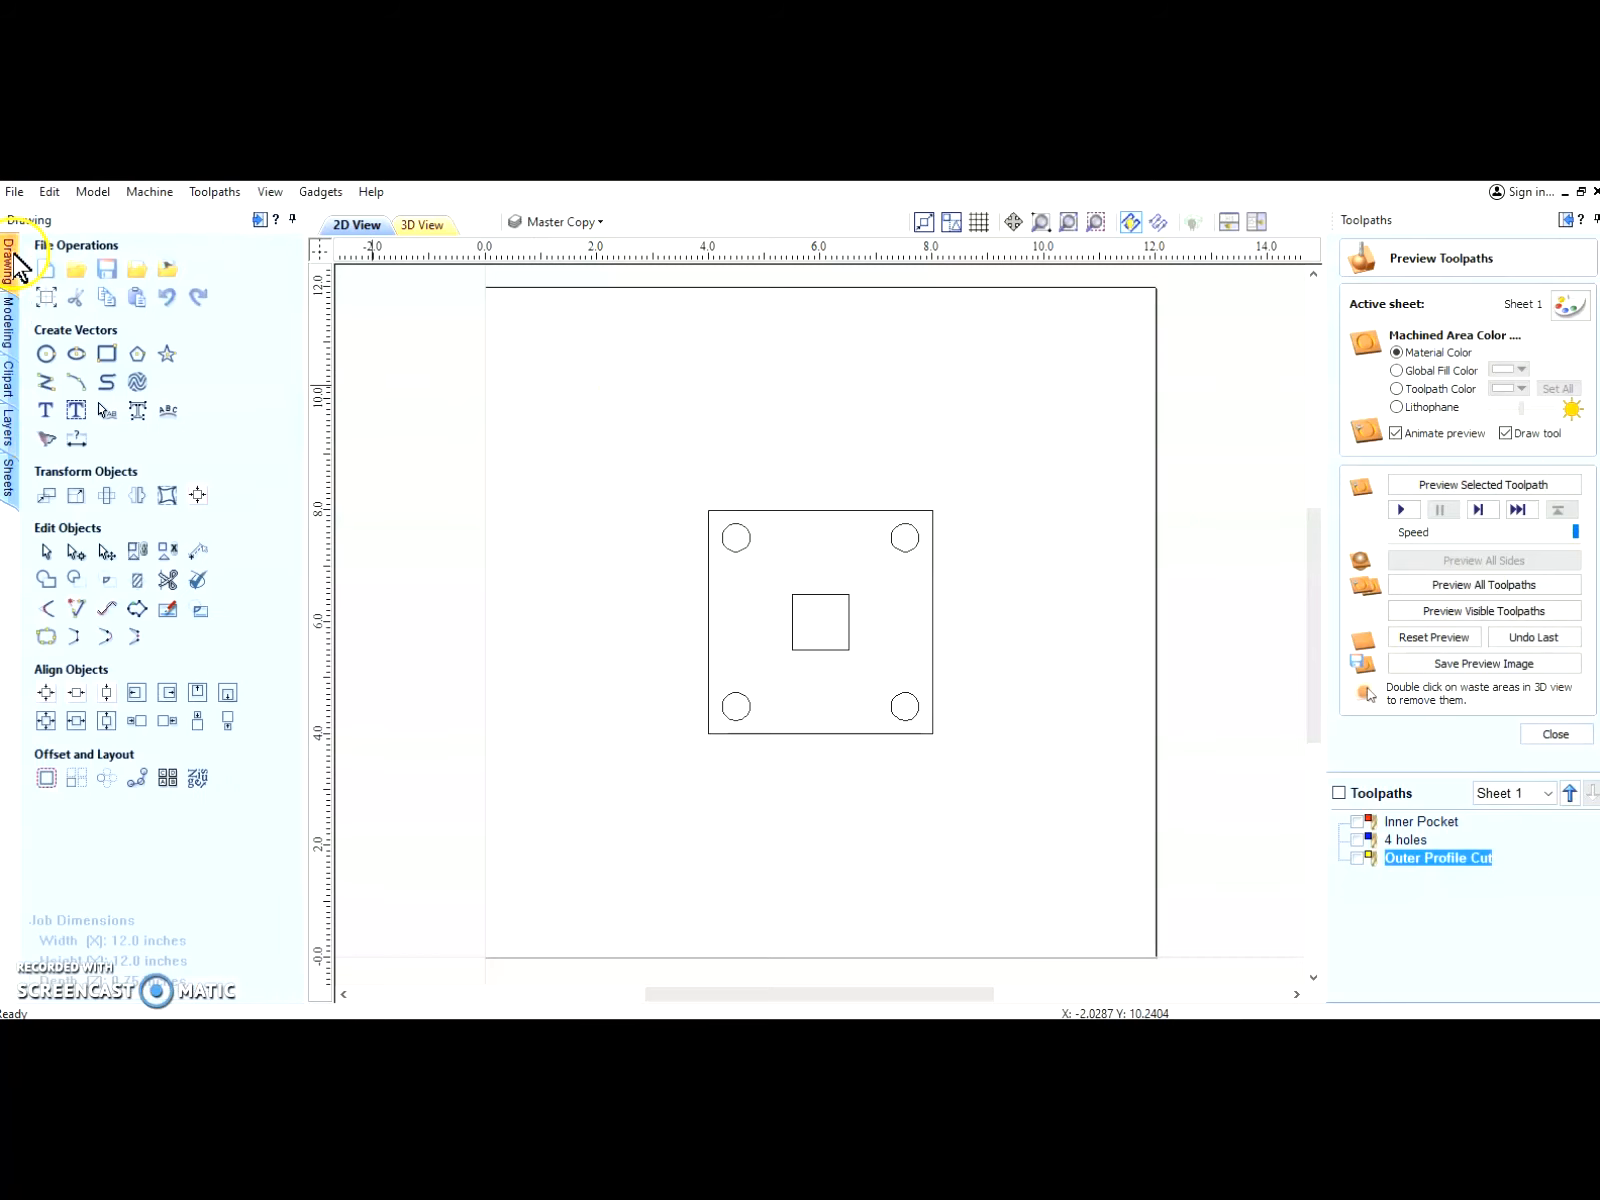
left_click(46, 354)
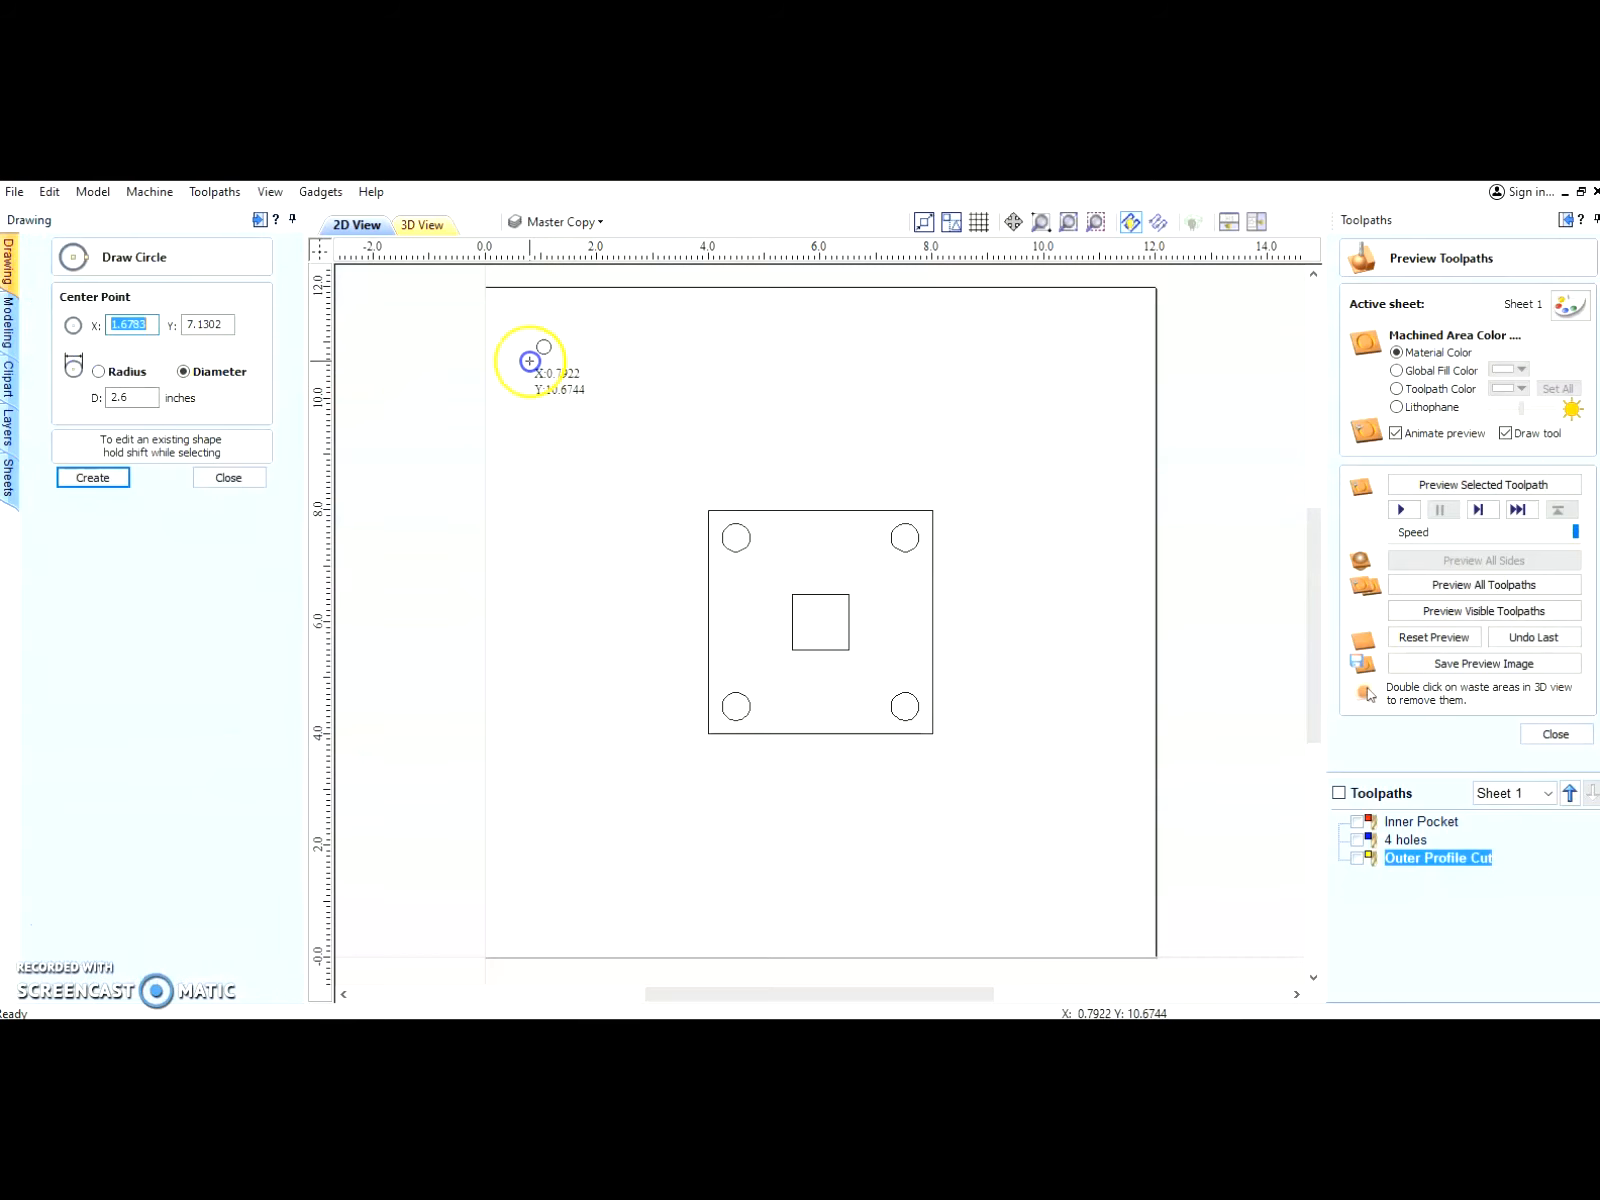
left_click_drag(532, 363, 601, 420)
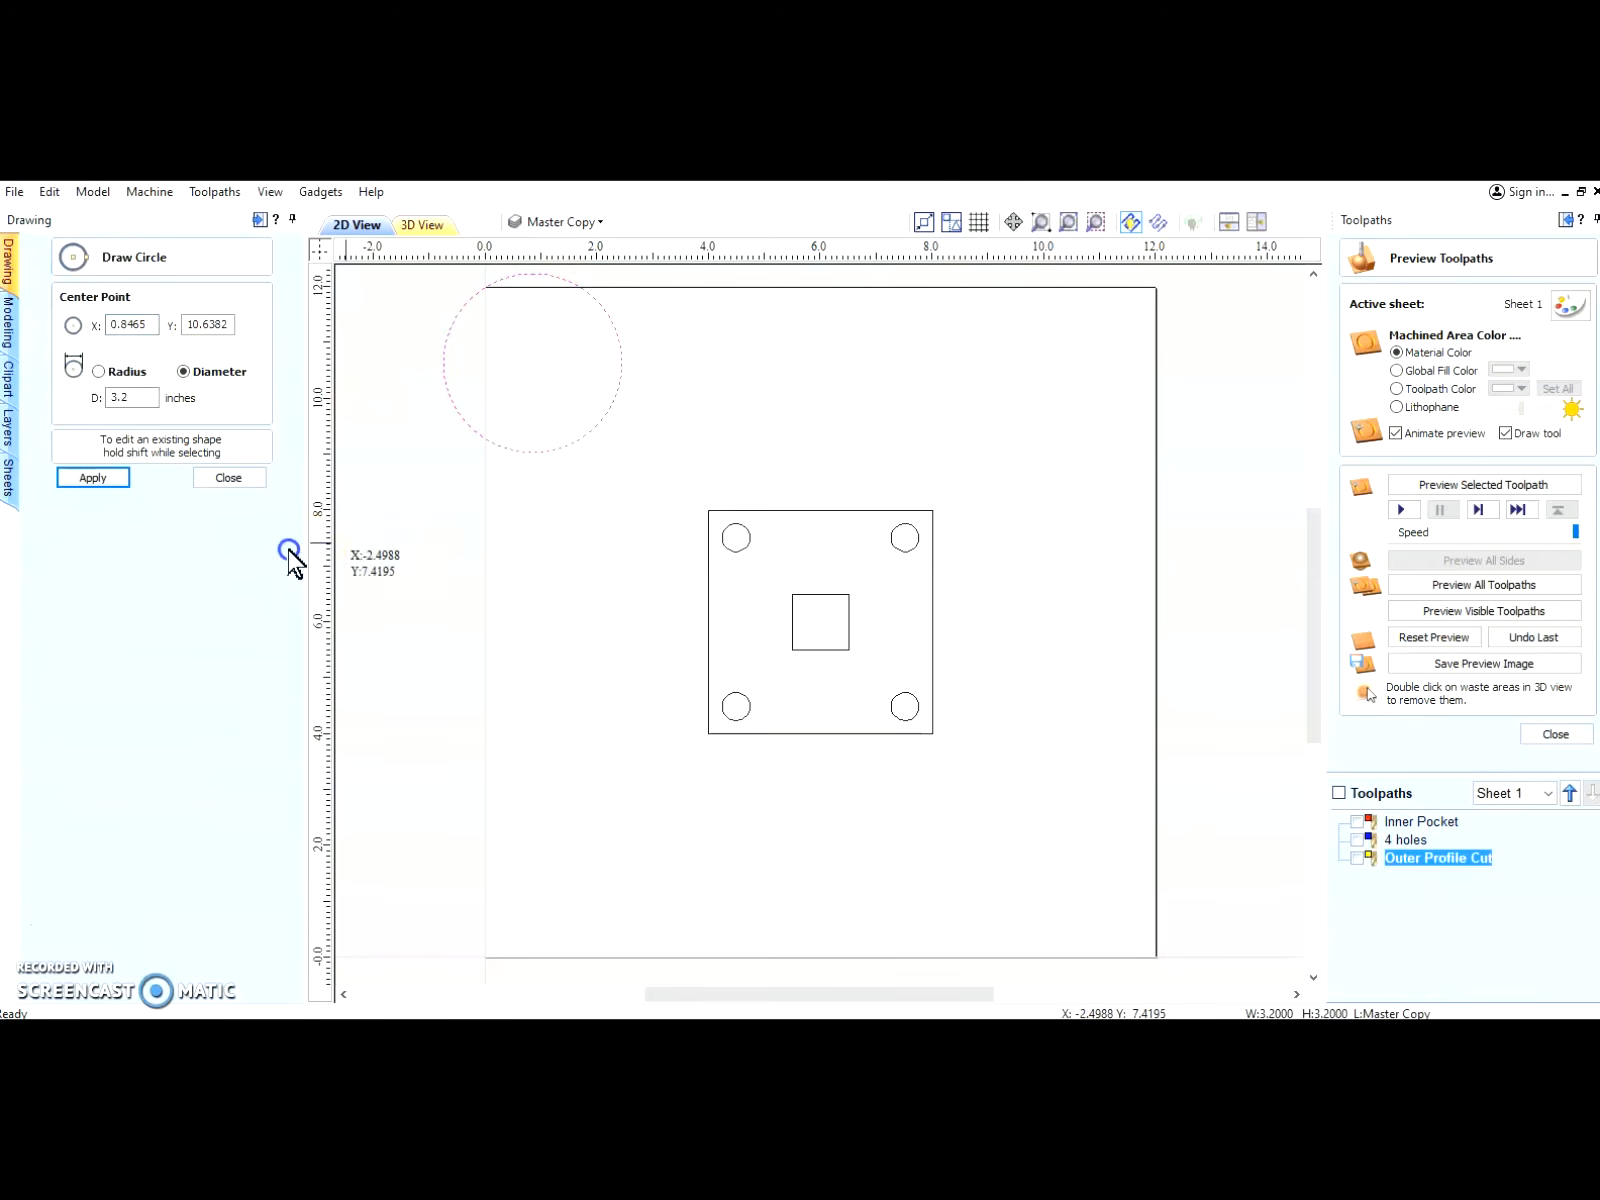
left_click(110, 478)
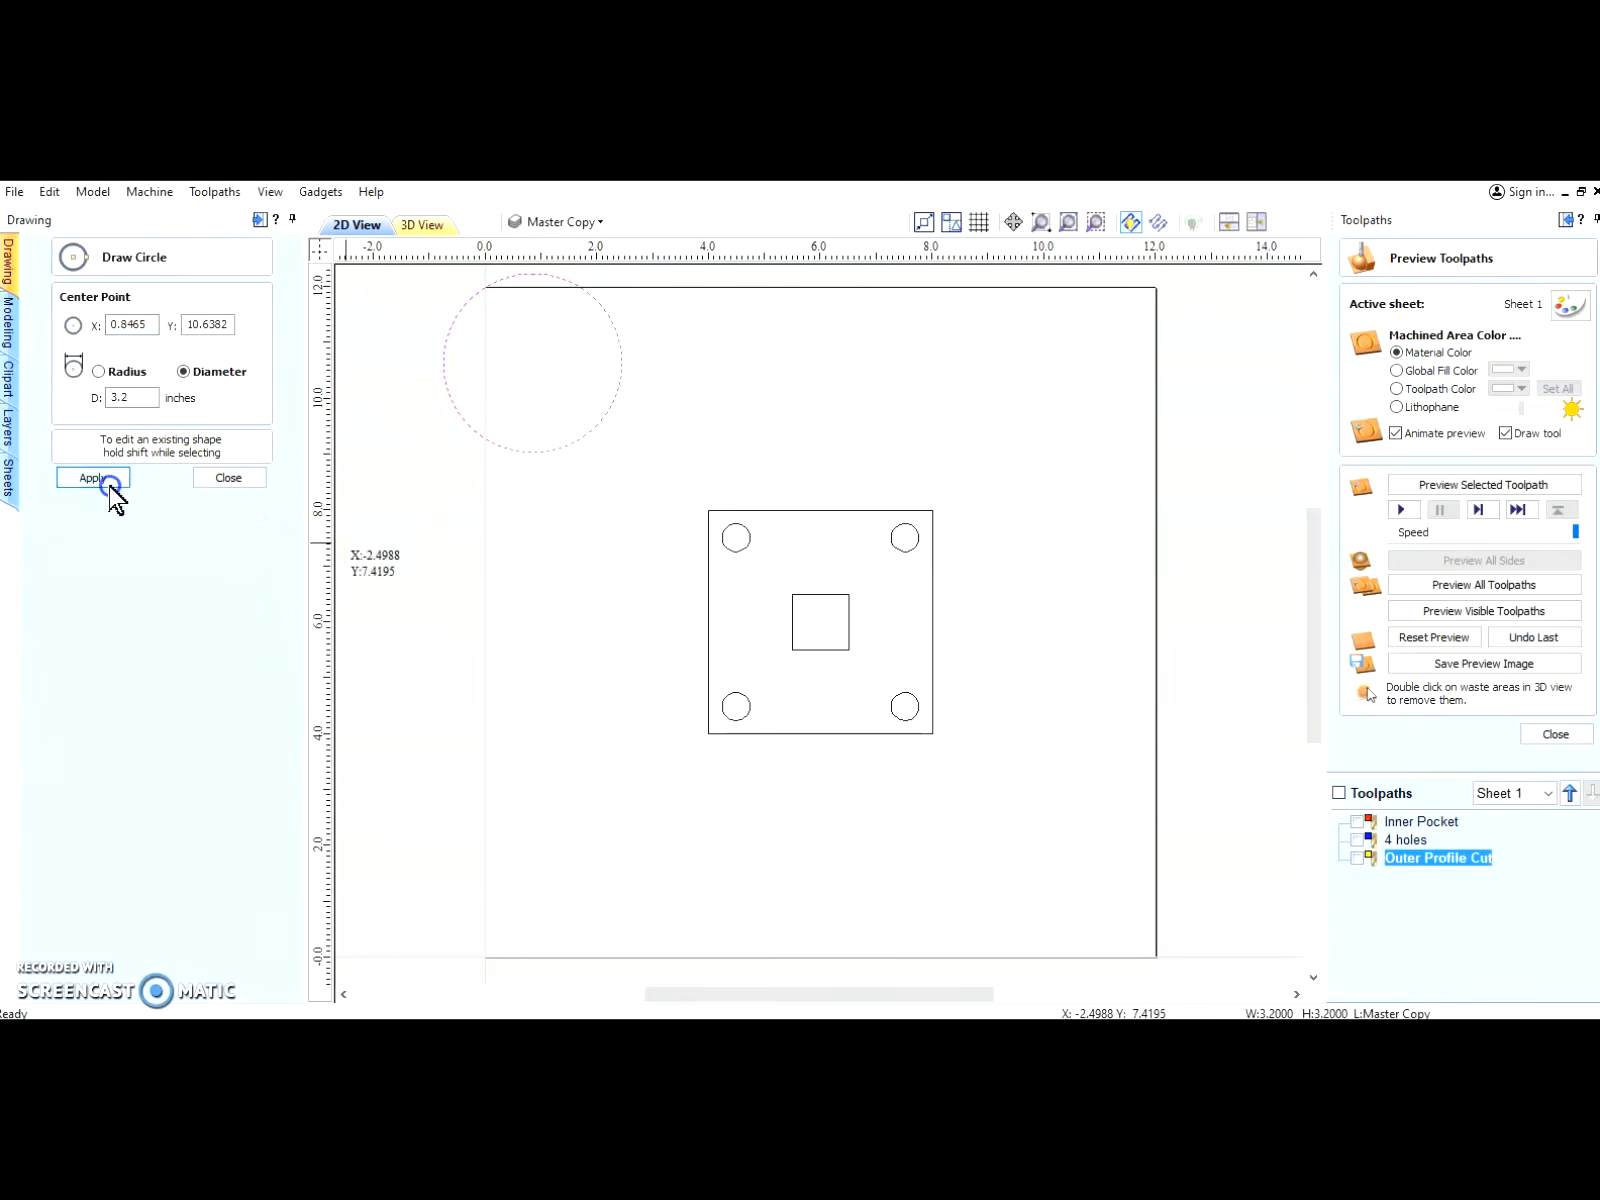
left_click(240, 479)
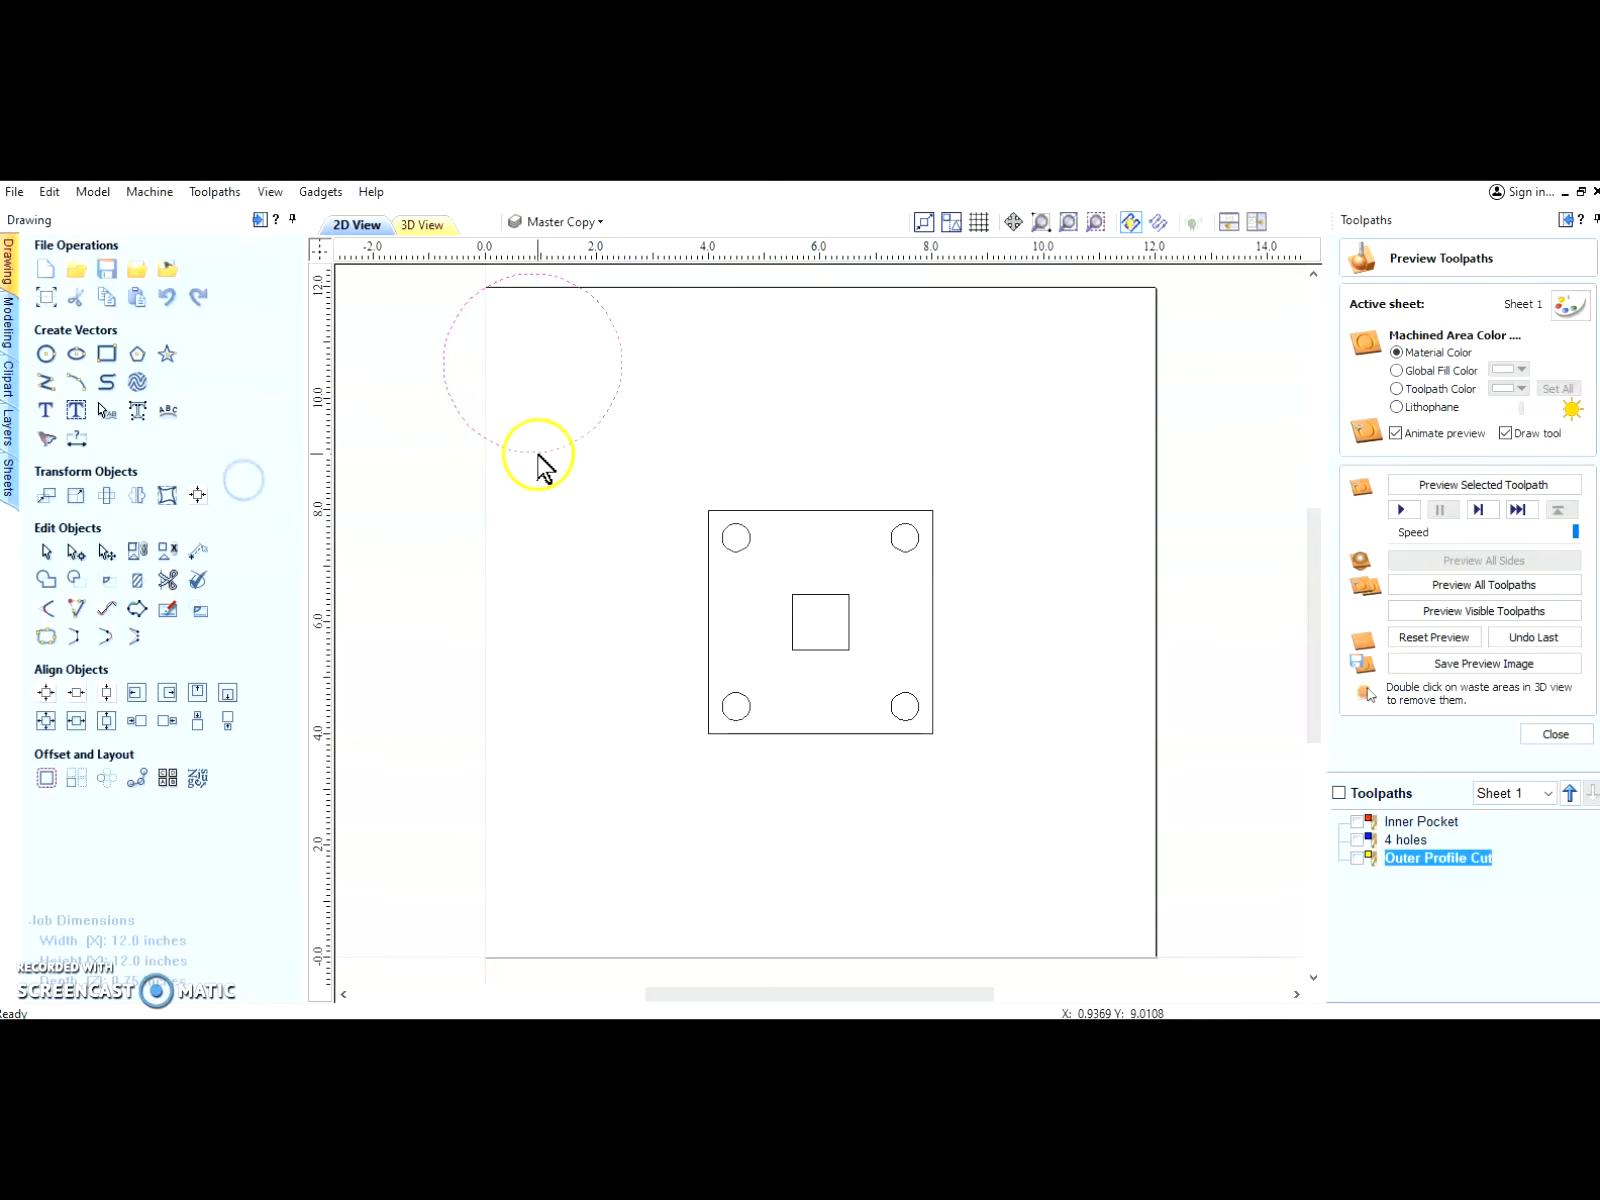
left_click(539, 500)
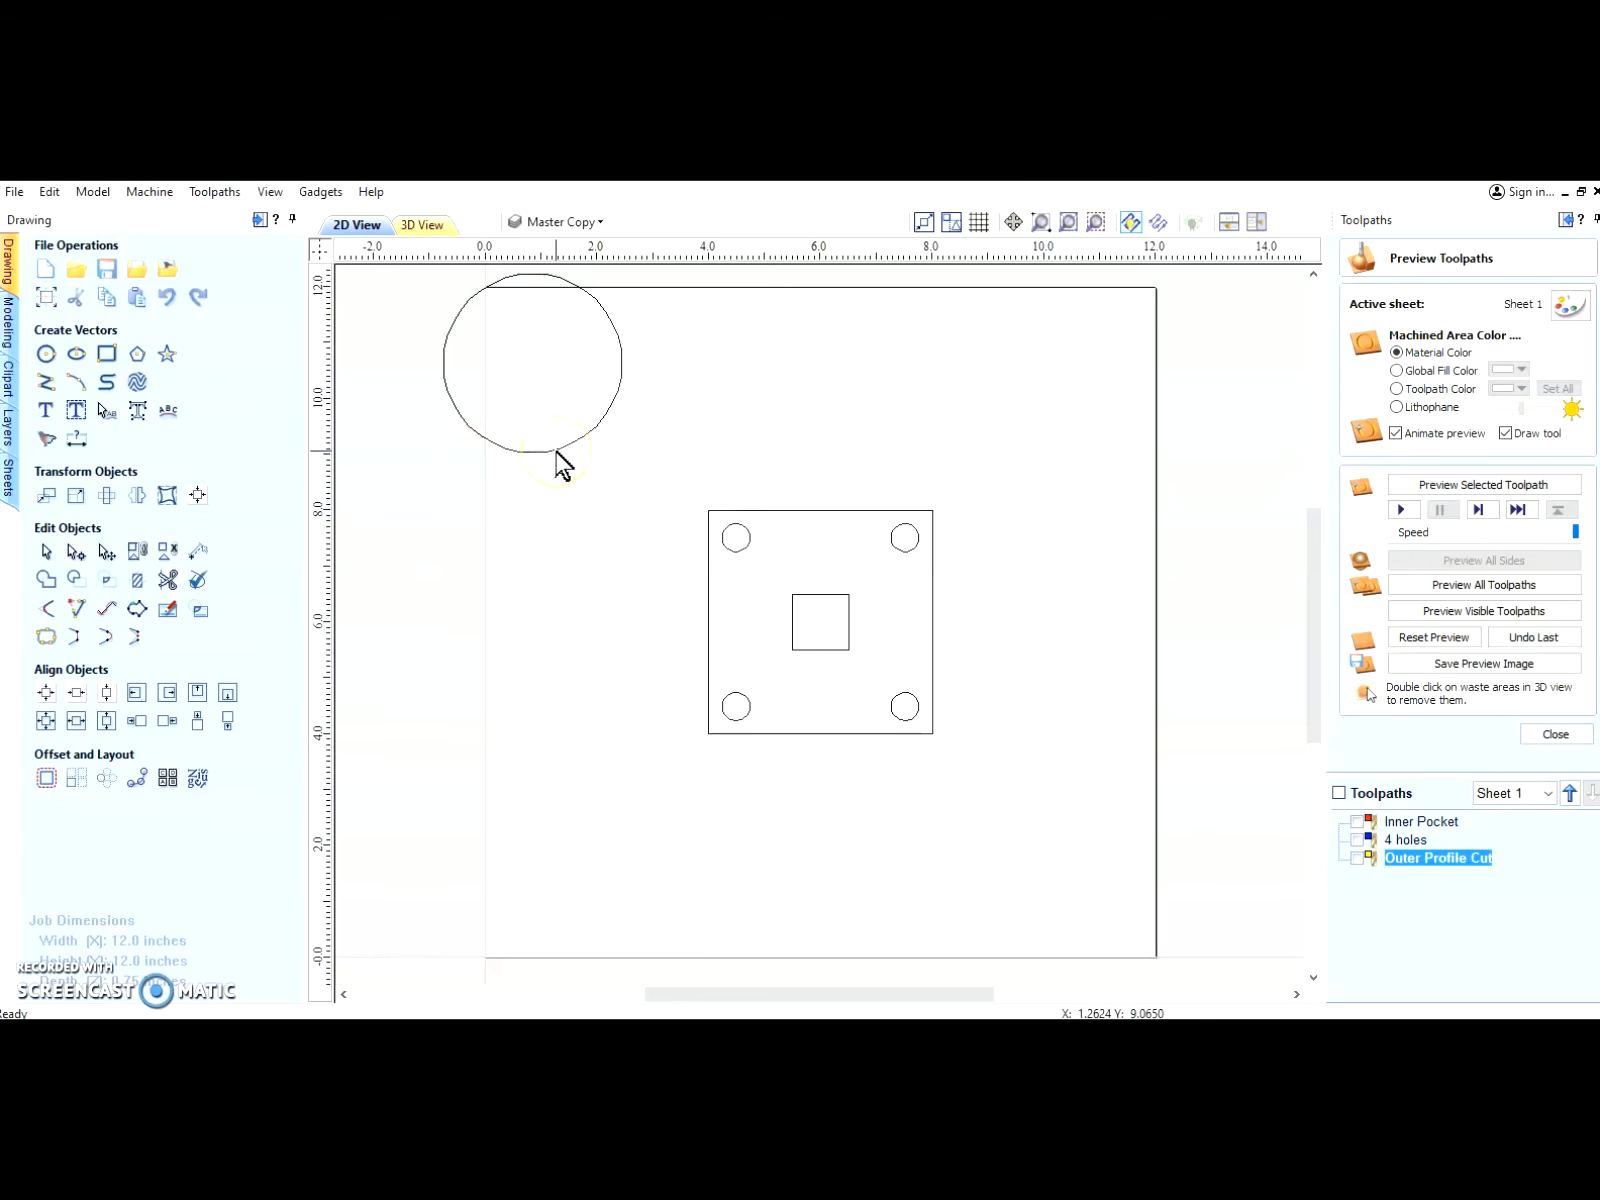
Step: Hide the Master Copy layer and show it again to check which layer the new circle belongs to
left_click(12, 432)
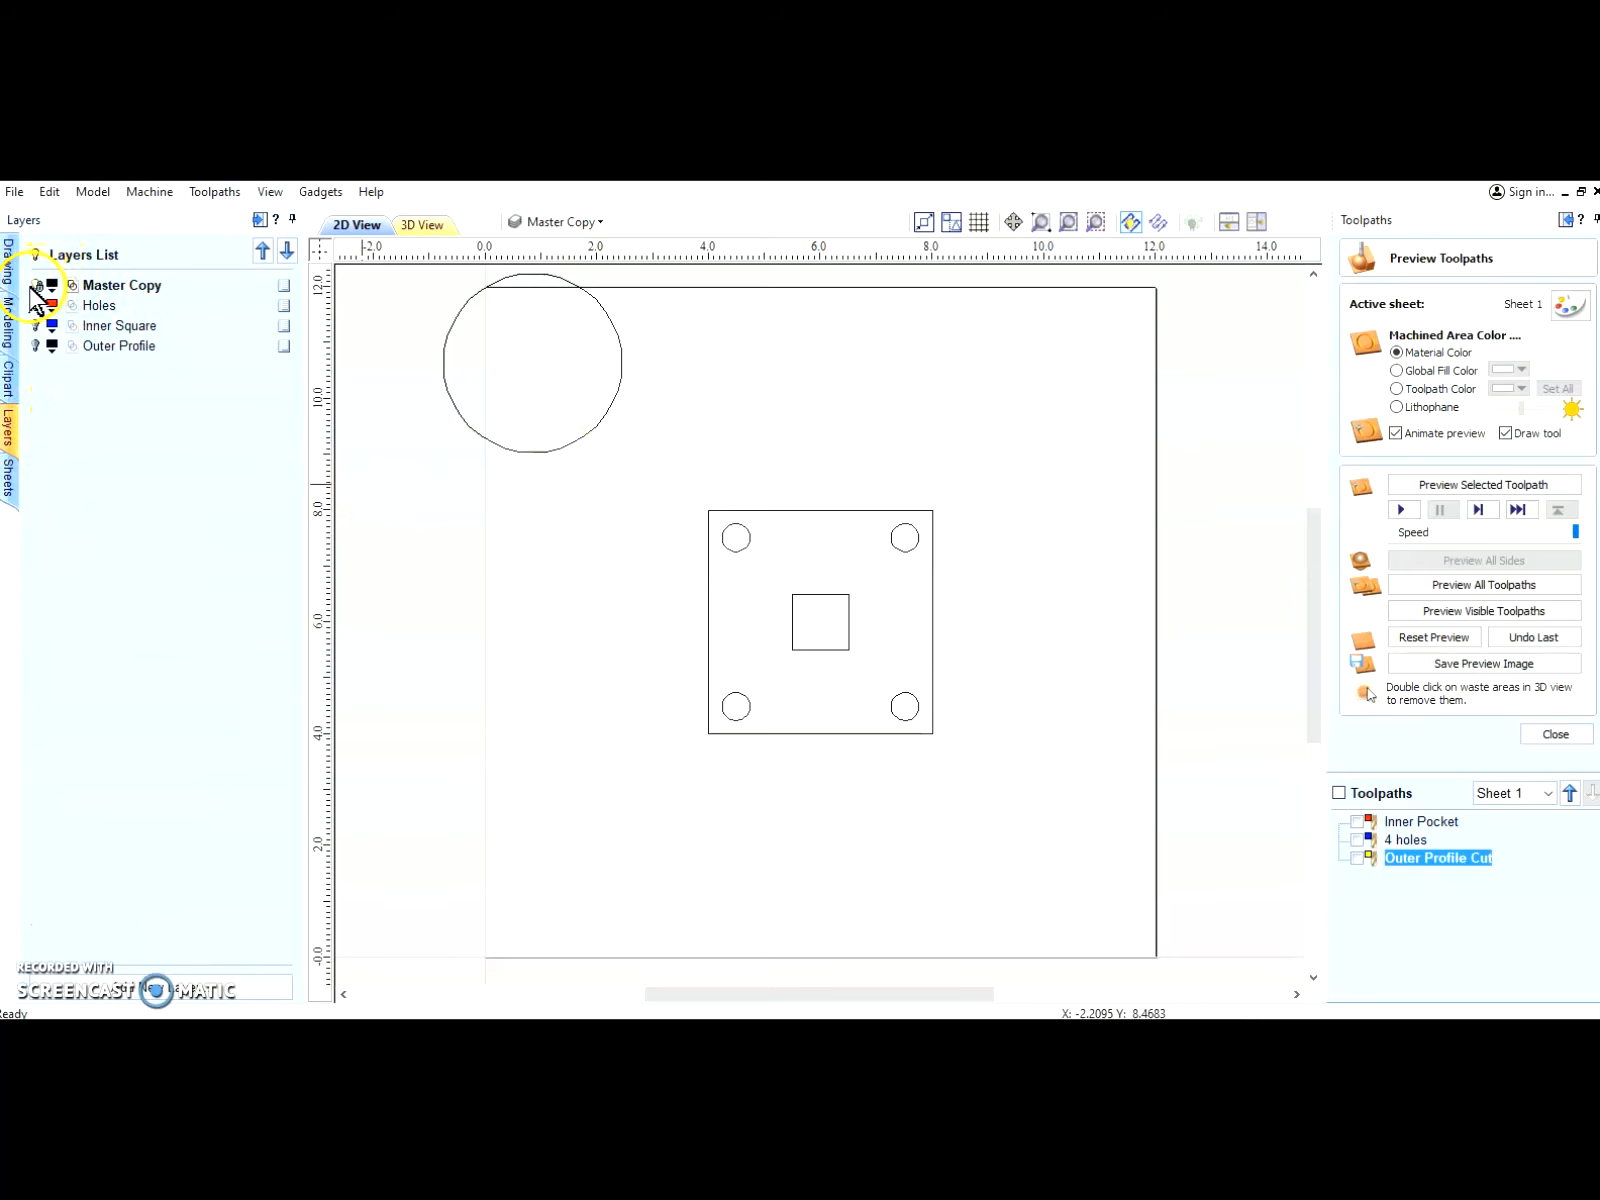
left_click(40, 288)
mouse_move(537, 347)
left_mouse_down()
mouse_move(600, 440)
mouse_move(704, 532)
left_mouse_up()
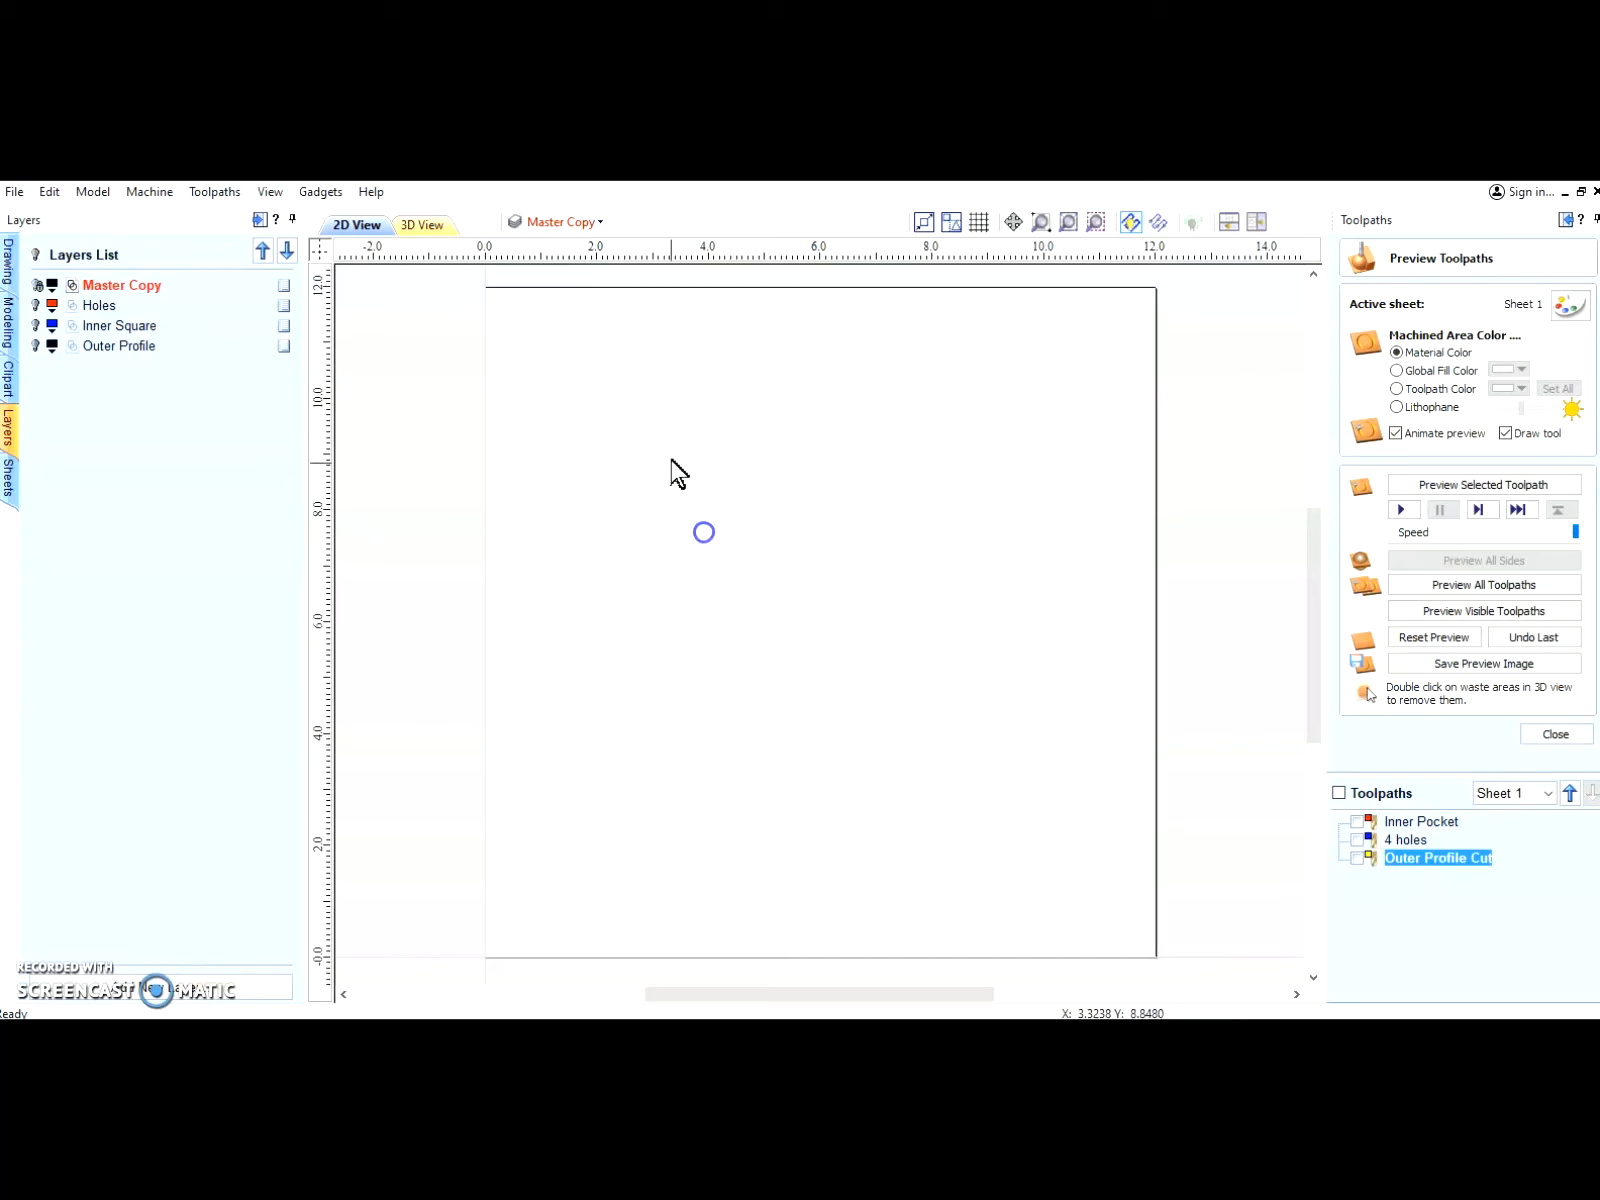
left_click_drag(591, 487, 787, 686)
left_click_drag(361, 420, 345, 413)
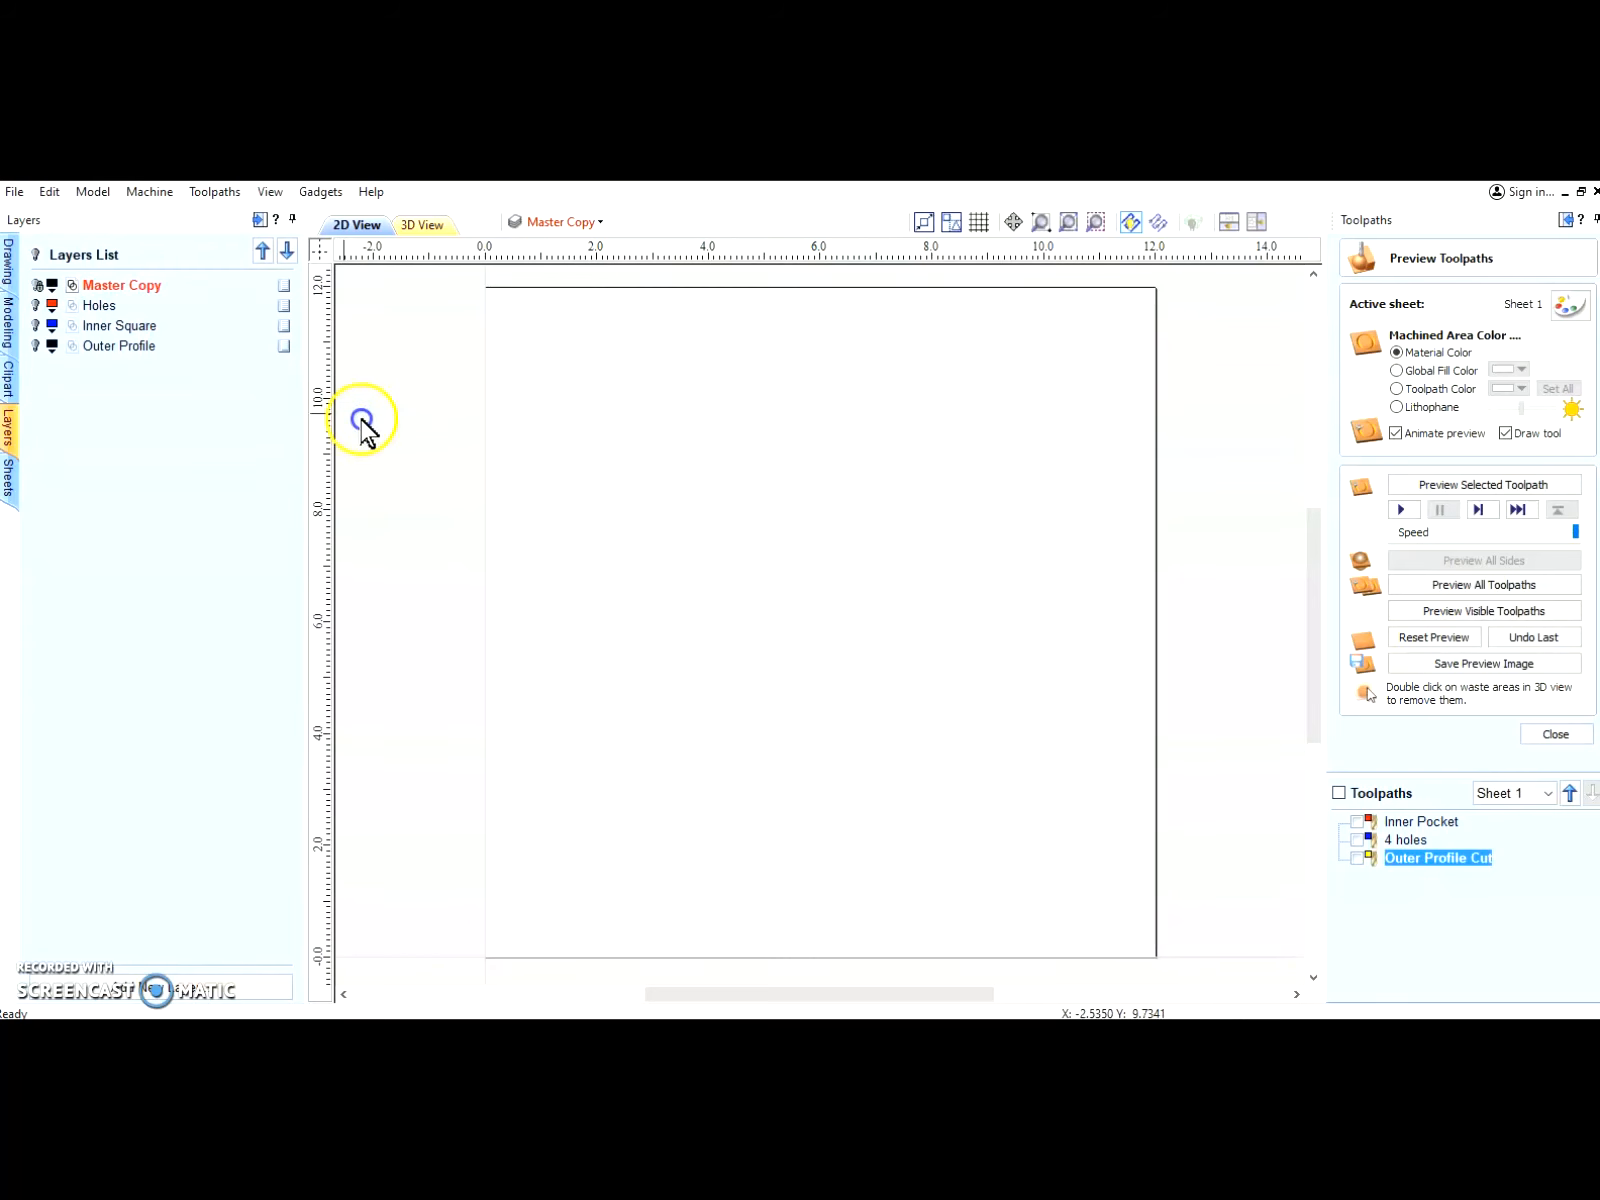
left_click(67, 252)
left_click(37, 286)
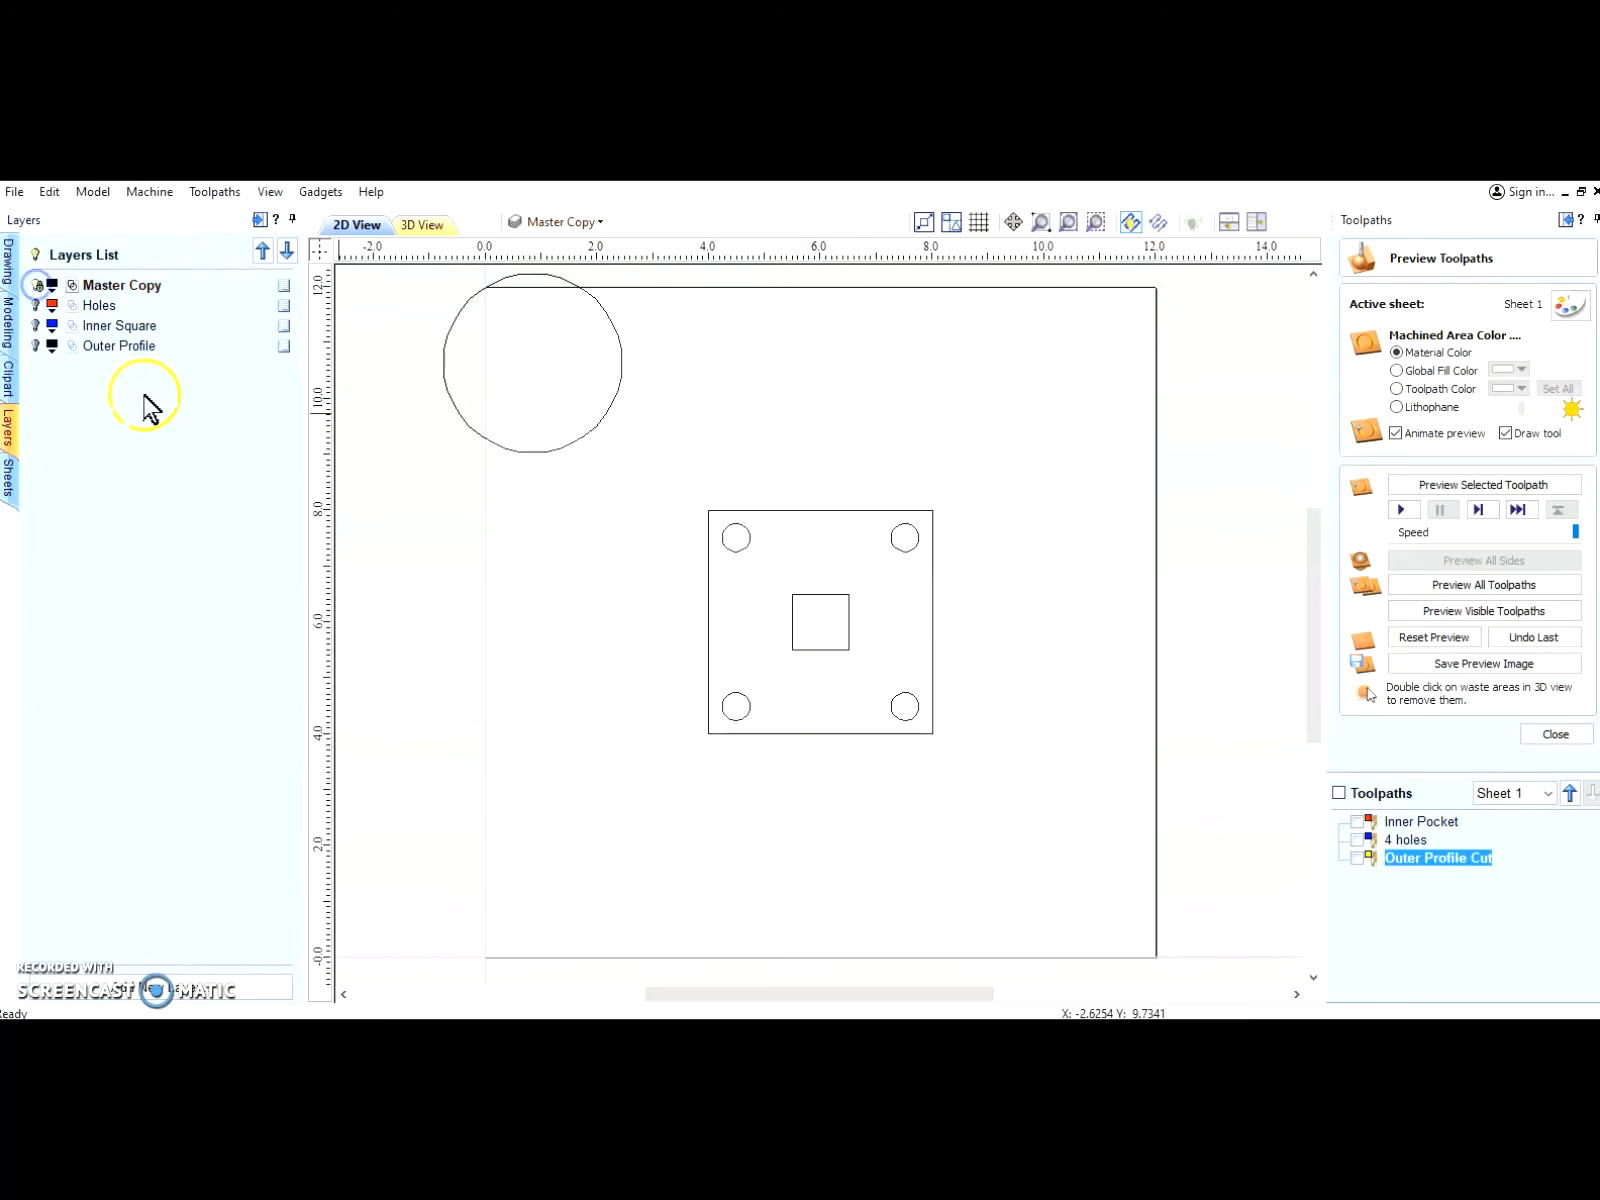
left_click_drag(744, 339, 935, 463)
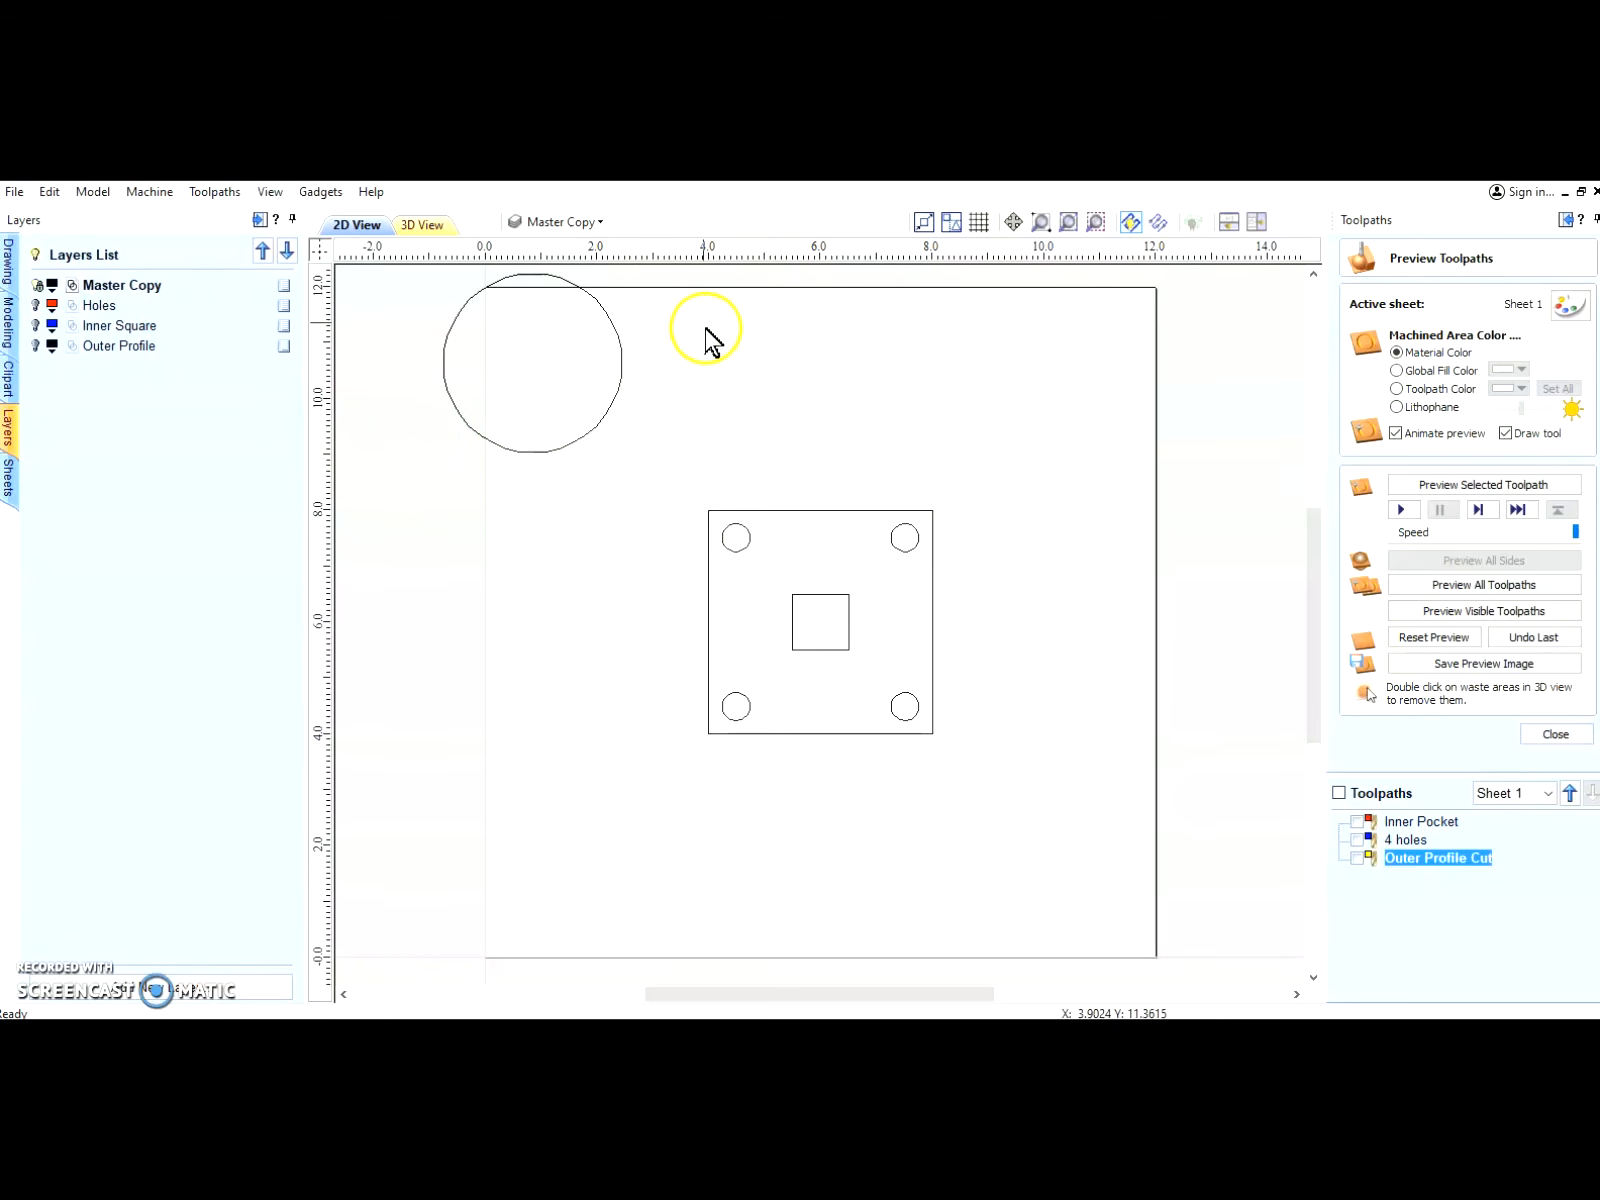
Step: Draw a square-cornered rectangle about 2.5 by 1.6 inches above the plate on the Master Copy layer
left_click(14, 258)
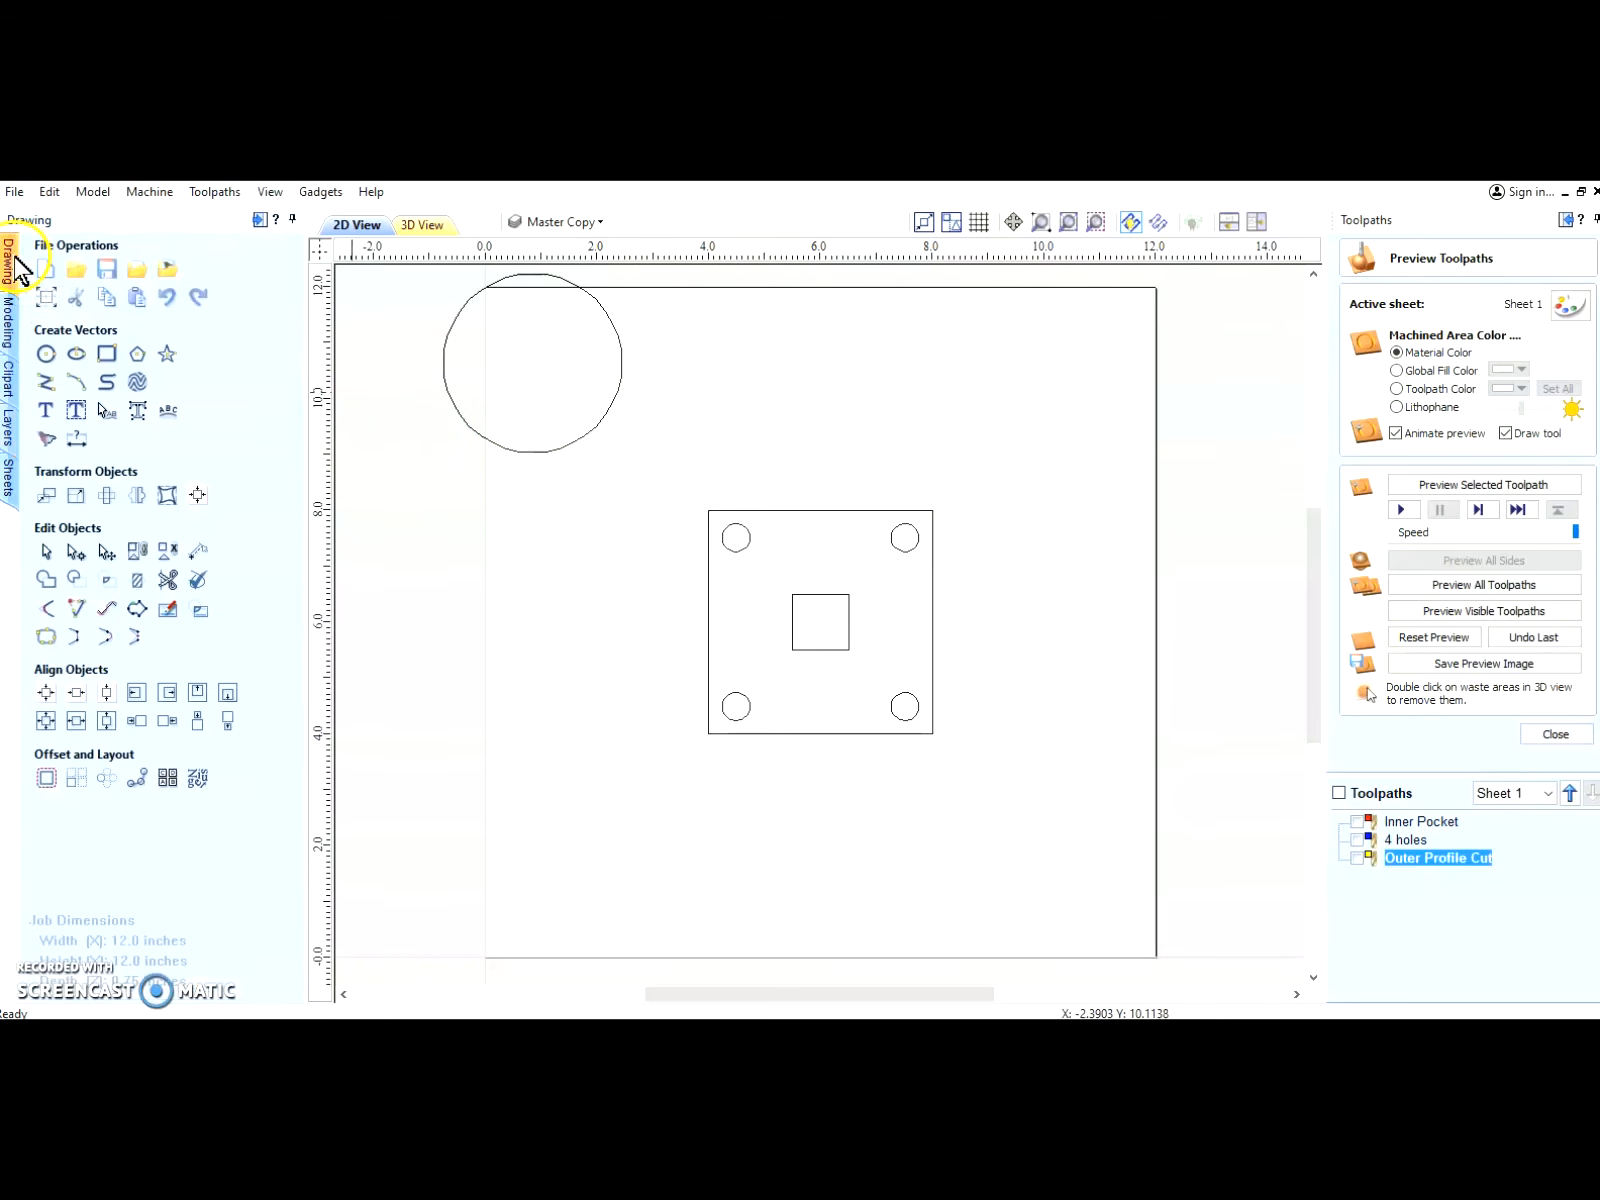
left_click(107, 355)
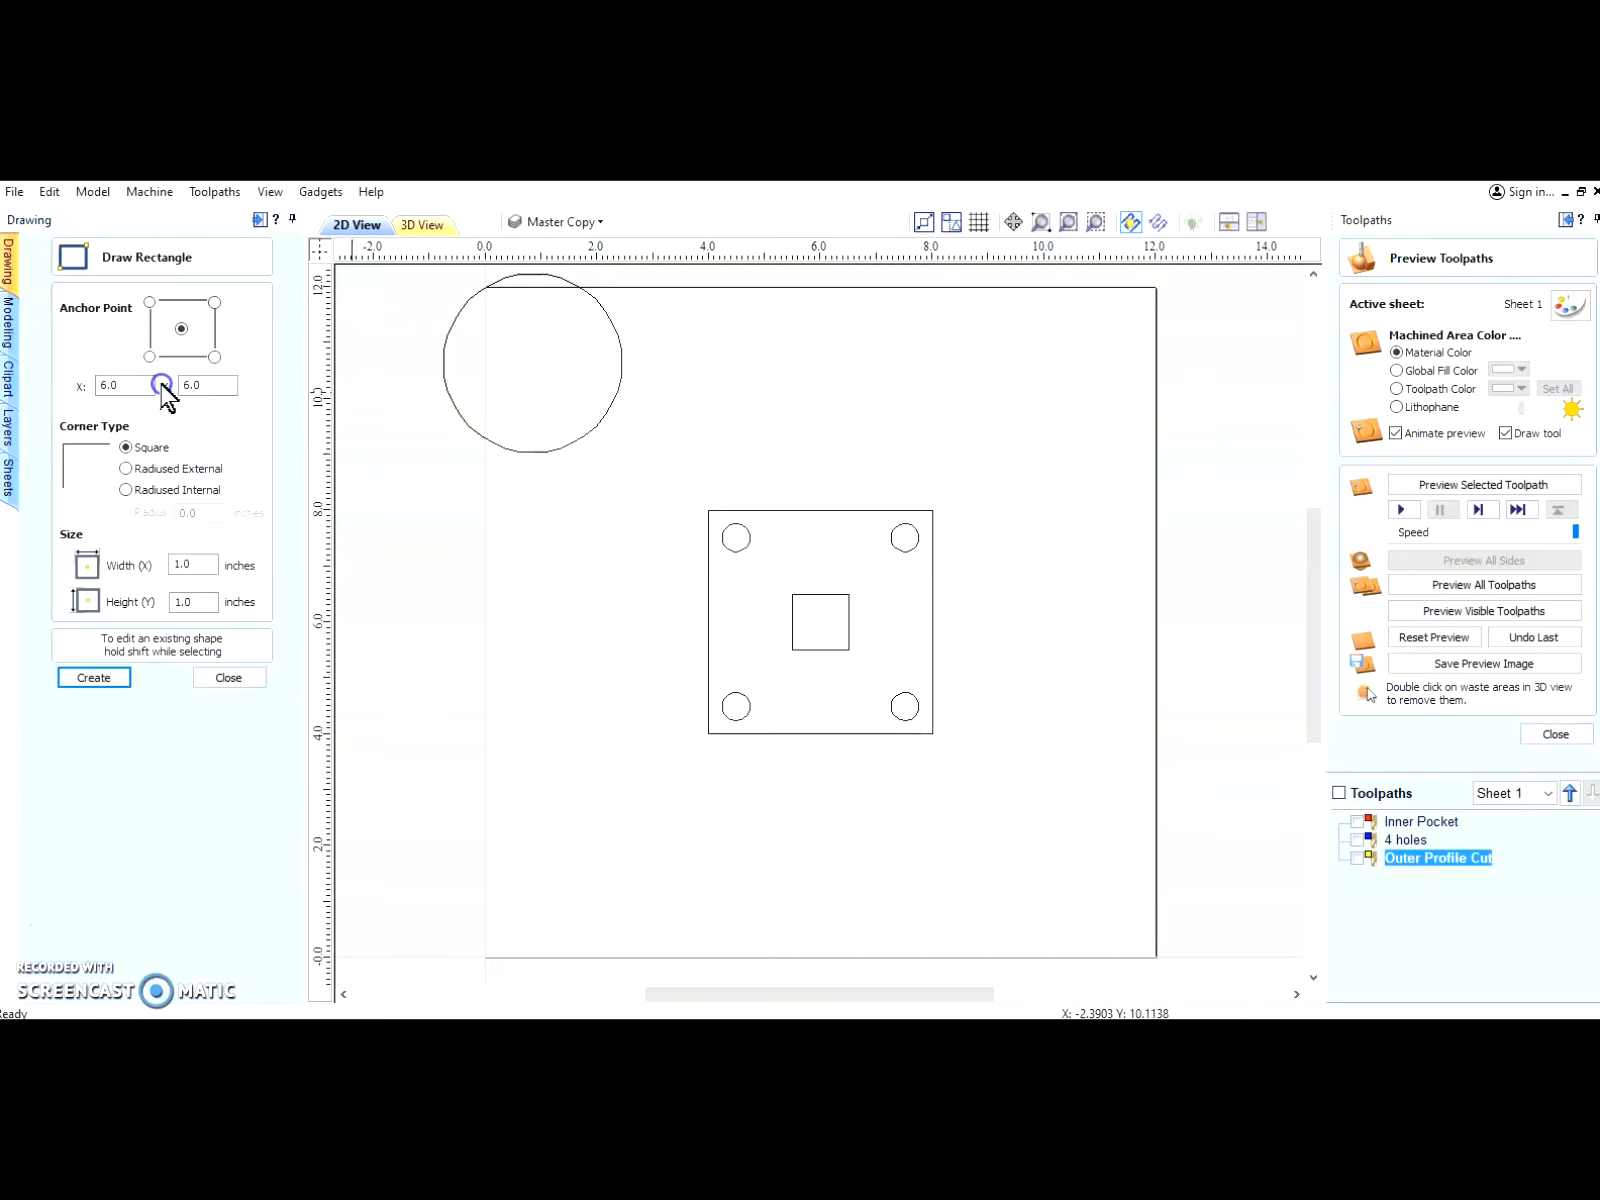
left_click_drag(751, 363, 890, 451)
left_click(83, 679)
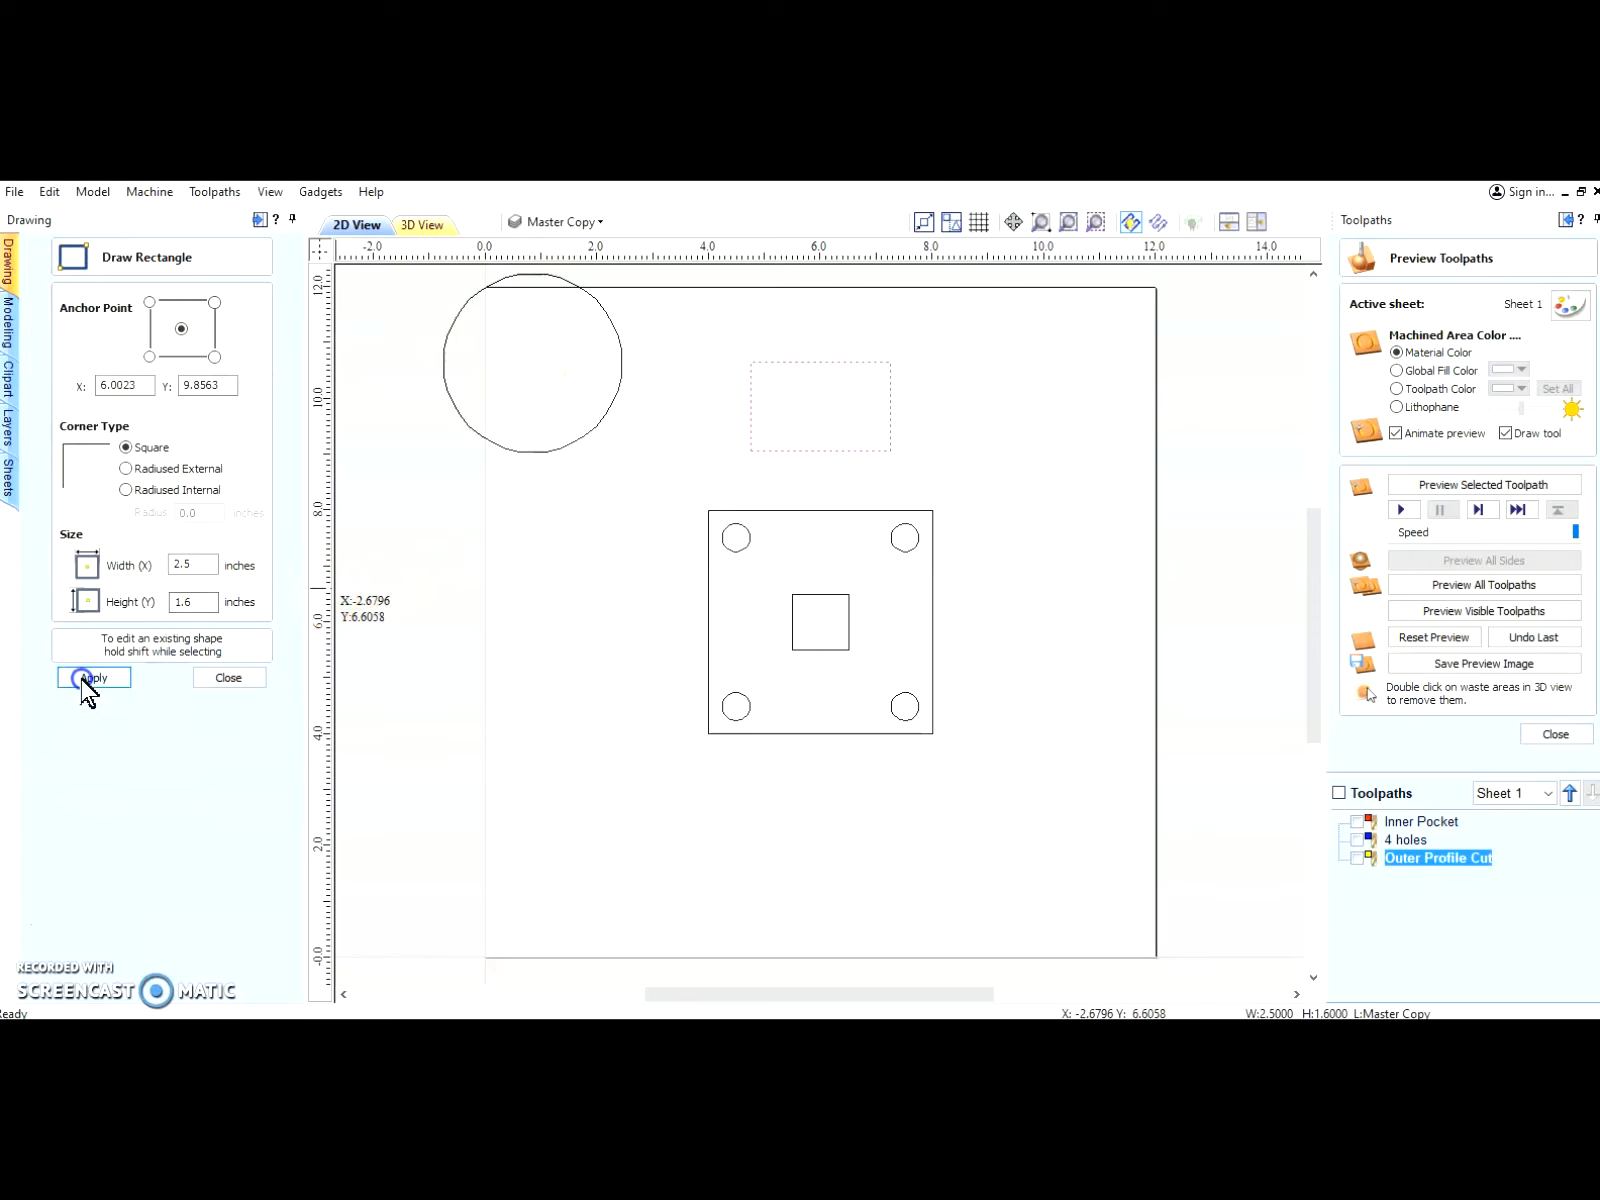
left_click(226, 679)
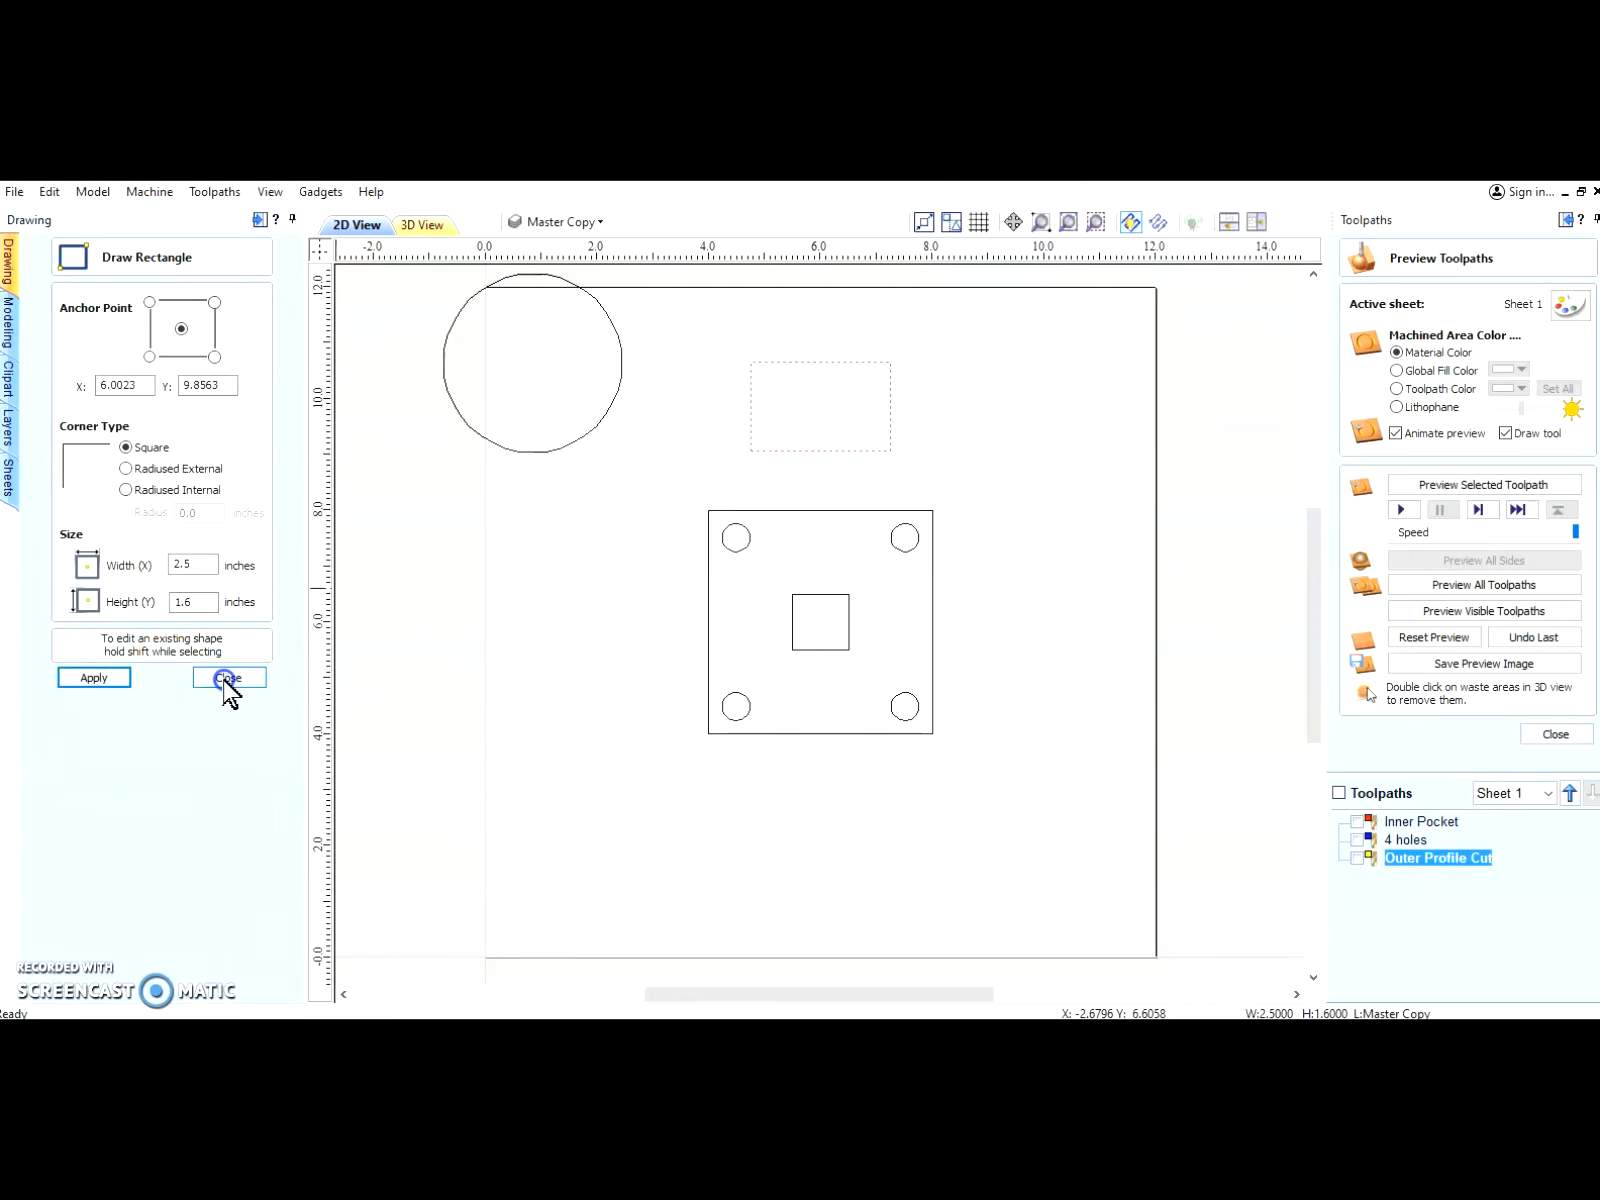
Step: Try to select the plate outline and the new rectangle on the locked Master Copy layer
left_click(657, 466)
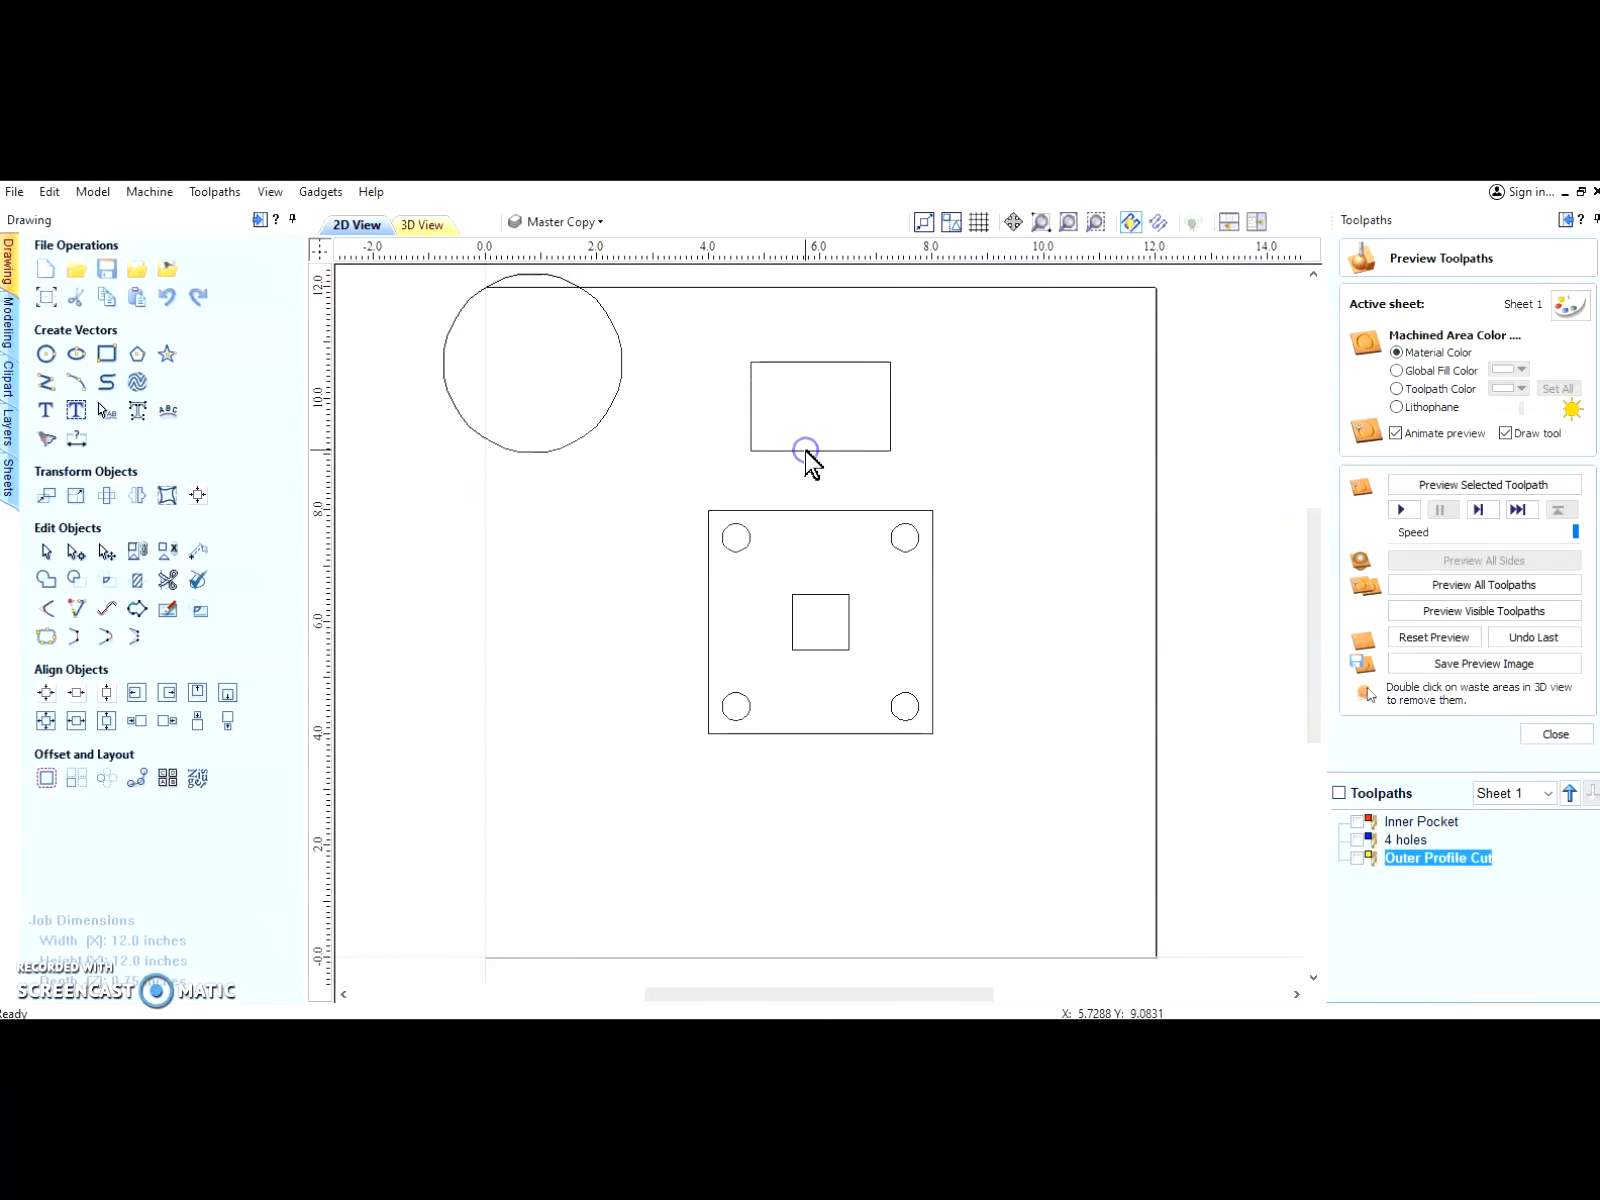
left_click(729, 512)
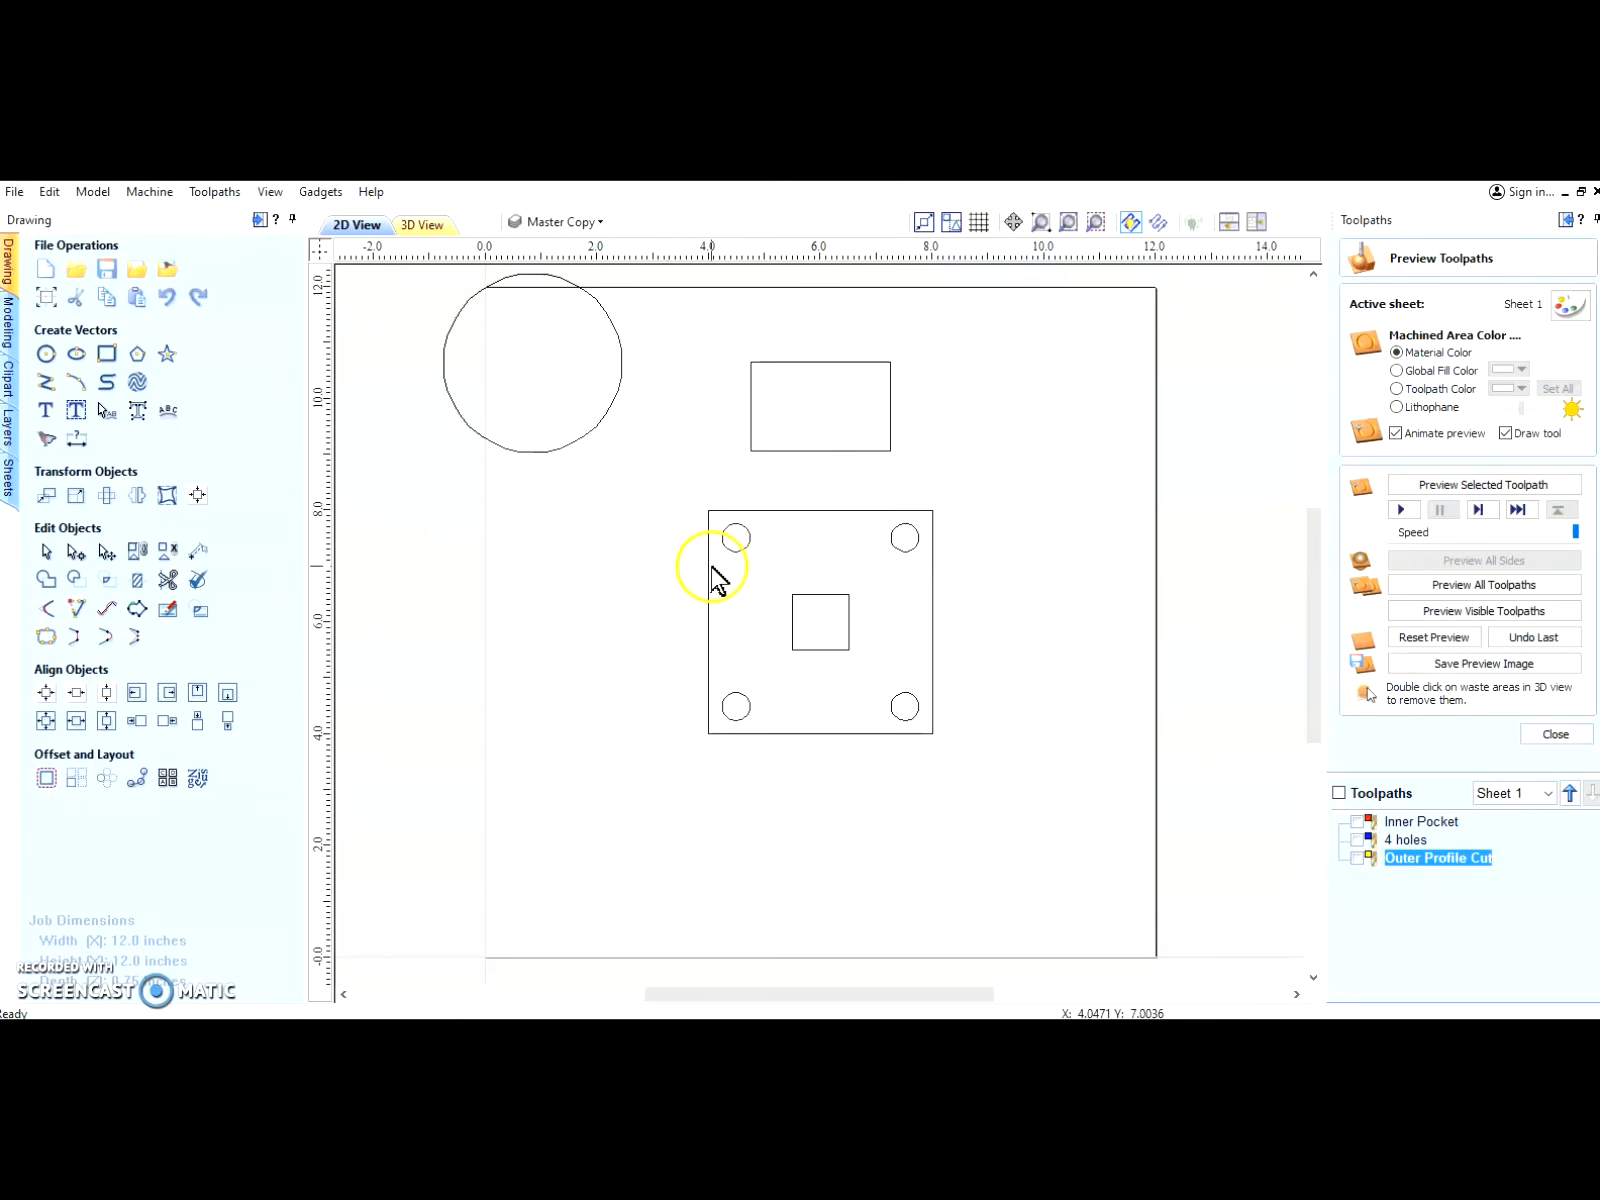
left_click(818, 449)
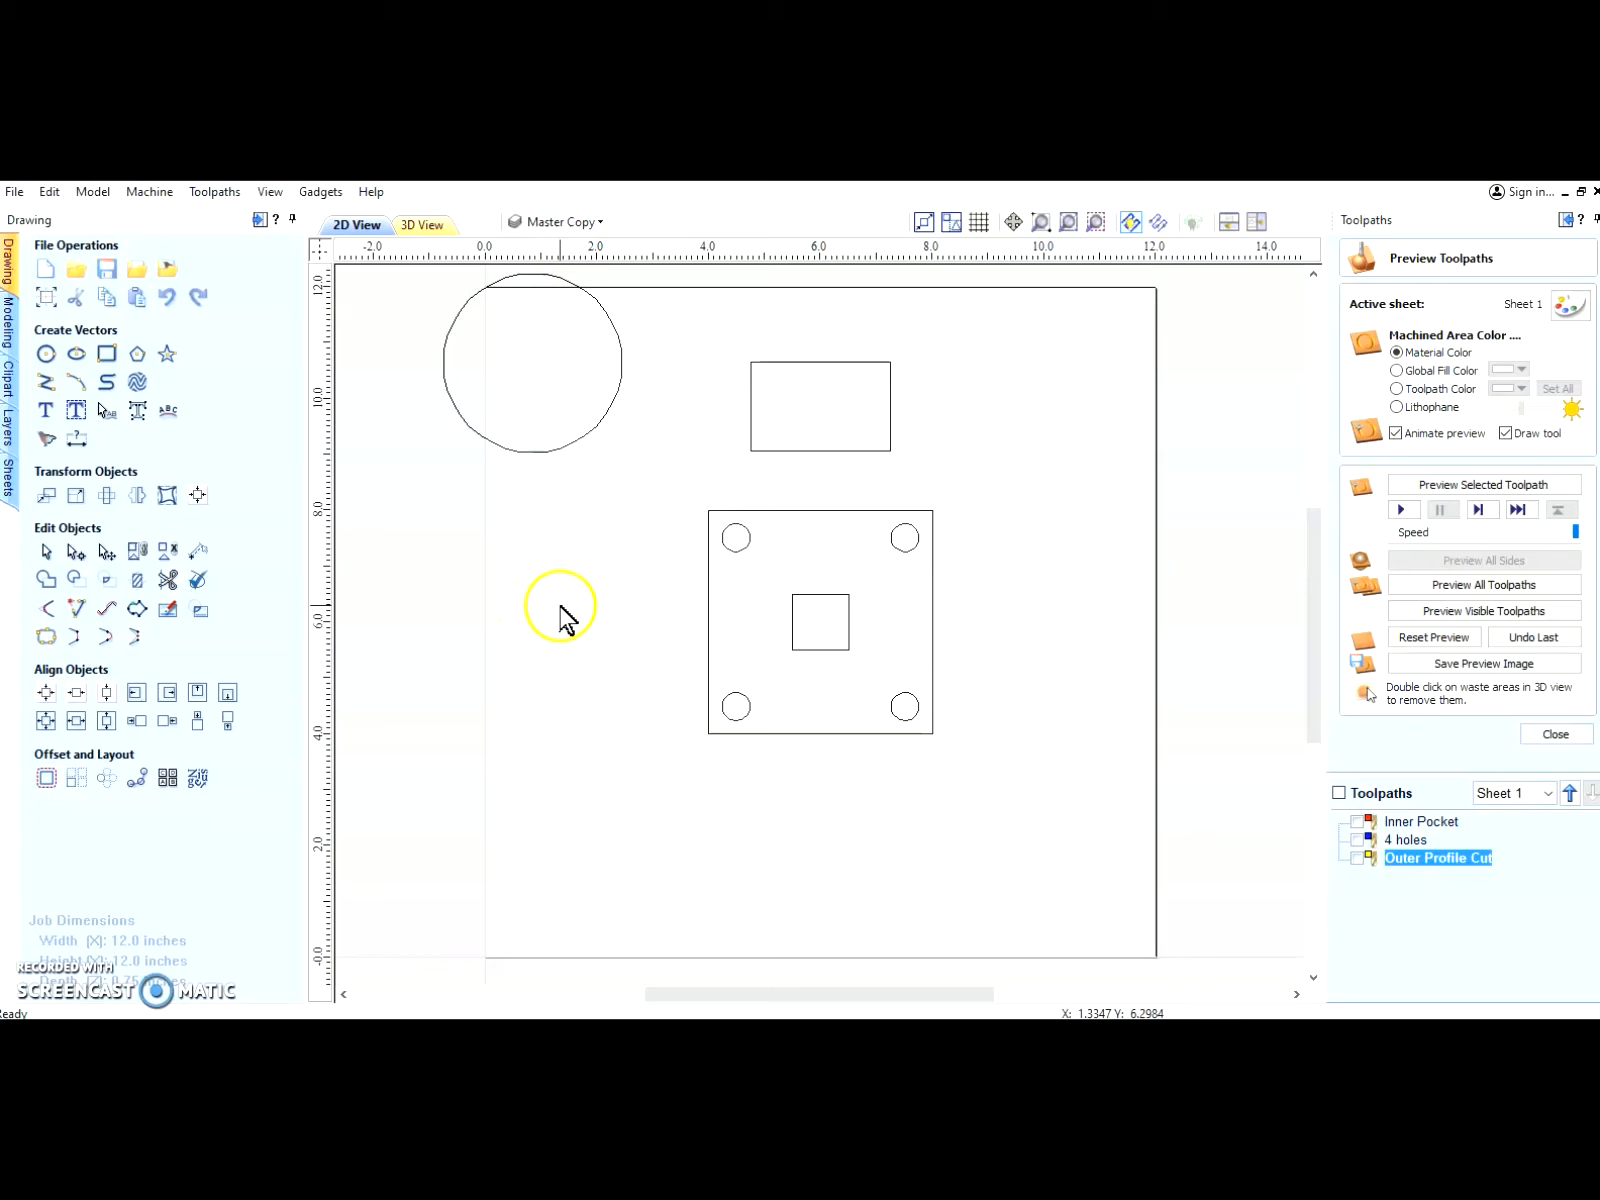
Step: Unlock the Master Copy layer
left_click(8, 430)
right_click(284, 286)
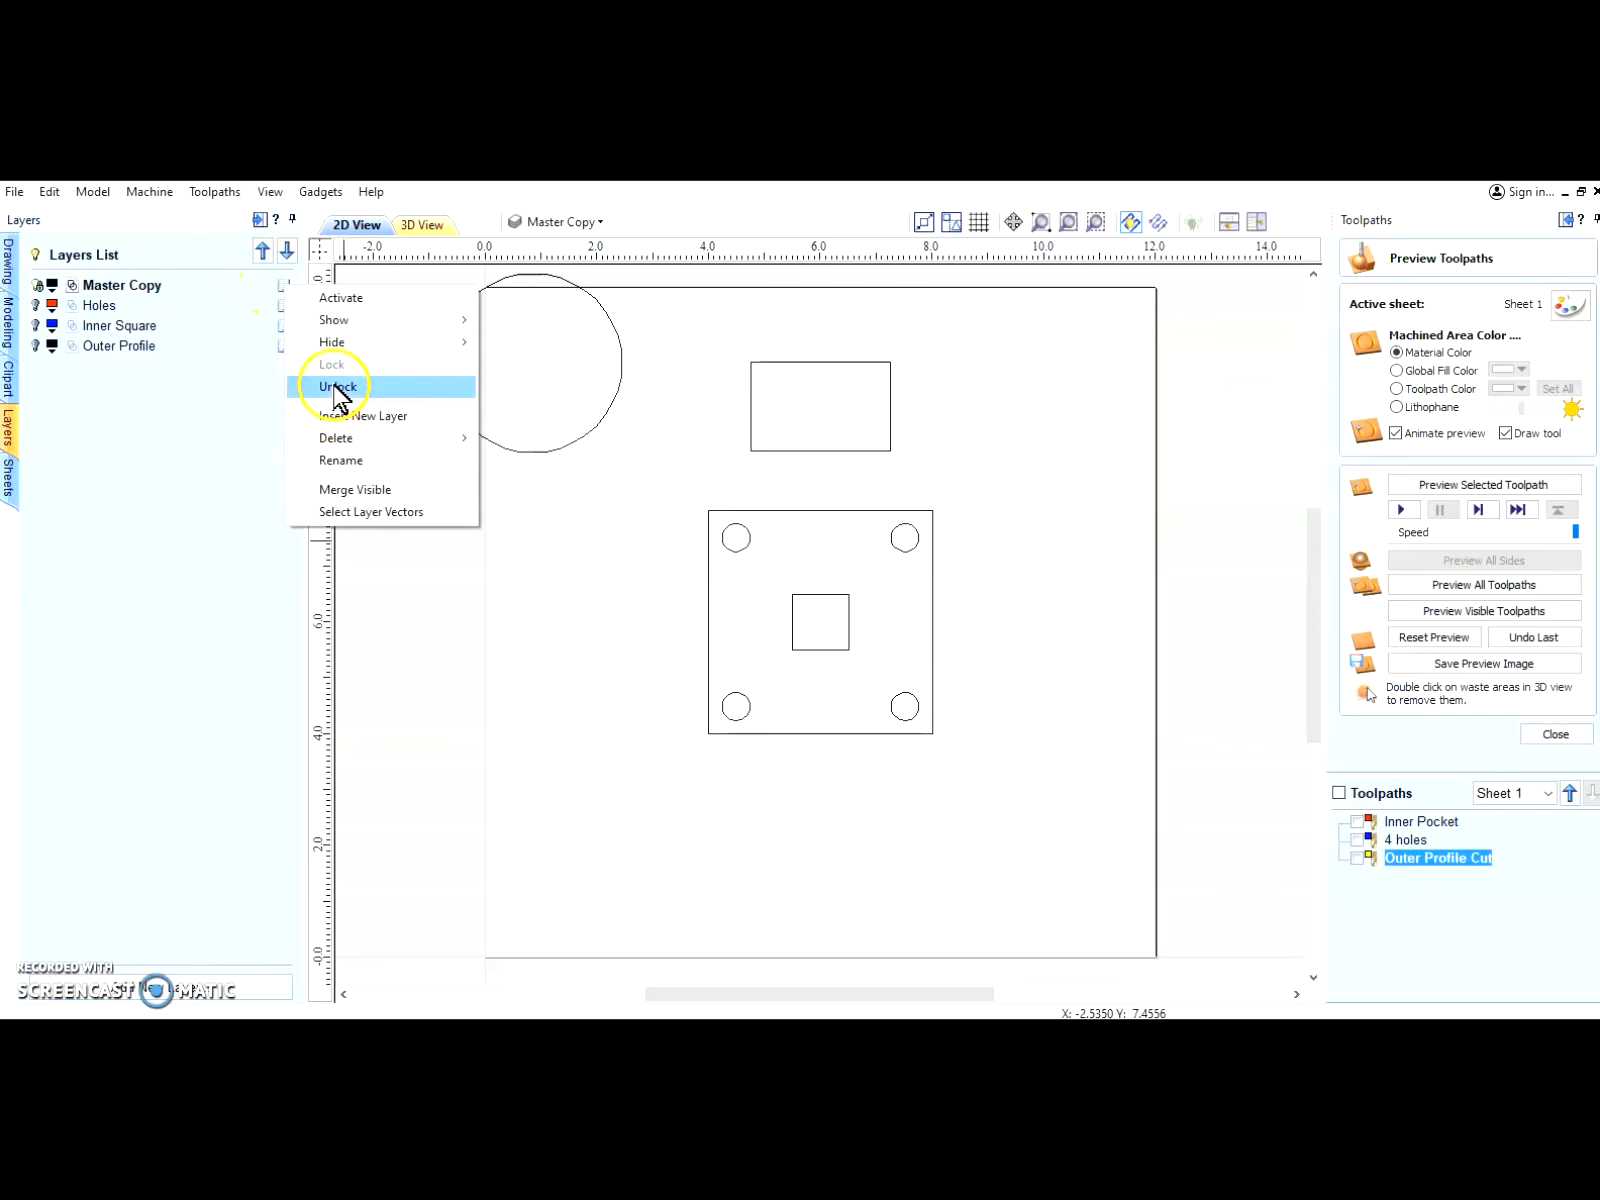
left_click(337, 386)
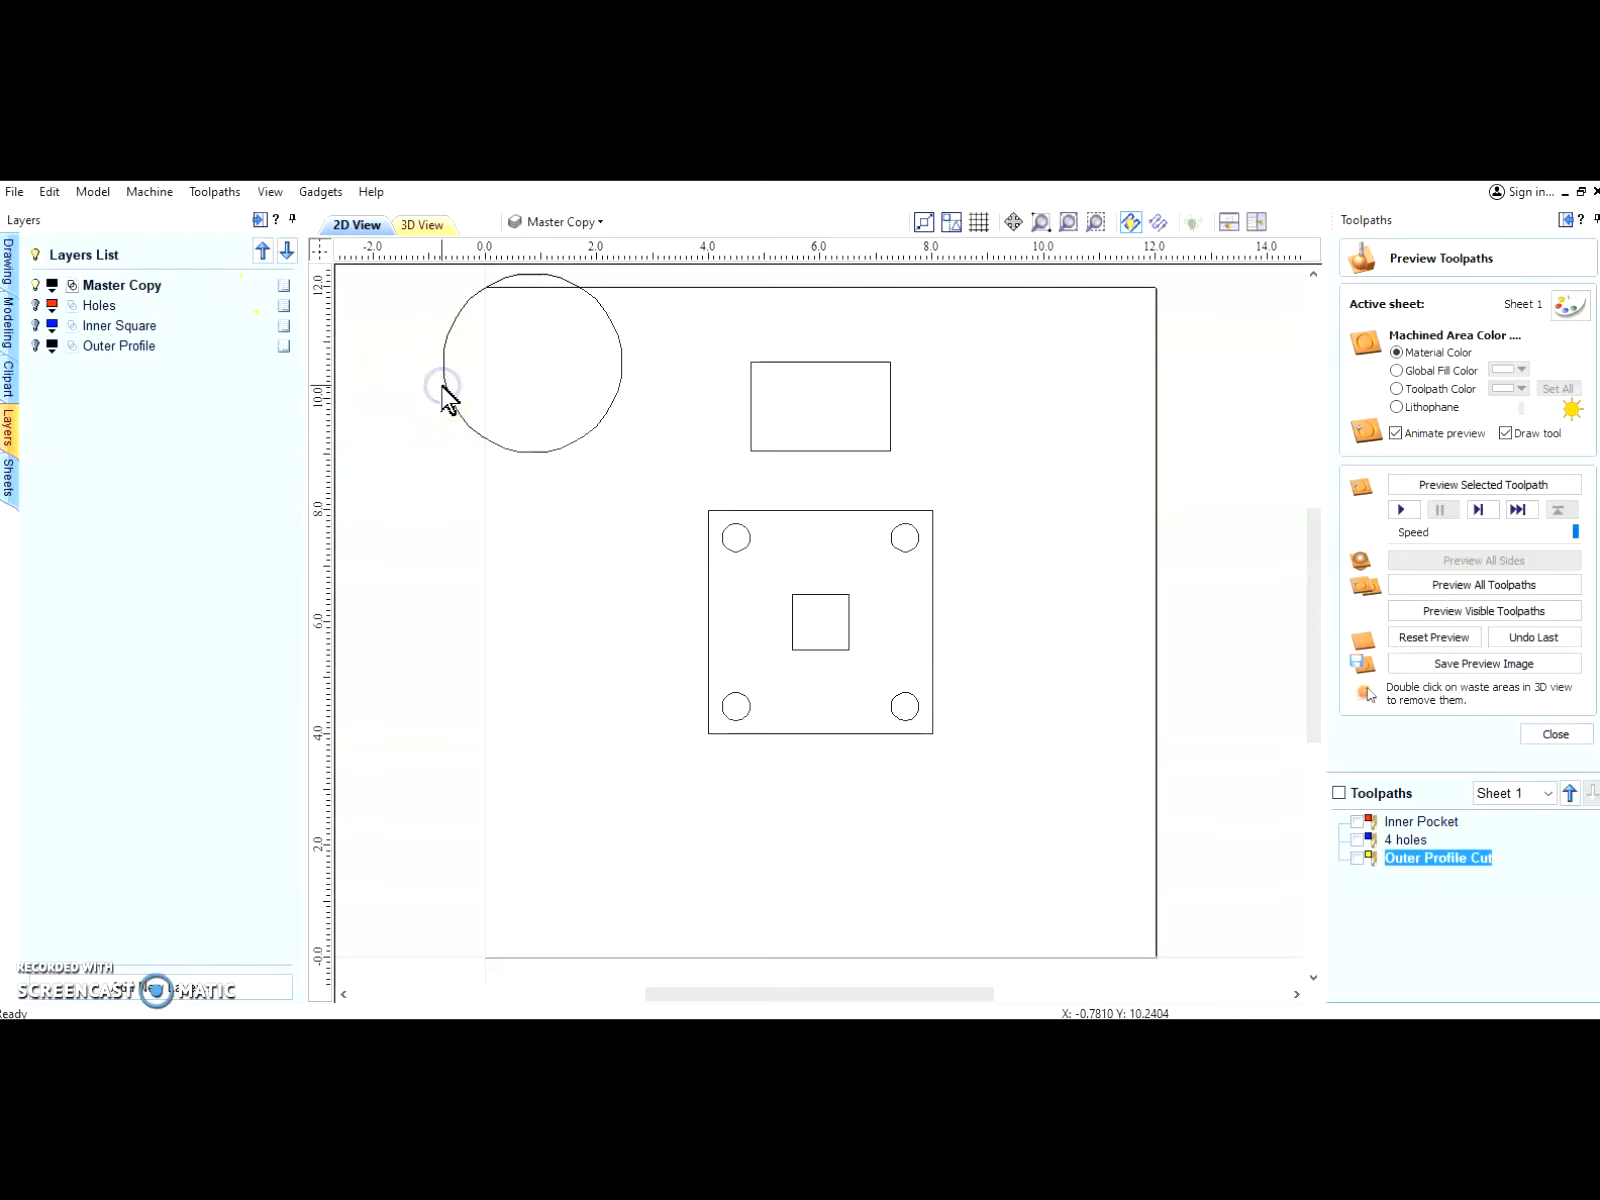
Step: Delete the large circle at the sheet's upper-left corner and the rectangle above the plate
left_click(443, 385)
key("Delete")
left_click(752, 393)
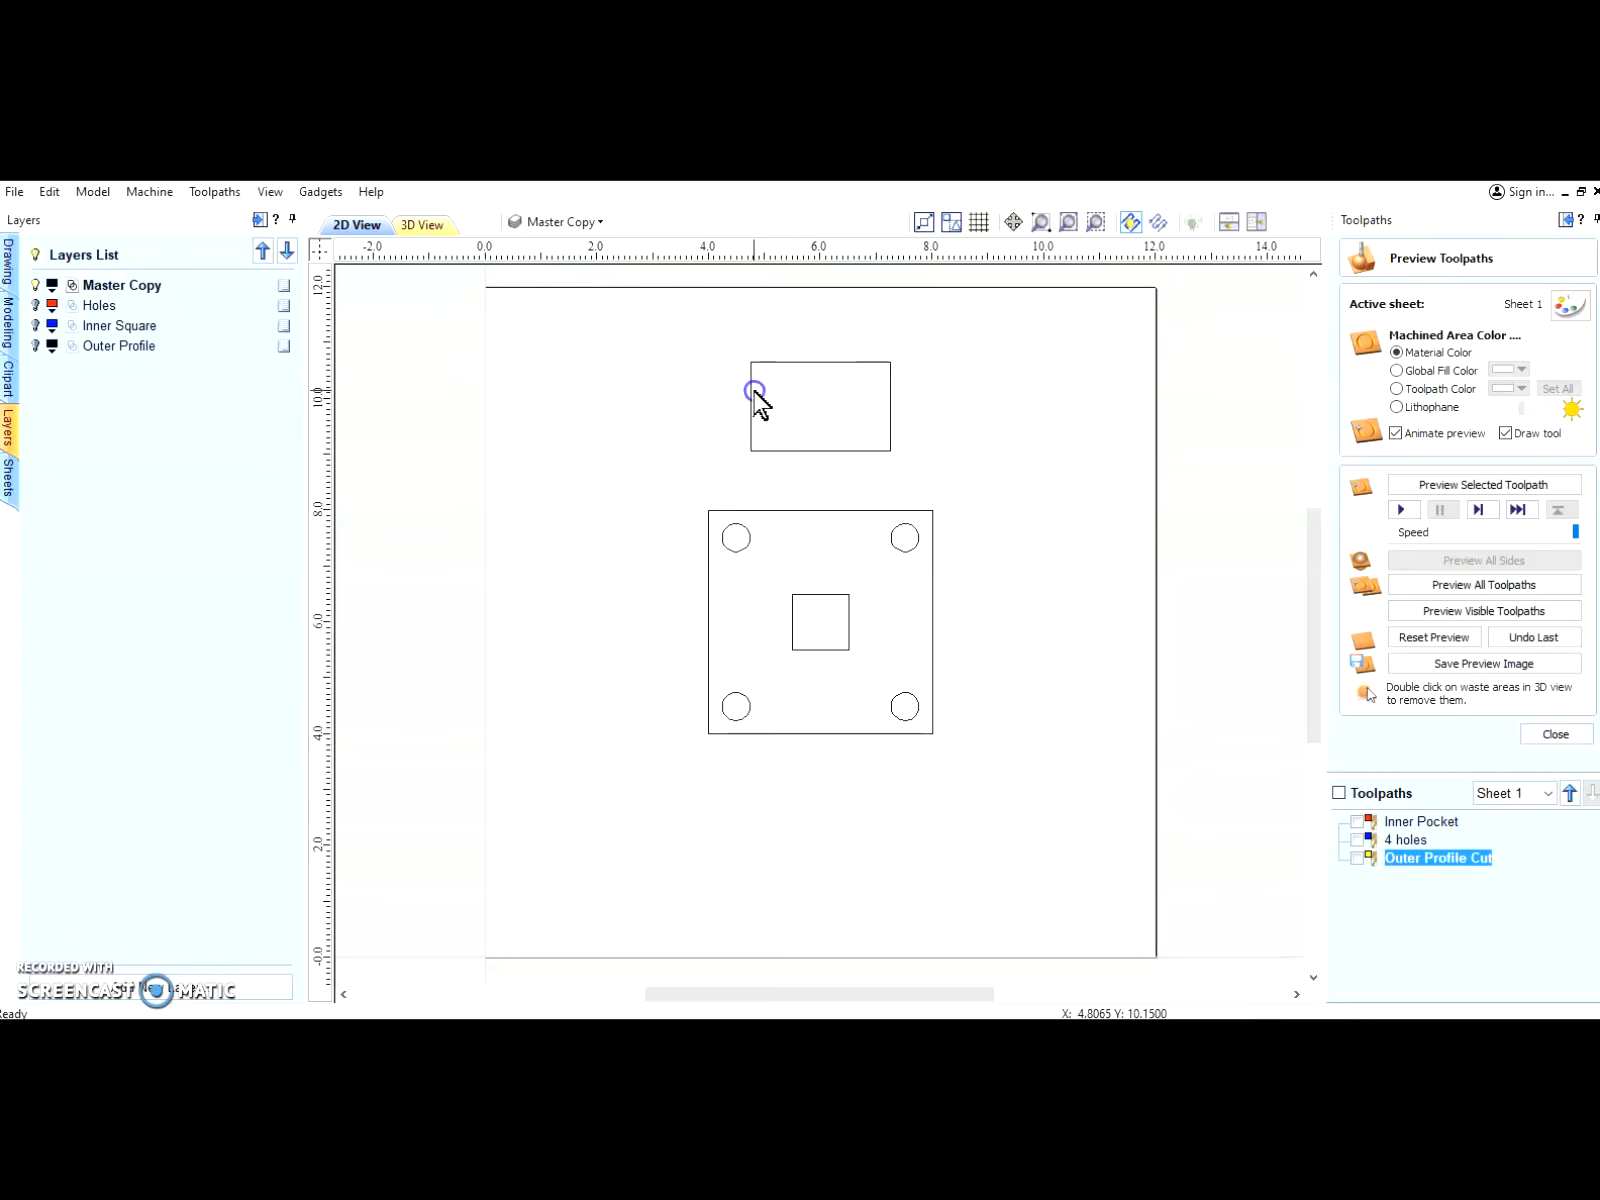
key("Delete")
left_click(518, 415)
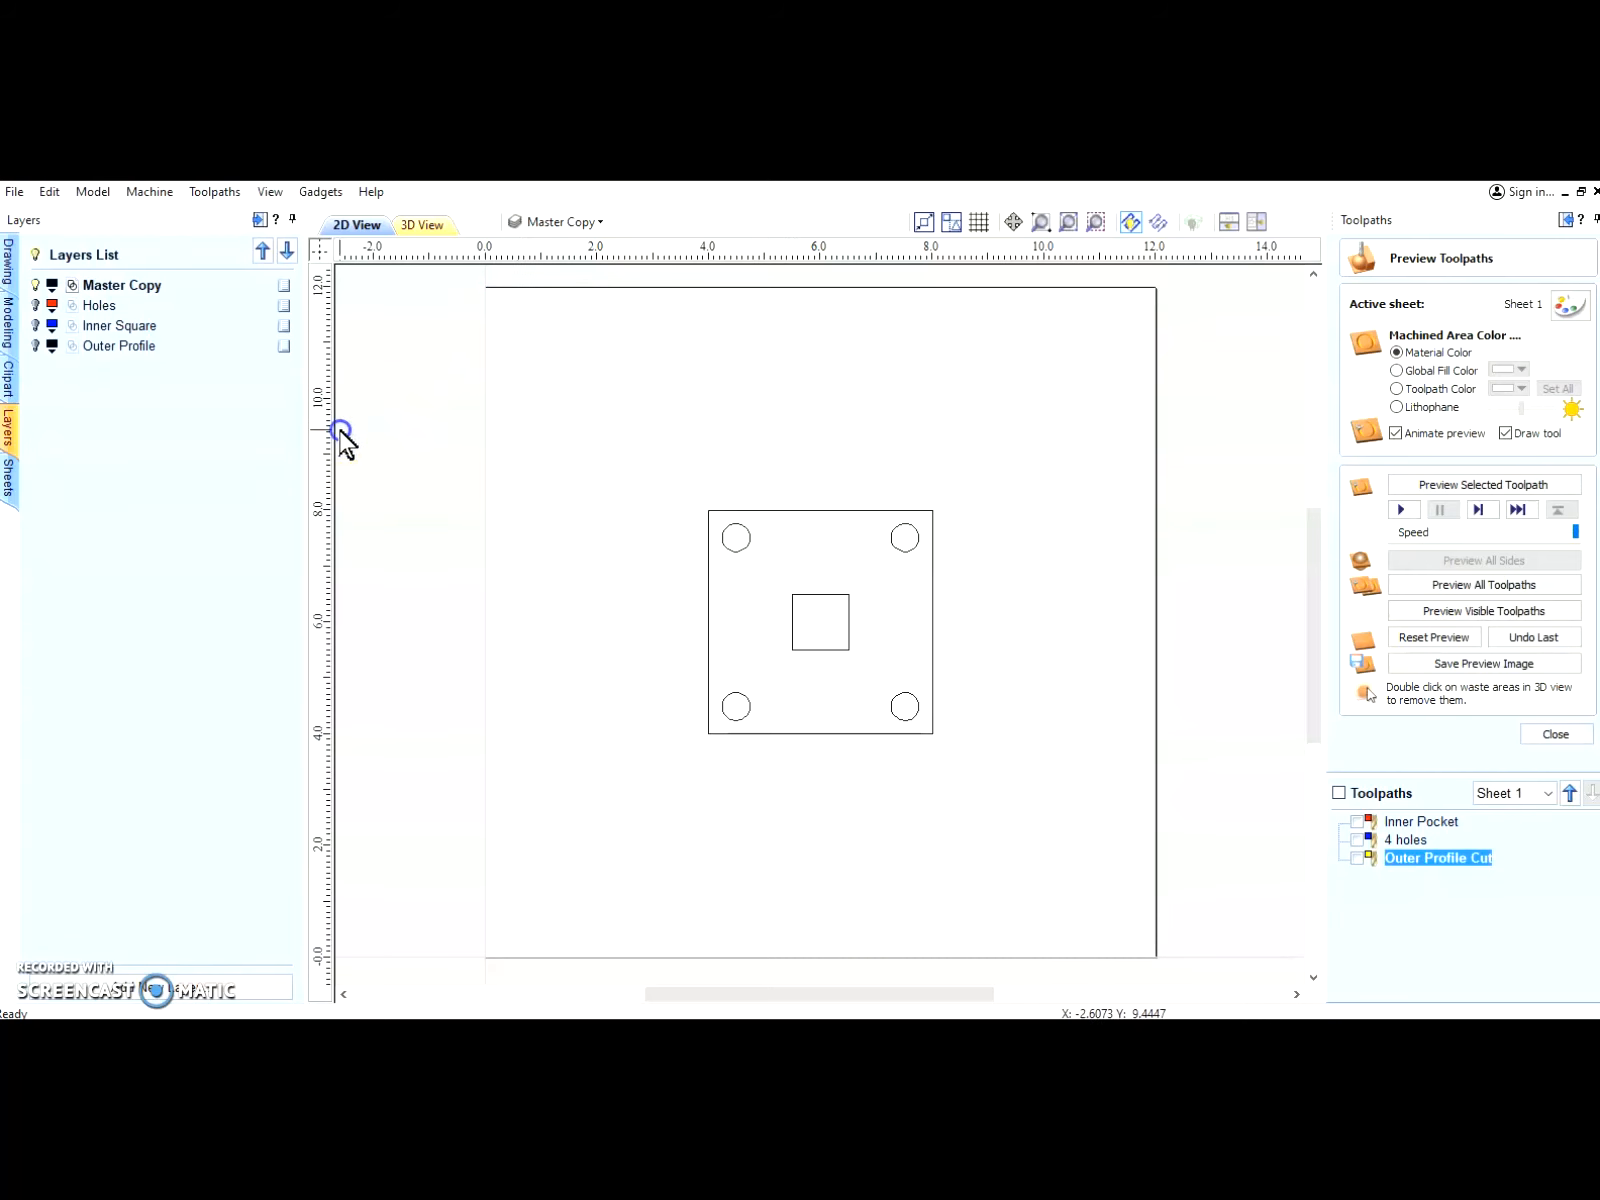
Step: Lock the Master Copy layer and try to select the inner square and lower-right hole on it
right_click(293, 281)
left_click(348, 368)
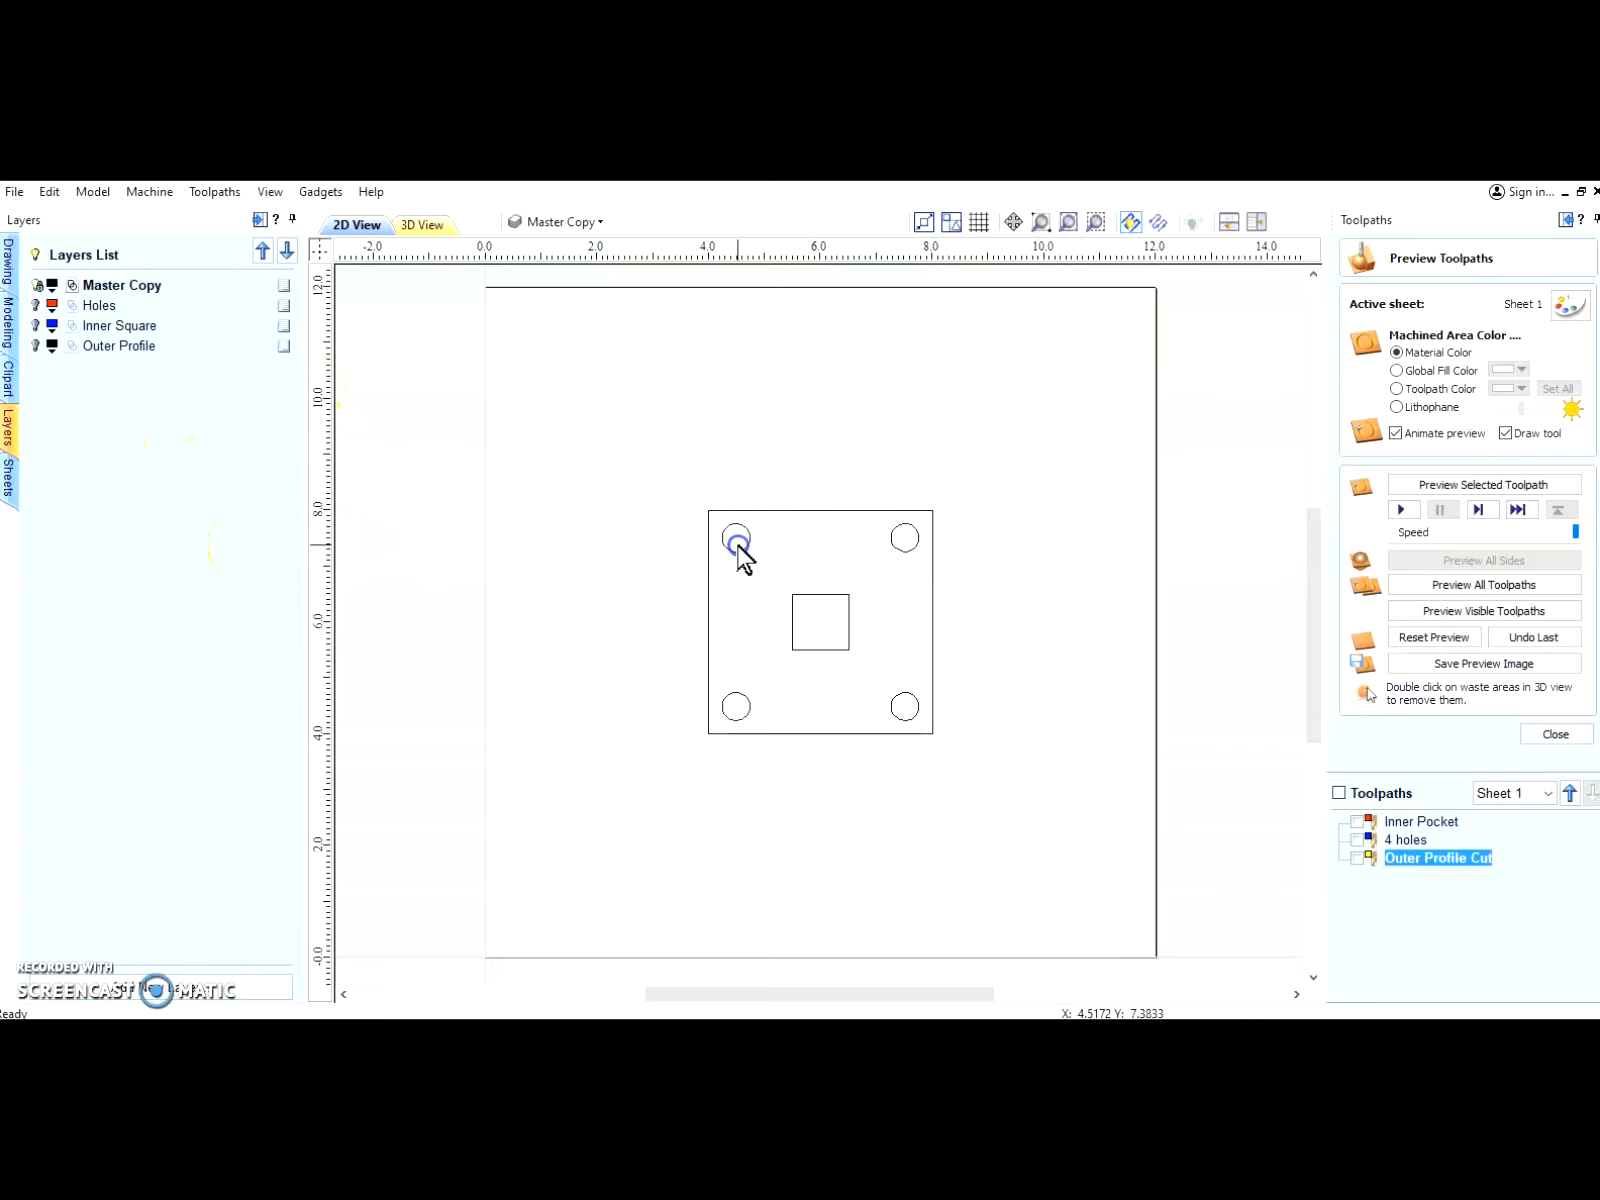
left_click(800, 648)
left_click(898, 721)
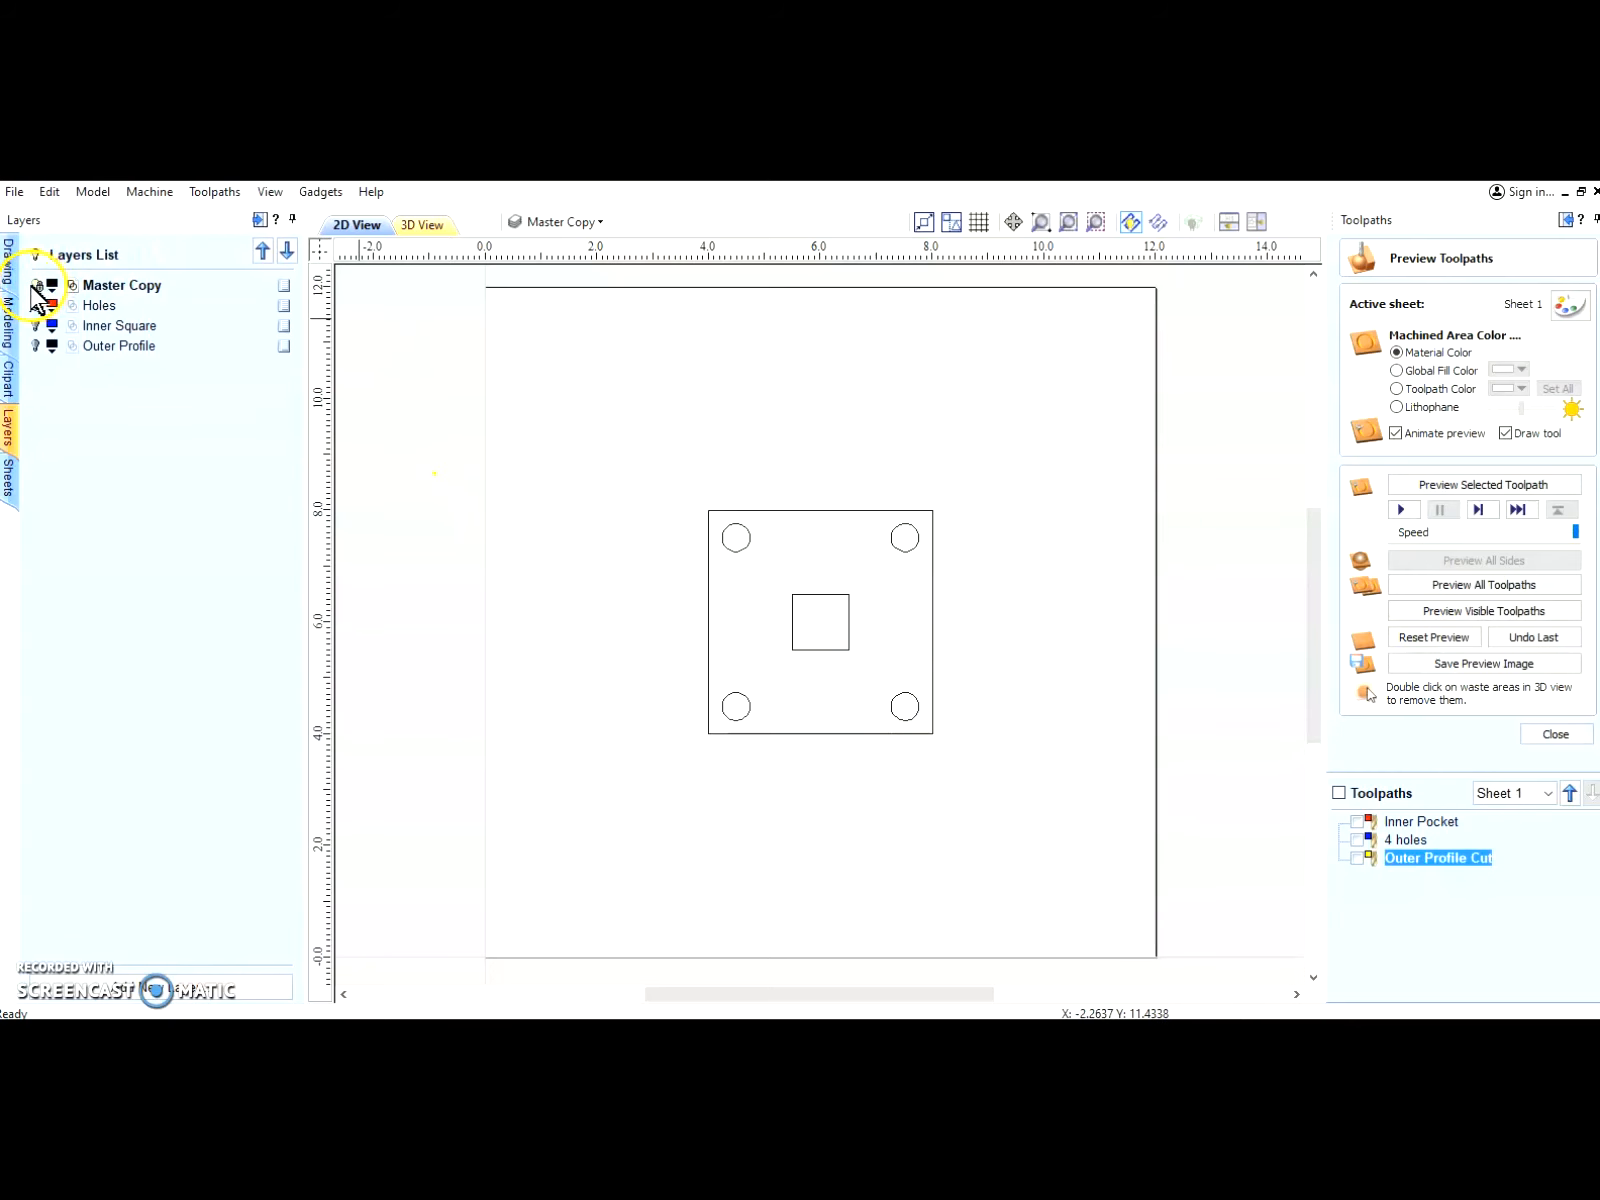
Step: Try to select the plate geometry with the locked Master Copy layer hidden, and show the layer again
left_click(37, 287)
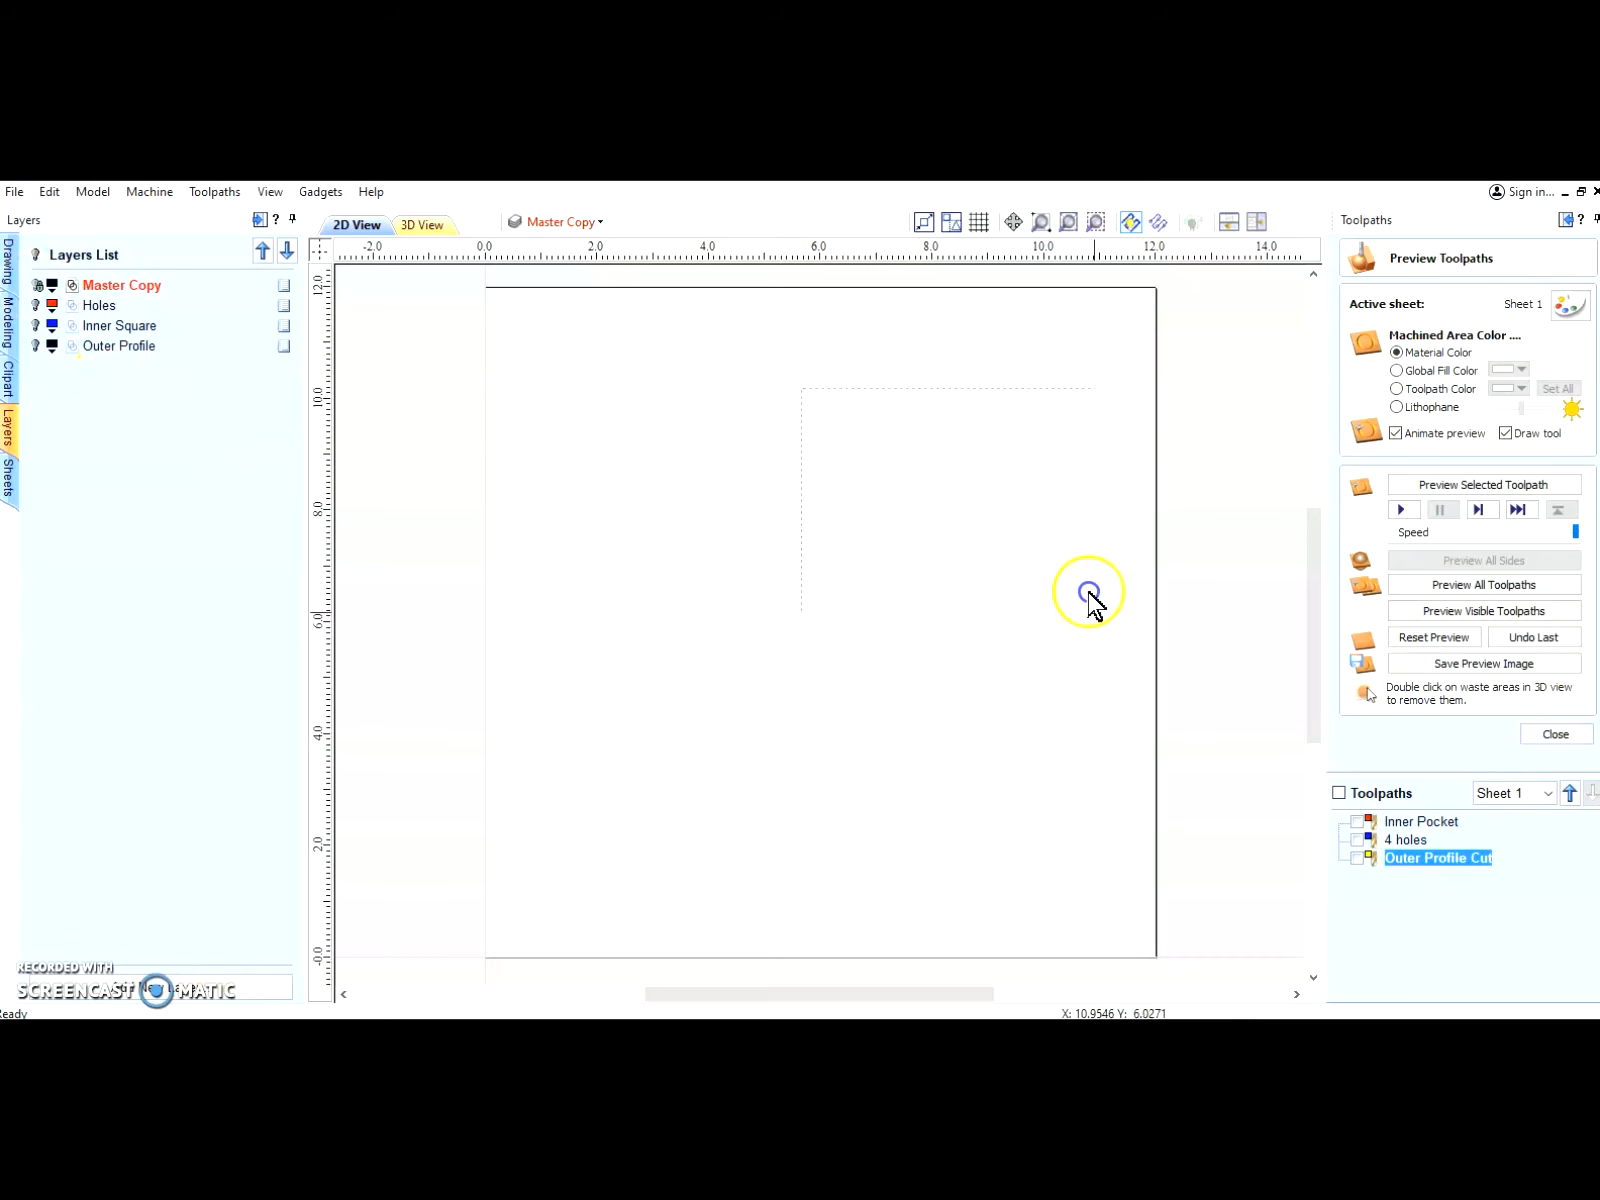
left_click(1054, 790)
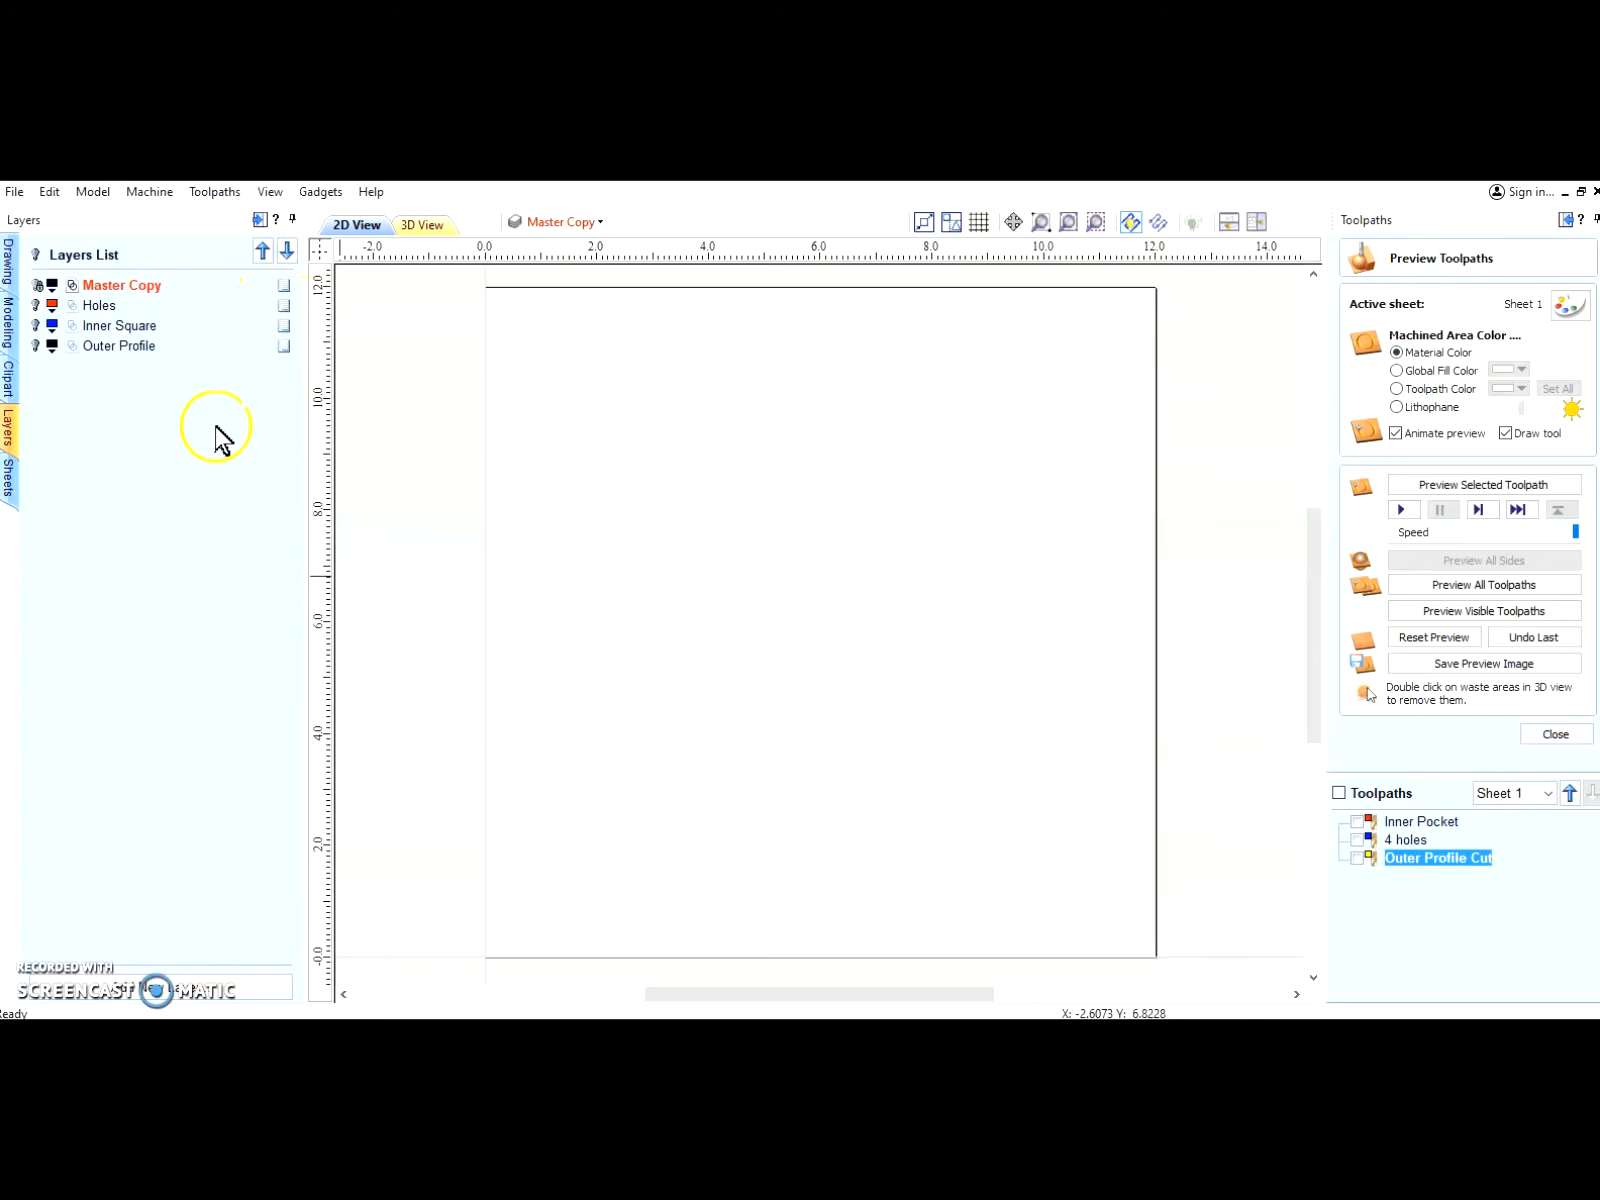
right_click(285, 297)
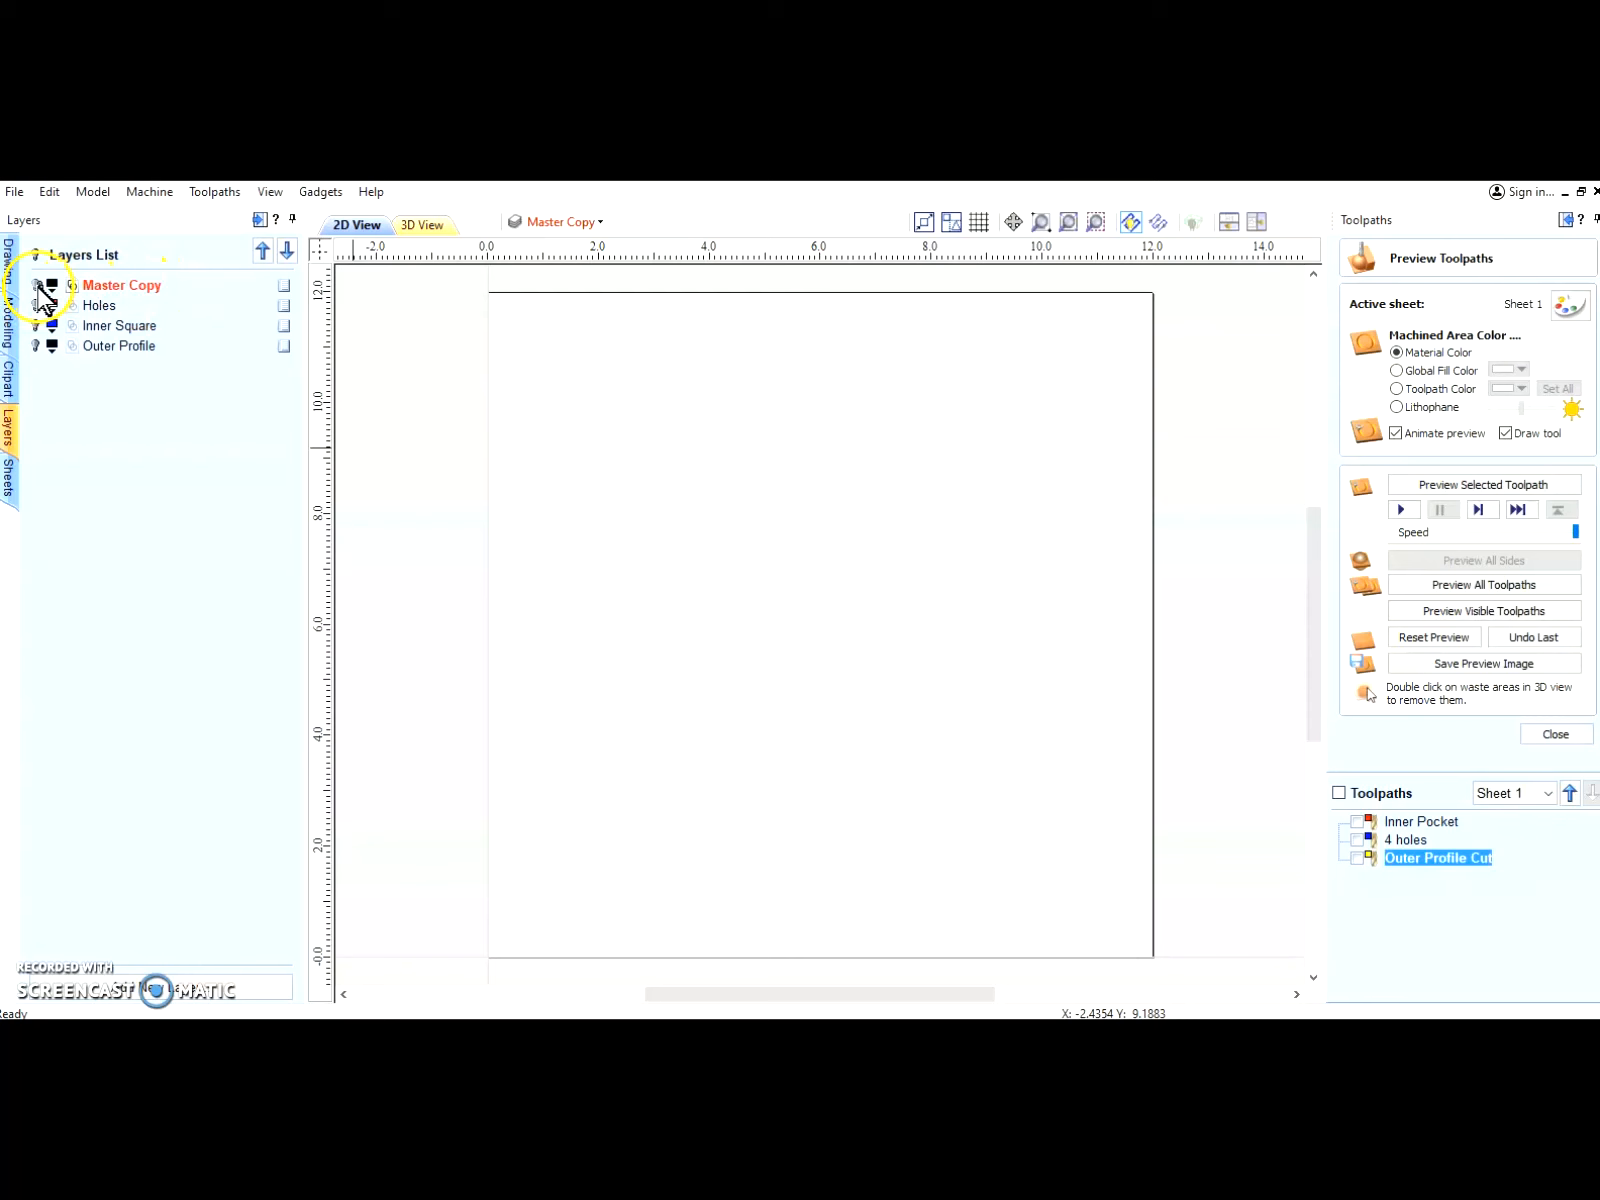
left_click(36, 286)
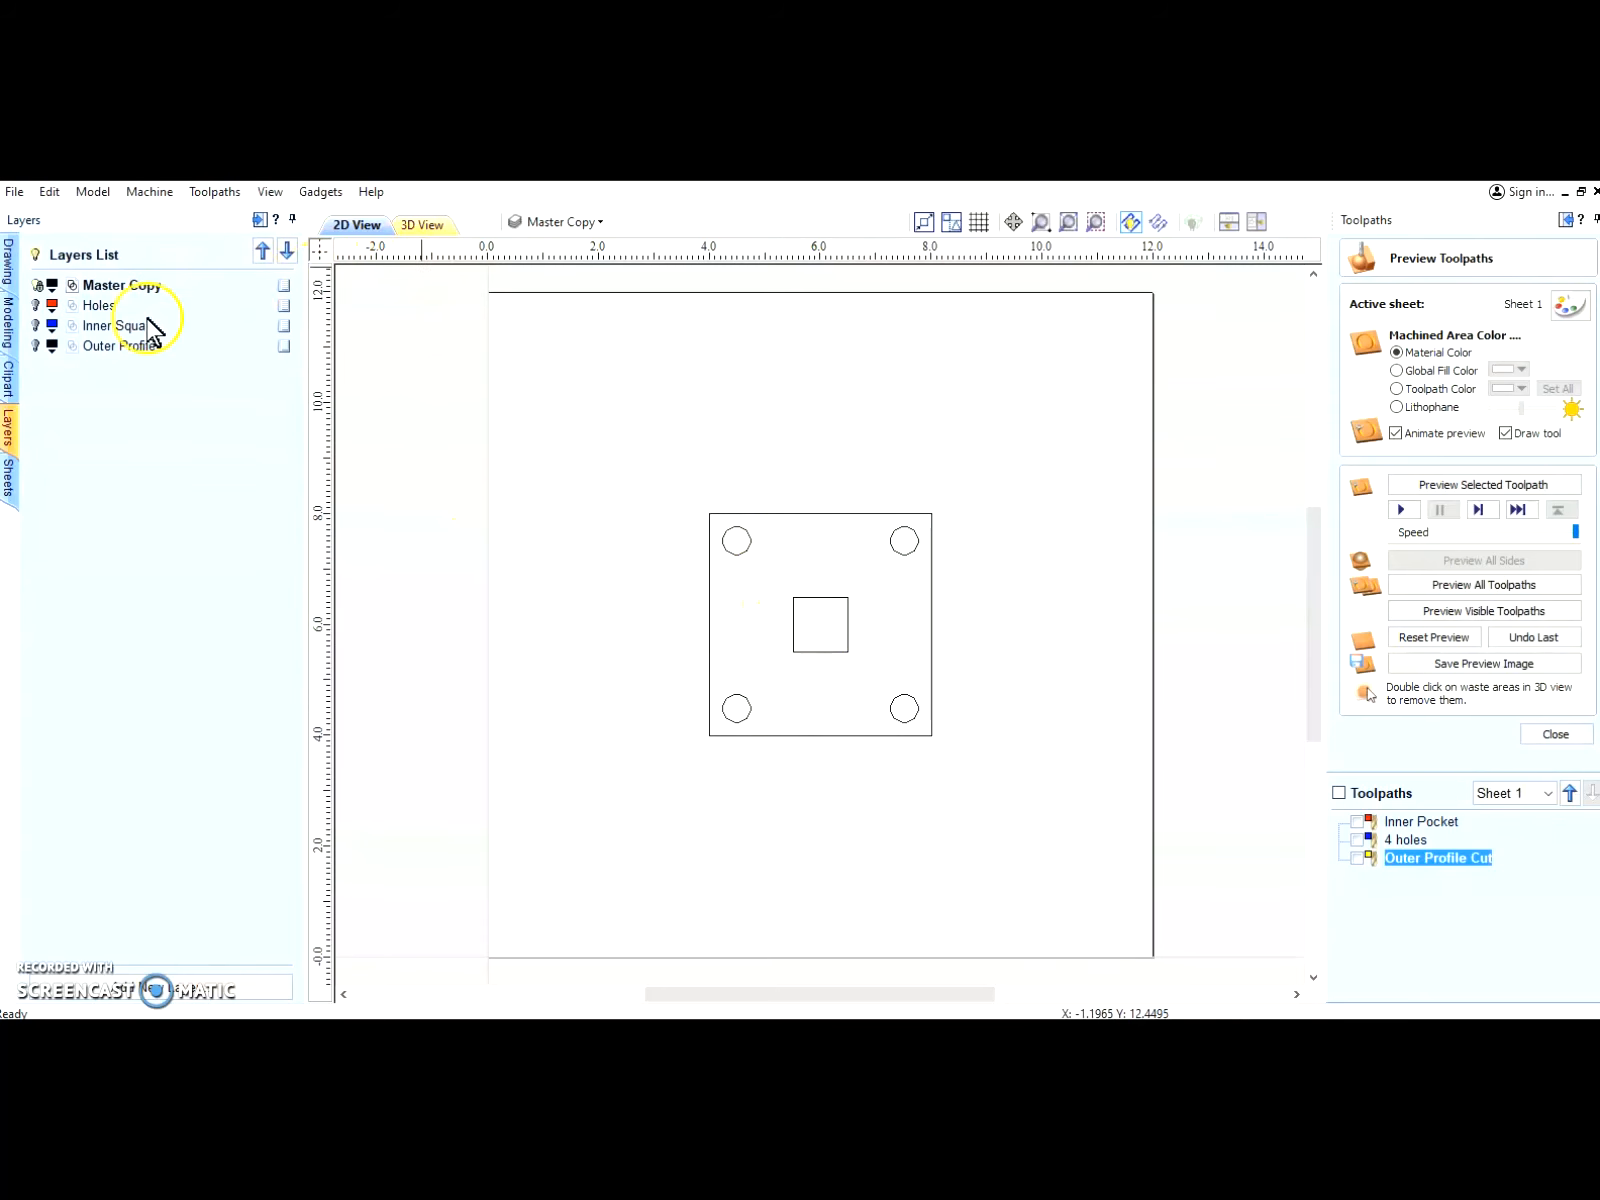
Step: Draw a circle about 0.8 inches in diameter above the inner square on the locked Master Copy layer
left_click(9, 262)
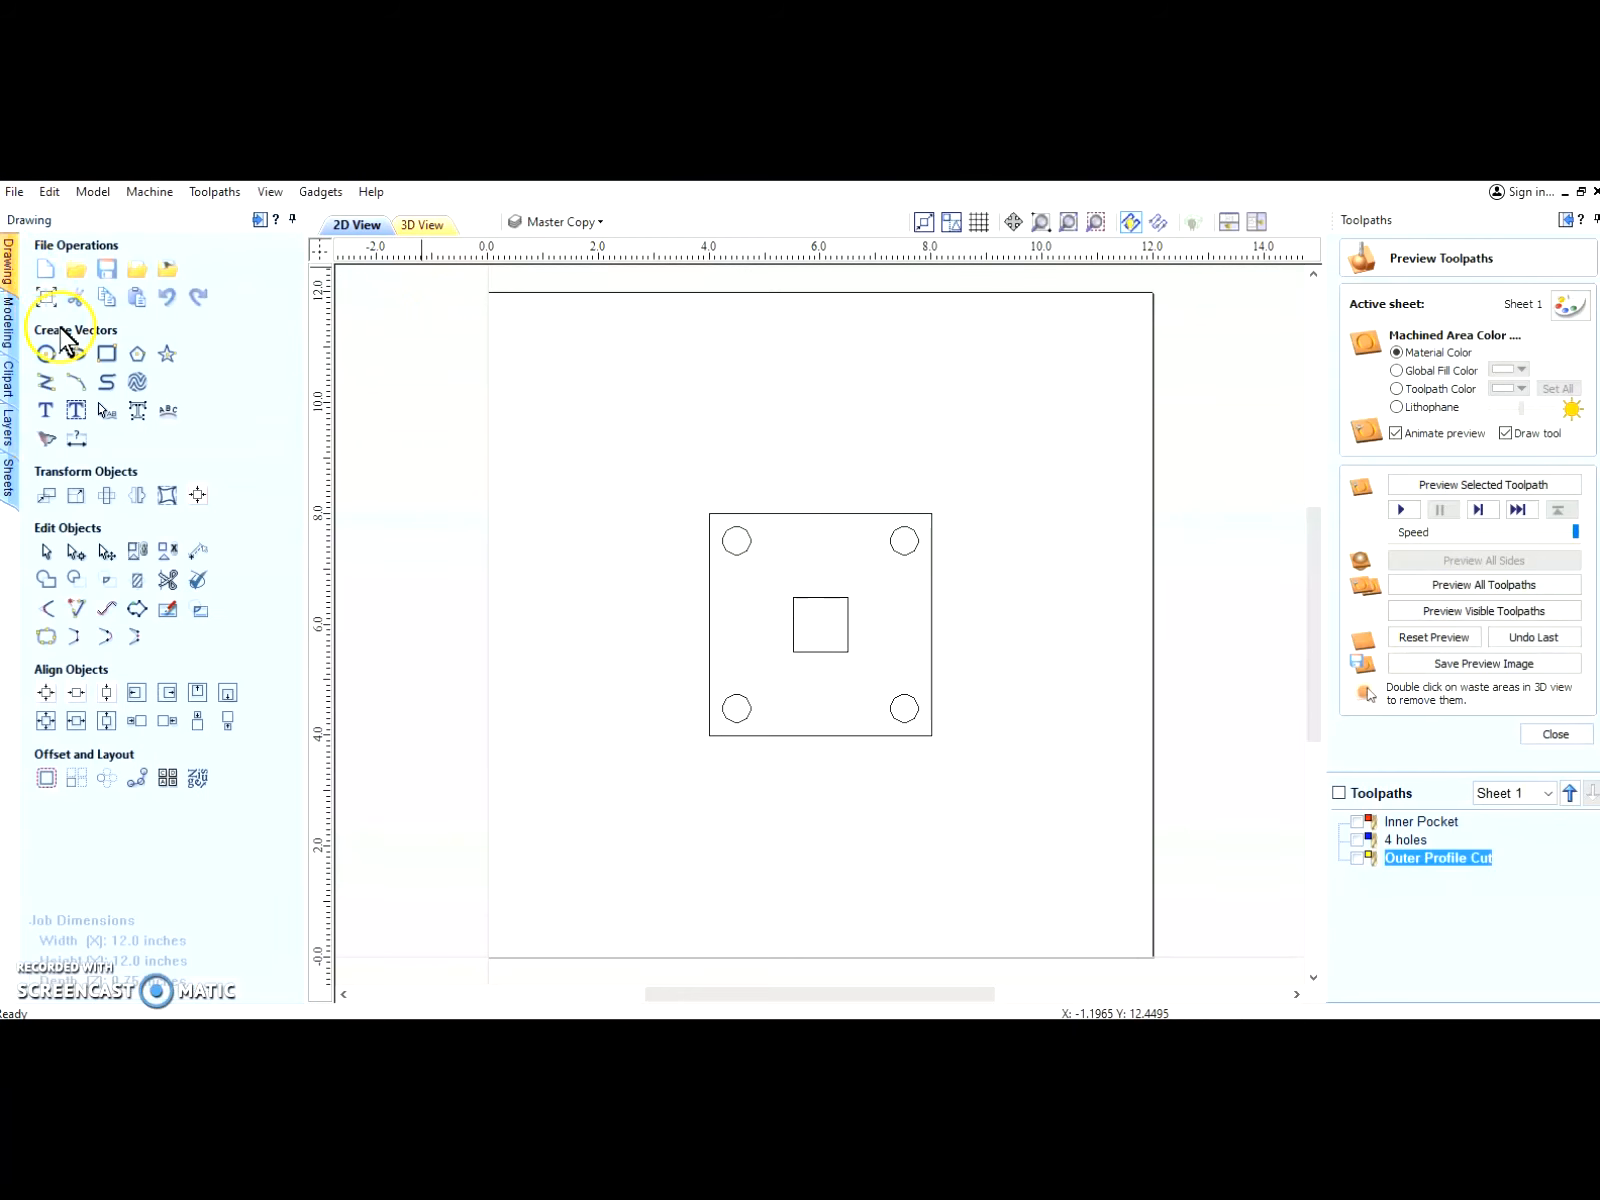
left_click(44, 356)
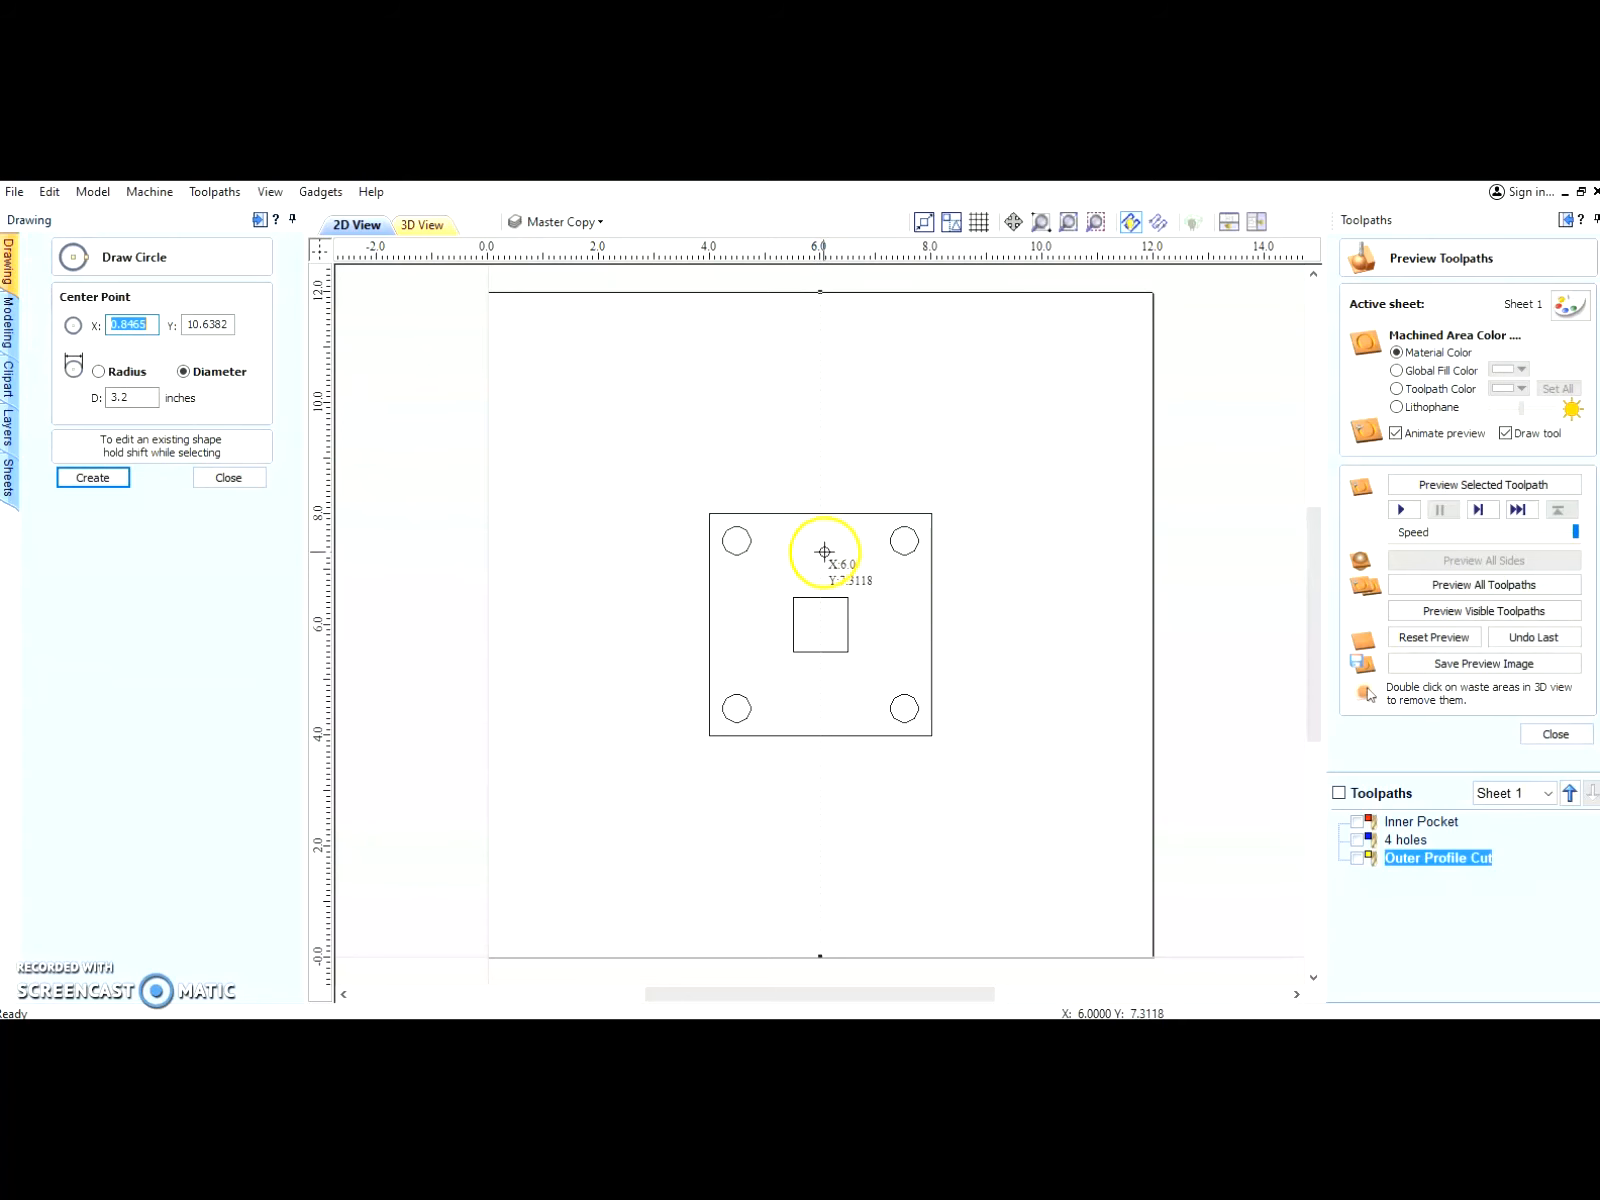
left_click_drag(820, 554, 842, 556)
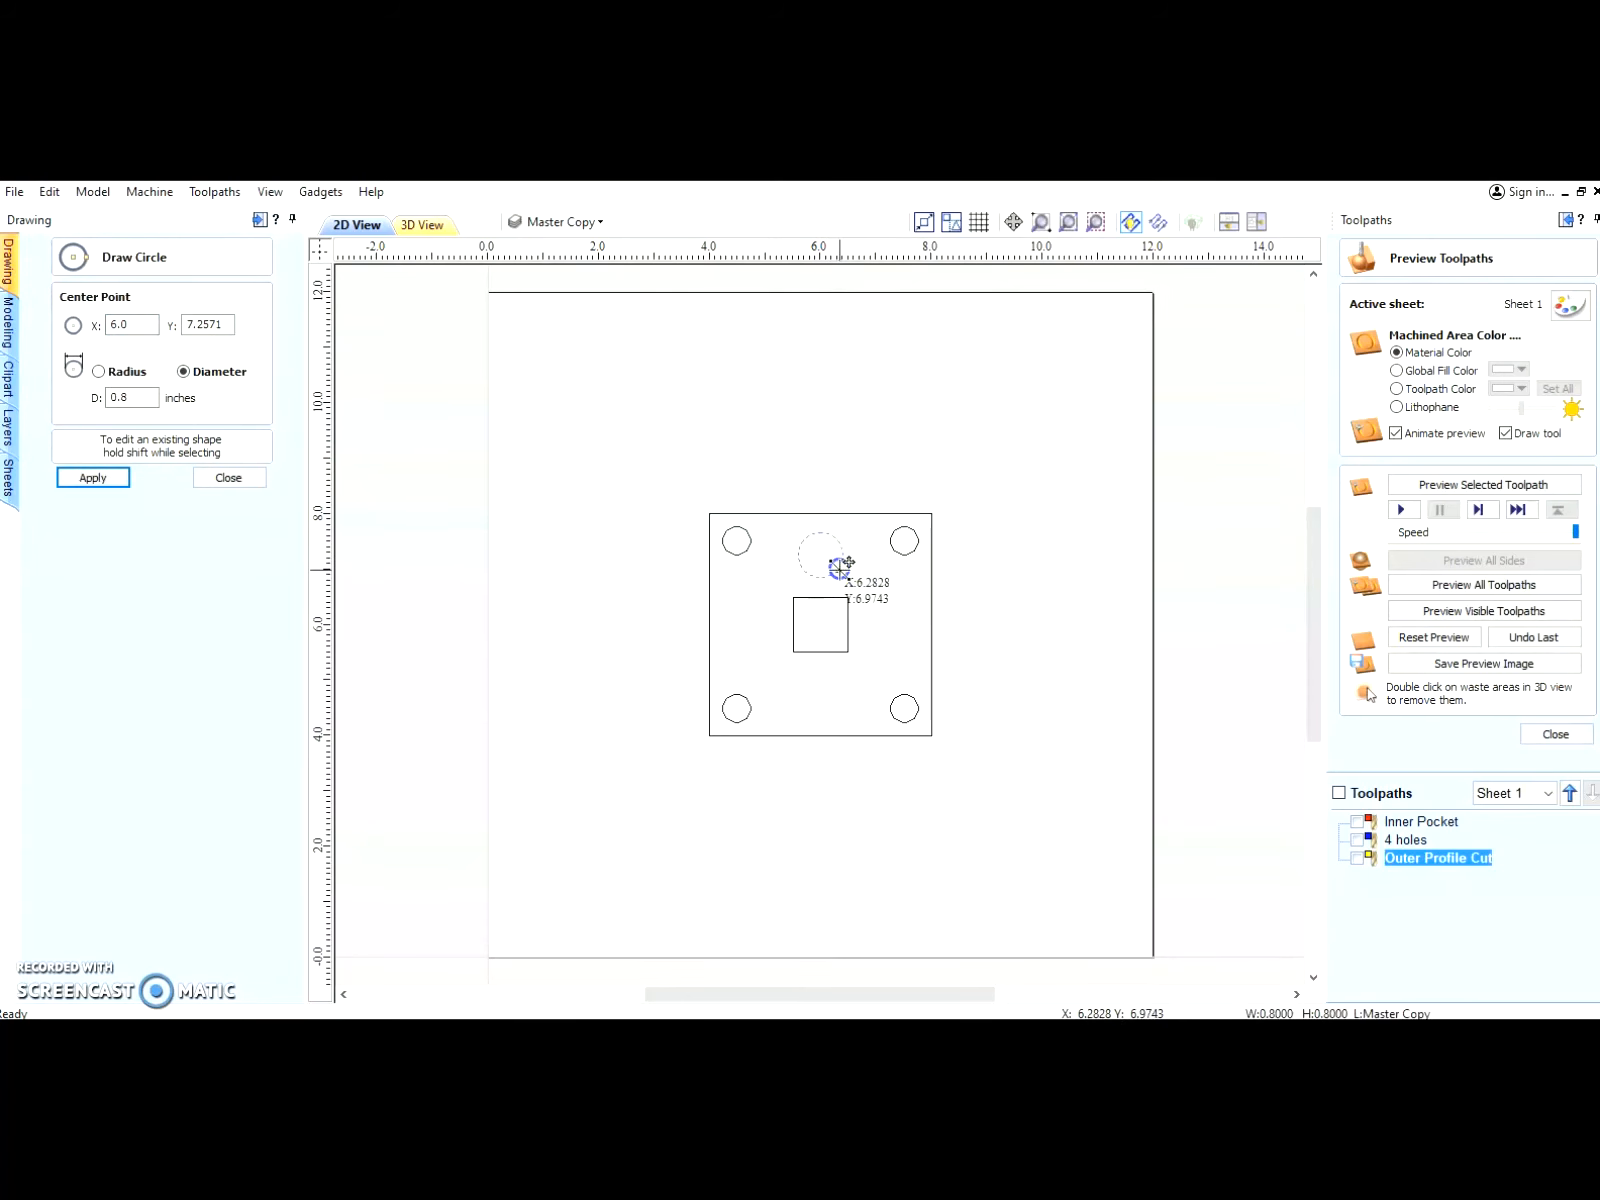
left_click(94, 480)
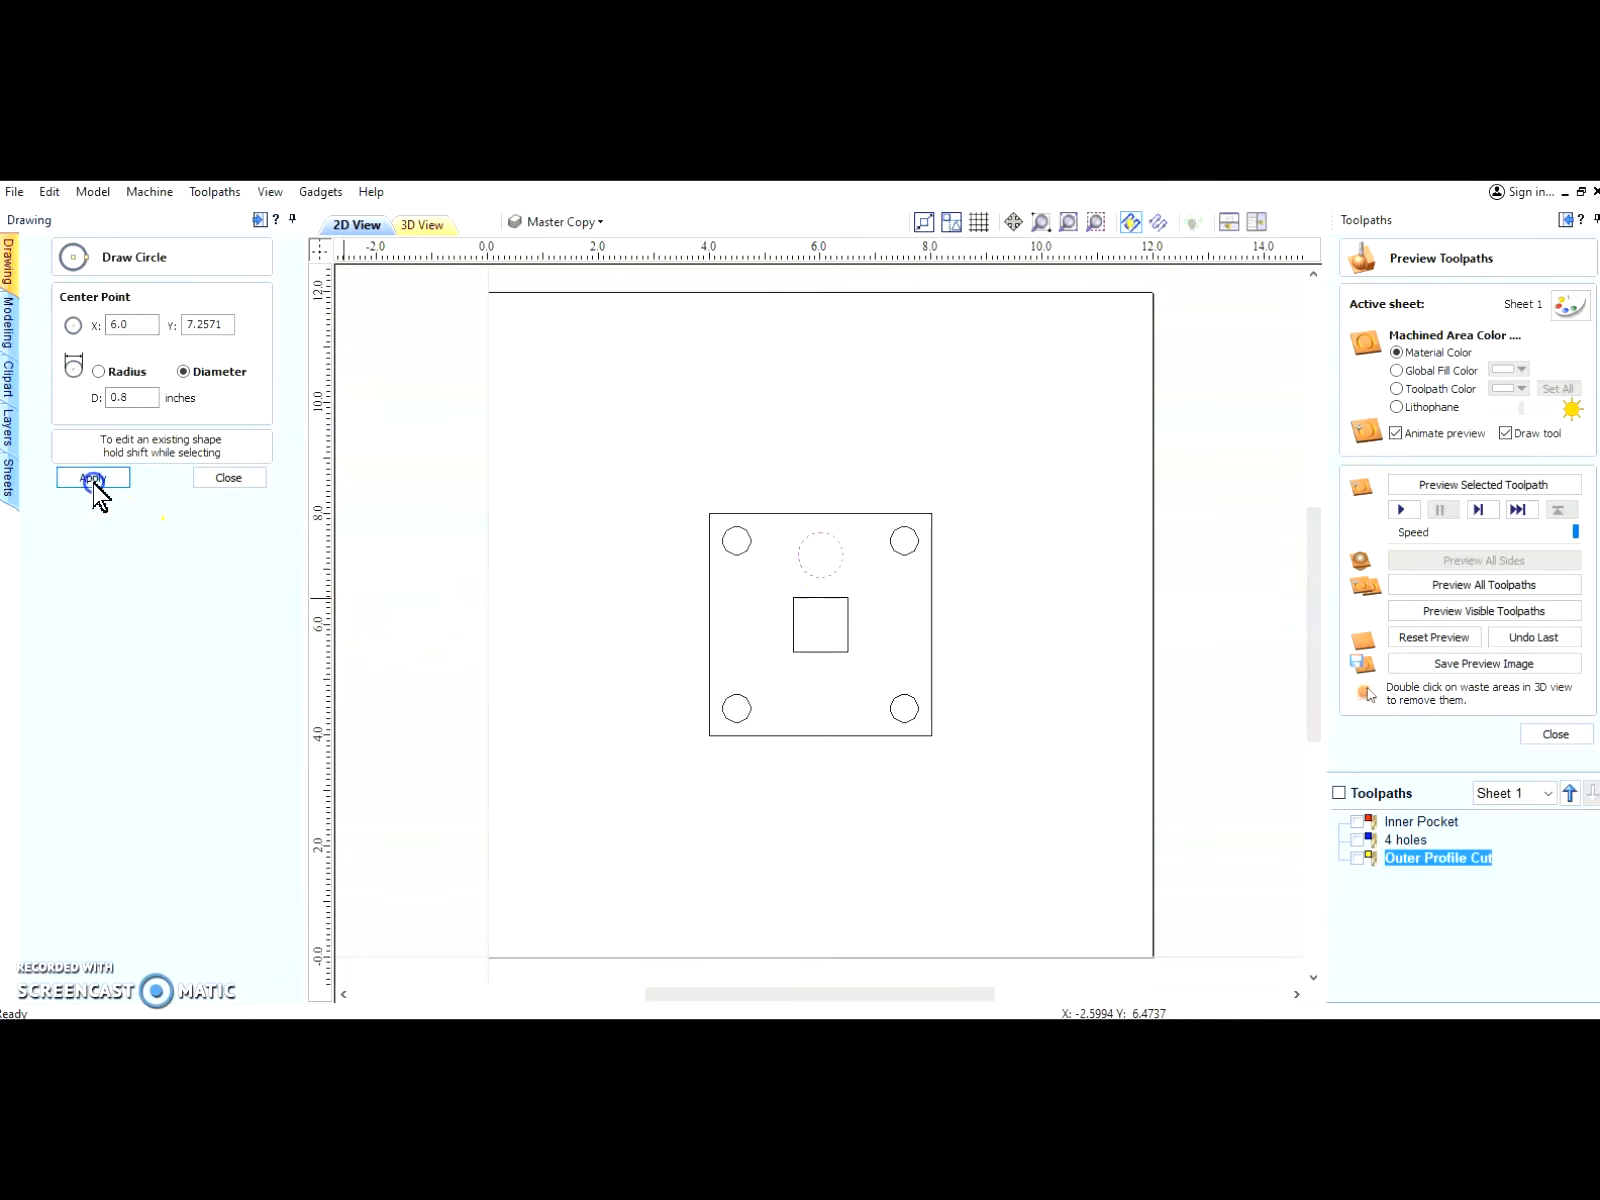
left_click(234, 481)
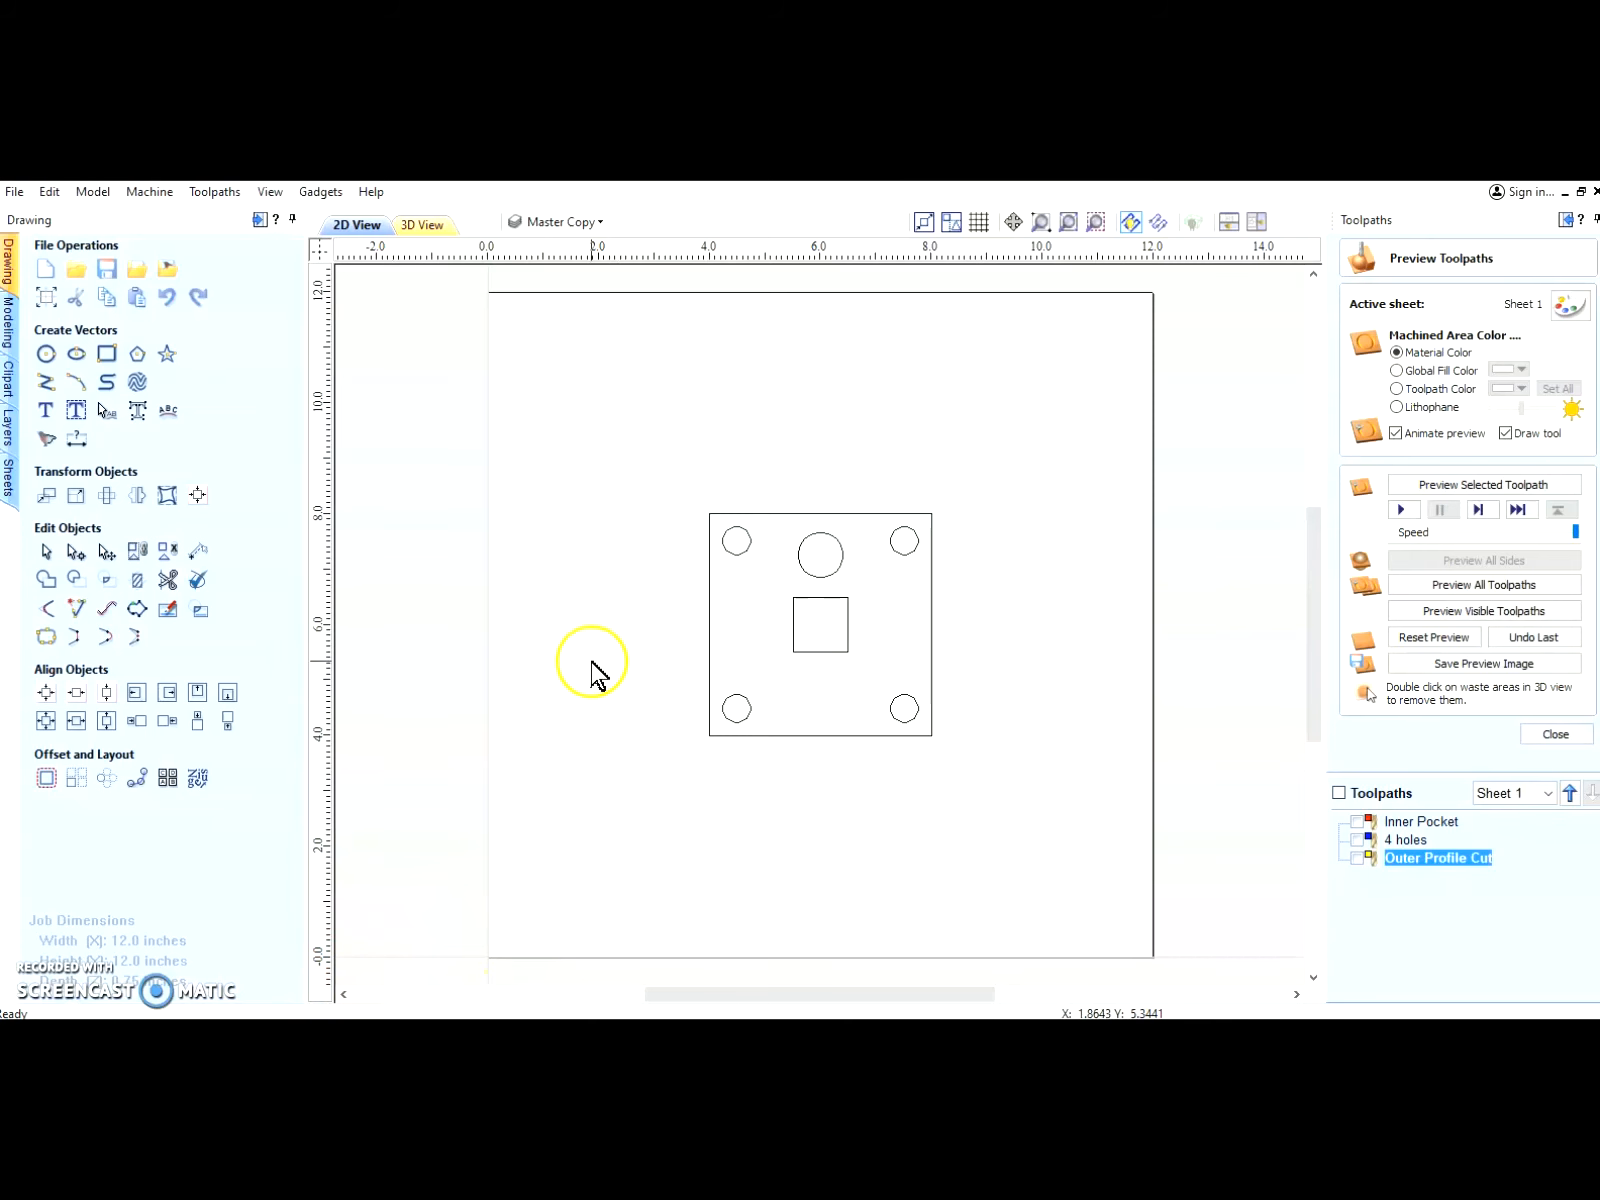
Step: Hide the Master Copy layer together with the new circle
left_click(10, 425)
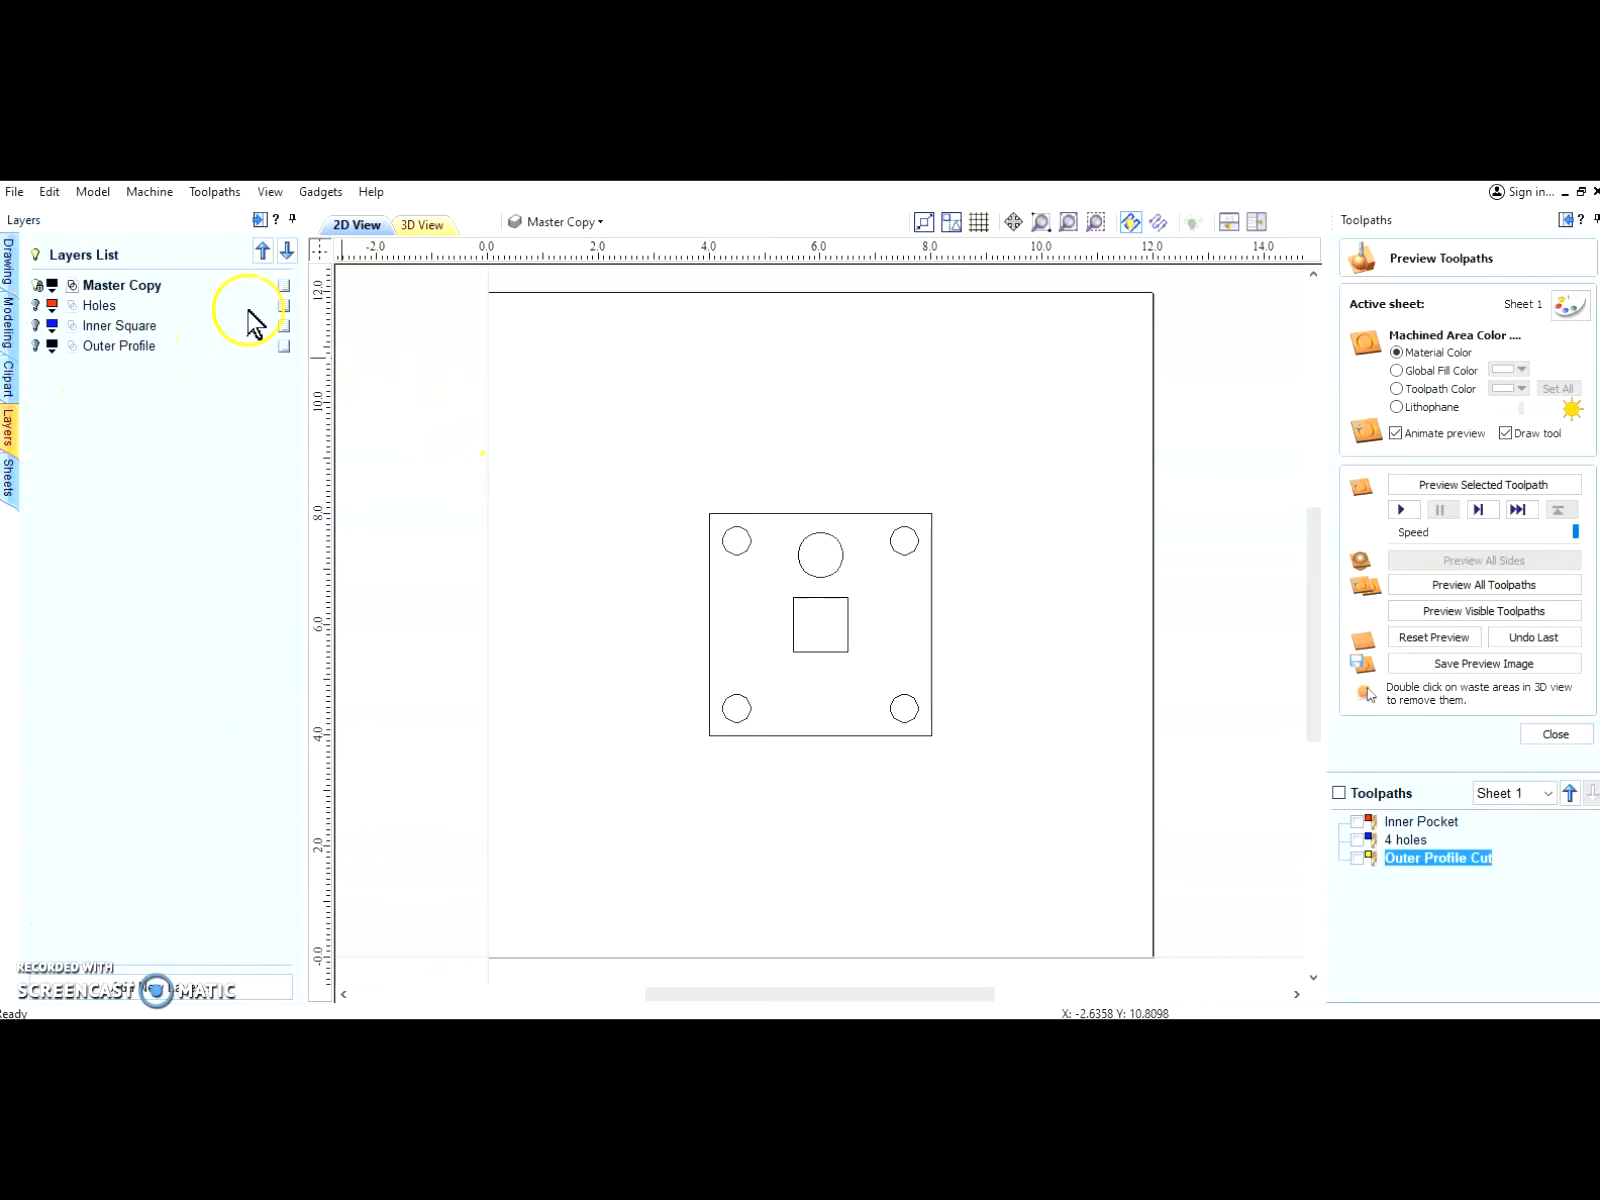
left_click(36, 286)
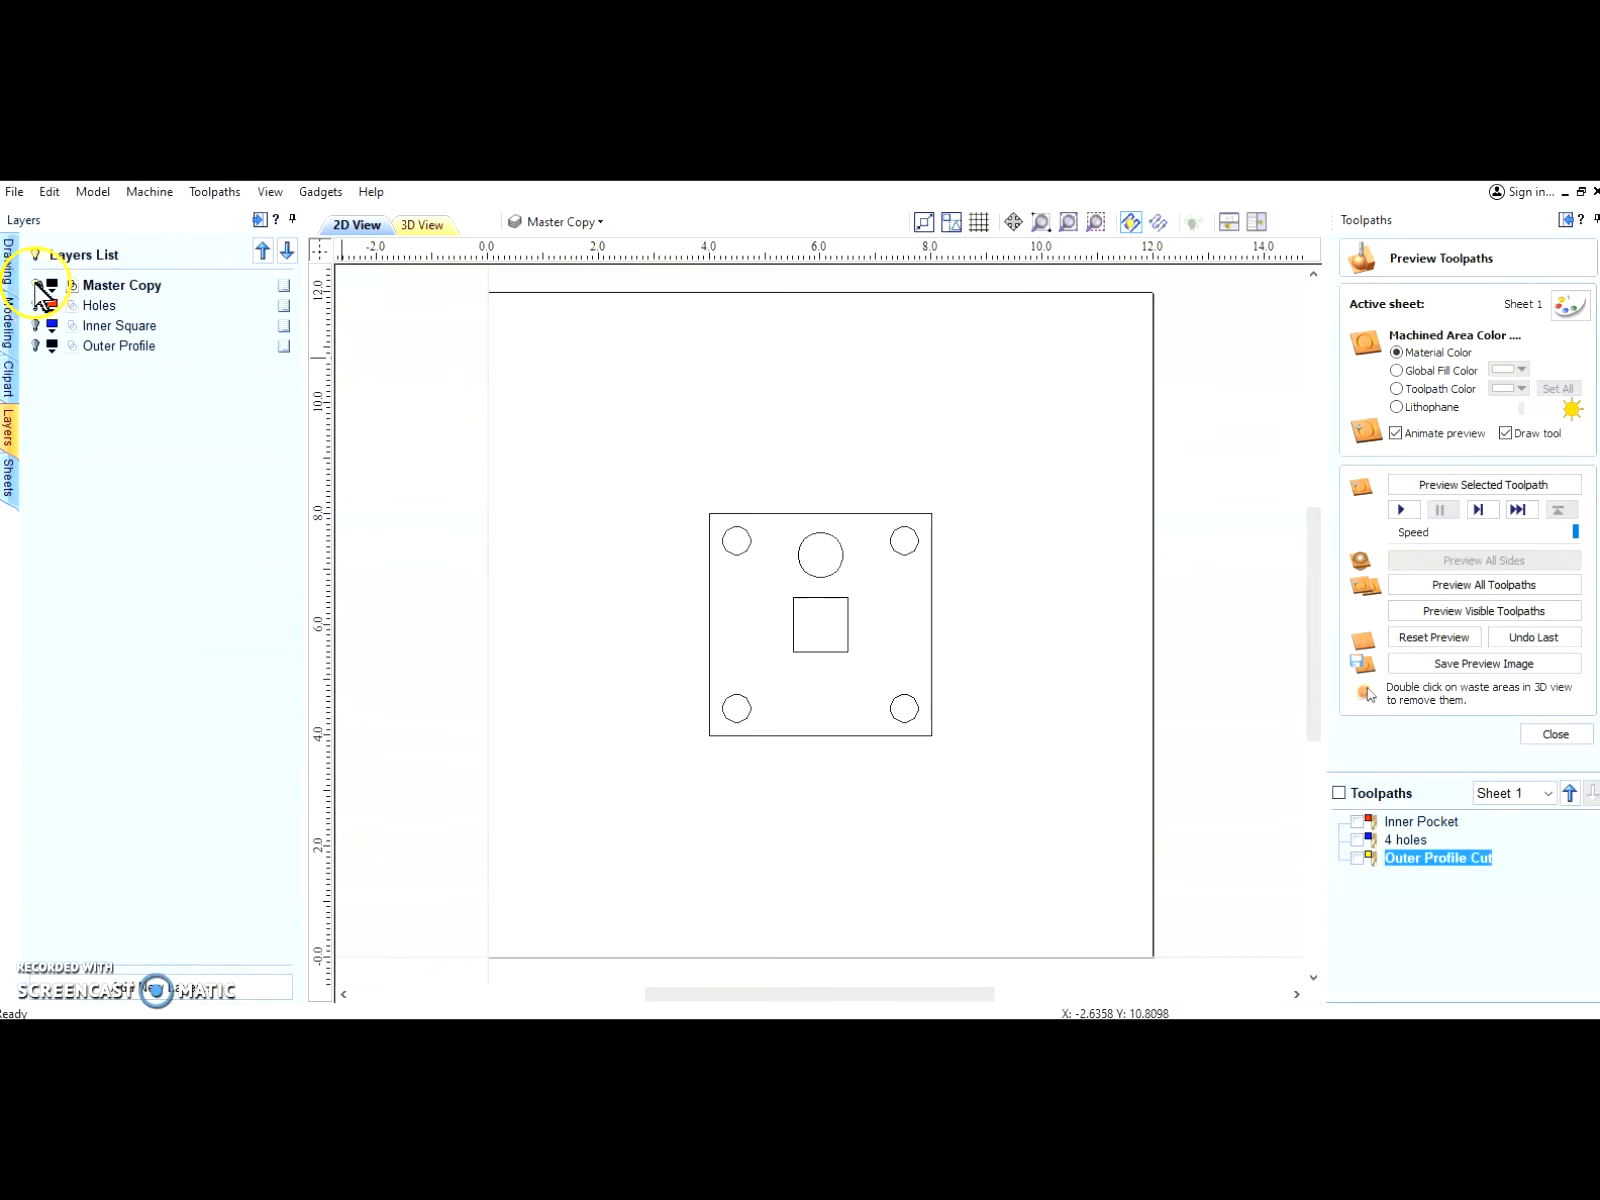
left_click(231, 587)
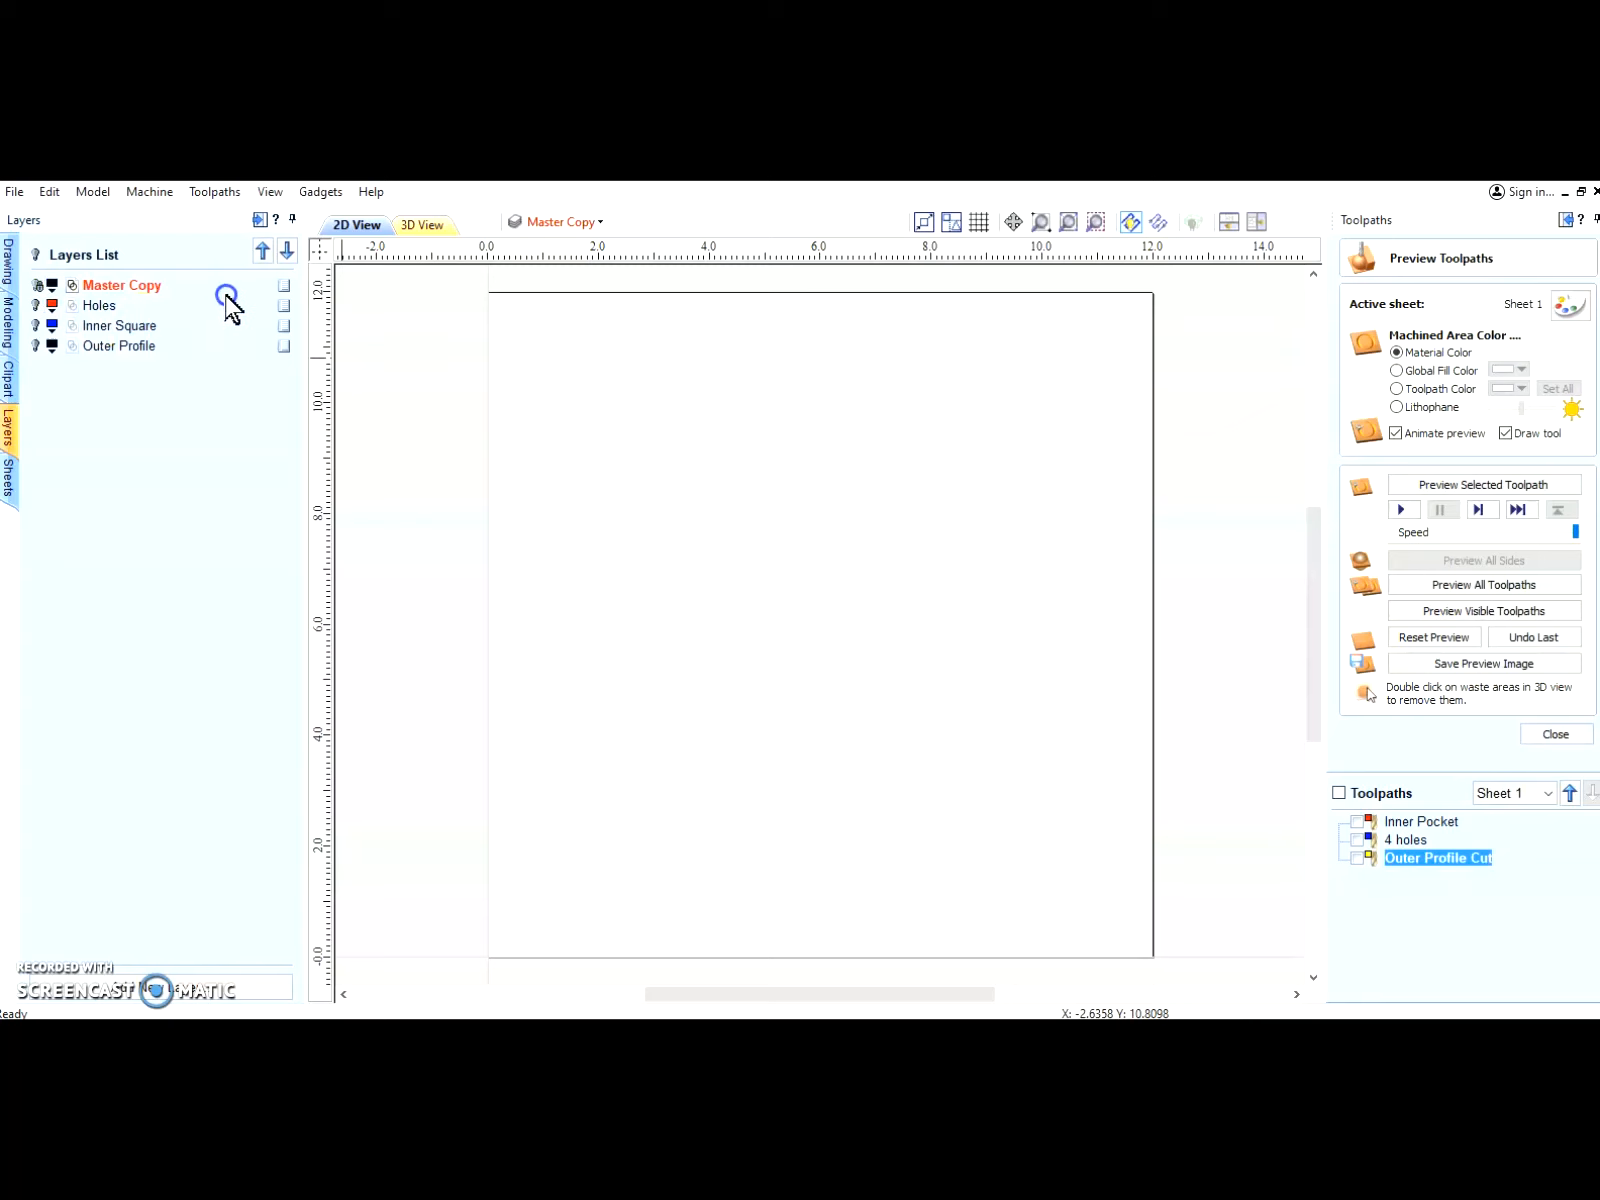
Step: Unlock and show the Master Copy layer to delete the circle above the inner square
right_click(288, 289)
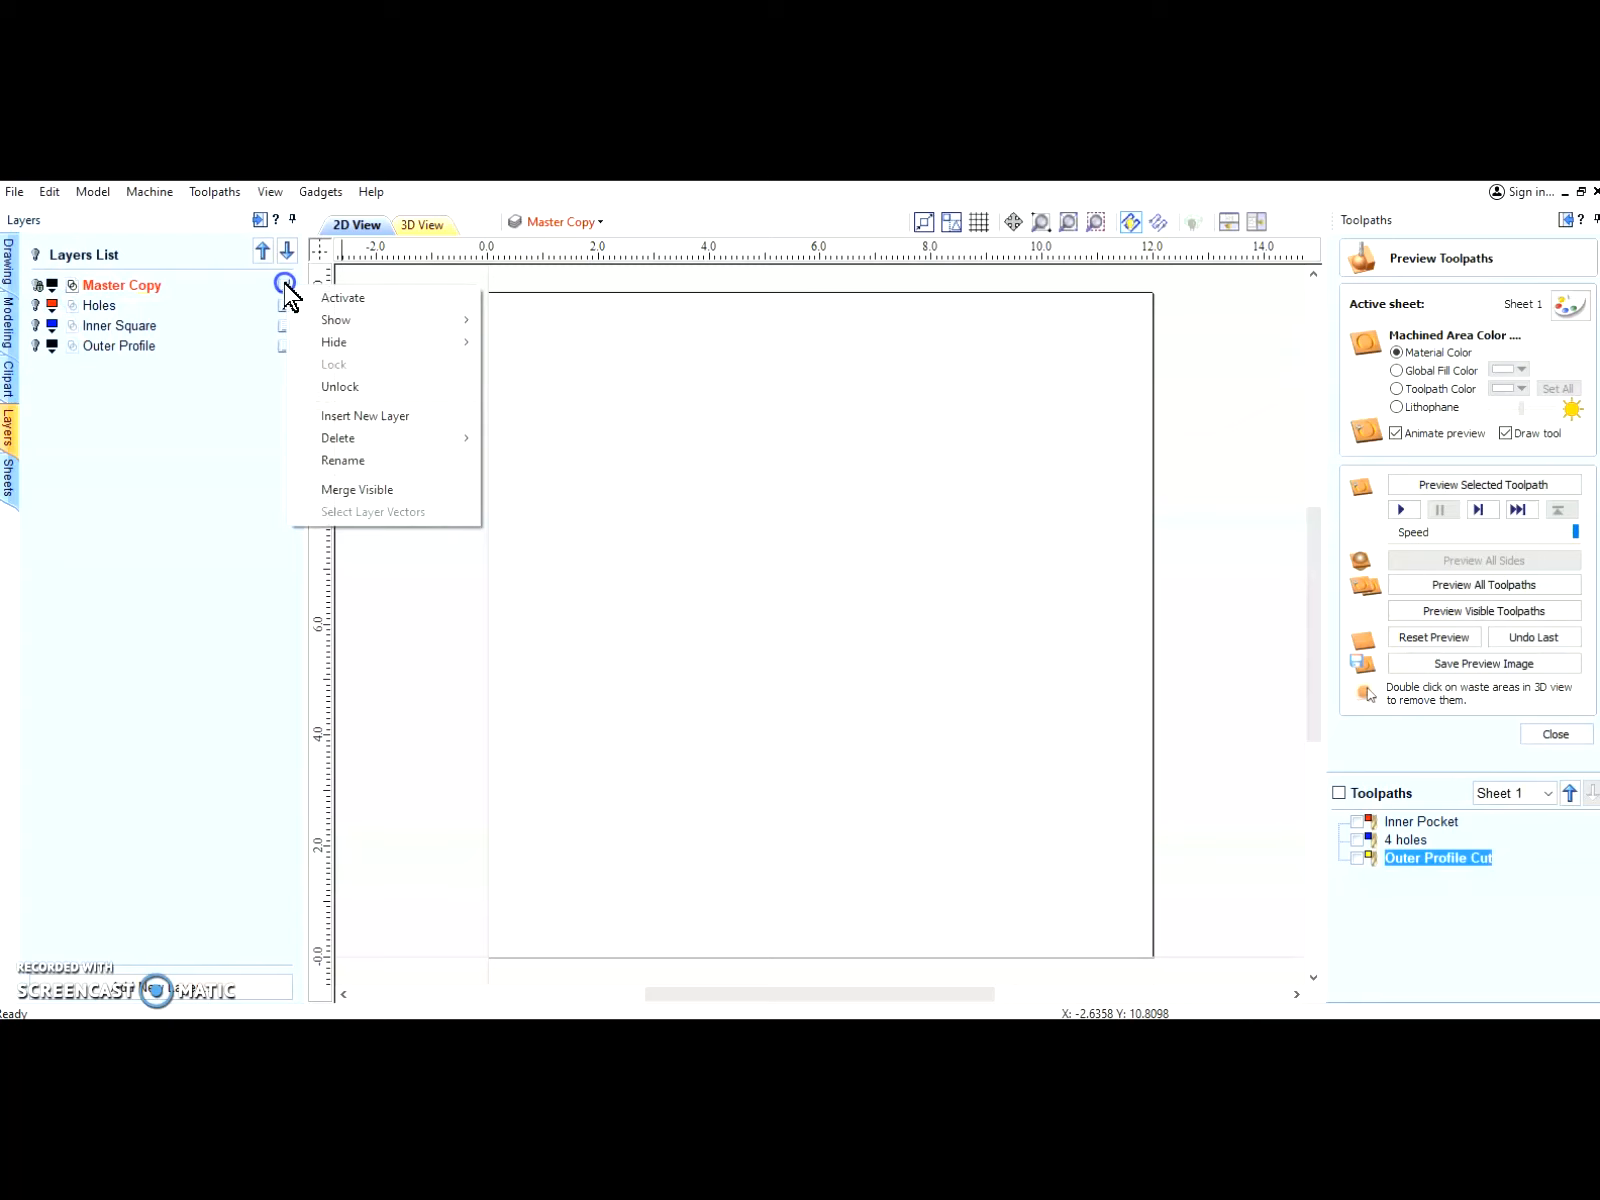
left_click(345, 389)
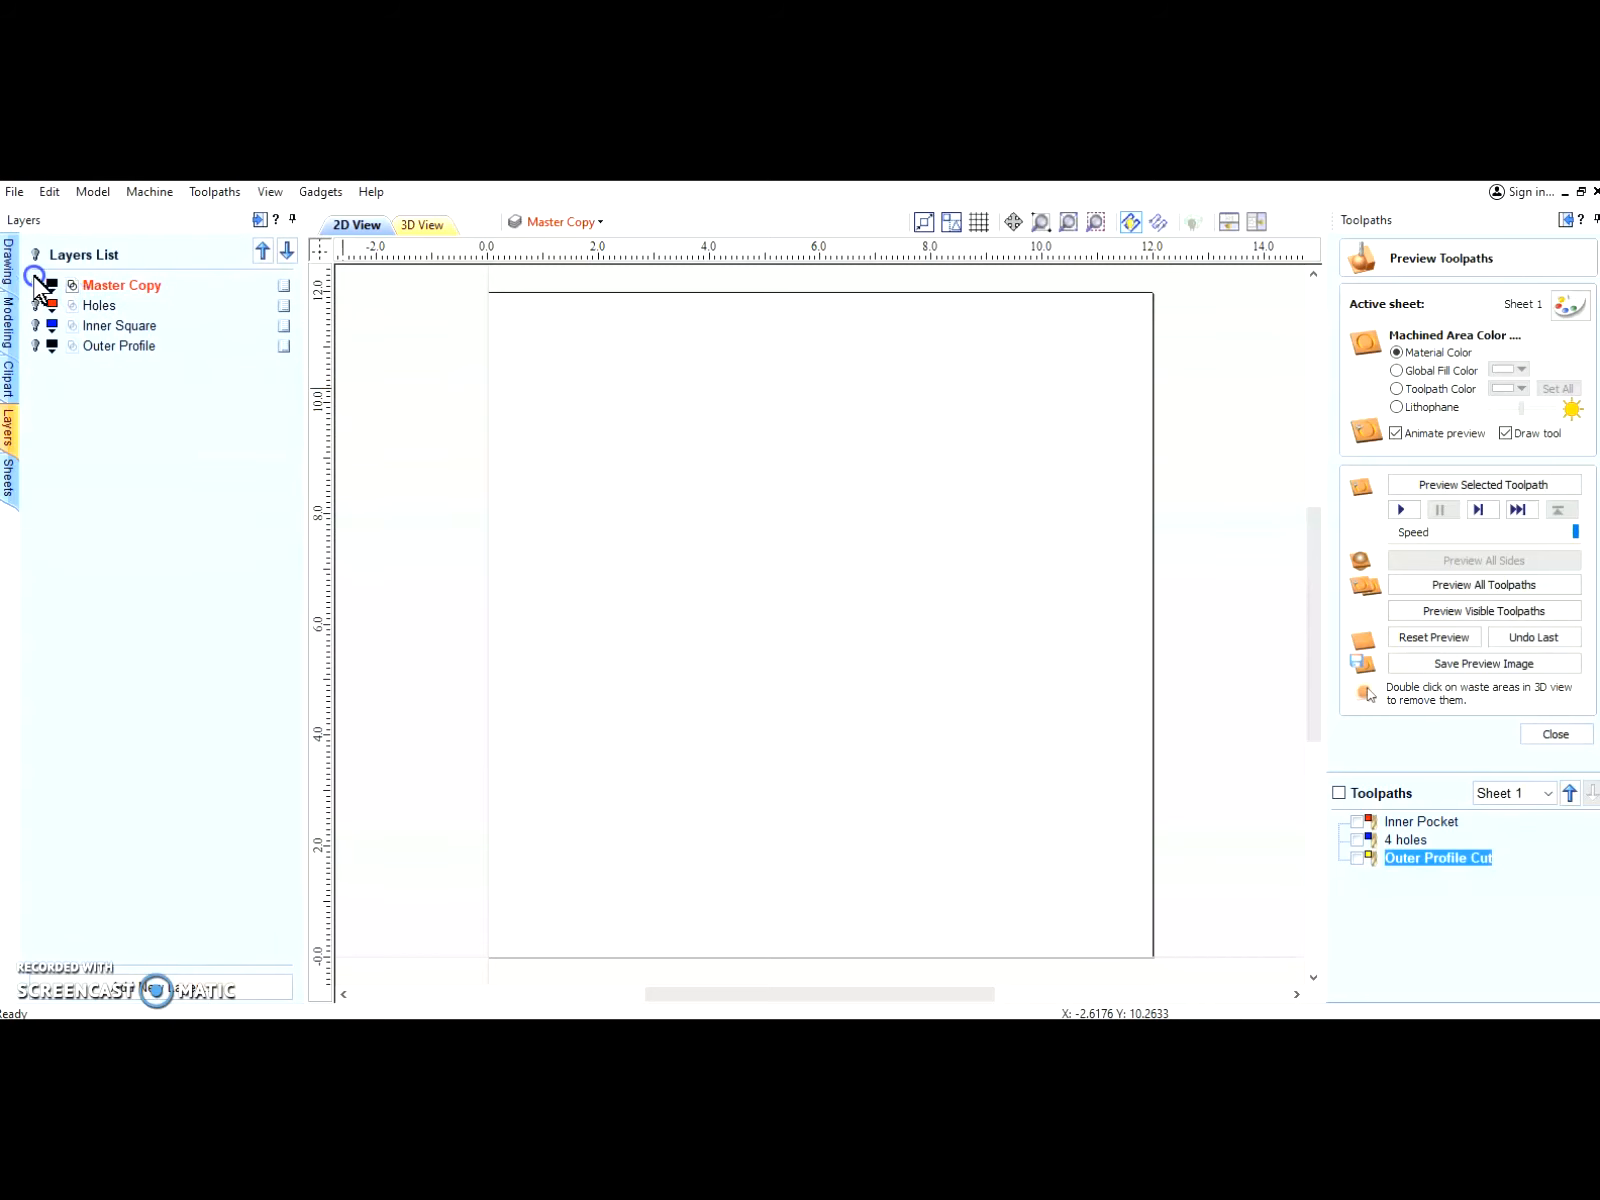
left_click(35, 285)
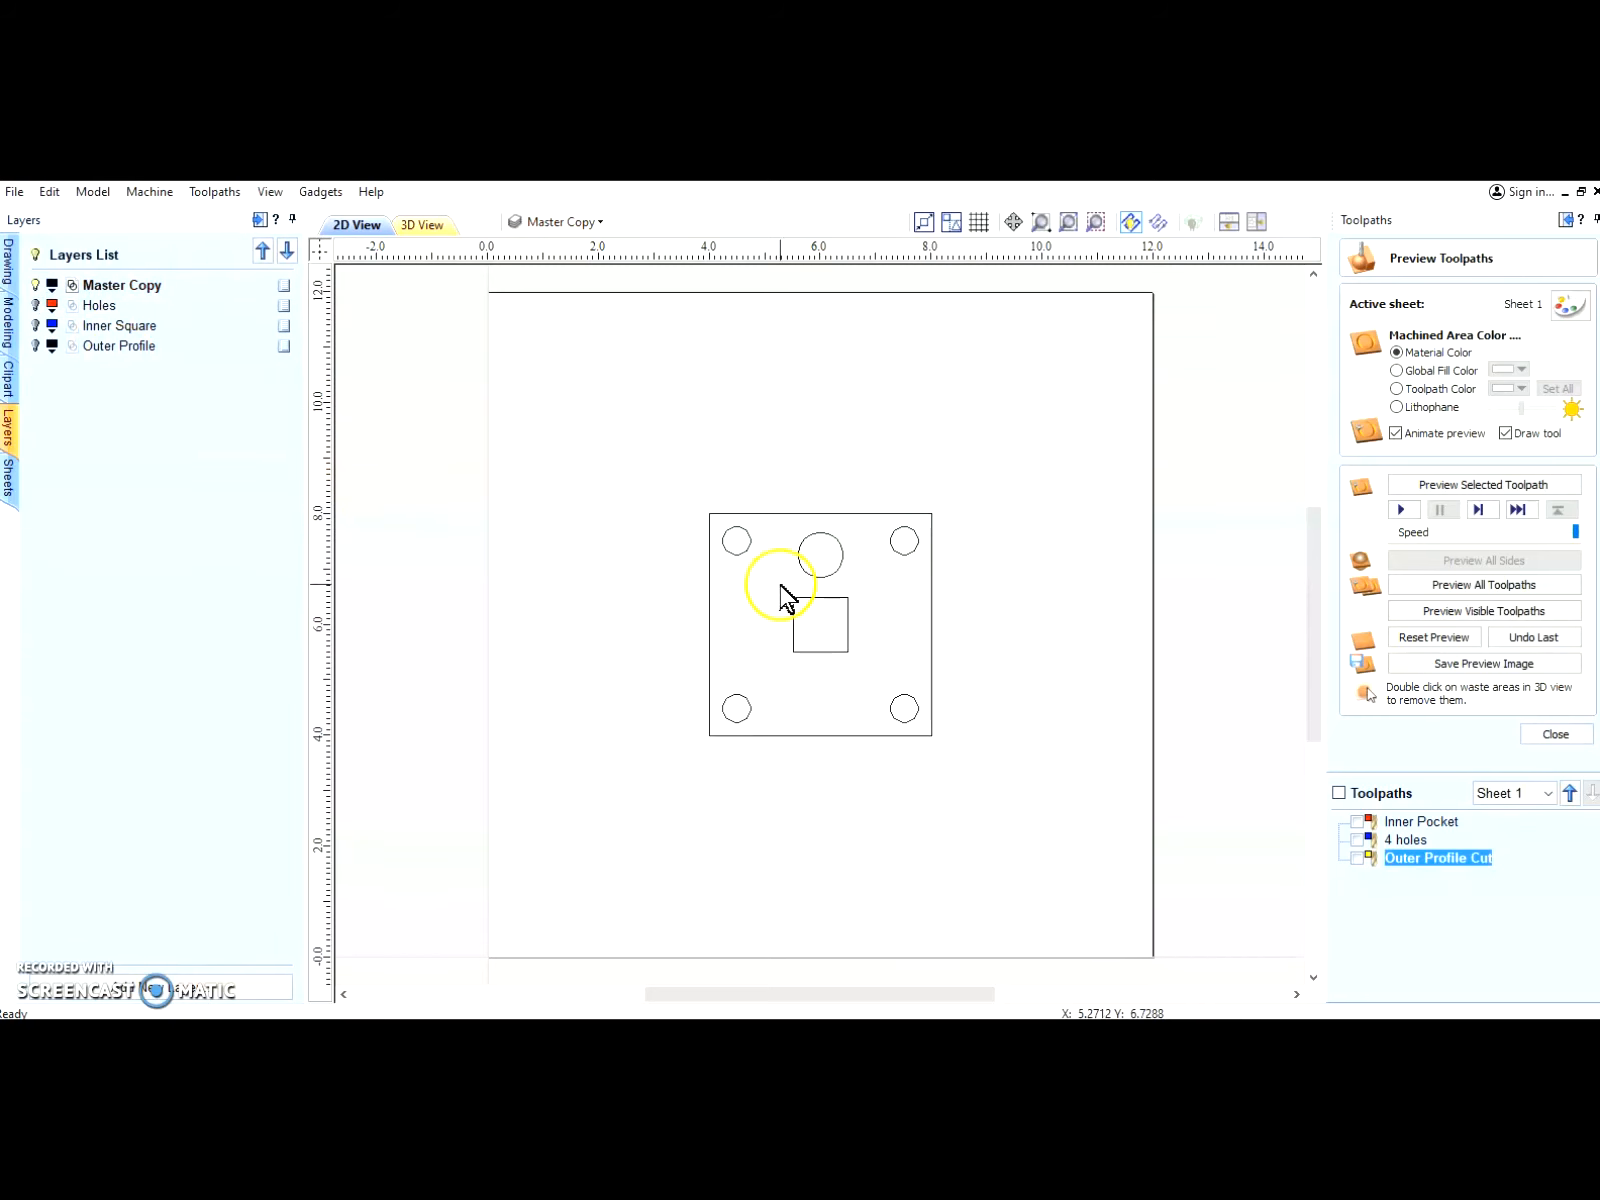
left_click(833, 590)
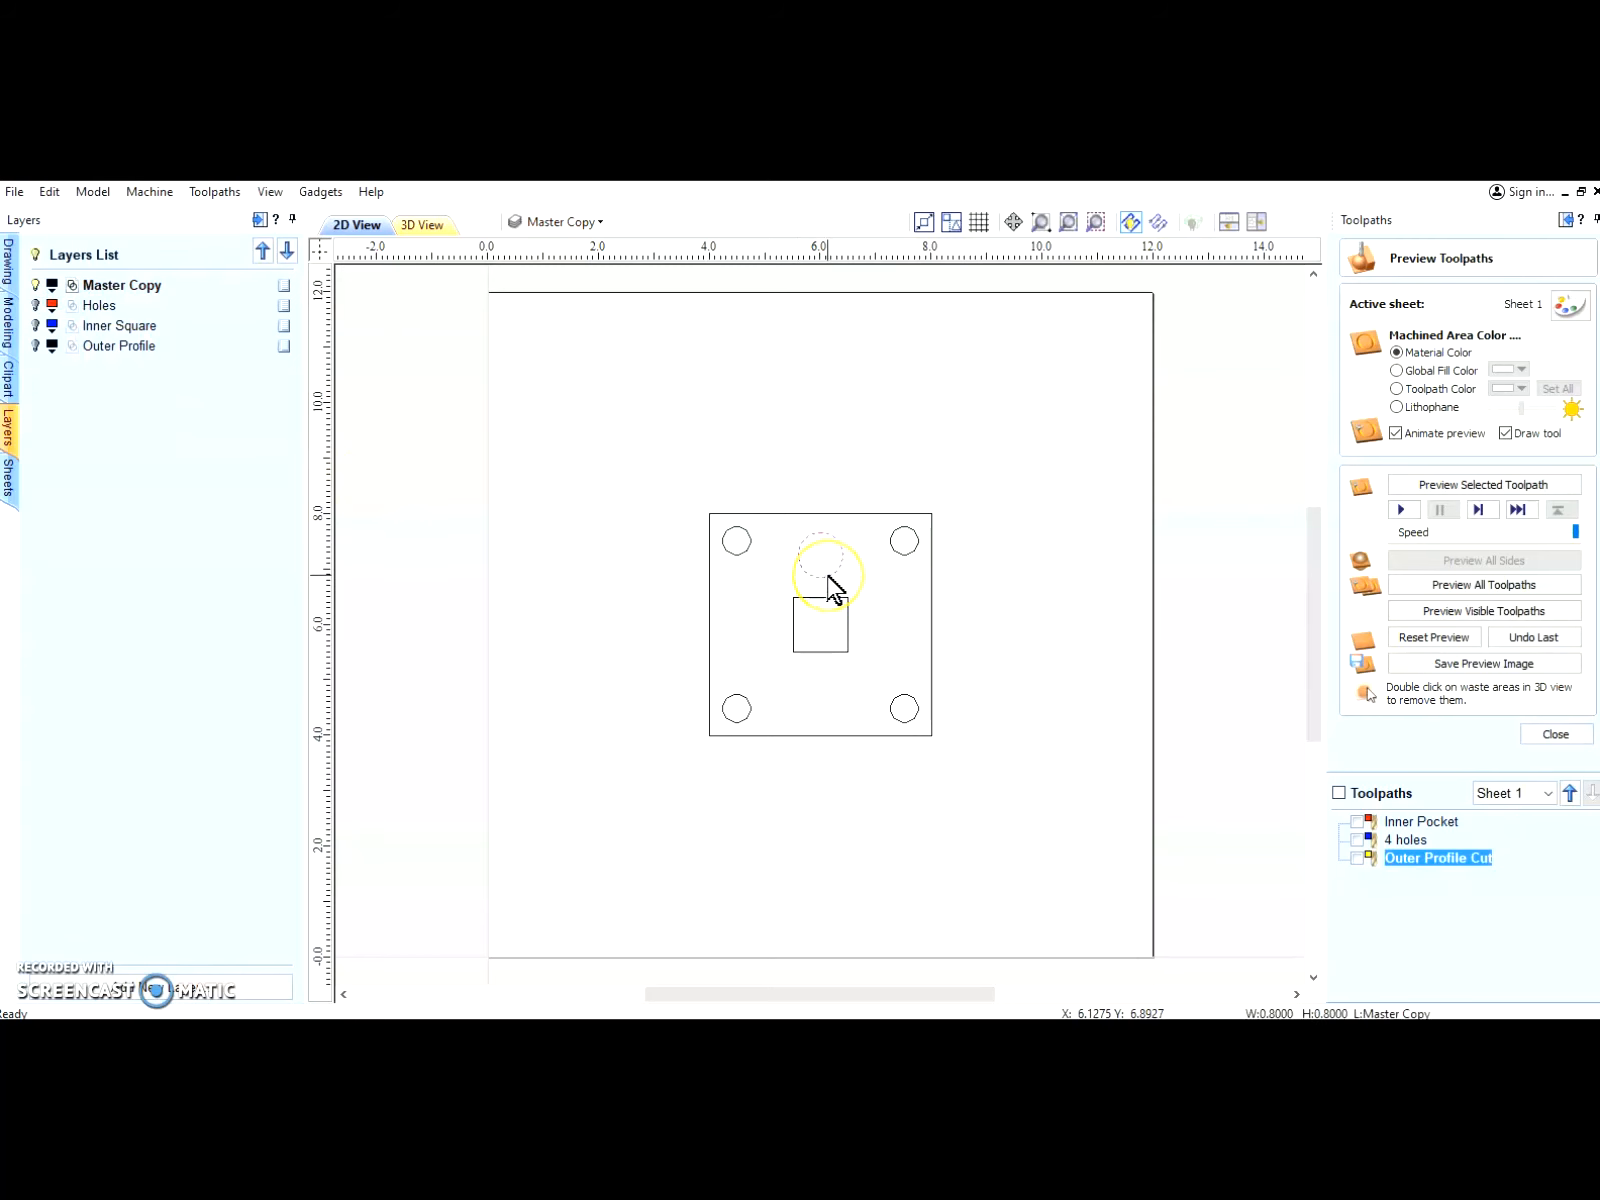
key("Delete")
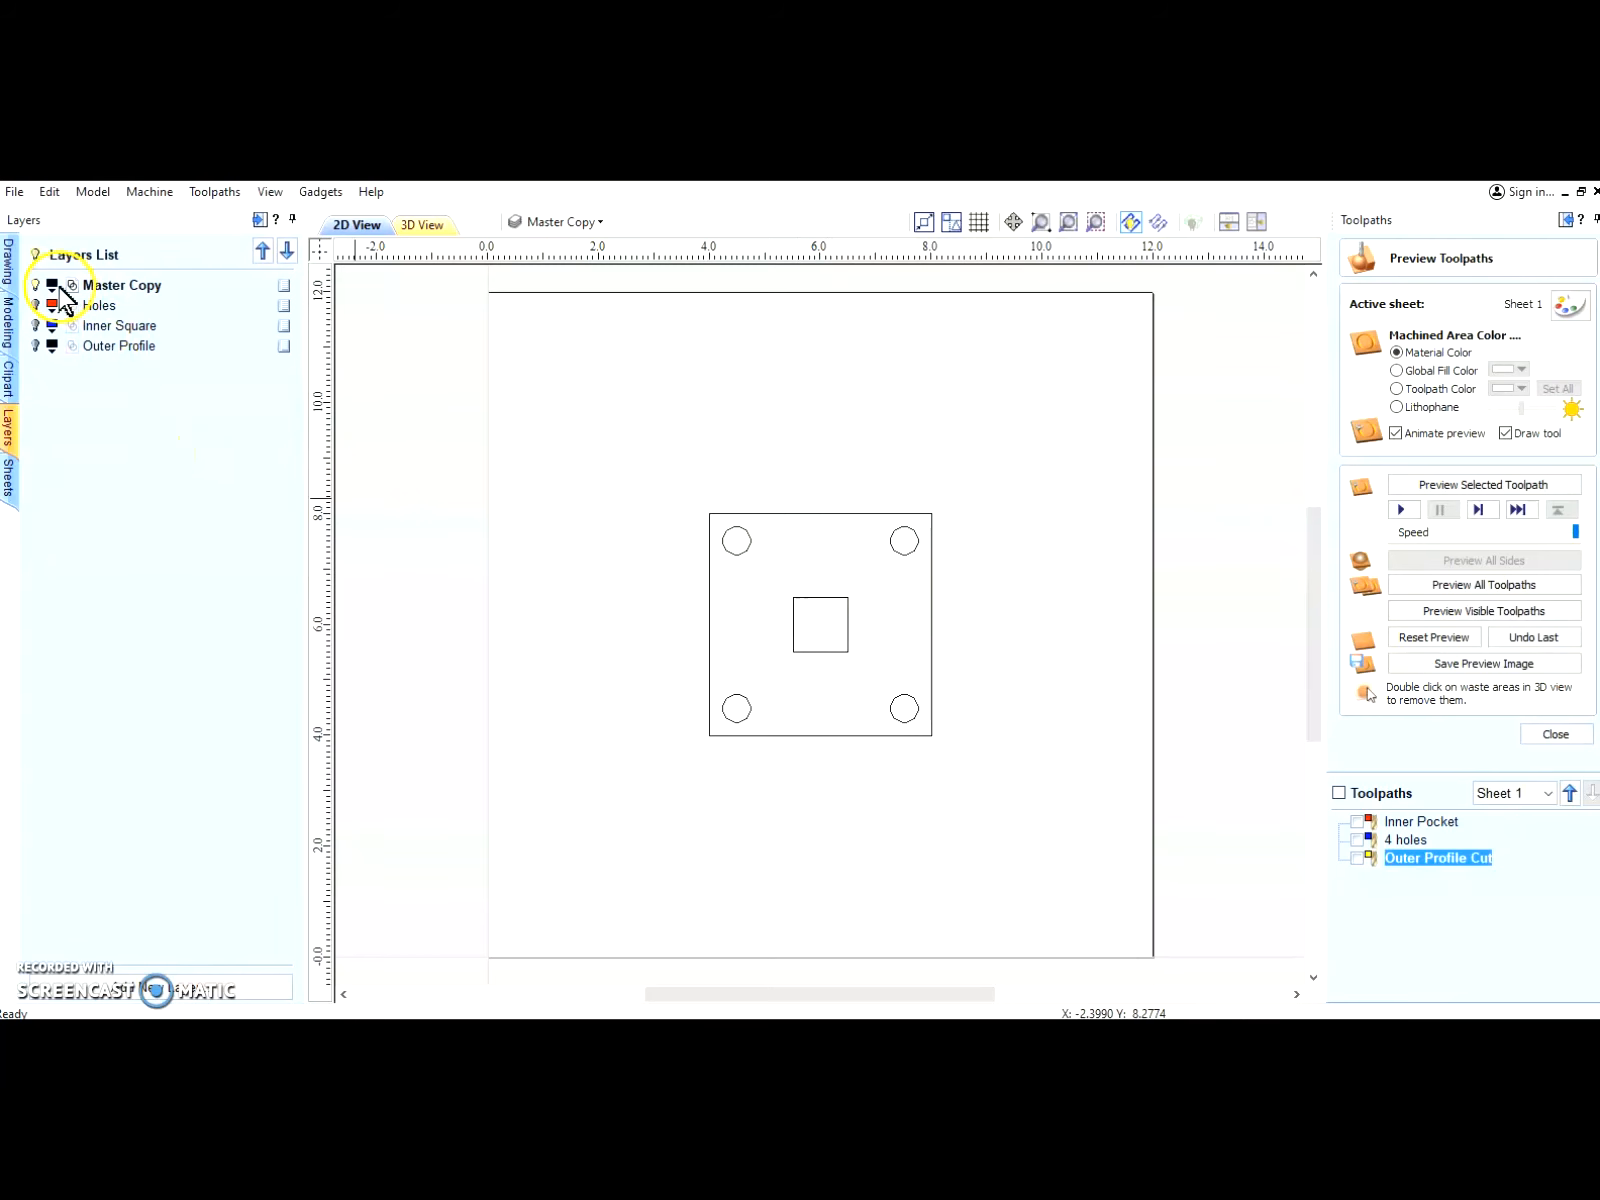
Step: Lock the Master Copy layer and hide it
right_click(283, 295)
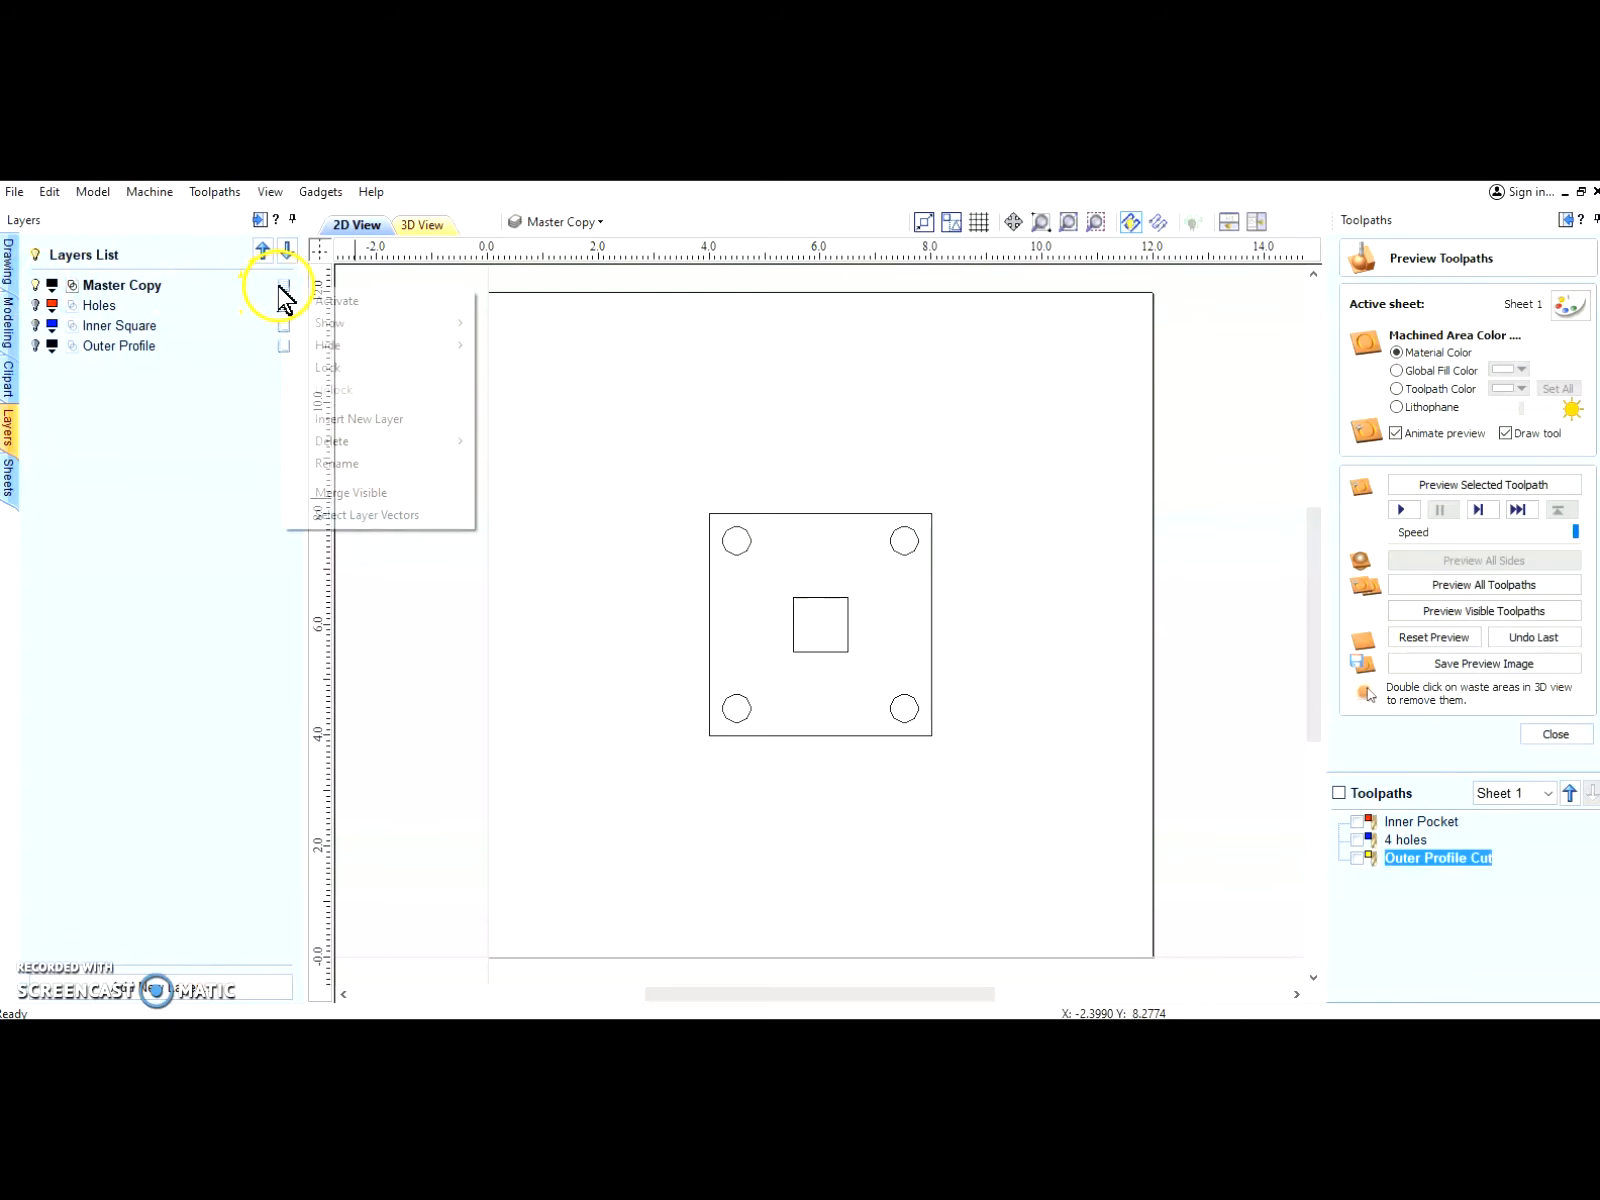
left_click(325, 368)
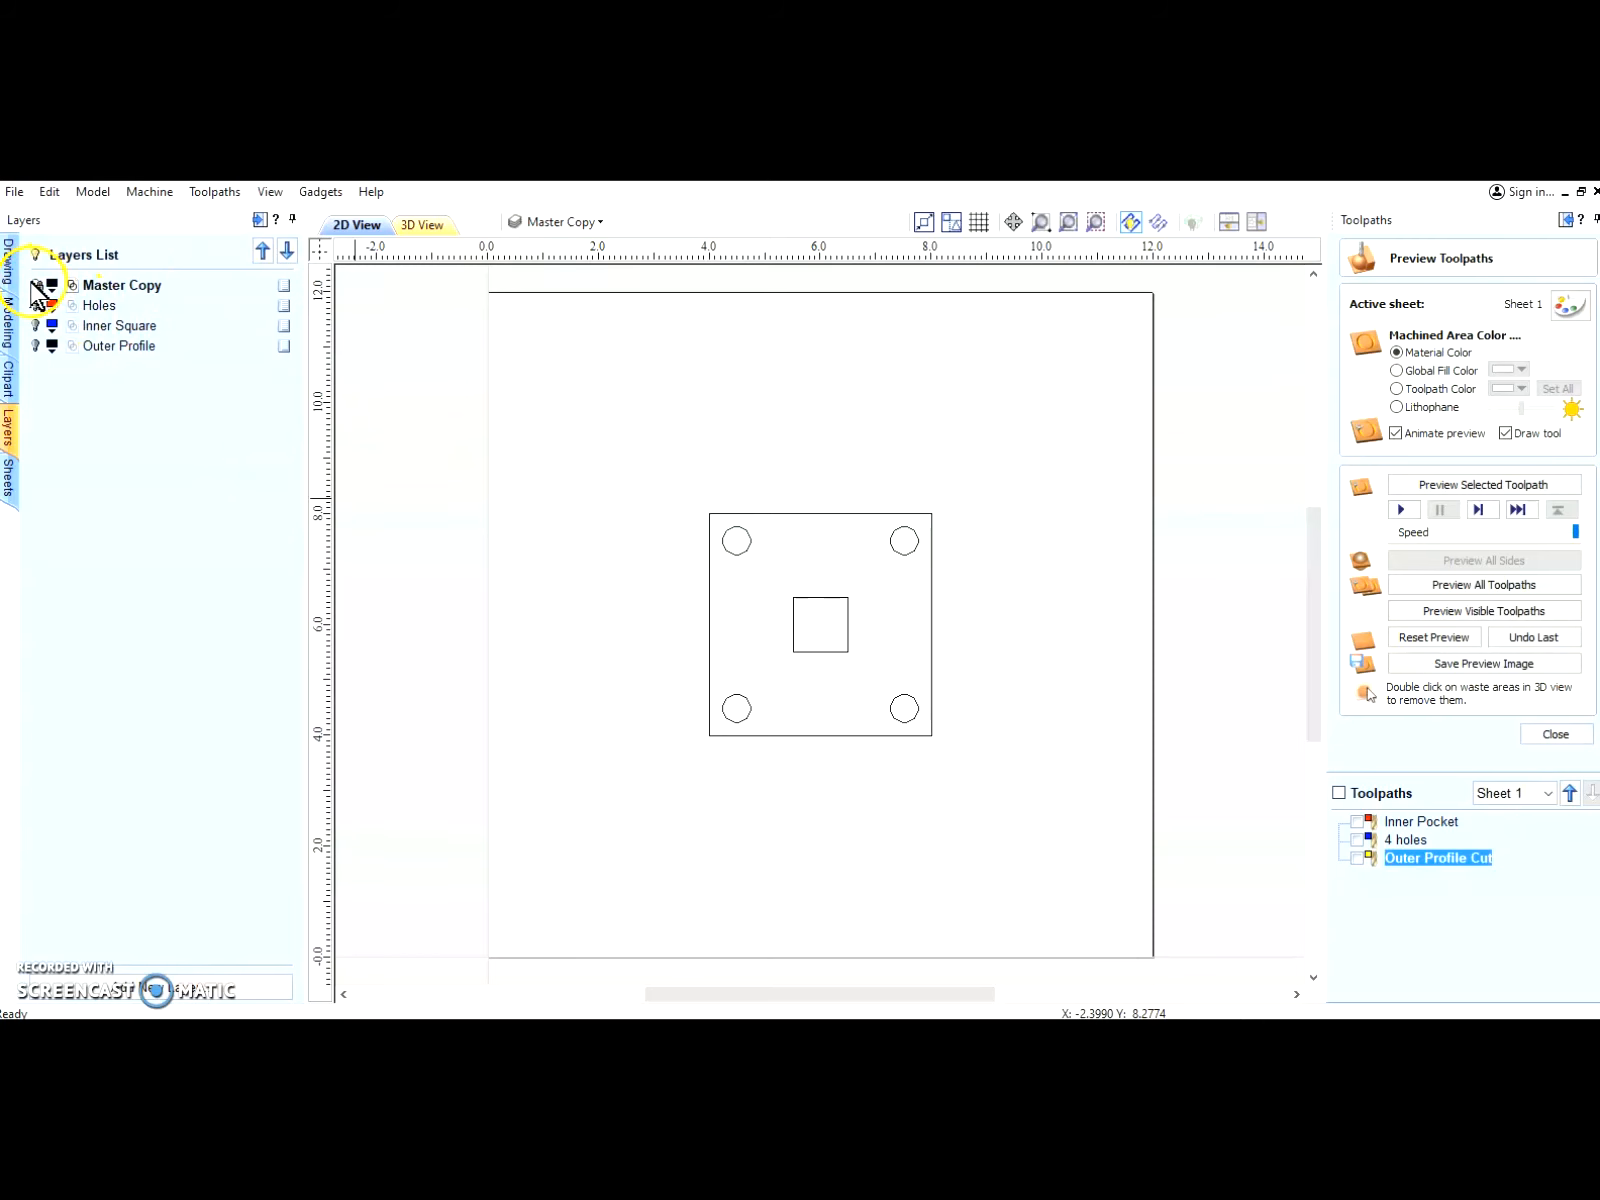
left_click(37, 287)
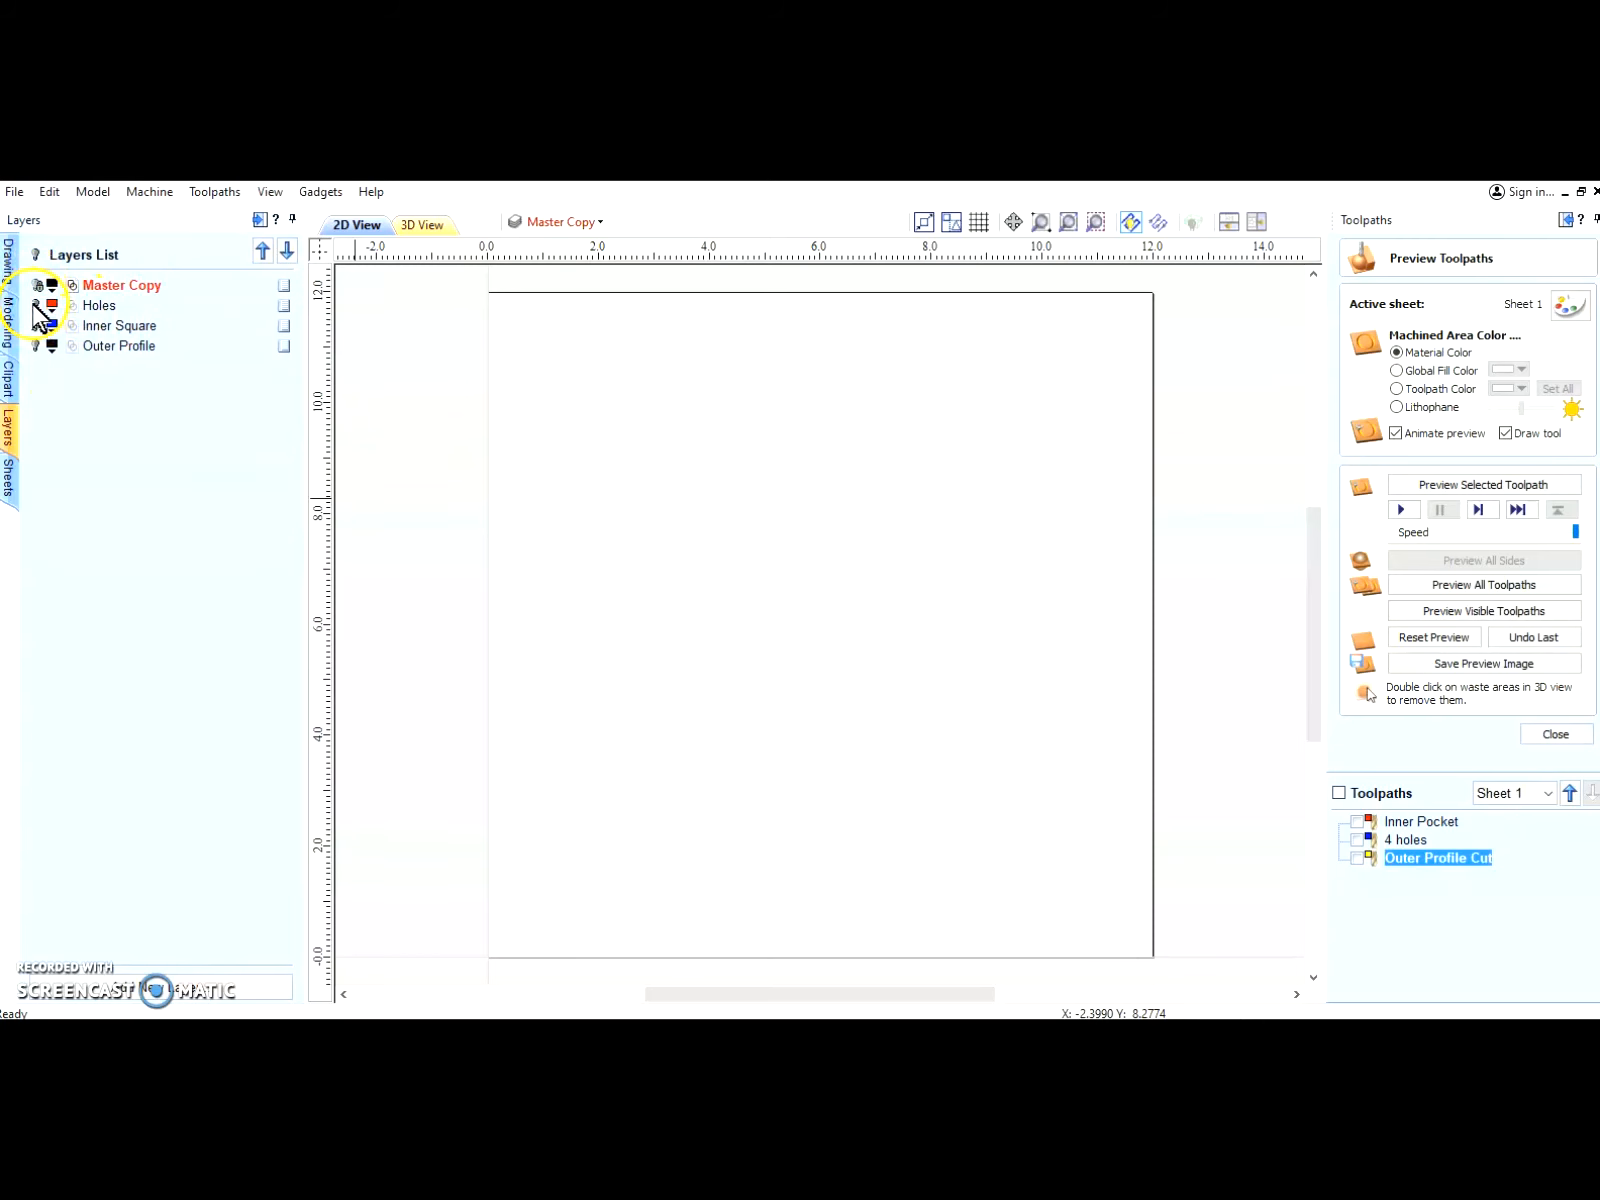
Step: Show the Holes, Inner Square and Outer Profile layers and make Outer Profile the active layer
left_click(36, 258)
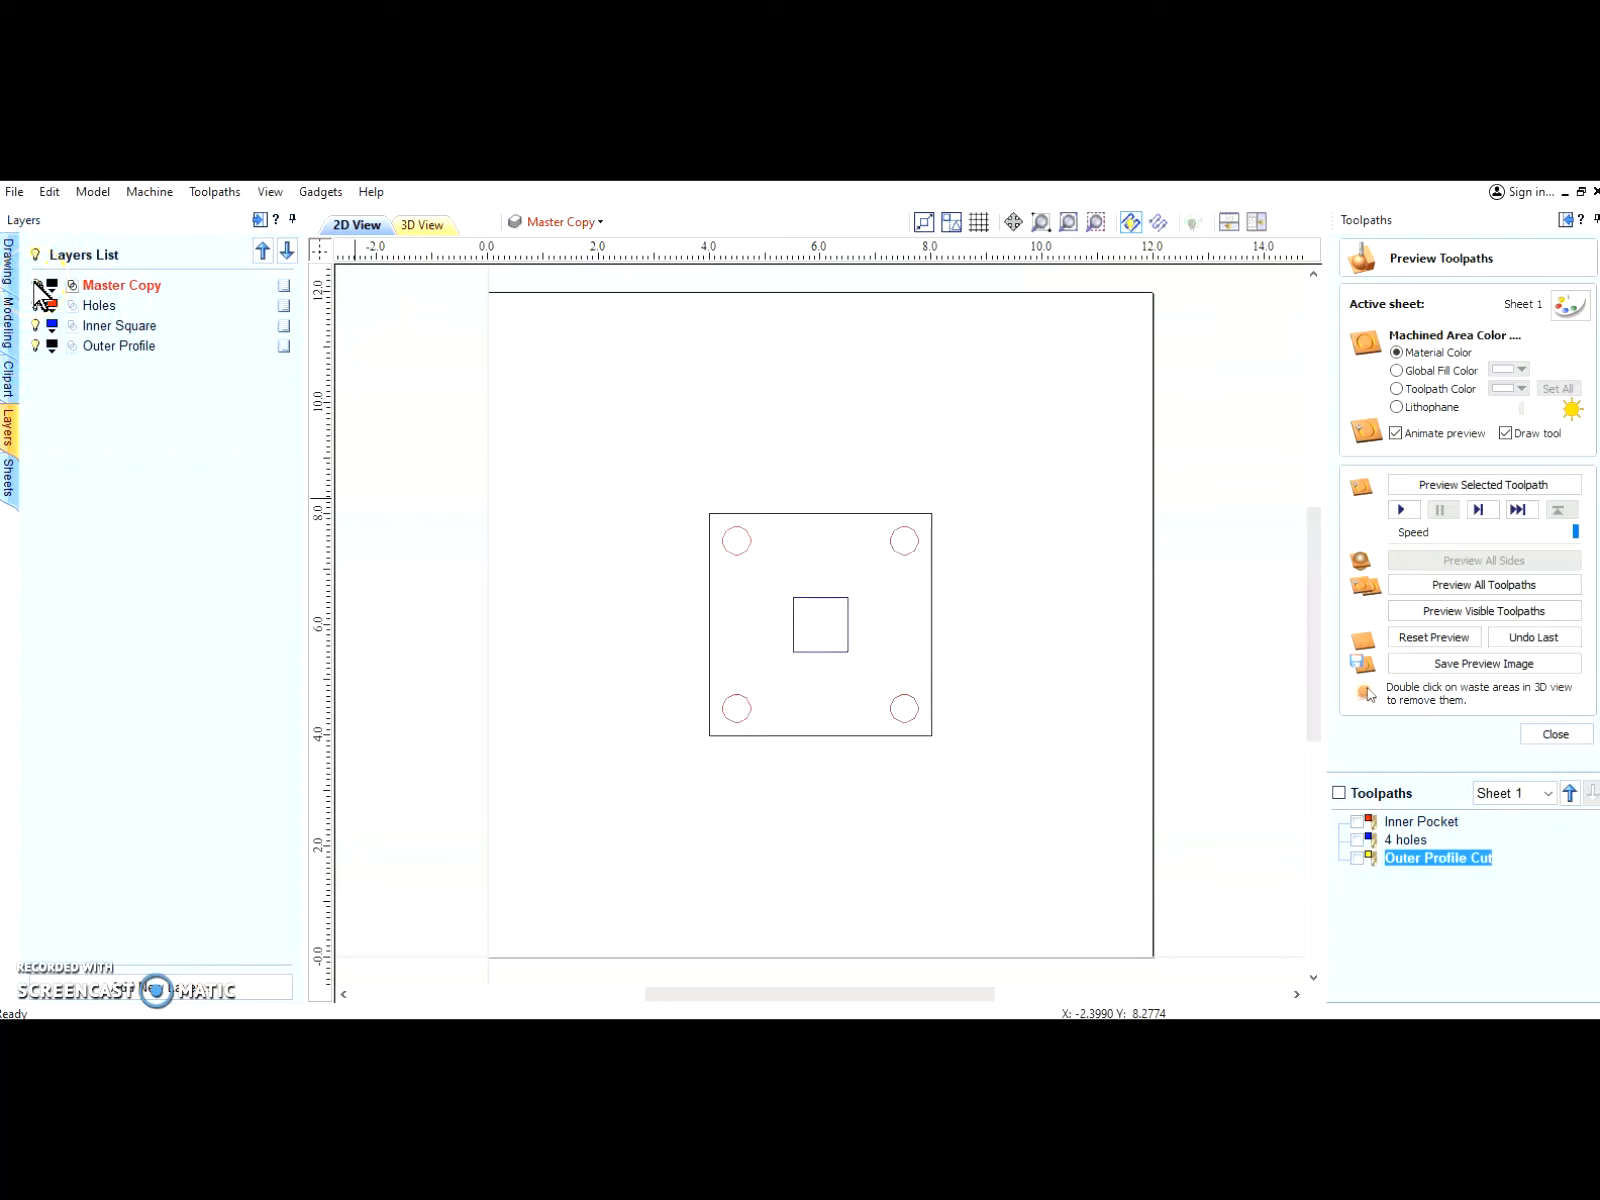
left_click(125, 348)
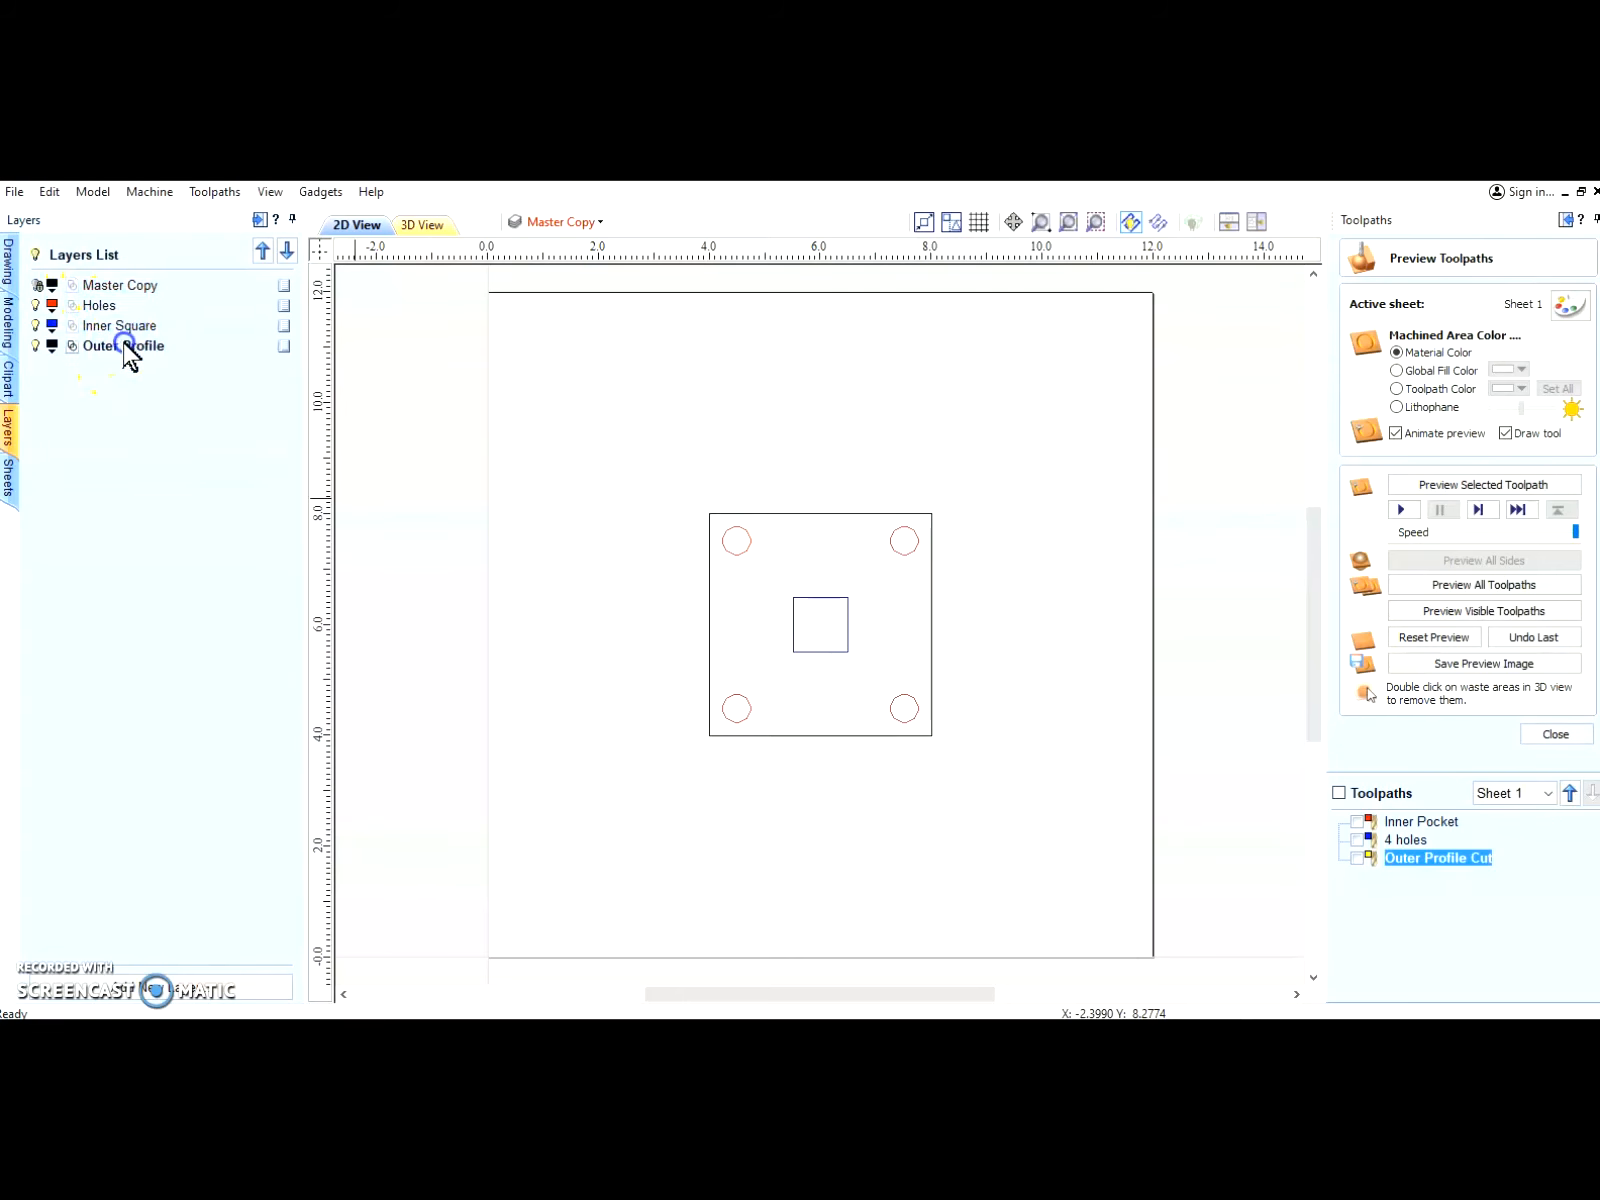
left_click(186, 488)
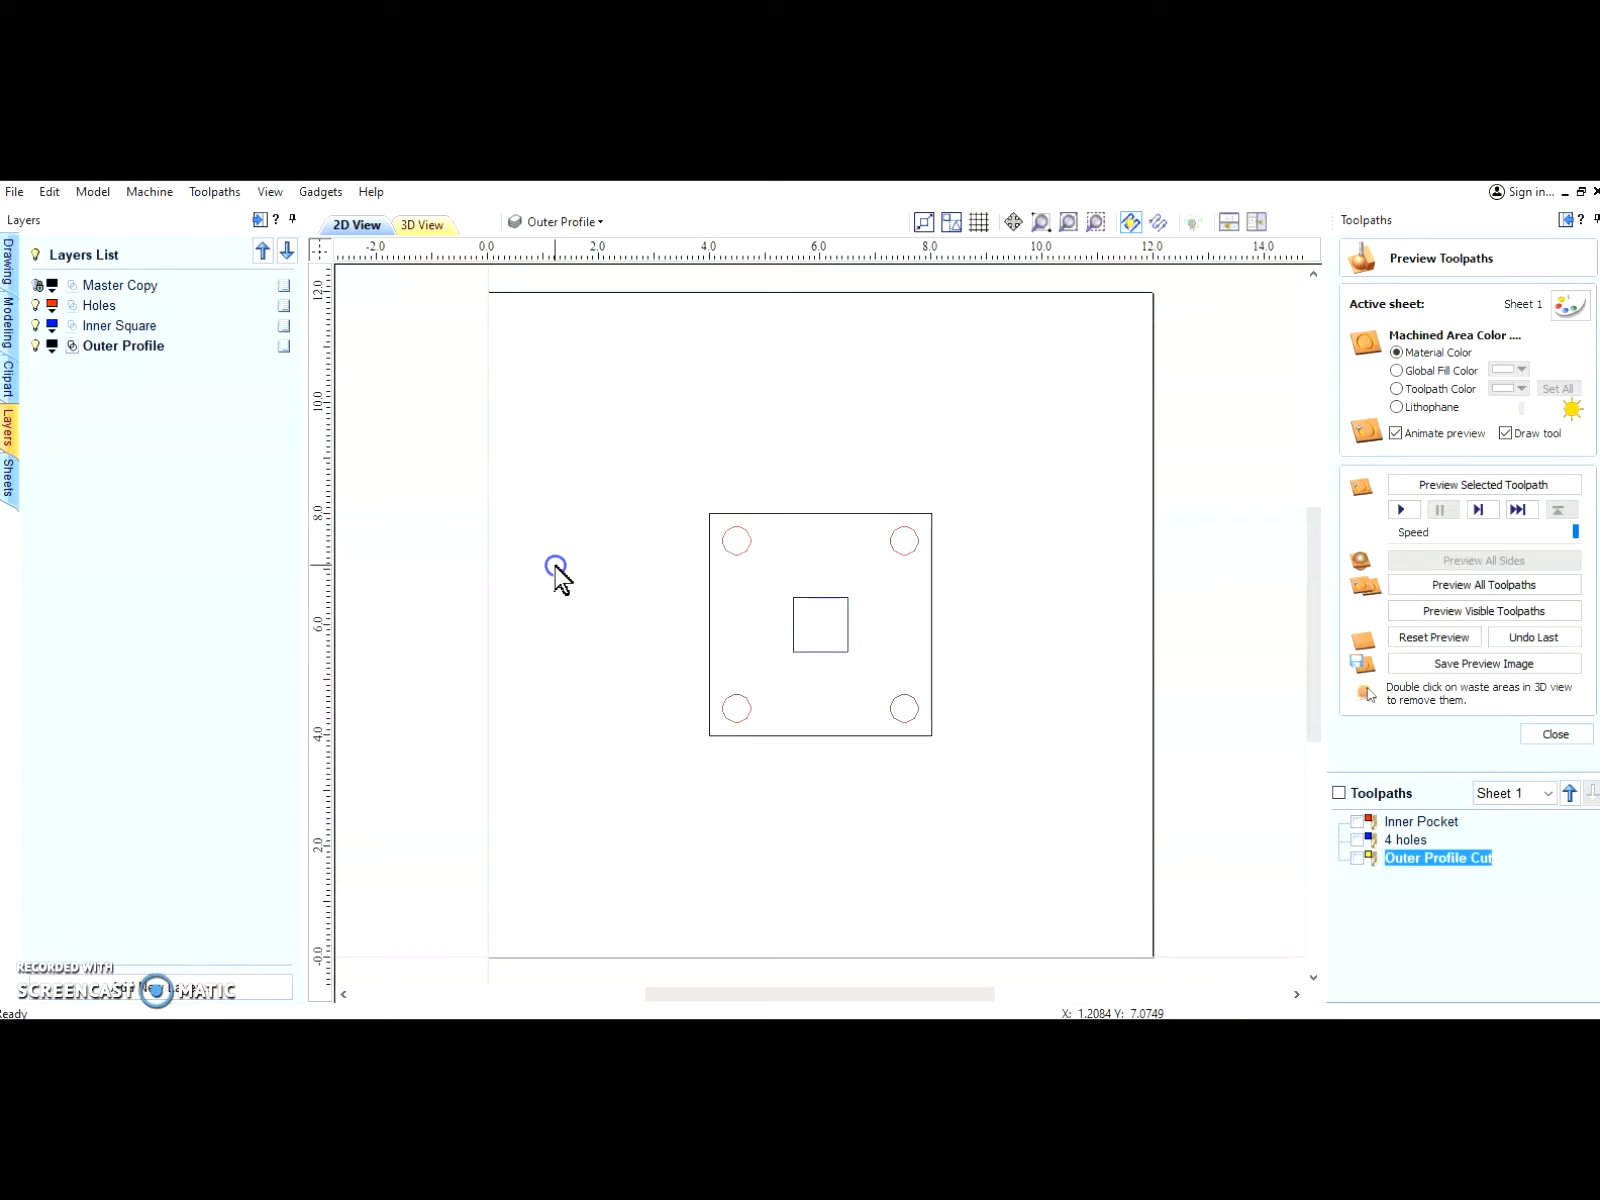
Step: Make Holes the active layer and switch the Outer Profile and Inner Square layers off and back on
left_click(104, 307)
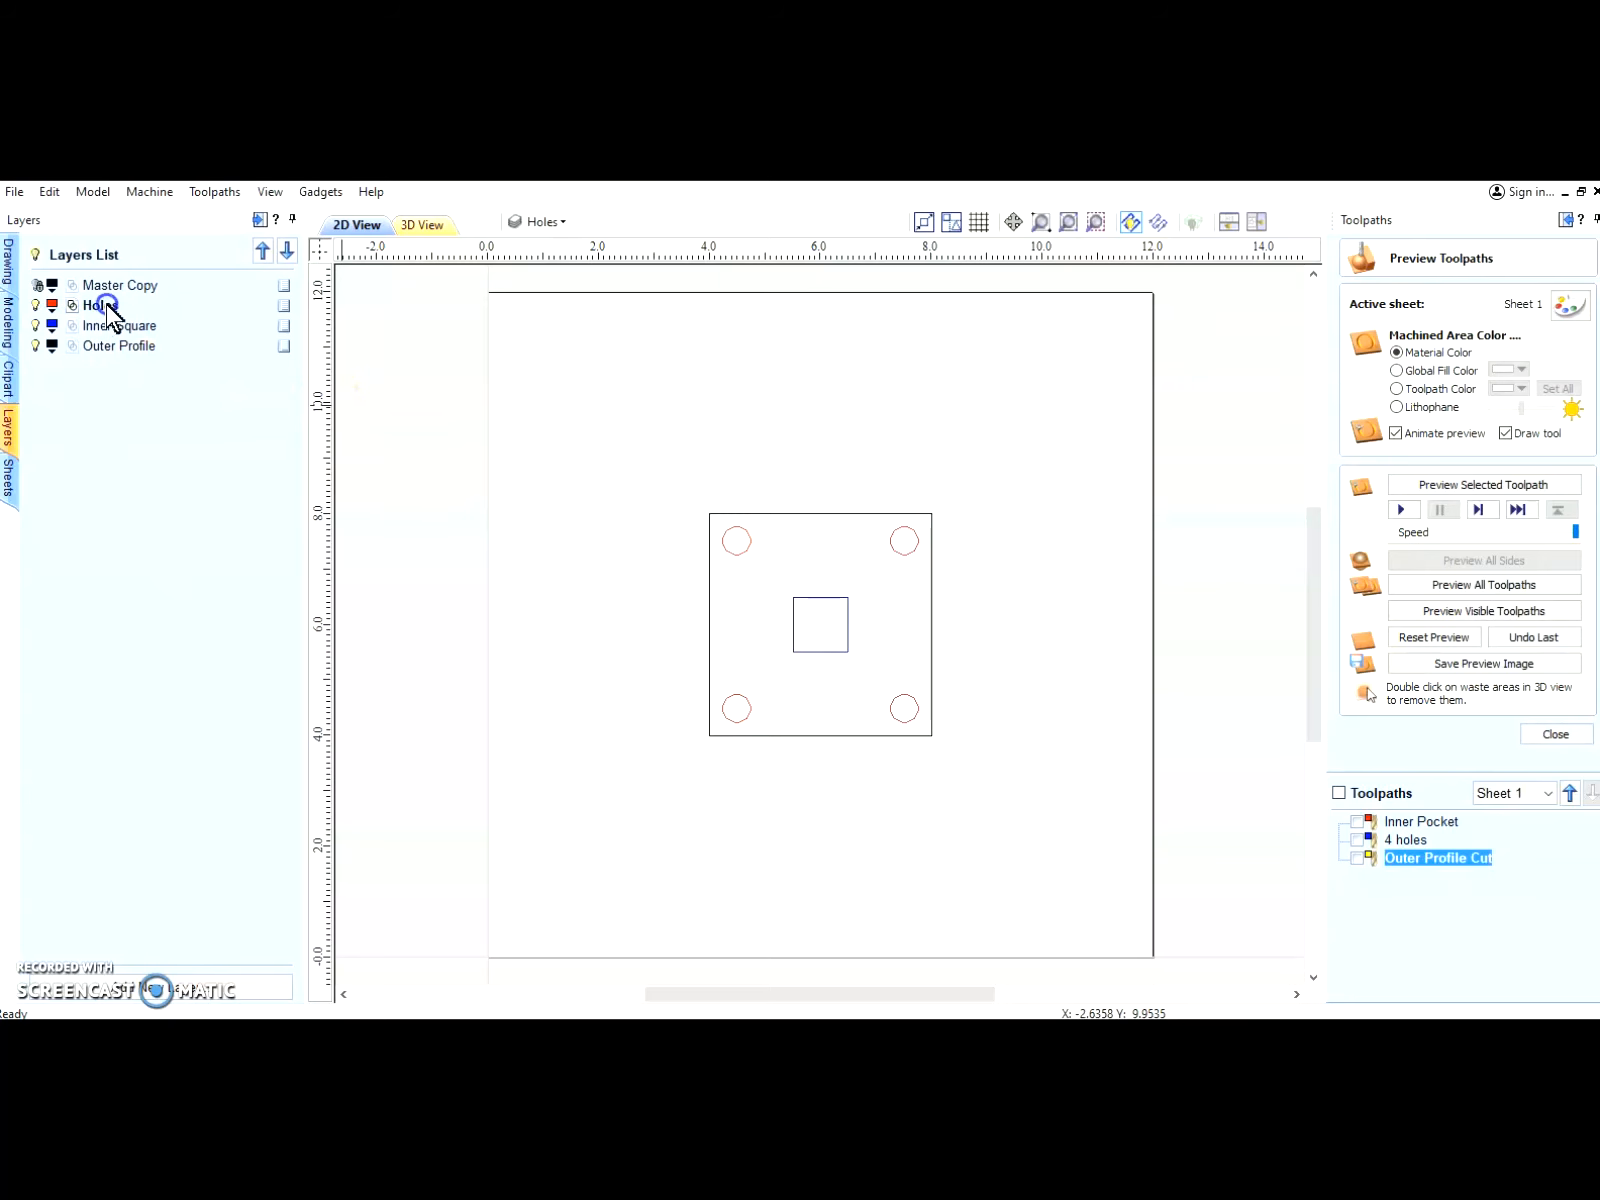
left_click(38, 347)
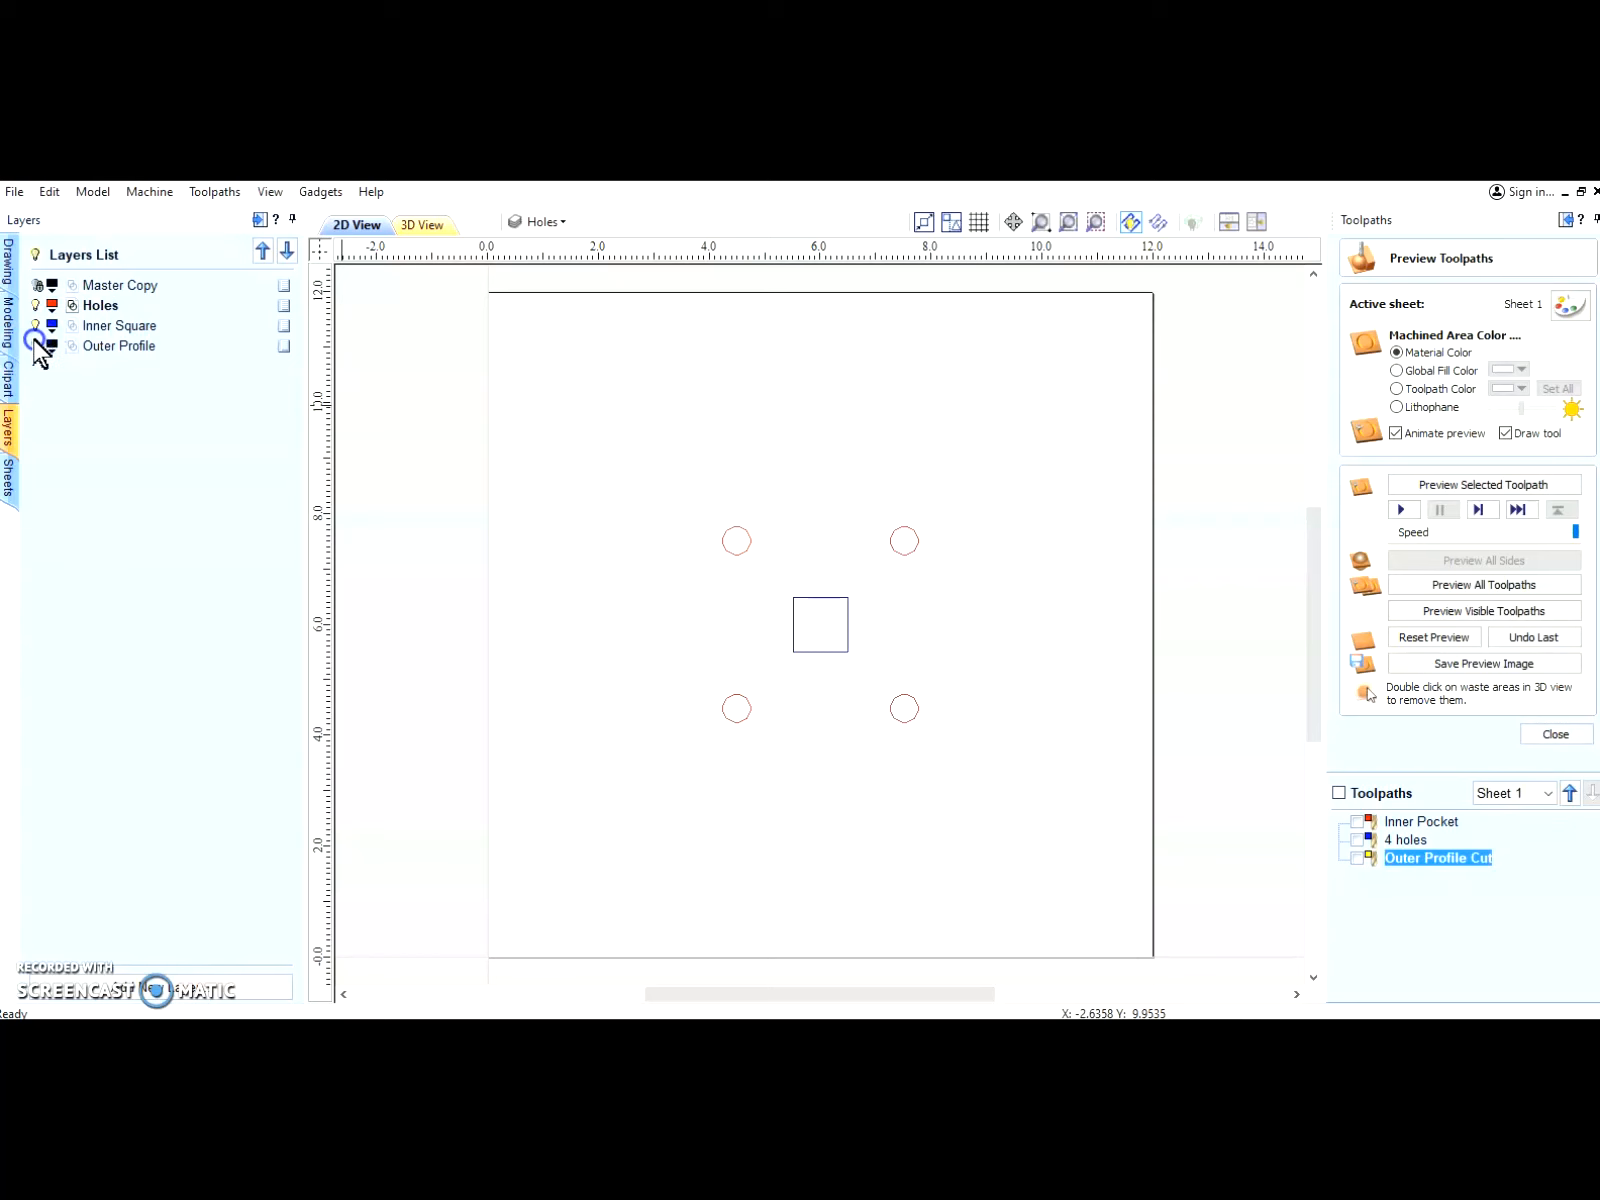
left_click(36, 326)
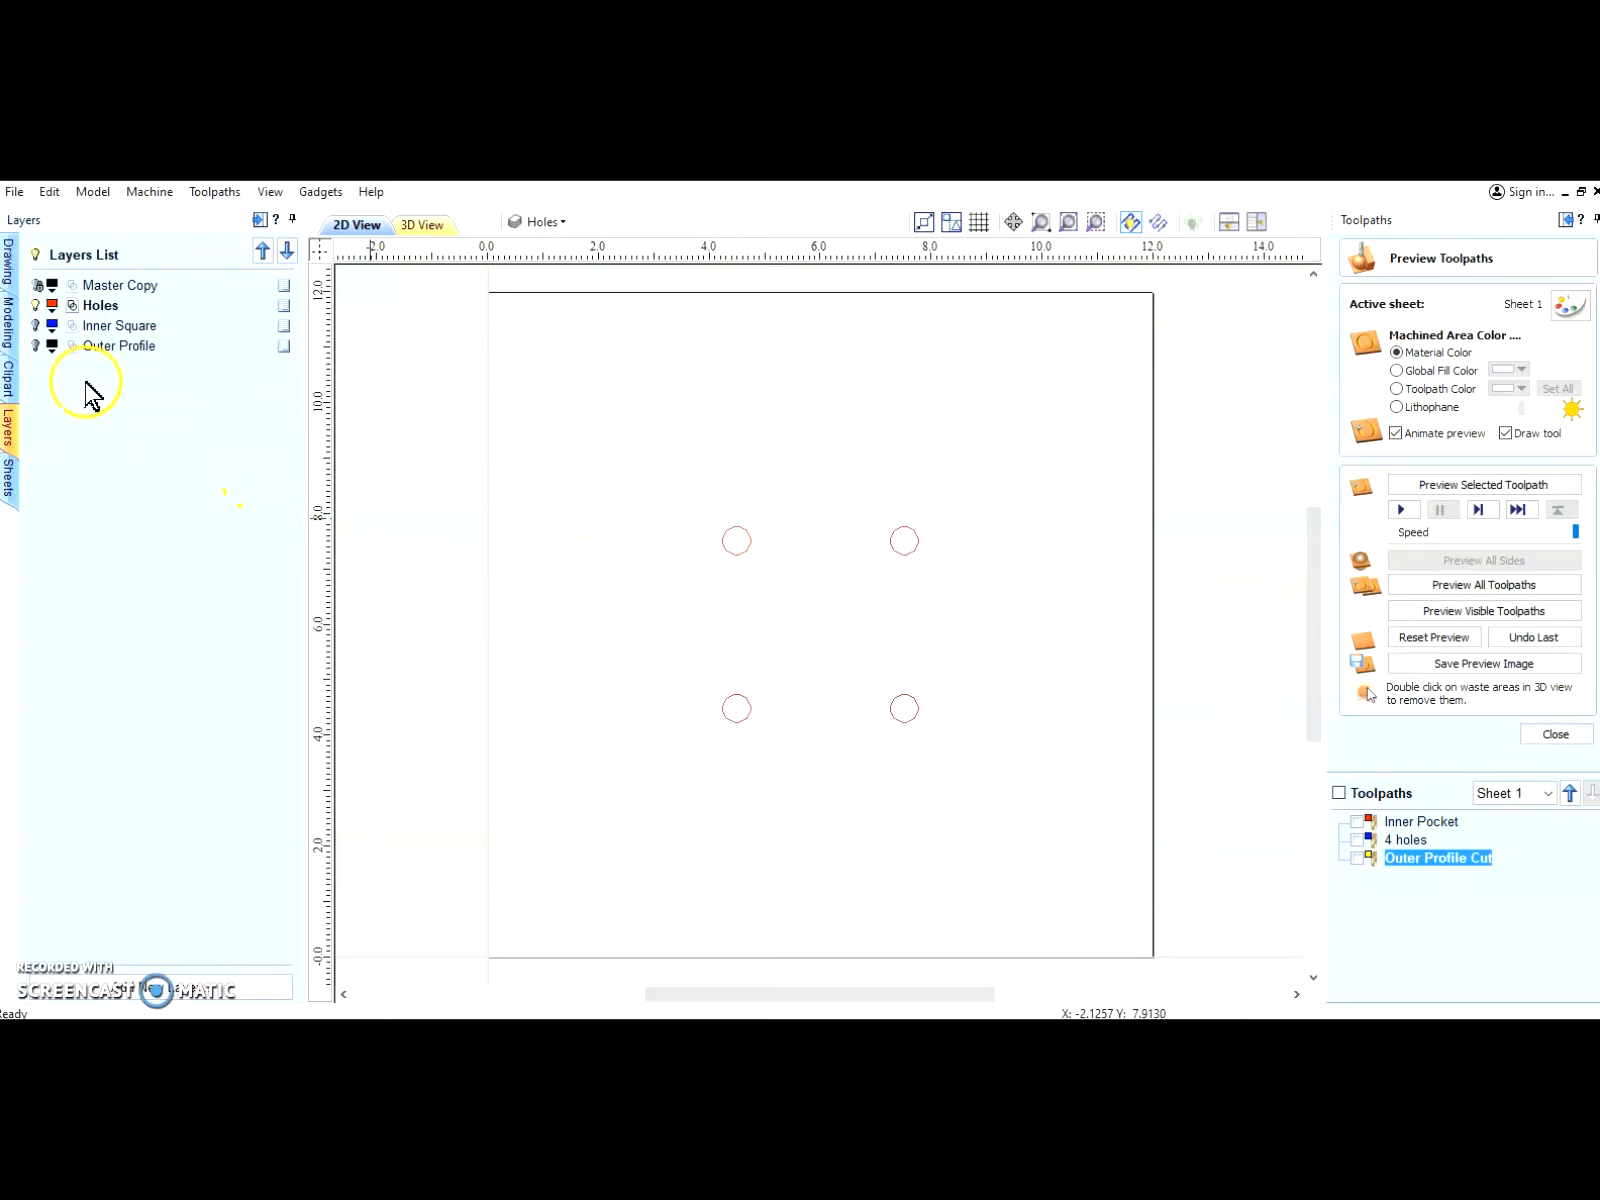
left_click(38, 347)
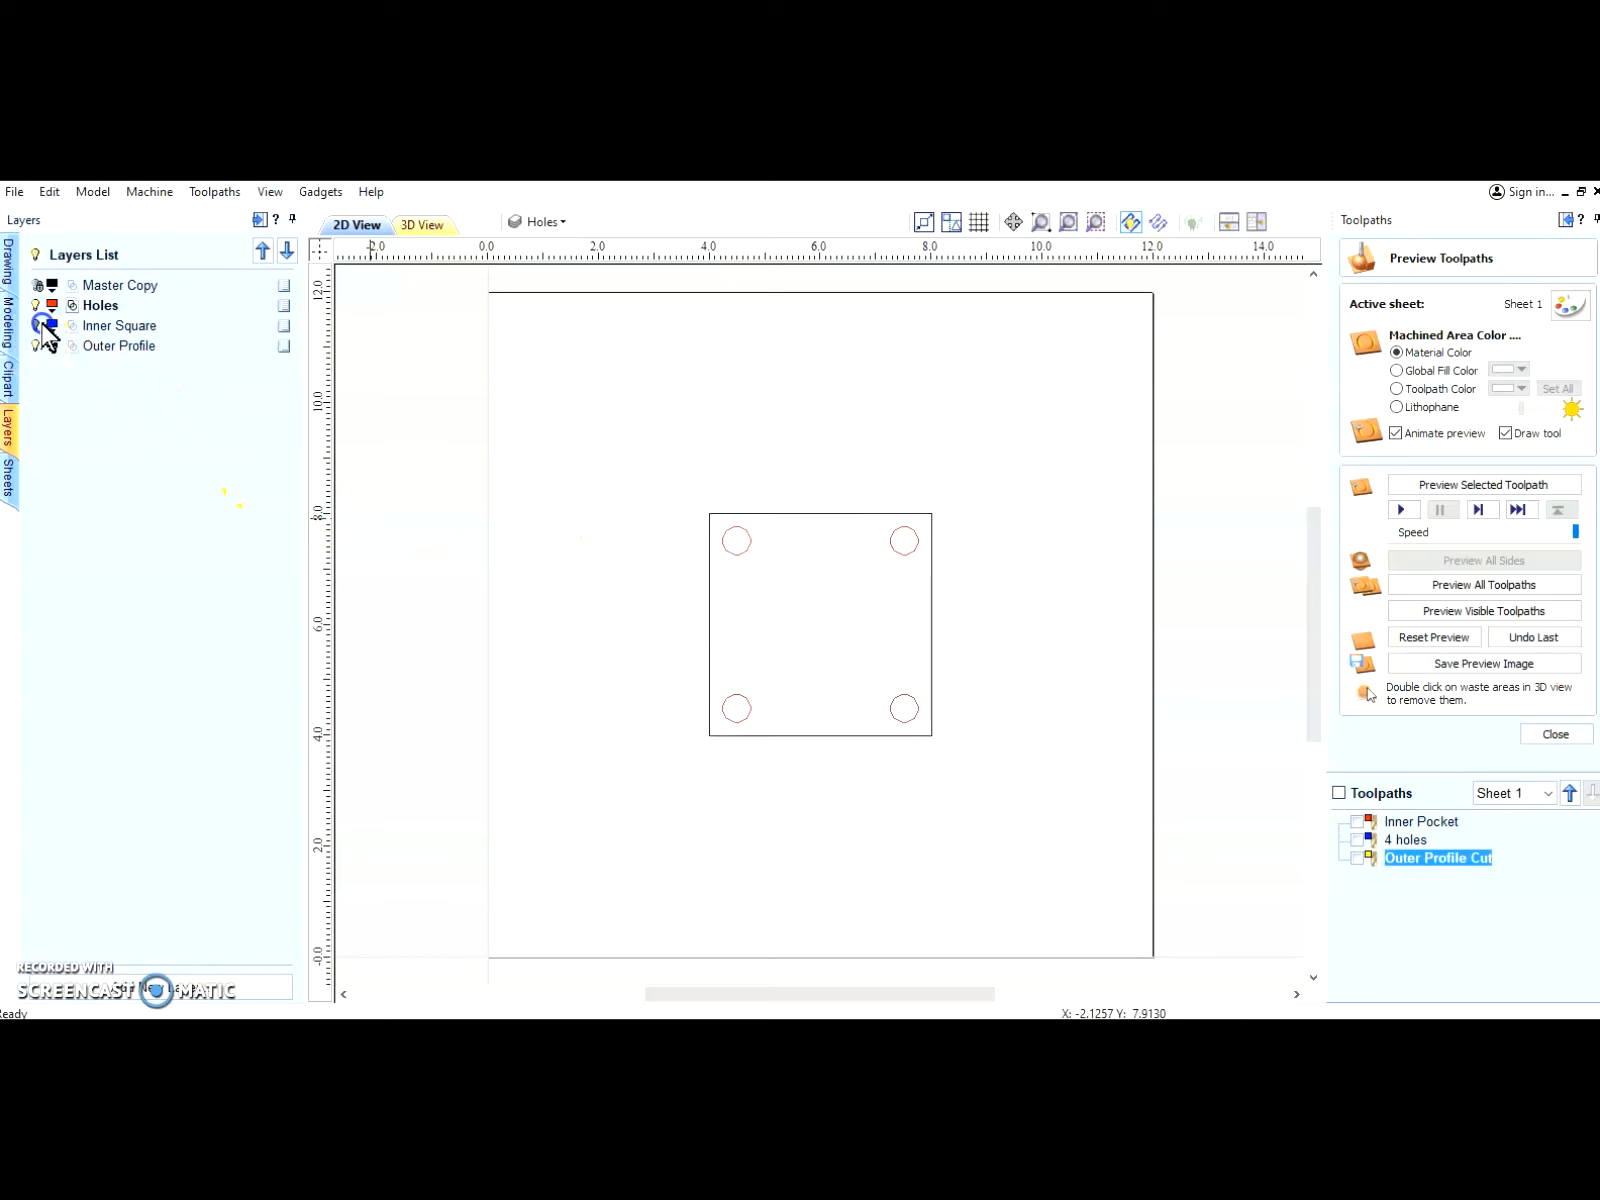
left_click(36, 326)
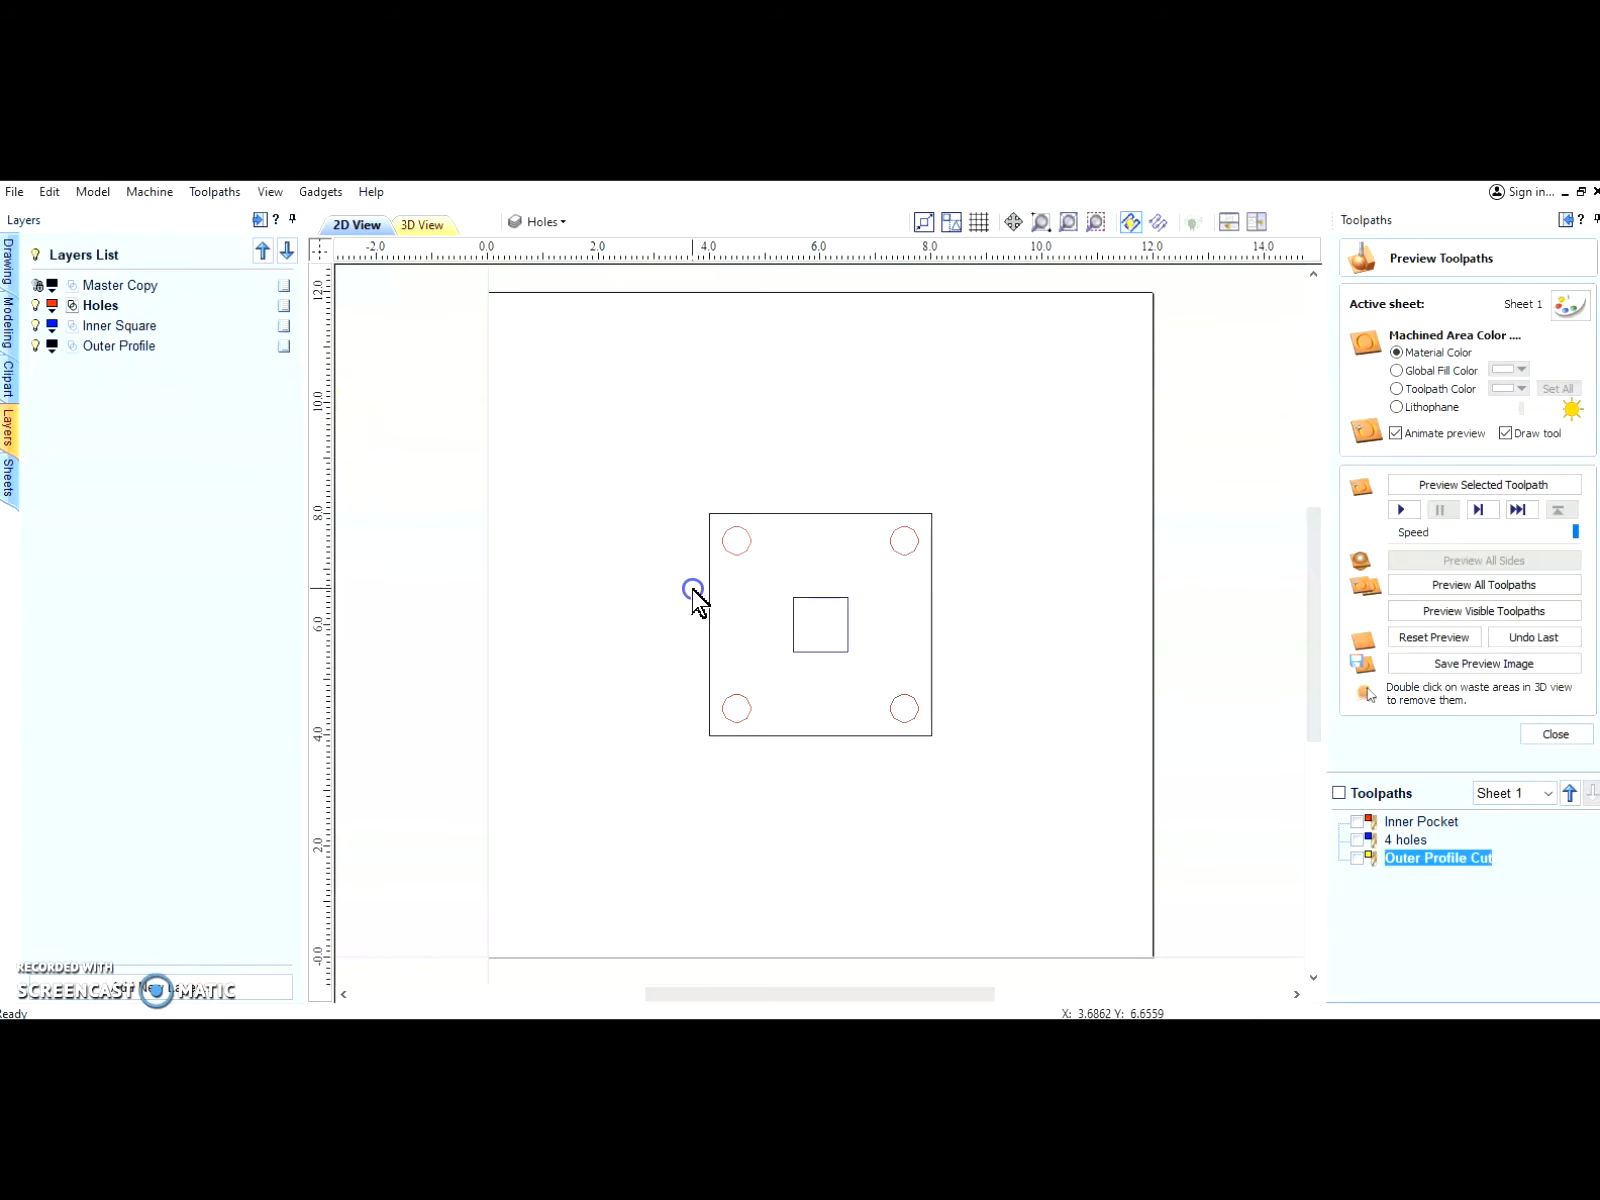
Step: Draw a circle about 0.6 inches in diameter, centred at about X 6.0, Y 7.42, on the Outer Profile layer
left_click(120, 347)
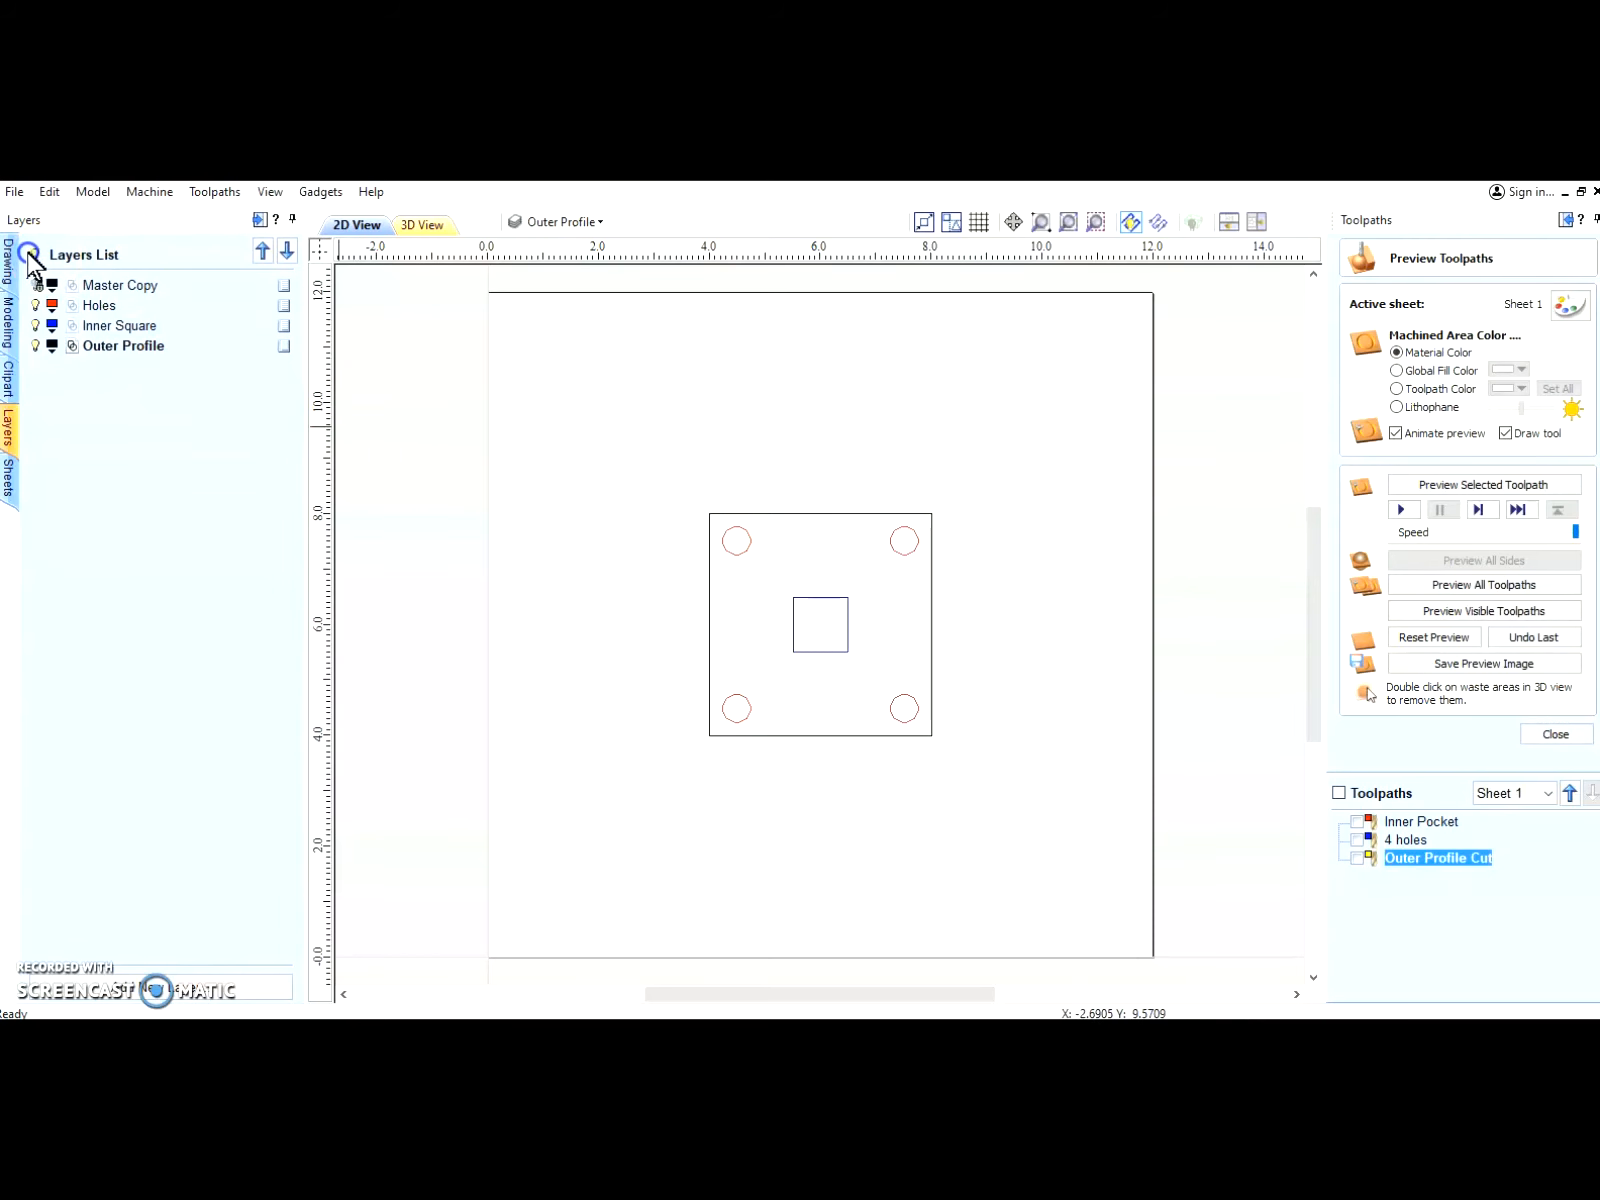
left_click(10, 262)
left_click(50, 355)
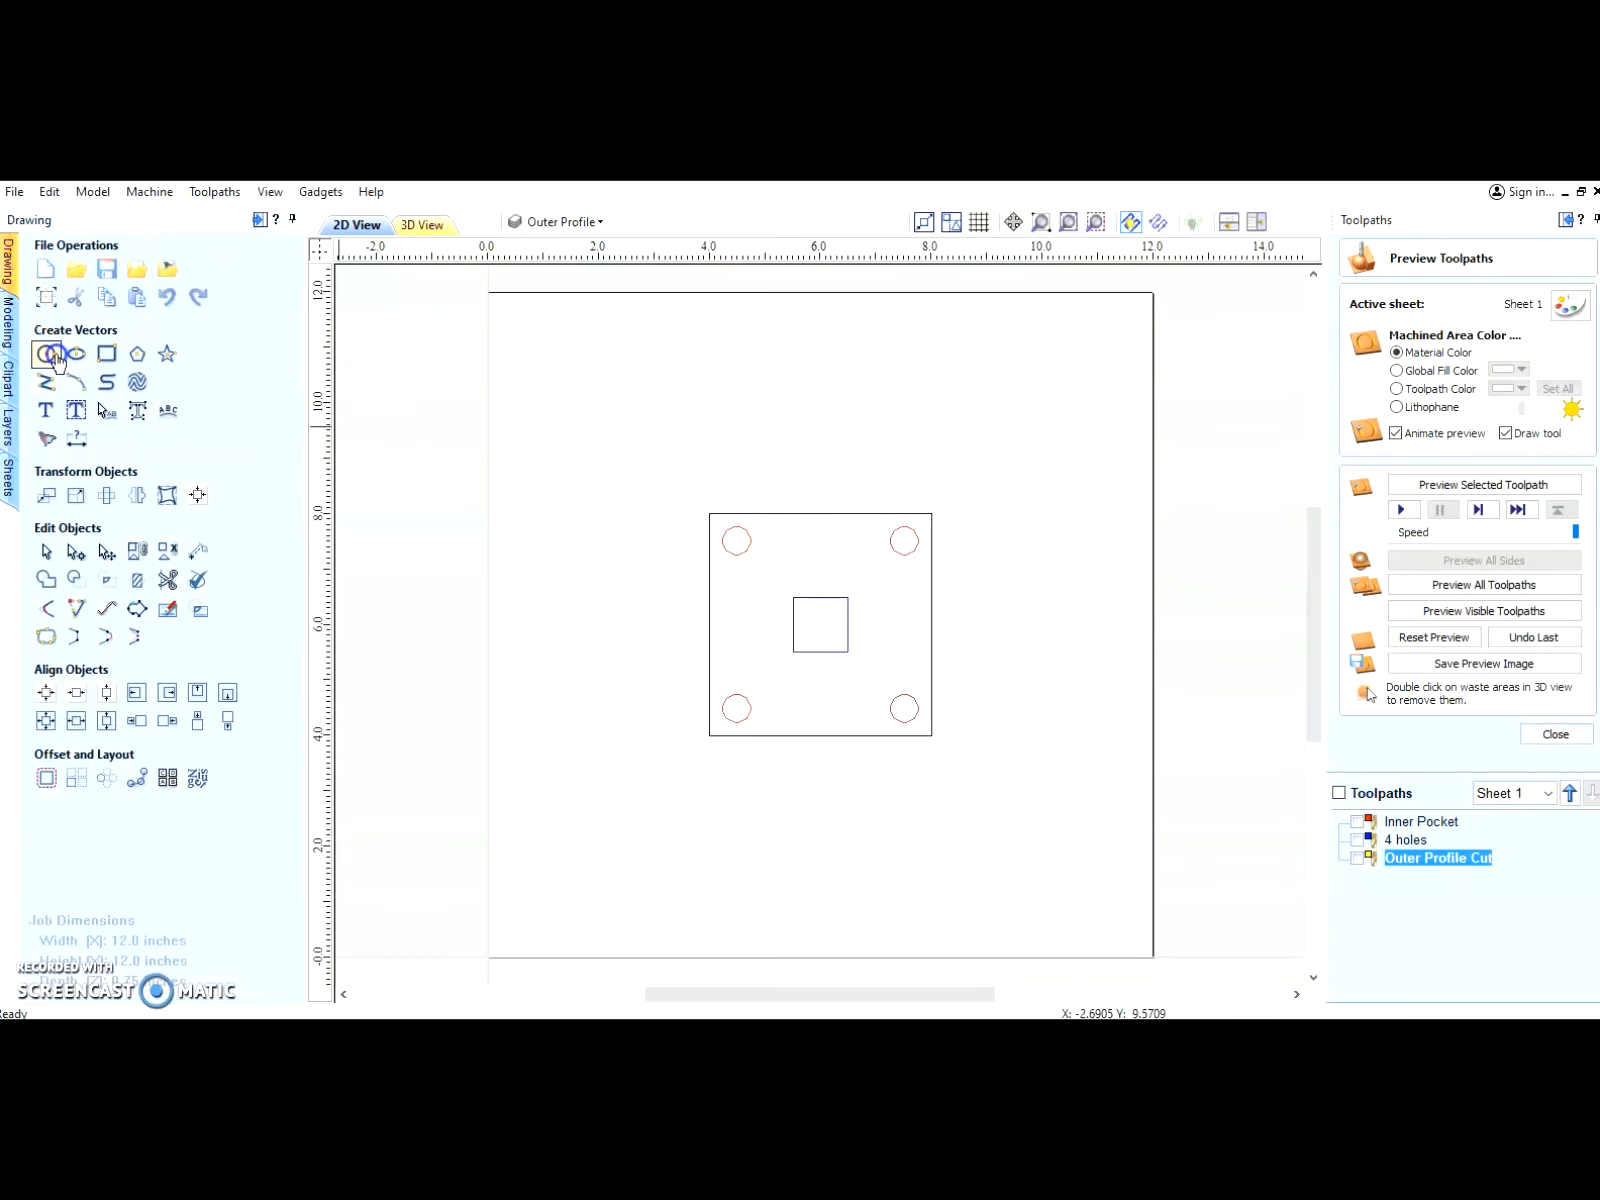
left_click(820, 547)
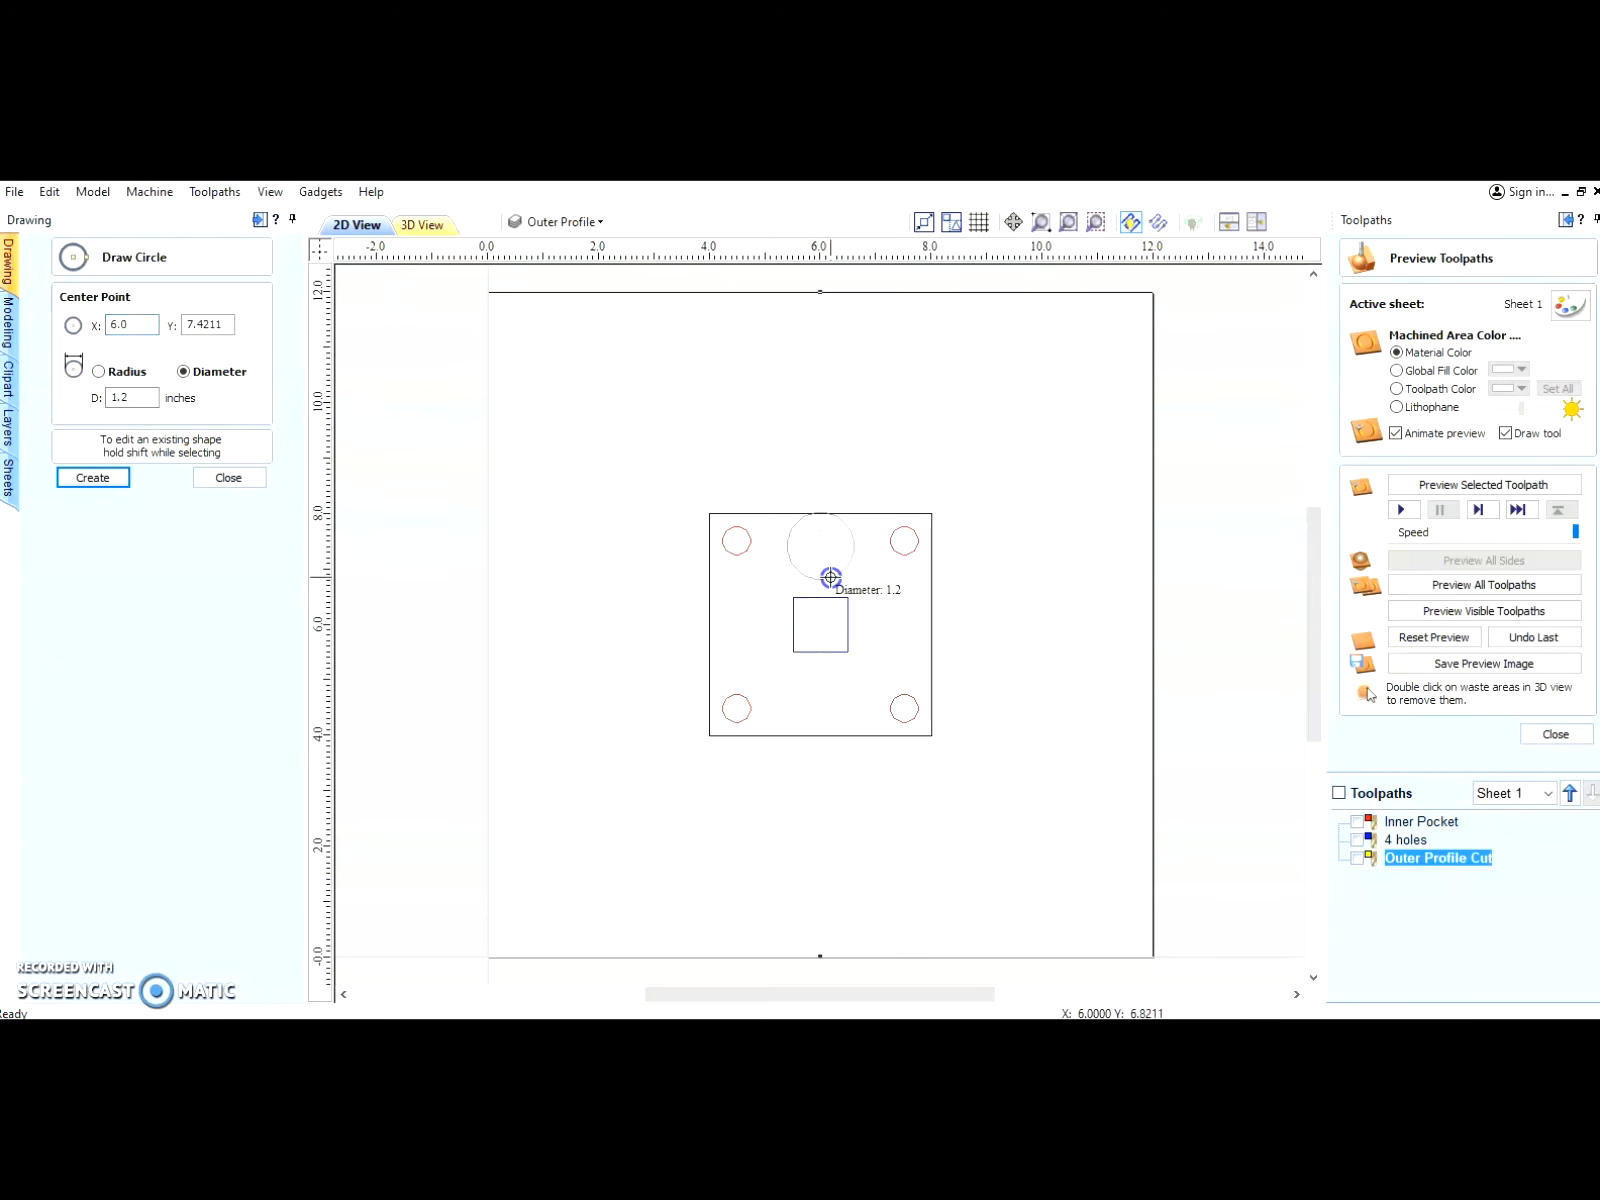
left_click(819, 563)
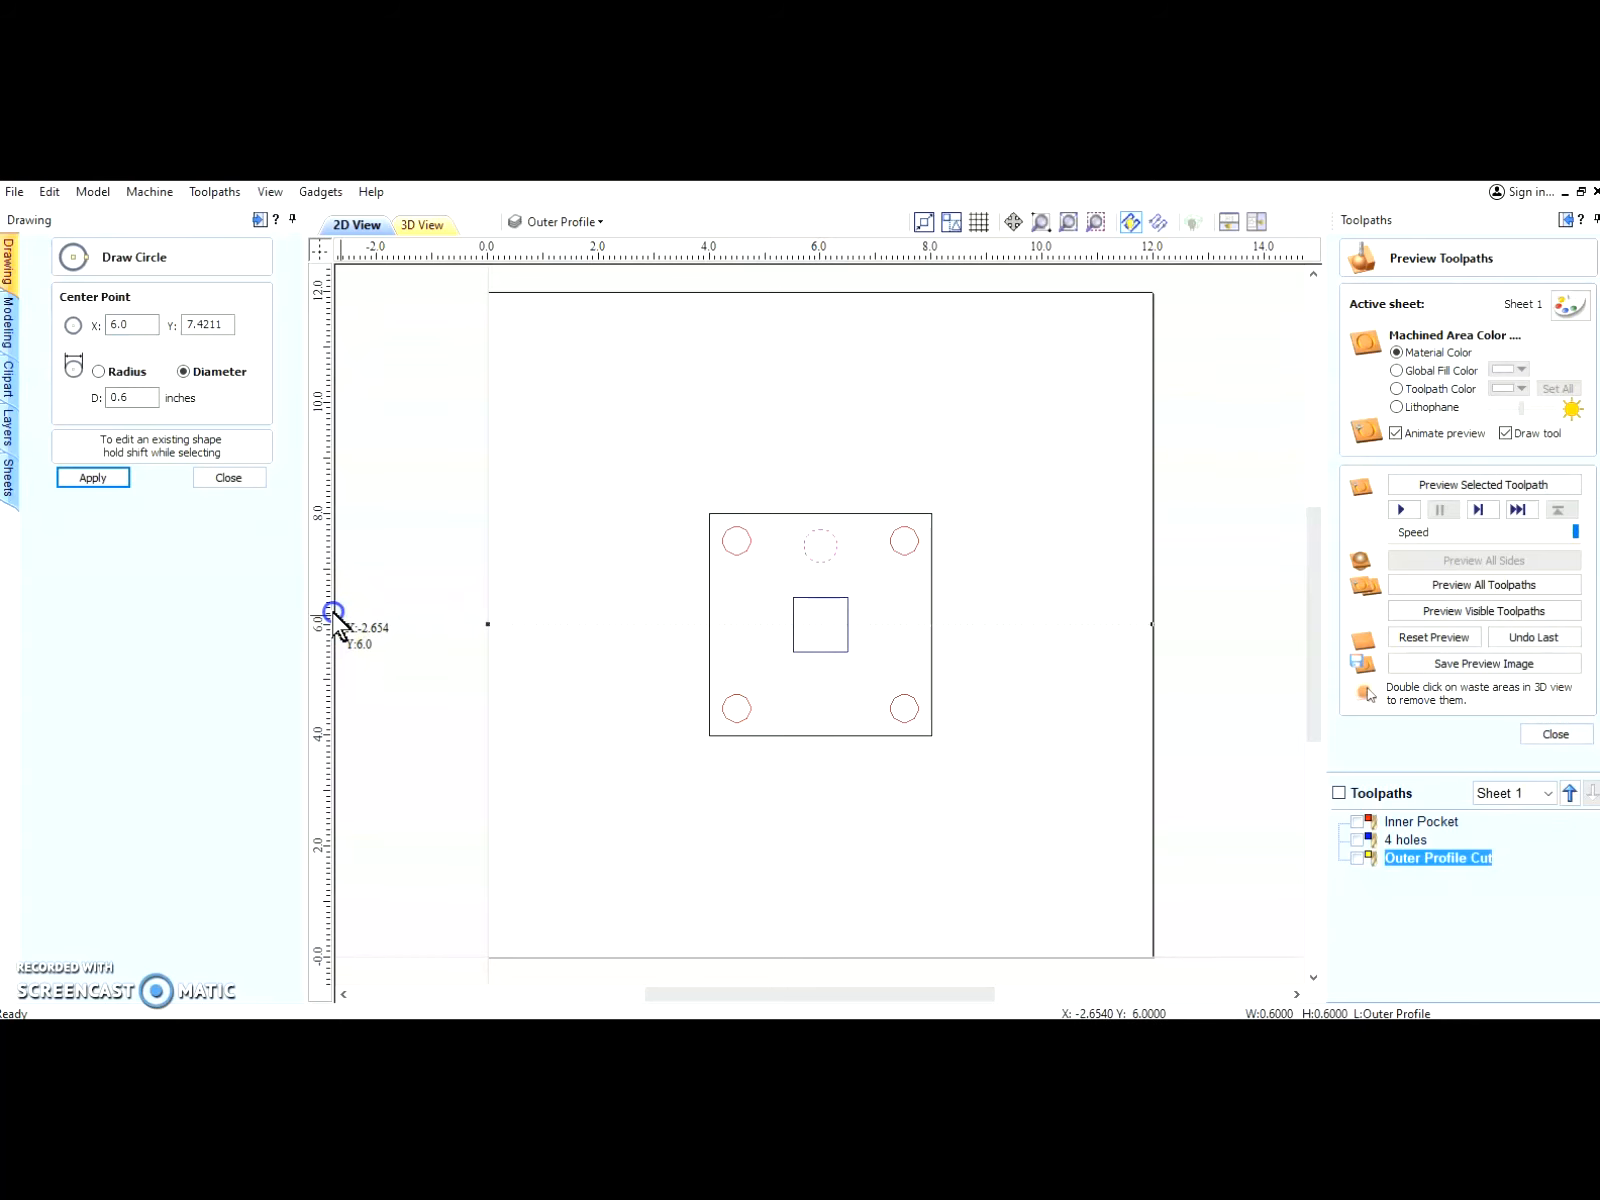
left_click(110, 479)
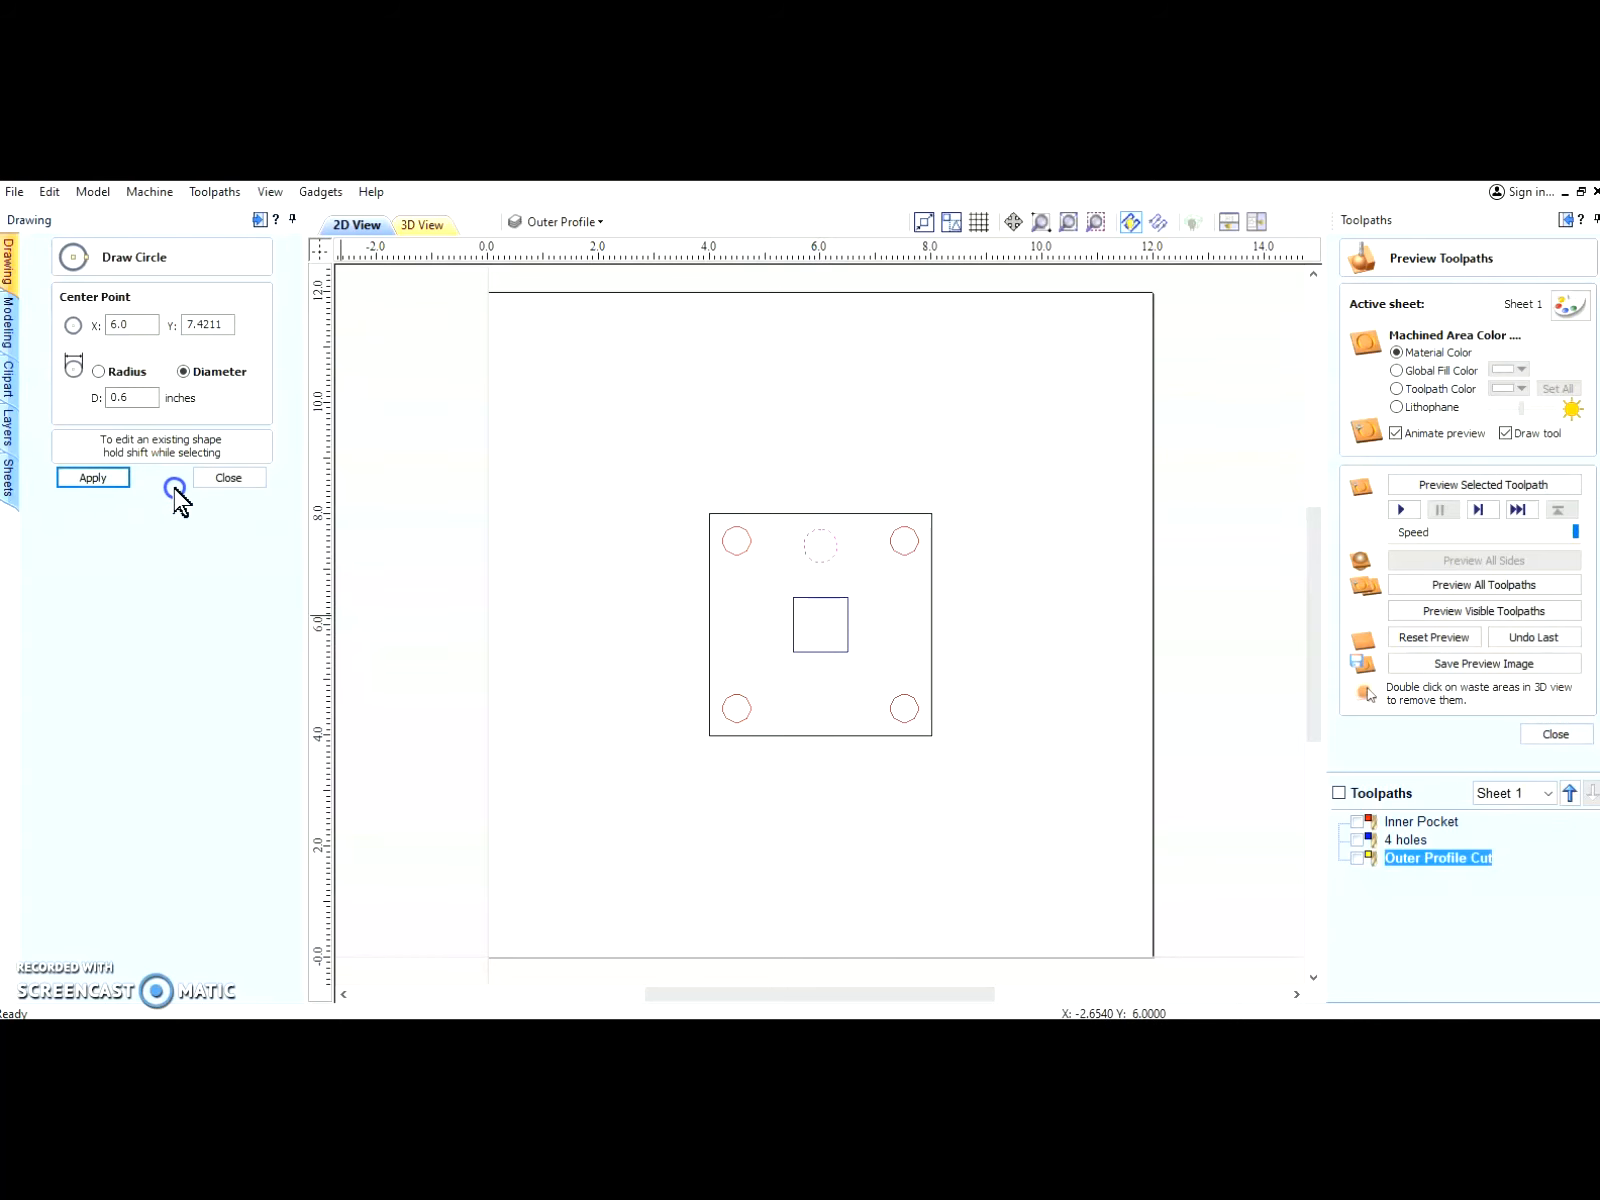
Step: Finish drawing circles, hide the Holes and Inner Square layers, and deselect the new circle
left_click(231, 479)
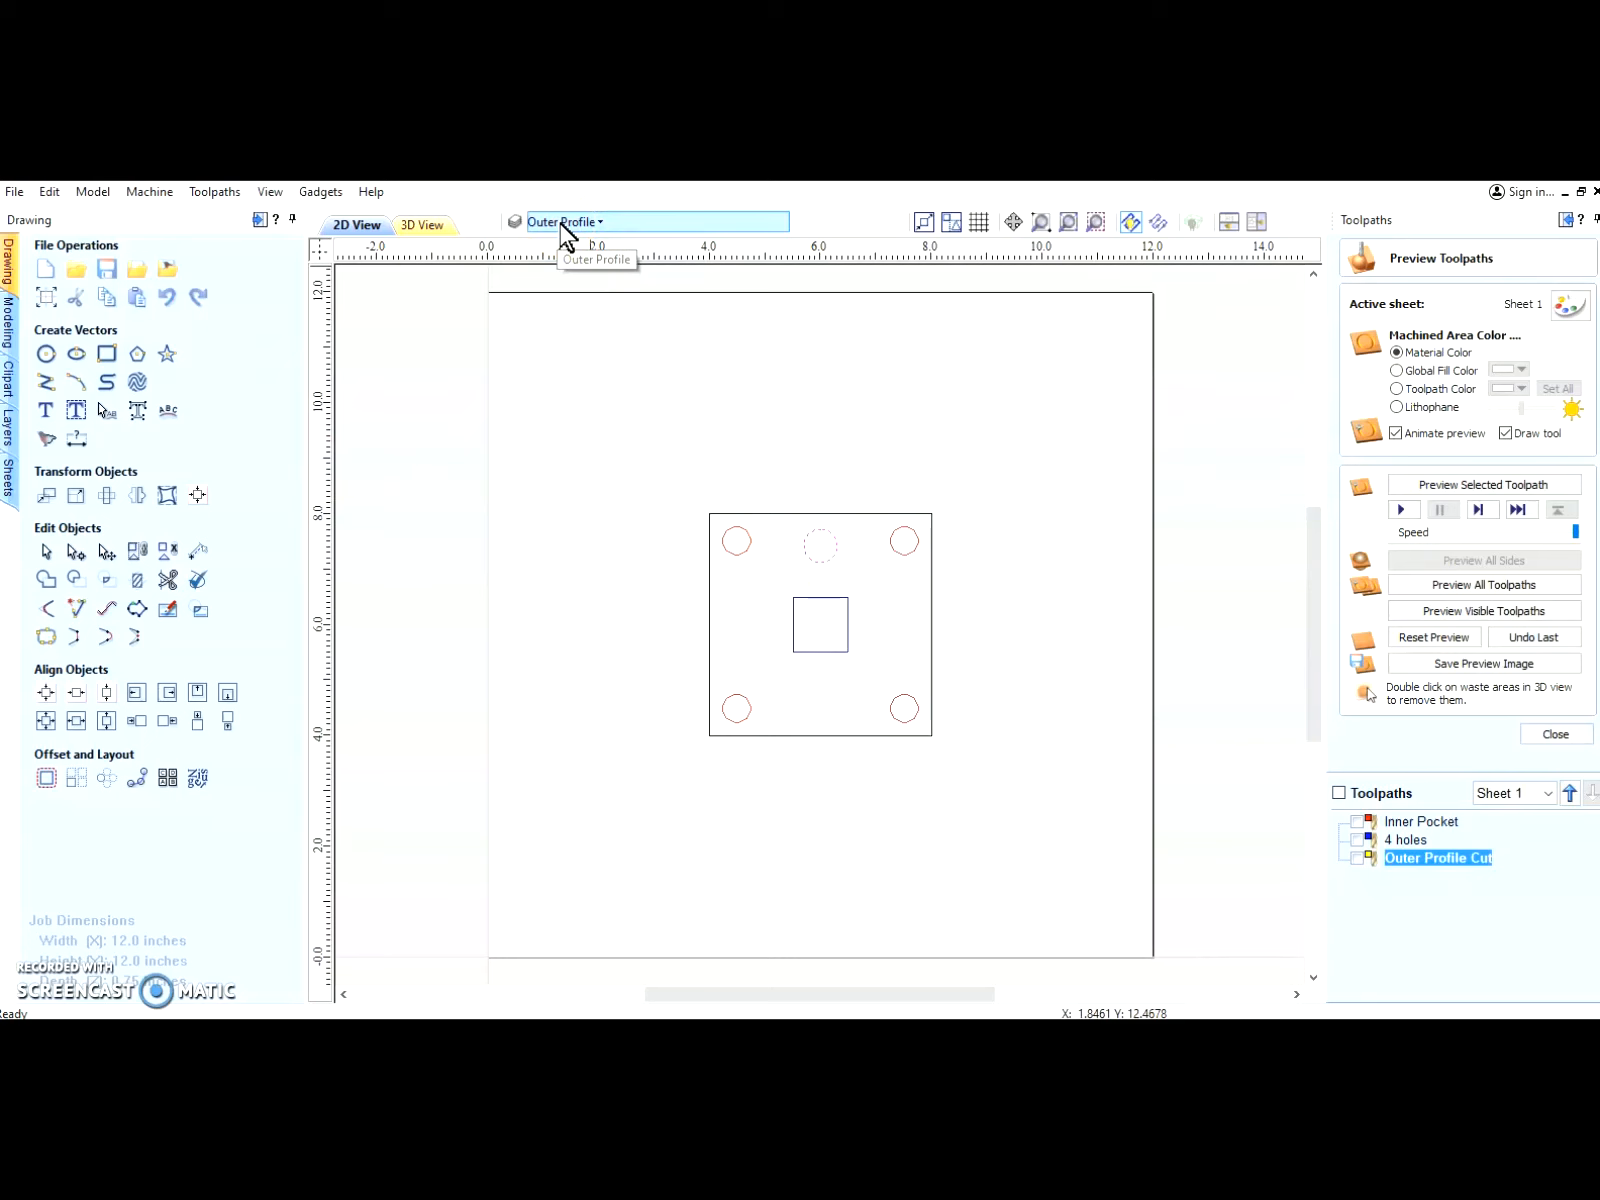
left_click(12, 440)
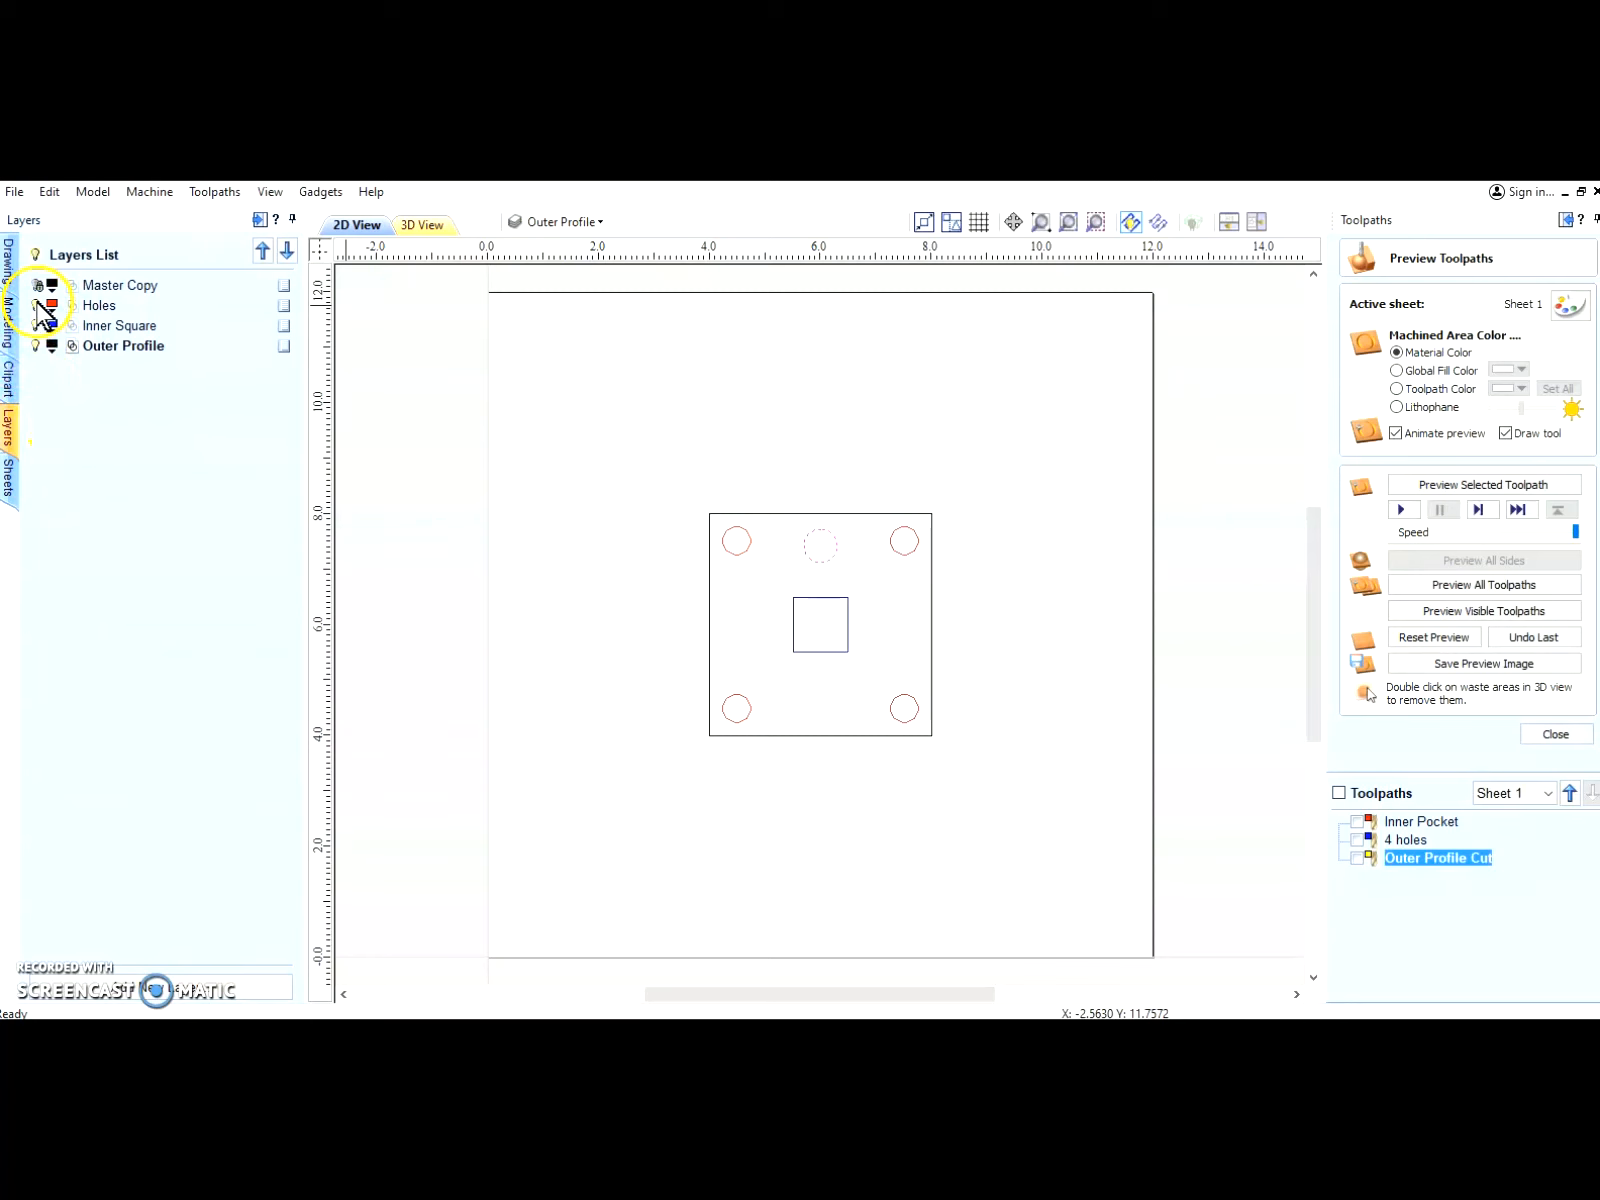
left_click(35, 305)
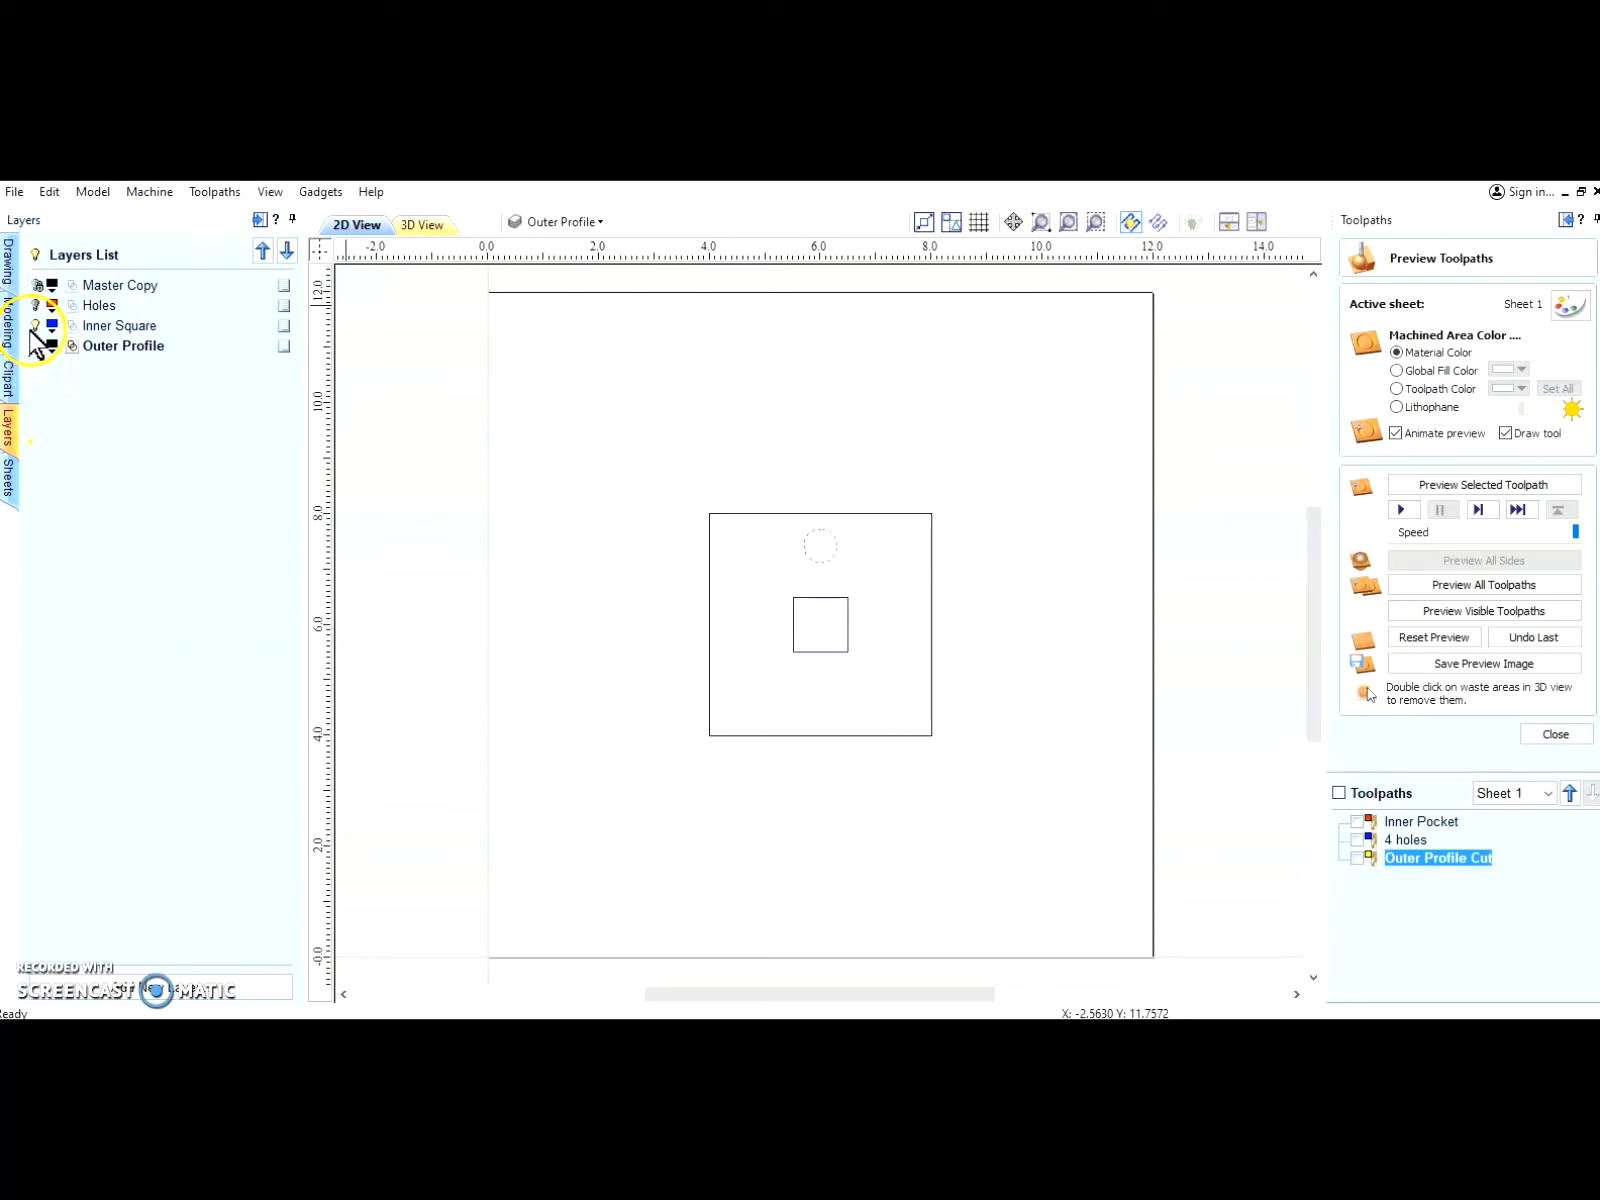
left_click(35, 325)
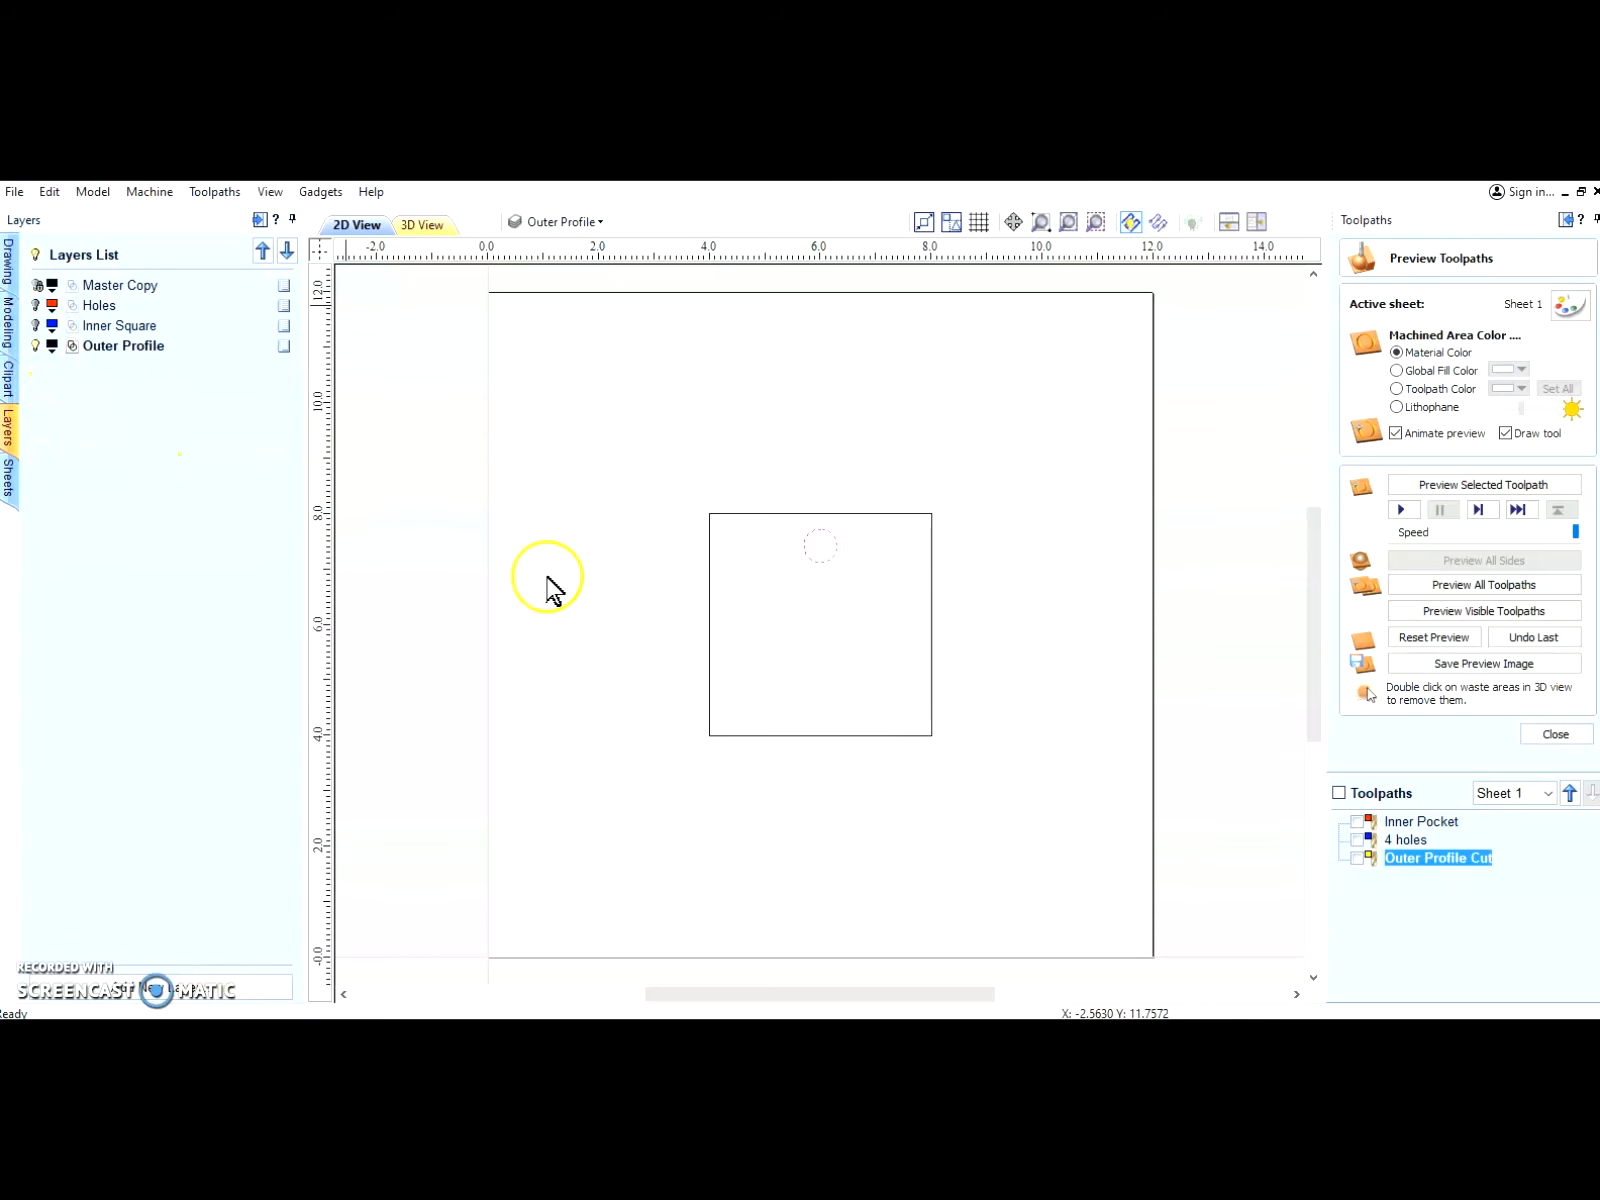
left_click(825, 600)
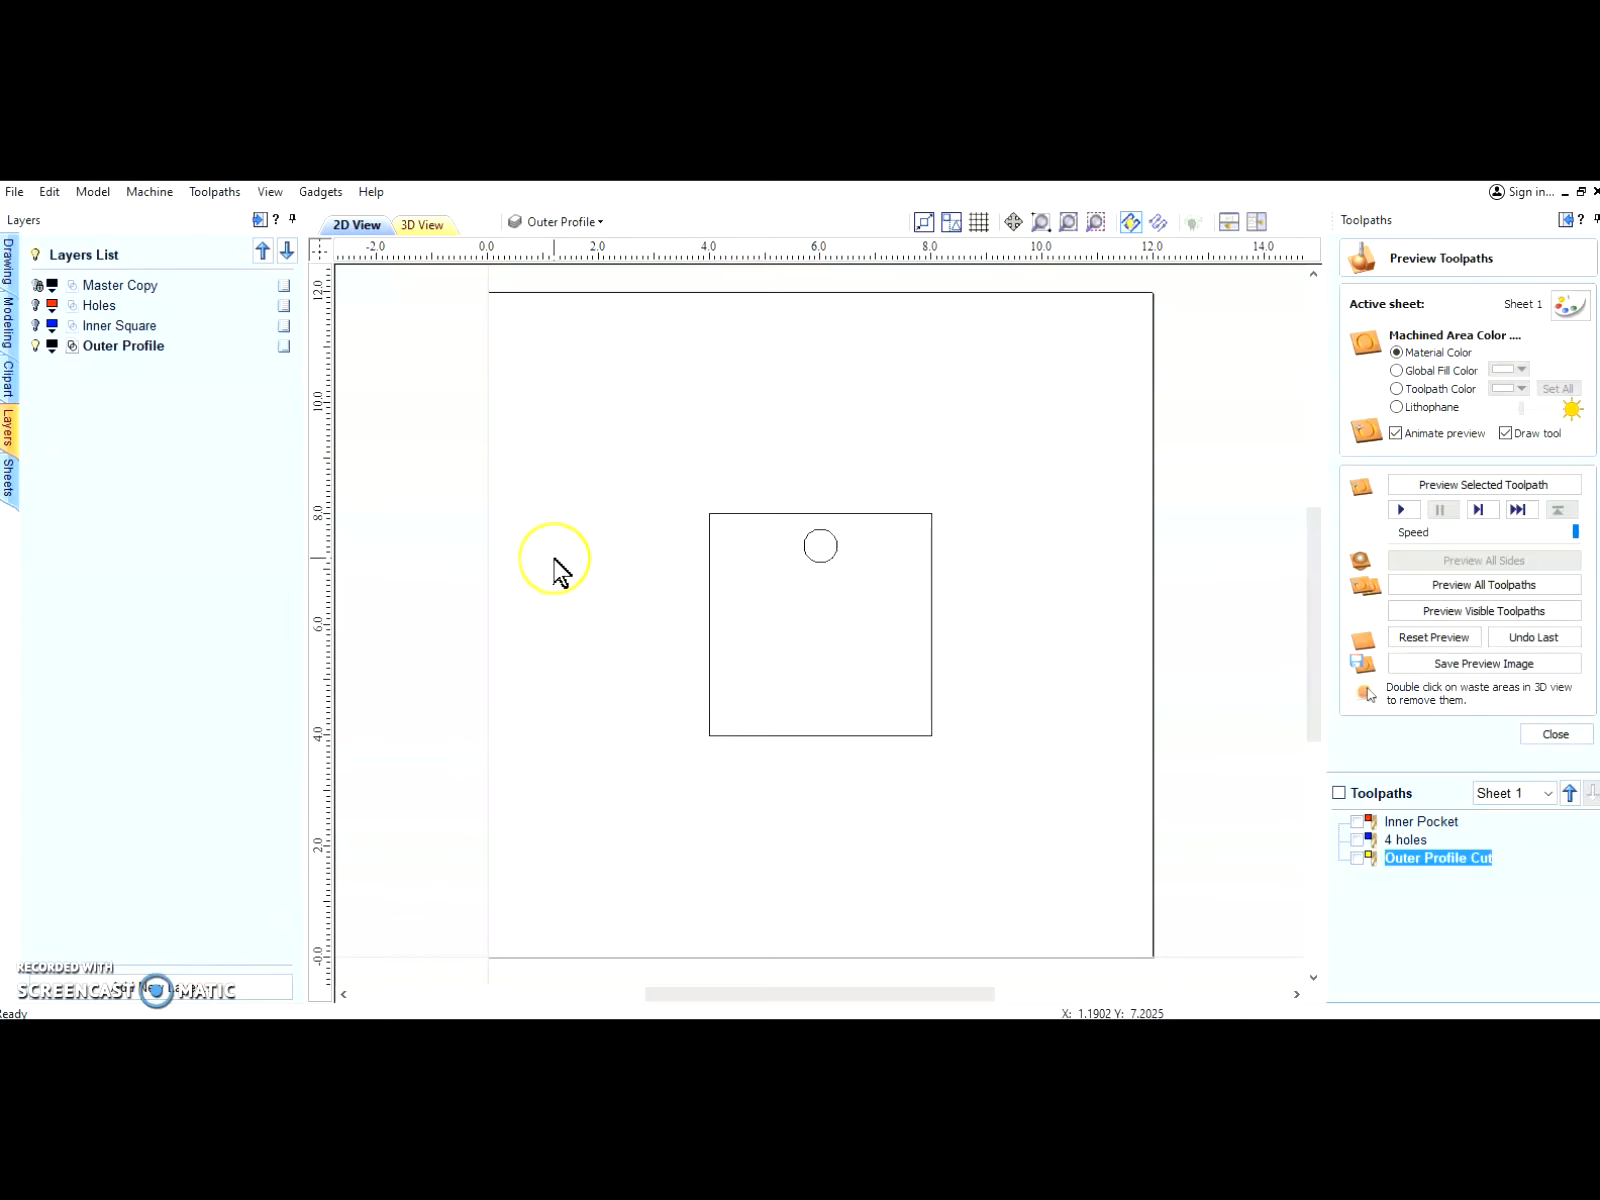
Step: Move the new circle from Outer Profile to the Holes layer, and show only the Holes layer
left_click(808, 557)
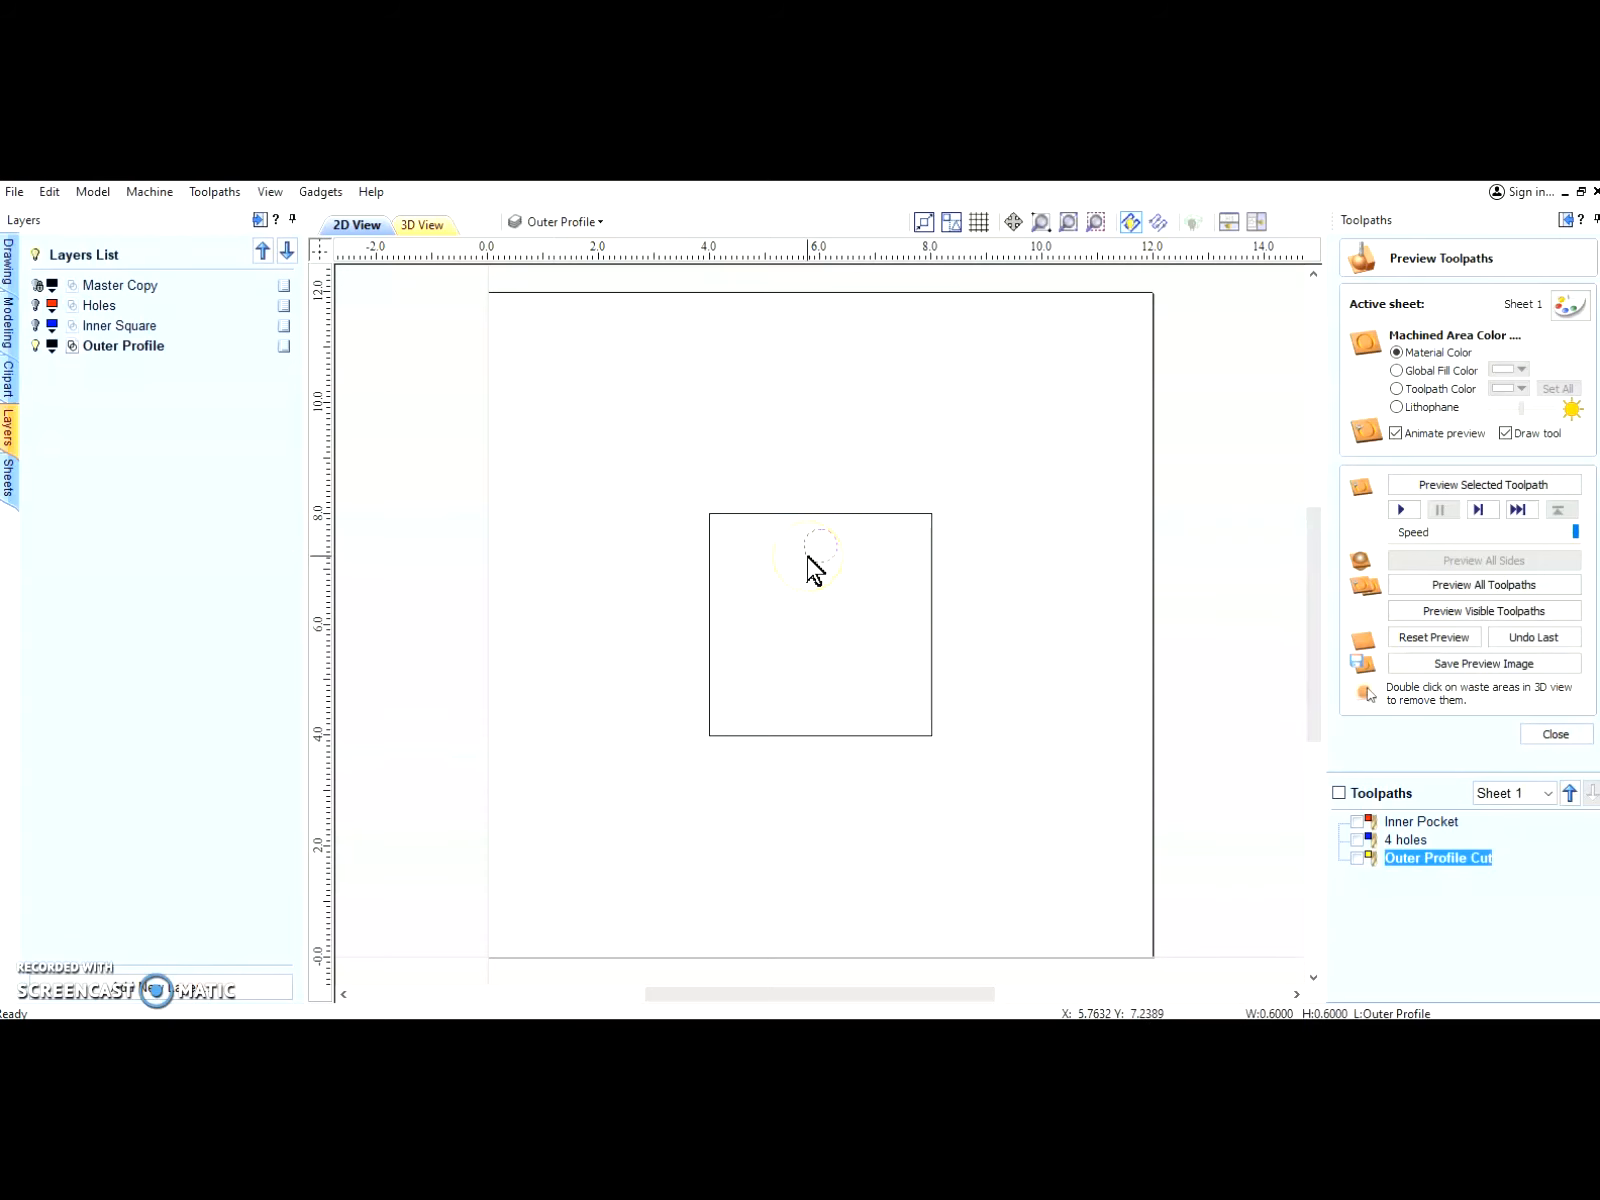
right_click(809, 557)
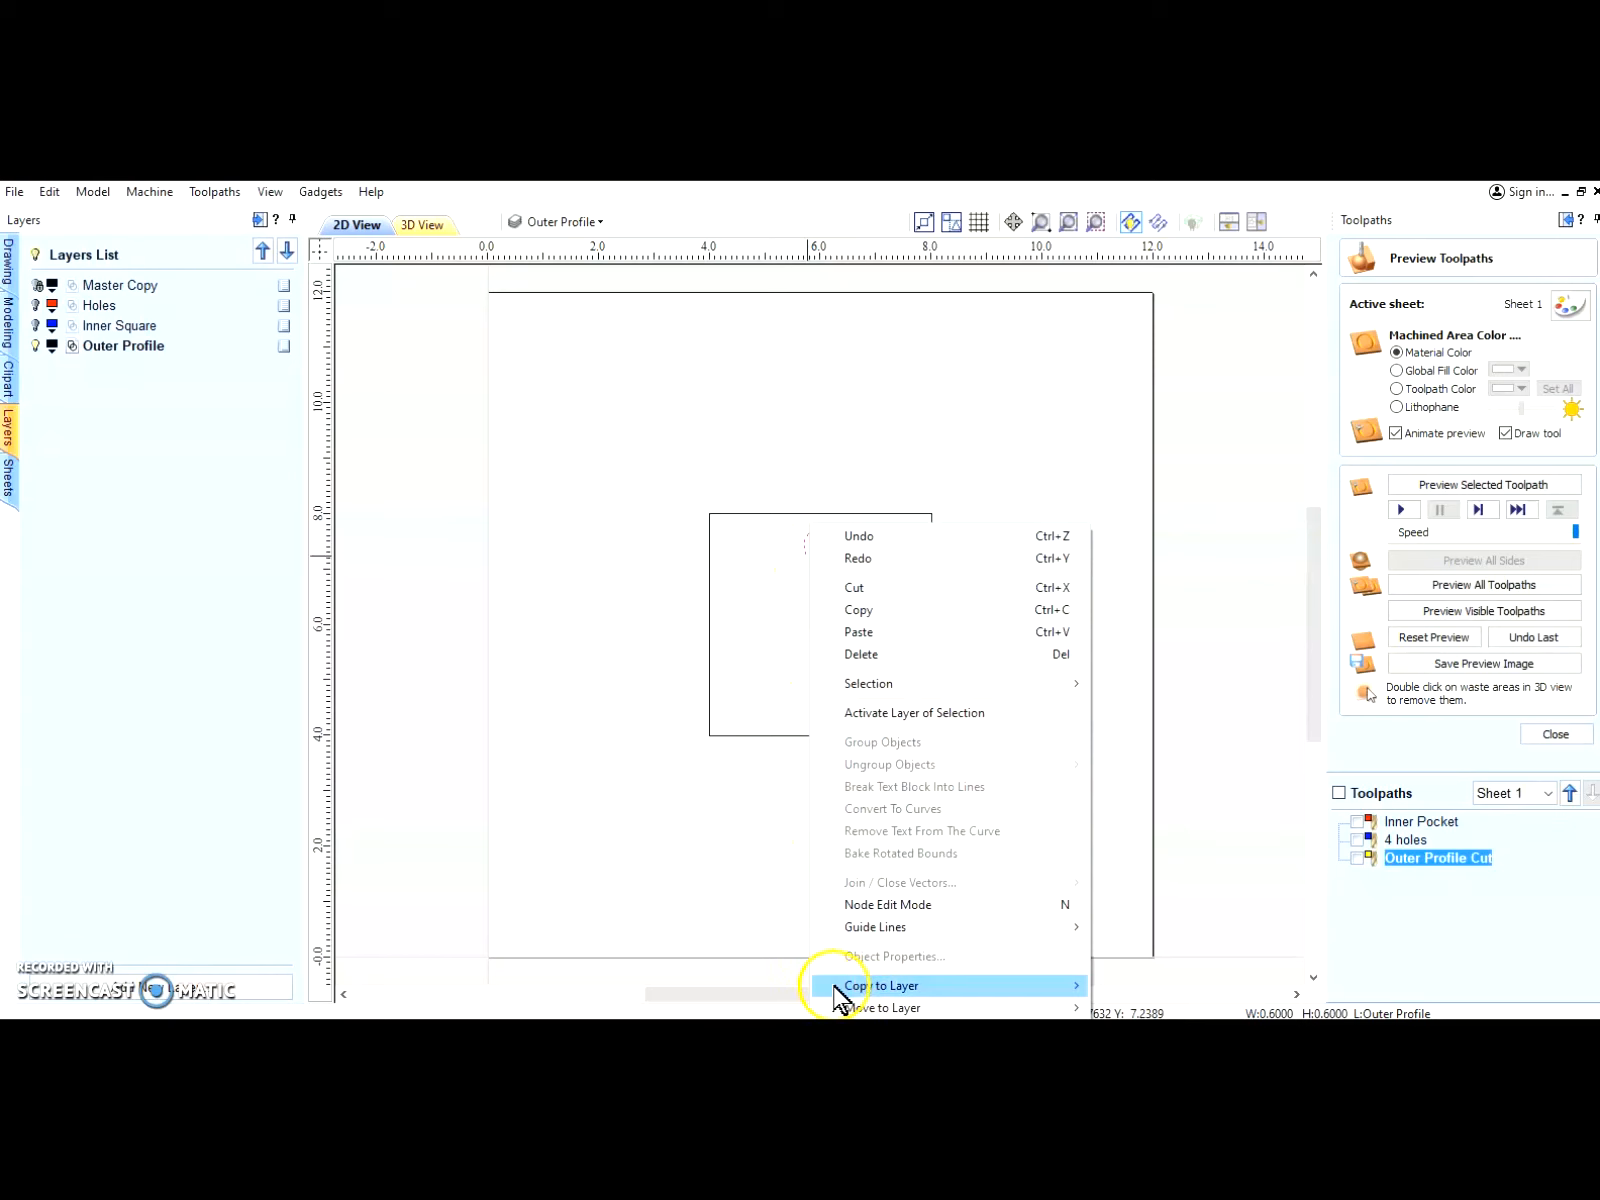
mouse_move(853, 990)
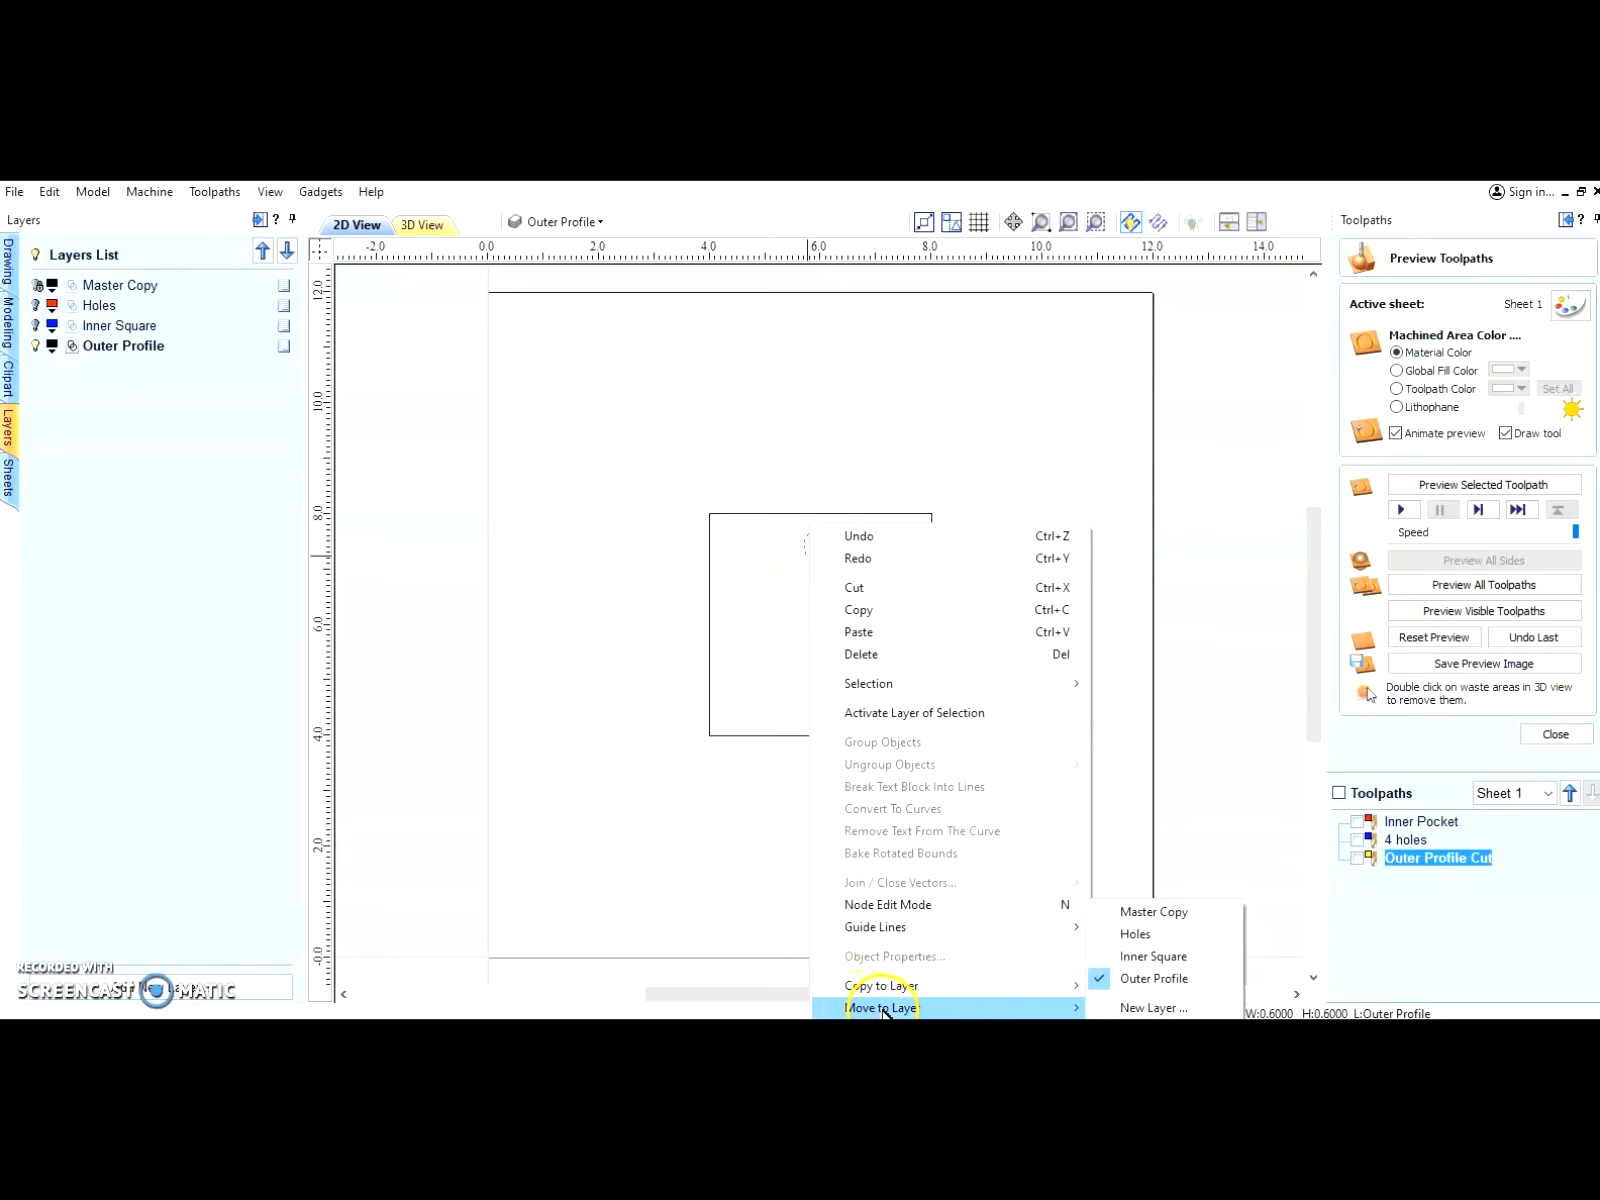
left_click(1148, 940)
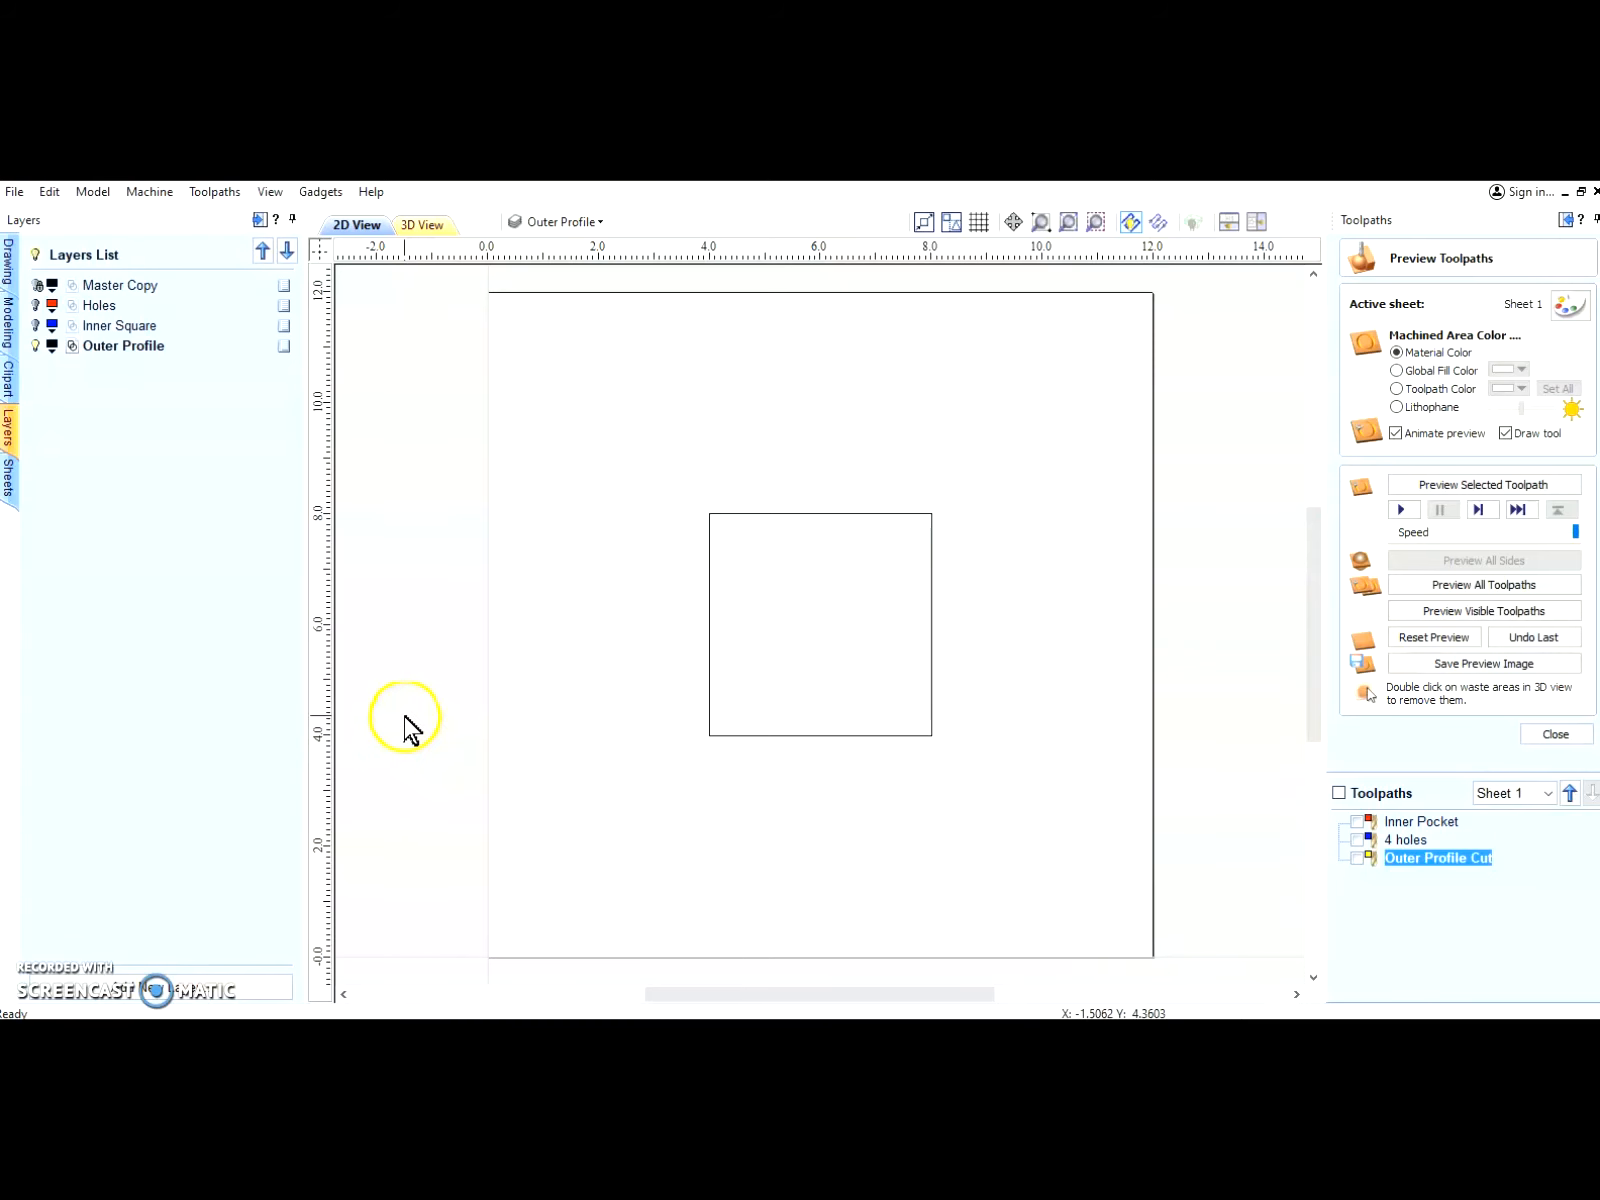
left_click(35, 345)
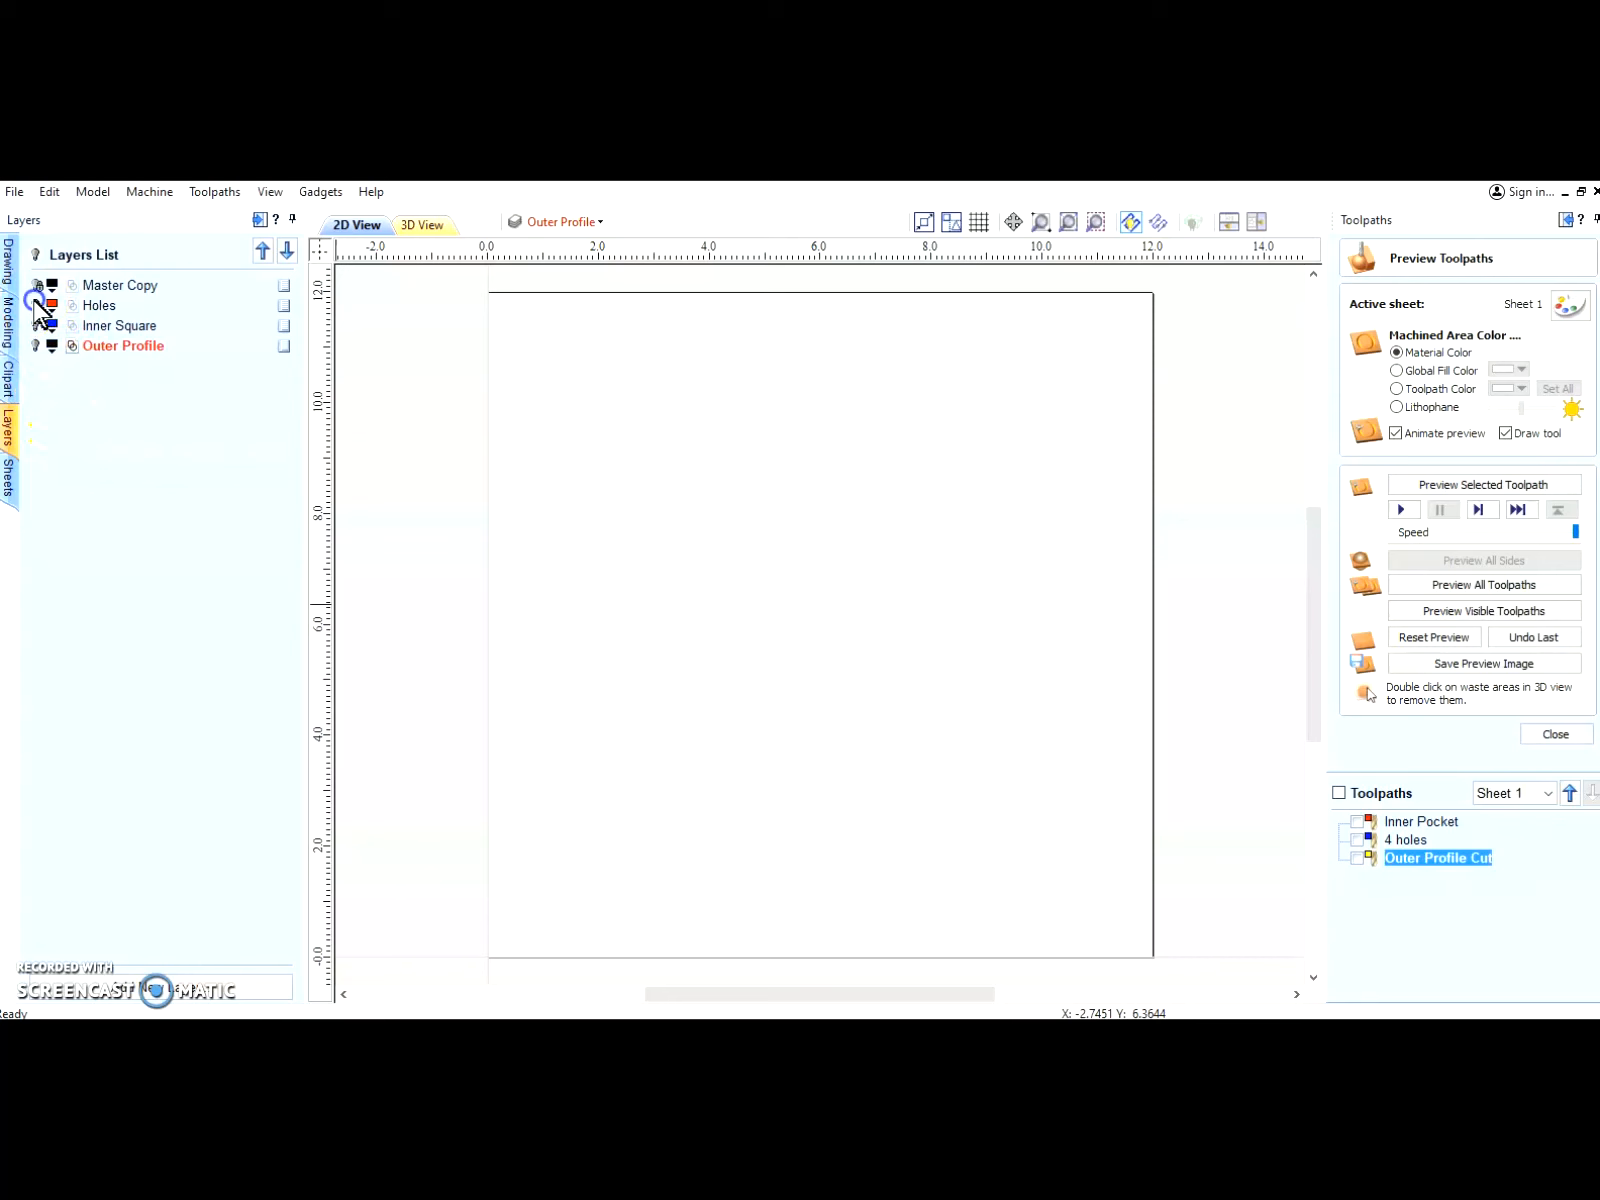
left_click(35, 305)
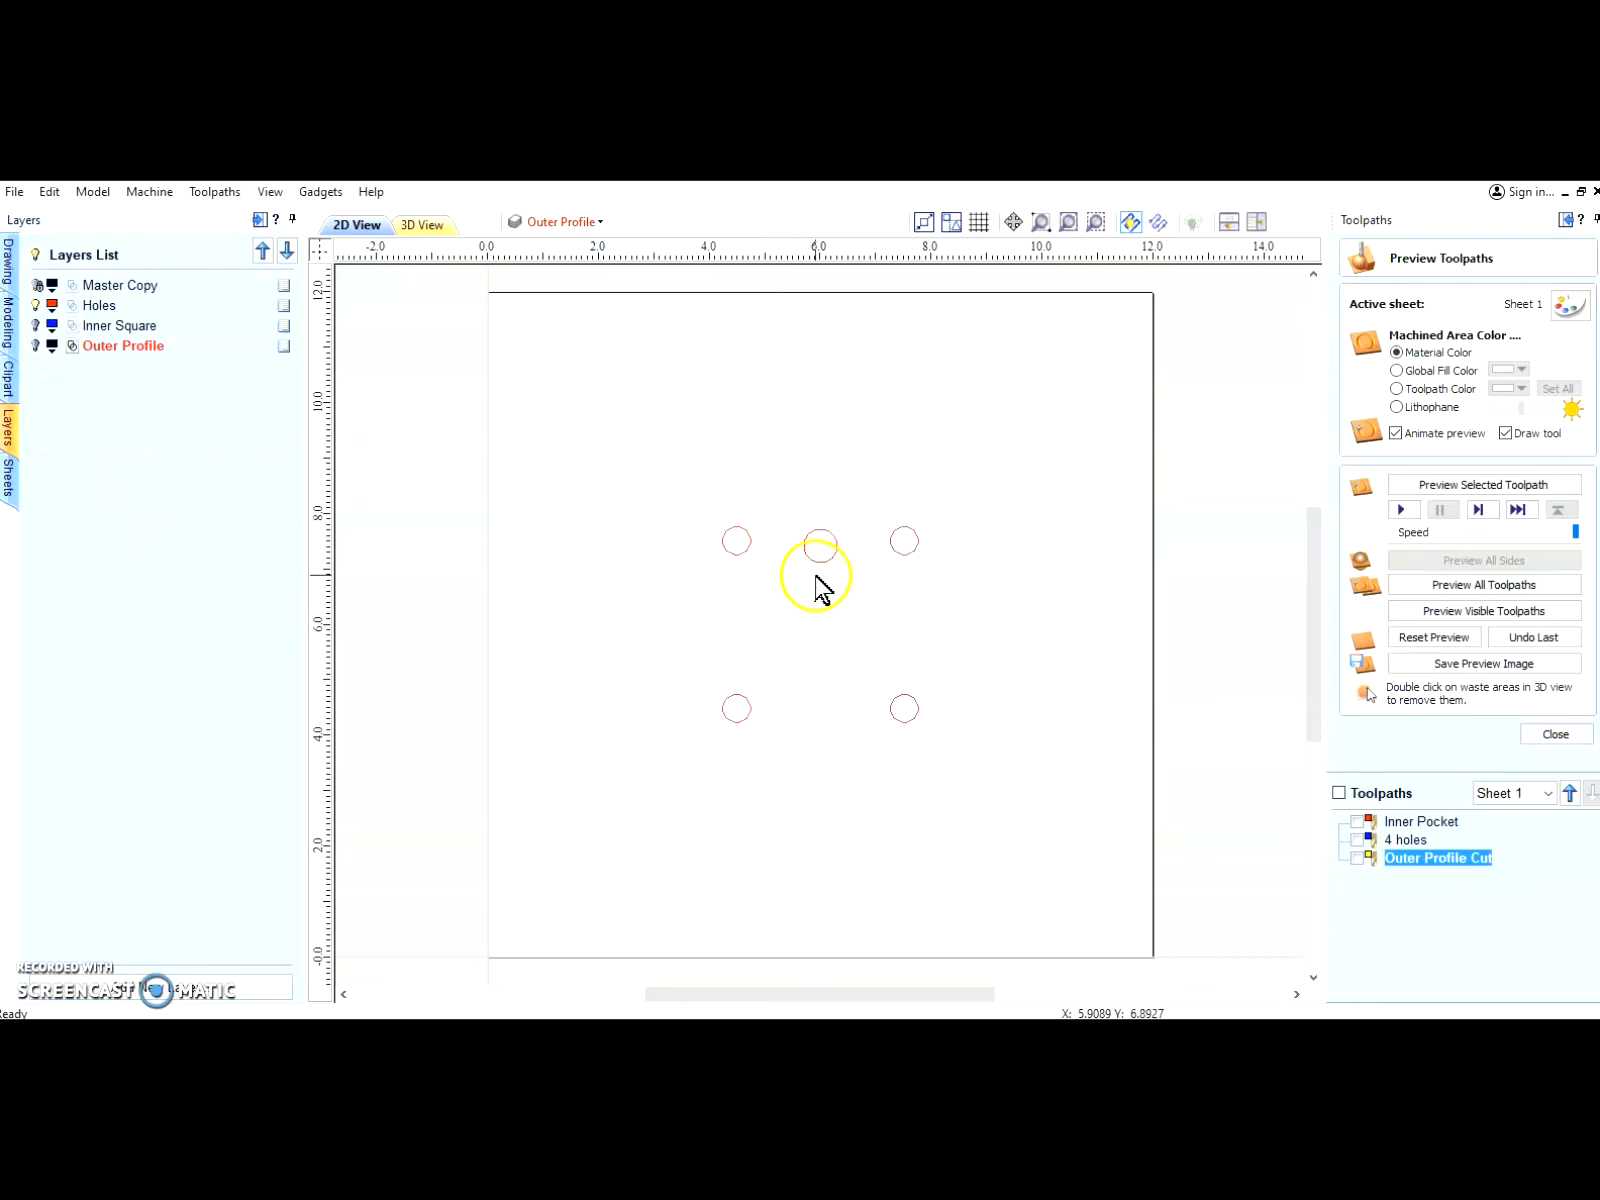
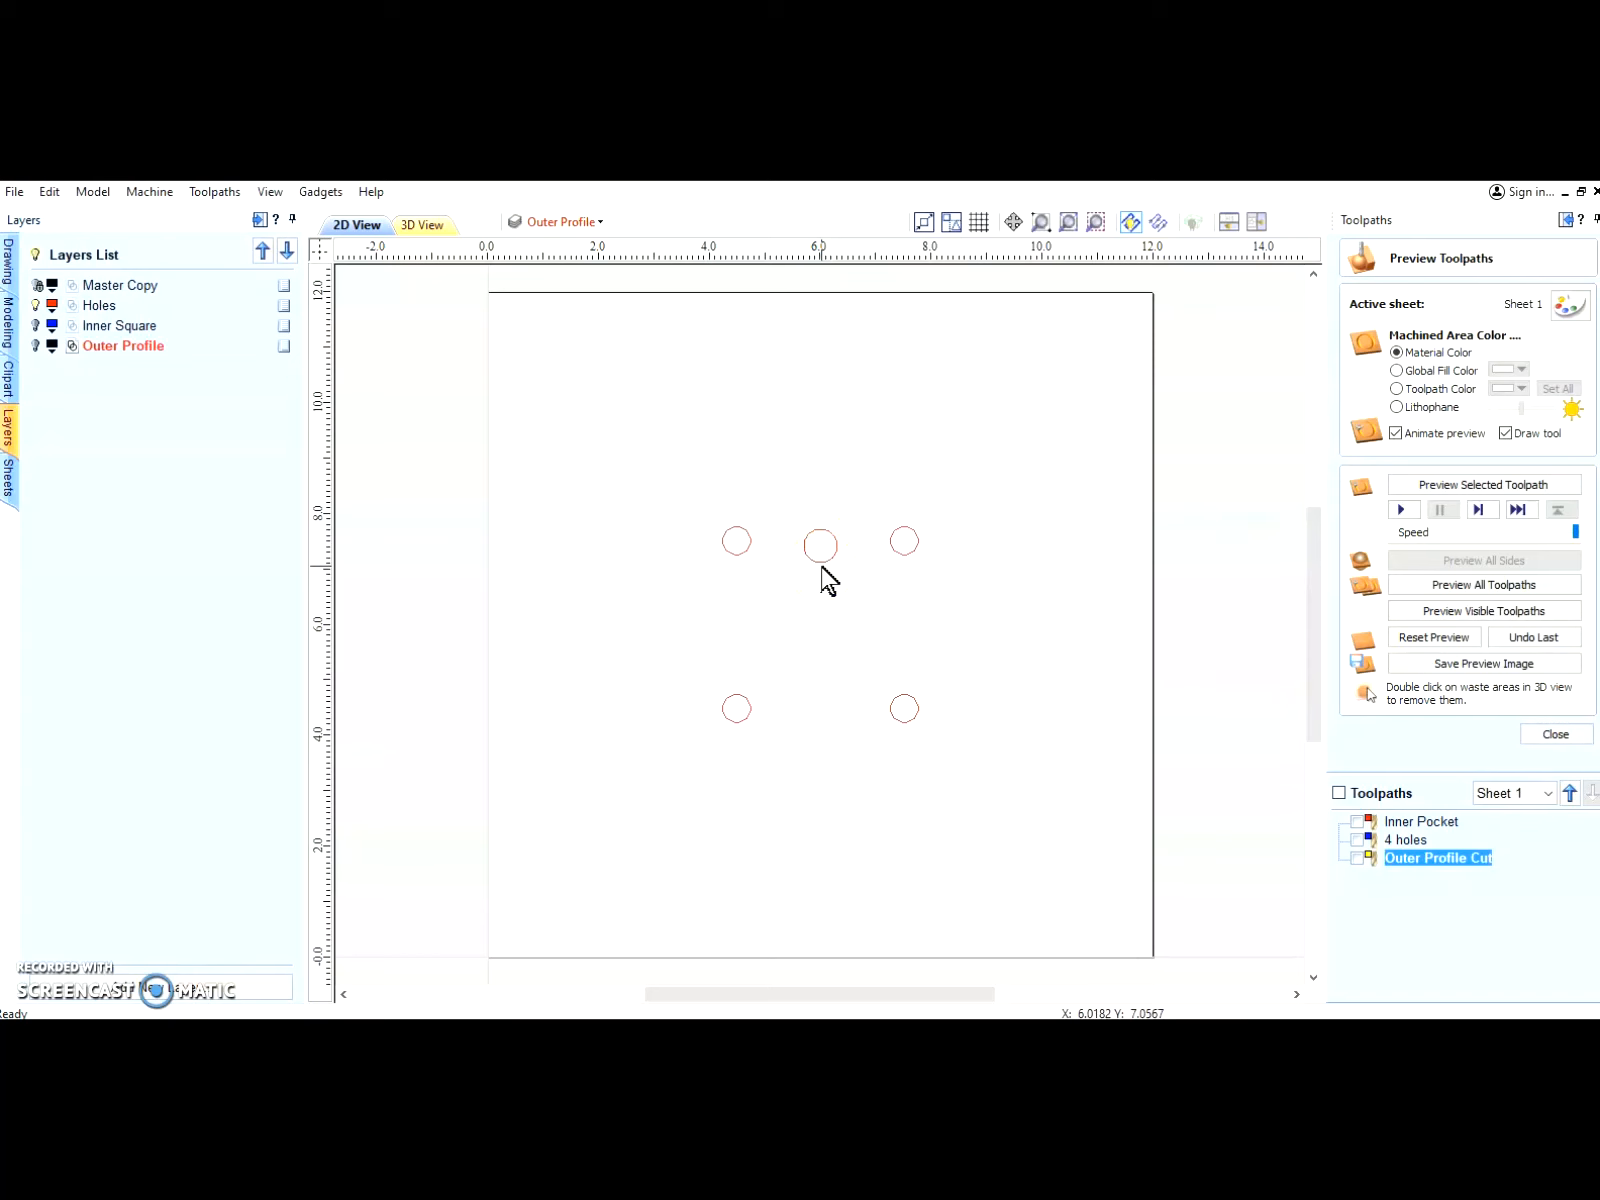
Step: Recalculate the 4 holes pocket toolpath with its existing settings to include the added circle
mouse_move(1413, 850)
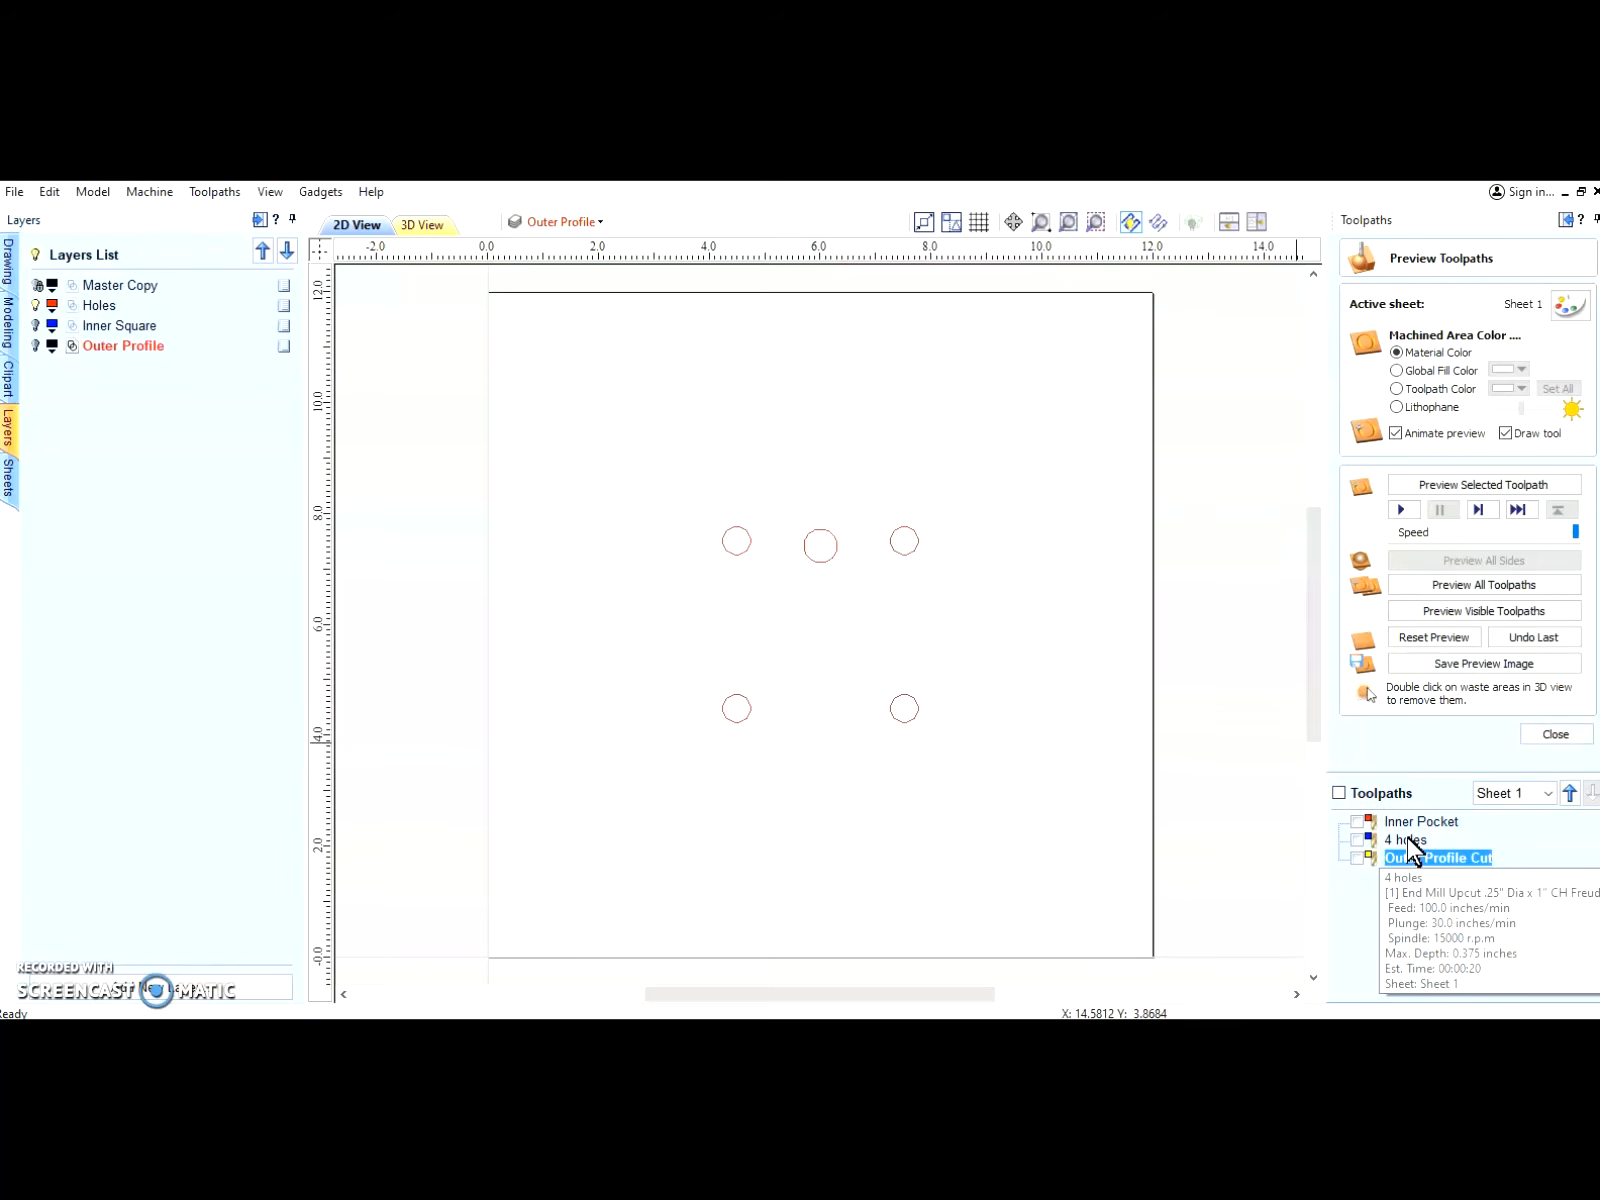
left_click(1545, 738)
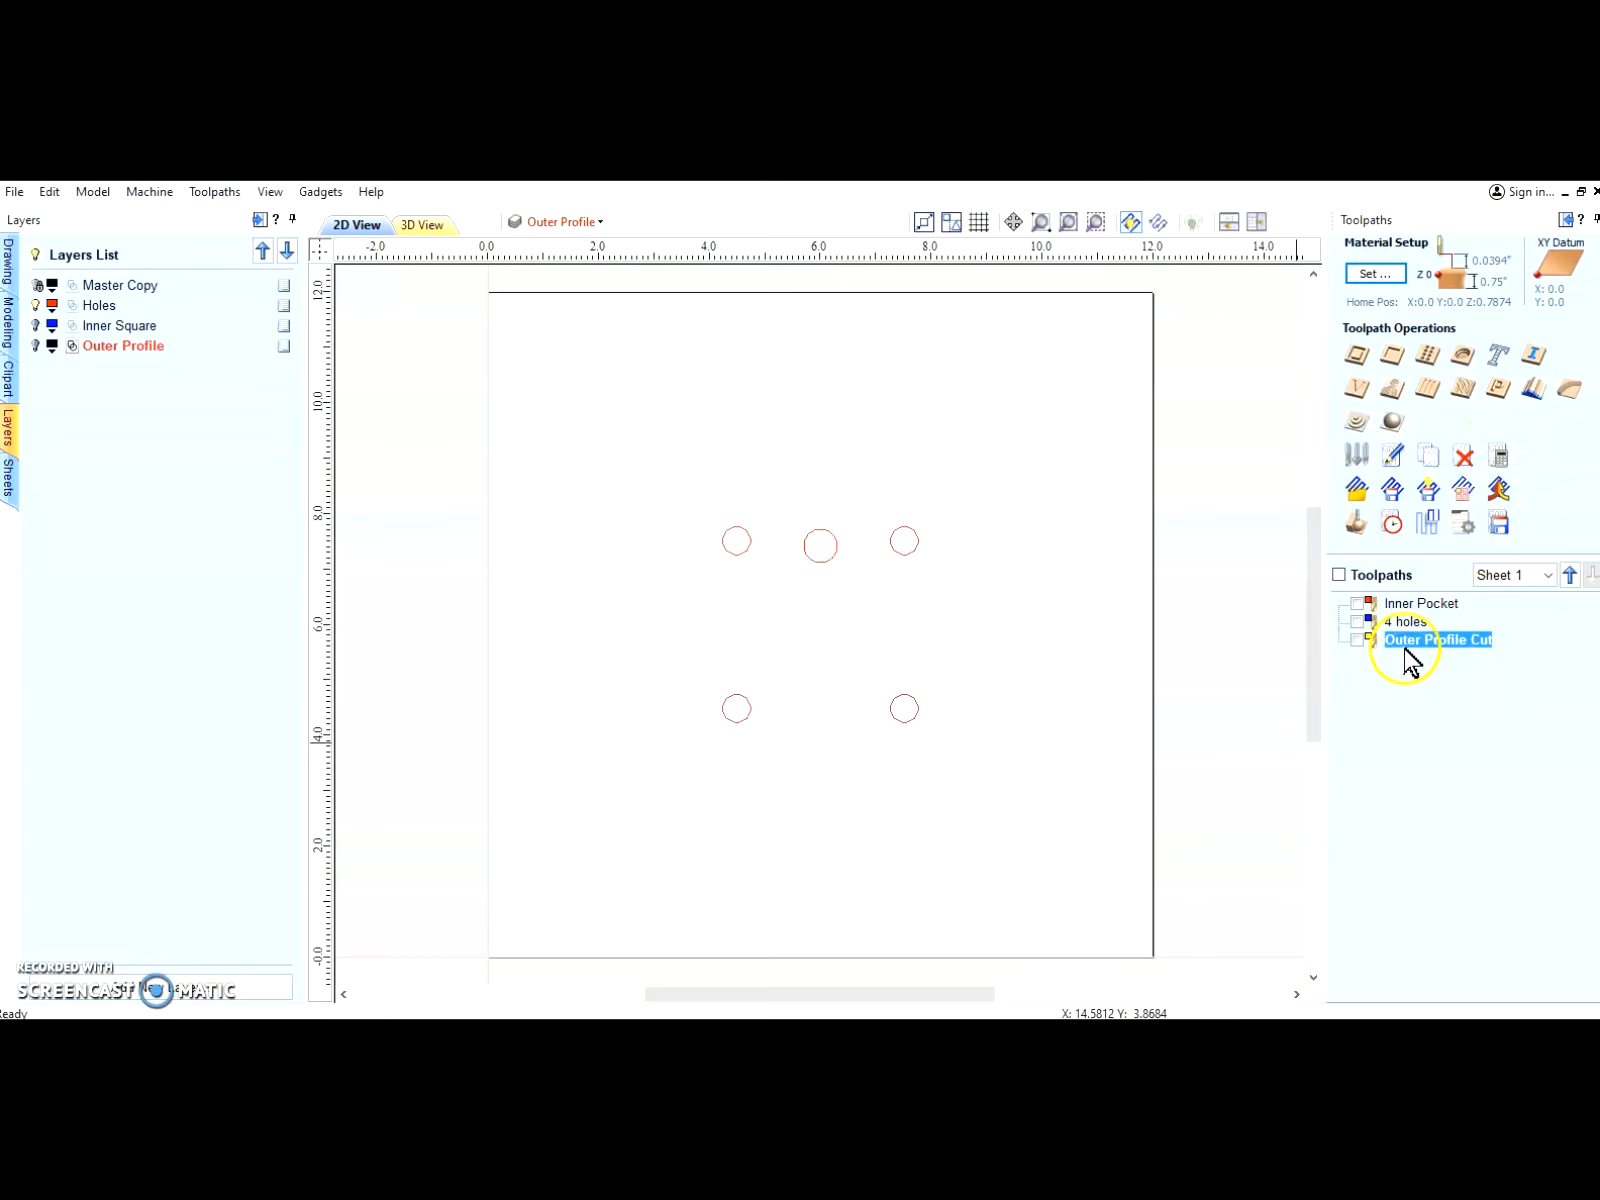
left_click(1407, 623)
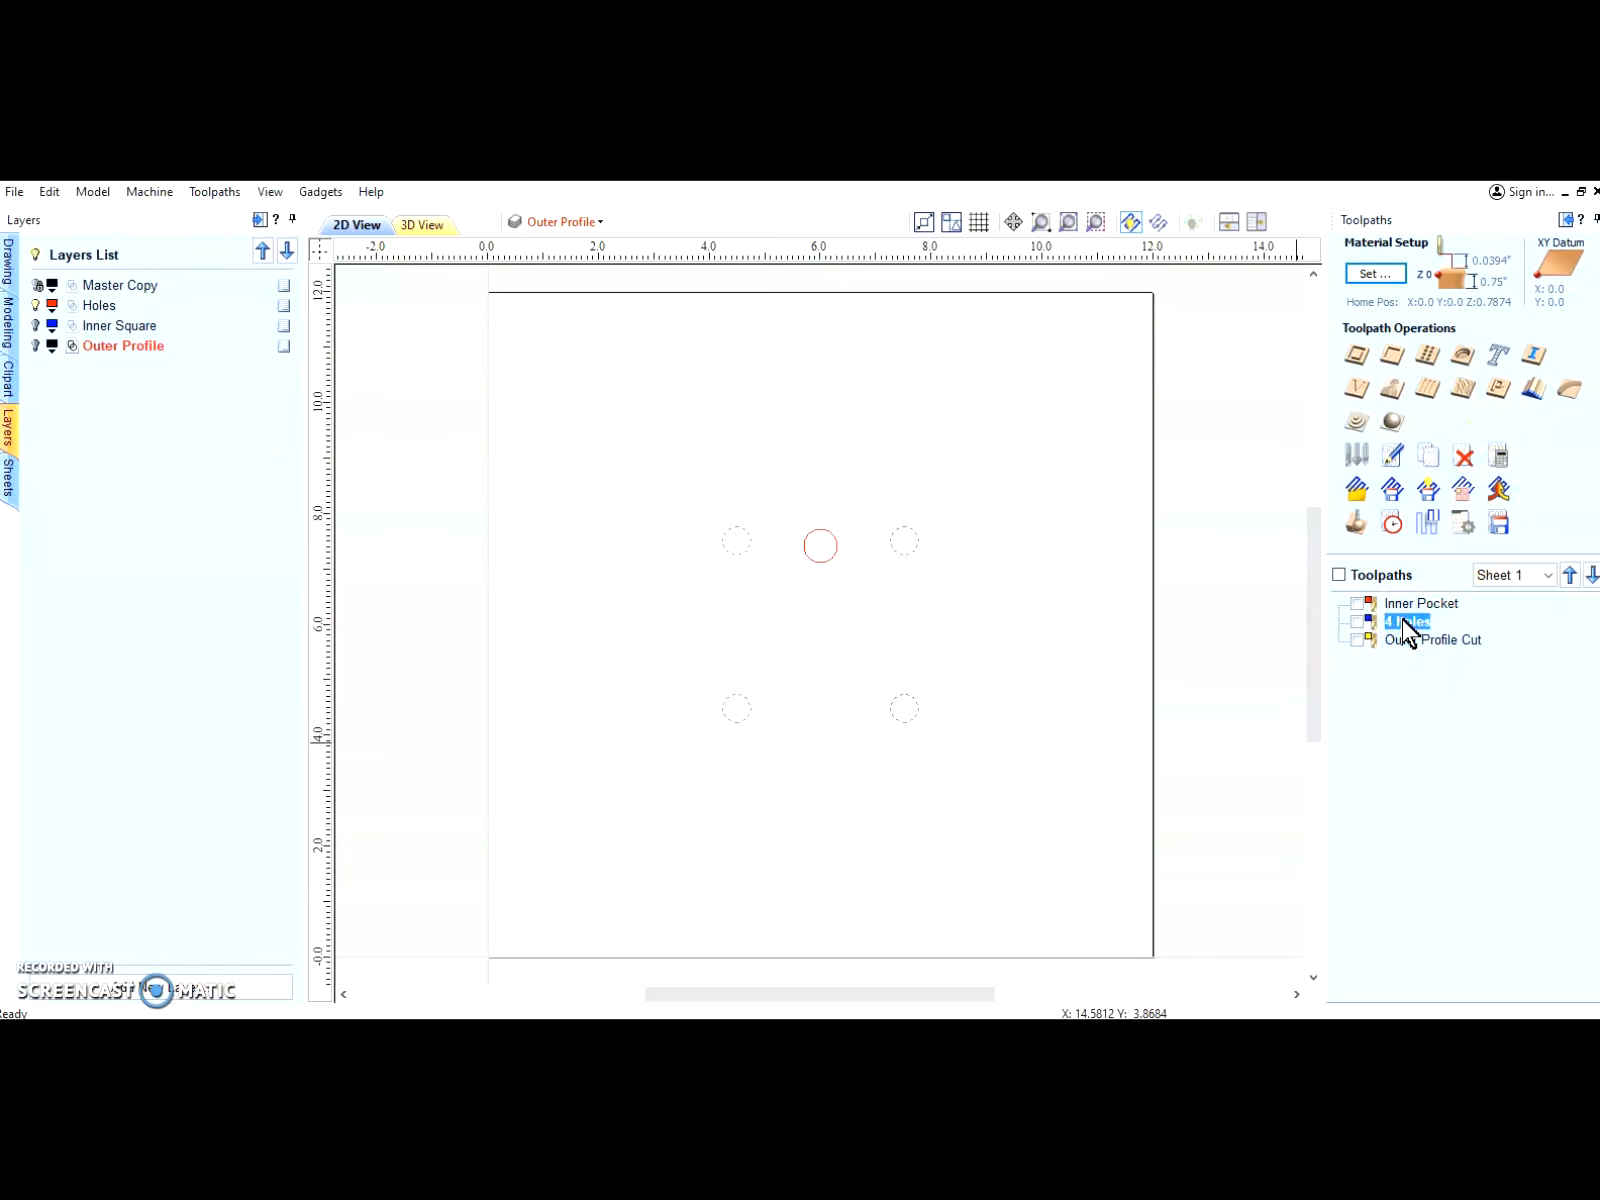
right_click(1403, 622)
right_click(1398, 626)
double_click(1401, 624)
left_click(1380, 972)
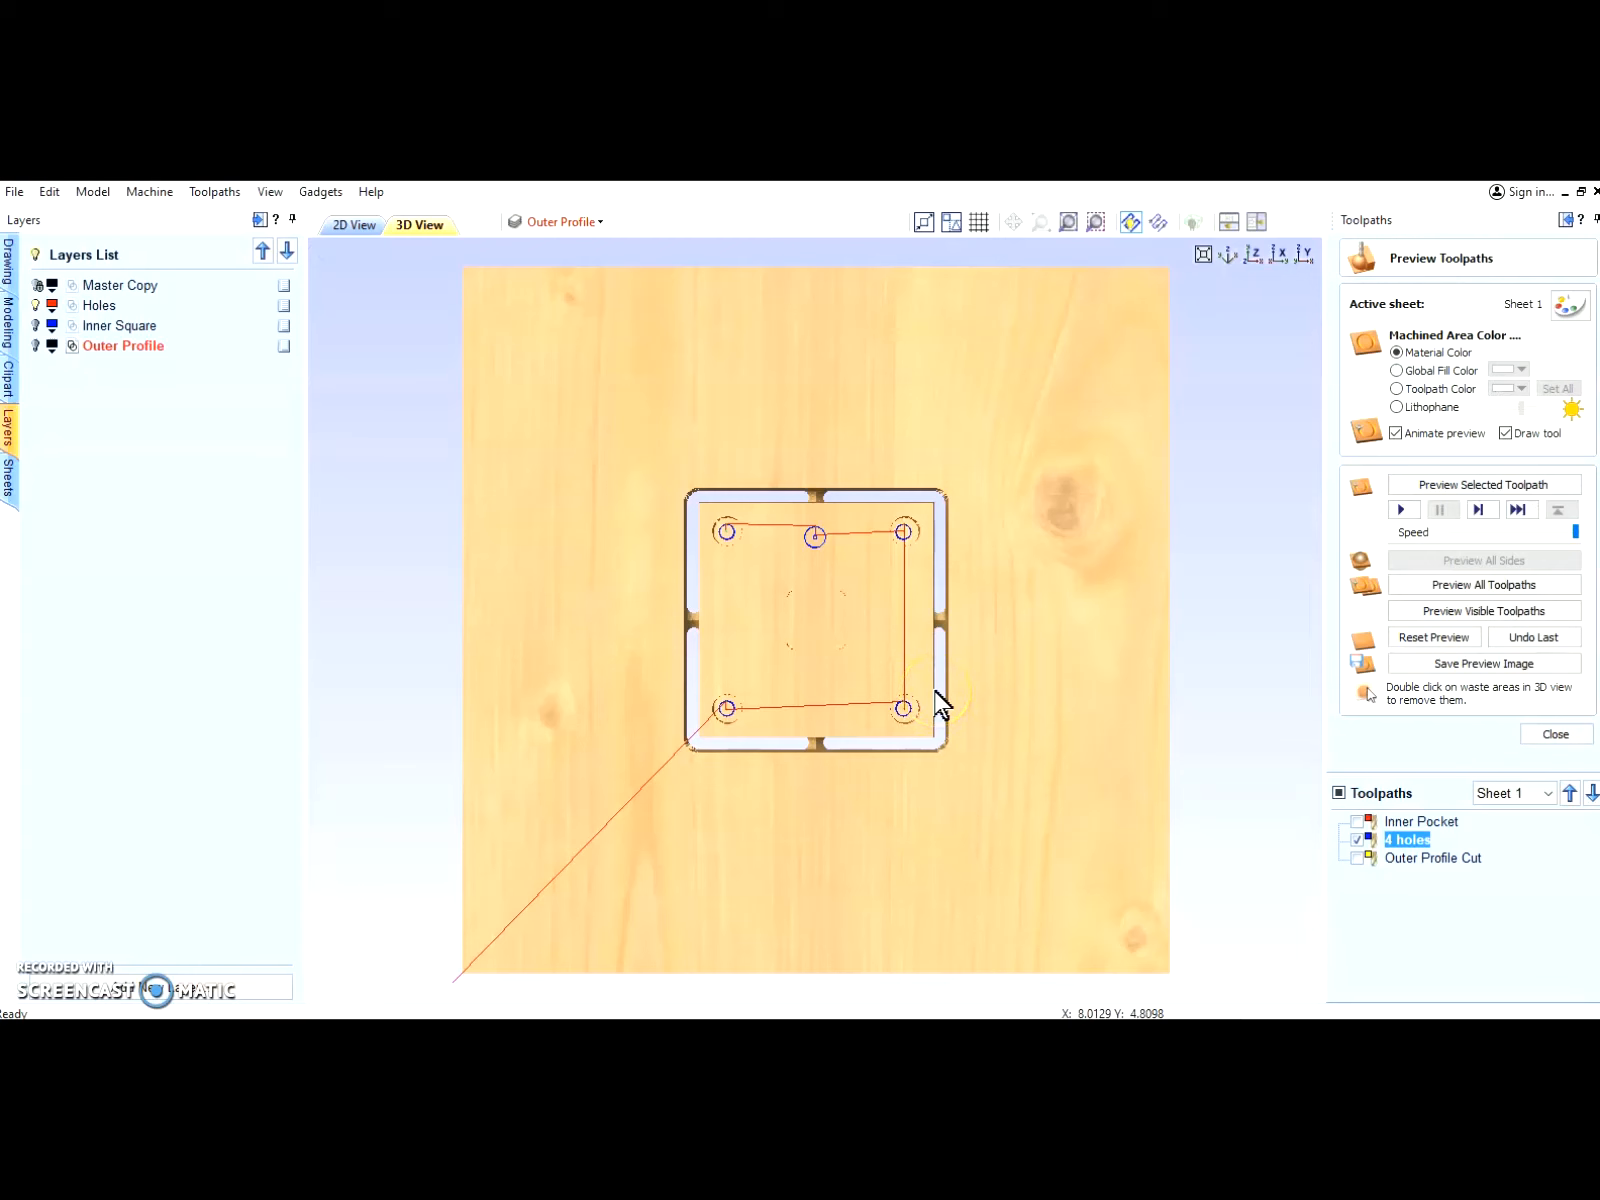
double_click(1421, 842)
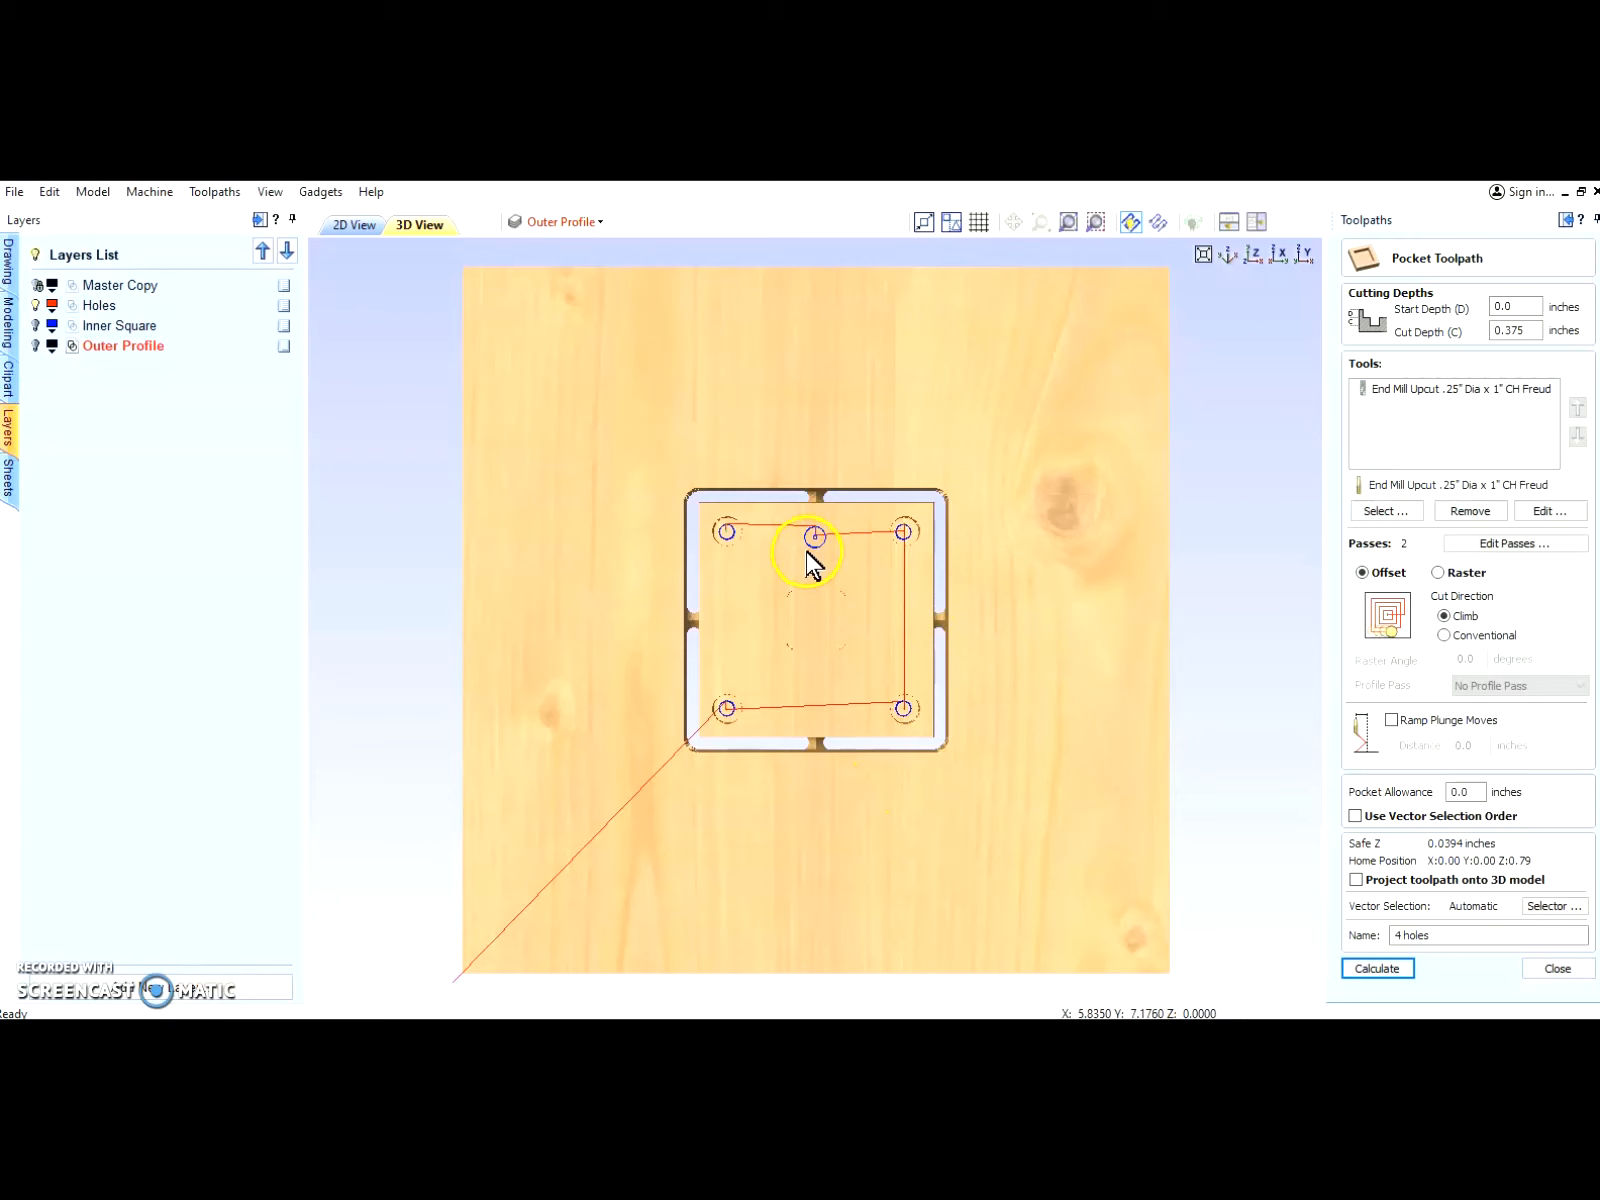
left_click(1377, 968)
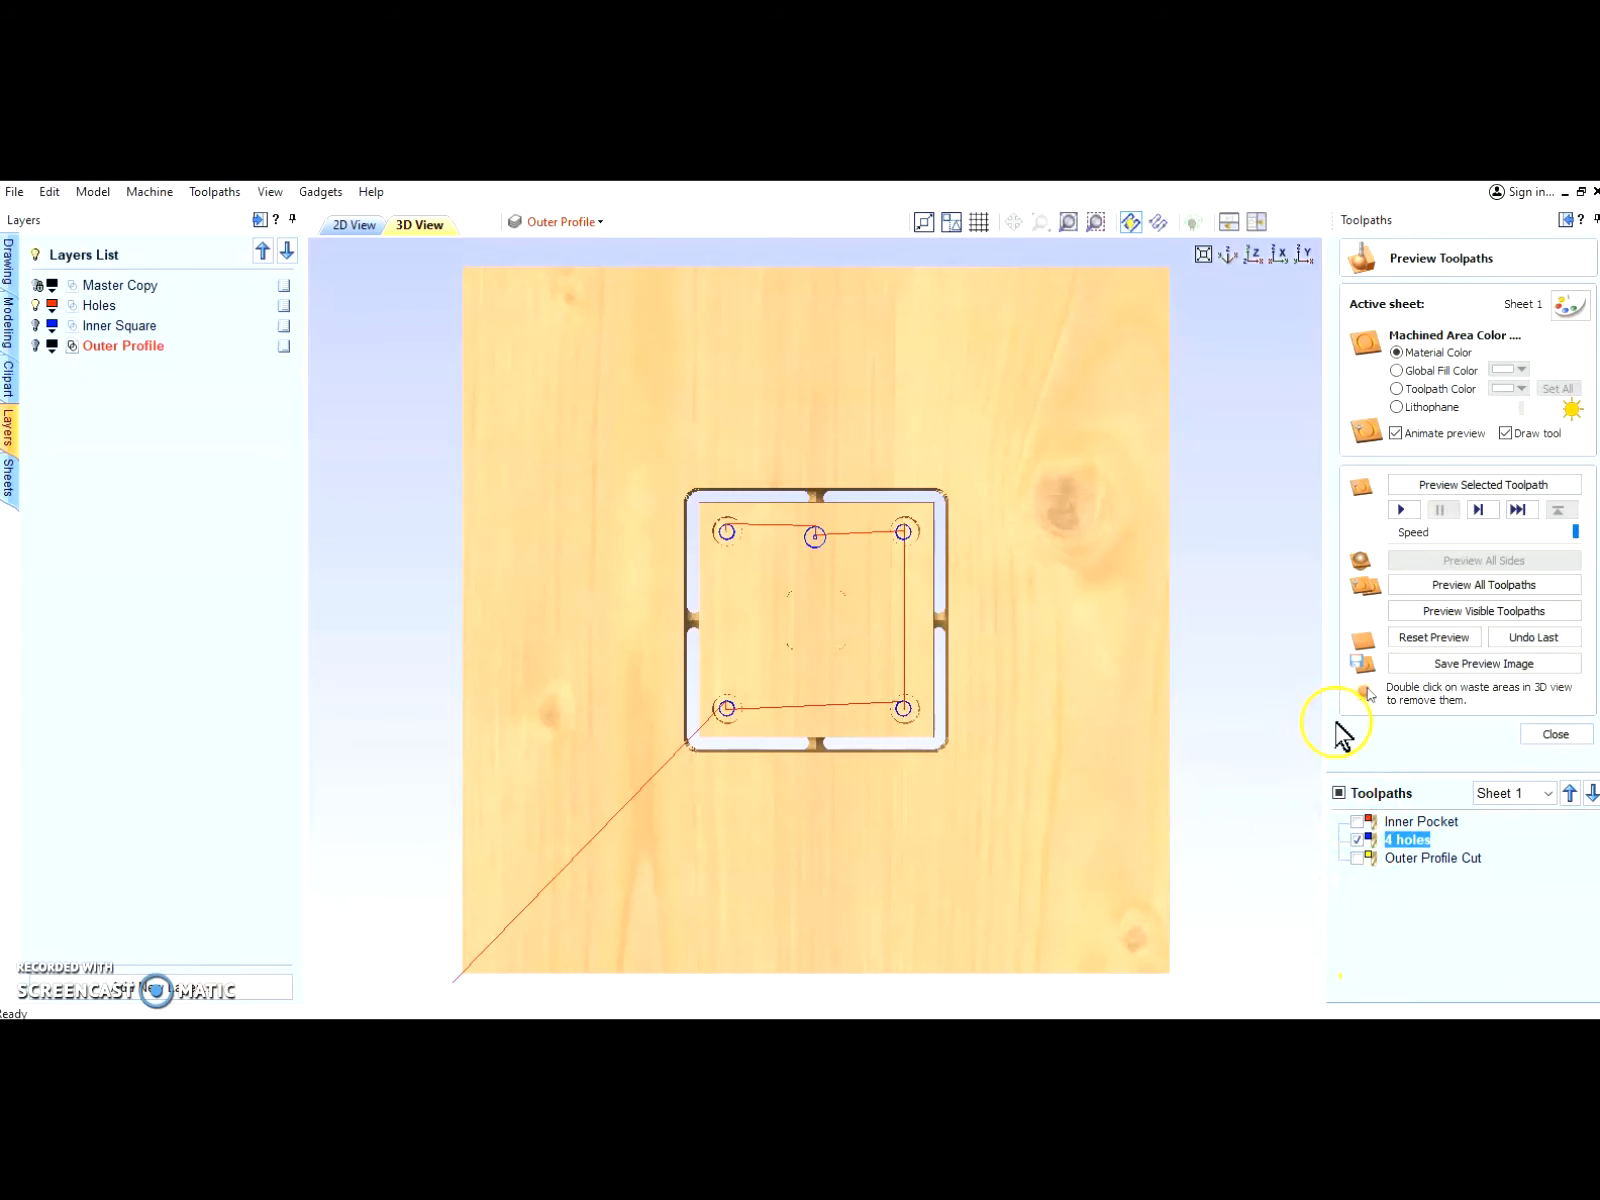
Step: Reset the preview and simulate the Inner Pocket, 4 holes and Outer Profile Cut toolpaths together
left_click(1451, 640)
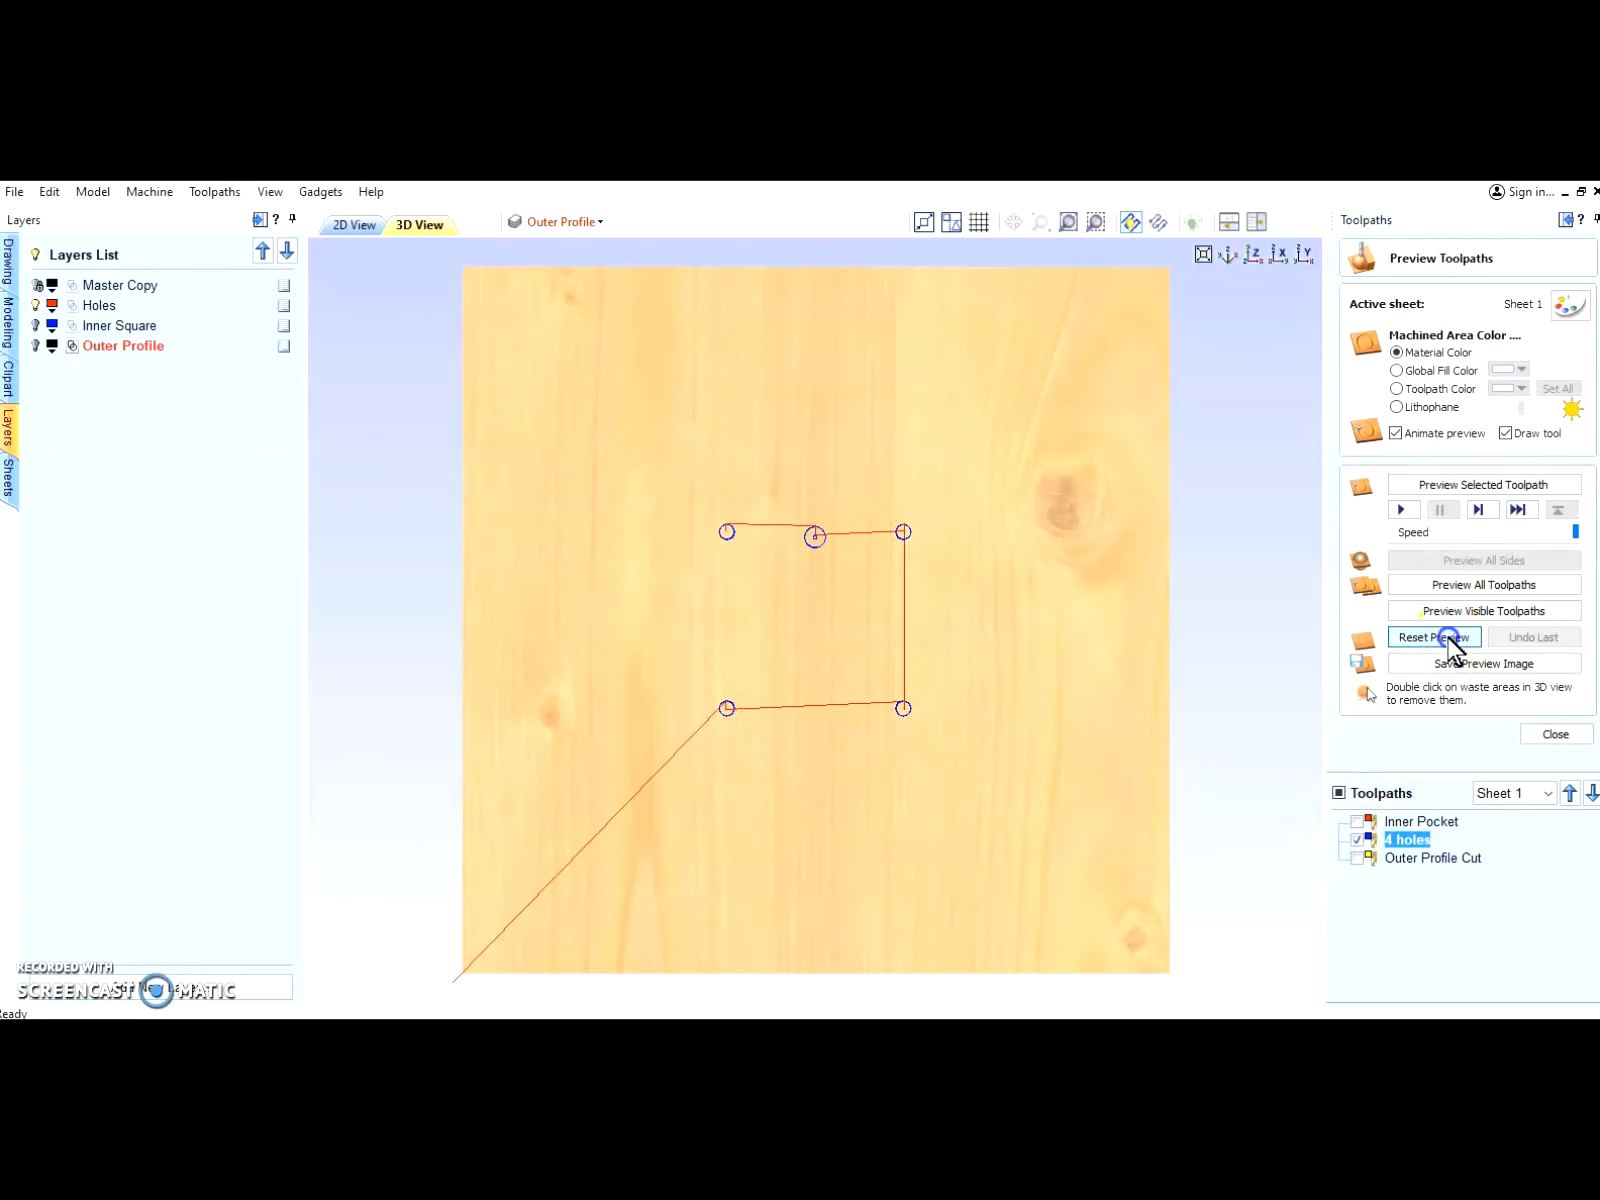
left_click(1470, 607)
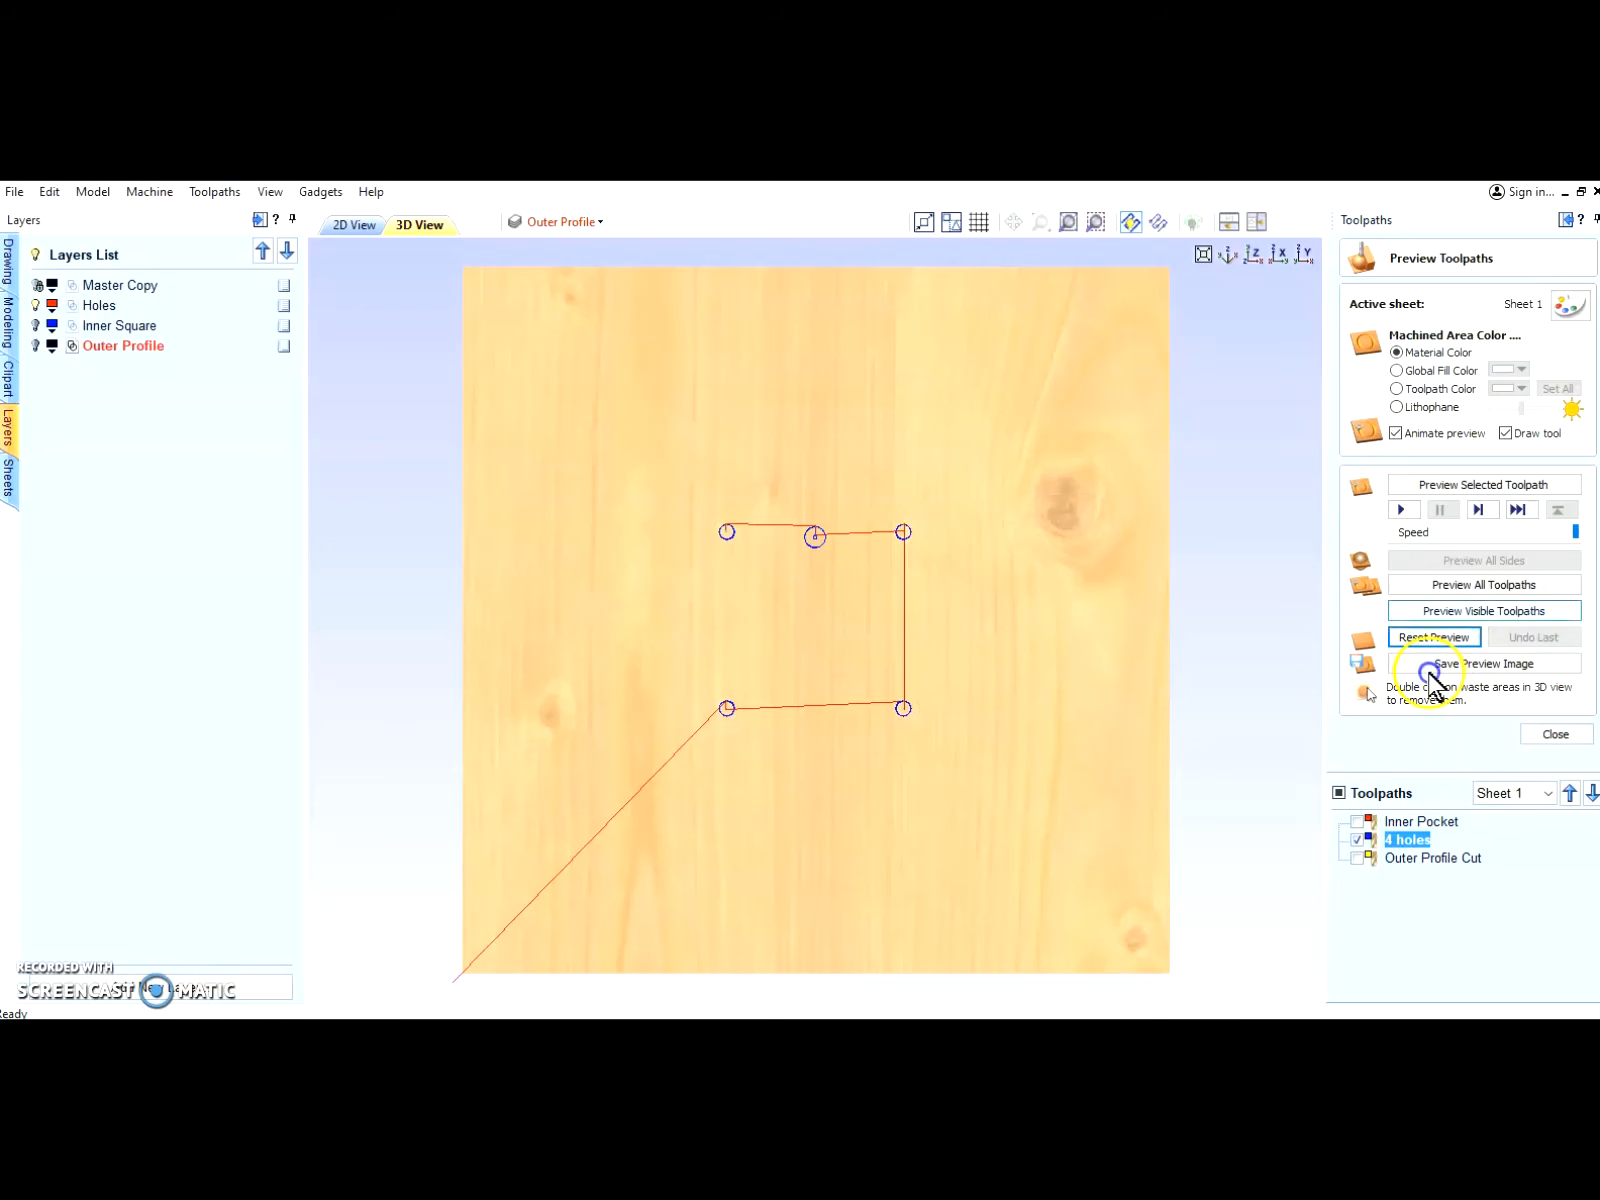
left_click(1340, 793)
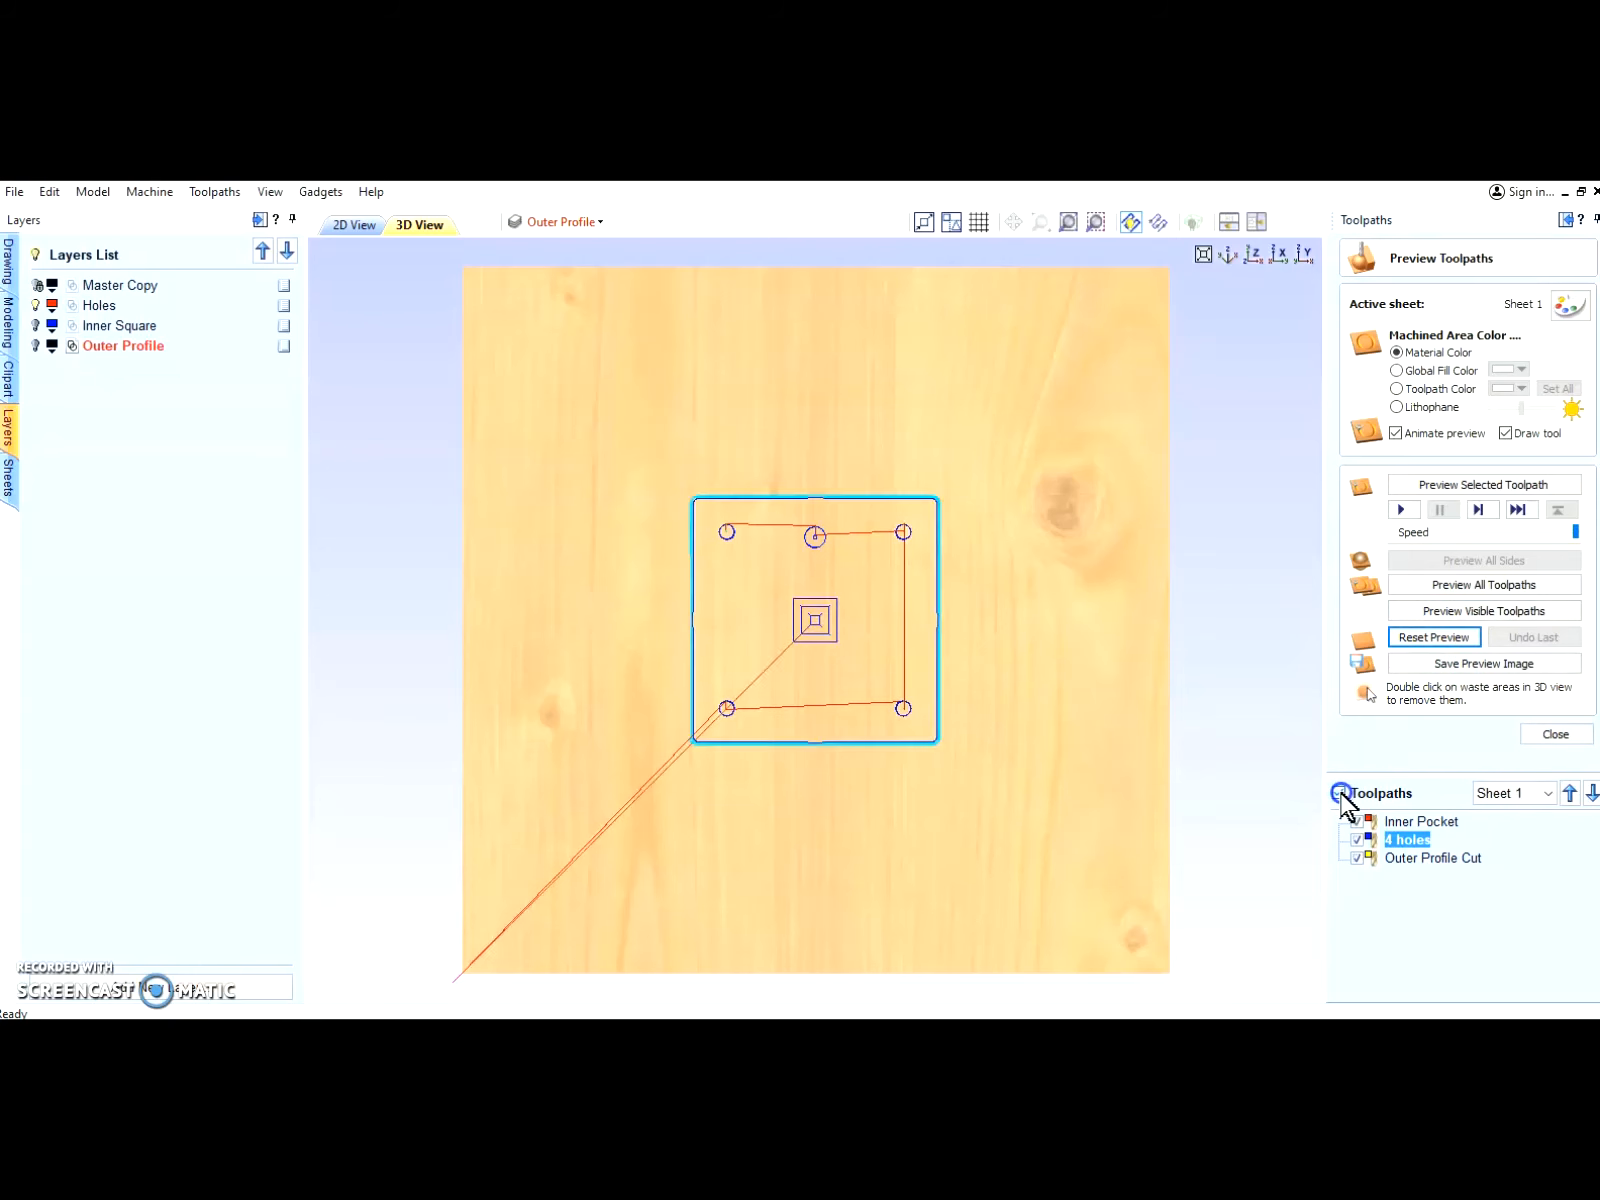
left_click(1483, 611)
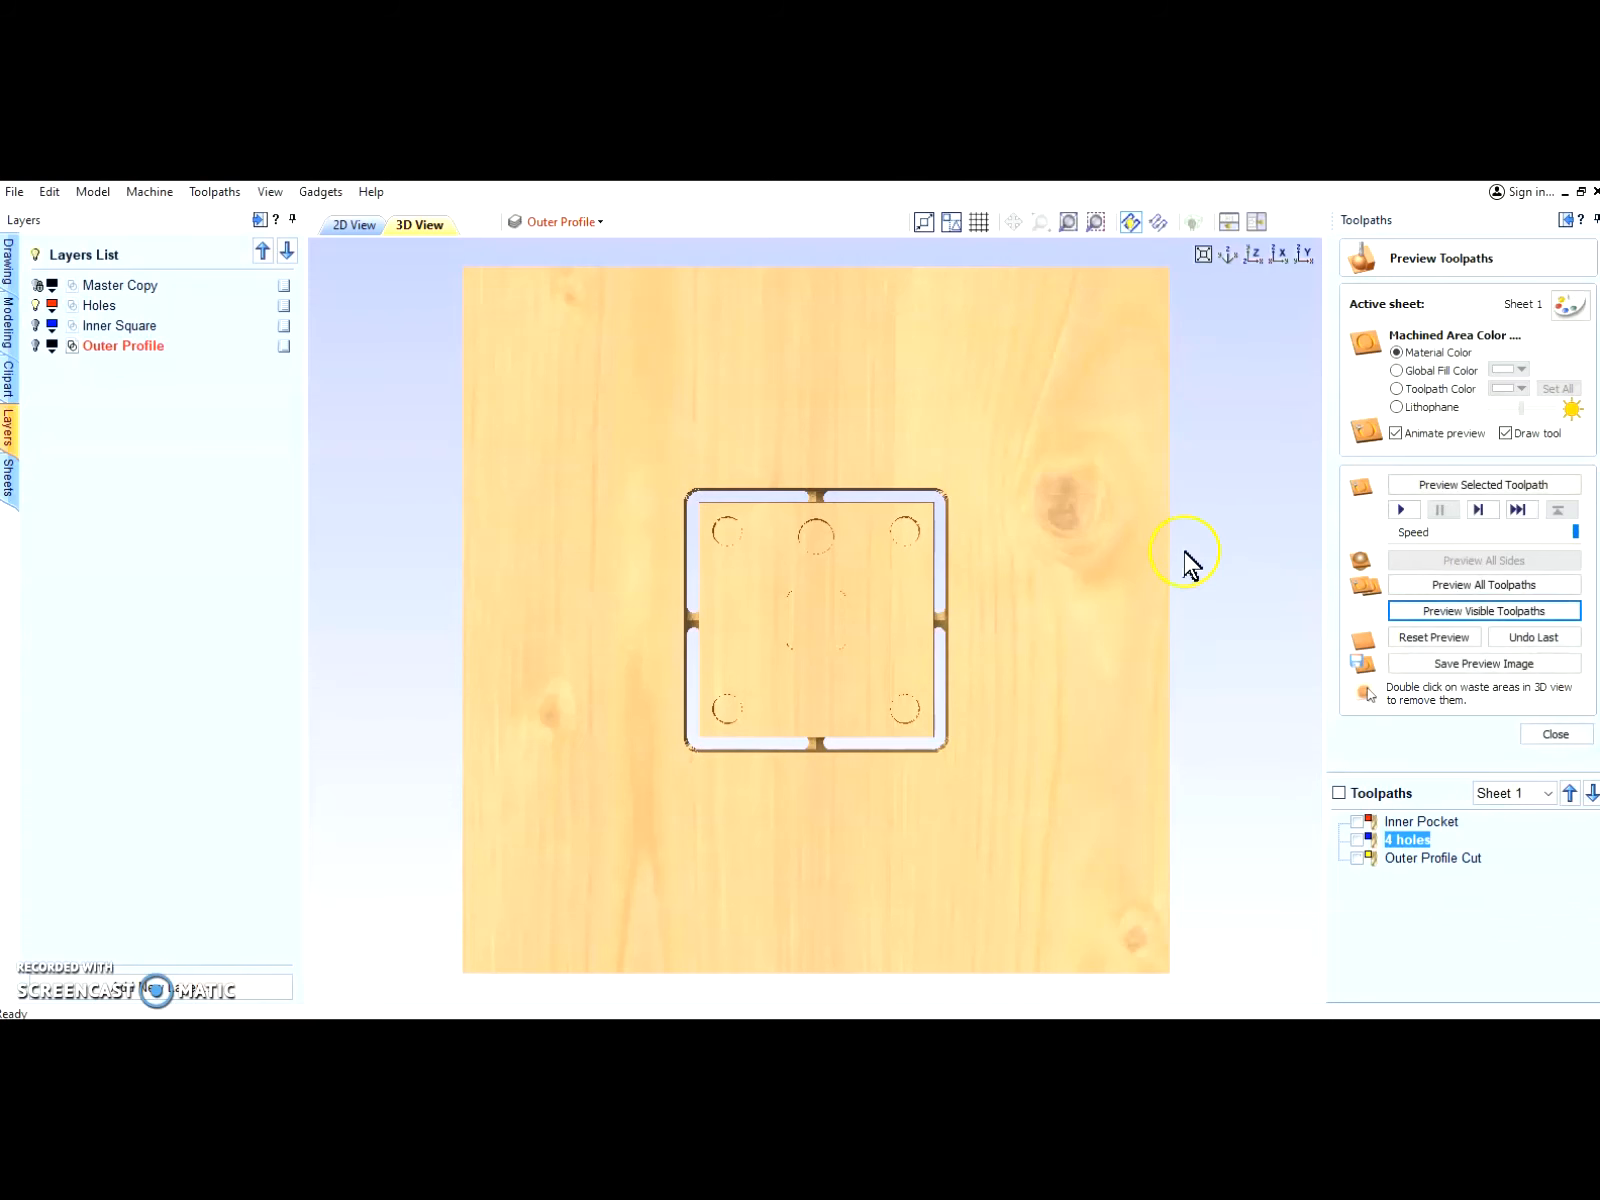
Step: Show the previewed plate in isometric view and set the machined area color to Toolpath Color
left_click(1227, 256)
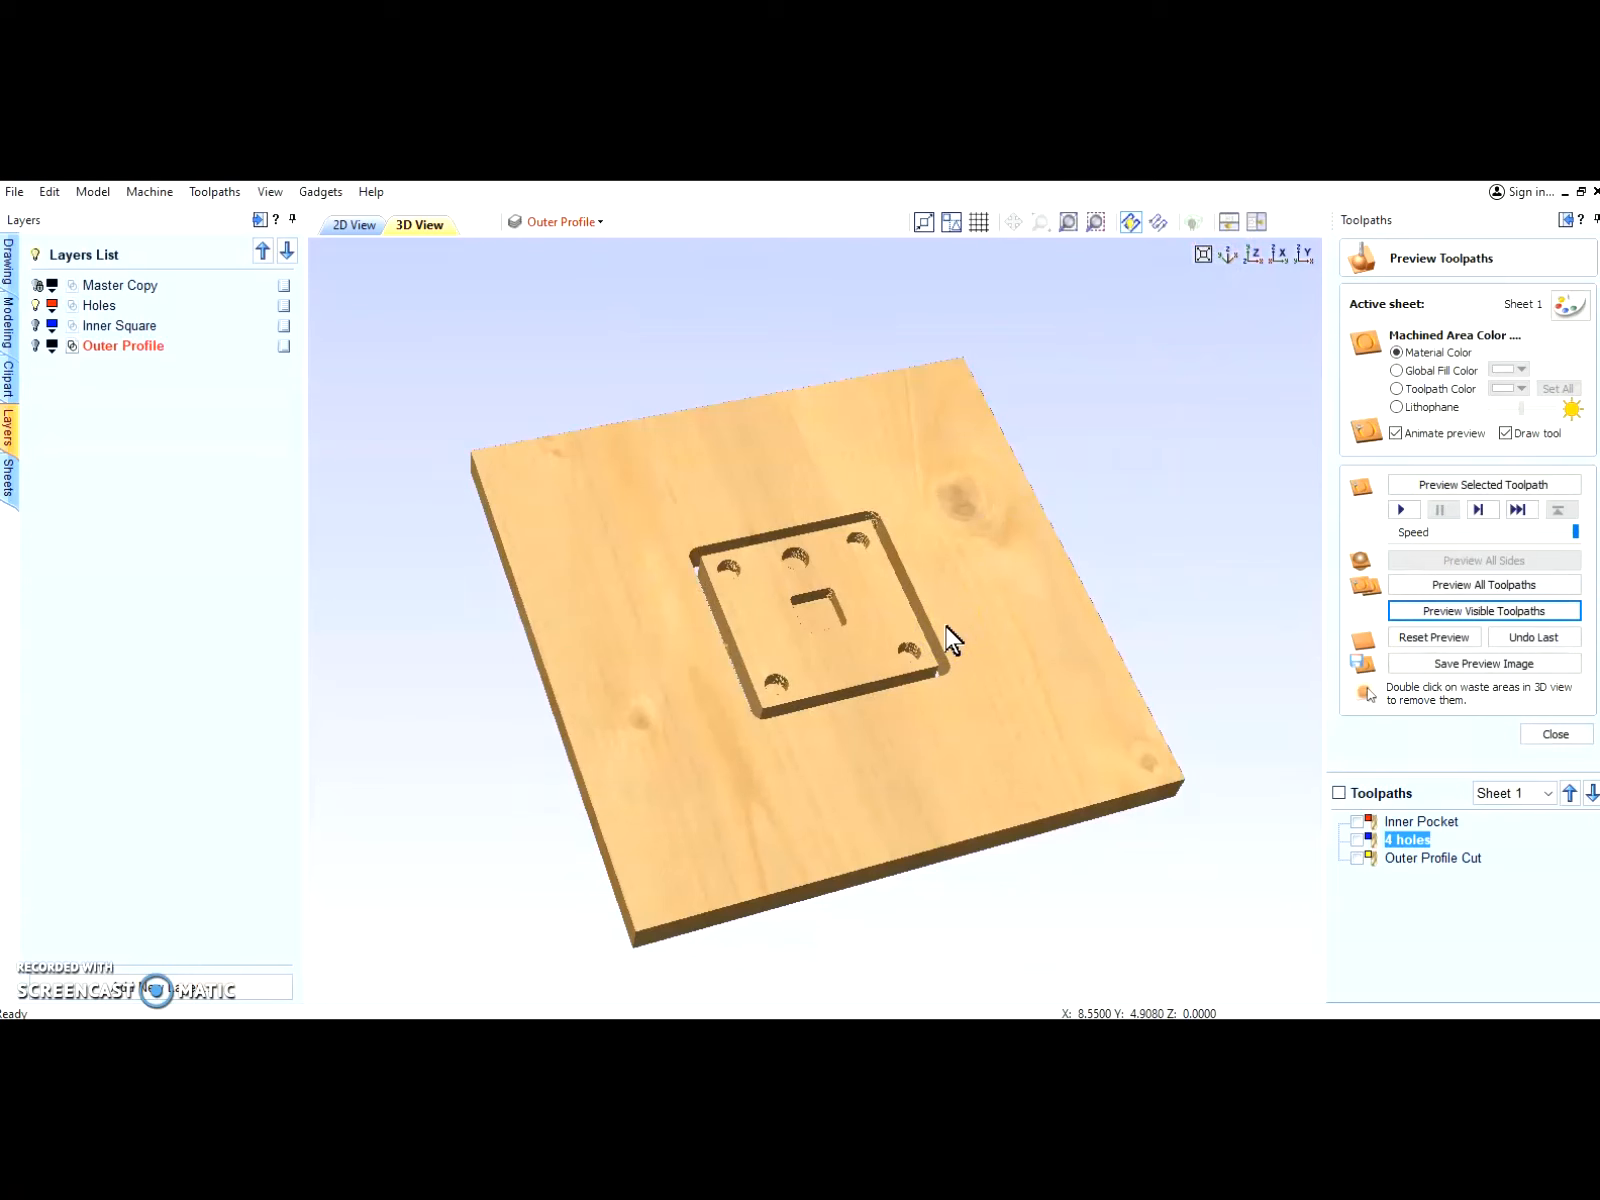
left_click(480, 703)
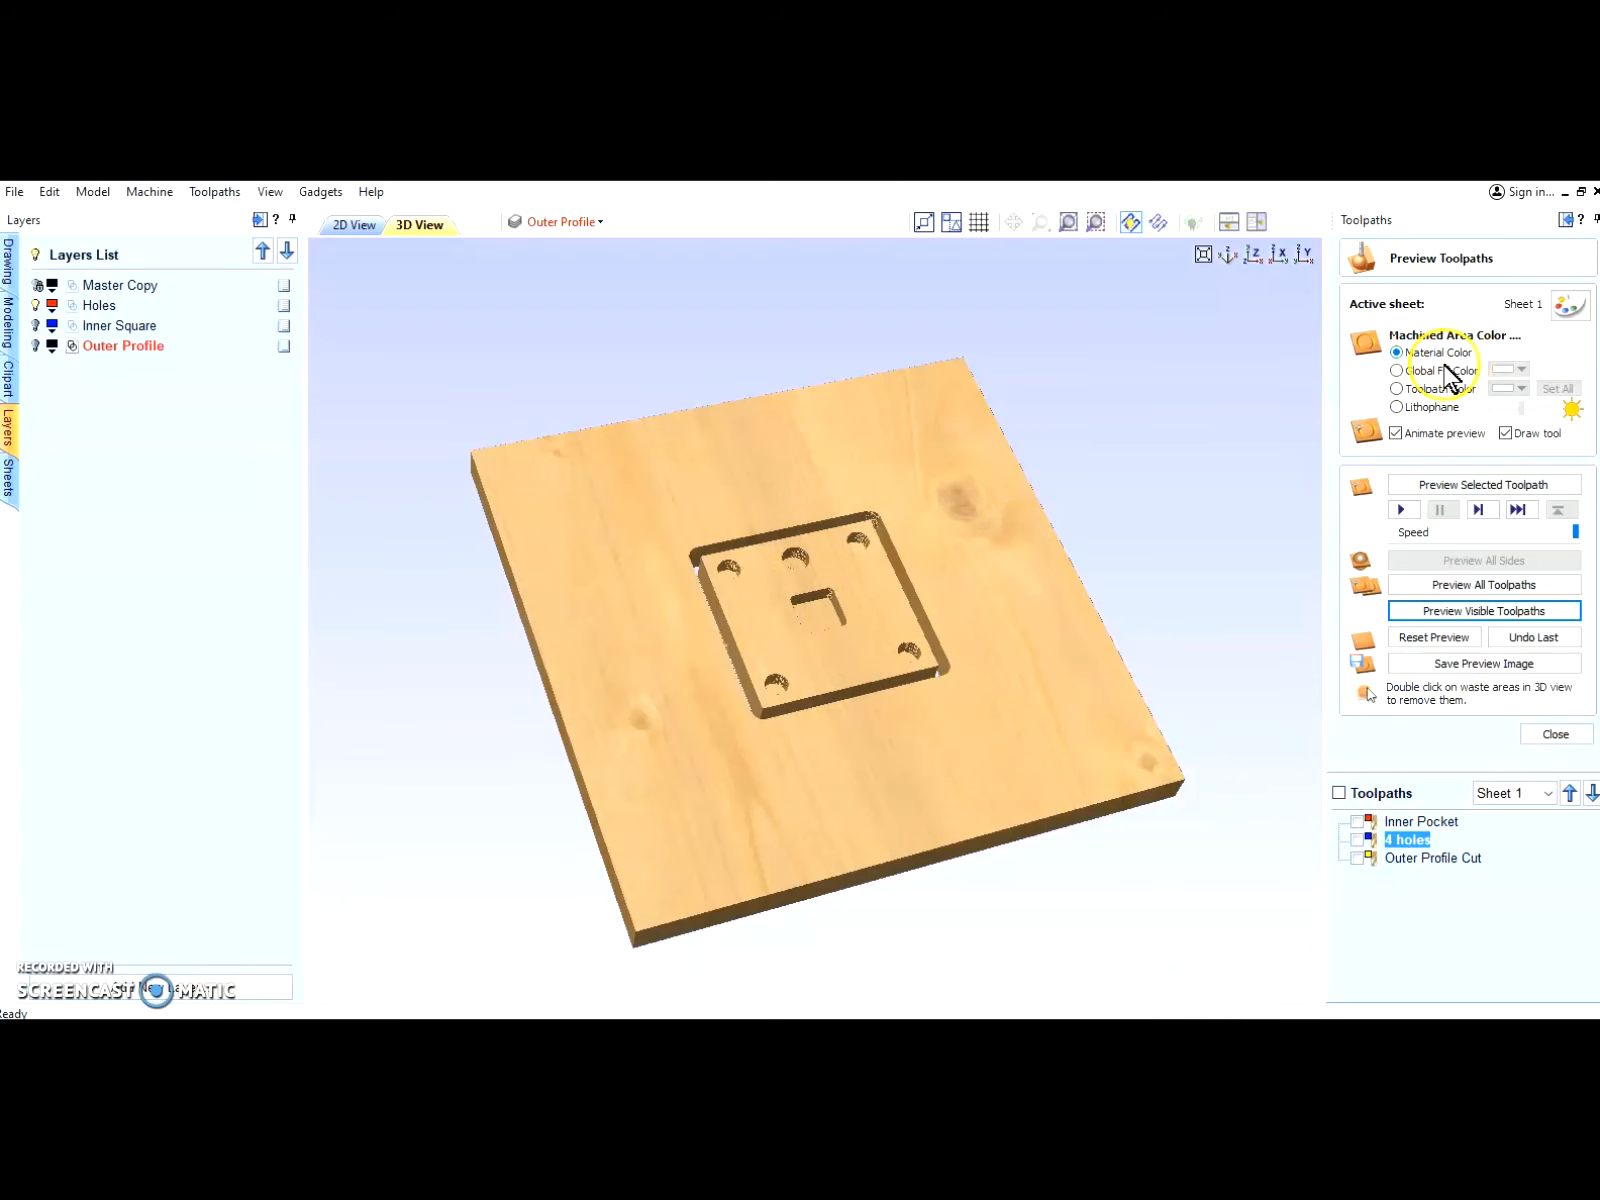
left_click(1396, 388)
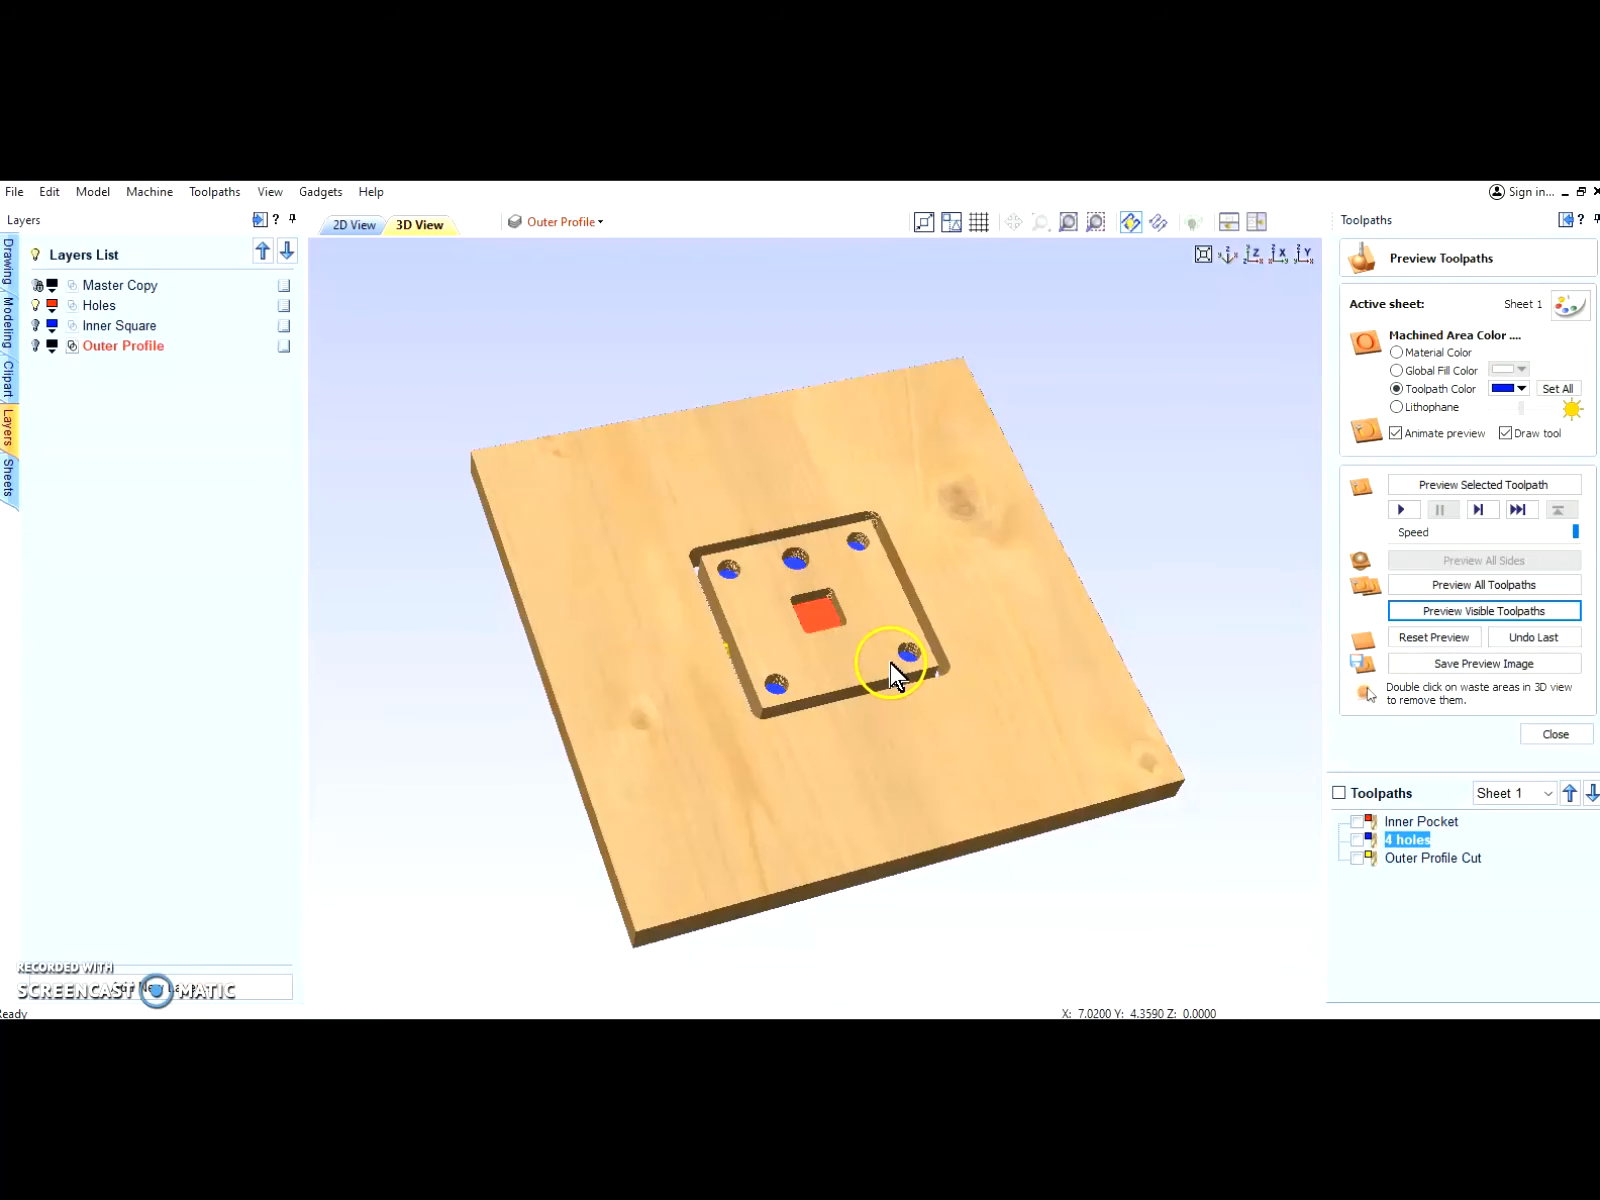